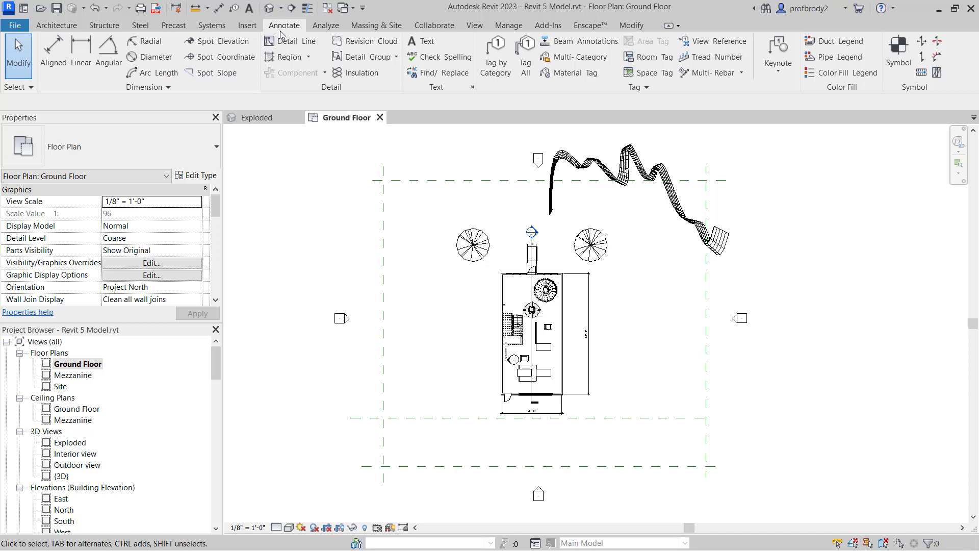
{"action": "scroll", "coordinate": [518, 279], "scroll_direction": "up", "scroll_amount": 2}
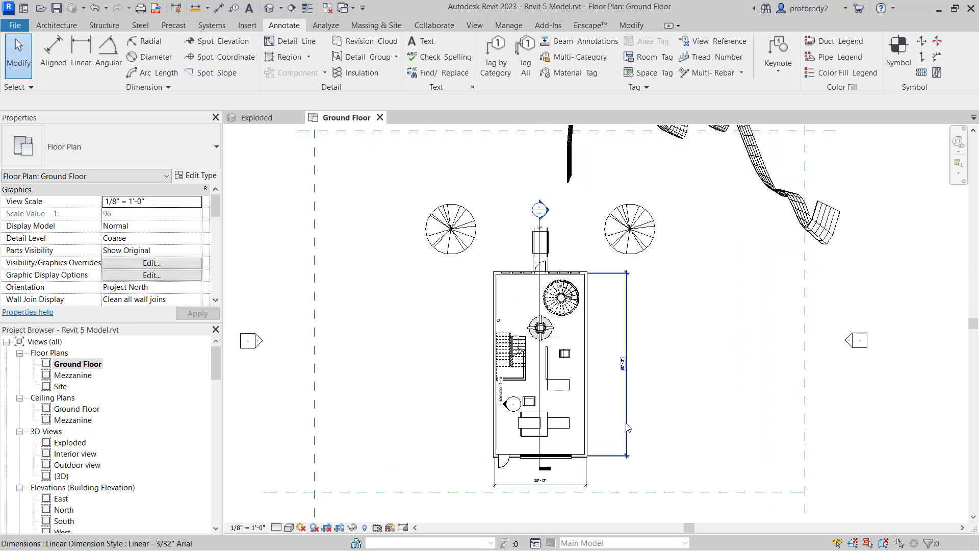
{"action": "scroll", "coordinate": [627, 422], "scroll_direction": "up", "scroll_amount": 1}
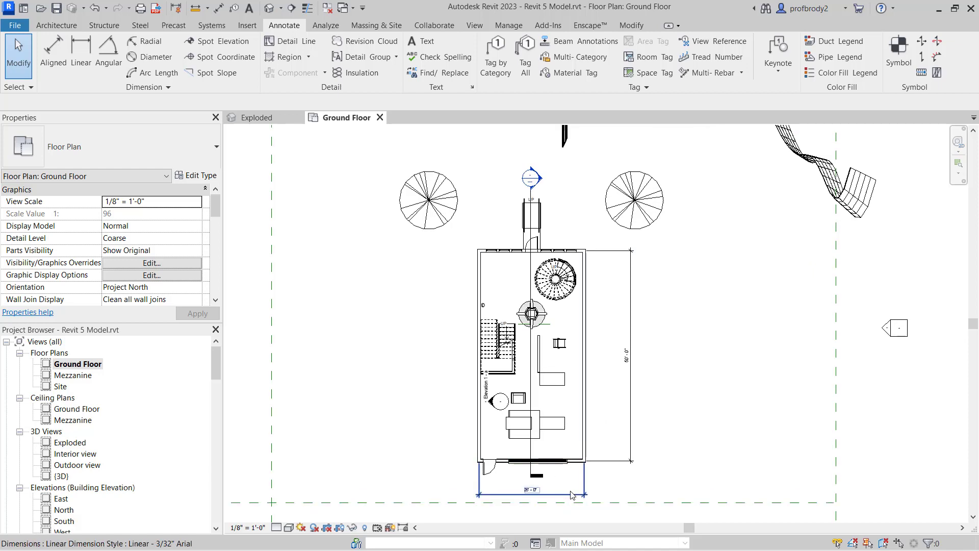
{"action": "left_click", "coordinate": [484, 286]}
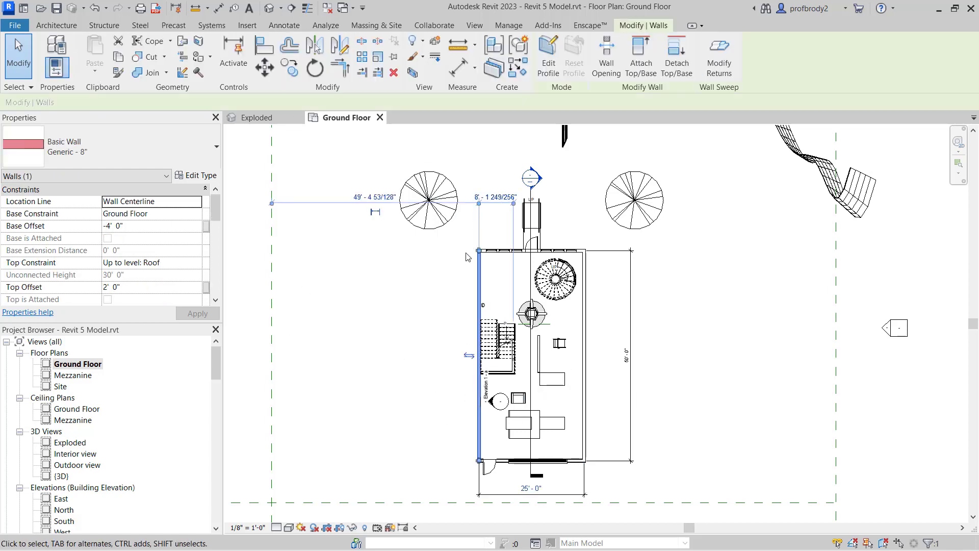
{"action": "key", "text": "Escape"}
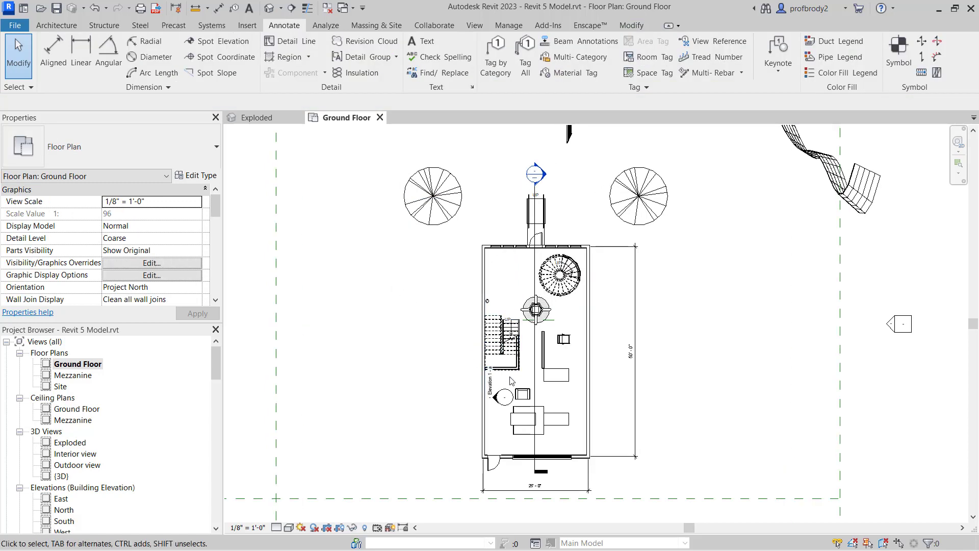
- Start an aligned dimension from the centerline of the short interior wall beside the stairs, using the wall centerlines preference
{"action": "scroll", "coordinate": [510, 375], "scroll_direction": "up", "scroll_amount": 3}
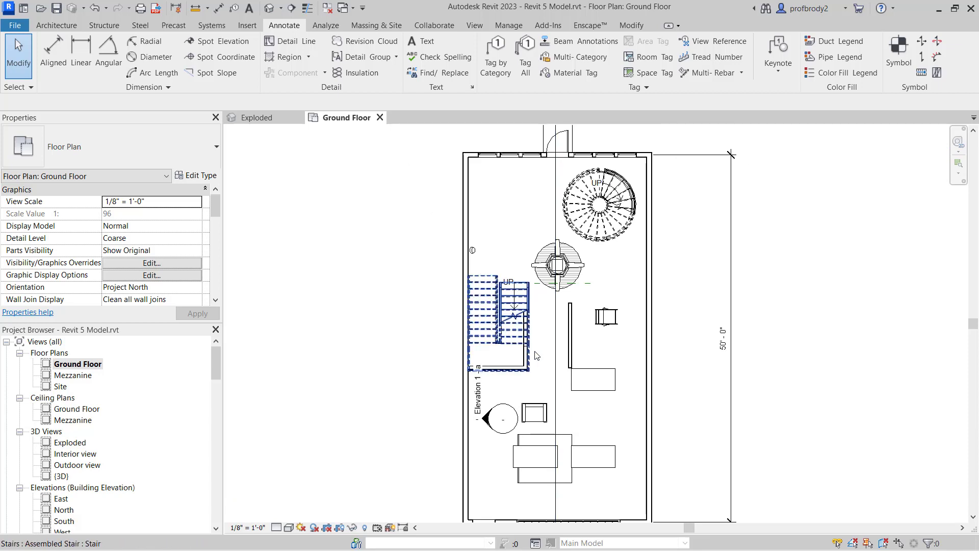
{"action": "left_click", "coordinate": [51, 52]}
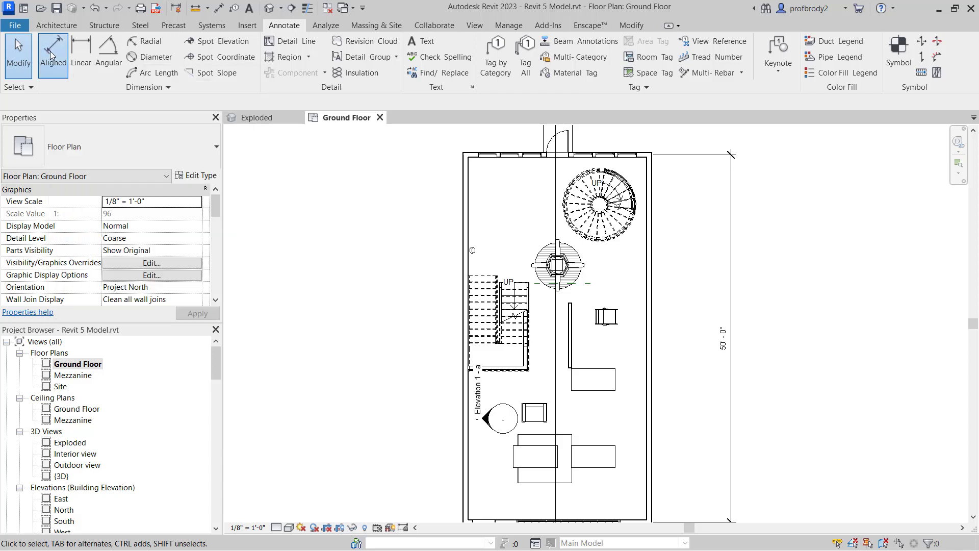
{"action": "scroll", "coordinate": [428, 356], "scroll_direction": "up", "scroll_amount": 1}
{"action": "middle_click_drag", "start_coordinate": [420, 355], "coordinate": [338, 349]}
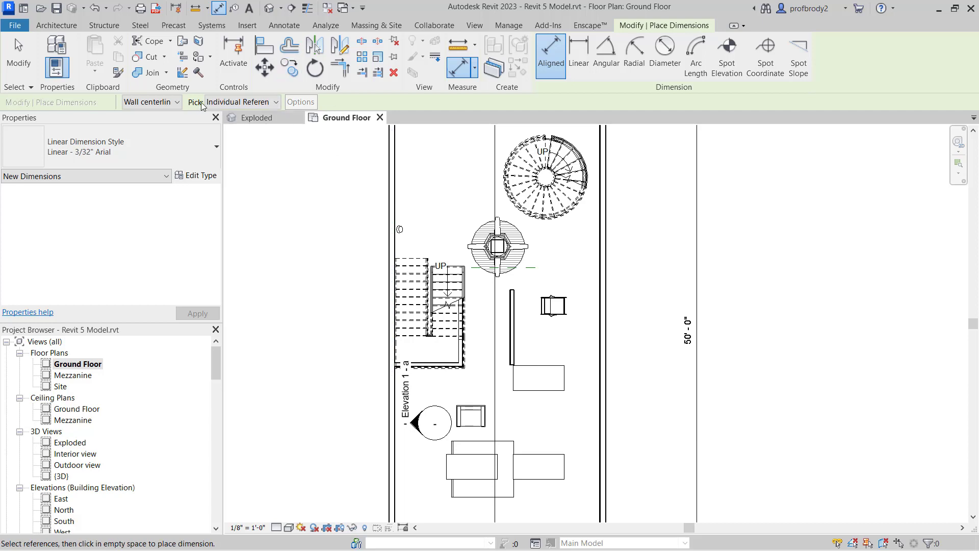
{"action": "left_click", "coordinate": [175, 103]}
{"action": "scroll", "coordinate": [423, 338], "scroll_direction": "up", "scroll_amount": 3}
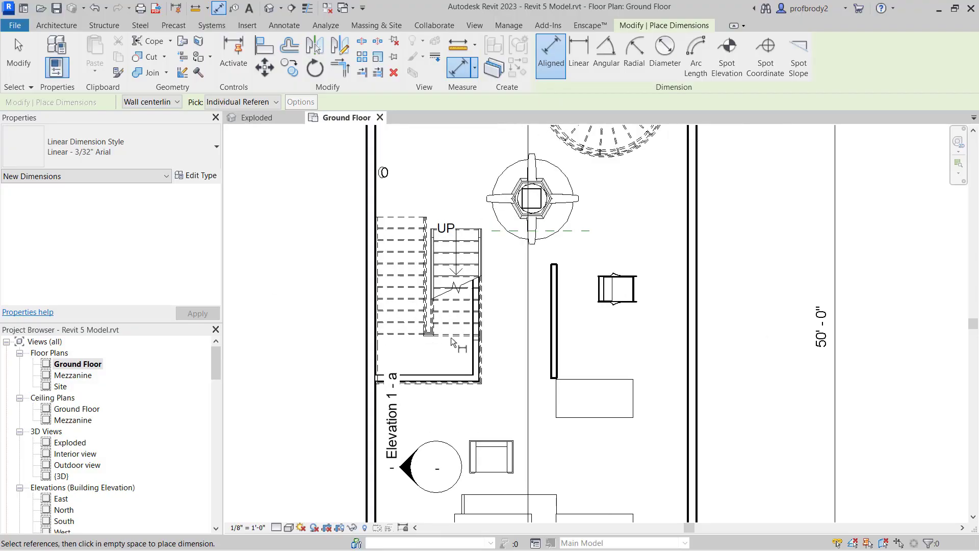
{"action": "scroll", "coordinate": [453, 339], "scroll_direction": "up", "scroll_amount": 1}
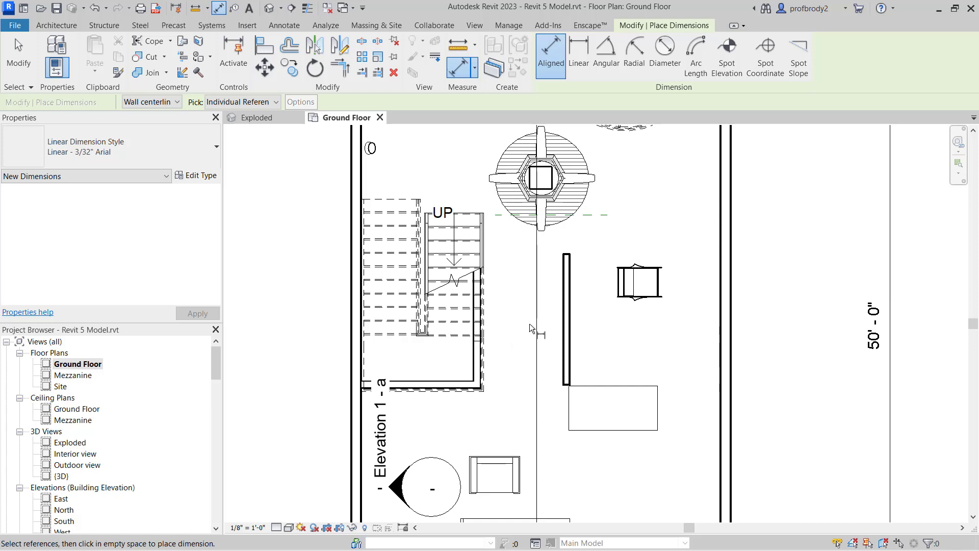
{"action": "scroll", "coordinate": [530, 326], "scroll_direction": "up", "scroll_amount": 1}
{"action": "middle_click_drag", "start_coordinate": [512, 326], "coordinate": [547, 321]}
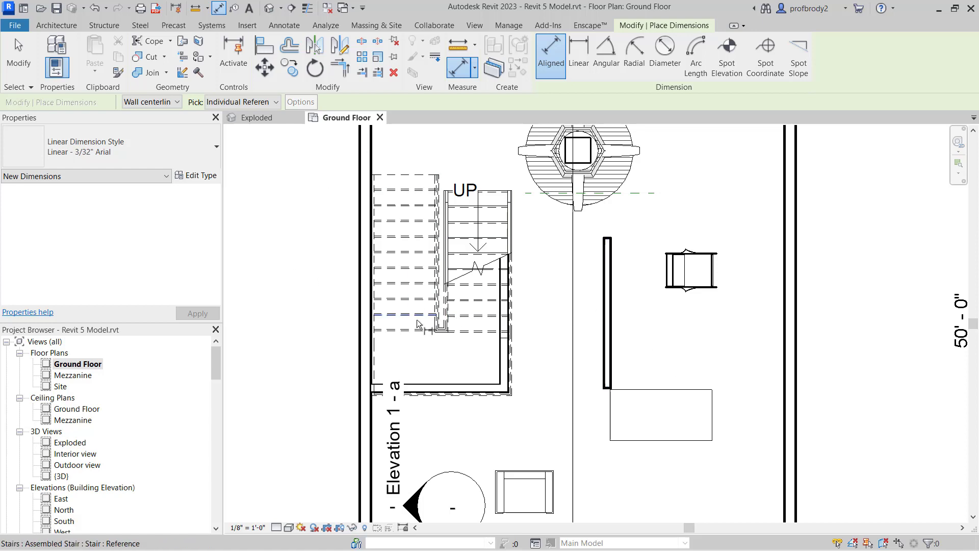
{"action": "left_click", "coordinate": [607, 341]}
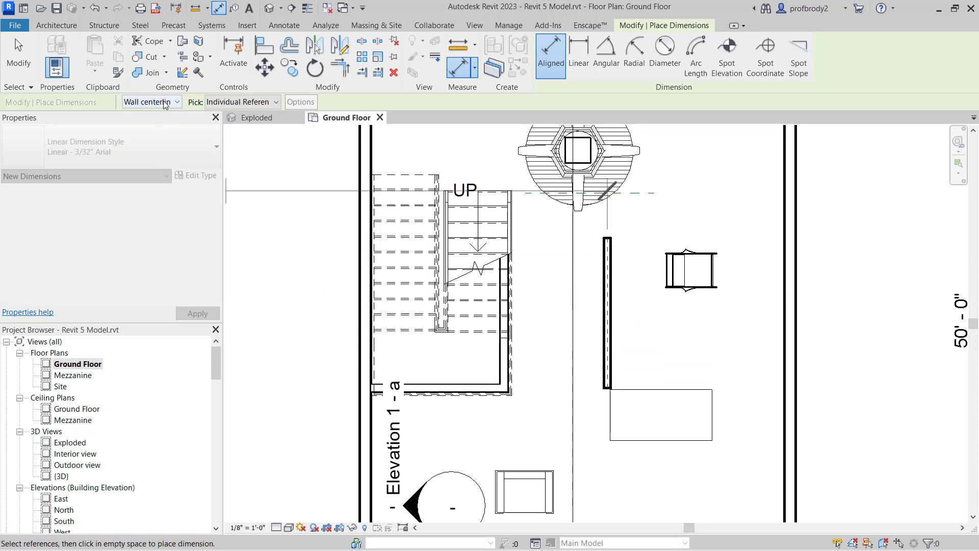
- Switch the reference preference to Wall faces and place the dimension string to the inner faces of both long exterior walls
{"action": "left_click", "coordinate": [178, 102]}
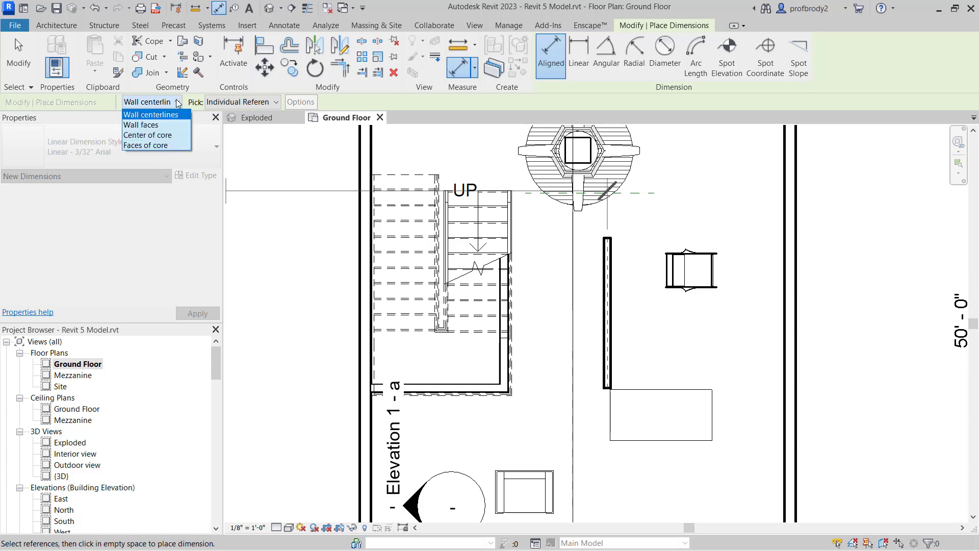
{"action": "left_click", "coordinate": [167, 125]}
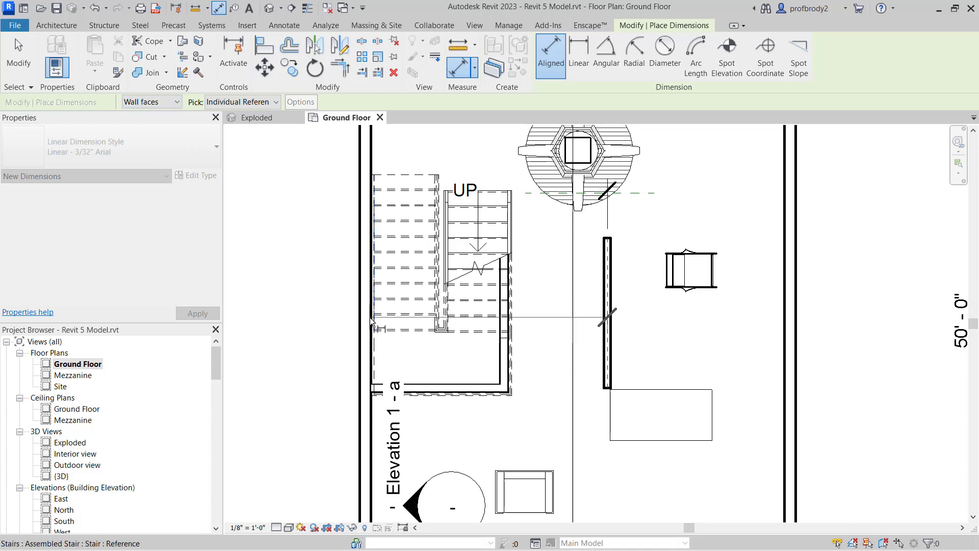
{"action": "left_click", "coordinate": [371, 444]}
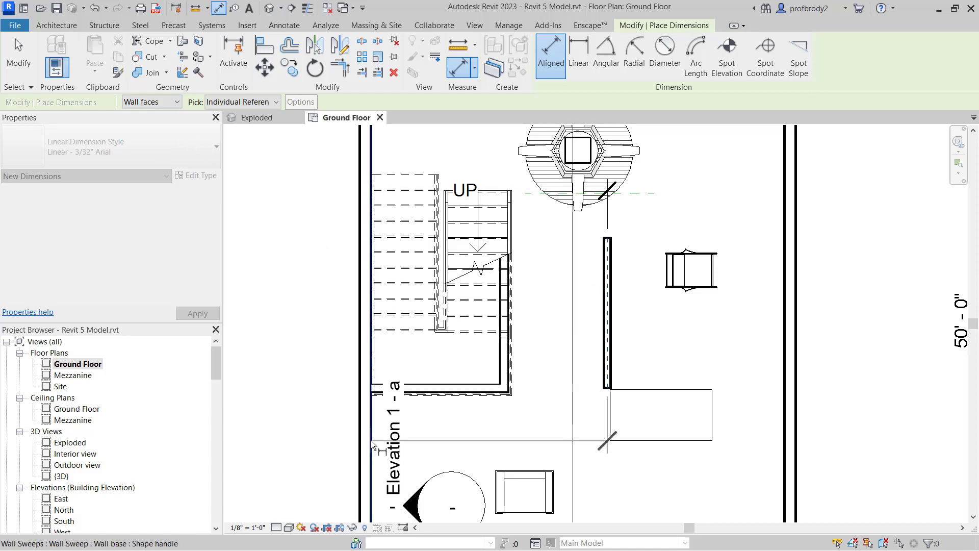
{"action": "left_click", "coordinate": [786, 339]}
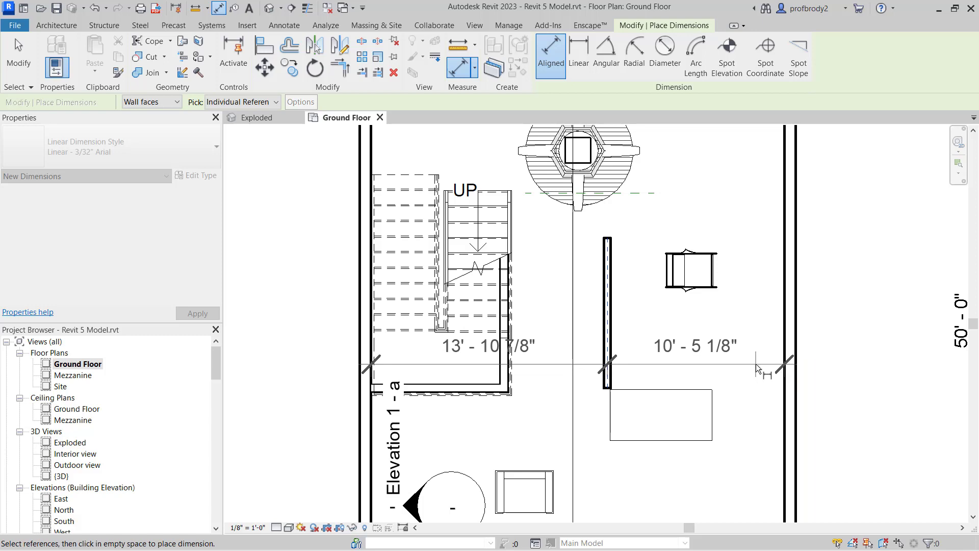
{"action": "left_click", "coordinate": [756, 364]}
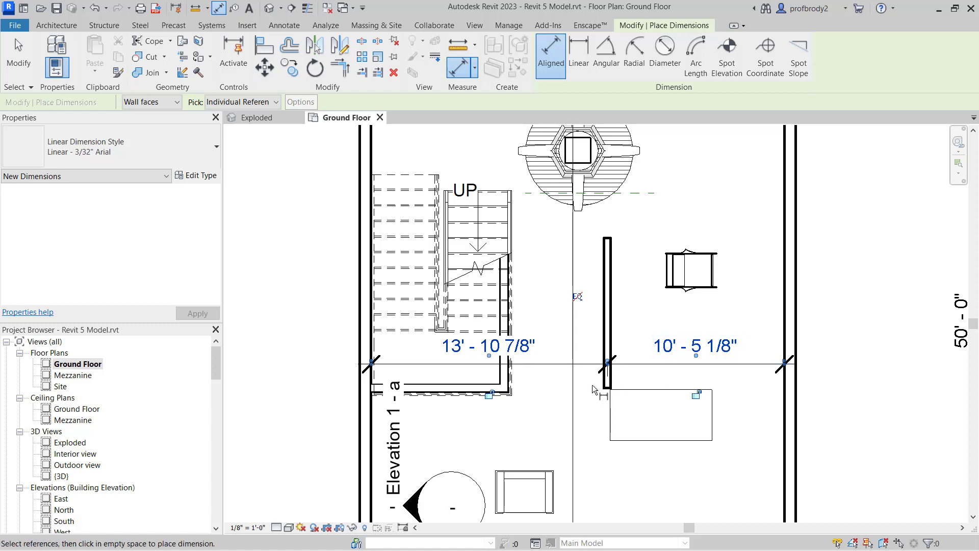
- Change the Ground Floor plan's view scale to 1/4" = 1'-0"
{"action": "scroll", "coordinate": [592, 384], "scroll_direction": "down", "scroll_amount": 2}
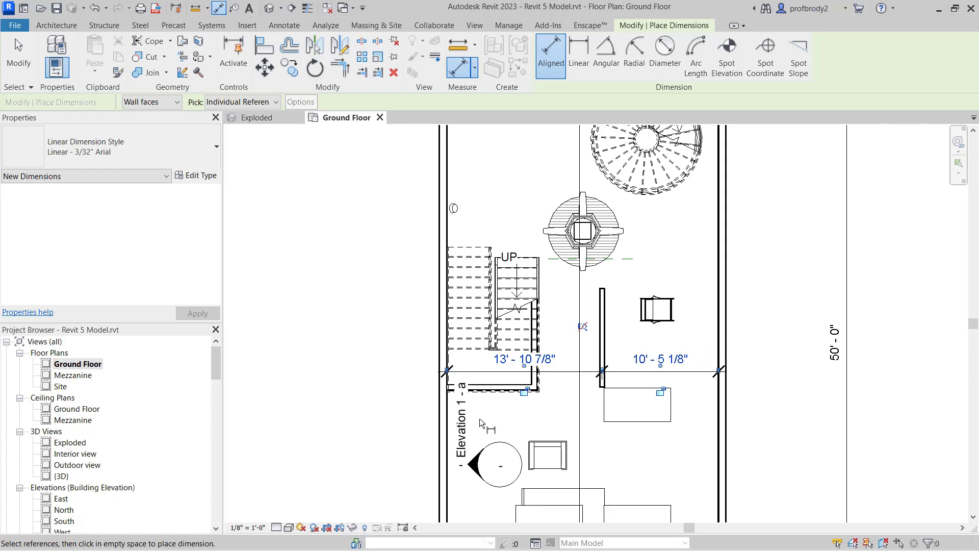
{"action": "scroll", "coordinate": [497, 406], "scroll_direction": "up", "scroll_amount": 1}
{"action": "scroll", "coordinate": [499, 405], "scroll_direction": "down", "scroll_amount": 1}
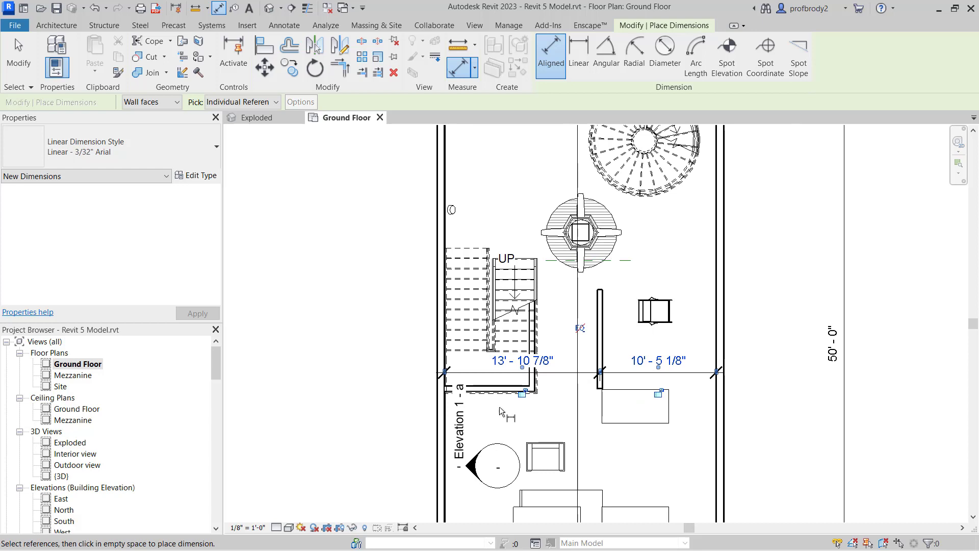
{"action": "scroll", "coordinate": [507, 406], "scroll_direction": "up", "scroll_amount": 1}
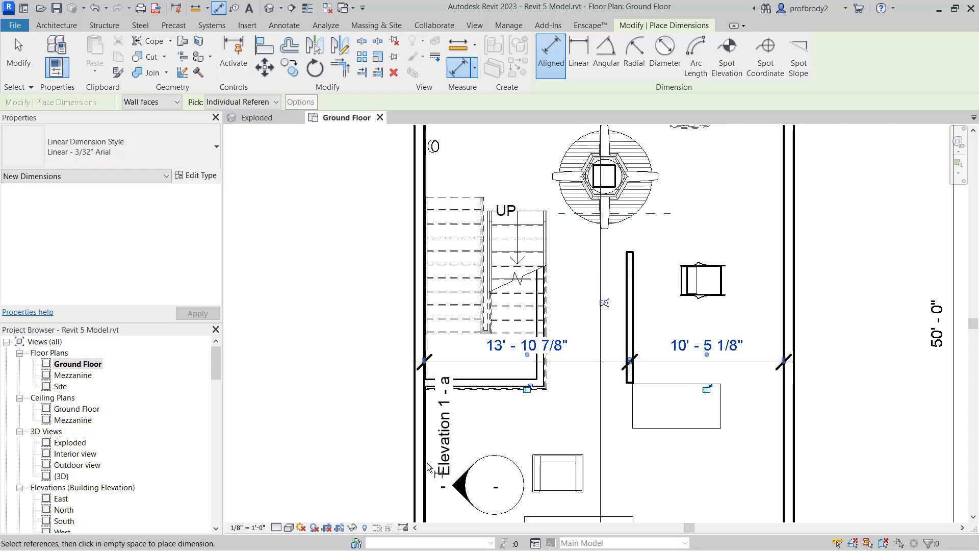
{"action": "left_click", "coordinate": [248, 527]}
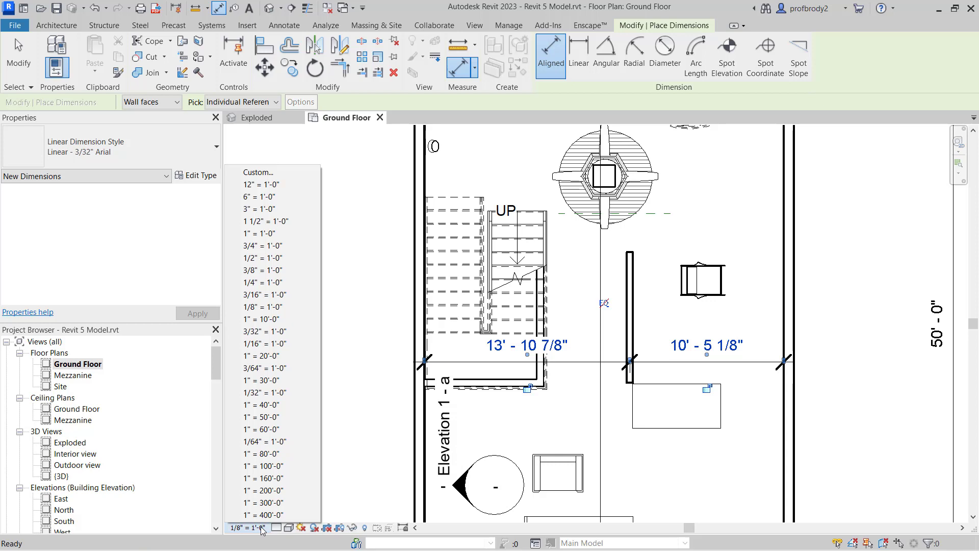
{"action": "left_click", "coordinate": [283, 283]}
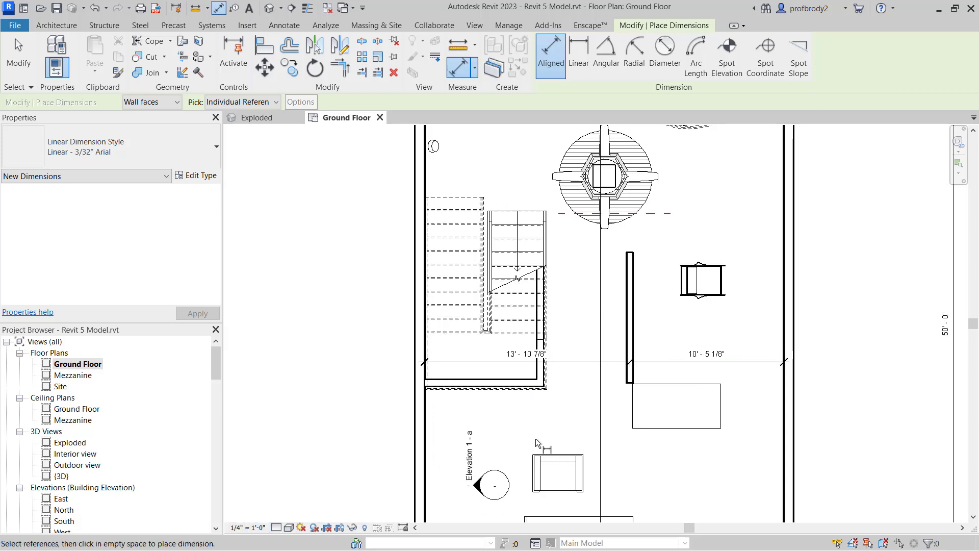
{"action": "scroll", "coordinate": [565, 406], "scroll_direction": "down", "scroll_amount": 1}
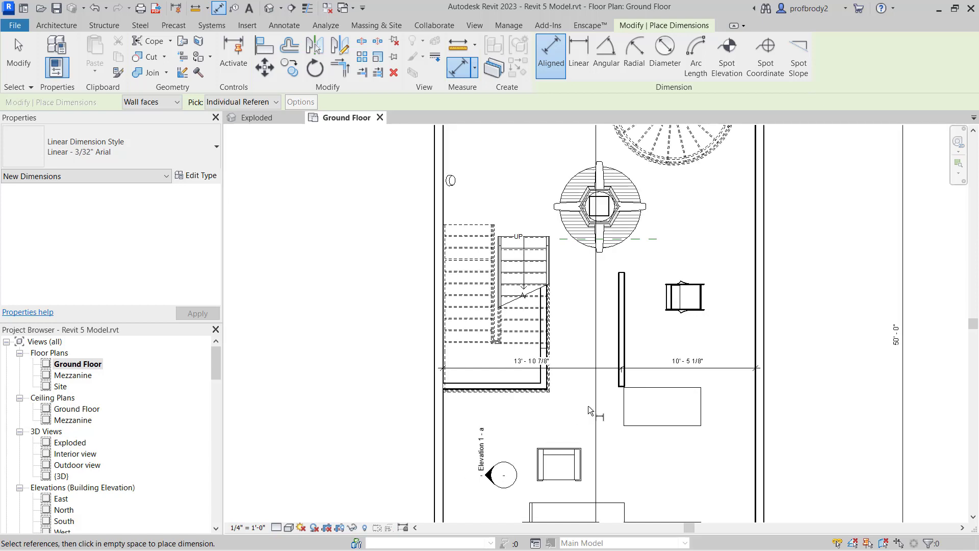
- Move the new dimension string below the short interior wall, then back up to cross the wall's lower end
{"action": "left_click", "coordinate": [16, 39]}
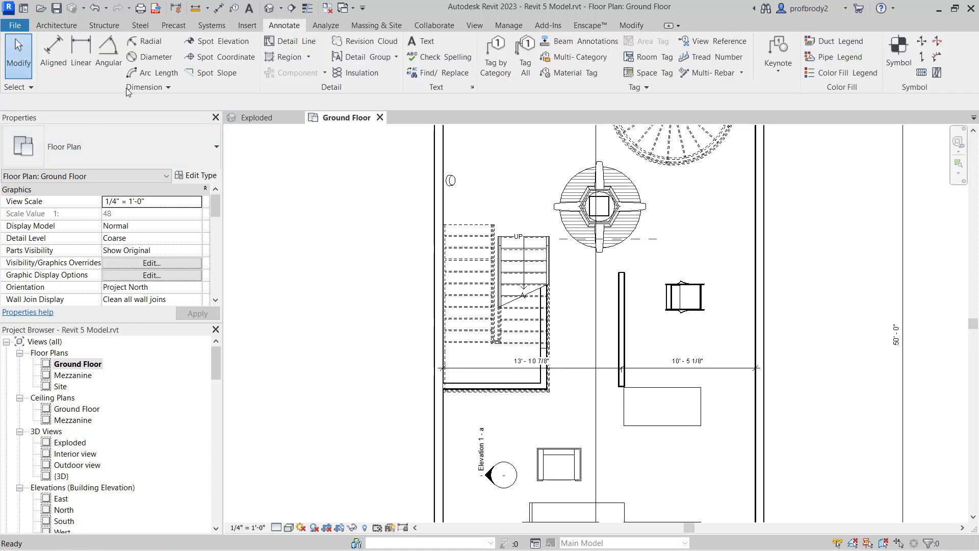
{"action": "left_click", "coordinate": [579, 366]}
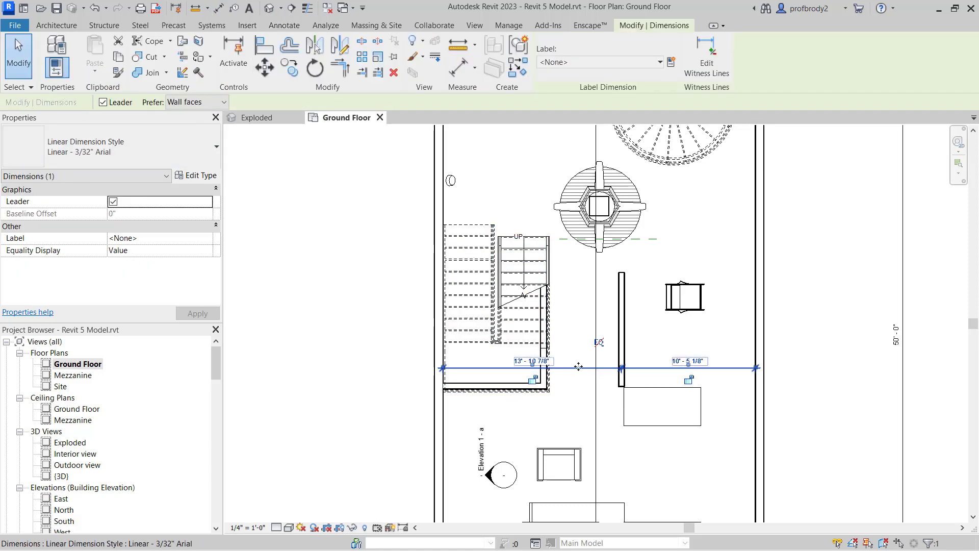
{"action": "left_click_drag", "start_coordinate": [579, 368], "coordinate": [594, 438]}
{"action": "scroll", "coordinate": [638, 447], "scroll_direction": "up", "scroll_amount": 1}
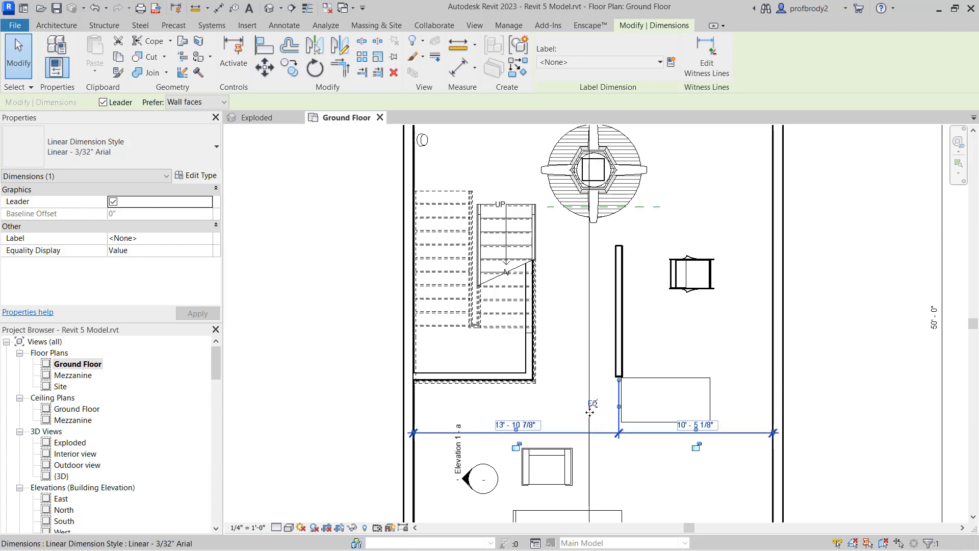
{"action": "left_click_drag", "start_coordinate": [591, 431], "coordinate": [576, 353]}
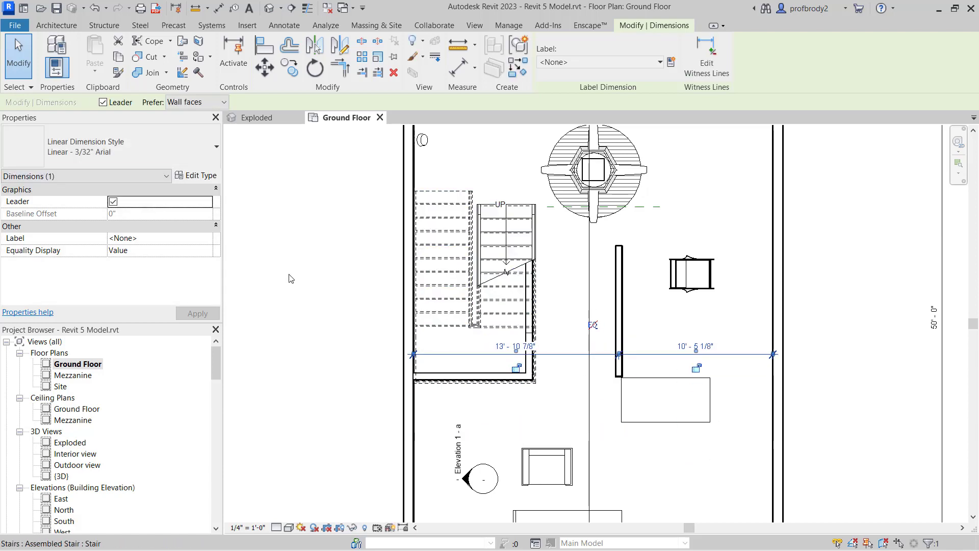
- Pull the 10' - 5 1/8" dimension text up and to the right, away from its dimension line, on a curved leader
{"action": "scroll", "coordinate": [676, 341], "scroll_direction": "up", "scroll_amount": 6}
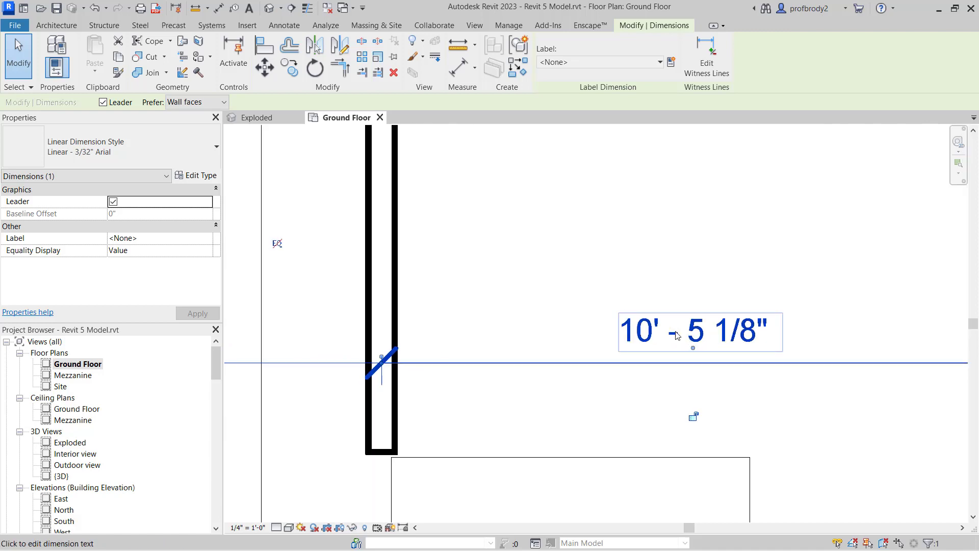
{"action": "left_click_drag", "start_coordinate": [693, 347], "coordinate": [839, 273]}
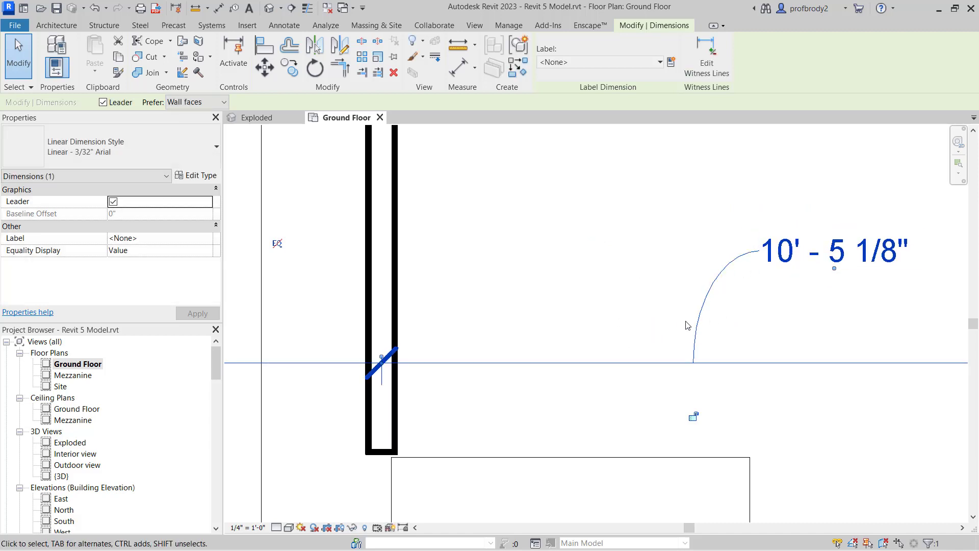
{"action": "scroll", "coordinate": [739, 345], "scroll_direction": "down", "scroll_amount": 1}
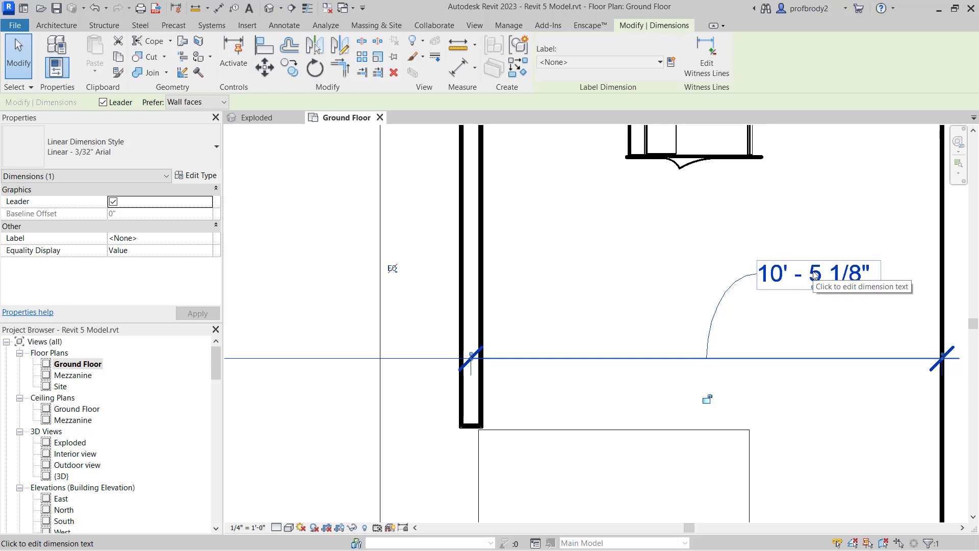
- Add the suffix VIF to the 50' - 0" overall building length dimension, keeping its actual value
{"action": "scroll", "coordinate": [719, 385], "scroll_direction": "down", "scroll_amount": 5}
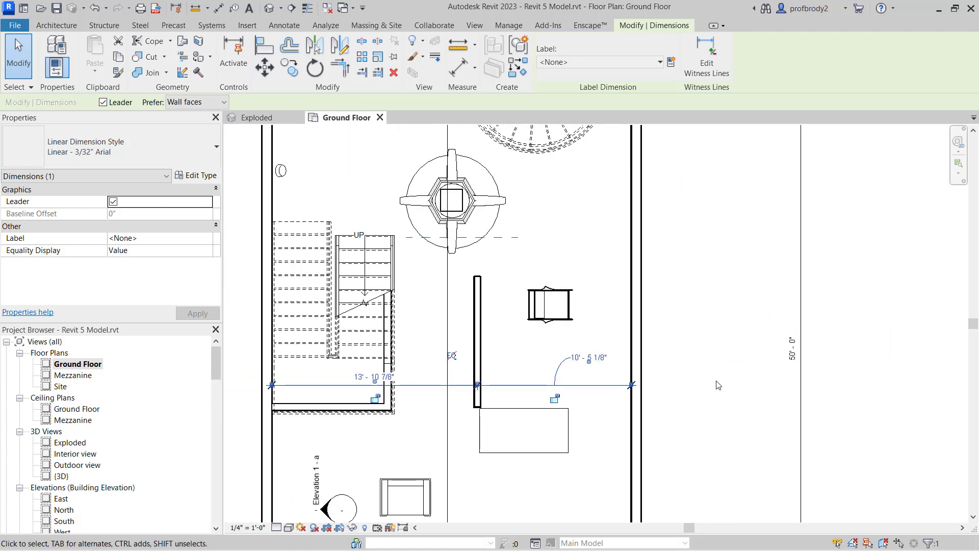
{"action": "scroll", "coordinate": [718, 385], "scroll_direction": "down", "scroll_amount": 3}
{"action": "scroll", "coordinate": [758, 375], "scroll_direction": "up", "scroll_amount": 1}
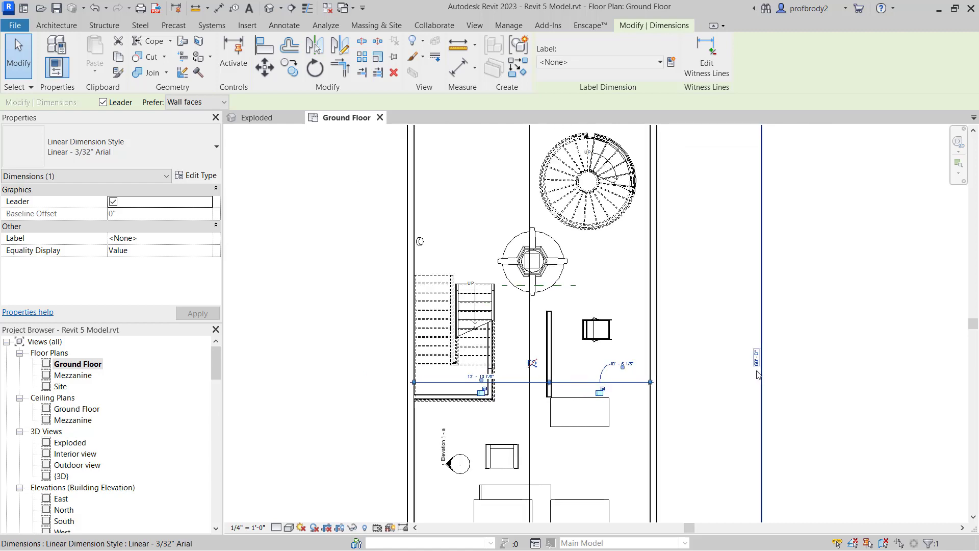
{"action": "scroll", "coordinate": [758, 375], "scroll_direction": "up", "scroll_amount": 1}
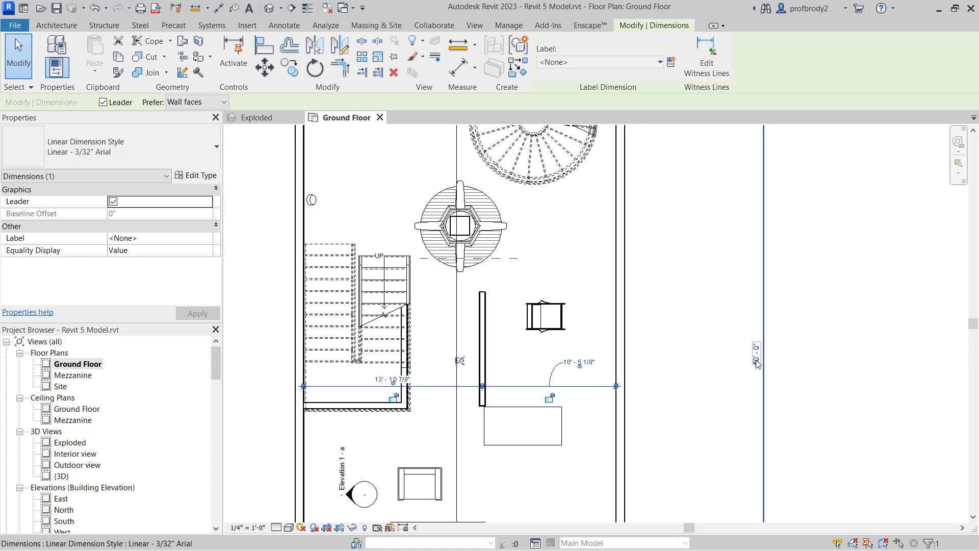
{"action": "scroll", "coordinate": [758, 363], "scroll_direction": "up", "scroll_amount": 1}
{"action": "double_click", "coordinate": [757, 362]}
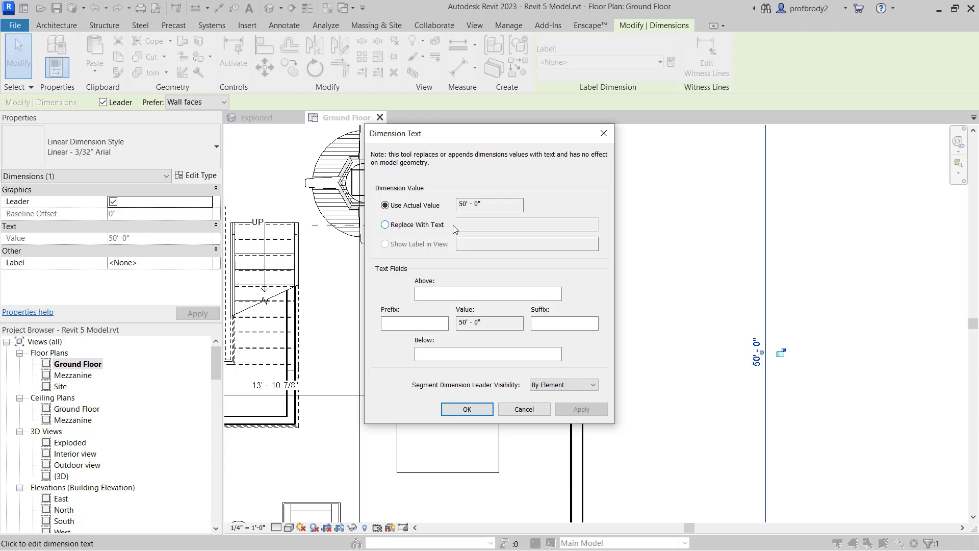
{"action": "left_click", "coordinate": [552, 321]}
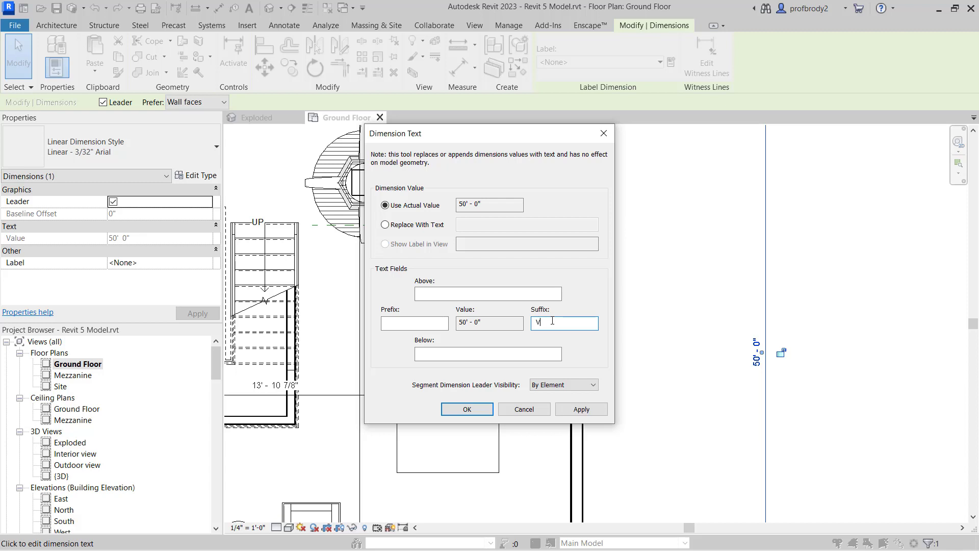
{"action": "left_click", "coordinate": [582, 410]}
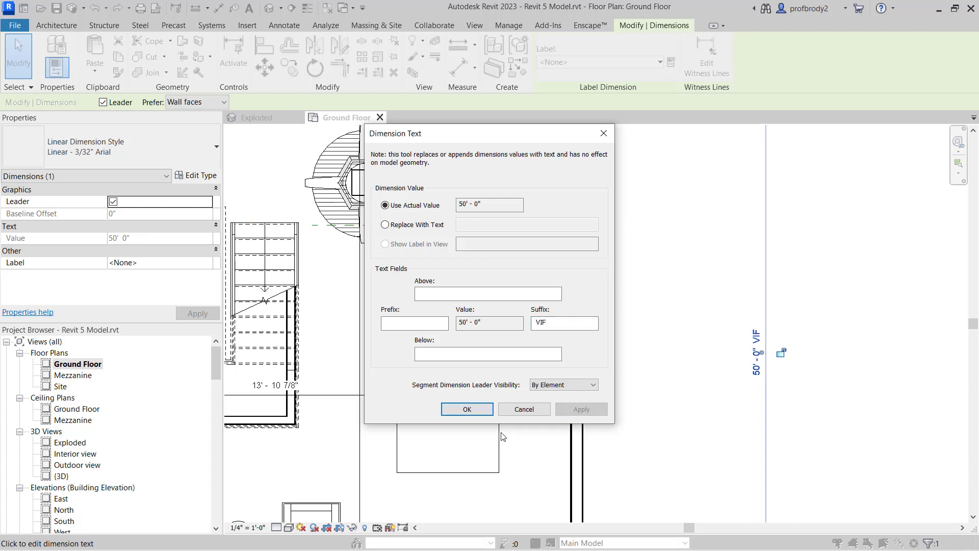
- Accept the 50' - 0" dimension's text, and add the suffix VIF to the 25' - 0" overall building width dimension
{"action": "left_click", "coordinate": [467, 409]}
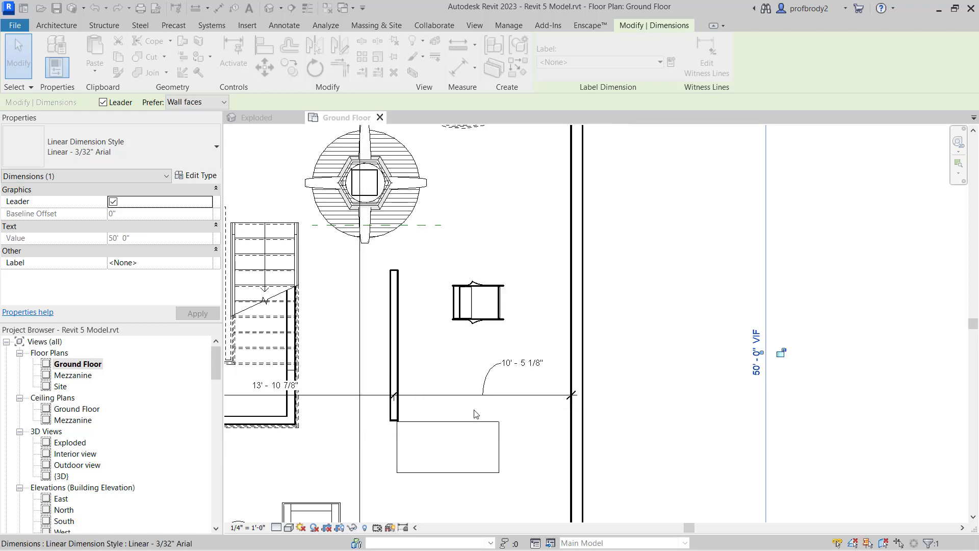
{"action": "scroll", "coordinate": [573, 304], "scroll_direction": "down", "scroll_amount": 5}
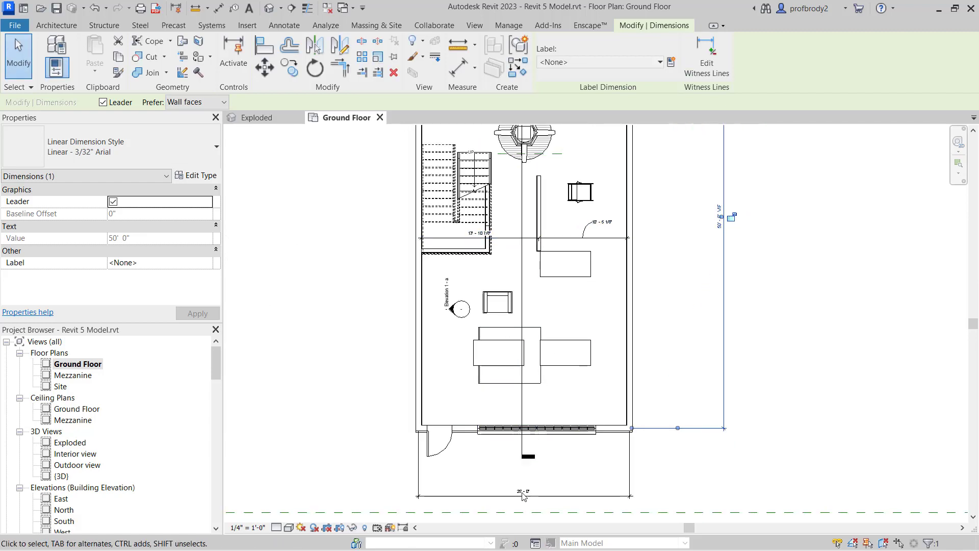
{"action": "scroll", "coordinate": [518, 488], "scroll_direction": "up", "scroll_amount": 3}
{"action": "left_click", "coordinate": [518, 489]}
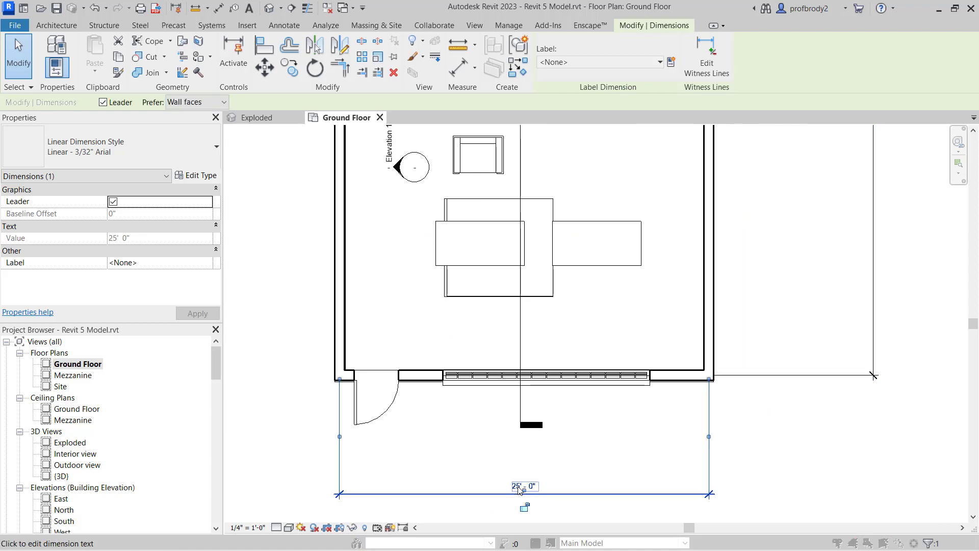
{"action": "left_click", "coordinate": [522, 487]}
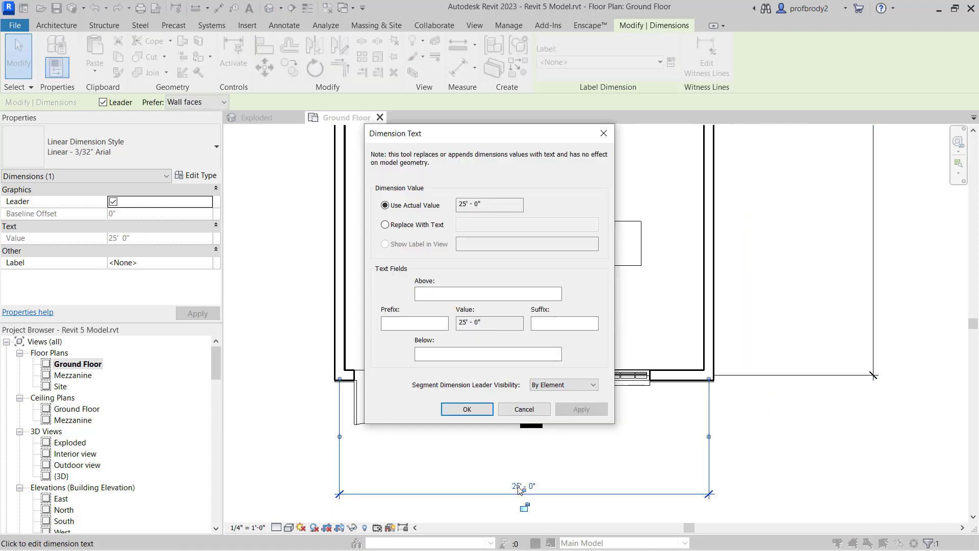
{"action": "left_click", "coordinate": [547, 322]}
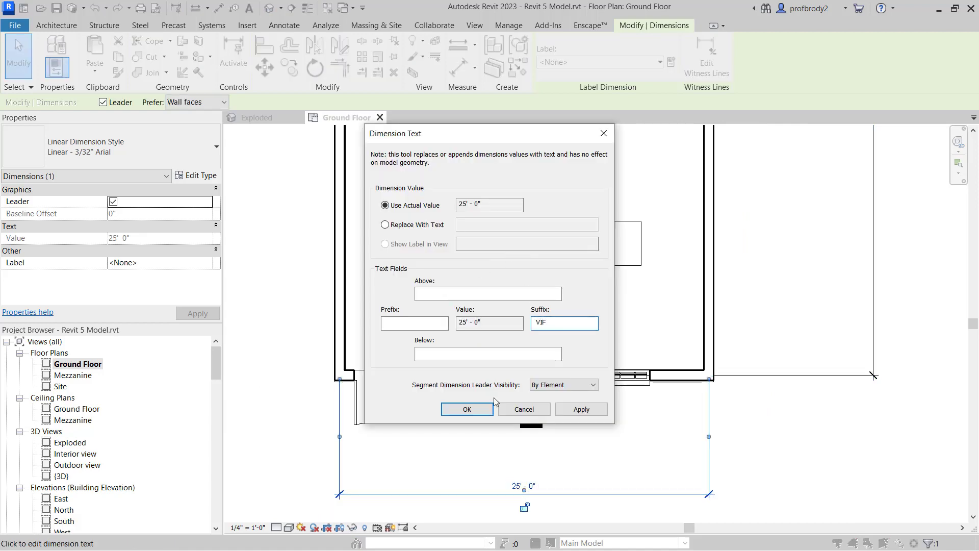
{"action": "left_click", "coordinate": [468, 408]}
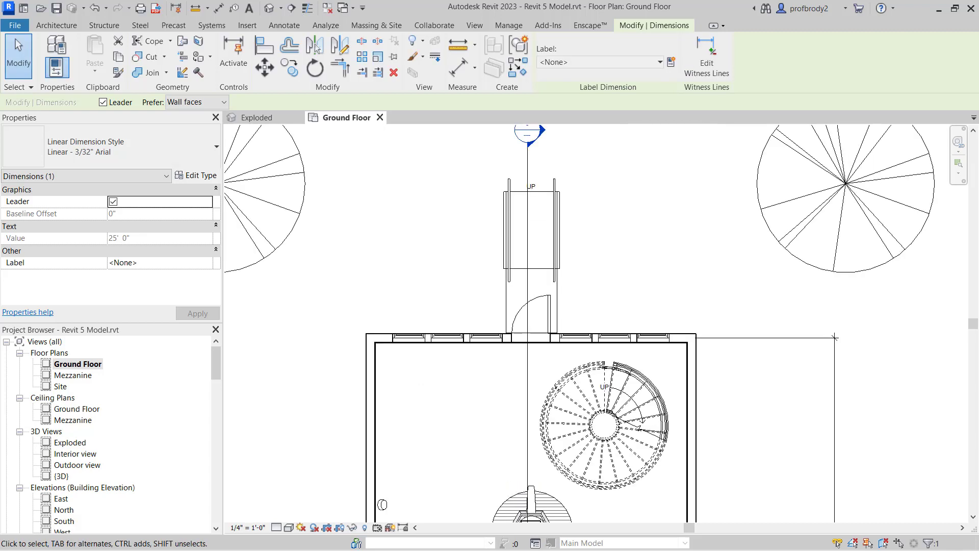
- Place an aligned dimension string above the upper wall, from the right wall's inner face to the centers of the two nearest windows
{"action": "scroll", "coordinate": [644, 297], "scroll_direction": "up", "scroll_amount": 2}
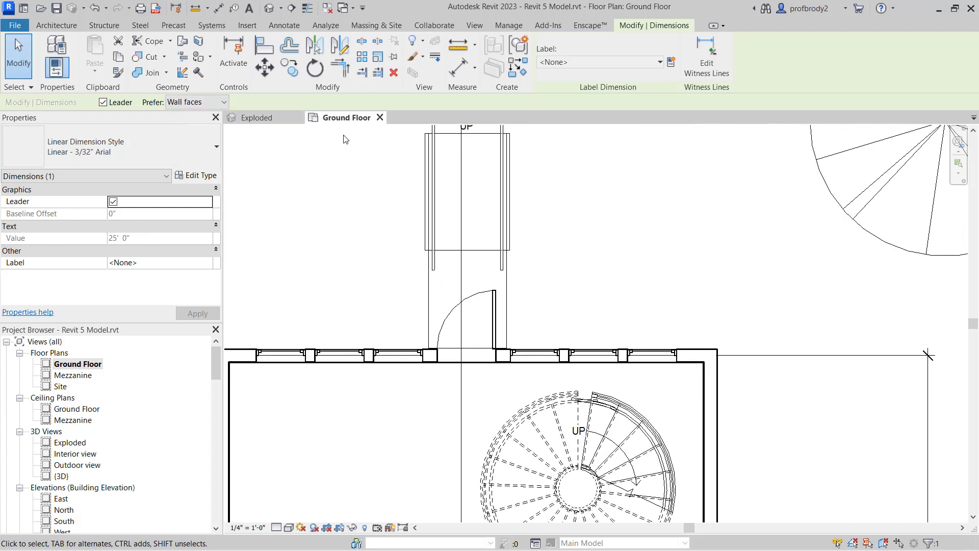
{"action": "left_click", "coordinate": [284, 25]}
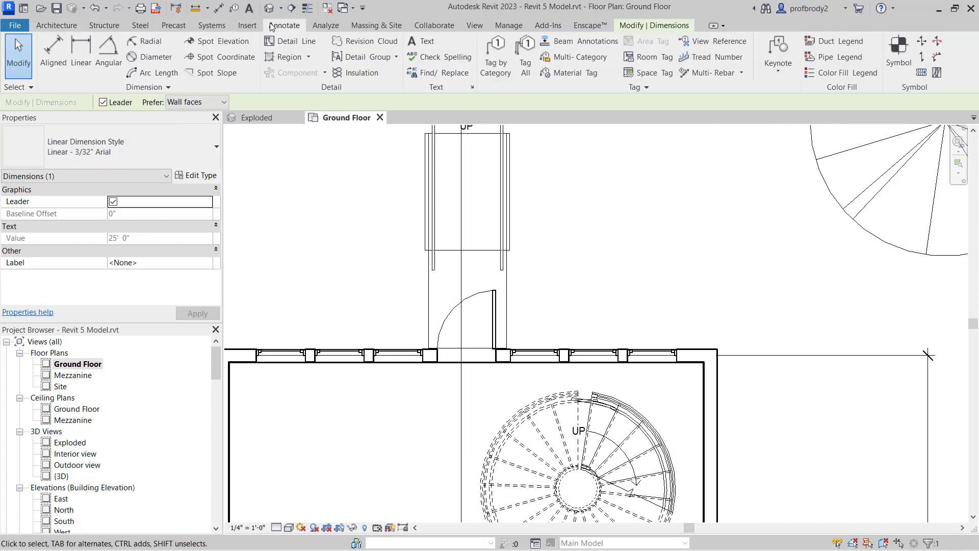
{"action": "left_click", "coordinate": [53, 51]}
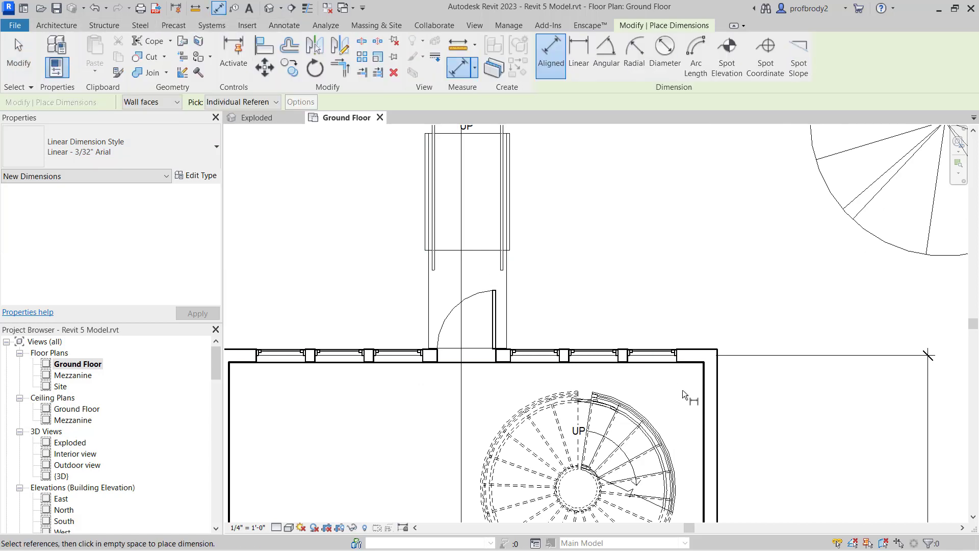
{"action": "left_click", "coordinate": [702, 395]}
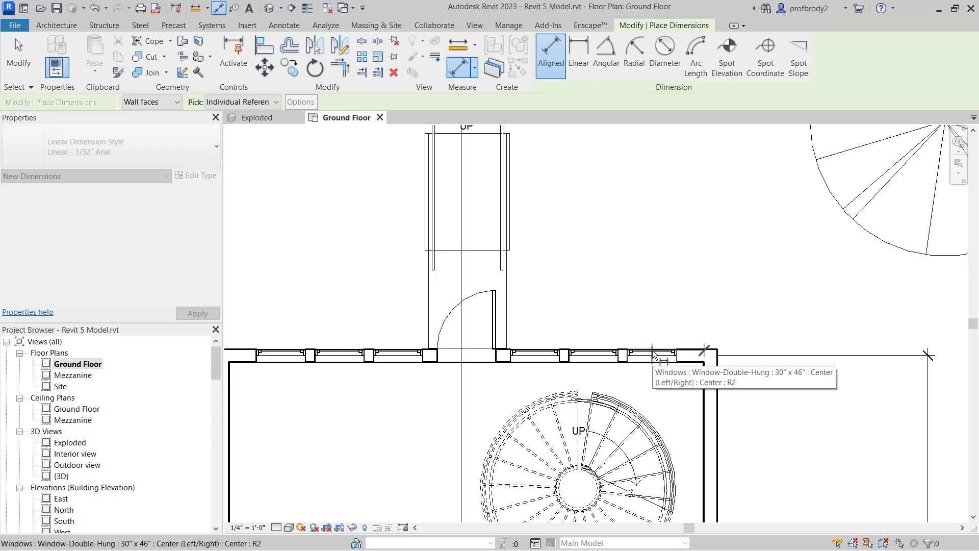
{"action": "left_click", "coordinate": [654, 355]}
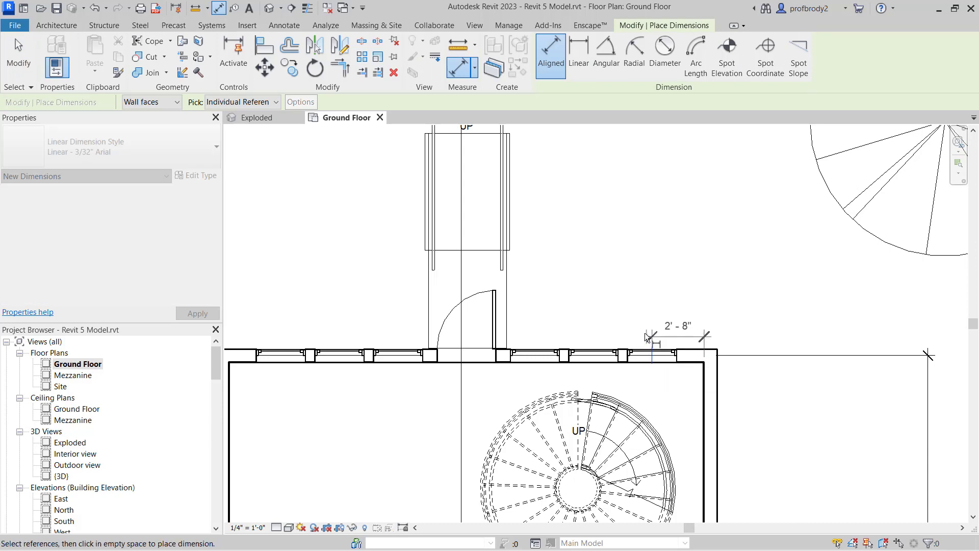
{"action": "left_click", "coordinate": [595, 352]}
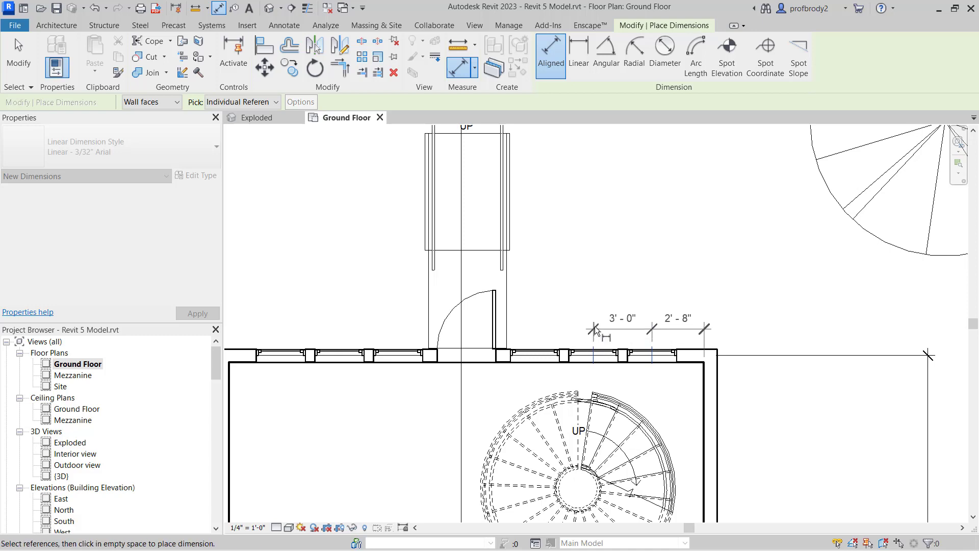
{"action": "left_click", "coordinate": [594, 313]}
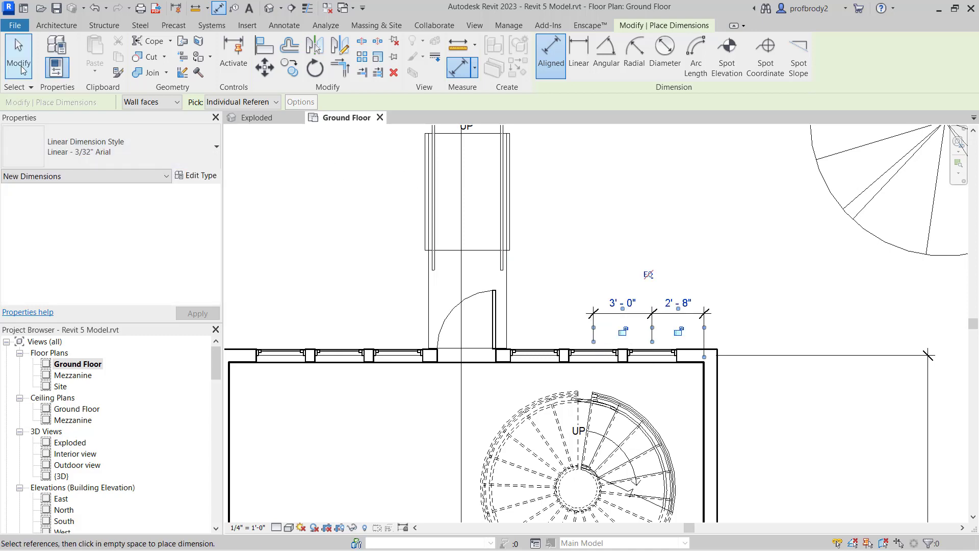
{"action": "left_click", "coordinate": [19, 54]}
- Add the suffix TYP to the 3' - 0" window spacing dimension and pull its text up and to the right on a leader
{"action": "scroll", "coordinate": [625, 305], "scroll_direction": "up", "scroll_amount": 1}
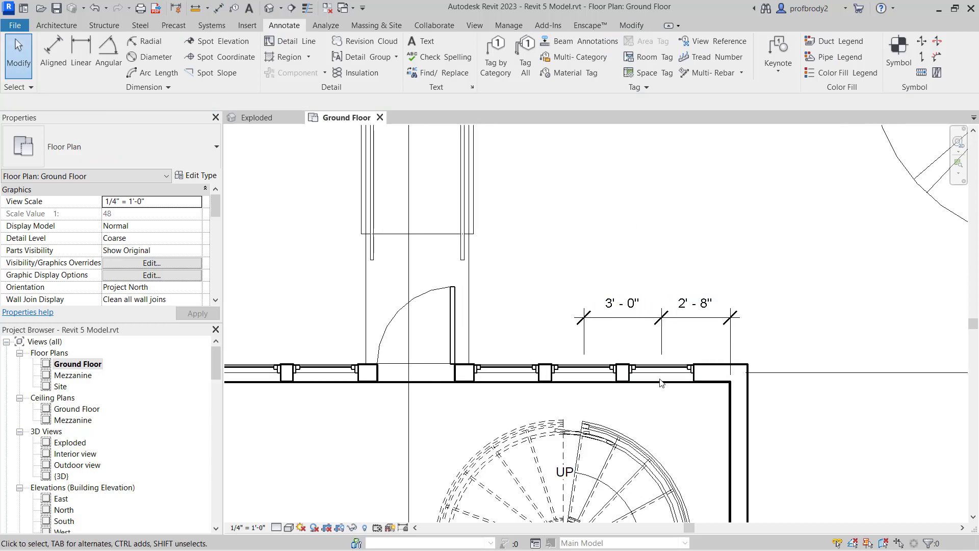
{"action": "left_click", "coordinate": [618, 307]}
{"action": "left_click", "coordinate": [617, 304]}
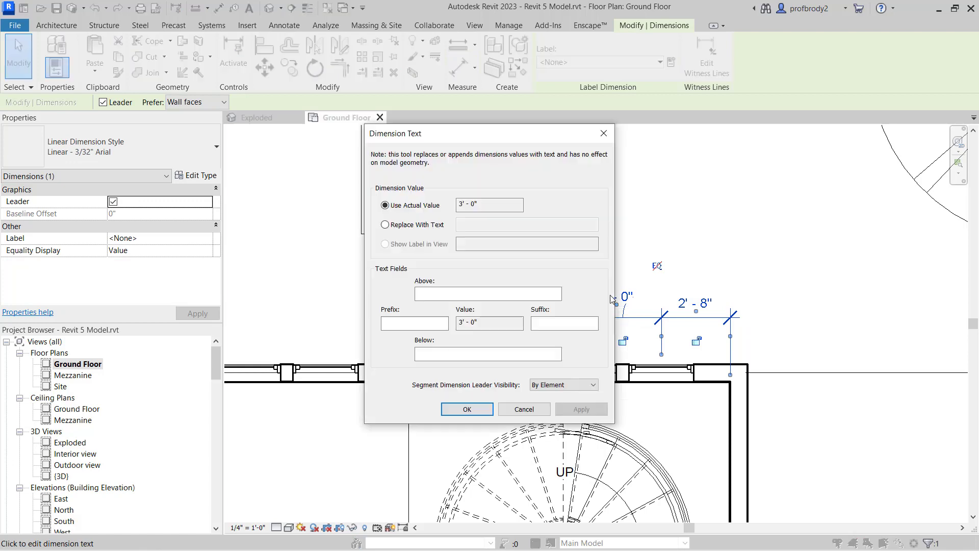
{"action": "left_click", "coordinate": [545, 320]}
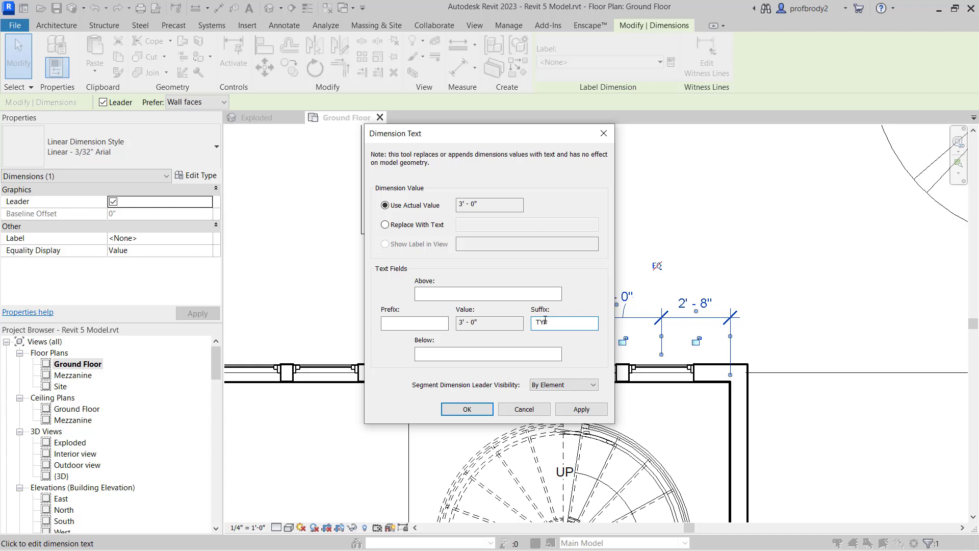
{"action": "left_click", "coordinate": [581, 410]}
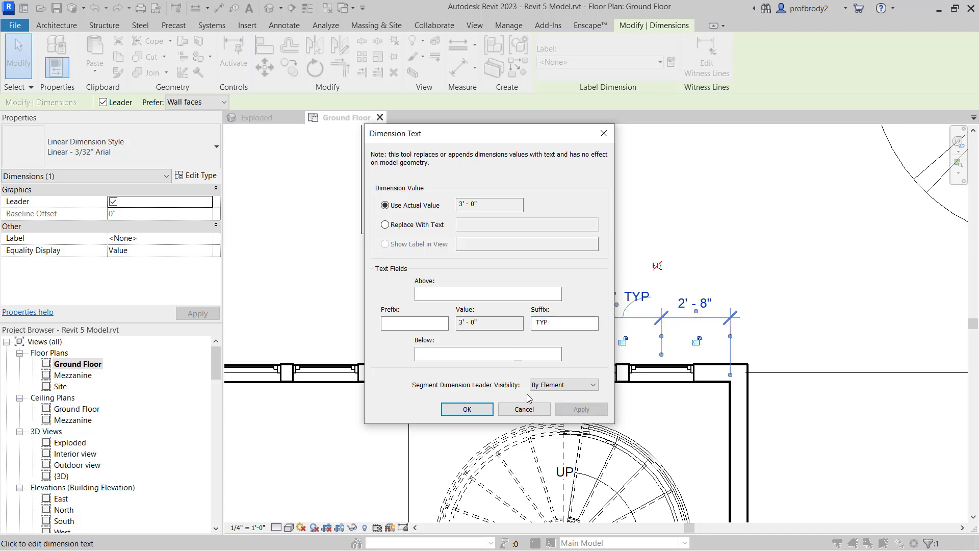
{"action": "left_click", "coordinate": [476, 411]}
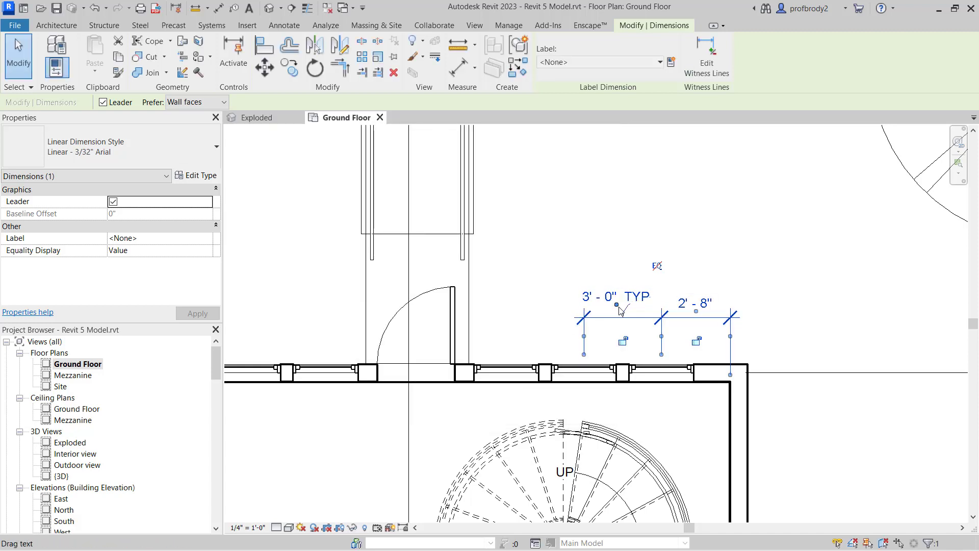
{"action": "mouse_move", "coordinate": [621, 309]}
{"action": "left_mouse_down"}
{"action": "mouse_move", "coordinate": [619, 289]}
{"action": "mouse_move", "coordinate": [706, 287]}
{"action": "left_mouse_up"}
{"action": "left_click", "coordinate": [635, 239]}
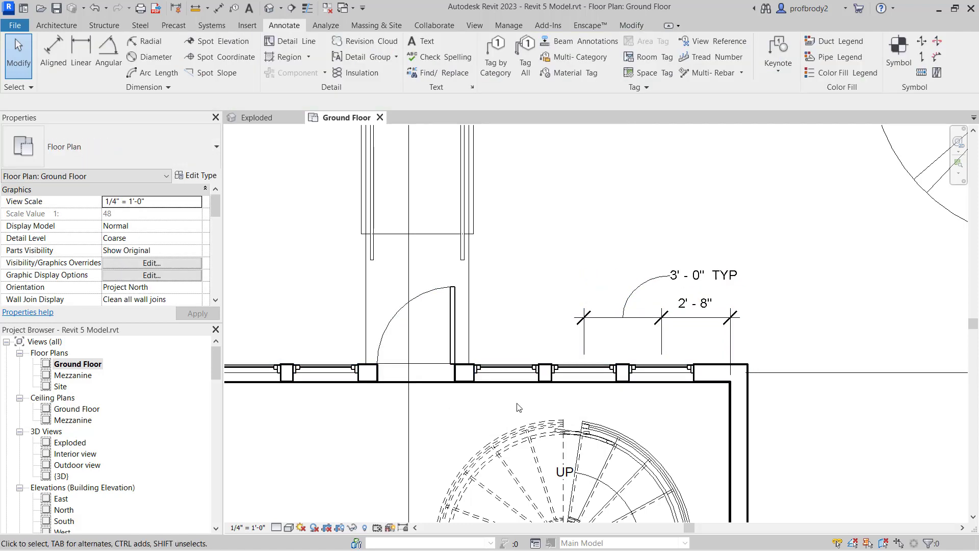
- Edit the boundary of the landing floor outside the upper door, moving its left edge to make the landing 5' wide
{"action": "scroll", "coordinate": [510, 390], "scroll_direction": "down", "scroll_amount": 1}
{"action": "middle_click_drag", "start_coordinate": [515, 390], "coordinate": [639, 388]}
{"action": "scroll", "coordinate": [618, 387], "scroll_direction": "down", "scroll_amount": 1}
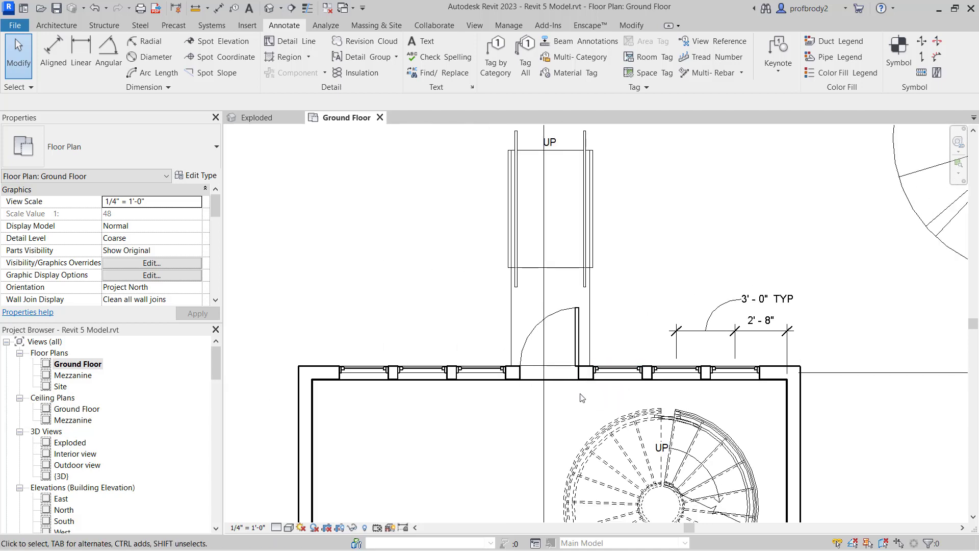
{"action": "scroll", "coordinate": [347, 322], "scroll_direction": "down", "scroll_amount": 2}
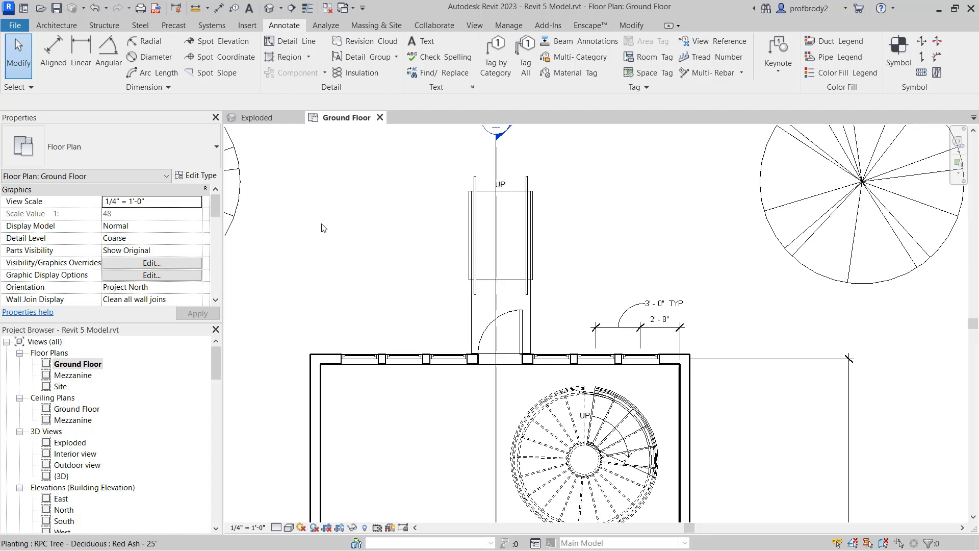
{"action": "double_click", "coordinate": [472, 310]}
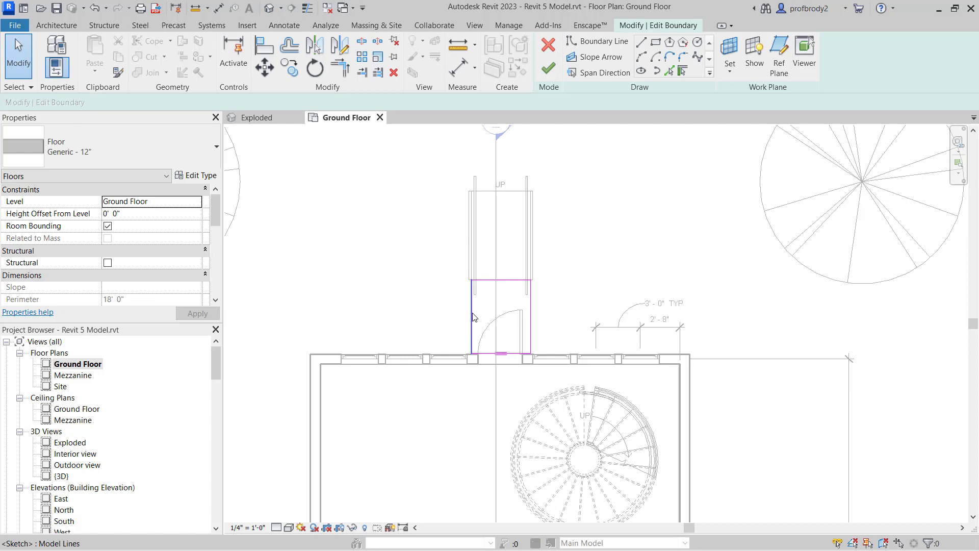
{"action": "left_click", "coordinate": [472, 315]}
{"action": "left_click", "coordinate": [491, 379]}
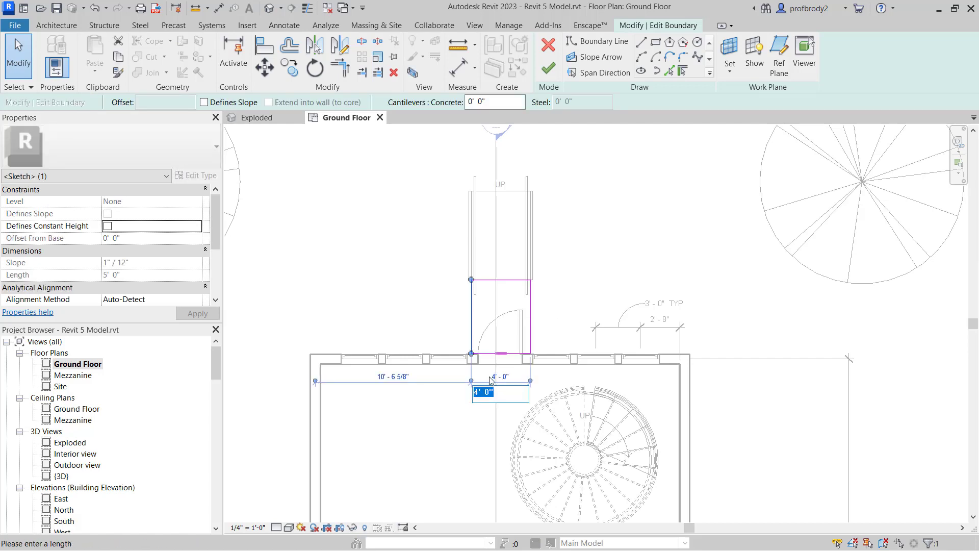
{"action": "type", "text": "5"}
{"action": "key", "text": "Return"}
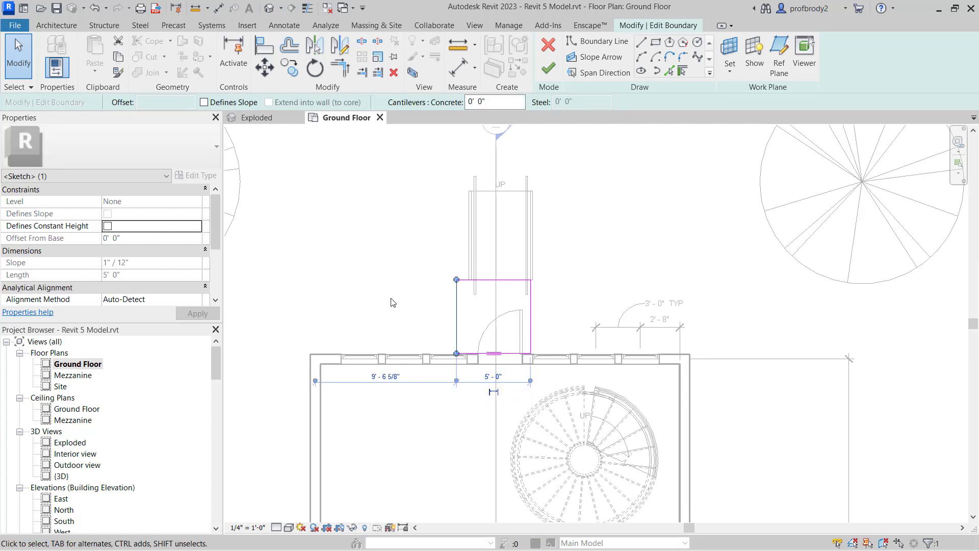
- Nudge all four landing boundary lines to the right to center them around the door, and finish the boundary sketch
{"action": "mouse_move", "coordinate": [426, 248]}
{"action": "left_mouse_down"}
{"action": "mouse_move", "coordinate": [540, 345]}
{"action": "mouse_move", "coordinate": [547, 367]}
{"action": "left_mouse_up"}
{"action": "key", "text": "Right"}
{"action": "key", "text": "Right"}
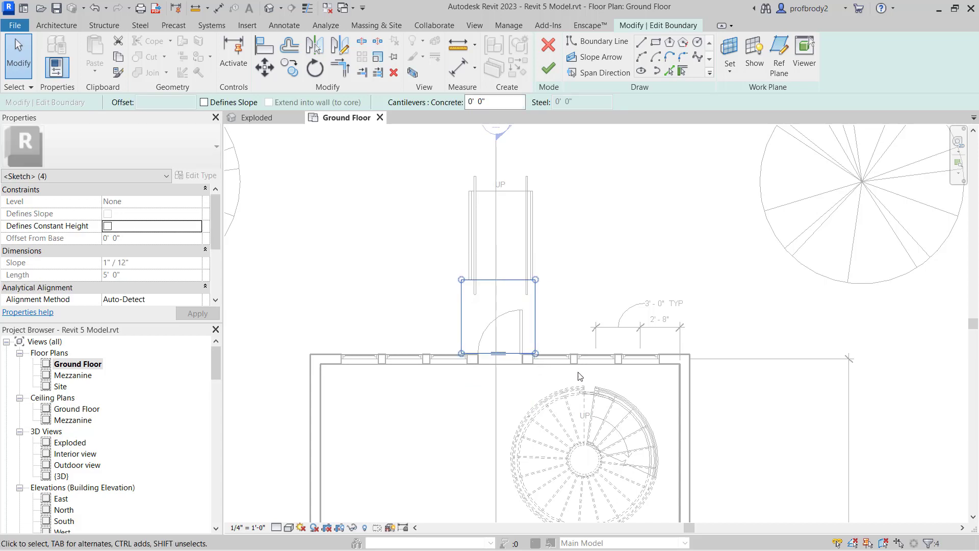
{"action": "key", "text": "Right"}
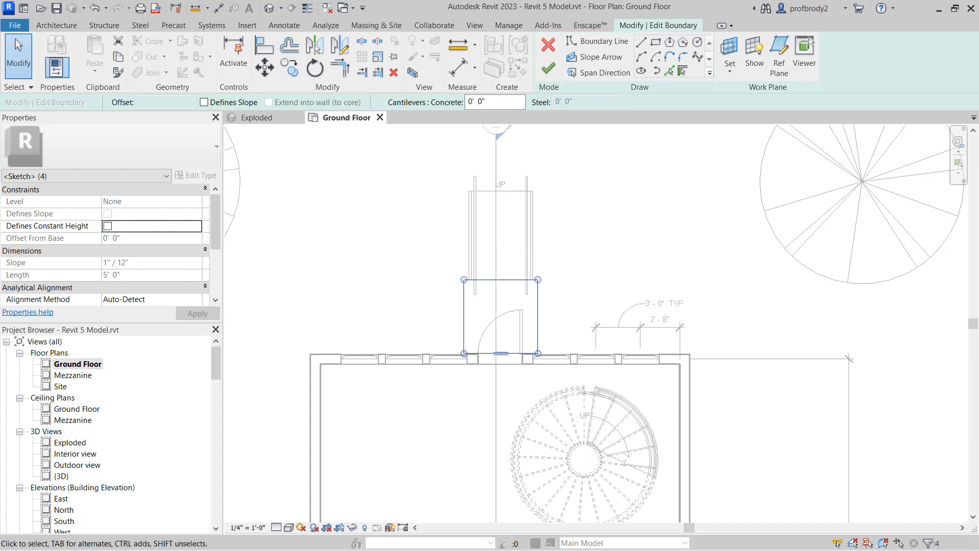
{"action": "left_click", "coordinate": [552, 77]}
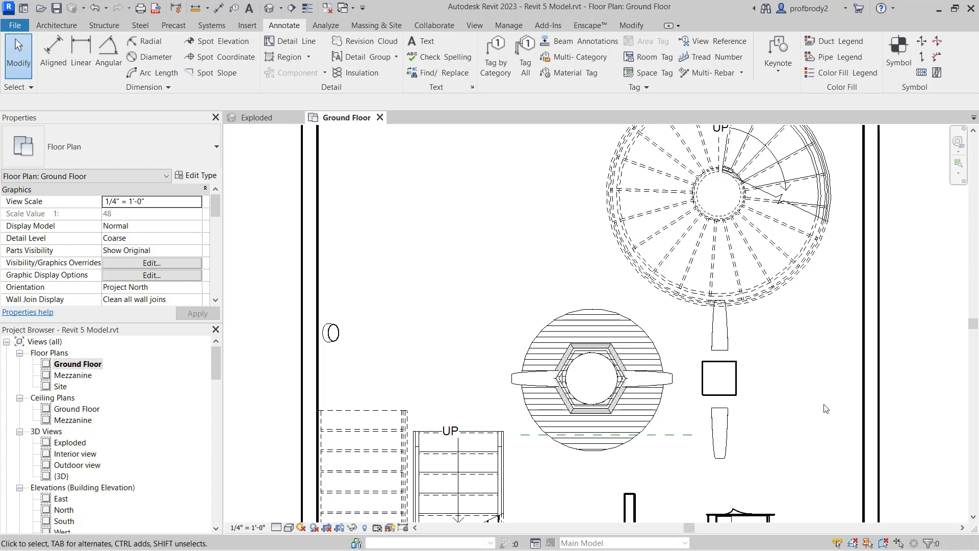
- Place an aligned dimension string between the inner faces of the side walls and the square column's center, running above the column
{"action": "left_click", "coordinate": [64, 60]}
{"action": "left_click", "coordinate": [320, 374]}
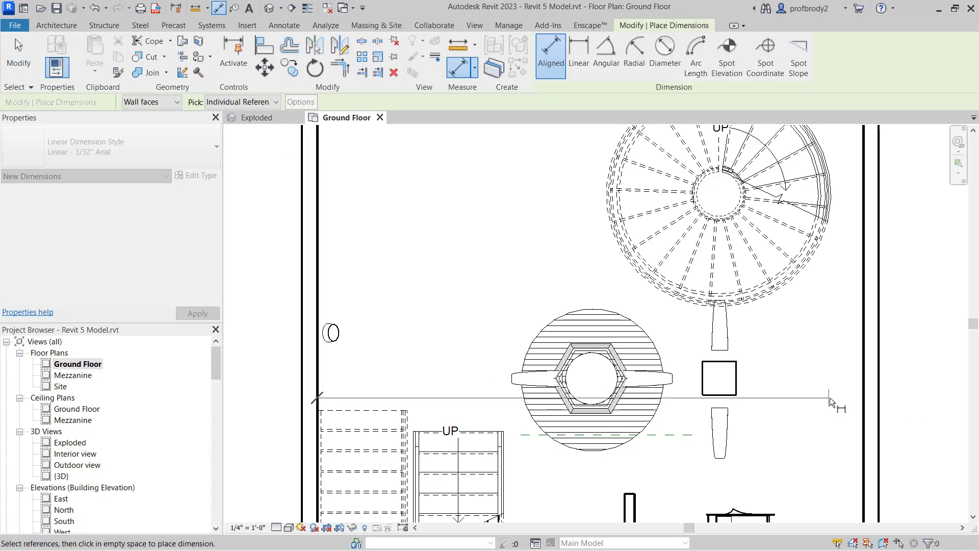
{"action": "left_click", "coordinate": [862, 396]}
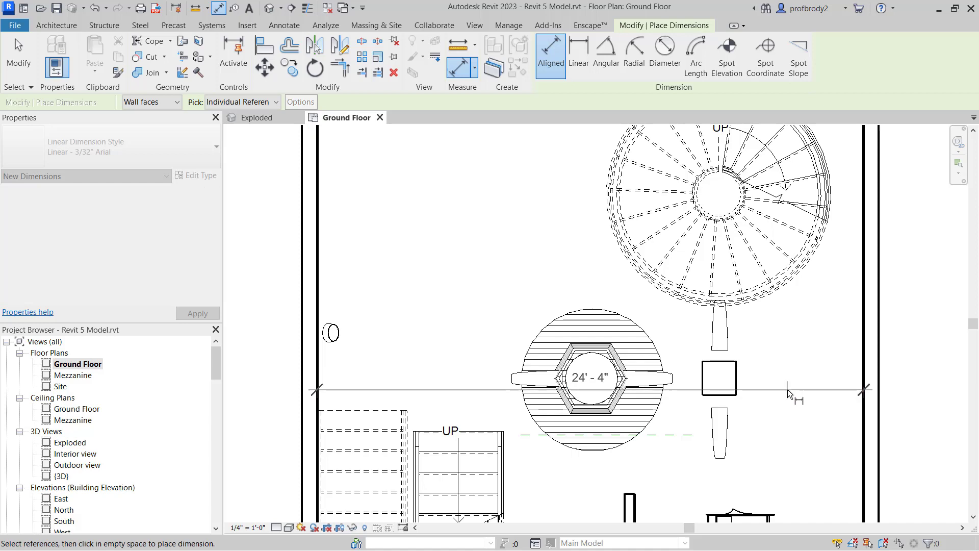
{"action": "left_click", "coordinate": [717, 375]}
{"action": "left_click", "coordinate": [434, 301]}
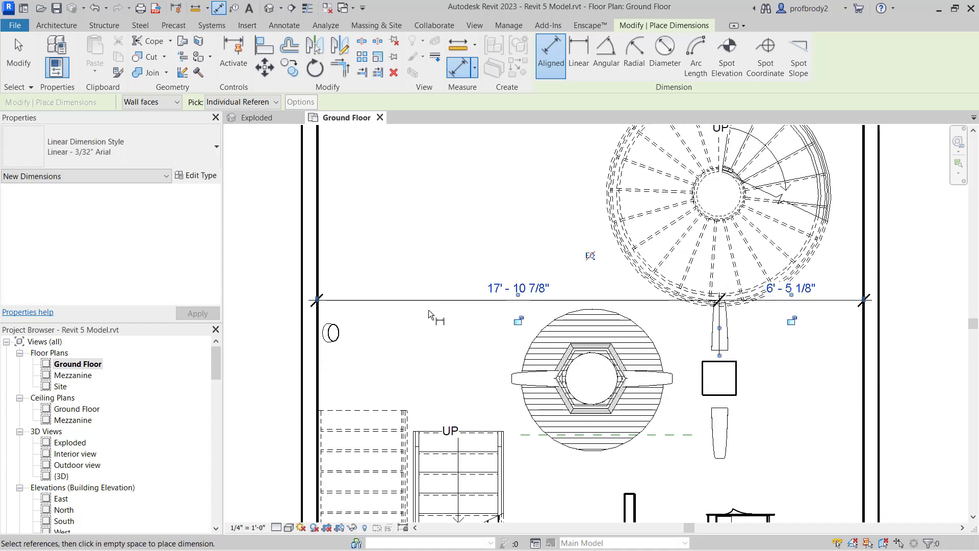
- Make the string's two segments equal to center the column between the side walls, and lock both segments
{"action": "left_click", "coordinate": [590, 256]}
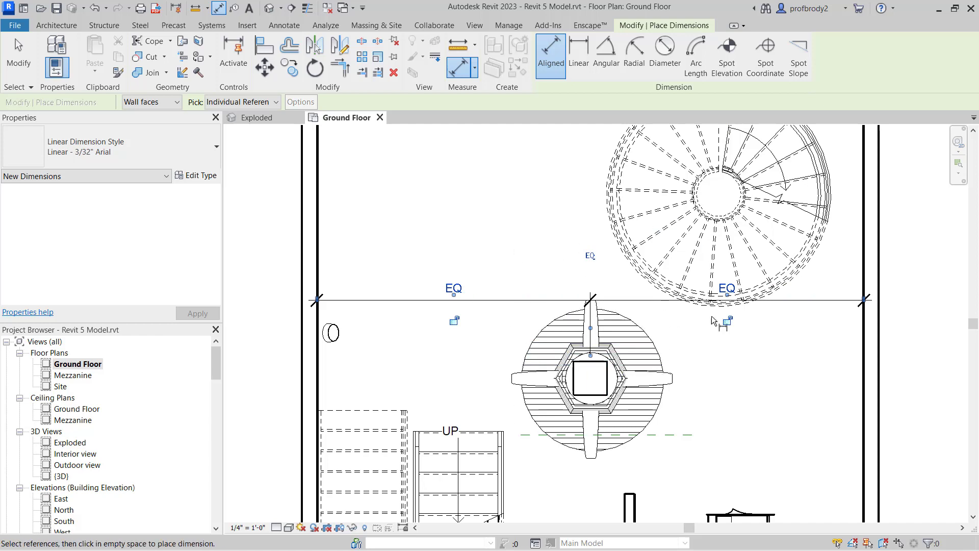
{"action": "left_click", "coordinate": [727, 320]}
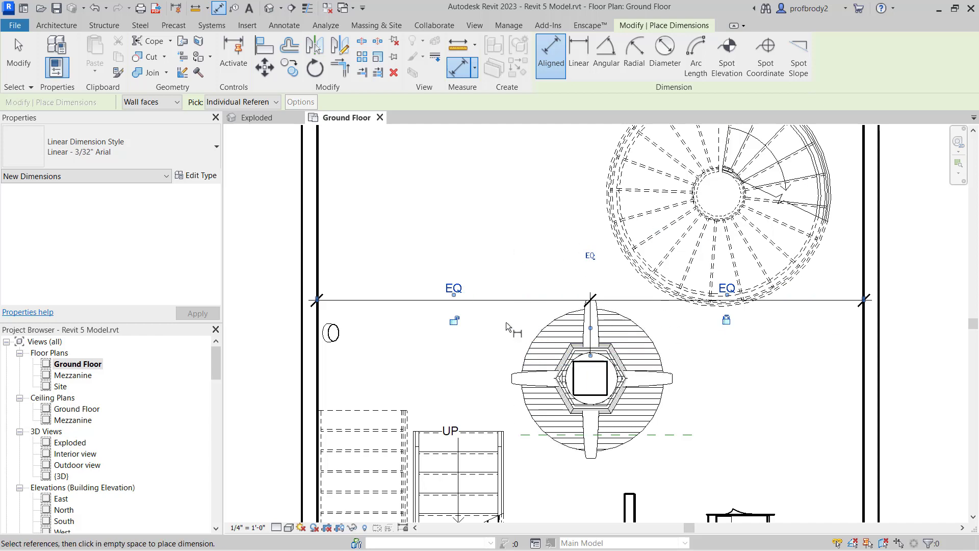
{"action": "left_click", "coordinate": [454, 323]}
{"action": "left_click", "coordinate": [19, 55]}
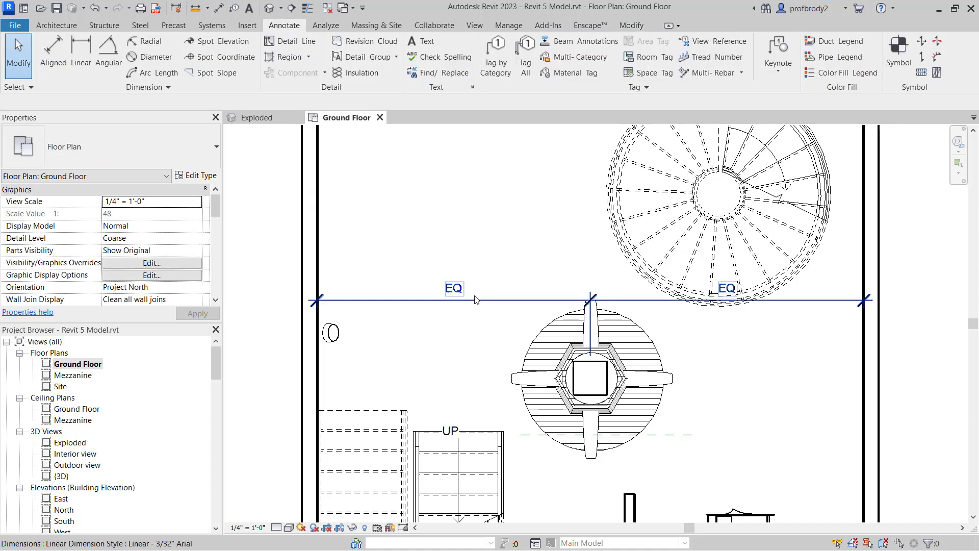
- Move the equal-segment dimension string slightly farther above the square column, and inspect its left segment's dimension text options without applying edits
{"action": "left_click", "coordinate": [474, 299]}
{"action": "left_click_drag", "start_coordinate": [508, 300], "coordinate": [511, 285]}
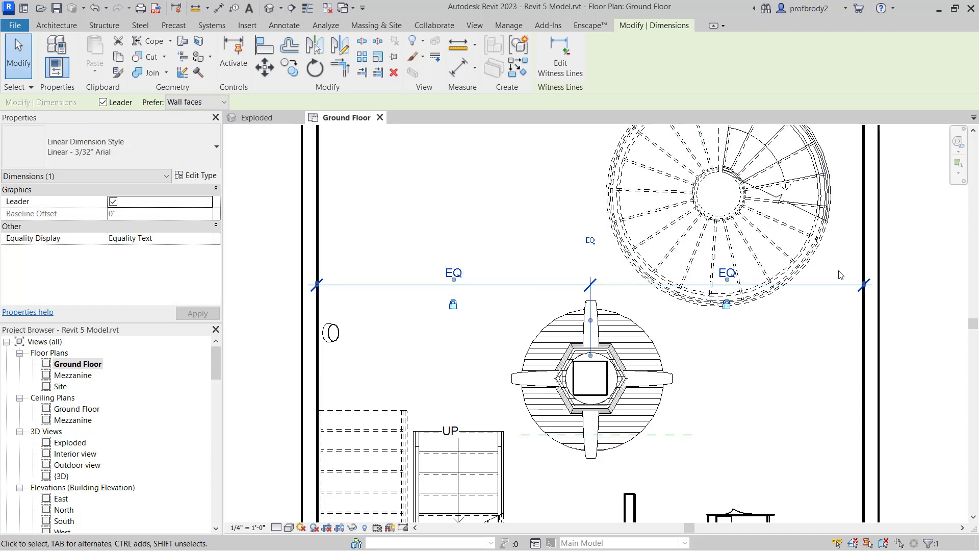
{"action": "left_click", "coordinate": [456, 276]}
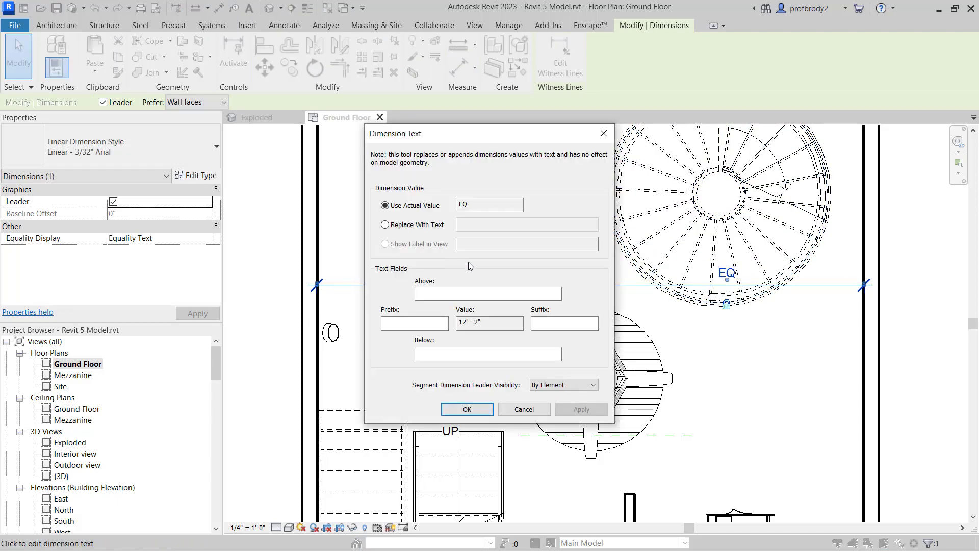
{"action": "left_click", "coordinate": [534, 411]}
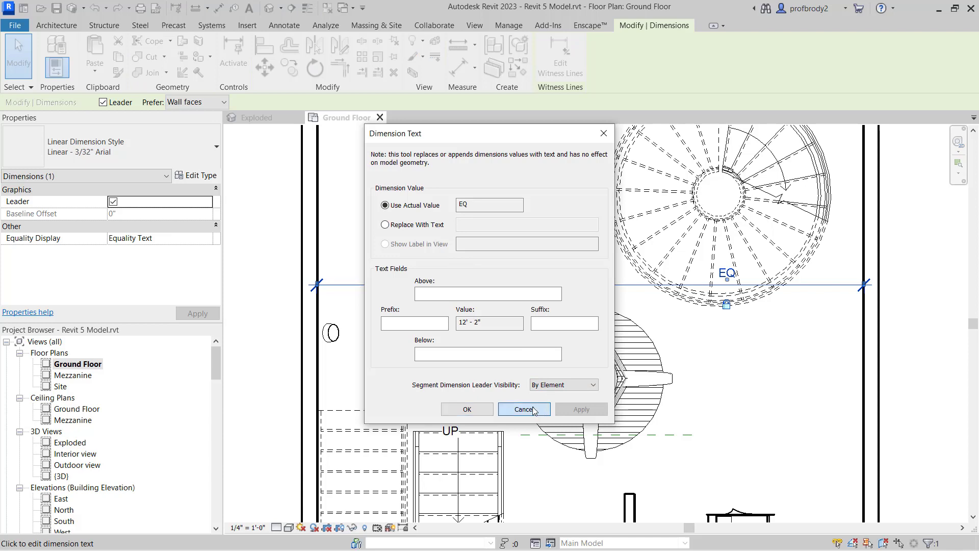
{"action": "left_click", "coordinate": [781, 355]}
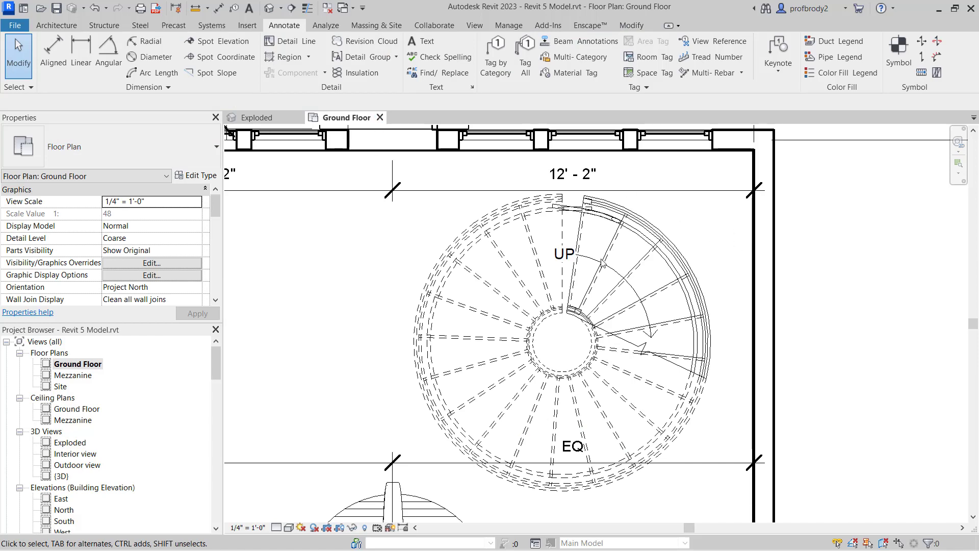
- Place a diameter dimension on the outer edge of the spiral stair, with its line sloping gently across the stair's center
{"action": "scroll", "coordinate": [592, 313], "scroll_direction": "up", "scroll_amount": 1}
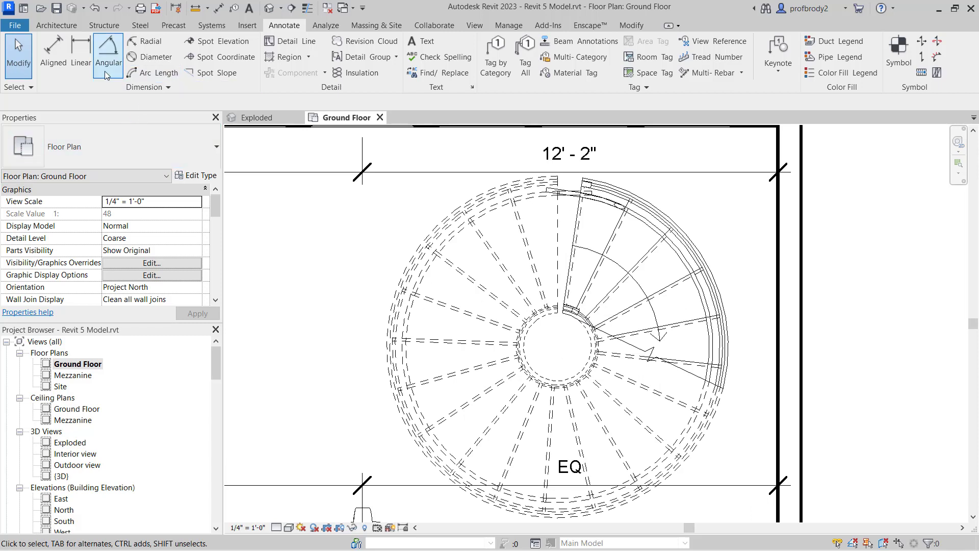
{"action": "left_click", "coordinate": [144, 58]}
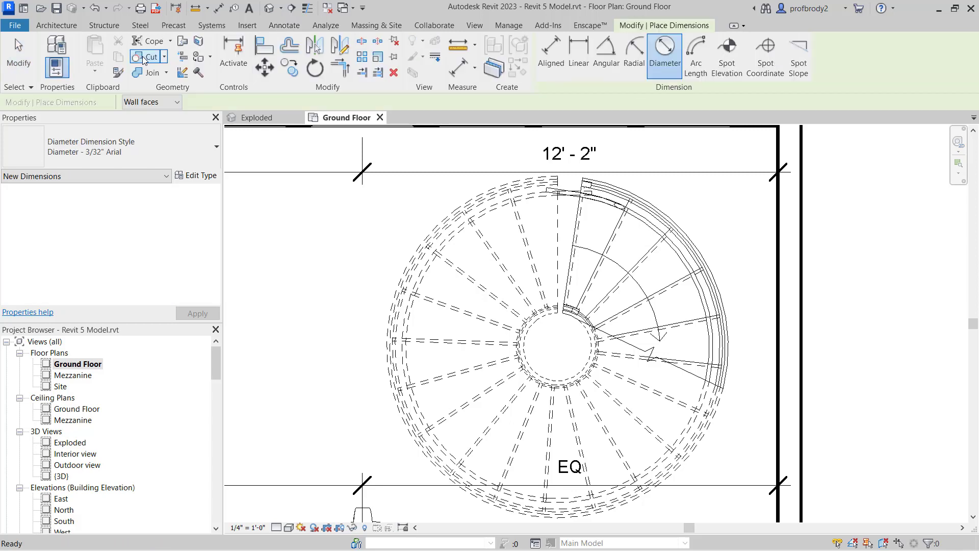
{"action": "left_click", "coordinate": [450, 217]}
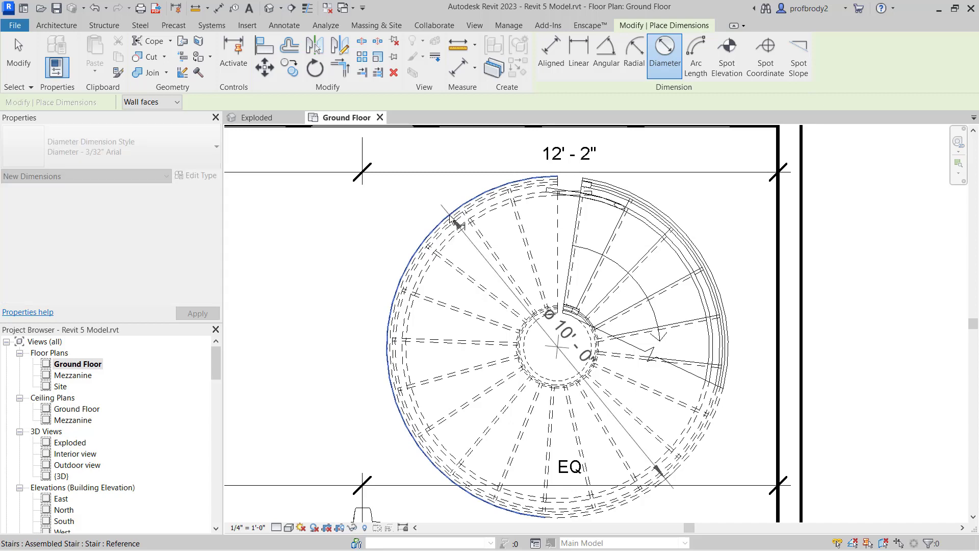
{"action": "left_click", "coordinate": [450, 332]}
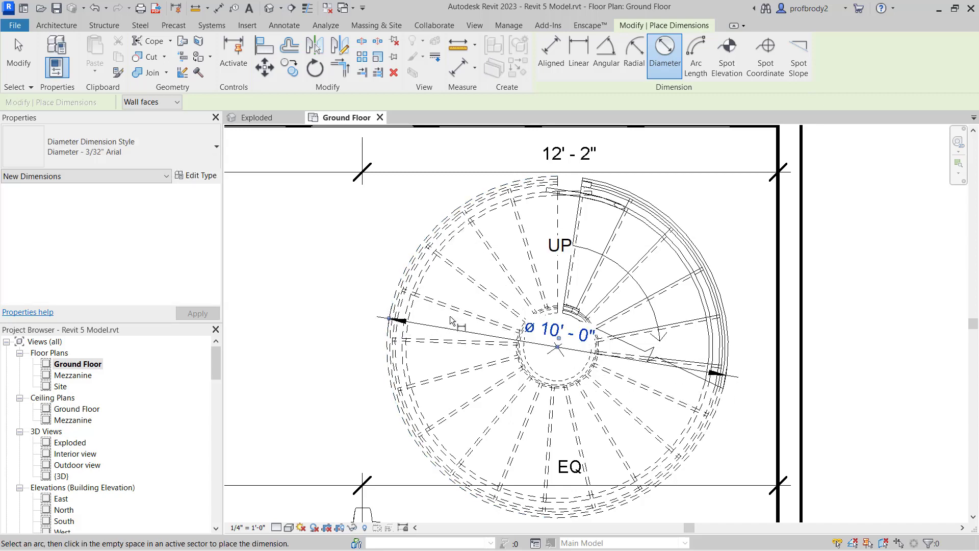
- Place an angular dimension on the spiral stair between the vertical tread line and a diagonal riser line, with its arc near the UP label
{"action": "scroll", "coordinate": [541, 348], "scroll_direction": "up", "scroll_amount": 1}
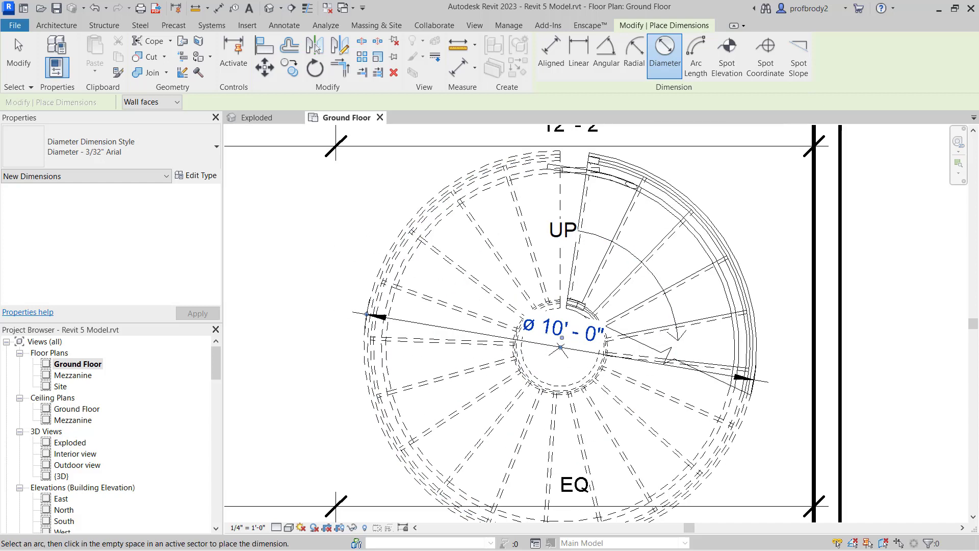
{"action": "left_click", "coordinate": [284, 25]}
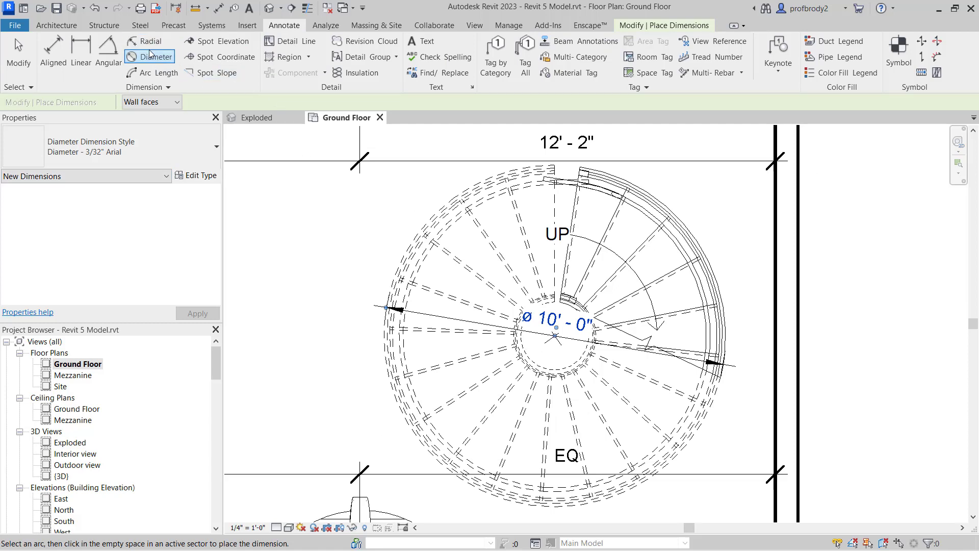
{"action": "left_click", "coordinate": [111, 56]}
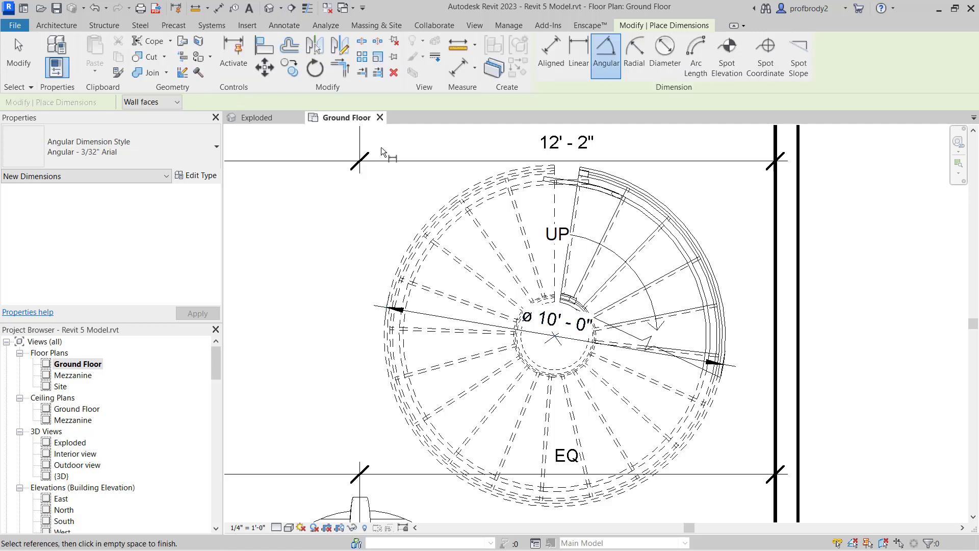
{"action": "left_click", "coordinate": [639, 251]}
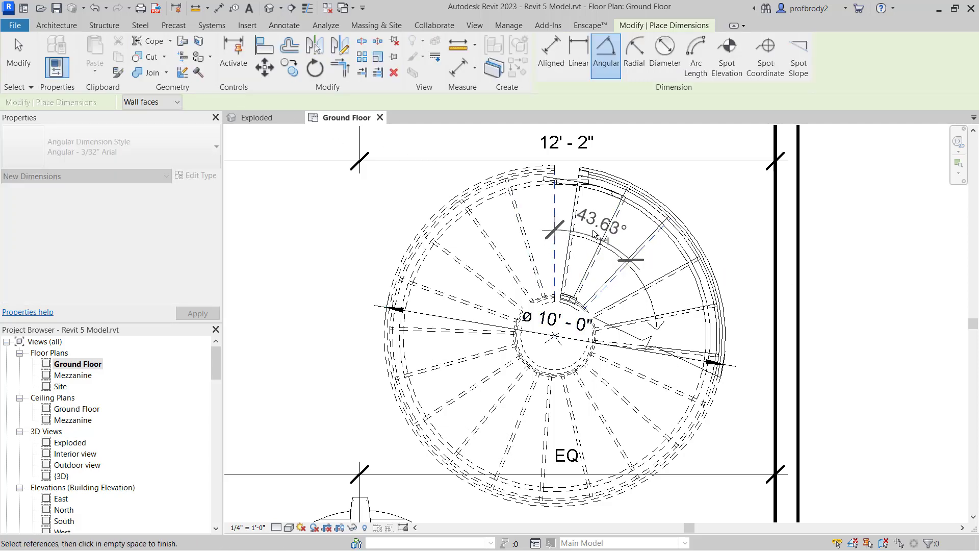
{"action": "left_click", "coordinate": [604, 217]}
{"action": "scroll", "coordinate": [567, 255], "scroll_direction": "up", "scroll_amount": 3}
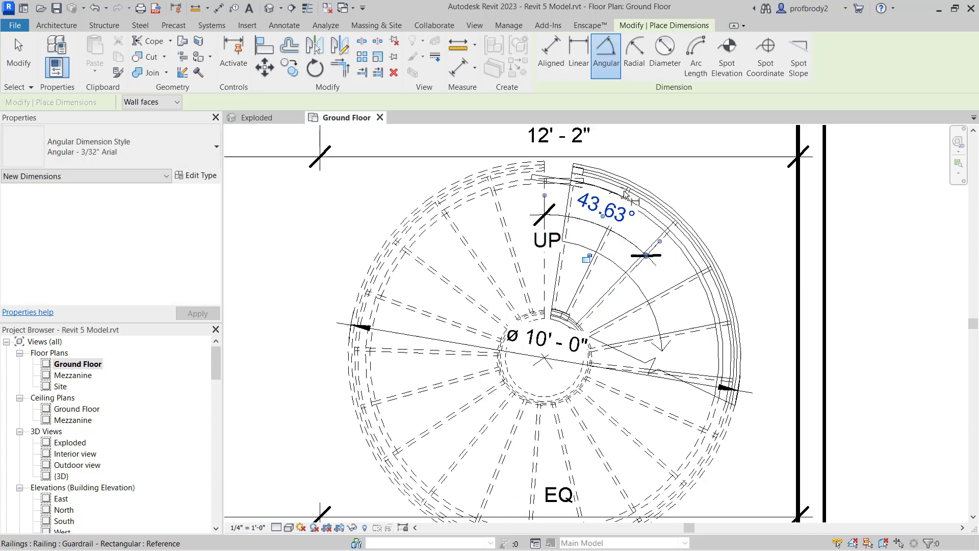
- Examine the spiral stair's angular dimension and the dimension string crossing the freestanding partition wall near the chair
{"action": "scroll", "coordinate": [570, 266], "scroll_direction": "down", "scroll_amount": 4}
{"action": "scroll", "coordinate": [506, 341], "scroll_direction": "down", "scroll_amount": 1}
{"action": "middle_click_drag", "start_coordinate": [505, 351], "coordinate": [571, 353]}
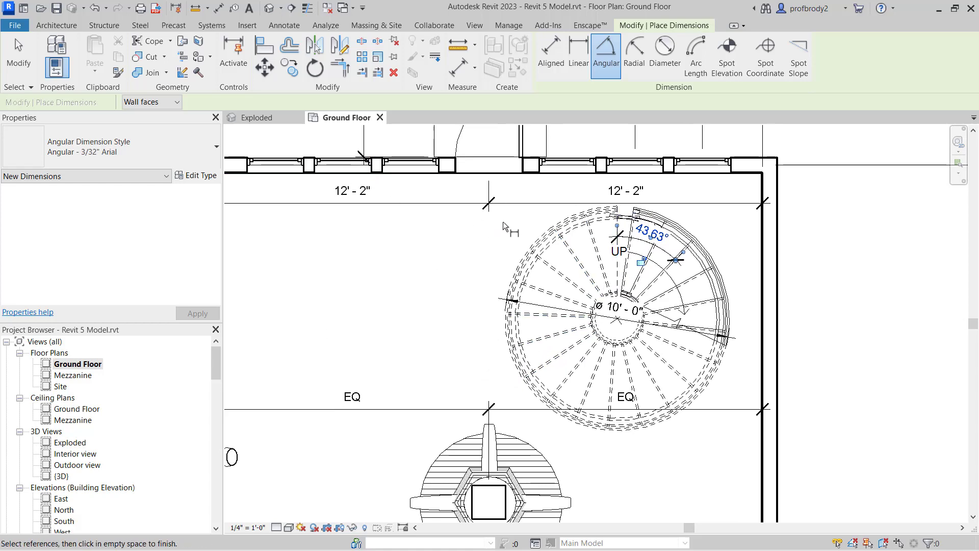
{"action": "scroll", "coordinate": [658, 229], "scroll_direction": "up", "scroll_amount": 4}
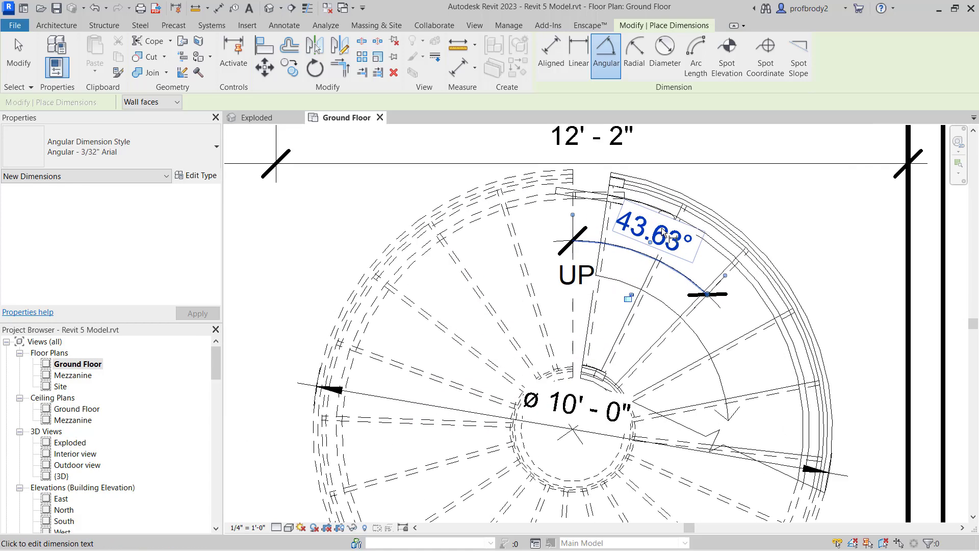
{"action": "scroll", "coordinate": [546, 302], "scroll_direction": "down", "scroll_amount": 4}
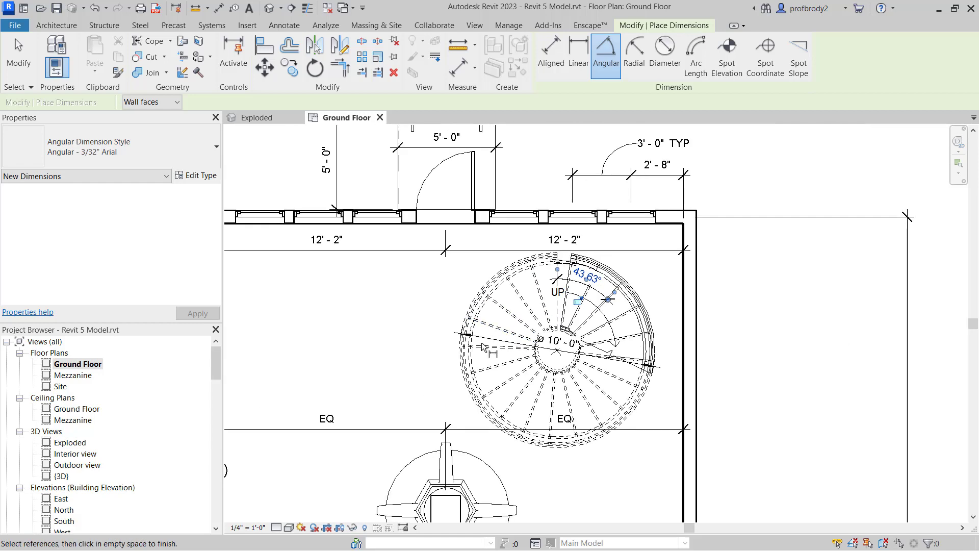
{"action": "scroll", "coordinate": [479, 349], "scroll_direction": "down", "scroll_amount": 1}
{"action": "middle_click_drag", "start_coordinate": [386, 357], "coordinate": [441, 108]}
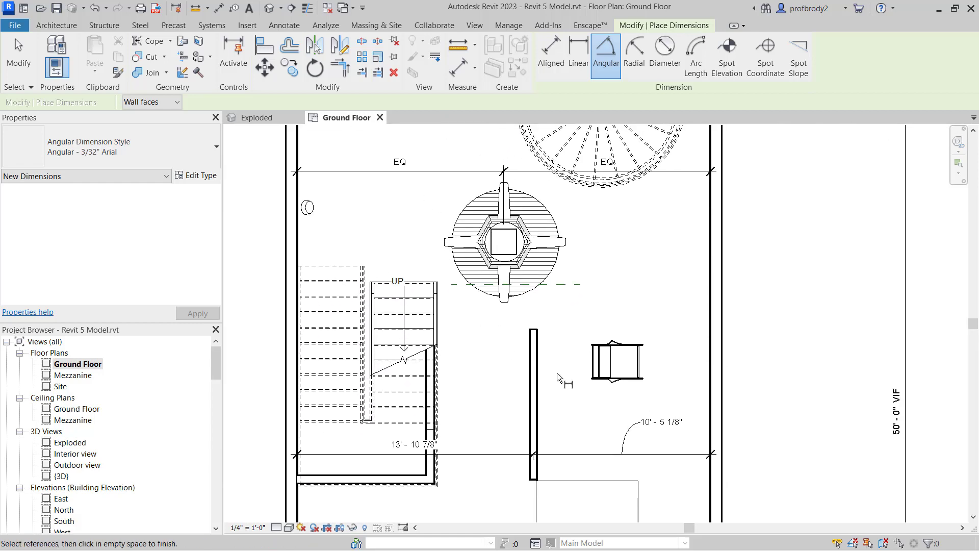
{"action": "scroll", "coordinate": [595, 421], "scroll_direction": "up", "scroll_amount": 3}
{"action": "middle_click_drag", "start_coordinate": [593, 397], "coordinate": [618, 312]}
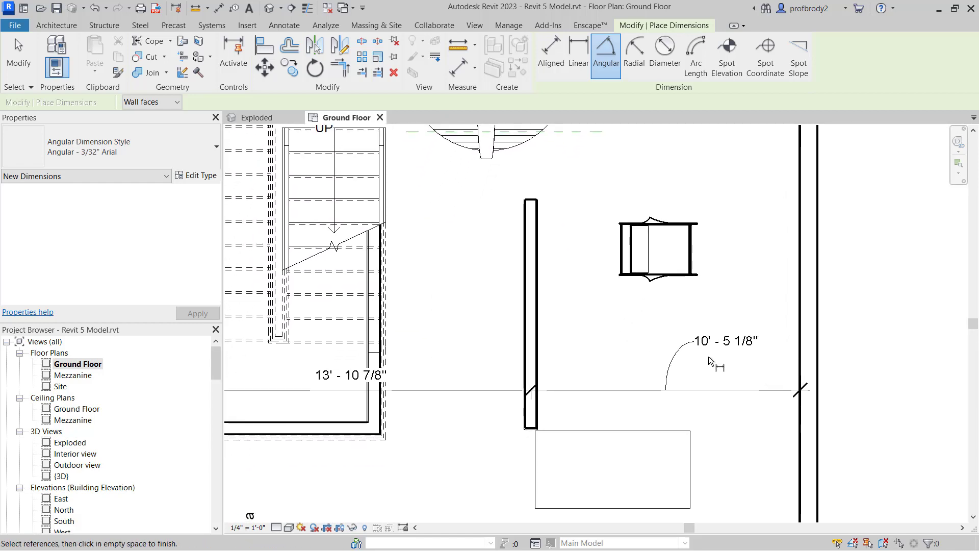
{"action": "scroll", "coordinate": [582, 356], "scroll_direction": "up", "scroll_amount": 1}
{"action": "middle_click_drag", "start_coordinate": [592, 355], "coordinate": [739, 360]}
{"action": "scroll", "coordinate": [715, 351], "scroll_direction": "down", "scroll_amount": 1}
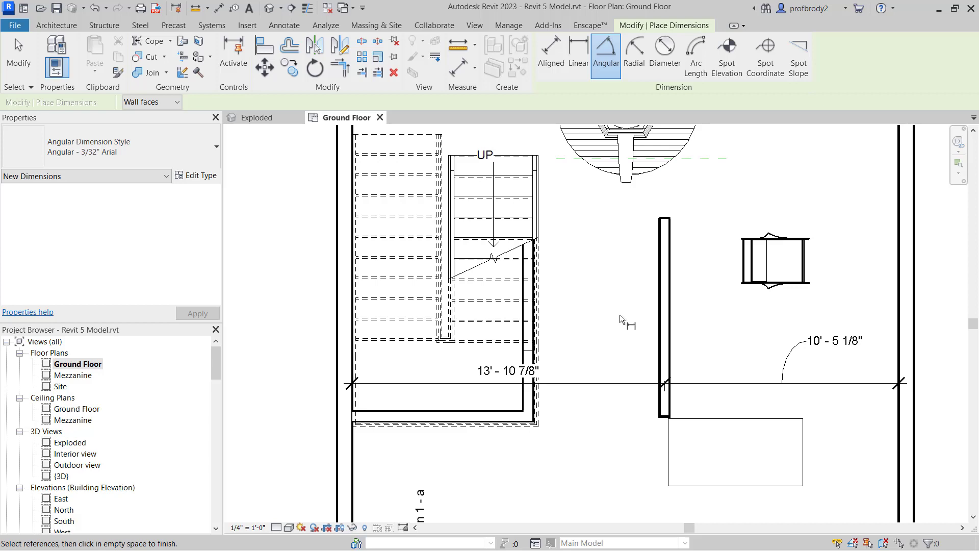
- Set the project's Angle units to round to 0 decimal places
{"action": "key", "text": "u"}
{"action": "key", "text": "n"}
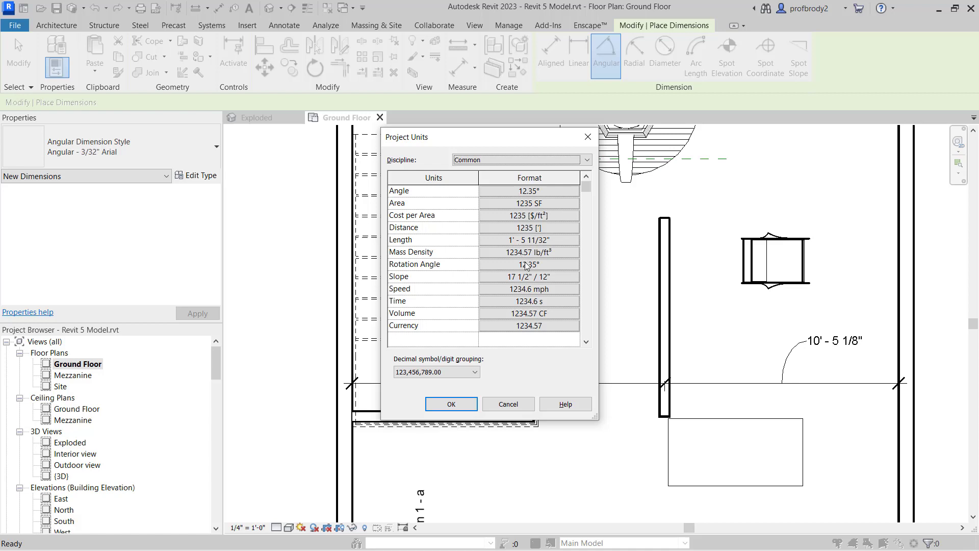
{"action": "left_click", "coordinate": [515, 191]}
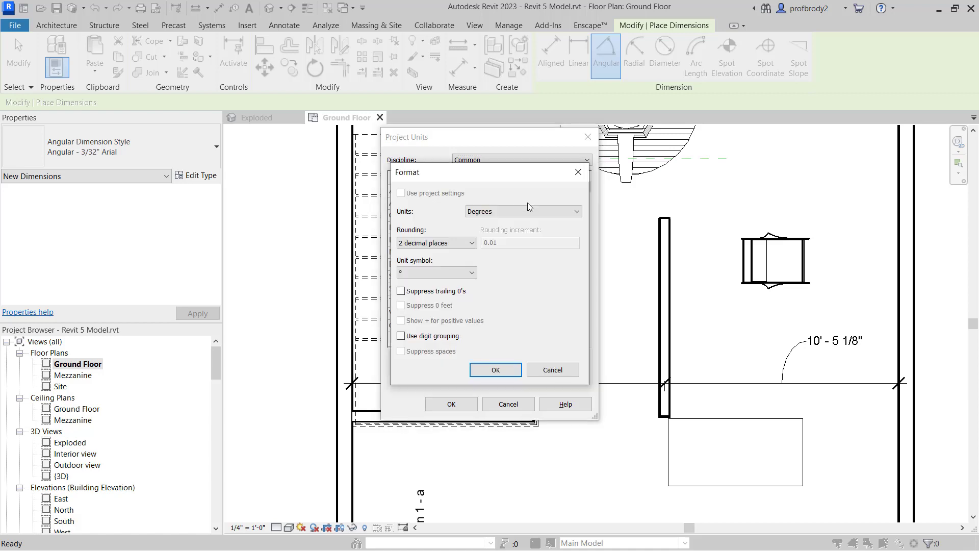
{"action": "left_click", "coordinate": [462, 242]}
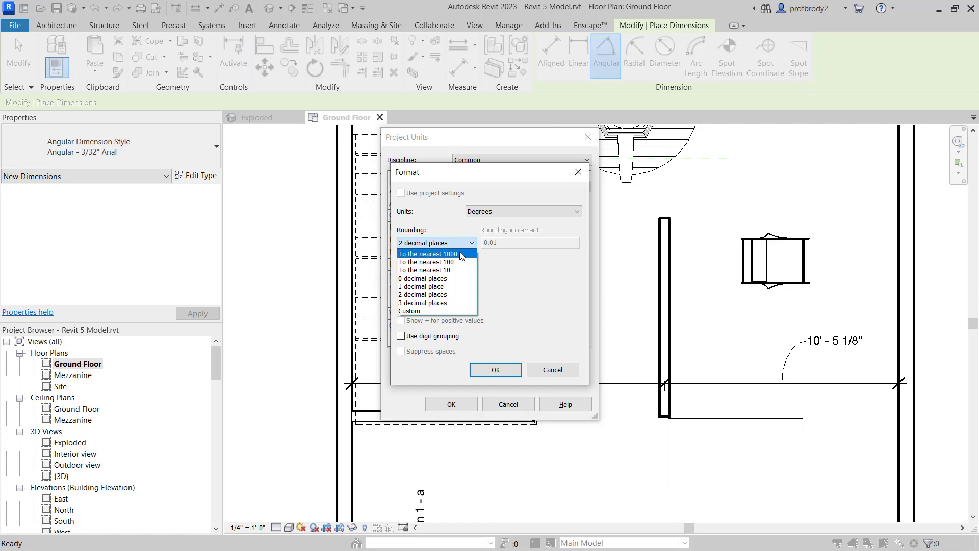
{"action": "left_click", "coordinate": [455, 279]}
{"action": "left_click", "coordinate": [496, 370]}
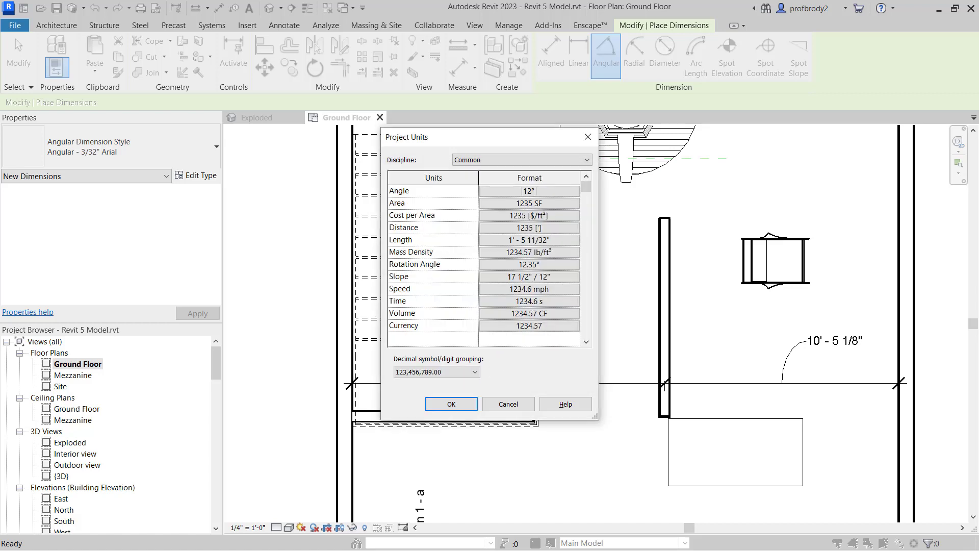
- Set the project's Length units to round to the nearest 1" and apply the project units
{"action": "key", "text": "Return"}
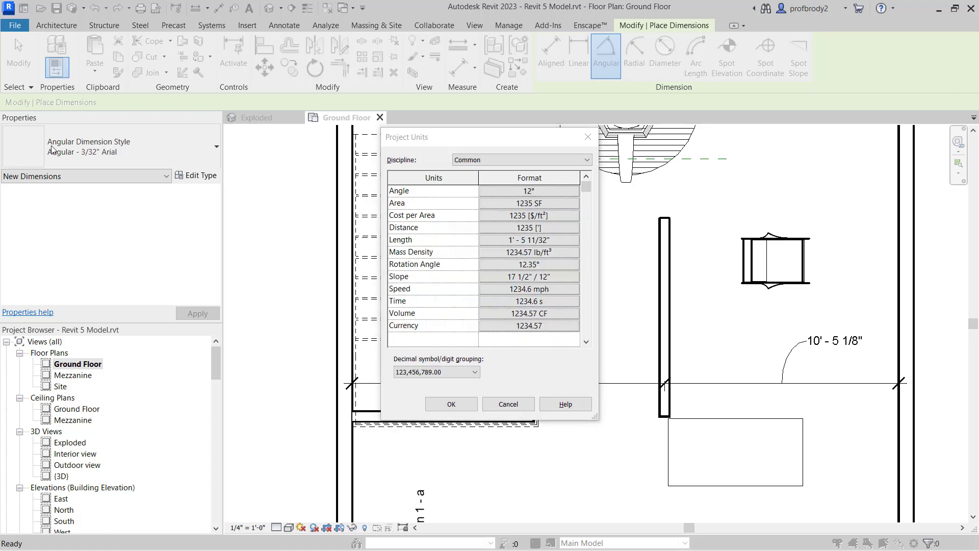
{"action": "left_click", "coordinate": [532, 239]}
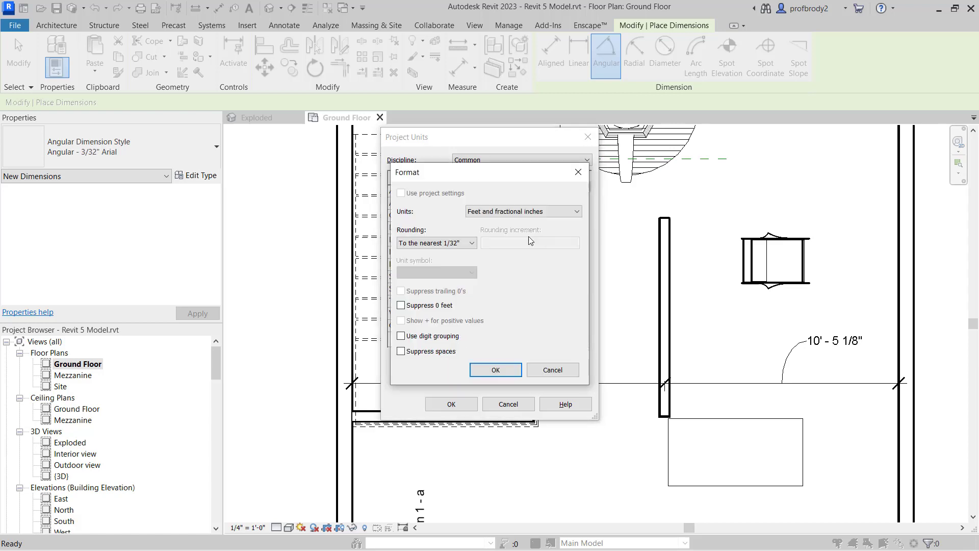
{"action": "left_click", "coordinate": [468, 244]}
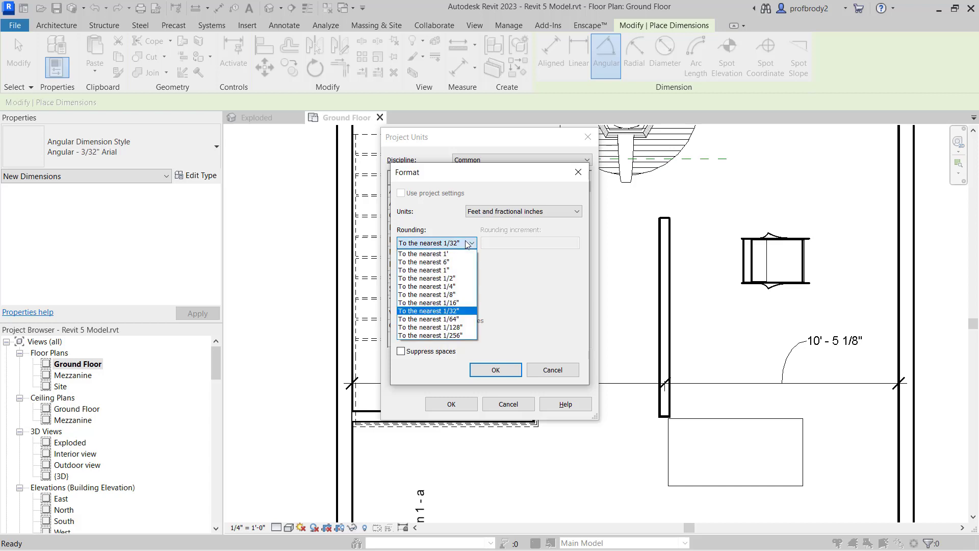
{"action": "left_click", "coordinate": [462, 270]}
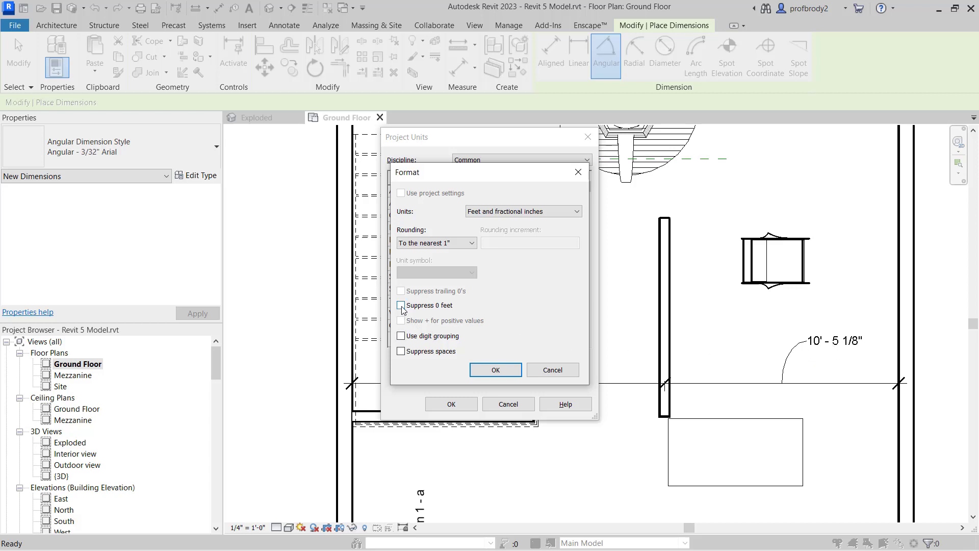
{"action": "left_click", "coordinate": [495, 371]}
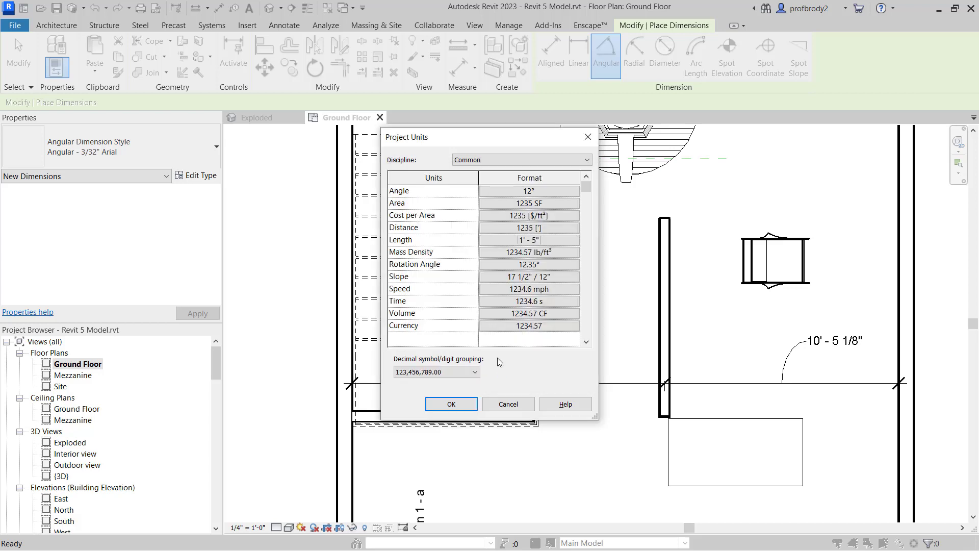
{"action": "left_click", "coordinate": [451, 404]}
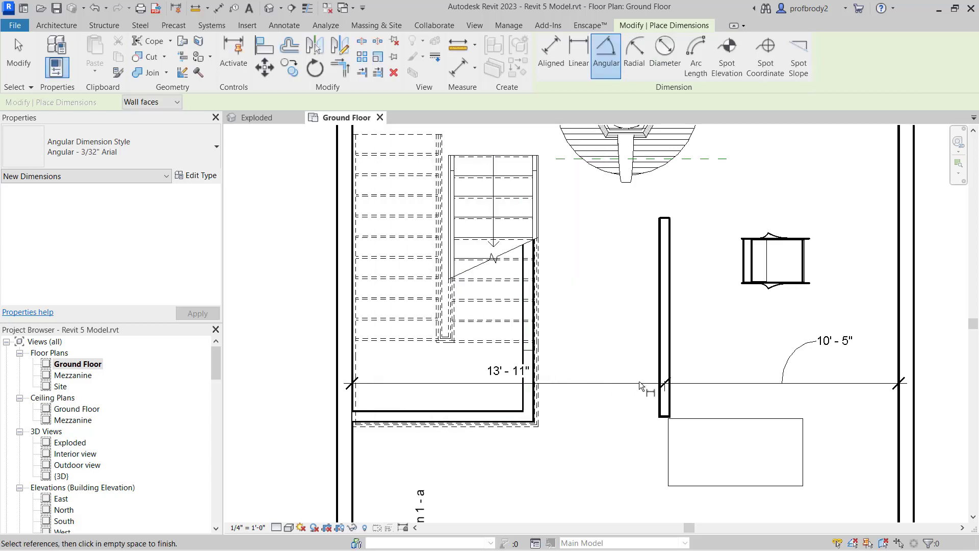
- Select the width dimension above the entry ramp and try adjusting its left witness line's gap and reference position
{"action": "scroll", "coordinate": [829, 359], "scroll_direction": "up", "scroll_amount": 2}
{"action": "scroll", "coordinate": [717, 374], "scroll_direction": "down", "scroll_amount": 1}
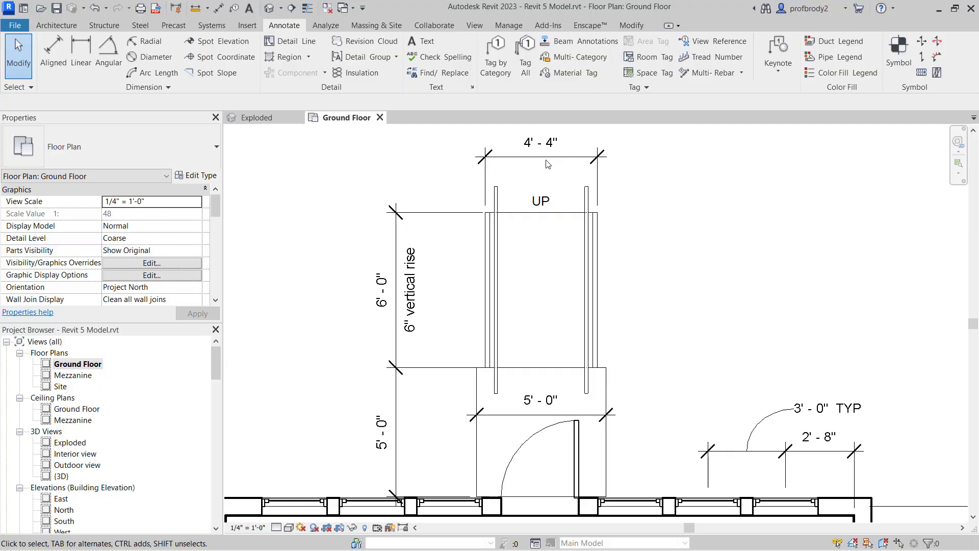
{"action": "left_click", "coordinate": [545, 163]}
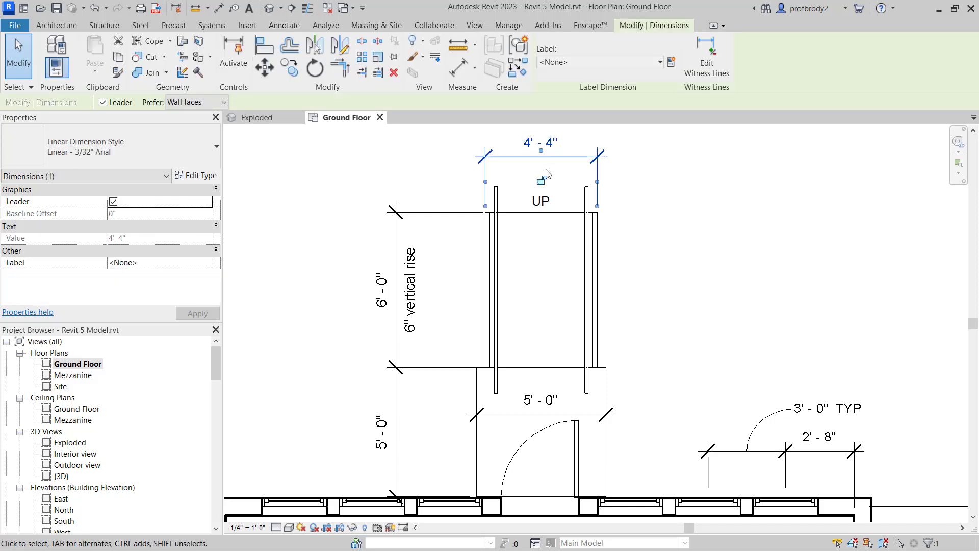
{"action": "scroll", "coordinate": [533, 173], "scroll_direction": "up", "scroll_amount": 1}
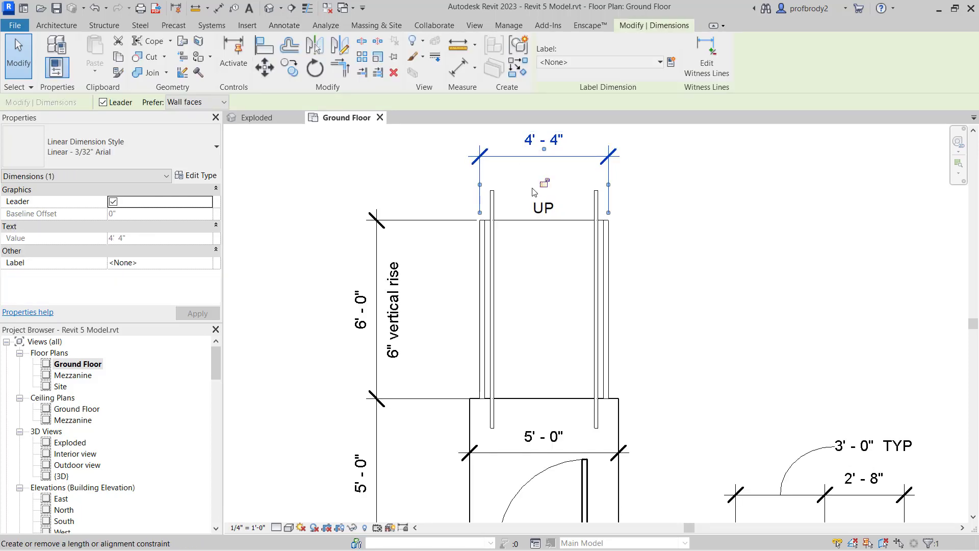
{"action": "scroll", "coordinate": [523, 232], "scroll_direction": "up", "scroll_amount": 2}
{"action": "middle_click_drag", "start_coordinate": [528, 242], "coordinate": [503, 373]}
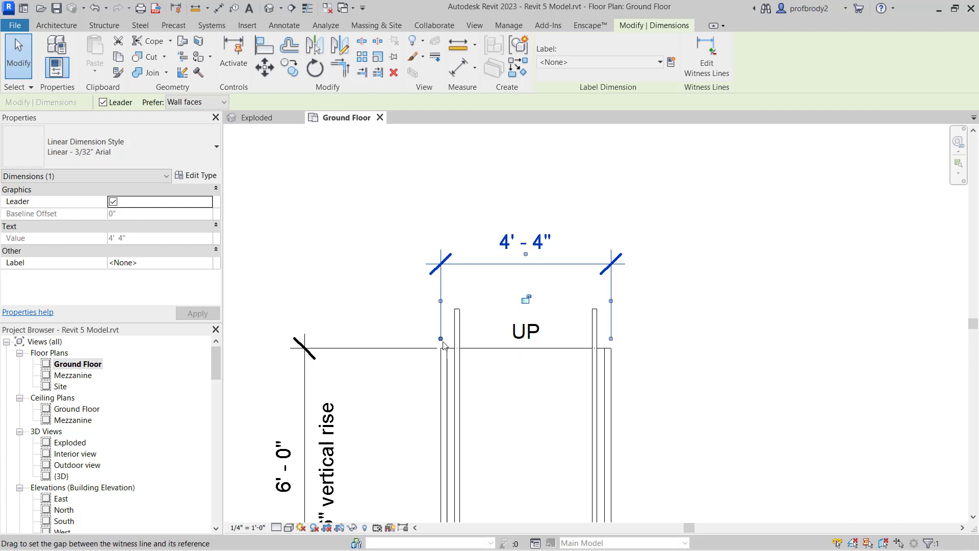
{"action": "mouse_move", "coordinate": [443, 345]}
{"action": "left_mouse_down"}
{"action": "mouse_move", "coordinate": [443, 324]}
{"action": "mouse_move", "coordinate": [442, 339]}
{"action": "left_mouse_up"}
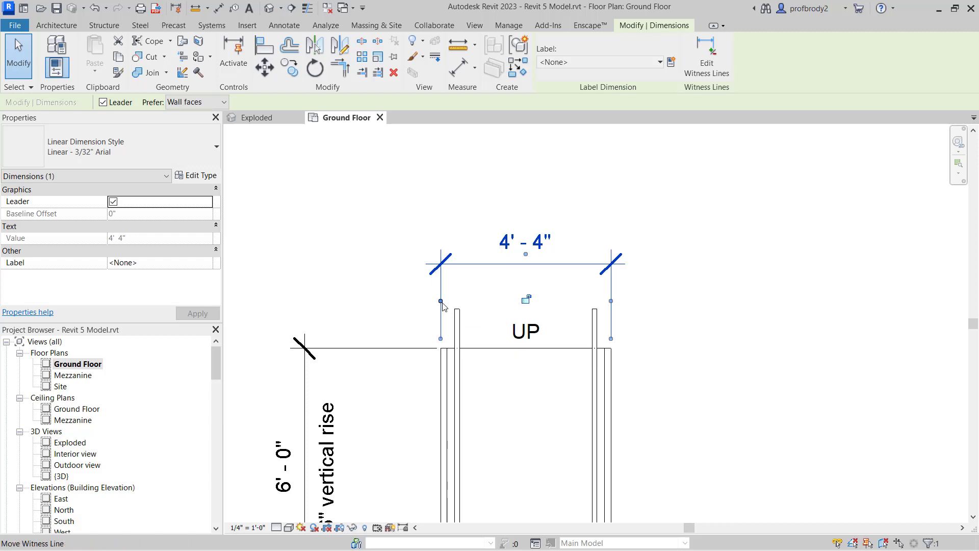
{"action": "left_click_drag", "start_coordinate": [441, 302], "coordinate": [443, 351]}
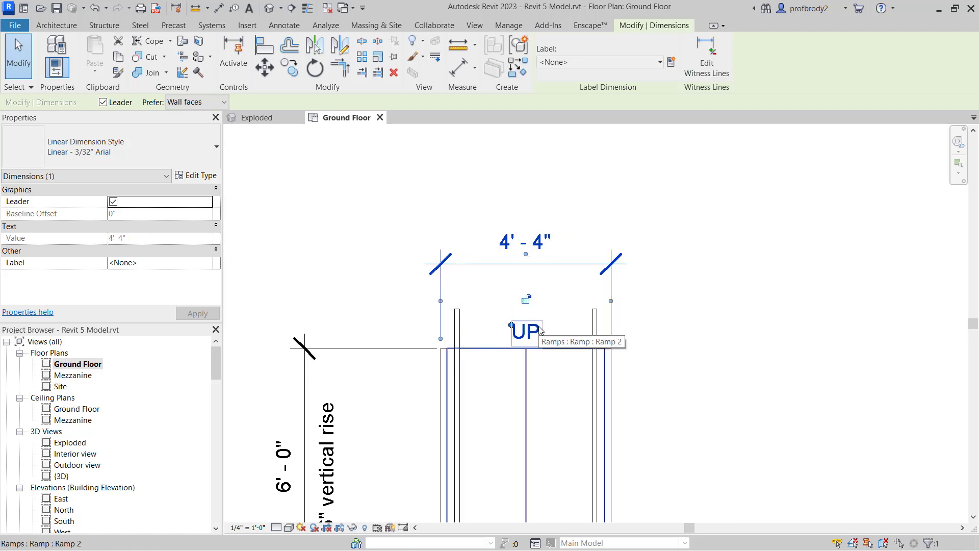
- Add witness lines at the inner faces of both handrails to the width dimension above the entry ramp
{"action": "left_click", "coordinate": [708, 67]}
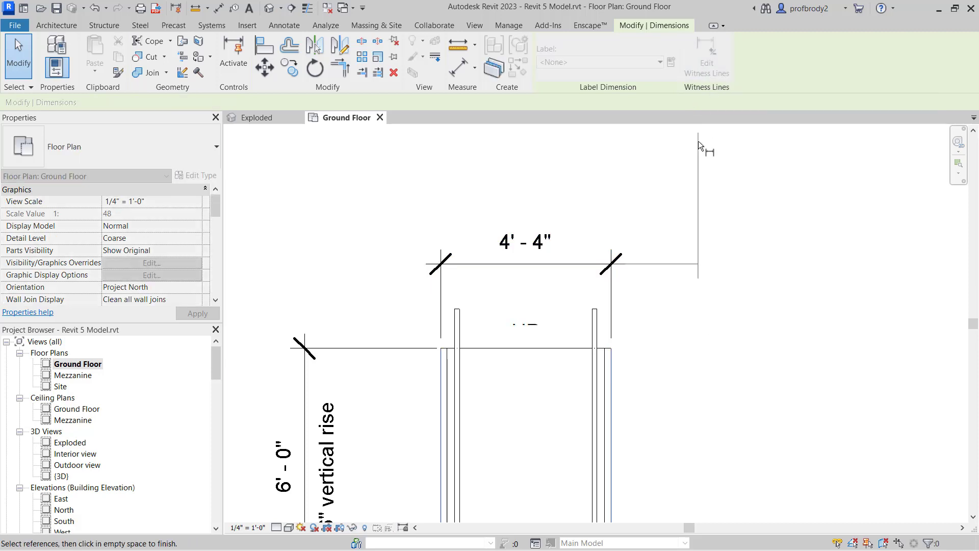
{"action": "left_click", "coordinate": [462, 324]}
{"action": "left_click", "coordinate": [595, 325]}
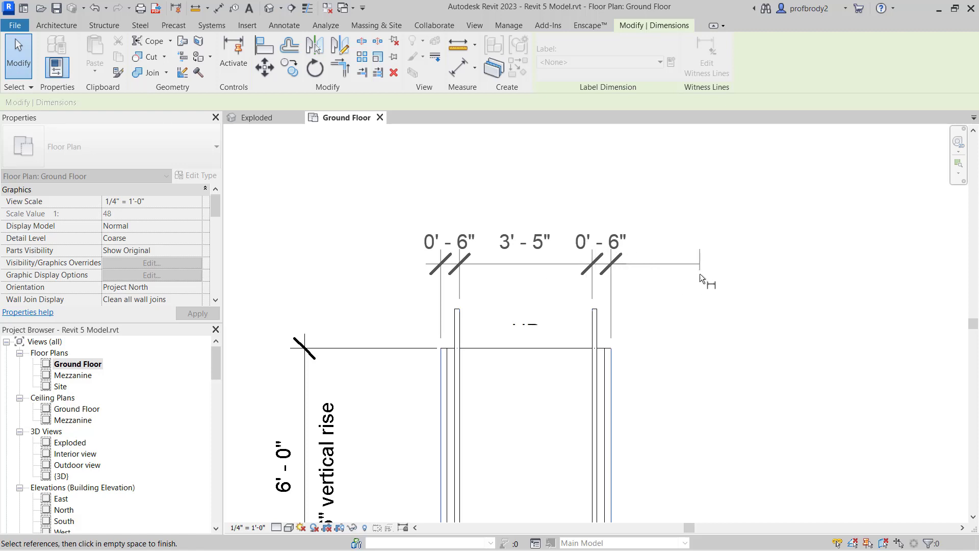
{"action": "left_click", "coordinate": [522, 284]}
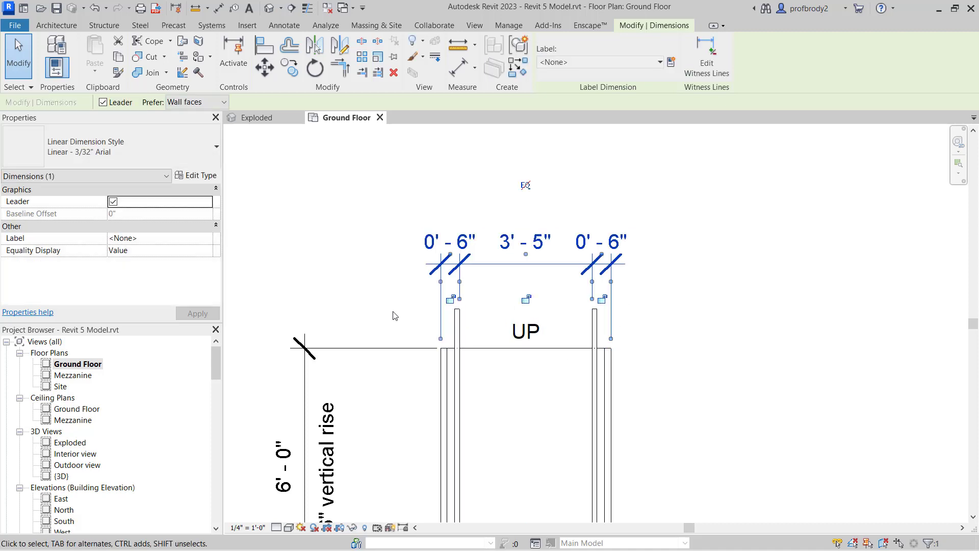
{"action": "left_click", "coordinate": [30, 53]}
{"action": "key", "text": "Escape"}
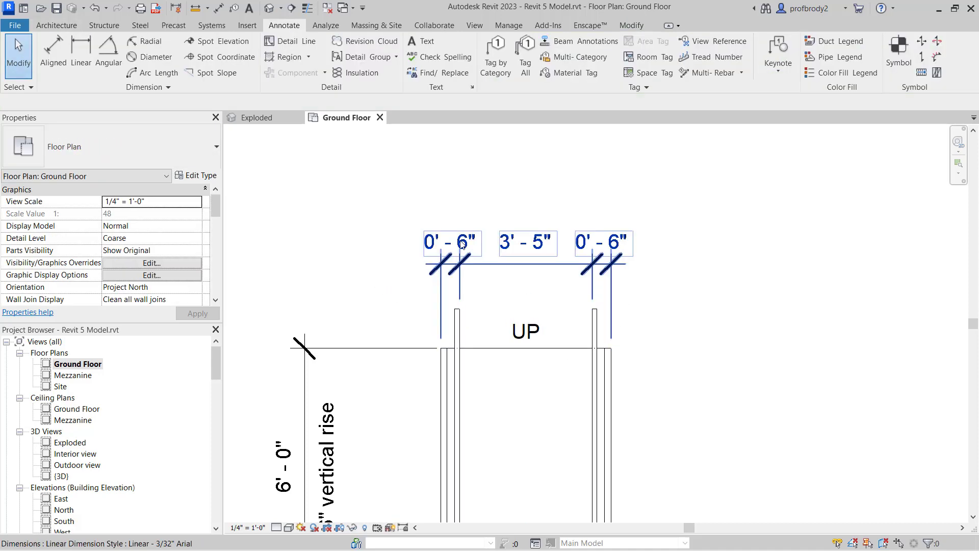
- Move the texts of the two outer segments of the ramp dimension up and outward on leaders so they clear the middle text
{"action": "left_click", "coordinate": [455, 255]}
{"action": "left_click_drag", "start_coordinate": [454, 256], "coordinate": [378, 228]}
{"action": "left_click_drag", "start_coordinate": [603, 258], "coordinate": [662, 238]}
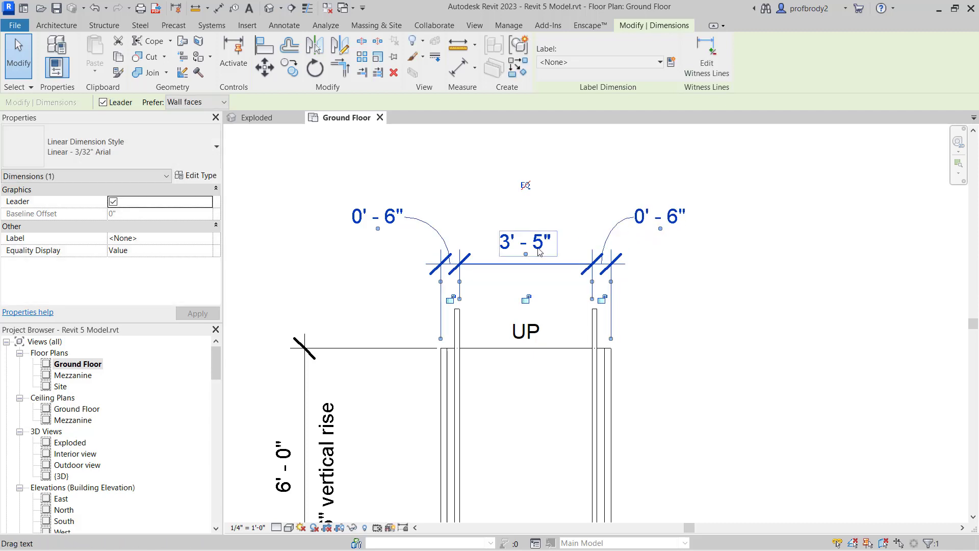
- Add the text "Clear" below the middle segment's value in the ramp dimension and deselect the dimension
{"action": "left_click", "coordinate": [526, 241]}
{"action": "left_click", "coordinate": [469, 351]}
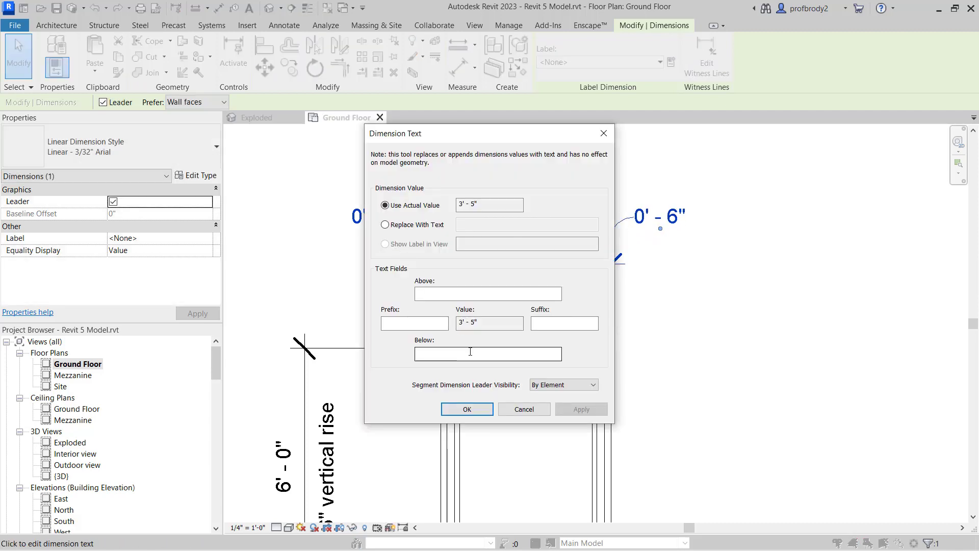
{"action": "type", "text": "Clear"}
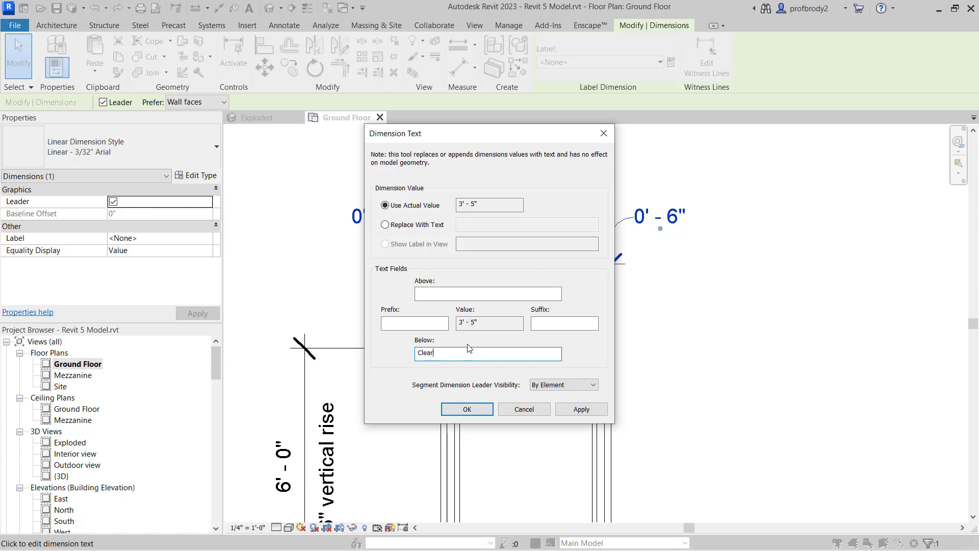
{"action": "left_click", "coordinate": [467, 409]}
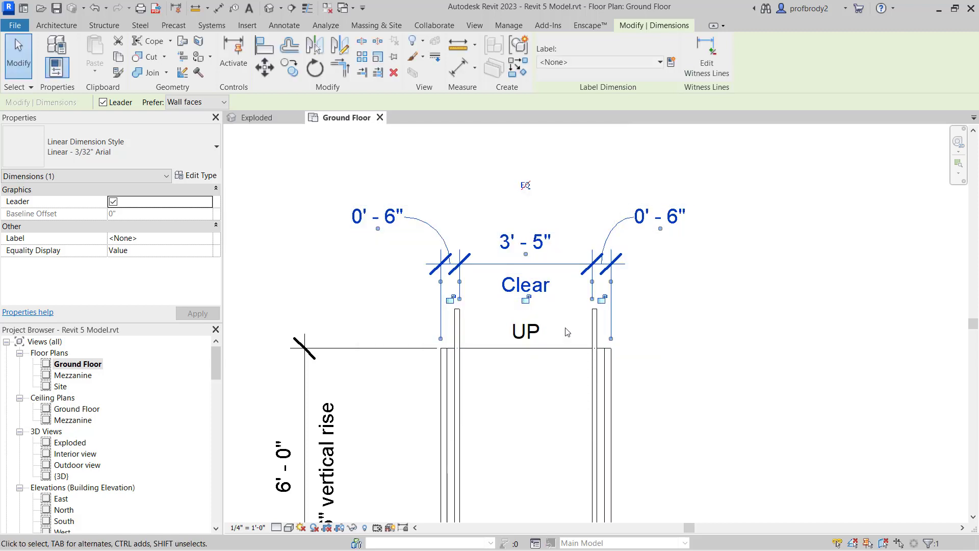
{"action": "left_click", "coordinate": [788, 302]}
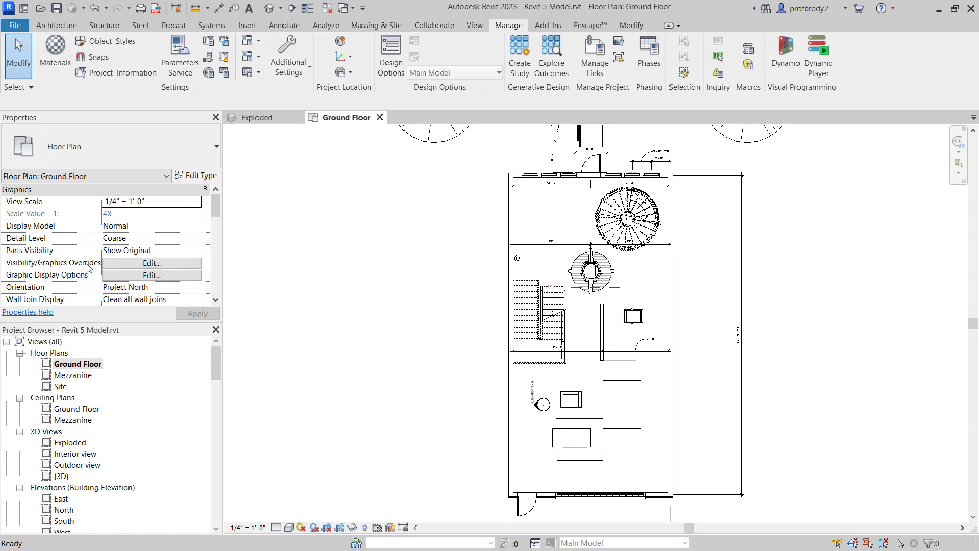
- Hide the Furniture category in the Ground Floor plan through Visibility/Graphic Overrides, apply it, and turn the category back on
{"action": "left_click", "coordinate": [145, 265]}
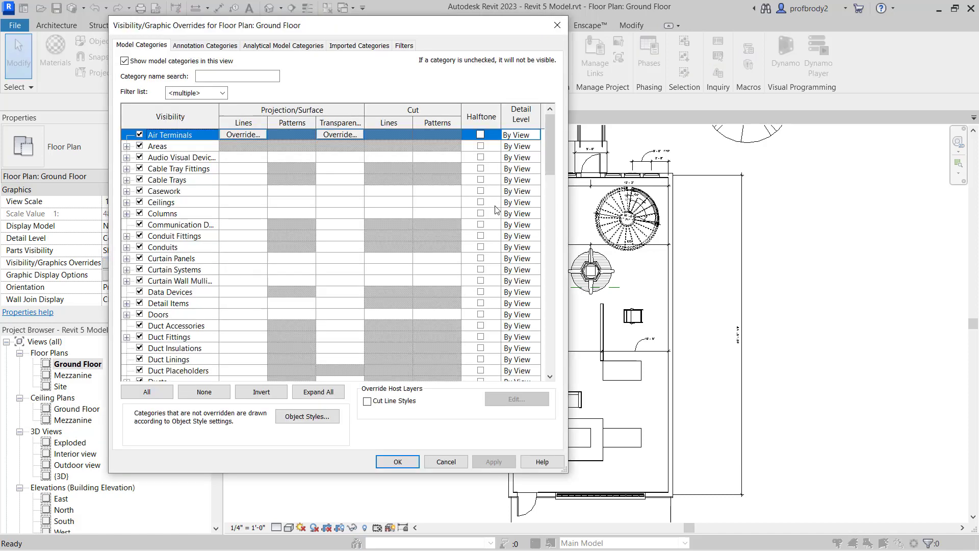
{"action": "left_click_drag", "start_coordinate": [357, 32], "coordinate": [425, 37]}
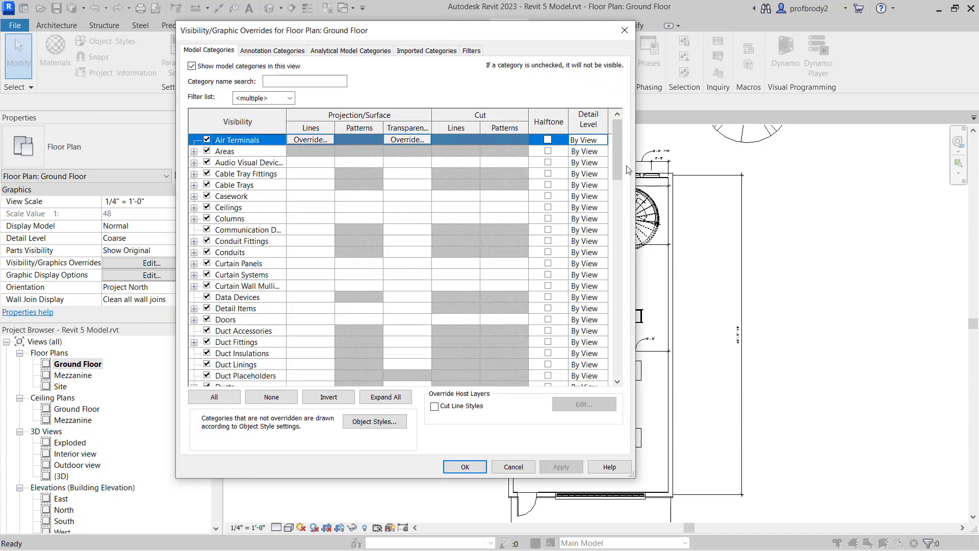
{"action": "left_click_drag", "start_coordinate": [615, 174], "coordinate": [614, 218]}
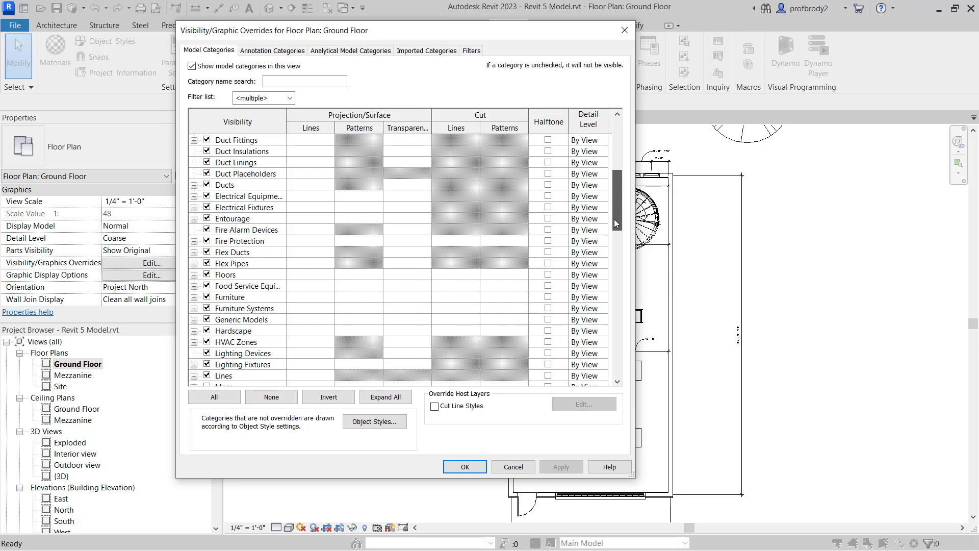
{"action": "left_click", "coordinate": [206, 296]}
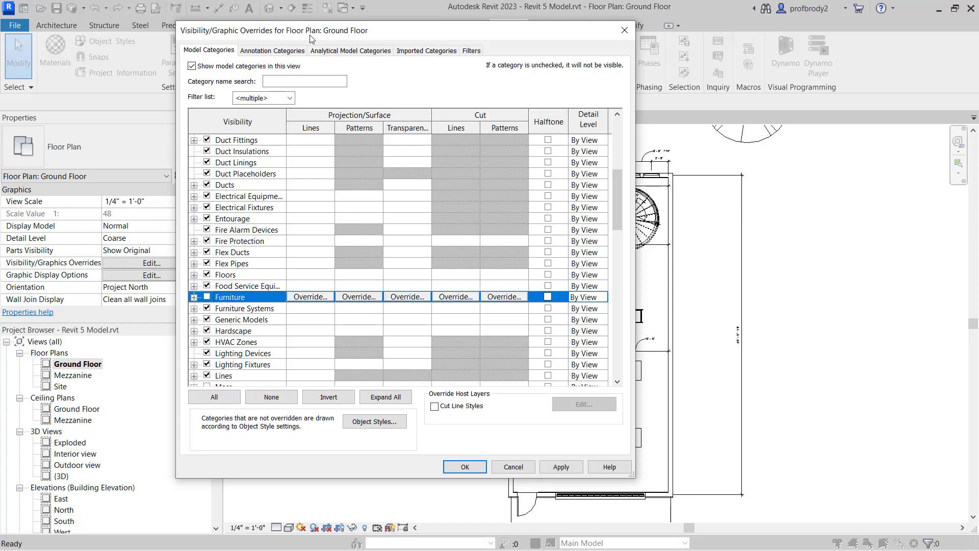
{"action": "left_click_drag", "start_coordinate": [308, 39], "coordinate": [160, 51]}
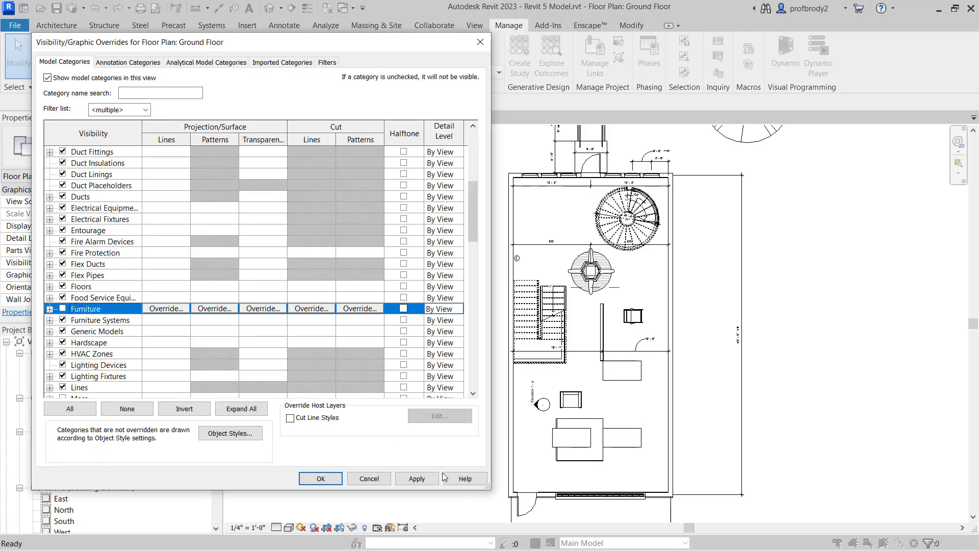
{"action": "left_click", "coordinate": [417, 478]}
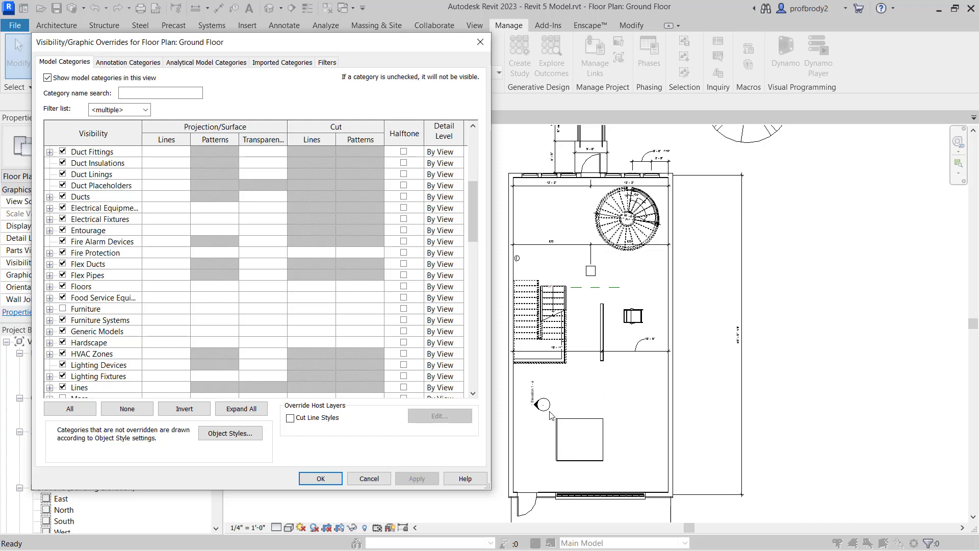
{"action": "left_click", "coordinate": [63, 308]}
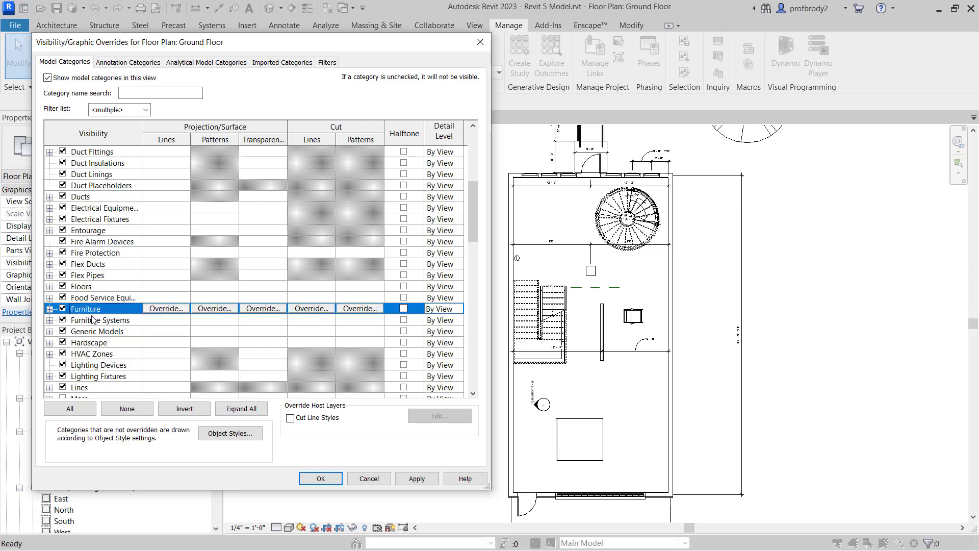
{"action": "left_click", "coordinate": [417, 480]}
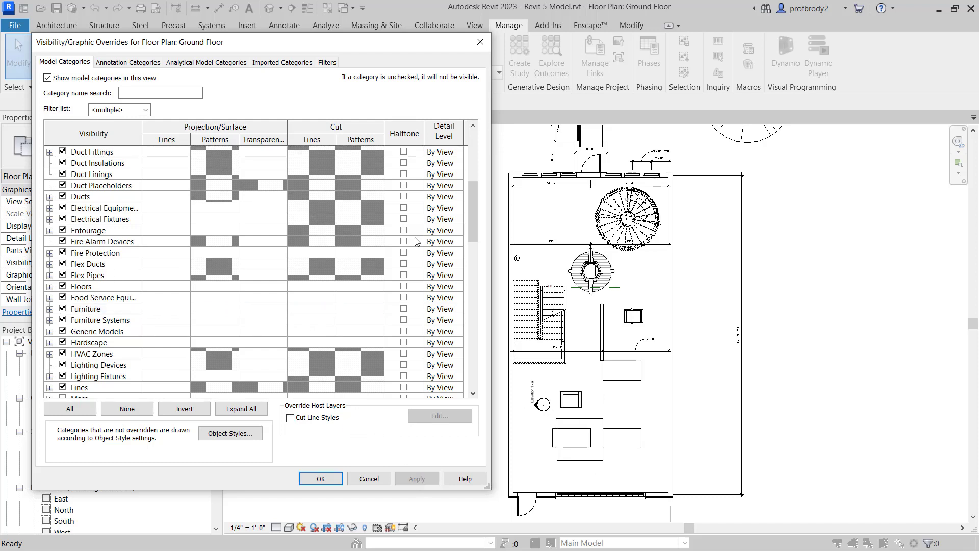
- Turn on the Mass category's visibility in the Ground Floor plan and confirm the overrides
{"action": "left_click_drag", "start_coordinate": [473, 222], "coordinate": [474, 247]}
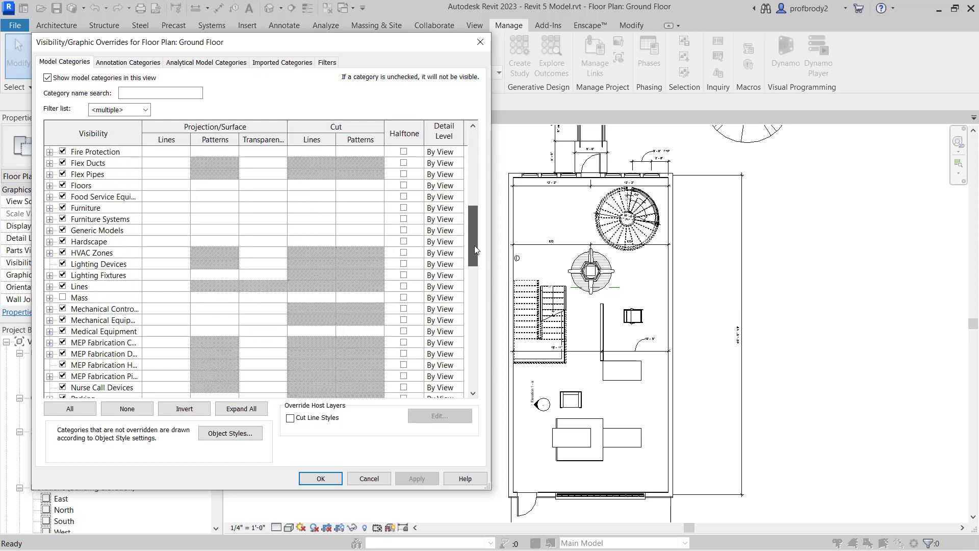
{"action": "left_click", "coordinate": [63, 298]}
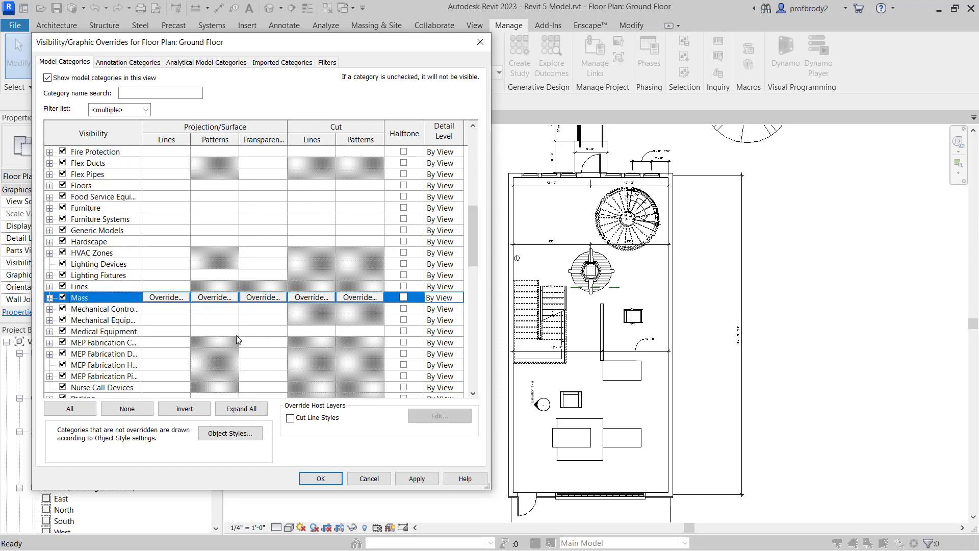
{"action": "left_click", "coordinate": [416, 479]}
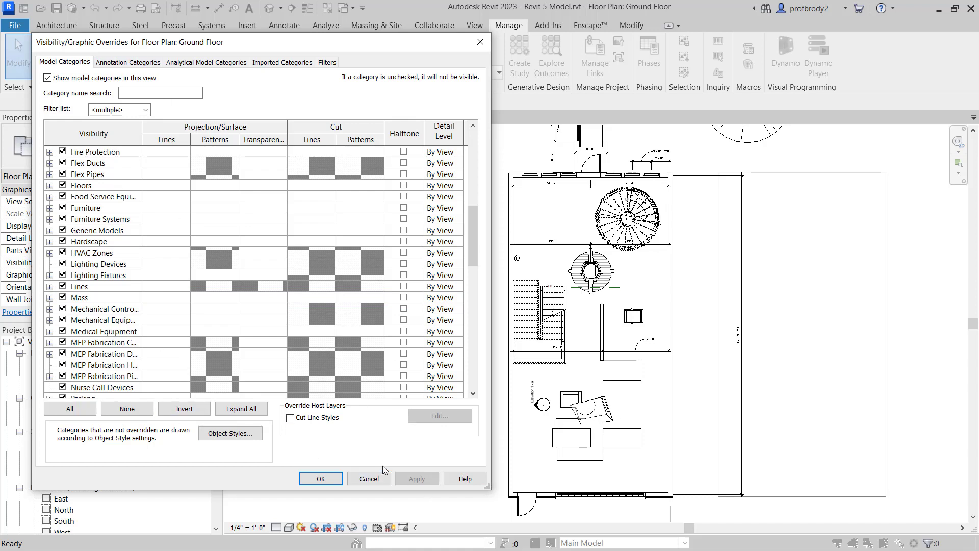
{"action": "left_click", "coordinate": [329, 480]}
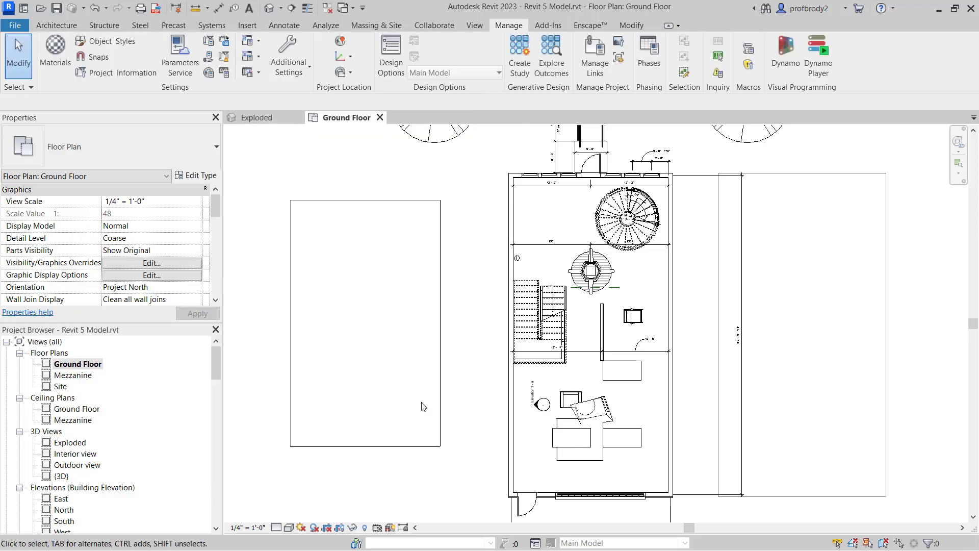
{"action": "scroll", "coordinate": [568, 179], "scroll_direction": "up", "scroll_amount": 3}
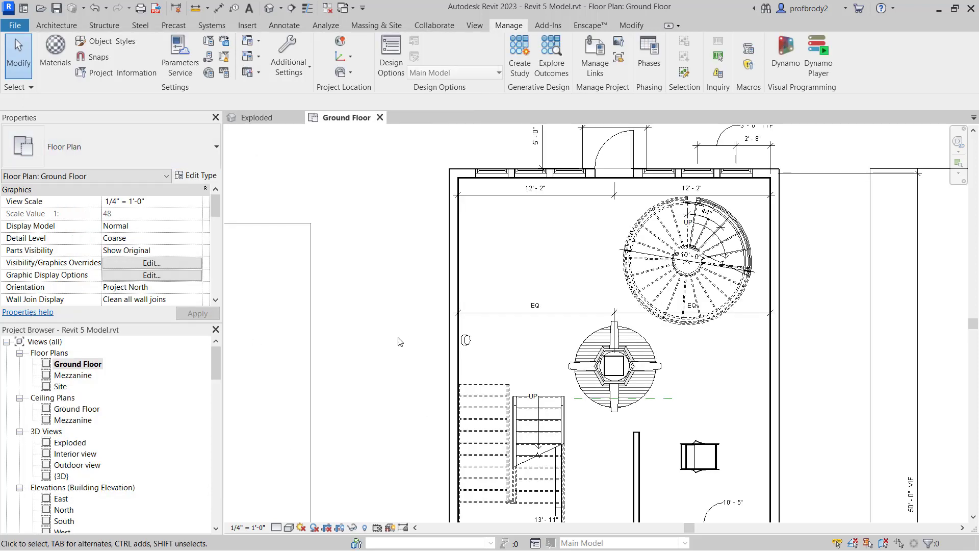
{"action": "left_click", "coordinate": [289, 528]}
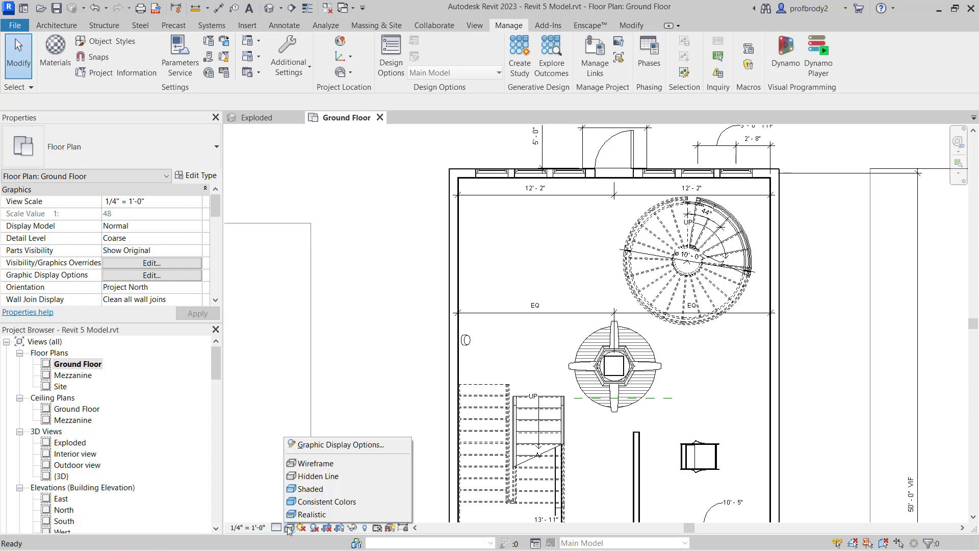
{"action": "left_click", "coordinate": [402, 272]}
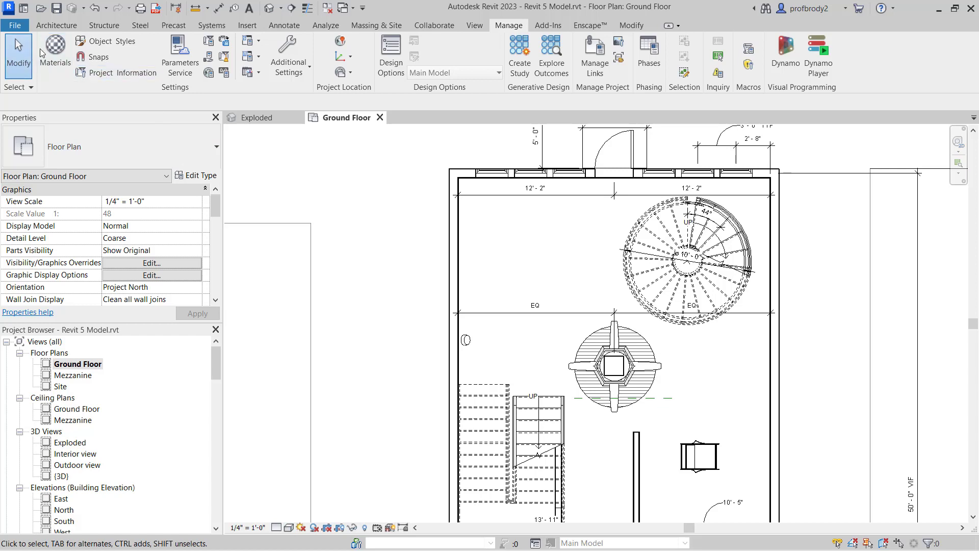
- Open the _Carpet material in the Material Browser and review its Appearance and Graphics settings
{"action": "left_click", "coordinate": [55, 51]}
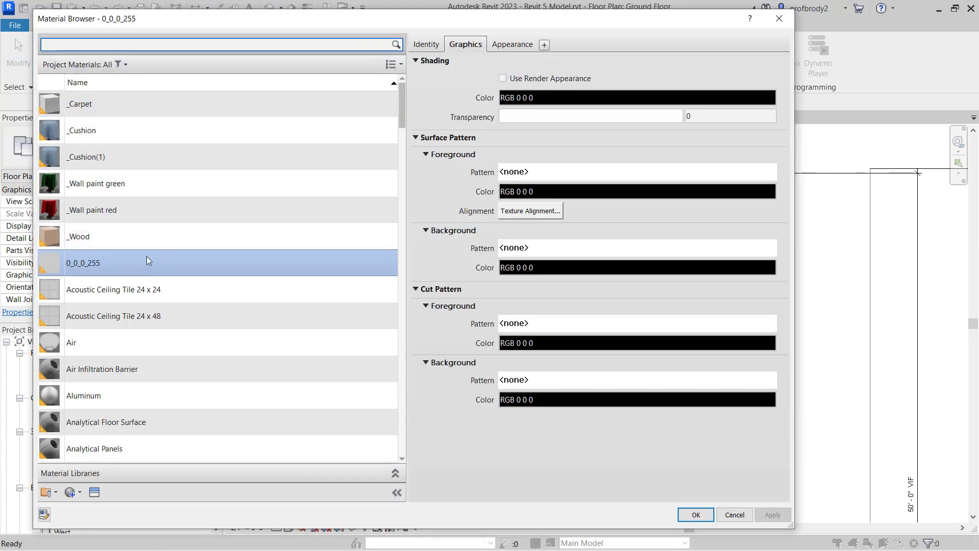
{"action": "left_click", "coordinate": [111, 102]}
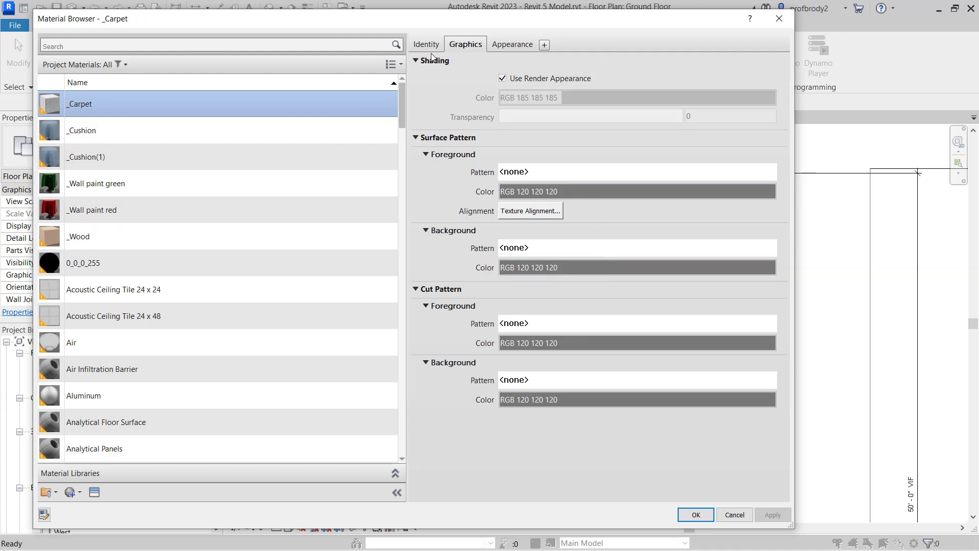
{"action": "left_click", "coordinate": [509, 45]}
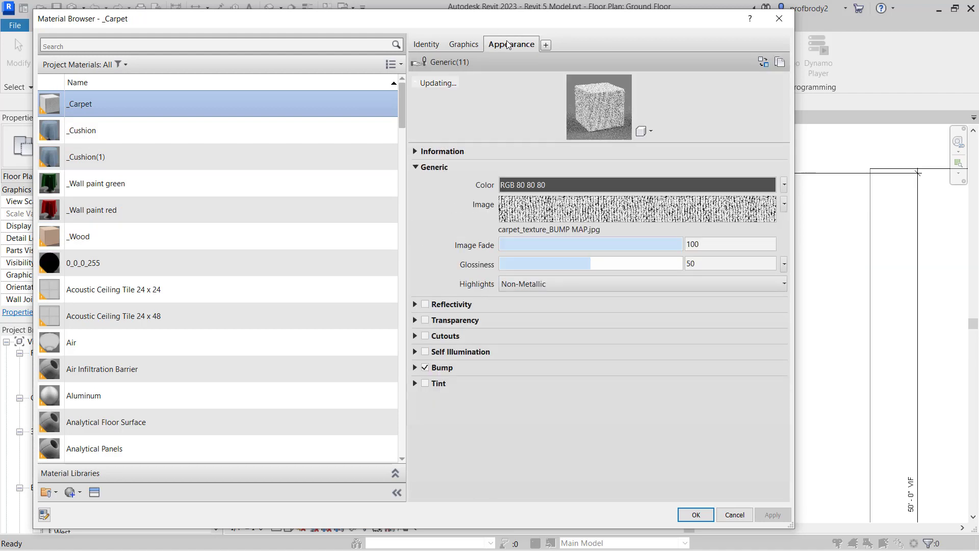
{"action": "left_click", "coordinate": [453, 45]}
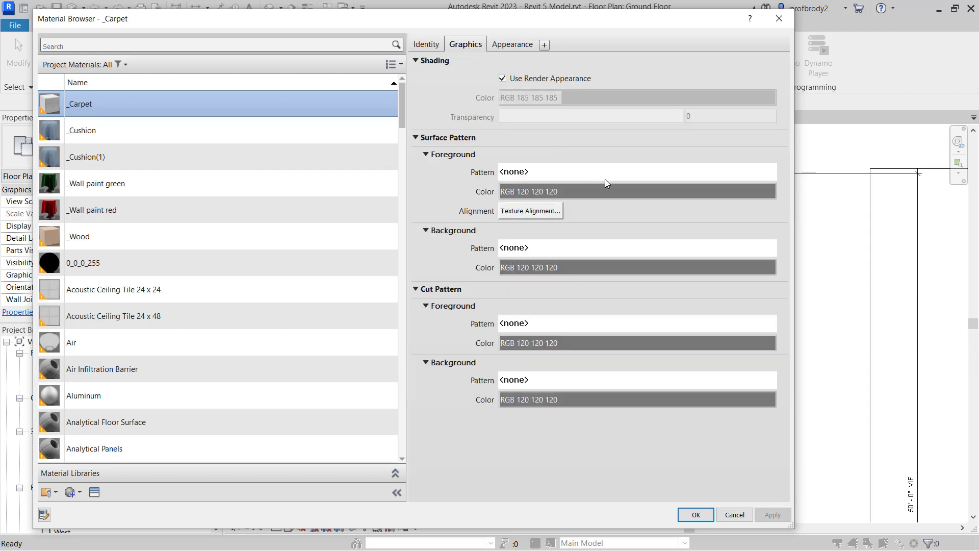
- Set the _Carpet material's foreground surface pattern to the drafting pattern Sand - Dense and check it on the plan's floor
{"action": "left_click", "coordinate": [557, 176]}
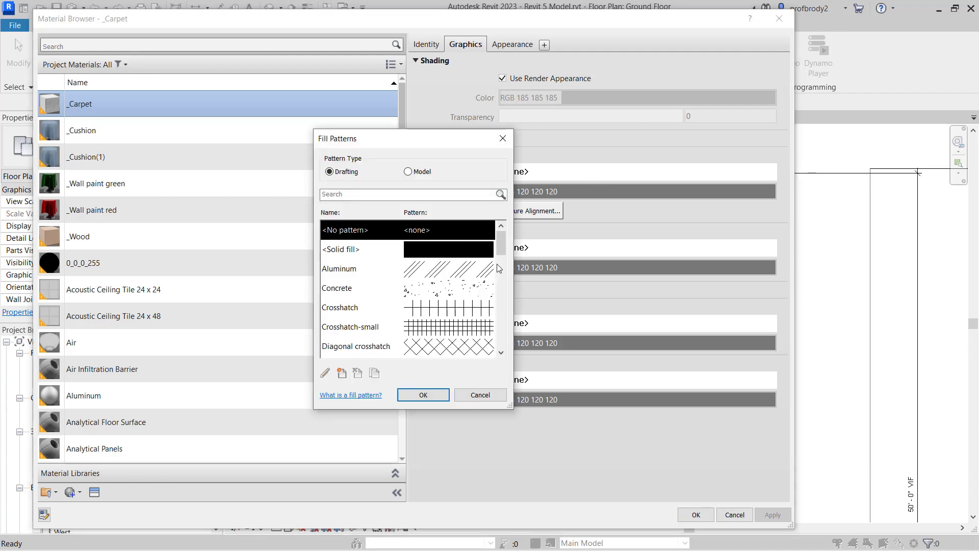
{"action": "left_click_drag", "start_coordinate": [503, 240], "coordinate": [516, 305]}
{"action": "scroll", "coordinate": [520, 326], "scroll_direction": "down", "scroll_amount": 1}
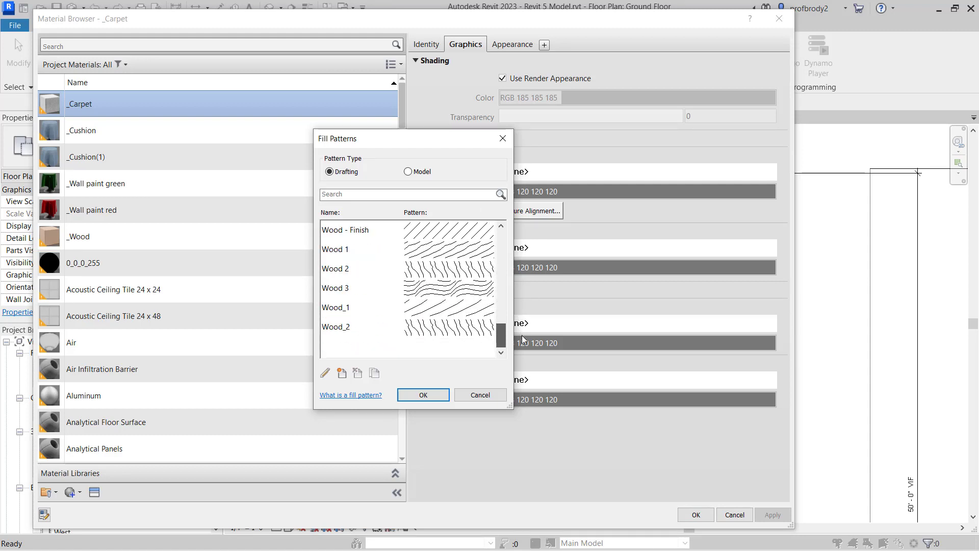
{"action": "scroll", "coordinate": [524, 342], "scroll_direction": "up", "scroll_amount": 4}
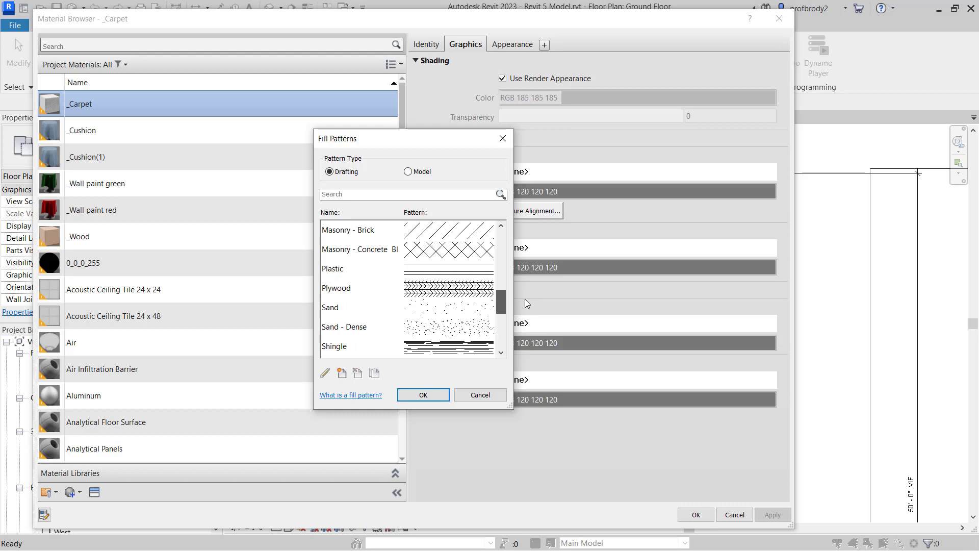
{"action": "left_click", "coordinate": [447, 332]}
{"action": "left_click", "coordinate": [433, 394]}
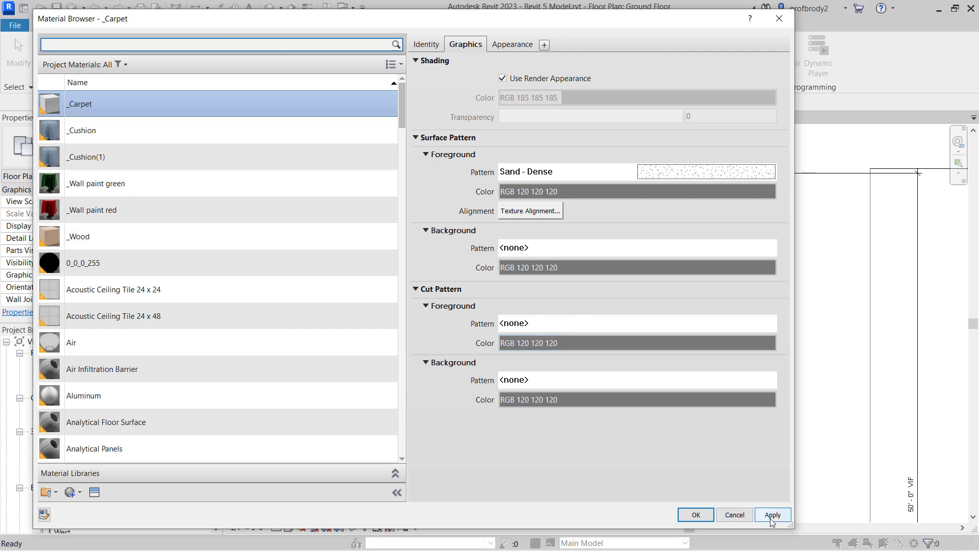
{"action": "left_click", "coordinate": [695, 515]}
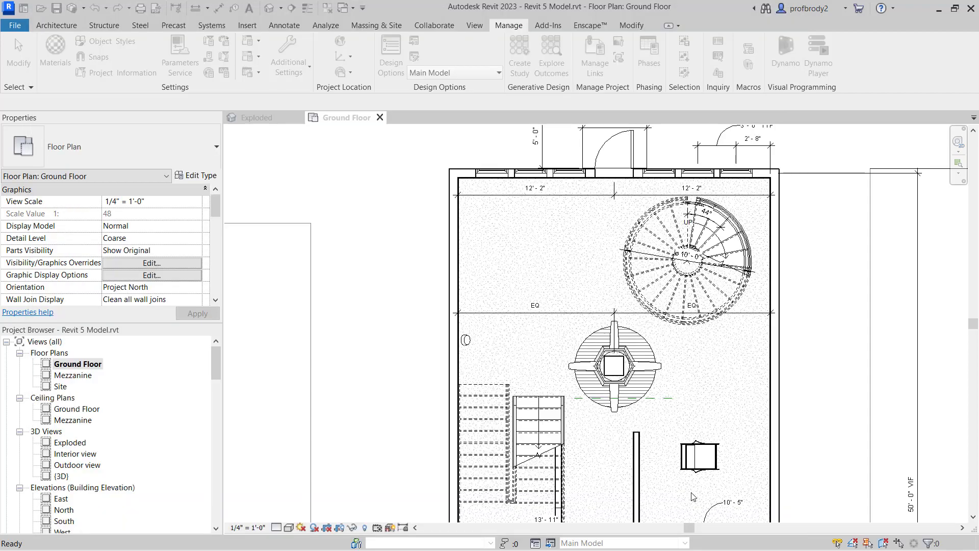
{"action": "scroll", "coordinate": [439, 332], "scroll_direction": "up", "scroll_amount": 2}
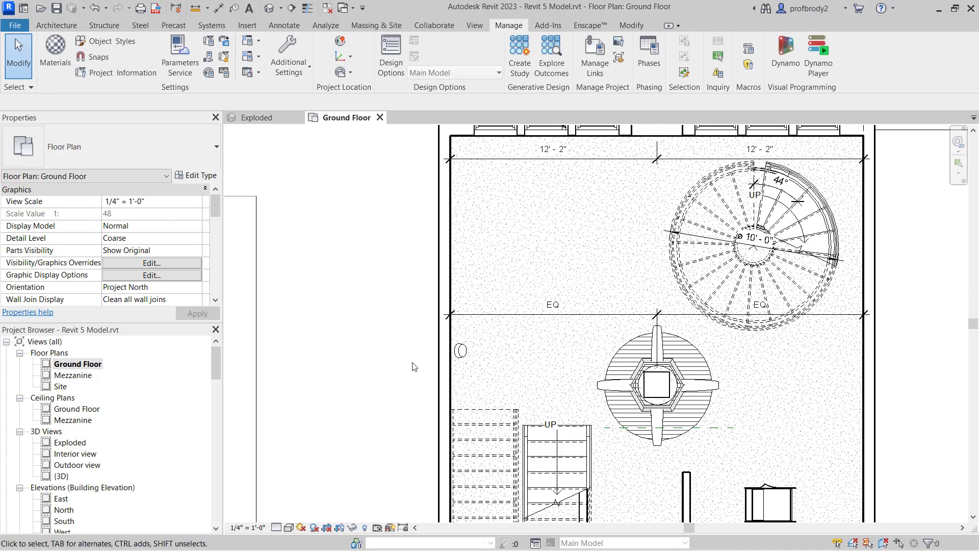
{"action": "scroll", "coordinate": [380, 380], "scroll_direction": "down", "scroll_amount": 3}
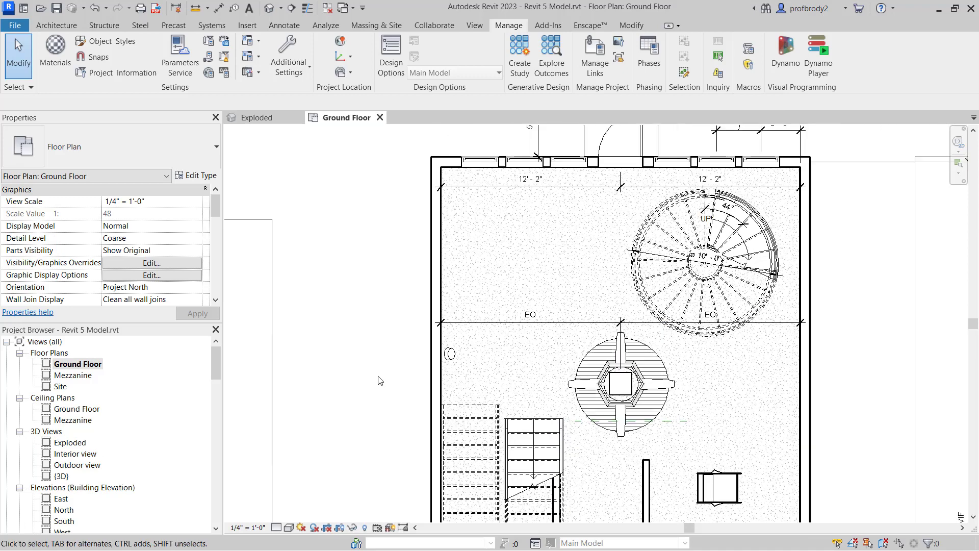
- Hide the foreground surface pattern of the Floors category in the Ground Floor plan's Visibility/Graphic Overrides, apply it and close the overrides
{"action": "middle_click_drag", "start_coordinate": [339, 365], "coordinate": [337, 377]}
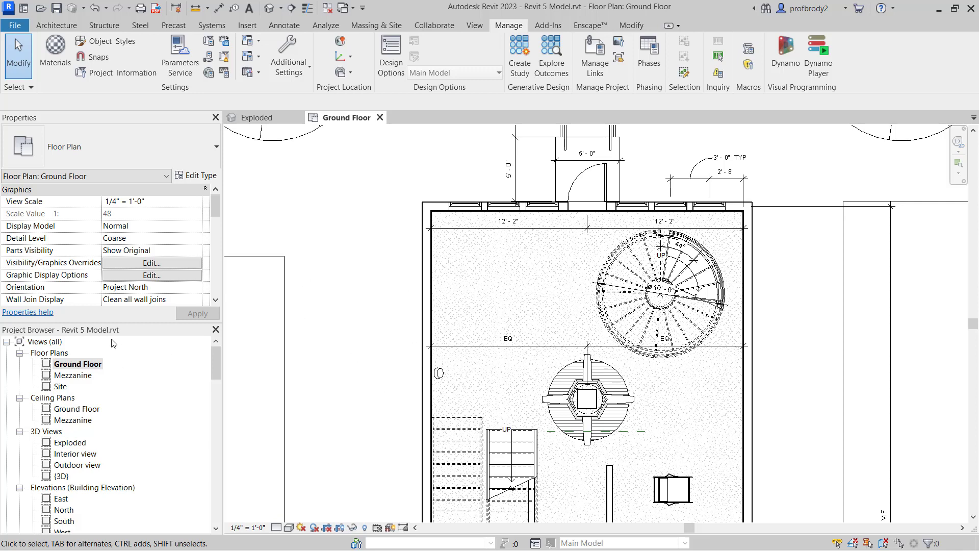
{"action": "left_click", "coordinate": [120, 262]}
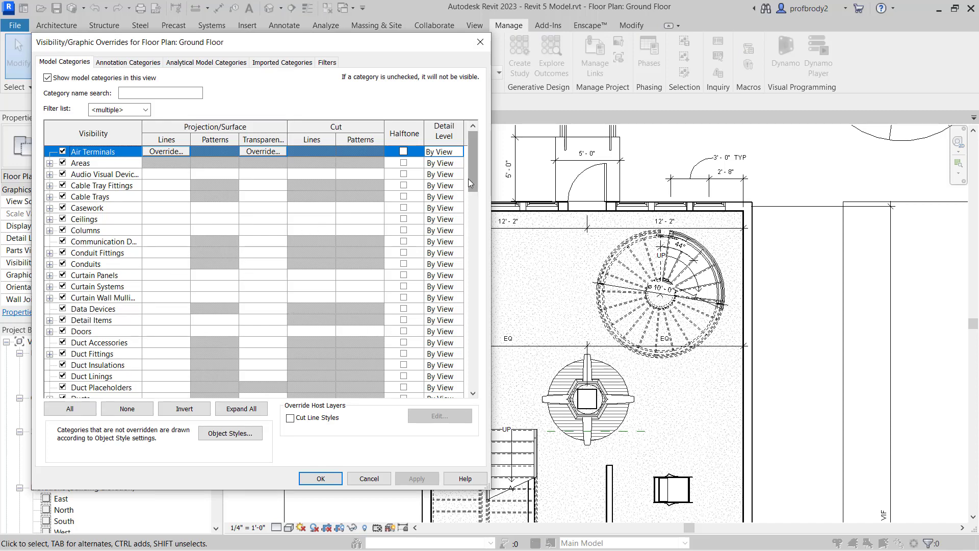
{"action": "left_click_drag", "start_coordinate": [470, 178], "coordinate": [478, 233]}
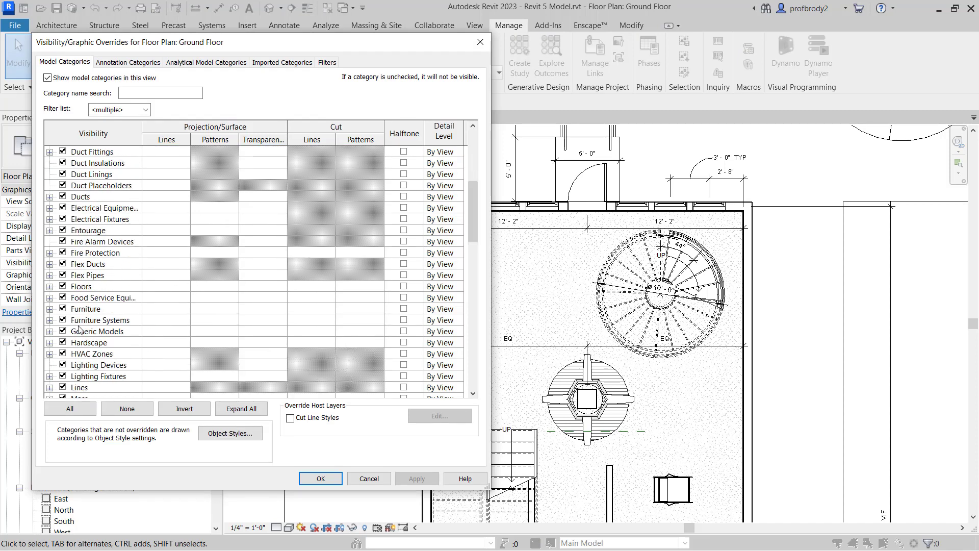
{"action": "left_click", "coordinate": [82, 287]}
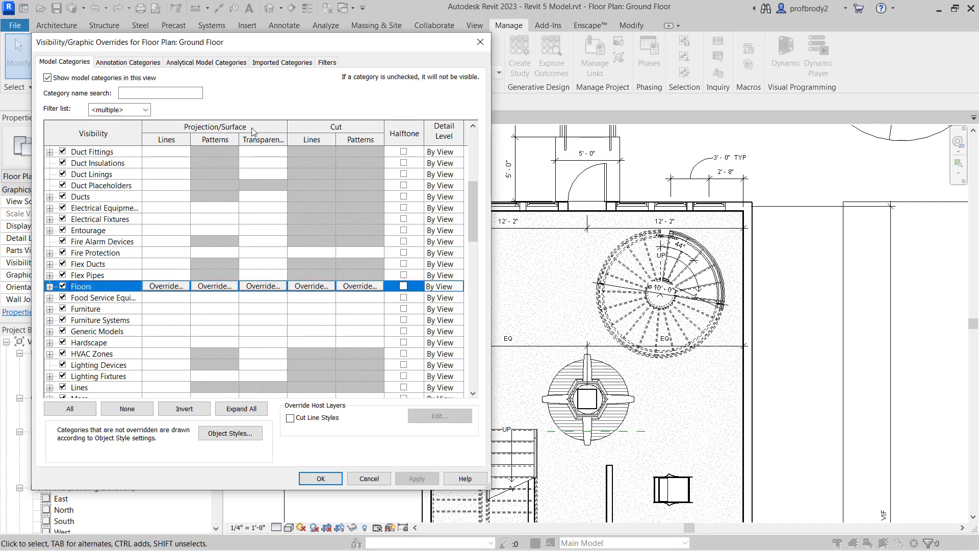
{"action": "left_click", "coordinate": [210, 286]}
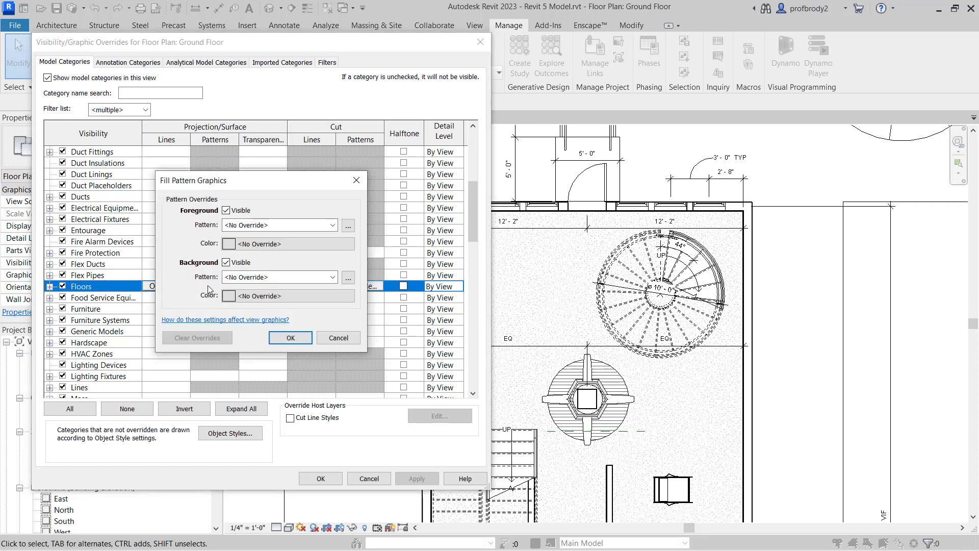
{"action": "left_click", "coordinate": [226, 211]}
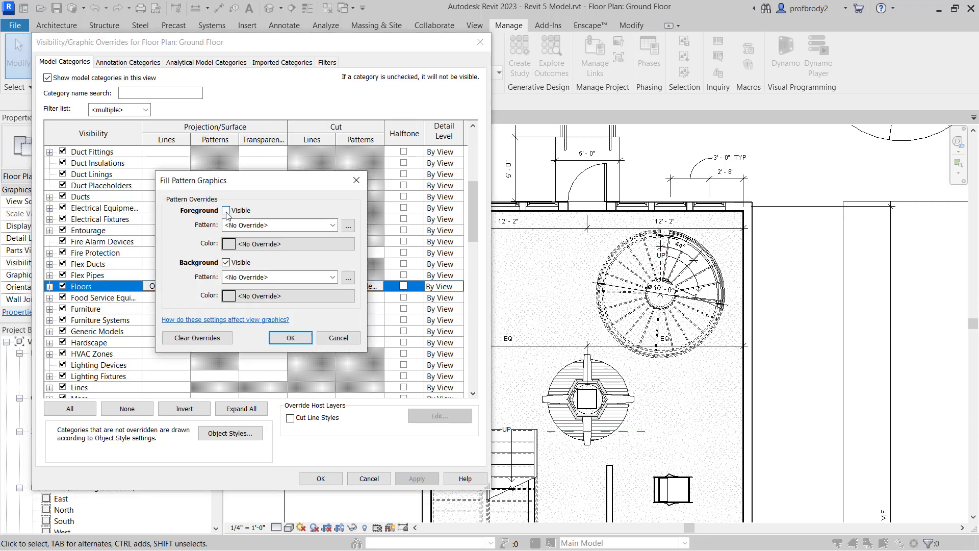
{"action": "left_click", "coordinate": [290, 338]}
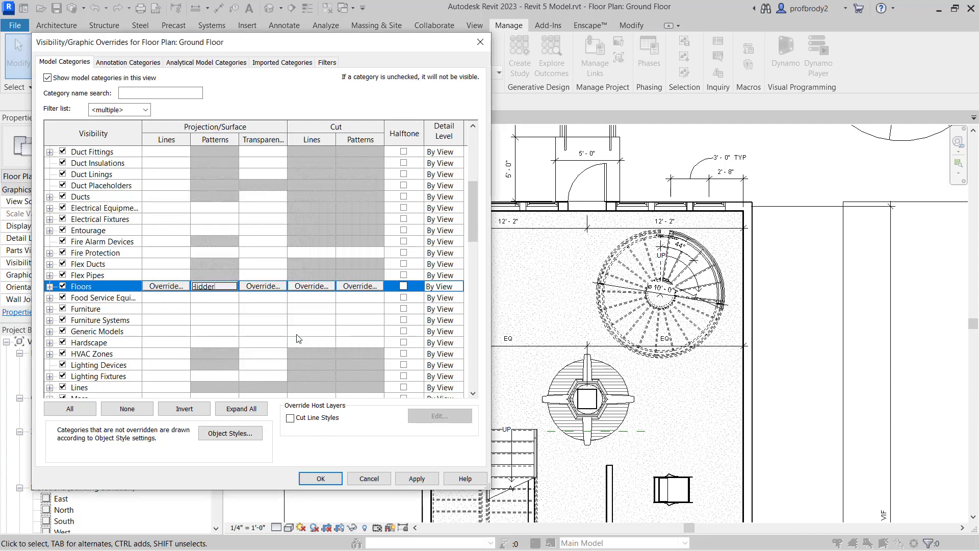
{"action": "left_click", "coordinate": [417, 478]}
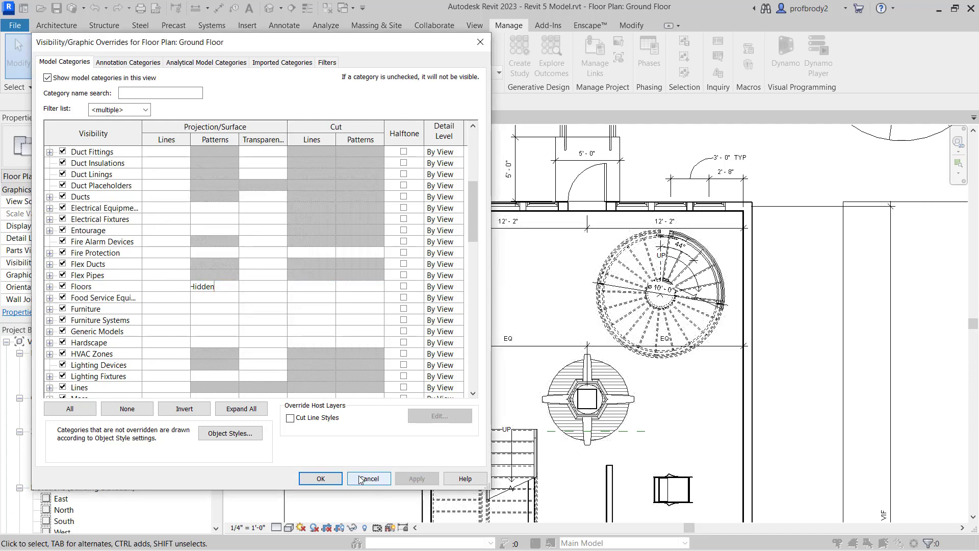
{"action": "left_click", "coordinate": [360, 479]}
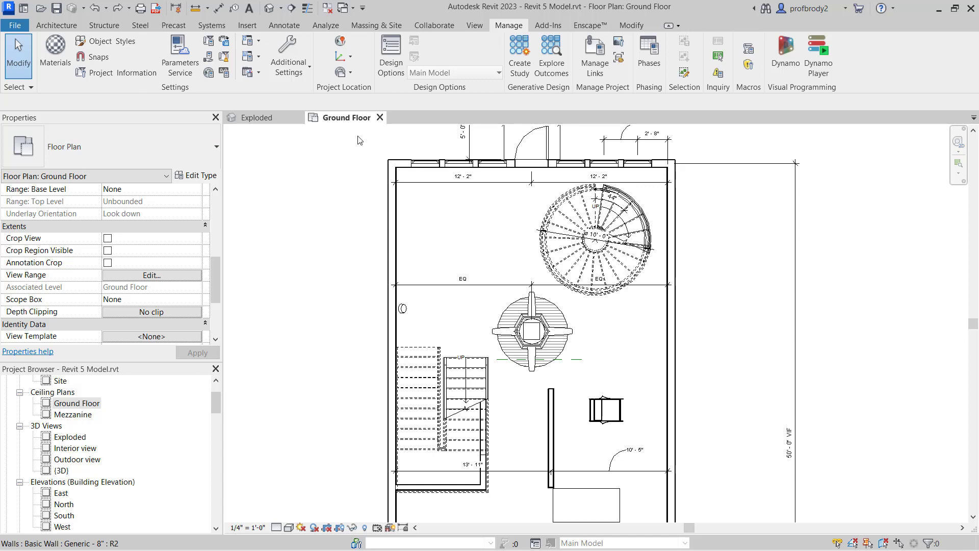
- Open Object Styles, saving the project when asked, and review the Walls category with its subcategories
{"action": "left_click", "coordinate": [109, 41]}
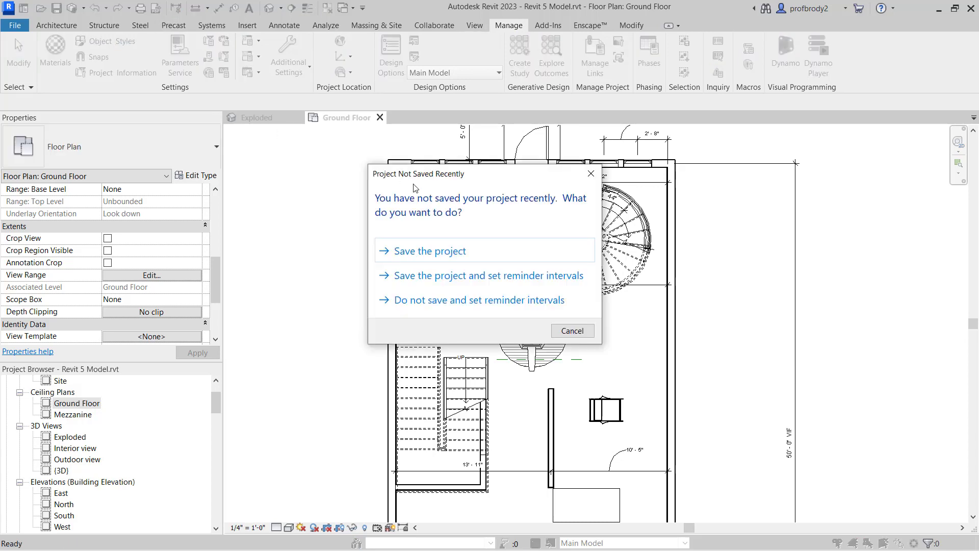
{"action": "left_click", "coordinate": [423, 251]}
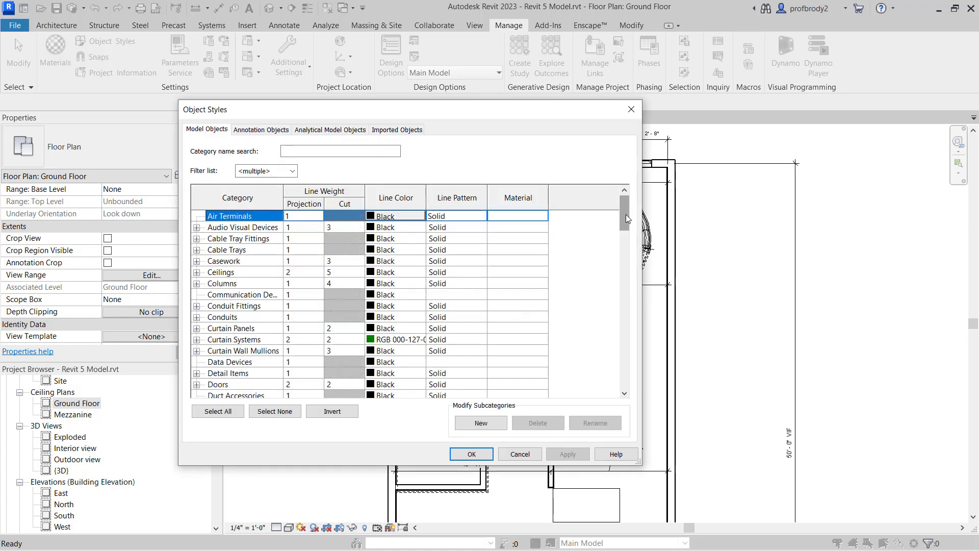
{"action": "left_click_drag", "start_coordinate": [626, 218], "coordinate": [663, 380]}
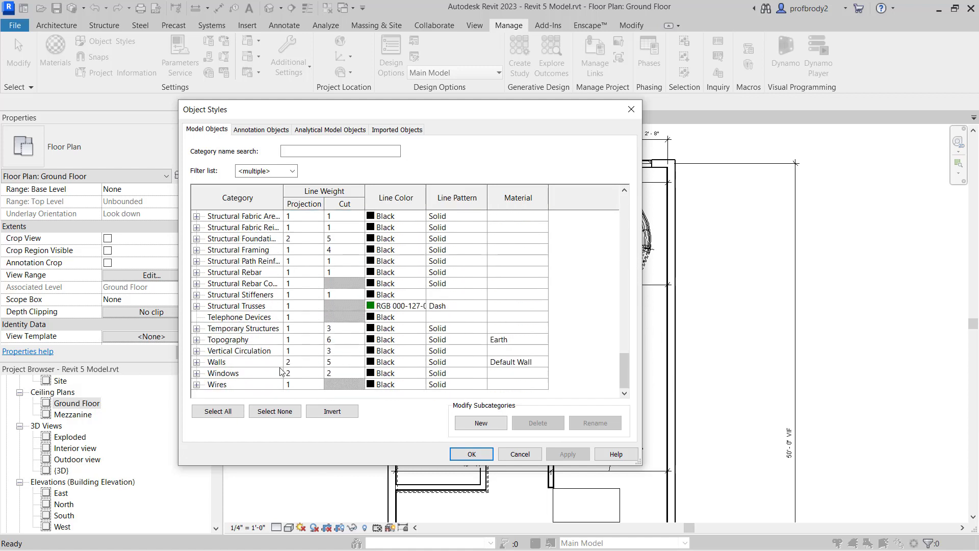
{"action": "left_click", "coordinate": [234, 363]}
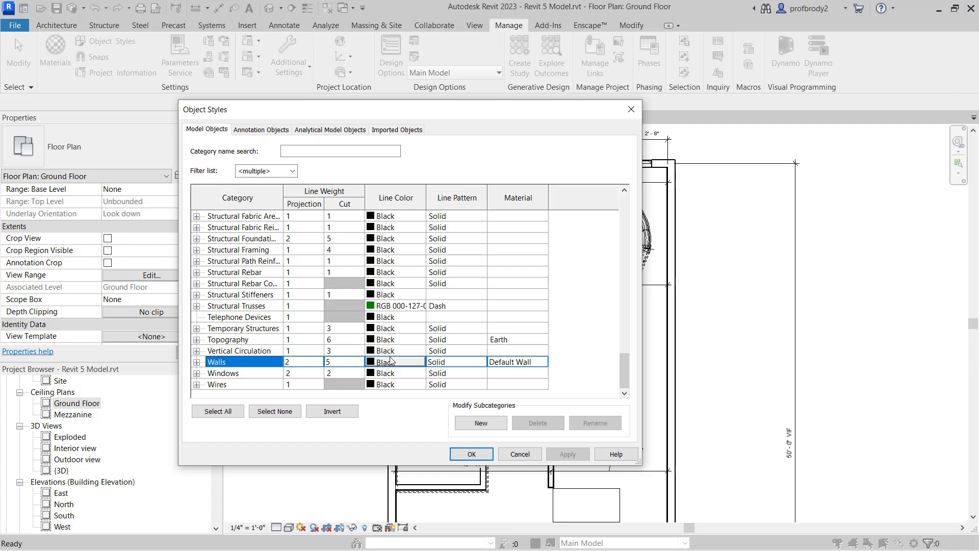
{"action": "left_click", "coordinate": [197, 362]}
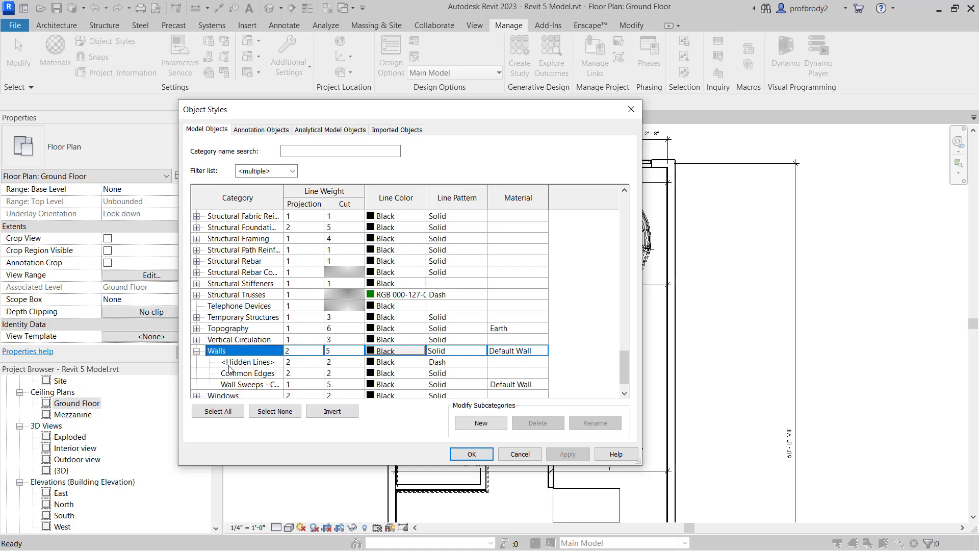
{"action": "left_click", "coordinate": [197, 351]}
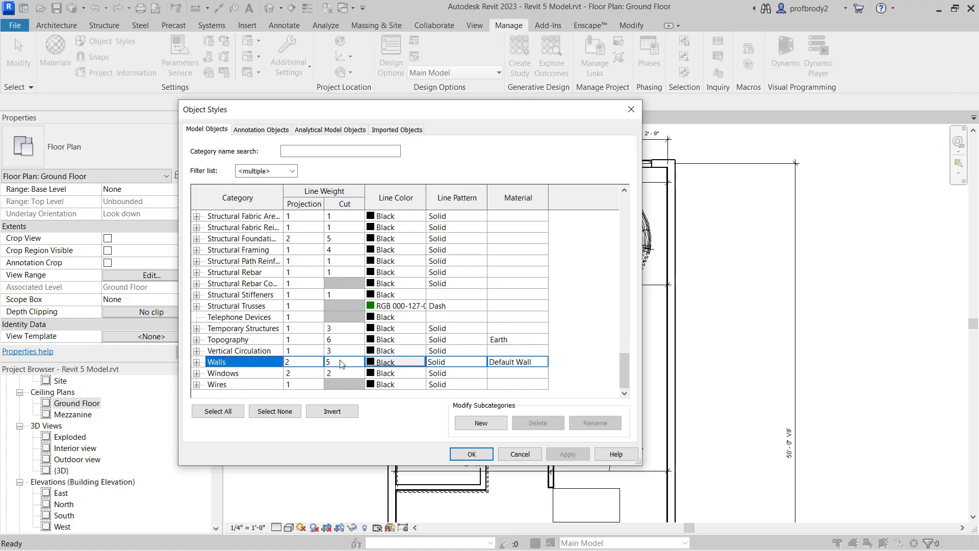
- Open the Walls category's Default Wall material and set its cut foreground pattern to Solid fill
{"action": "left_click", "coordinate": [520, 366]}
{"action": "left_click", "coordinate": [542, 362]}
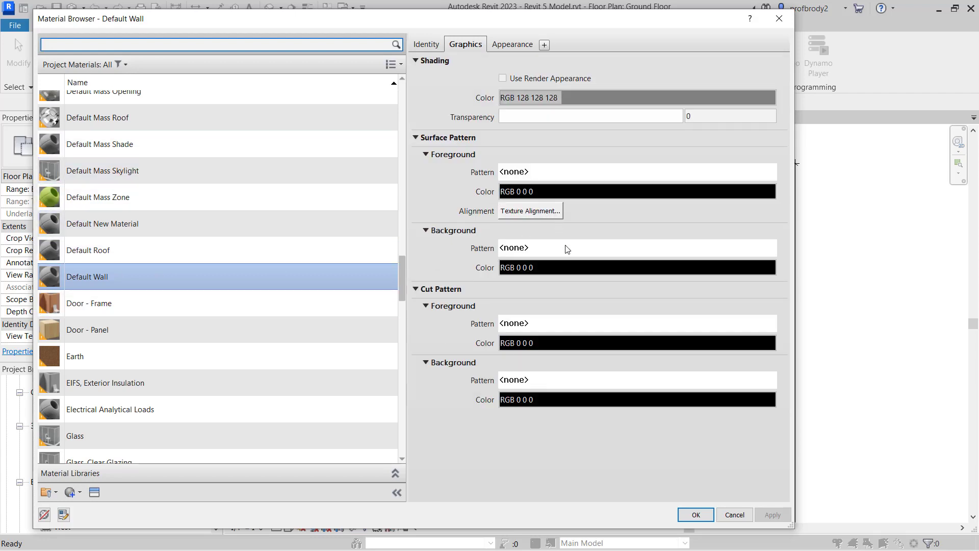
{"action": "left_click", "coordinate": [531, 326]}
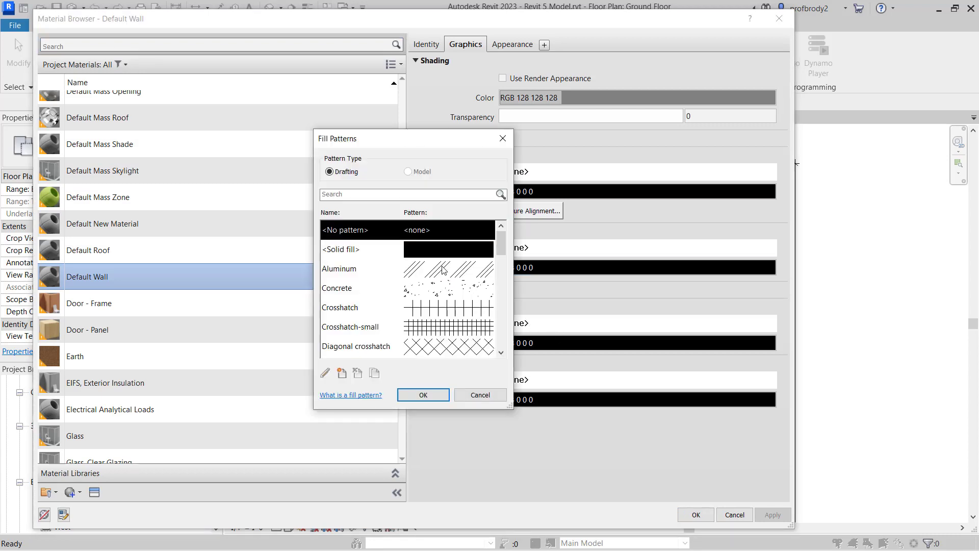
{"action": "left_click", "coordinate": [435, 256]}
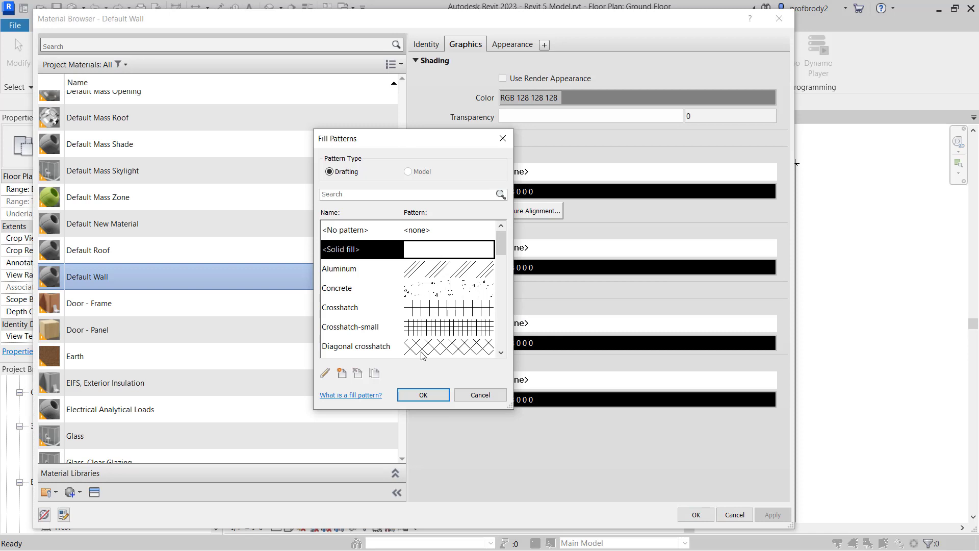
{"action": "left_click", "coordinate": [435, 396]}
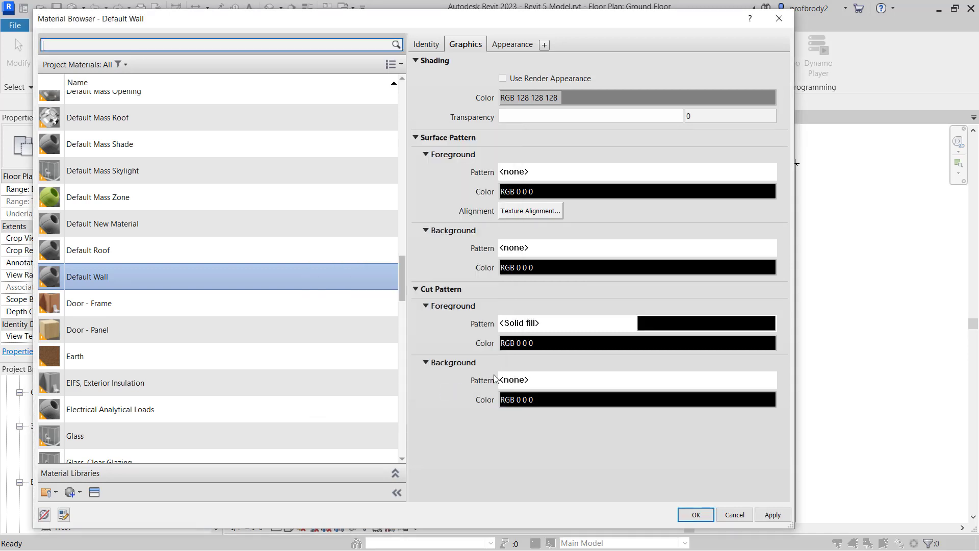
- Color the Default Wall material's cut foreground pattern orange, RGB 255 128 0, and apply the material changes
{"action": "left_click", "coordinate": [571, 345]}
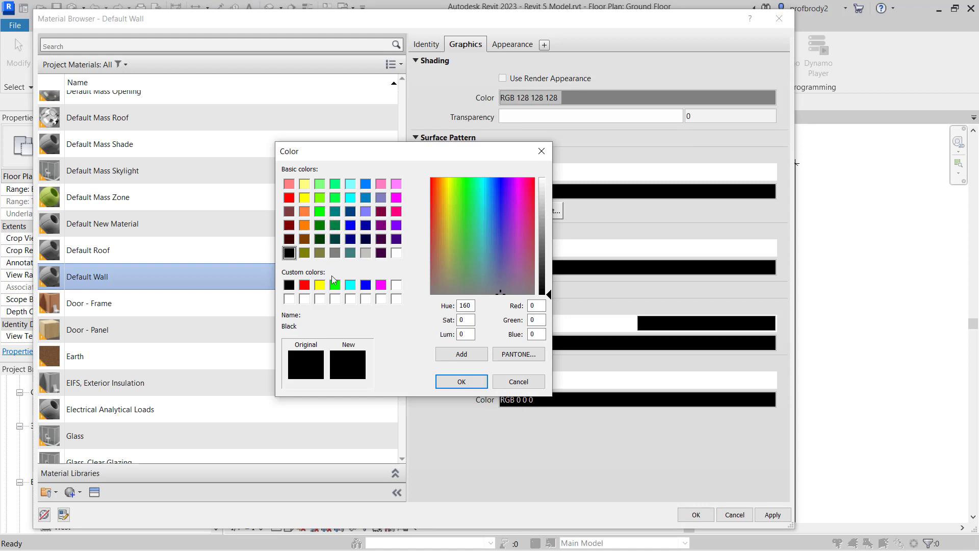
{"action": "left_click", "coordinate": [308, 227]}
{"action": "left_click", "coordinate": [460, 382]}
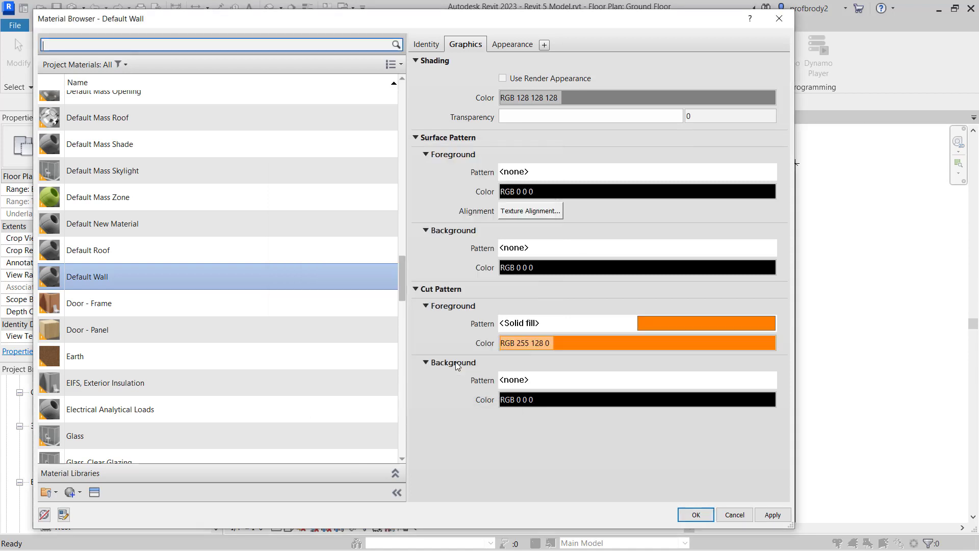
{"action": "left_click", "coordinate": [772, 515]}
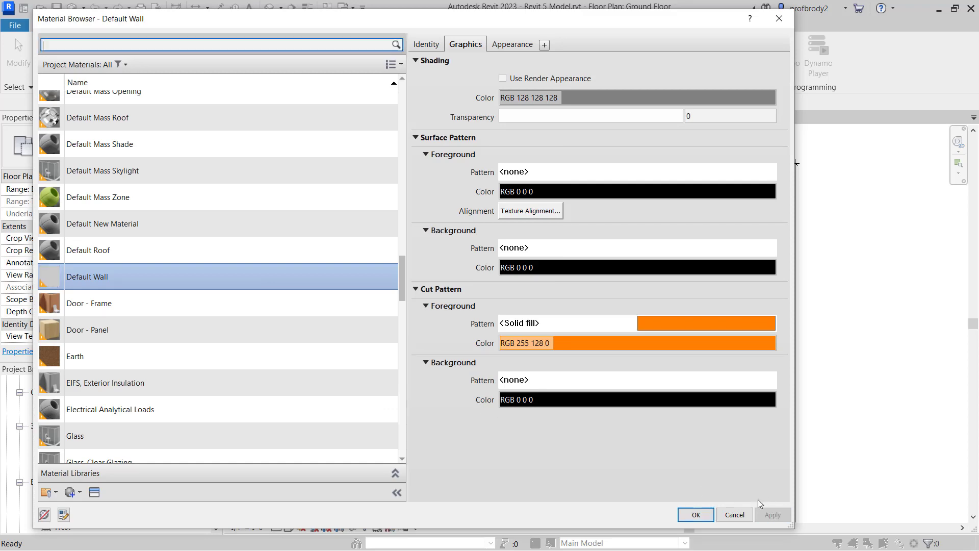
{"action": "left_click", "coordinate": [694, 515]}
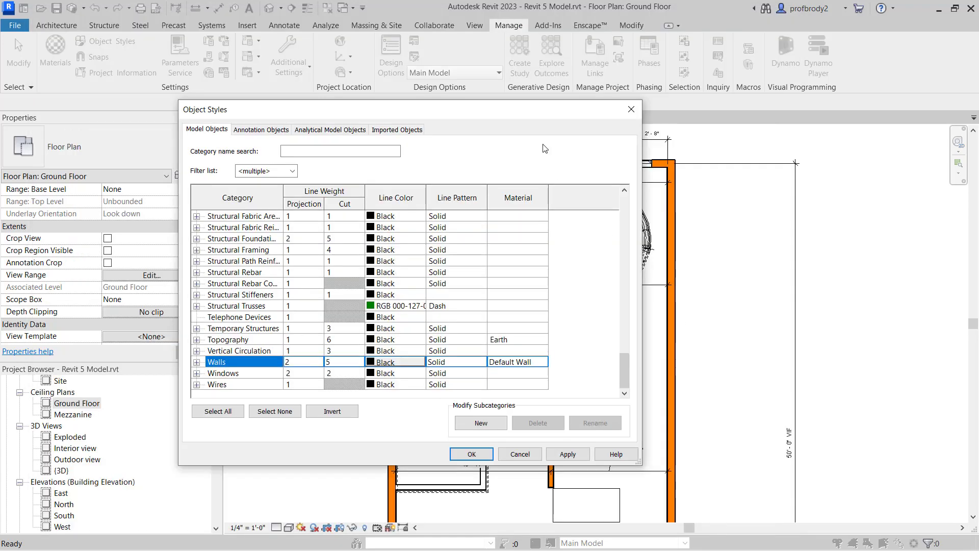
- Check the wall fill in the plan behind Object Styles, and assign the Default Wall material to the Columns category
{"action": "left_click_drag", "start_coordinate": [526, 109], "coordinate": [436, 78]}
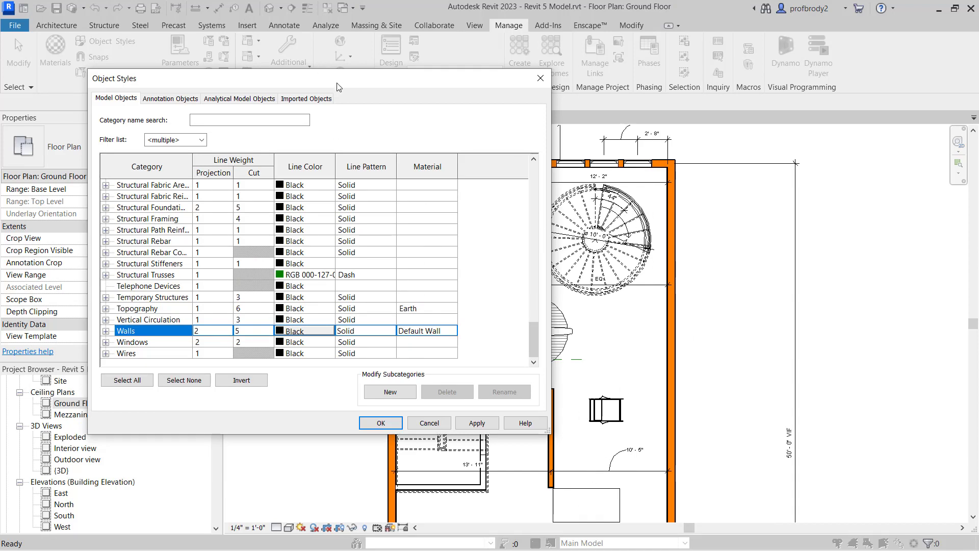
{"action": "left_click_drag", "start_coordinate": [336, 85], "coordinate": [391, 88]}
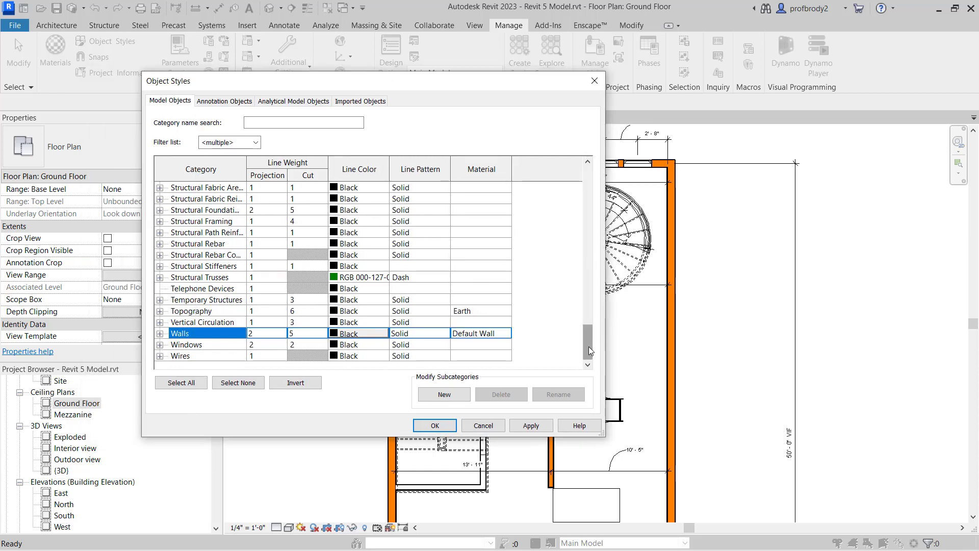
{"action": "left_click_drag", "start_coordinate": [586, 347], "coordinate": [578, 192]}
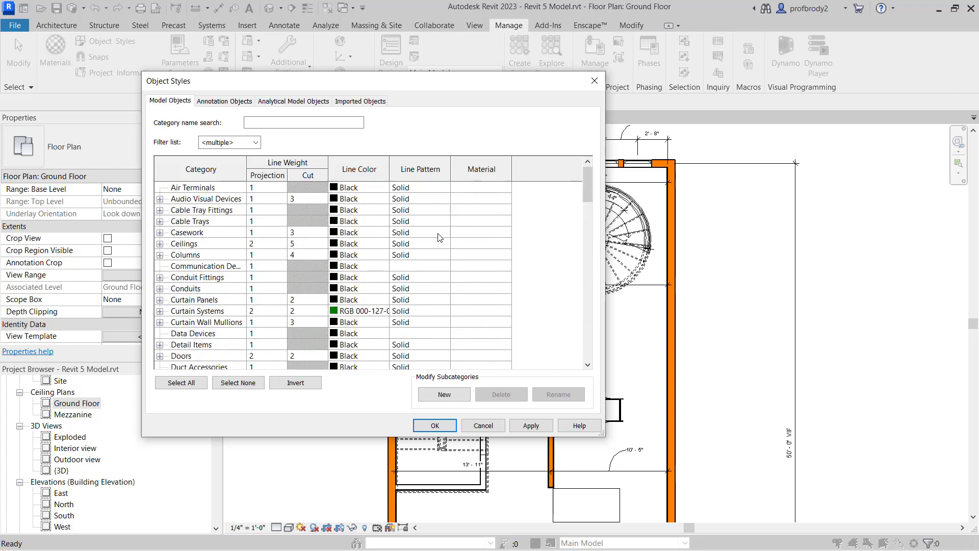
{"action": "left_click", "coordinate": [502, 257]}
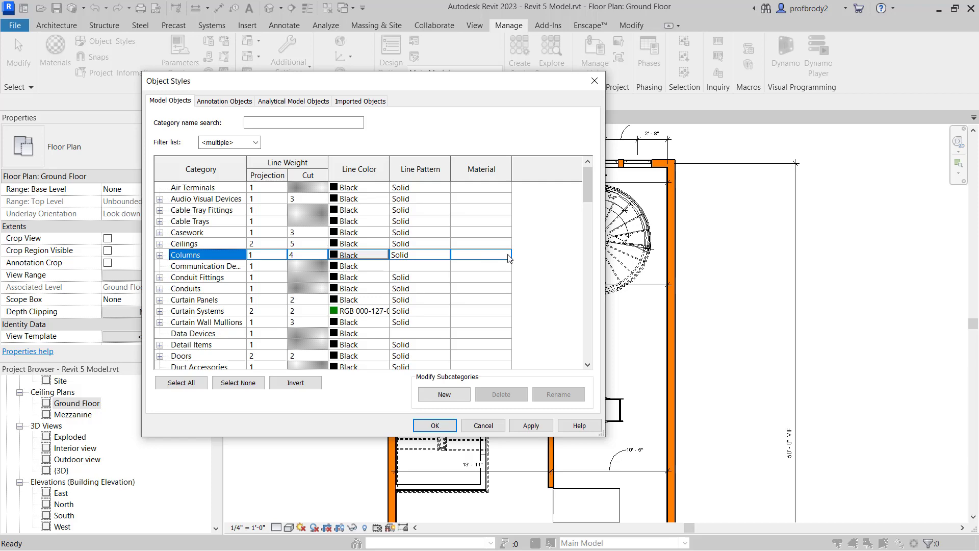
{"action": "left_click", "coordinate": [507, 255]}
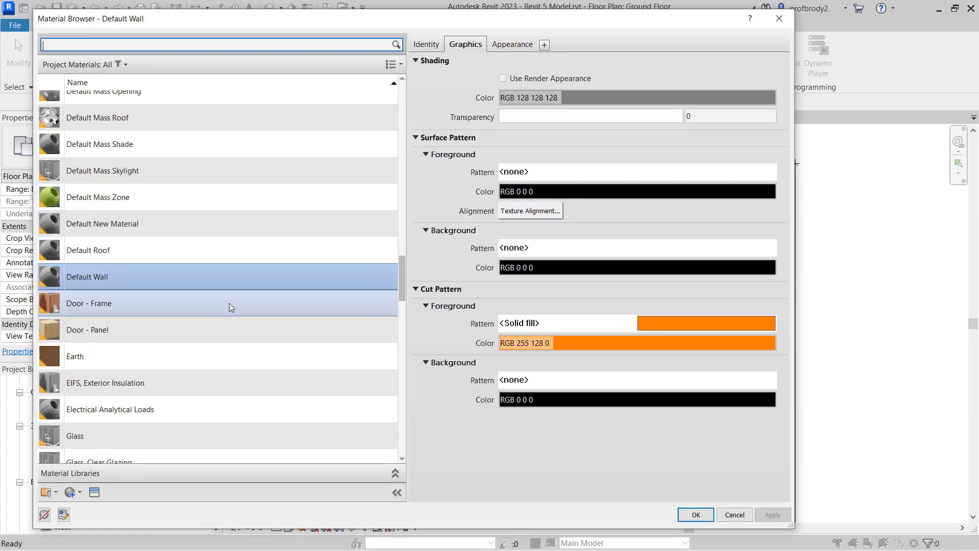
{"action": "left_click", "coordinate": [696, 515]}
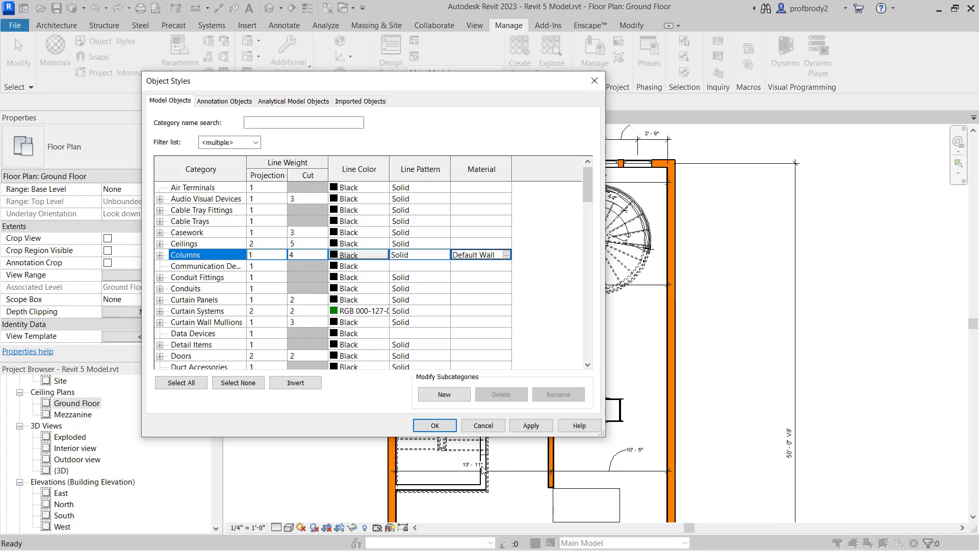
- Set the Columns category's cut line weight to 6, apply it and check the column in the plan
{"action": "left_click", "coordinate": [308, 257]}
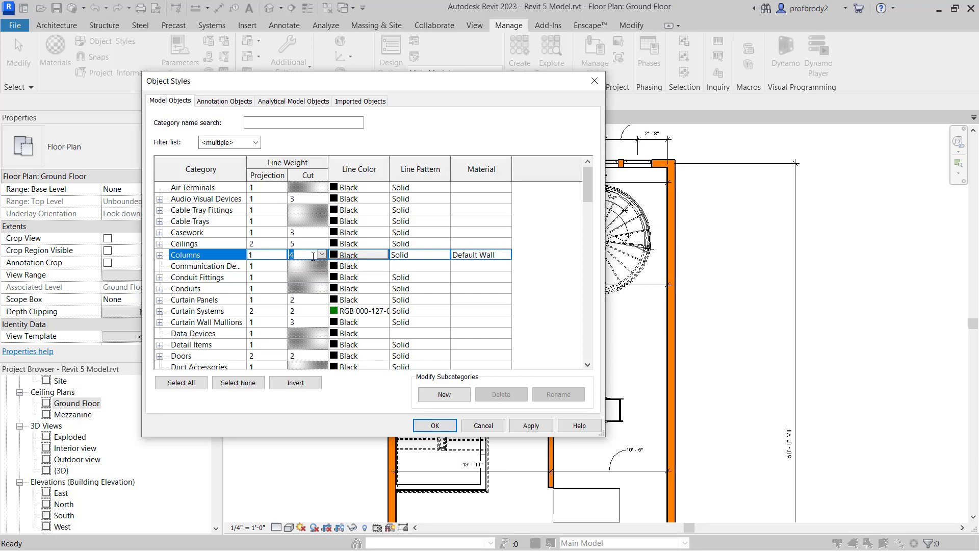
{"action": "left_click", "coordinate": [322, 254]}
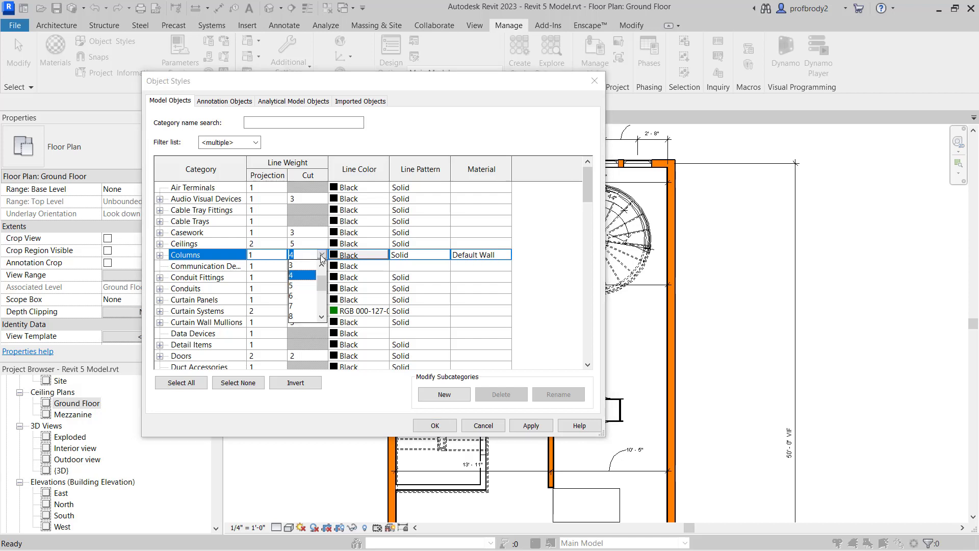
{"action": "left_click", "coordinate": [298, 296]}
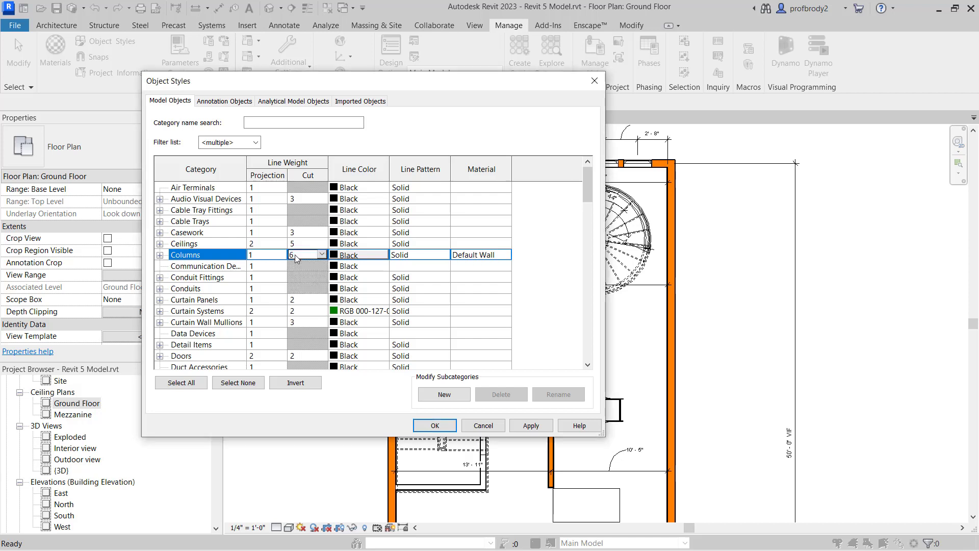
{"action": "left_click", "coordinate": [536, 430]}
{"action": "left_click_drag", "start_coordinate": [414, 92], "coordinate": [300, 147]}
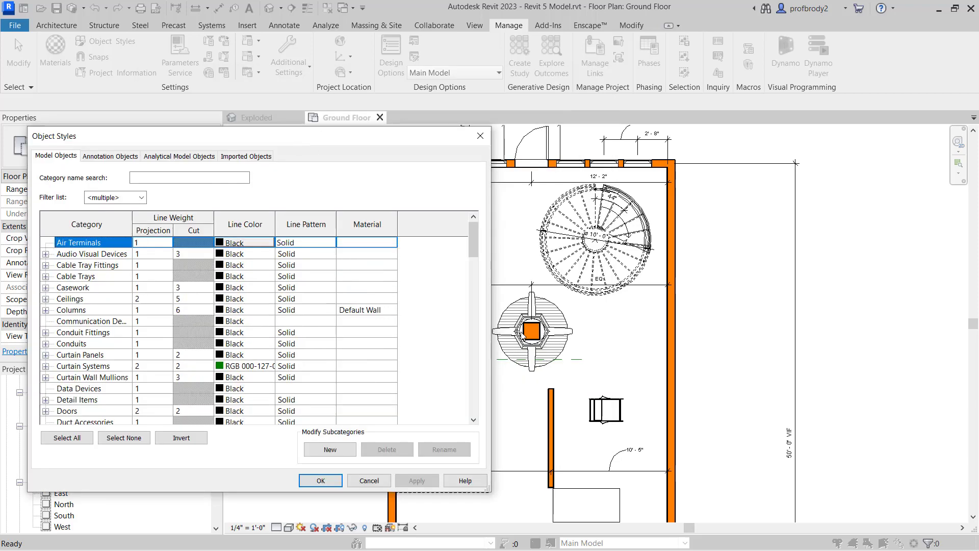
- Check which material the Floors category uses in Object Styles, and close the dialog
{"action": "left_click_drag", "start_coordinate": [260, 134], "coordinate": [386, 102]}
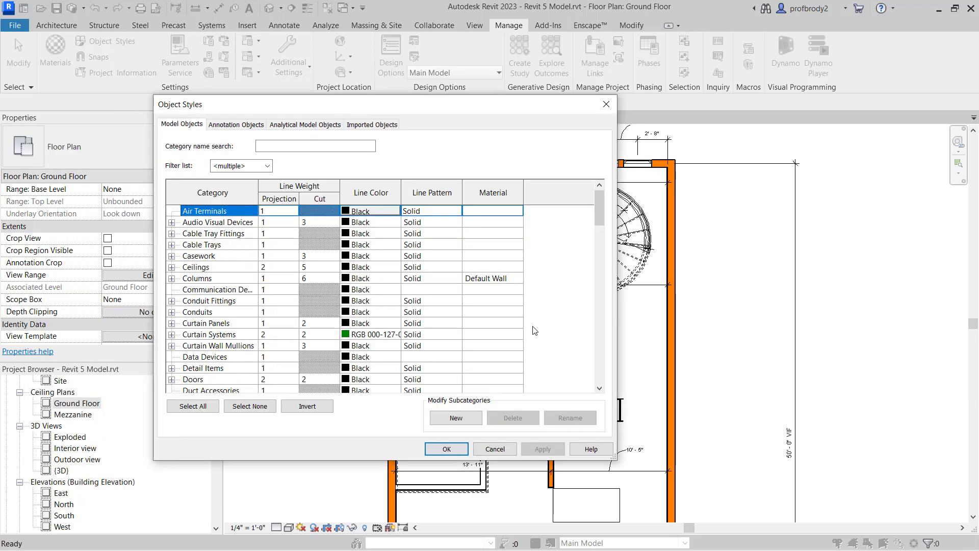
{"action": "left_click_drag", "start_coordinate": [598, 216], "coordinate": [609, 276]}
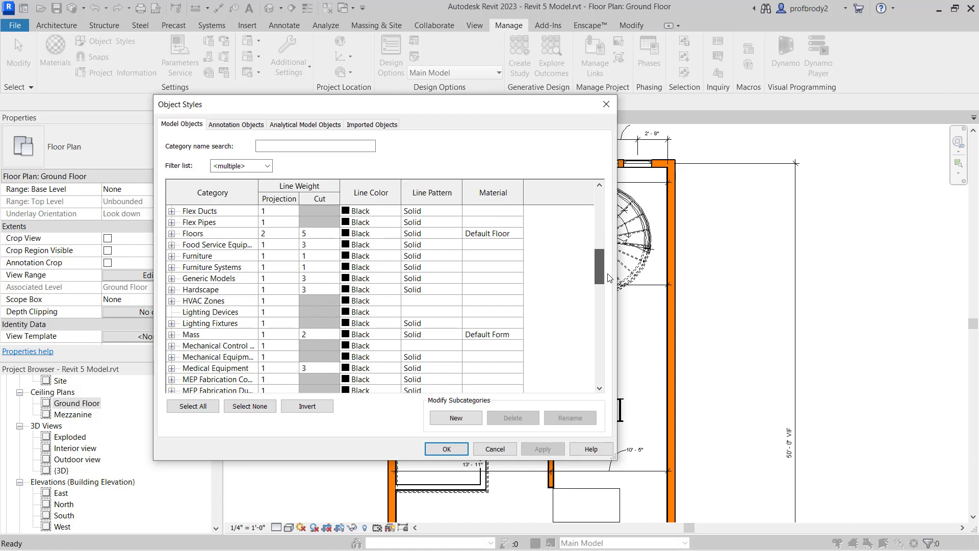
{"action": "left_click", "coordinate": [497, 236]}
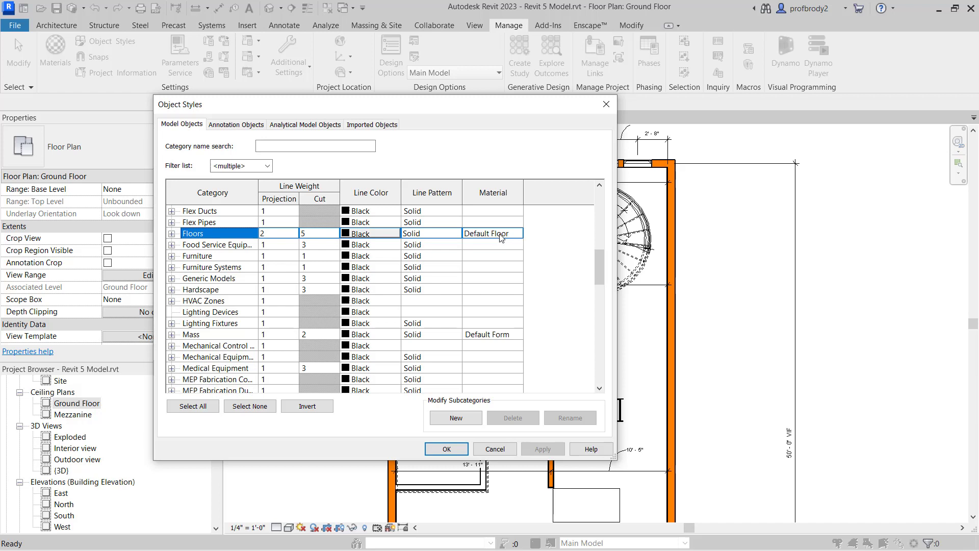
{"action": "left_click", "coordinate": [500, 237]}
{"action": "key", "text": "Return"}
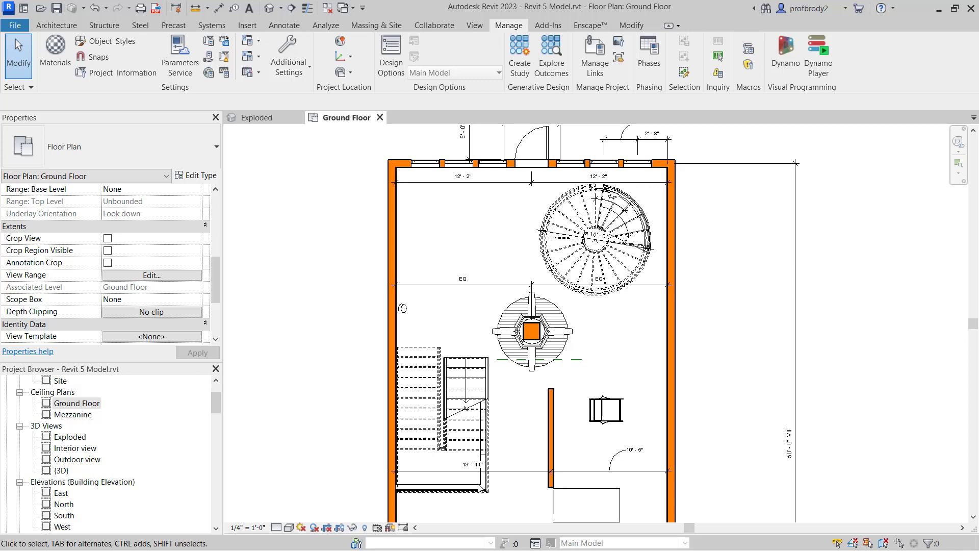
- Select the two low Generic - 5" walls around the straight stair and open their graphics overrides by element
{"action": "scroll", "coordinate": [480, 494], "scroll_direction": "up", "scroll_amount": 2}
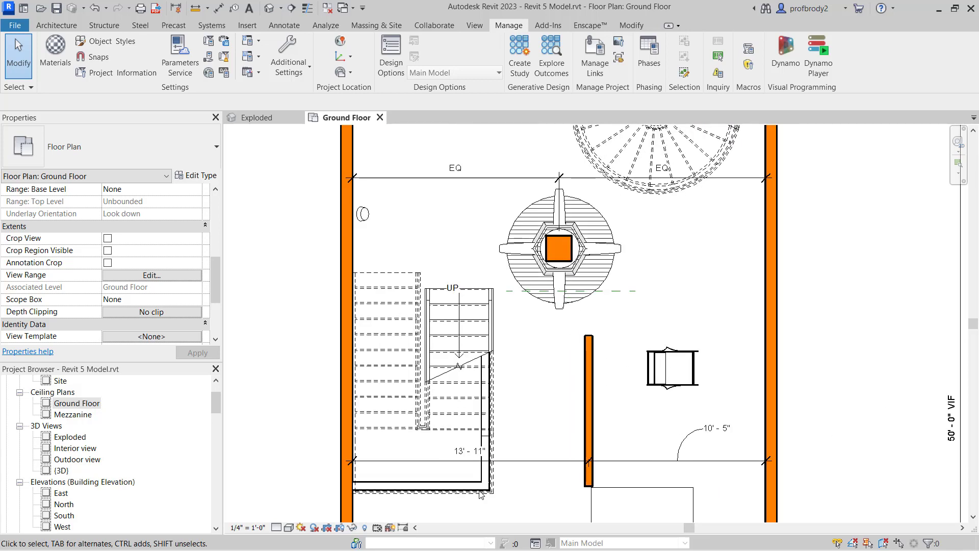
{"action": "scroll", "coordinate": [449, 482], "scroll_direction": "down", "scroll_amount": 1}
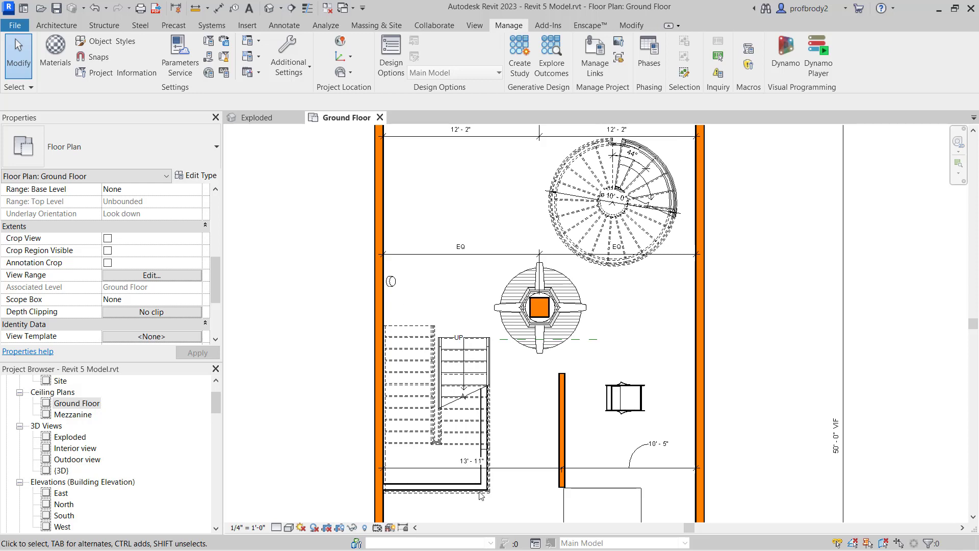
{"action": "scroll", "coordinate": [481, 494], "scroll_direction": "up", "scroll_amount": 3}
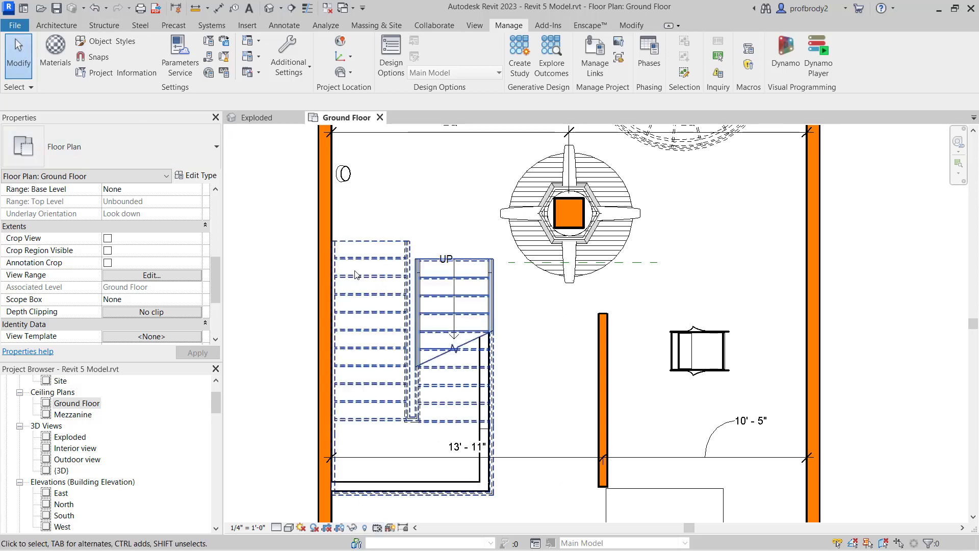
{"action": "left_click", "coordinate": [480, 481]}
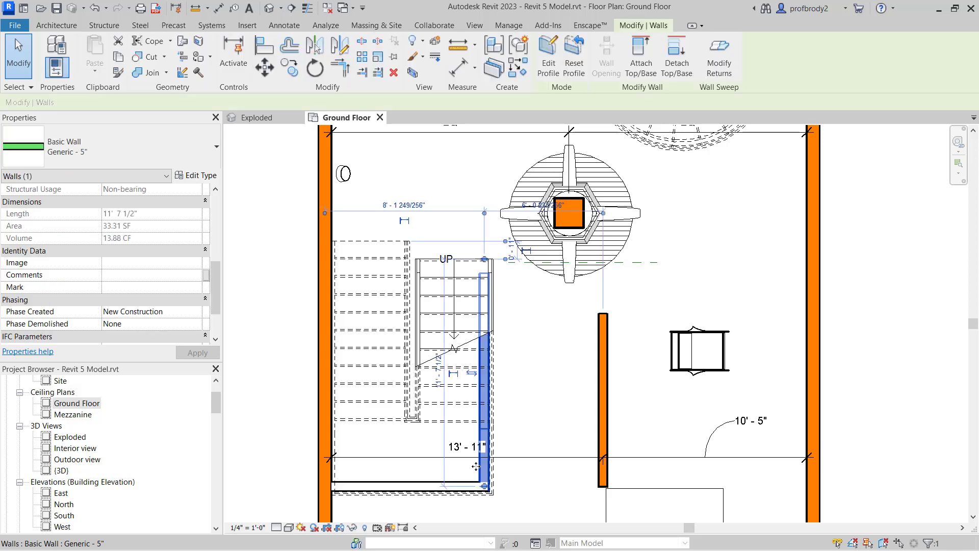
{"action": "left_click", "coordinate": [421, 488], "text": "ctrl"}
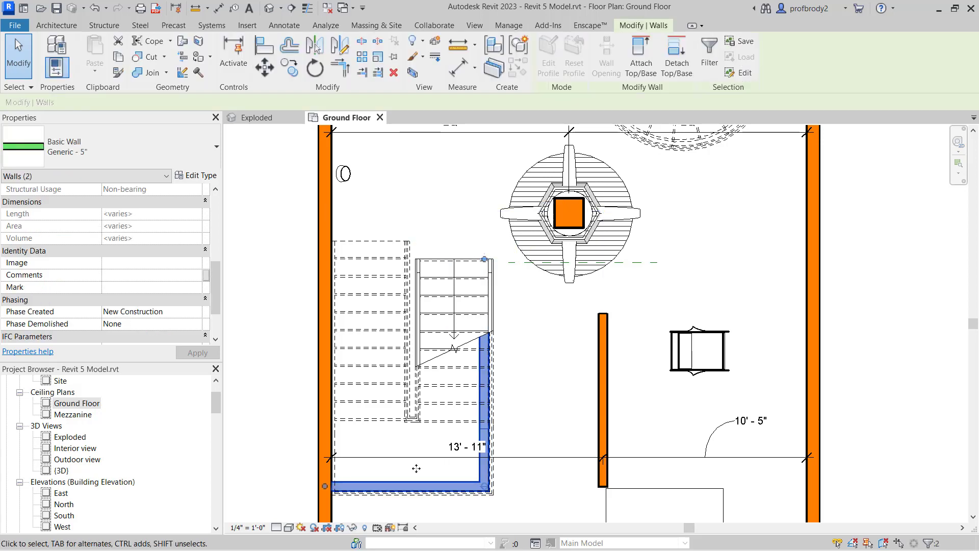
{"action": "right_click", "coordinate": [383, 486]}
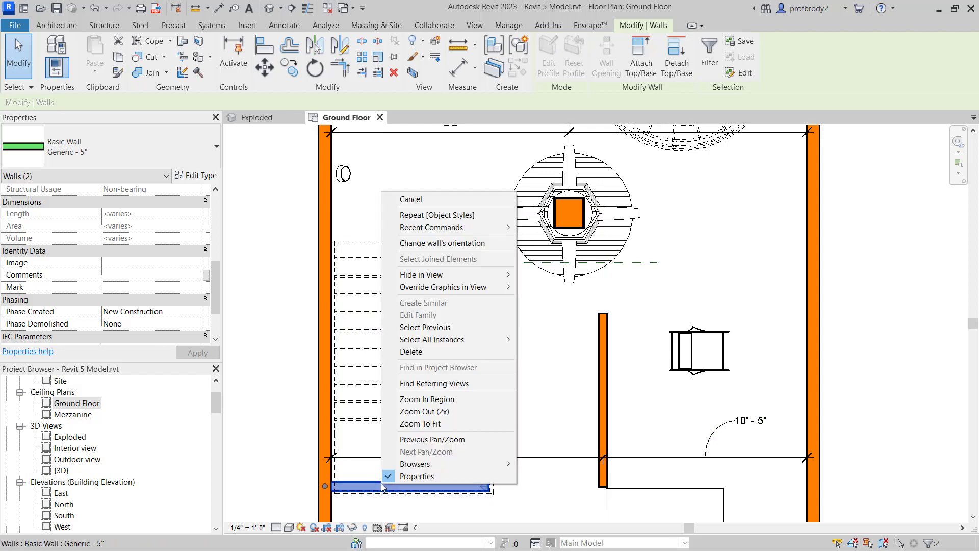
{"action": "mouse_move", "coordinate": [502, 292]}
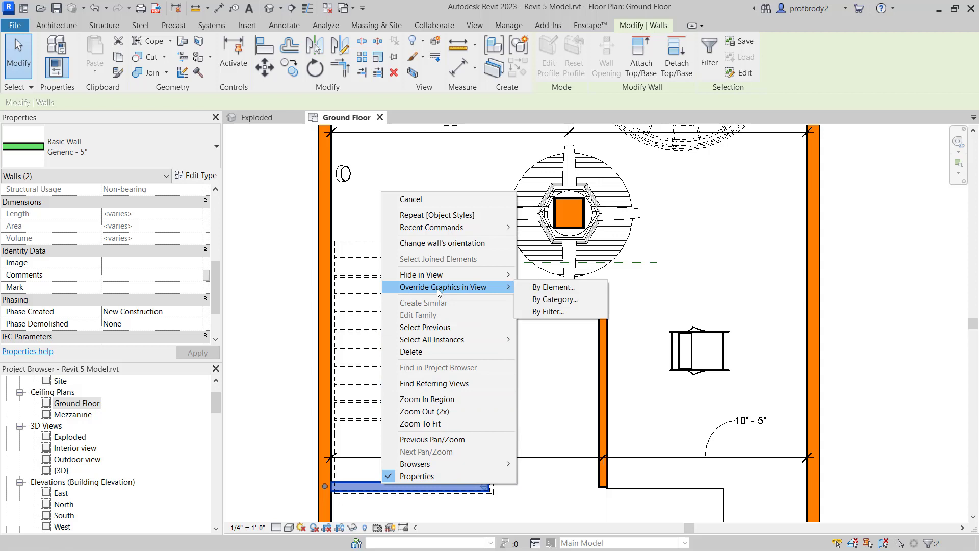
{"action": "left_click", "coordinate": [534, 288]}
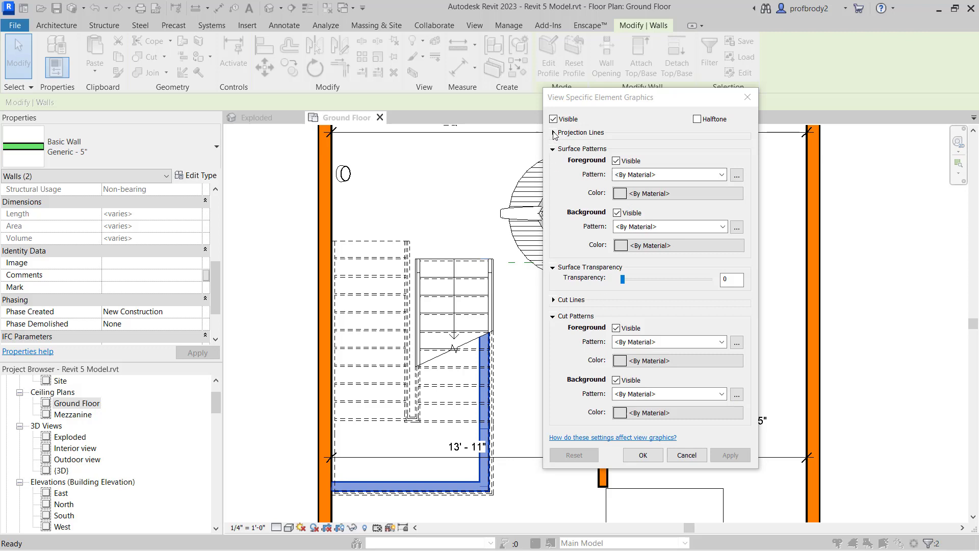
- Override the two stair walls' projection lines with the Dash pattern, gray RGB 128-128-128 and weight 1, and apply the changes
{"action": "left_click", "coordinate": [553, 133]}
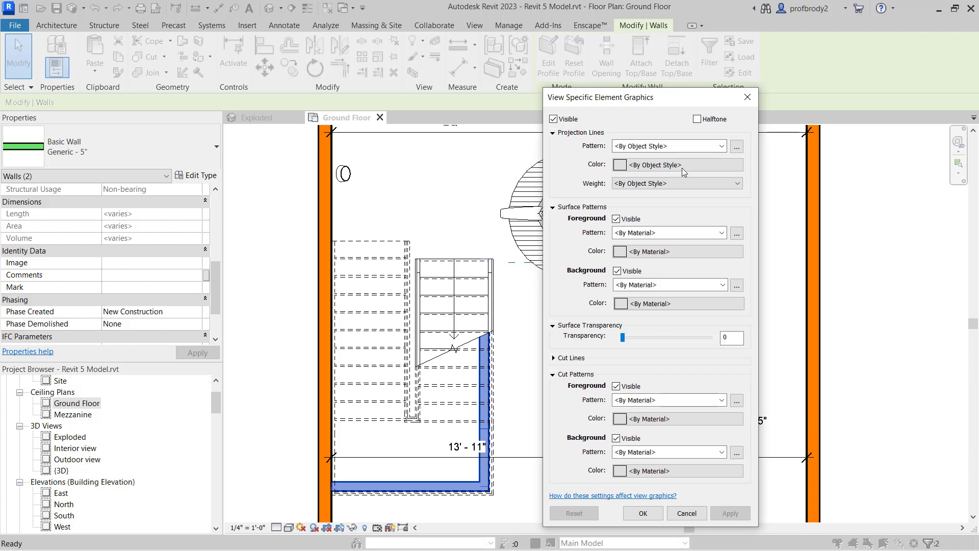
{"action": "left_click", "coordinate": [721, 147]}
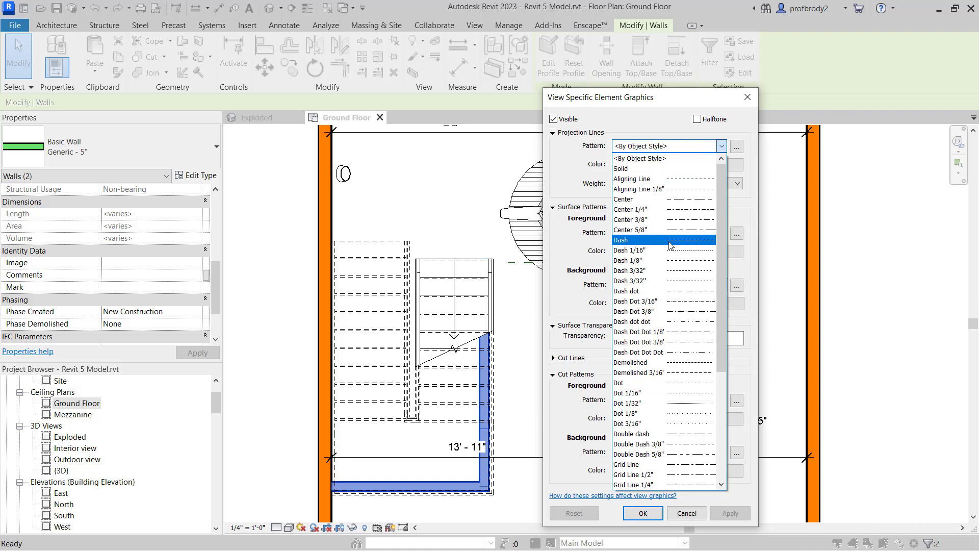
{"action": "left_click", "coordinate": [686, 239]}
{"action": "left_click", "coordinate": [668, 165]}
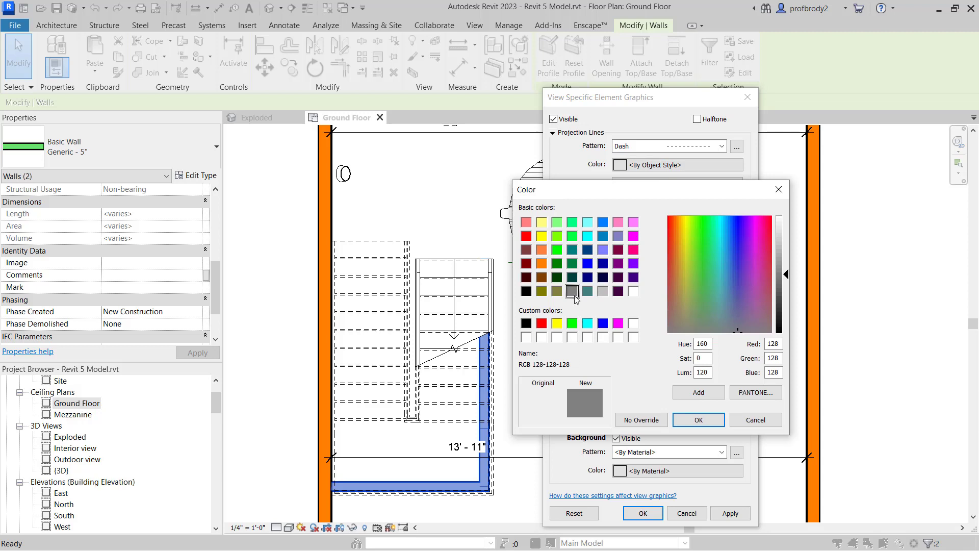
{"action": "left_click", "coordinate": [692, 423]}
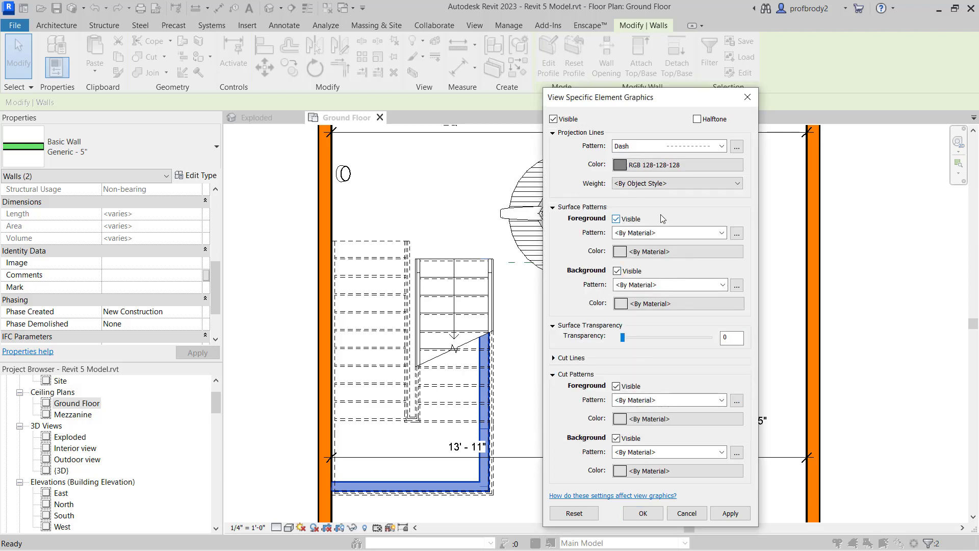
{"action": "left_click", "coordinate": [652, 183]}
{"action": "left_click", "coordinate": [643, 198]}
{"action": "left_click", "coordinate": [730, 513]}
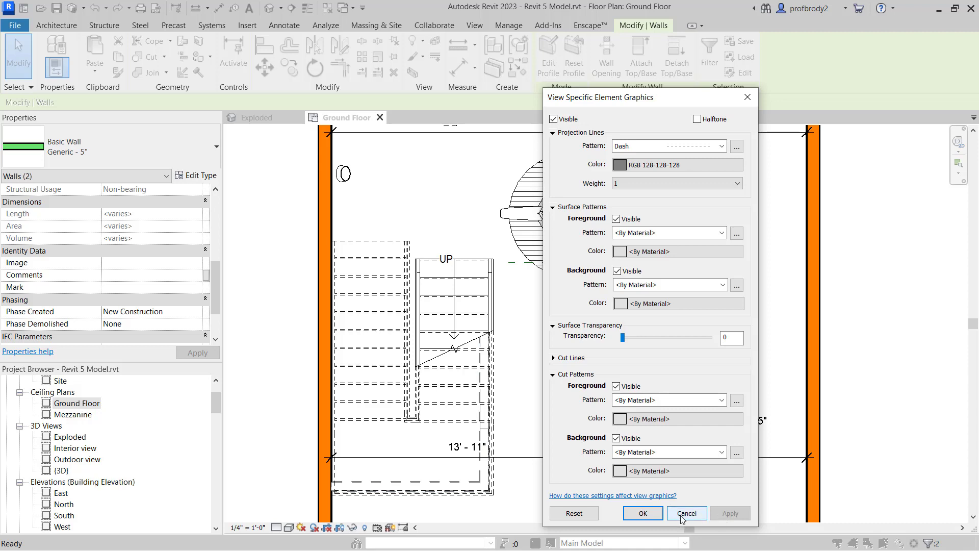
{"action": "left_click", "coordinate": [643, 513]}
{"action": "key", "text": "Escape"}
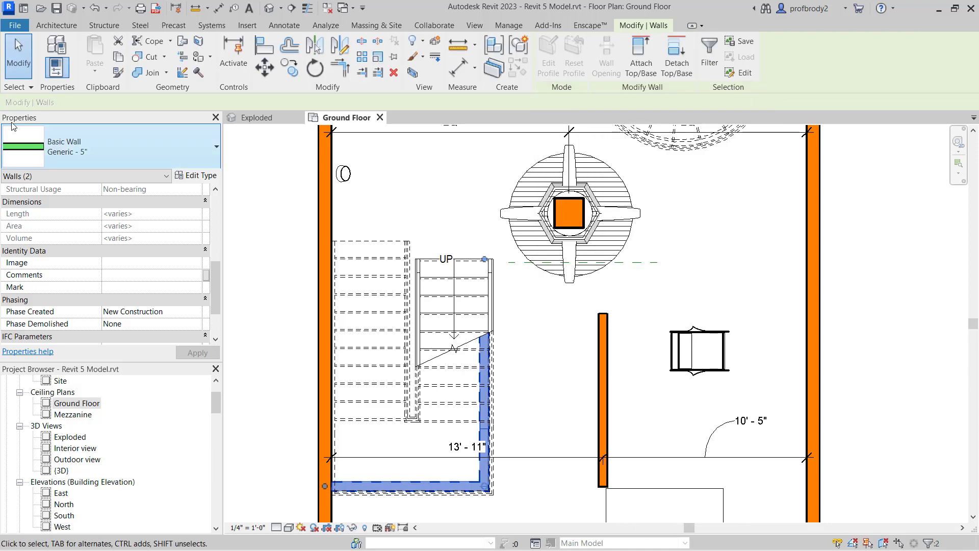
- Place a tagged room in the open interior, just above the furniture at the lower half of the plan
{"action": "key", "text": "z"}
{"action": "key", "text": "f"}
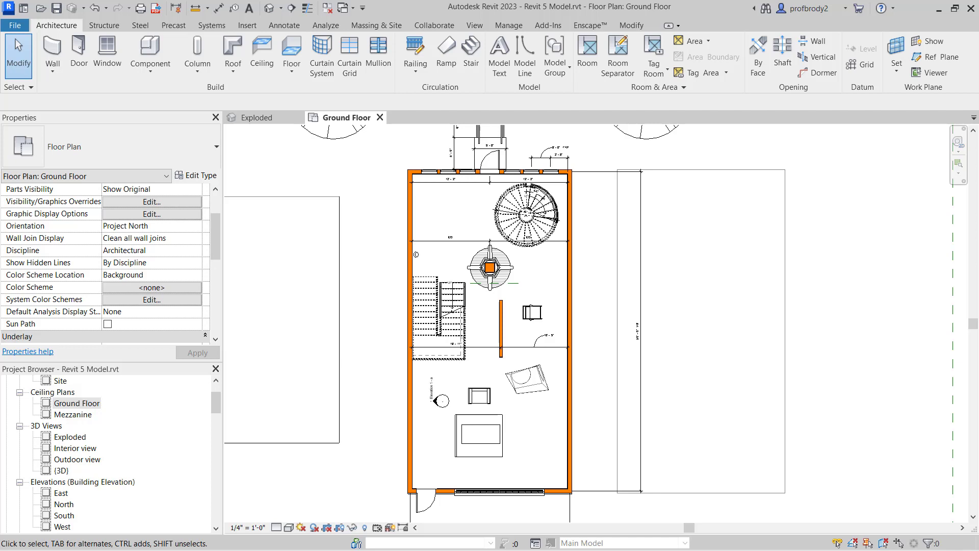
{"action": "left_click", "coordinate": [591, 53]}
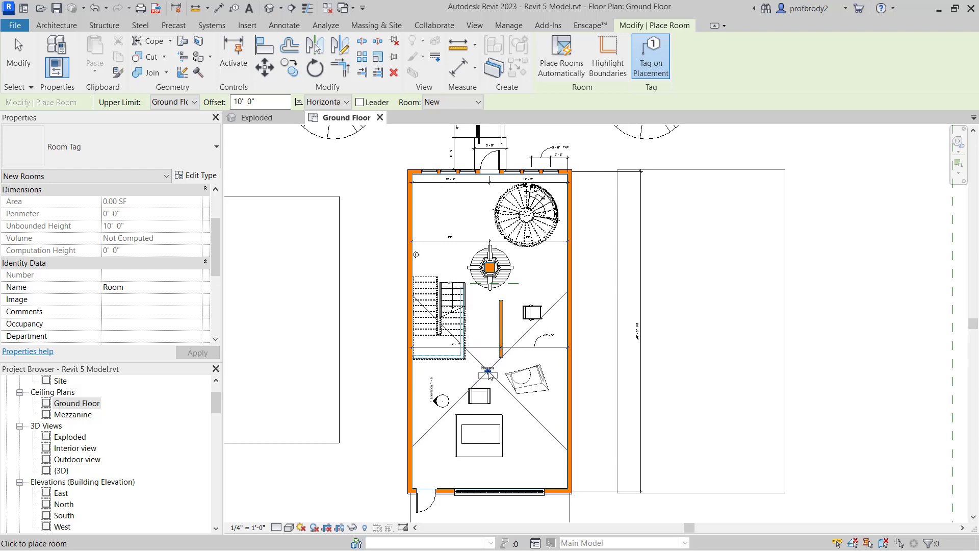
{"action": "left_click", "coordinate": [488, 373]}
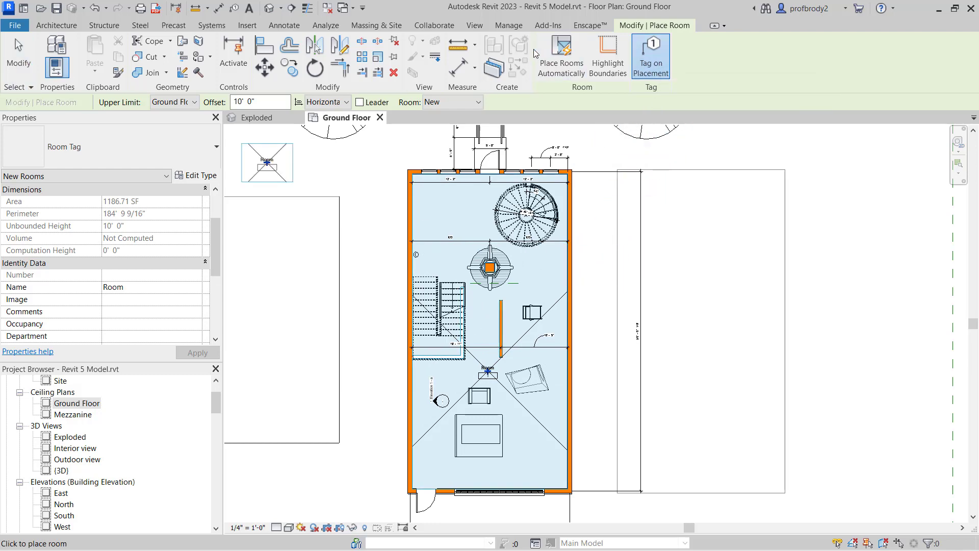
{"action": "left_click", "coordinate": [17, 75]}
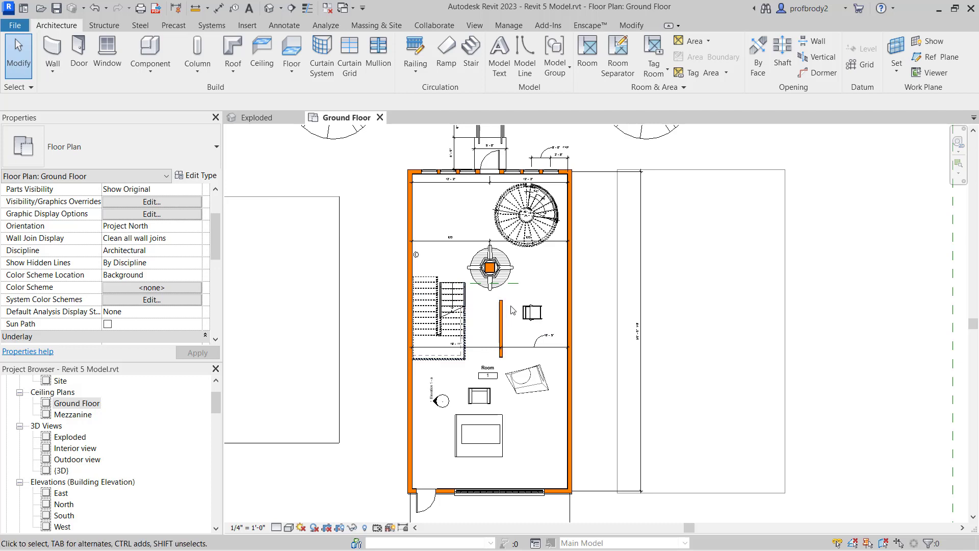
- Draw a horizontal room separation line from the right exterior wall to the short interior wall, 3'-0" below the dashed reference plane
{"action": "scroll", "coordinate": [508, 305], "scroll_direction": "up", "scroll_amount": 2}
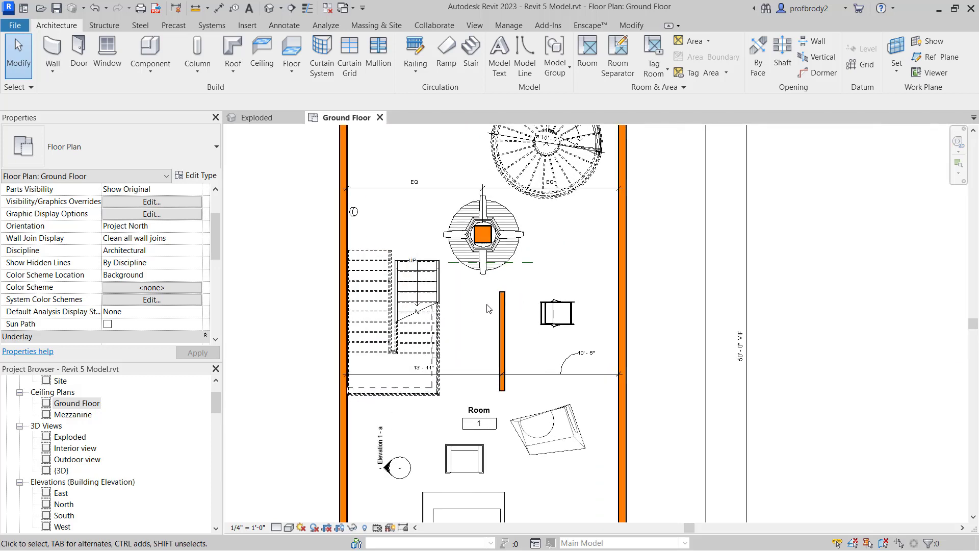
{"action": "scroll", "coordinate": [490, 309], "scroll_direction": "up", "scroll_amount": 1}
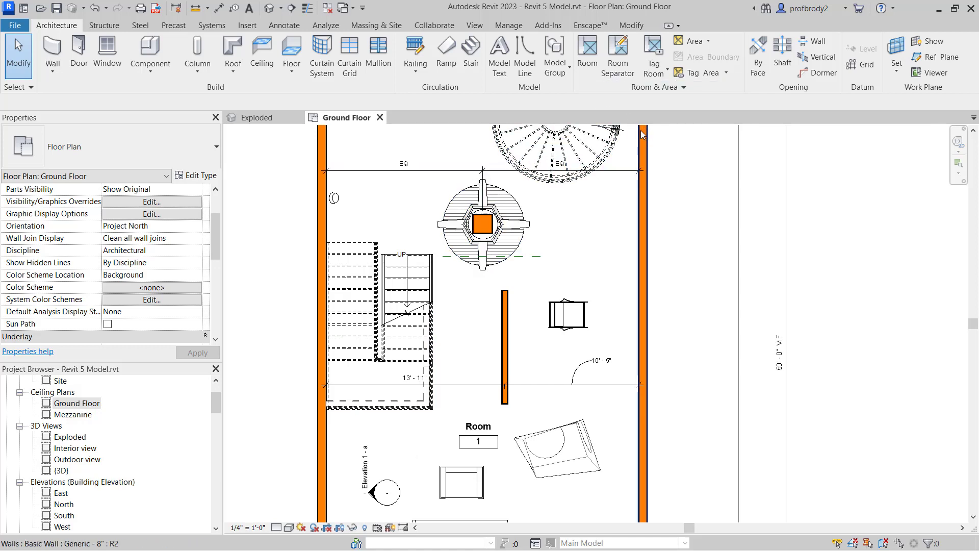
{"action": "left_click", "coordinate": [620, 65]}
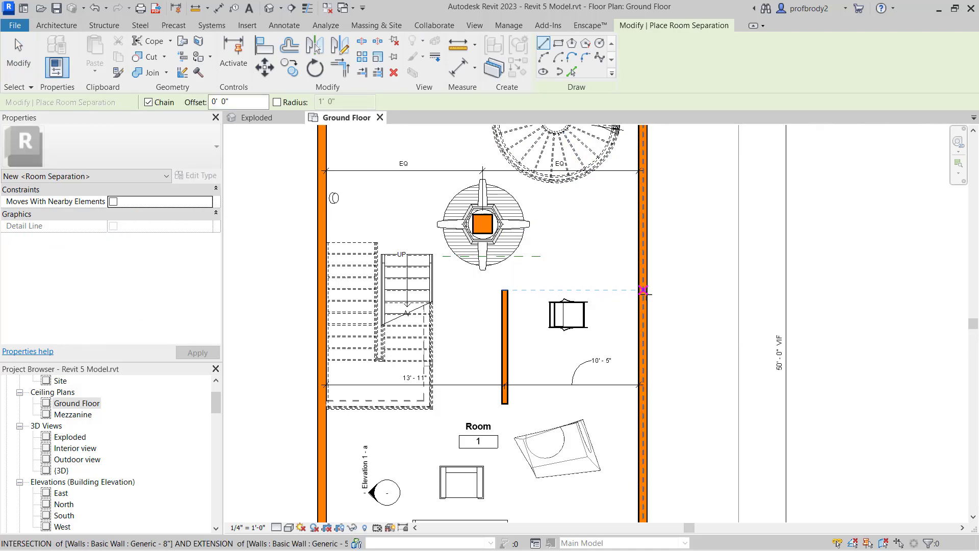
{"action": "left_click", "coordinate": [643, 256]}
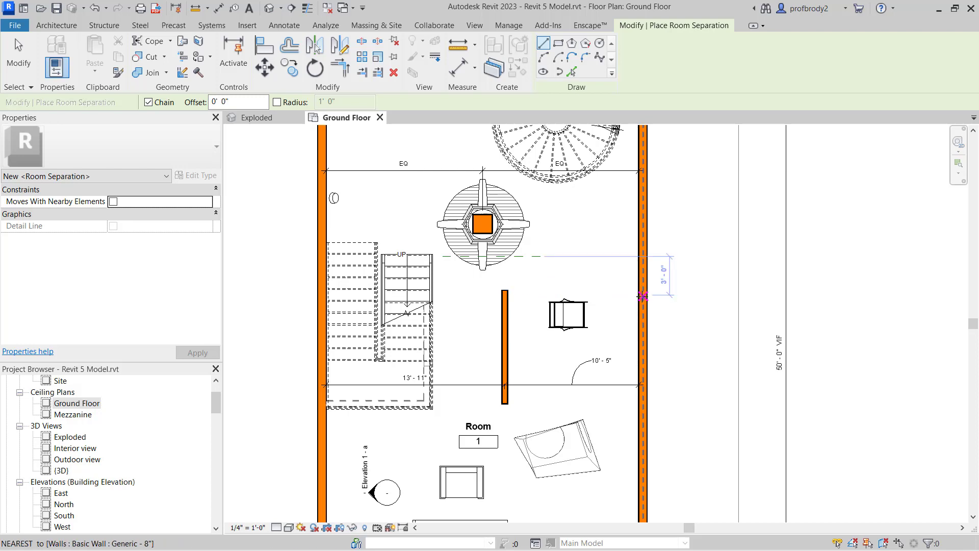
{"action": "left_click", "coordinate": [643, 296]}
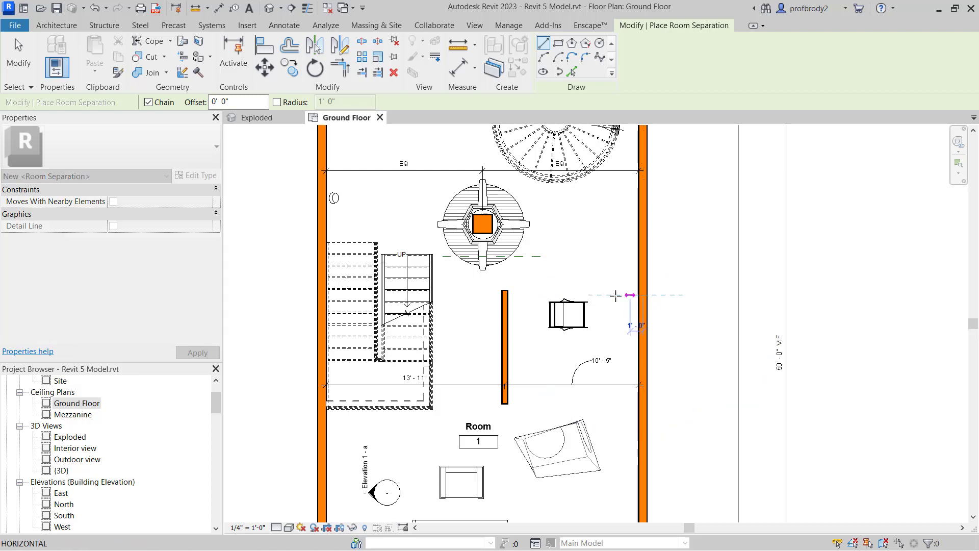
{"action": "left_click", "coordinate": [504, 294]}
{"action": "key", "text": "Escape"}
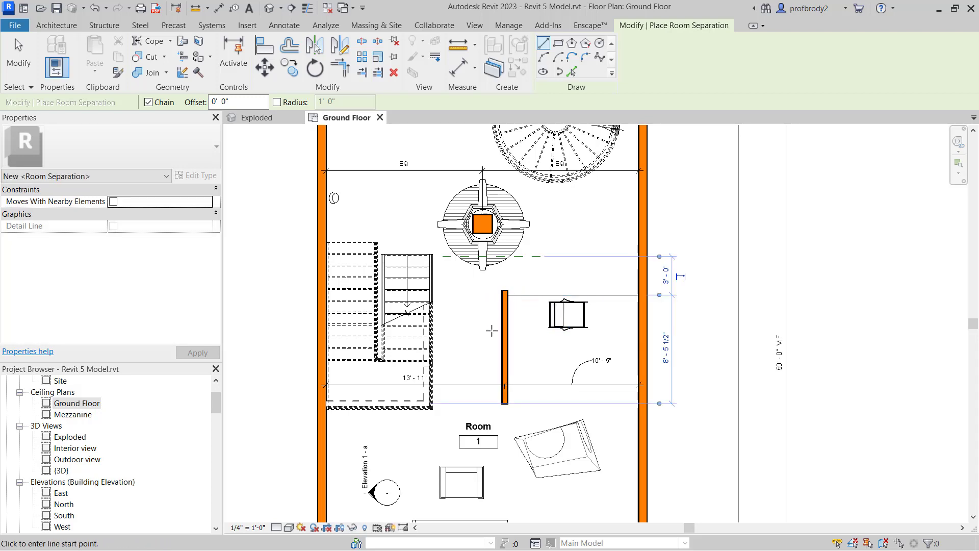
- Draw a second room separation line about 6'-1" long, in line with the first, from the short interior wall to the low stair wall
{"action": "left_click", "coordinate": [504, 295]}
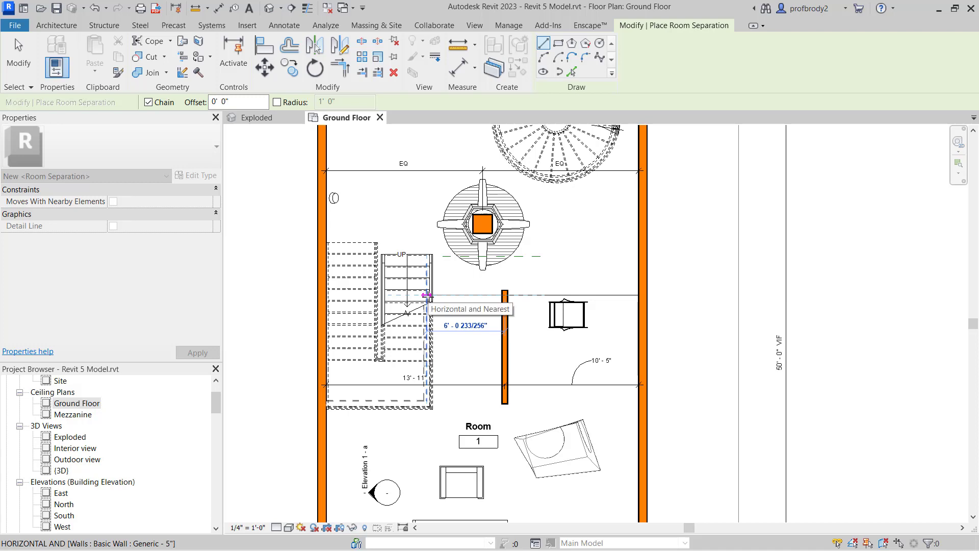
{"action": "left_click", "coordinate": [427, 295]}
{"action": "key", "text": "Escape"}
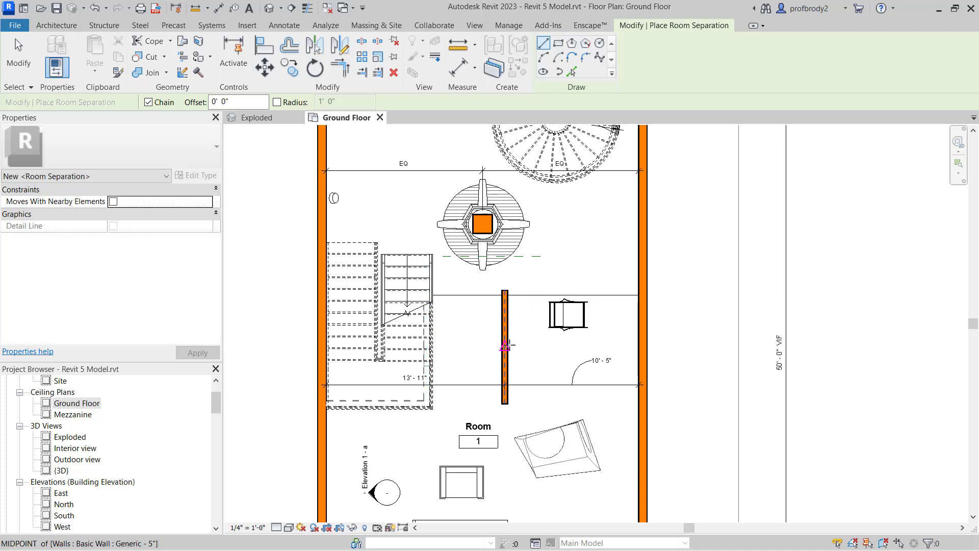
- Place a second tagged room above the separation lines, beside the spiral stair
{"action": "scroll", "coordinate": [509, 343], "scroll_direction": "down", "scroll_amount": 3}
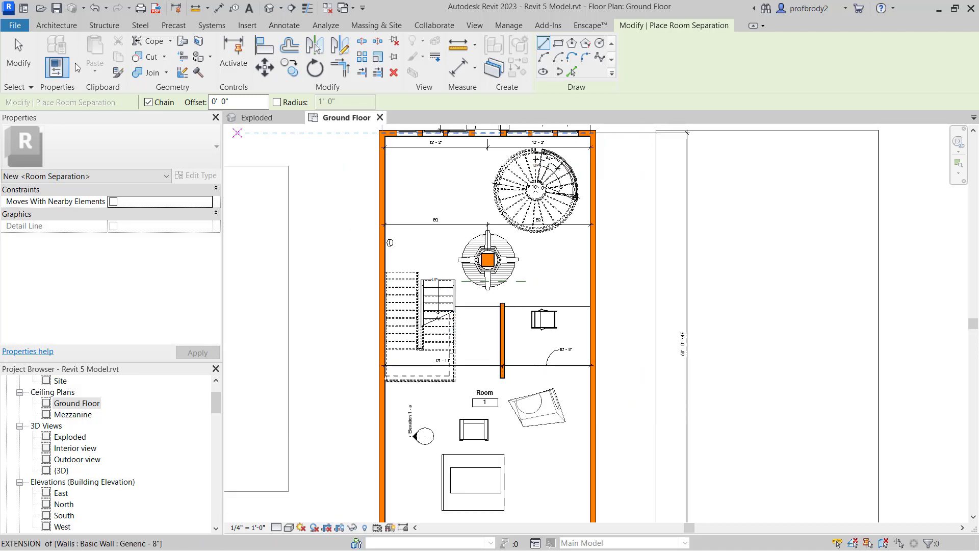
{"action": "left_click", "coordinate": [56, 25]}
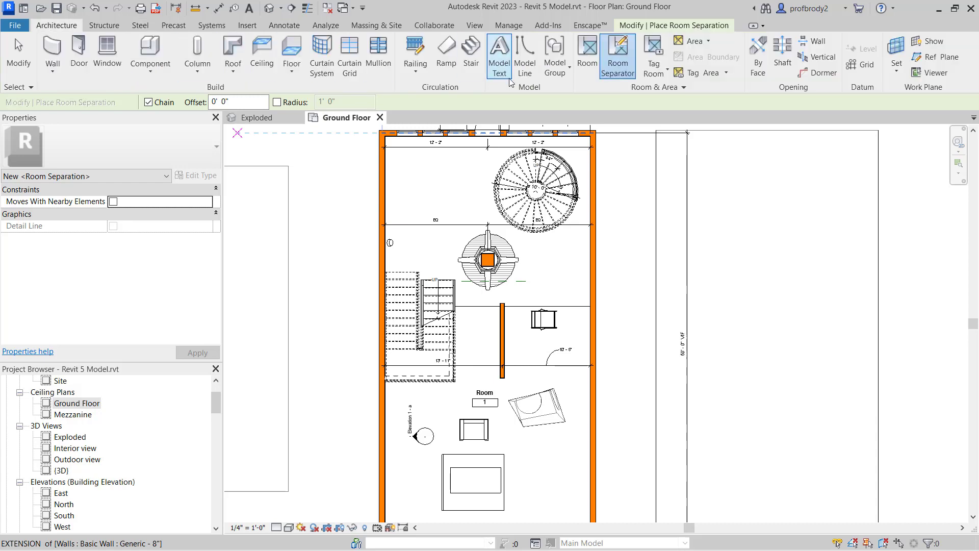
{"action": "left_click", "coordinate": [587, 59]}
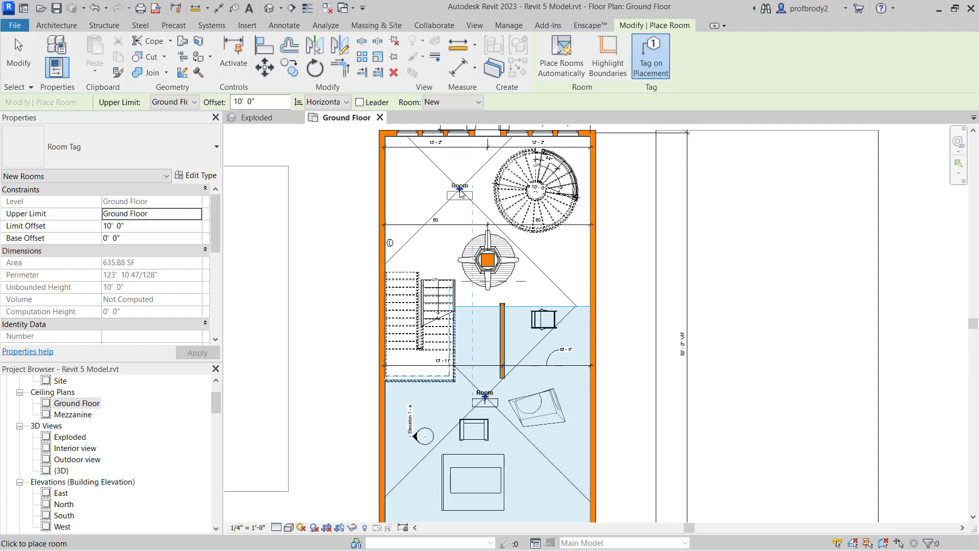
{"action": "left_click", "coordinate": [460, 191]}
{"action": "left_click", "coordinate": [18, 54]}
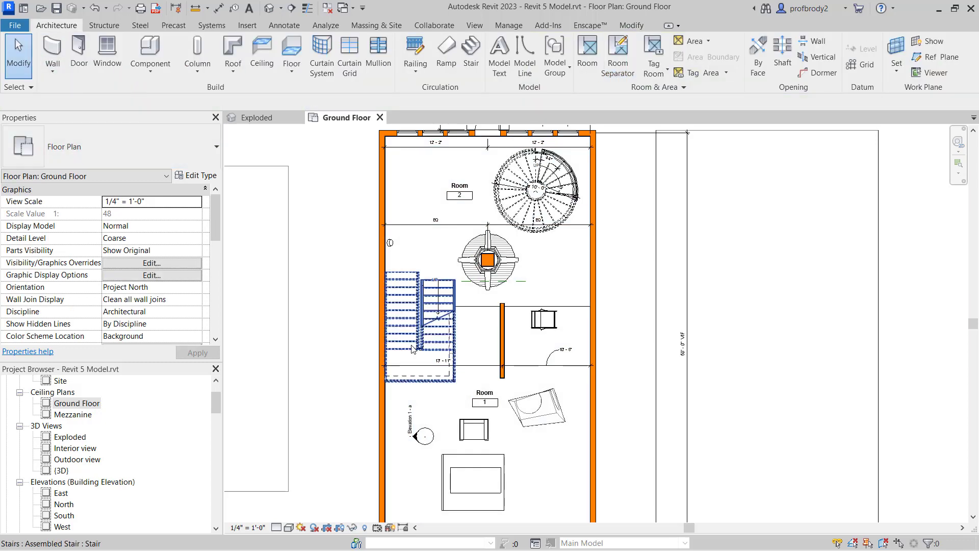
- Rename room 1 as Front and change its tag to the Room Tag With Area type
{"action": "scroll", "coordinate": [487, 403], "scroll_direction": "up", "scroll_amount": 5}
{"action": "left_click", "coordinate": [471, 374]}
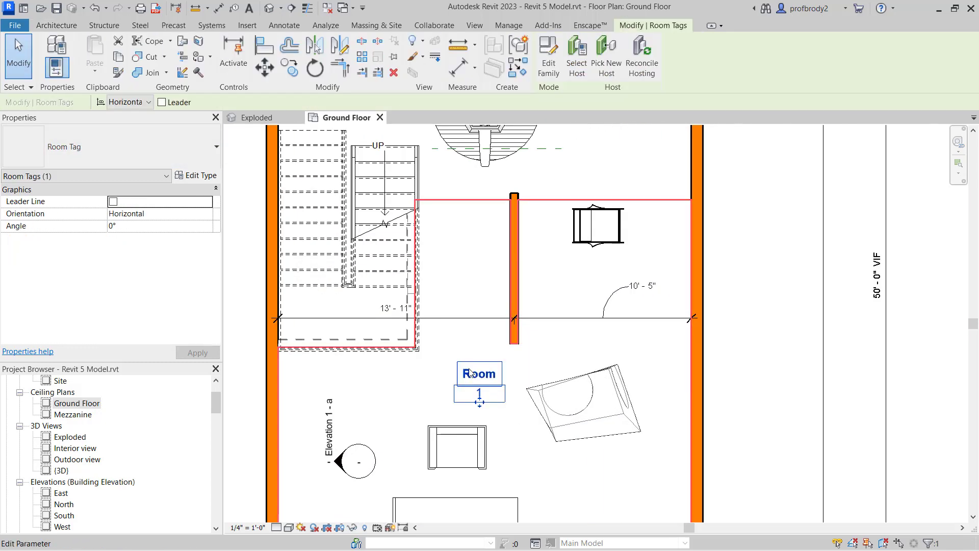
{"action": "left_click", "coordinate": [470, 373]}
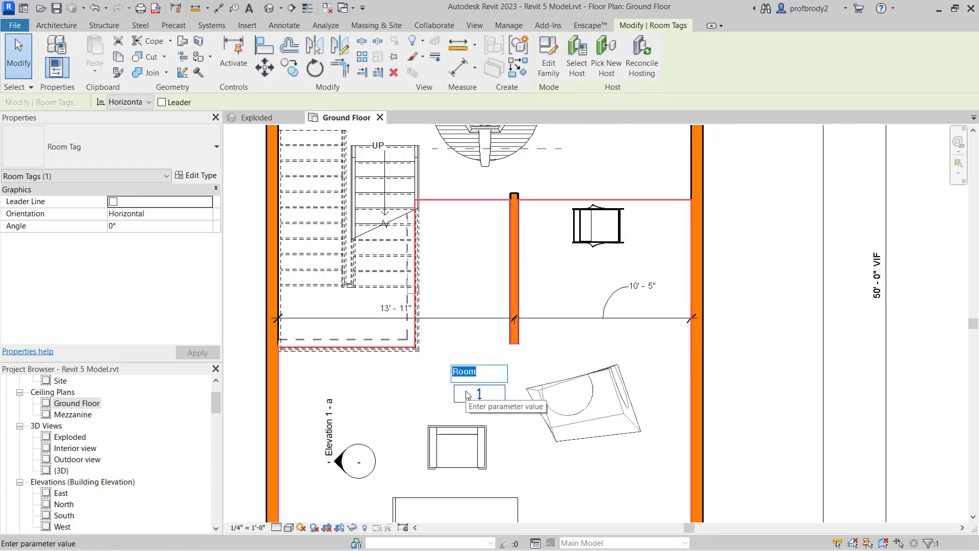
{"action": "type", "text": "Front"}
{"action": "key", "text": "Return"}
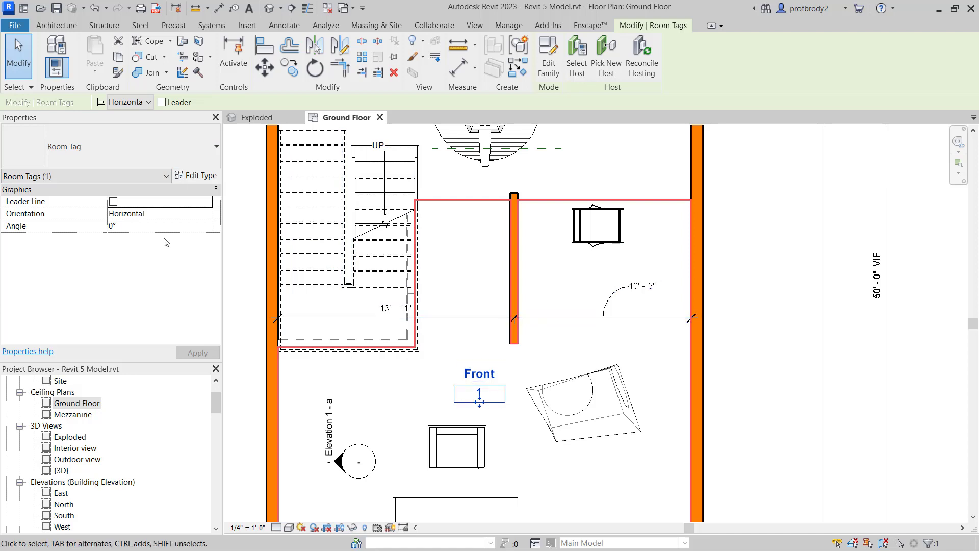
{"action": "left_click", "coordinate": [198, 151]}
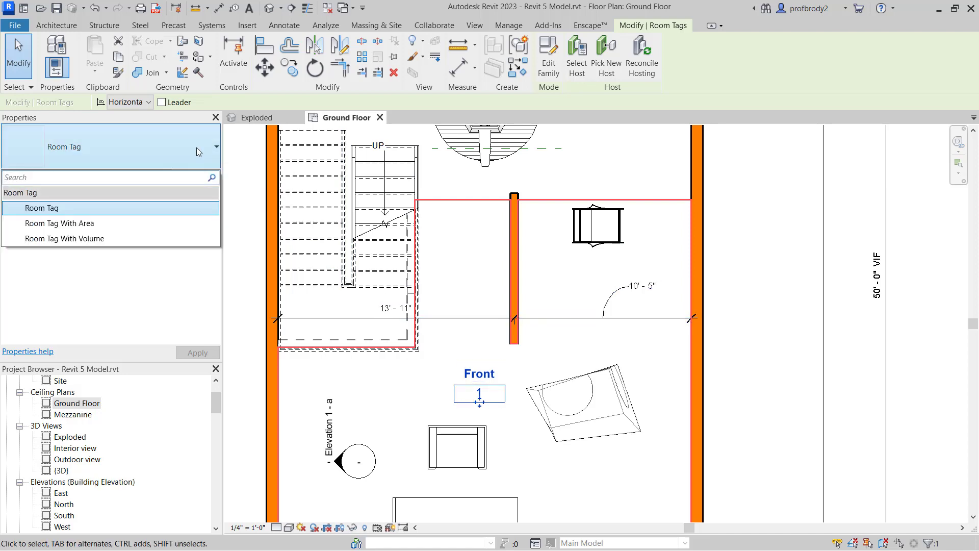
{"action": "left_click", "coordinate": [115, 225]}
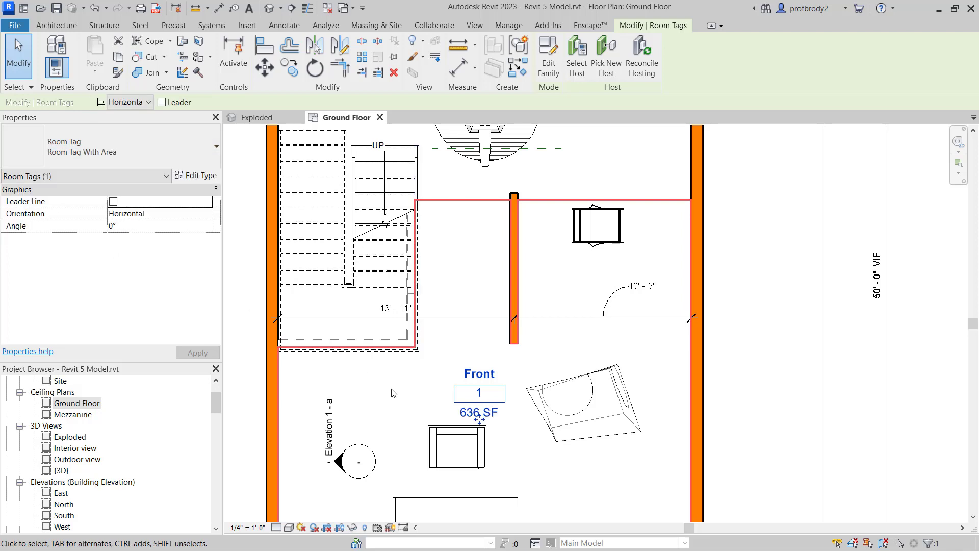
- Change the tag of room 2 beside the spiral stair to Room Tag With Area and rename the room as Back
{"action": "scroll", "coordinate": [399, 392], "scroll_direction": "down", "scroll_amount": 1}
{"action": "scroll", "coordinate": [423, 401], "scroll_direction": "down", "scroll_amount": 2}
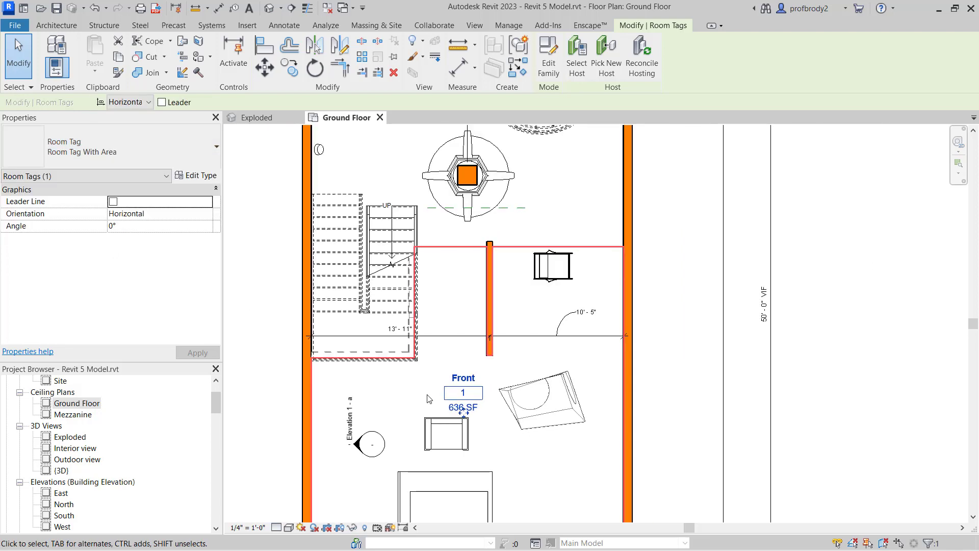
{"action": "middle_click_drag", "start_coordinate": [395, 217], "coordinate": [416, 330]}
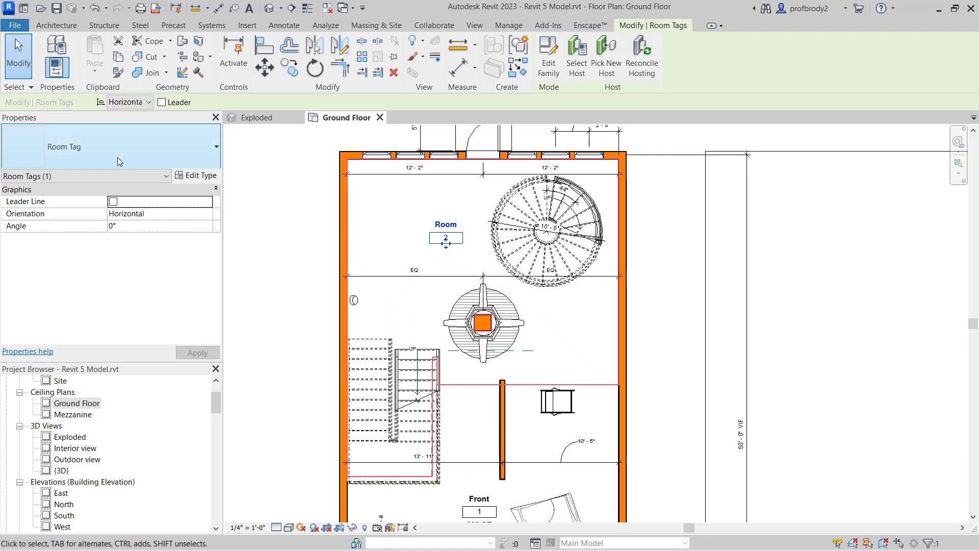
{"action": "left_click", "coordinate": [118, 157]}
{"action": "left_click", "coordinate": [102, 223]}
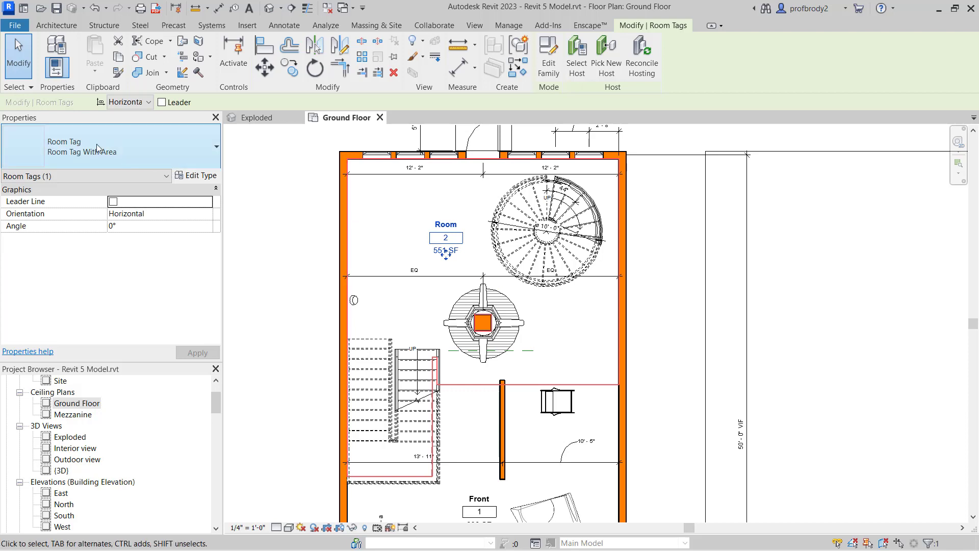
{"action": "left_click", "coordinate": [445, 222]}
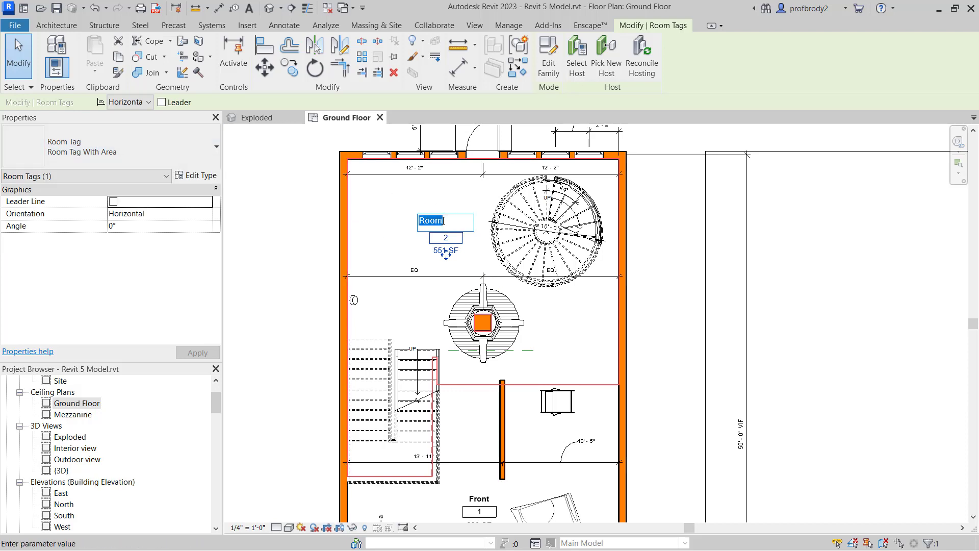
{"action": "type", "text": "Back"}
{"action": "left_click", "coordinate": [310, 246]}
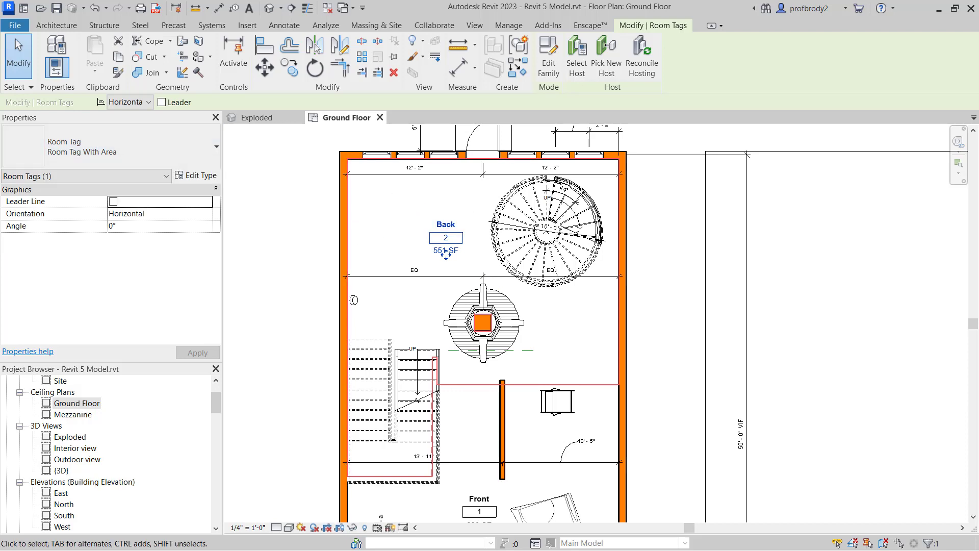
{"action": "key", "text": "Escape"}
- Place a color fill legend to the left of the building, using the Rooms space type and the Name color scheme
{"action": "scroll", "coordinate": [604, 197], "scroll_direction": "down", "scroll_amount": 3}
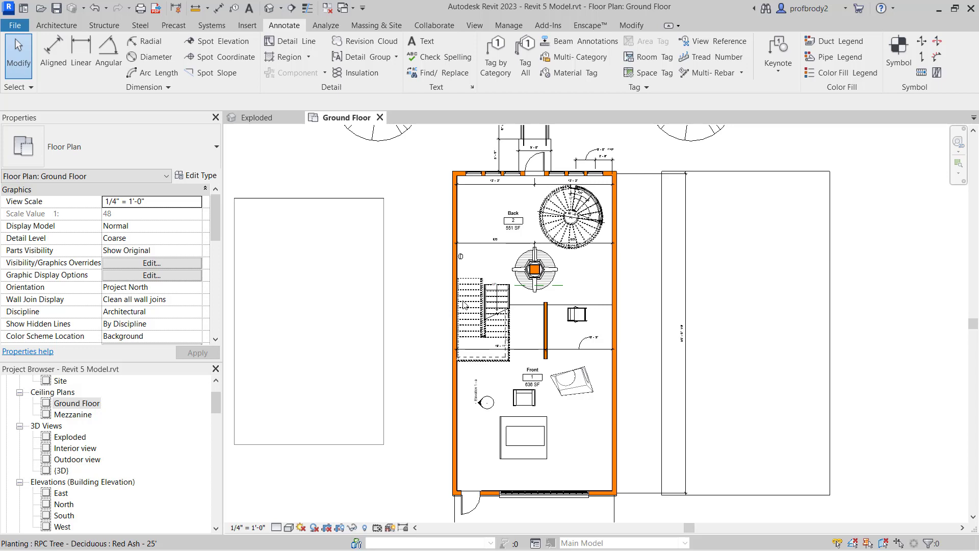
{"action": "left_click", "coordinate": [822, 75]}
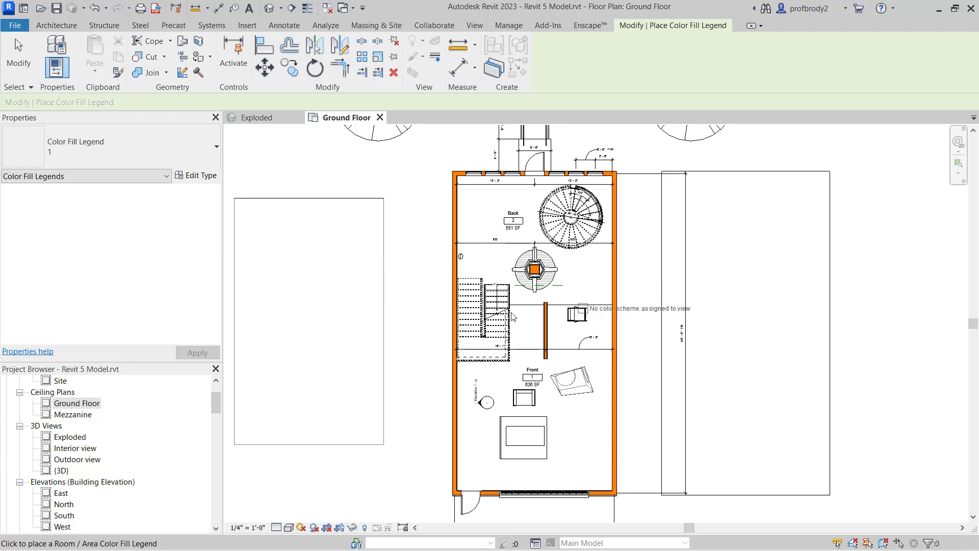
{"action": "left_click", "coordinate": [391, 279]}
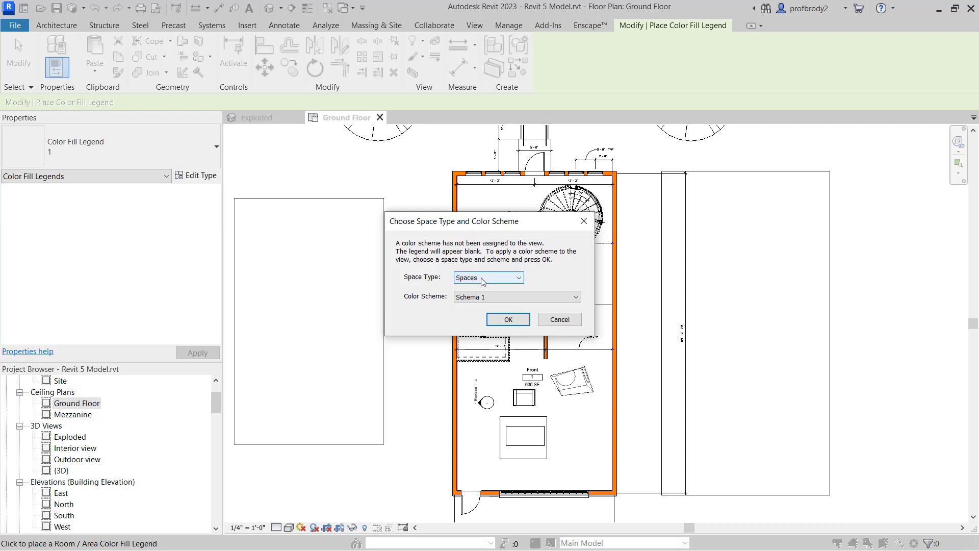
{"action": "left_click", "coordinate": [504, 280]}
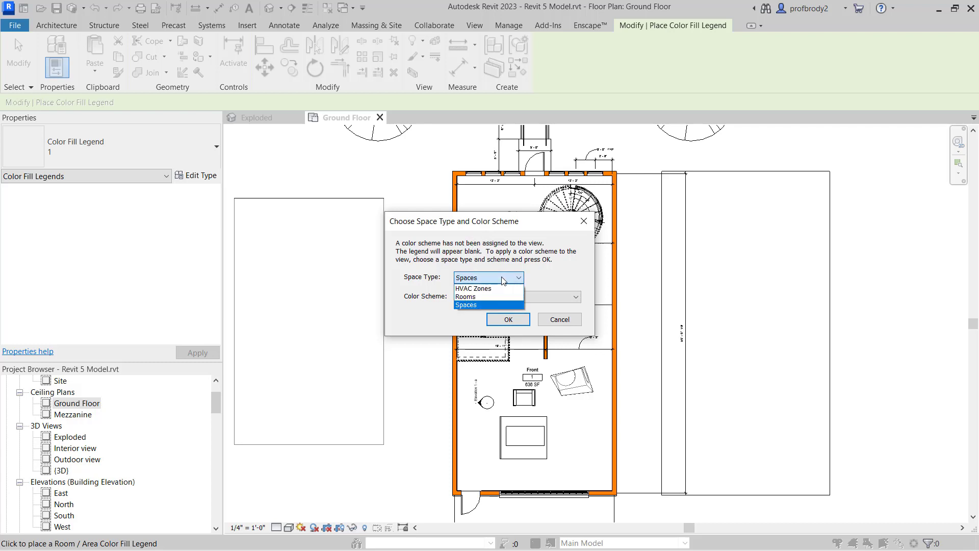
{"action": "left_click", "coordinate": [482, 297]}
{"action": "left_click", "coordinate": [482, 299]}
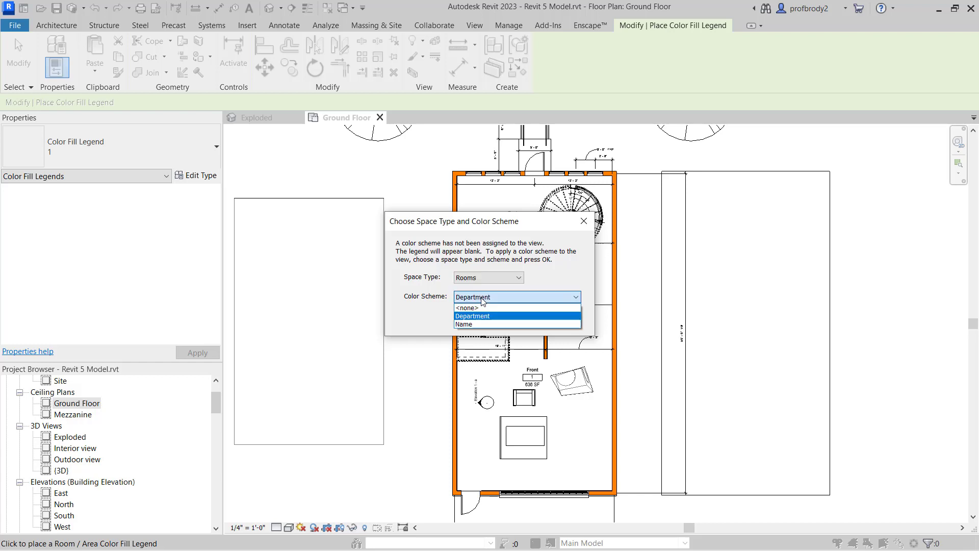
{"action": "left_click", "coordinate": [478, 326]}
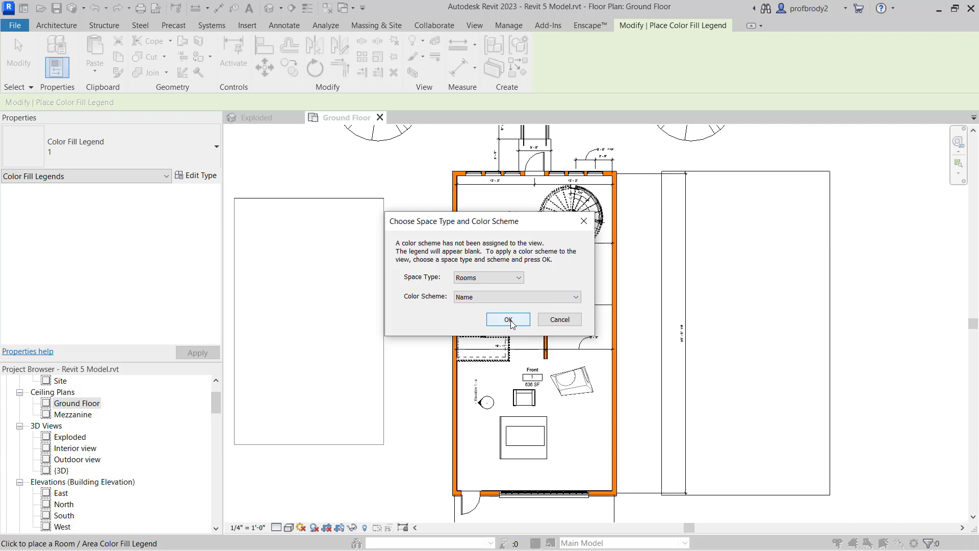
{"action": "left_click", "coordinate": [509, 319]}
- Edit the room legend's color scheme and set the Back room's color to yellow, RGB 255-255-128
{"action": "scroll", "coordinate": [414, 314], "scroll_direction": "up", "scroll_amount": 1}
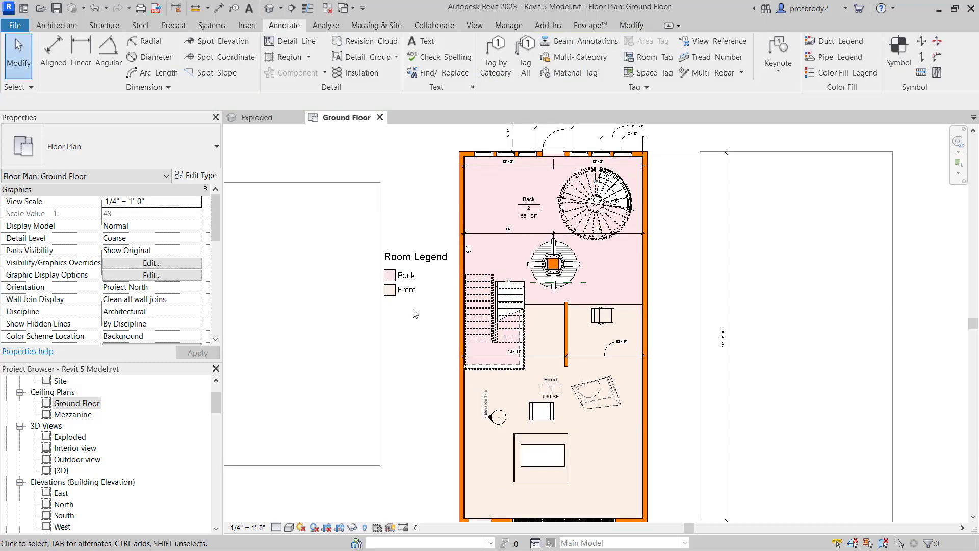
{"action": "scroll", "coordinate": [414, 314], "scroll_direction": "up", "scroll_amount": 3}
{"action": "middle_click_drag", "start_coordinate": [442, 328], "coordinate": [456, 446]}
{"action": "scroll", "coordinate": [454, 491], "scroll_direction": "up", "scroll_amount": 1}
{"action": "middle_click_drag", "start_coordinate": [454, 492], "coordinate": [481, 442]}
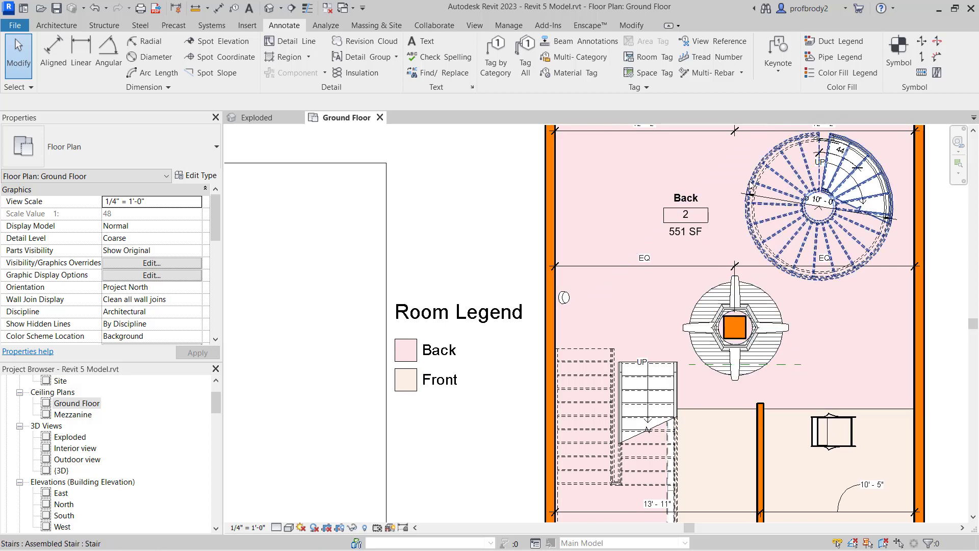
{"action": "left_click", "coordinate": [442, 356]}
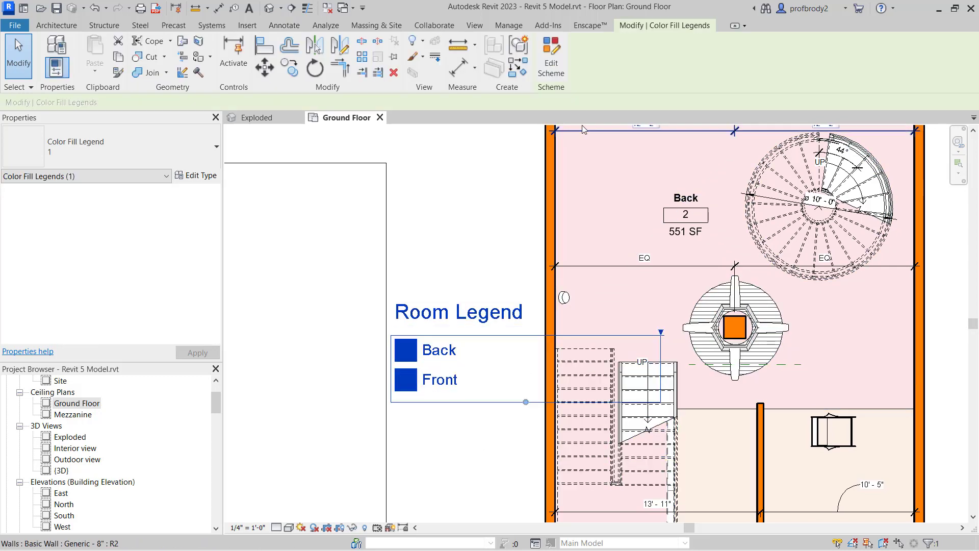
{"action": "left_click", "coordinate": [551, 59]}
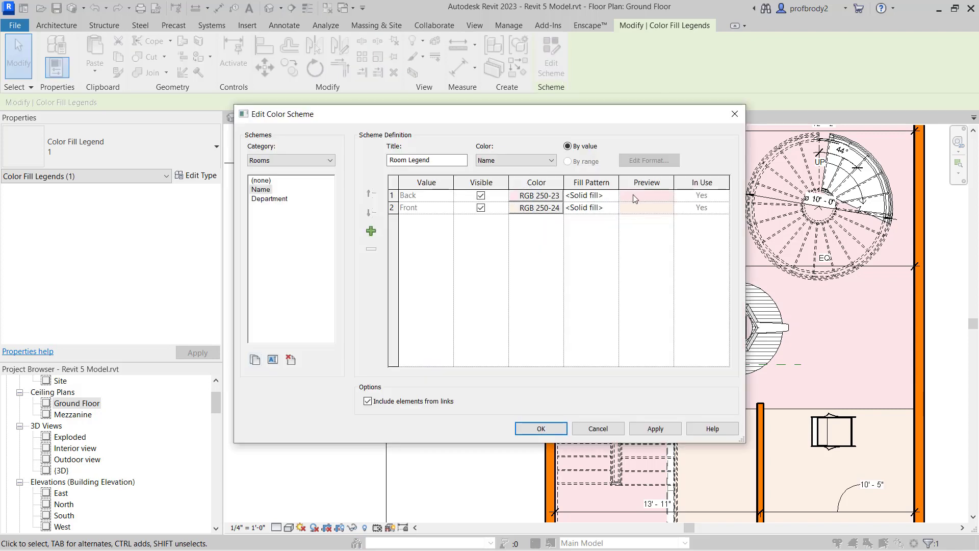
{"action": "left_click", "coordinate": [553, 195]}
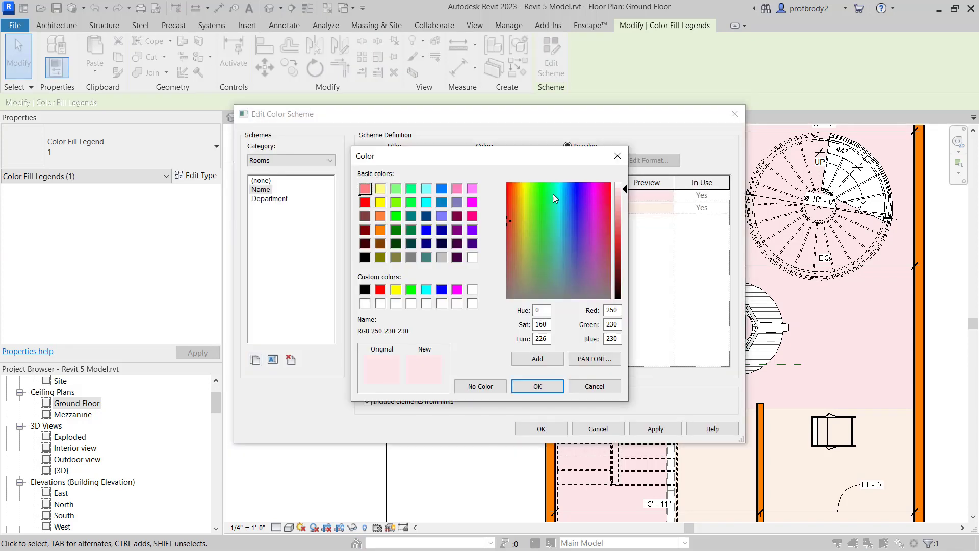
{"action": "left_click", "coordinate": [380, 188]}
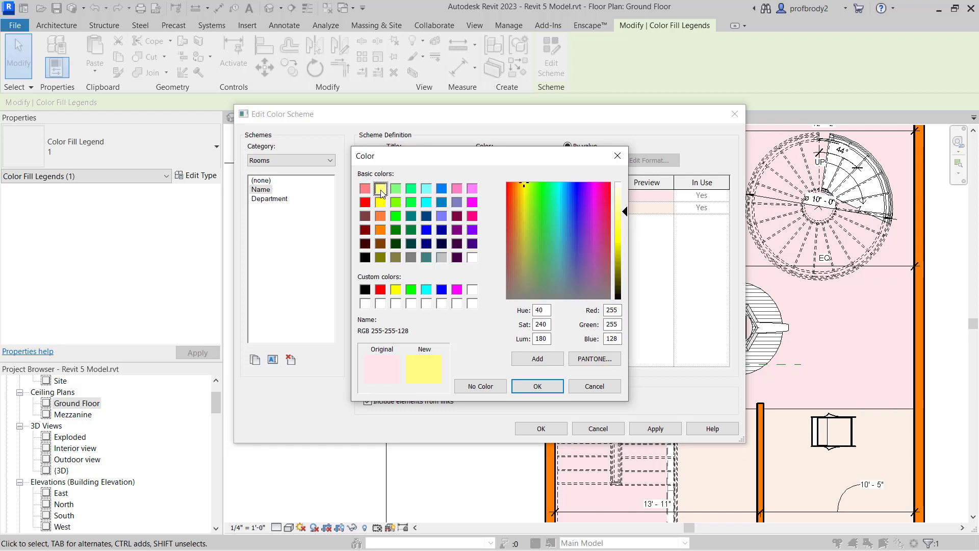
{"action": "left_click", "coordinate": [556, 387]}
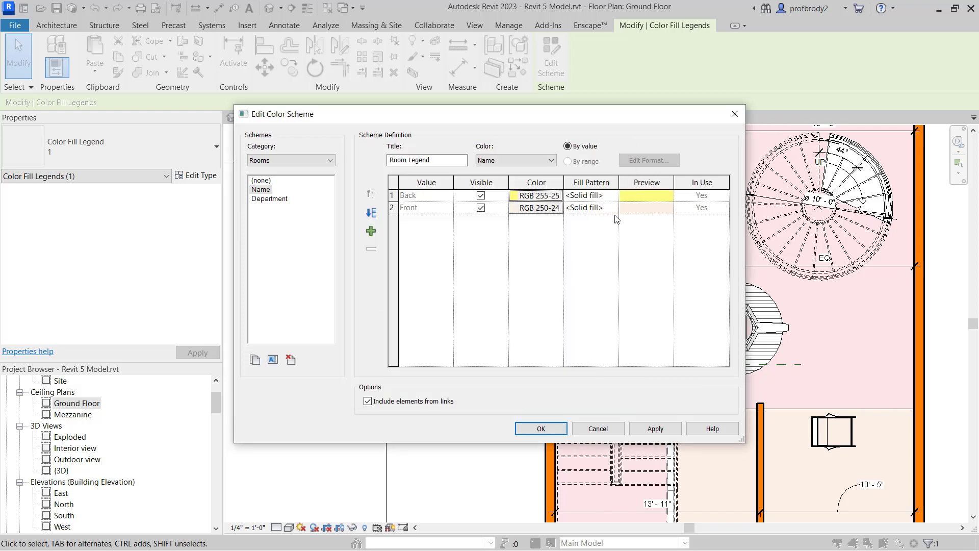
- Set the Front room's color to green, RGB 128-255-128, and apply the color scheme to the plan
{"action": "left_click", "coordinate": [531, 210]}
{"action": "left_click", "coordinate": [396, 189]}
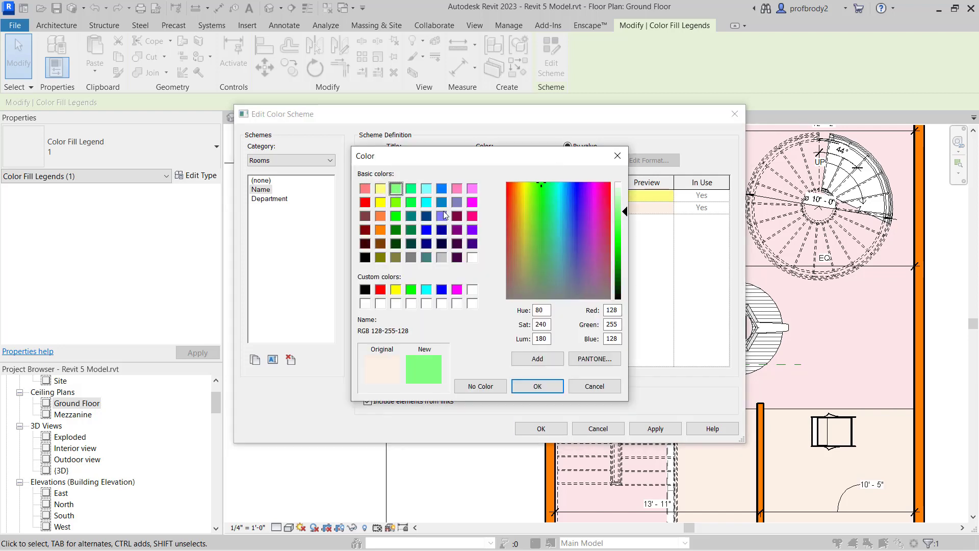
{"action": "left_click", "coordinate": [538, 386]}
{"action": "left_click", "coordinate": [645, 430]}
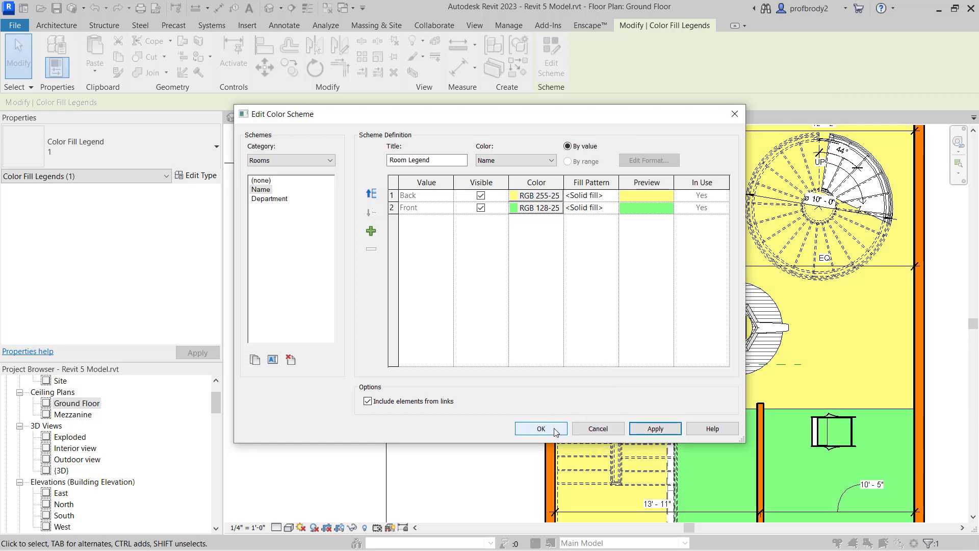
{"action": "left_click", "coordinate": [541, 428]}
{"action": "left_click", "coordinate": [487, 438]}
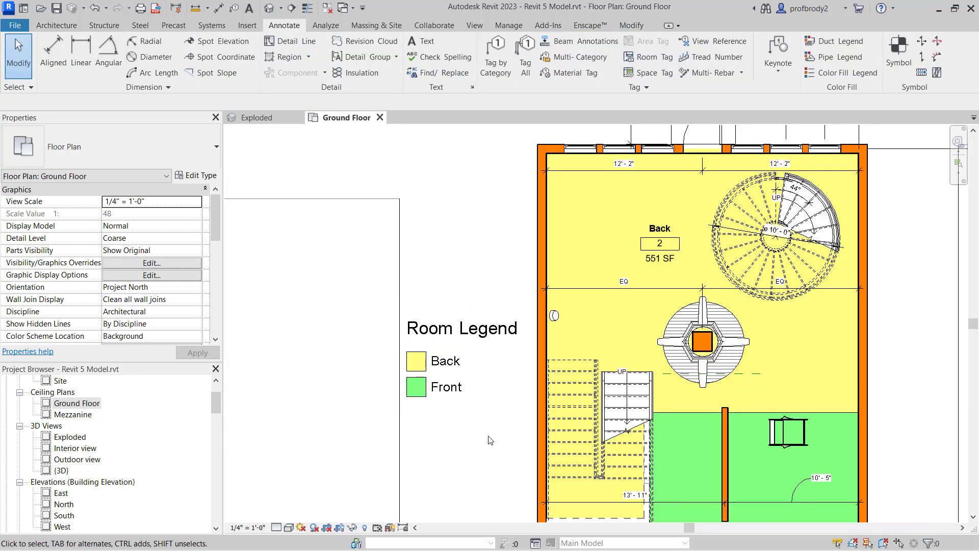
- Move the room separation line between the stair and the short interior wall about 2' down the plan
{"action": "scroll", "coordinate": [488, 439], "scroll_direction": "down", "scroll_amount": 1}
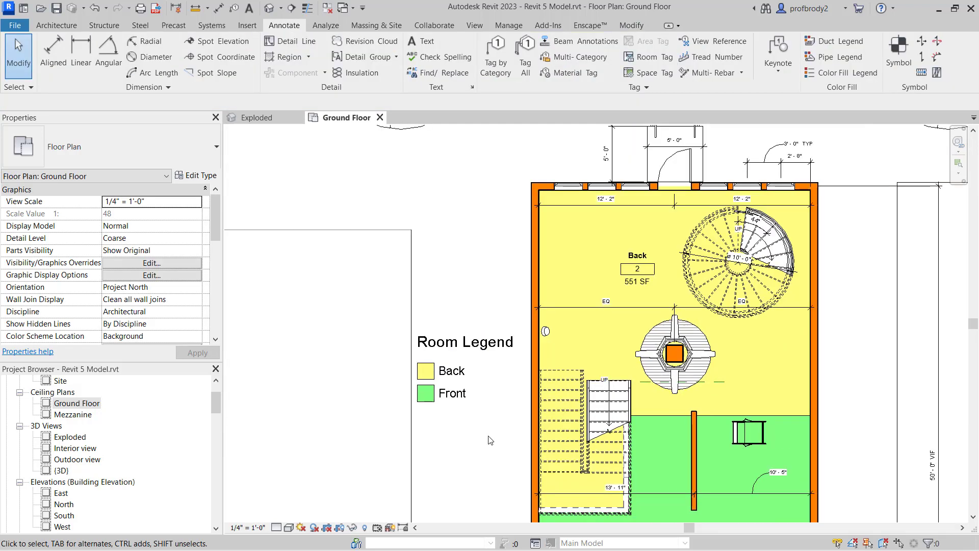
{"action": "scroll", "coordinate": [518, 342], "scroll_direction": "down", "scroll_amount": 3}
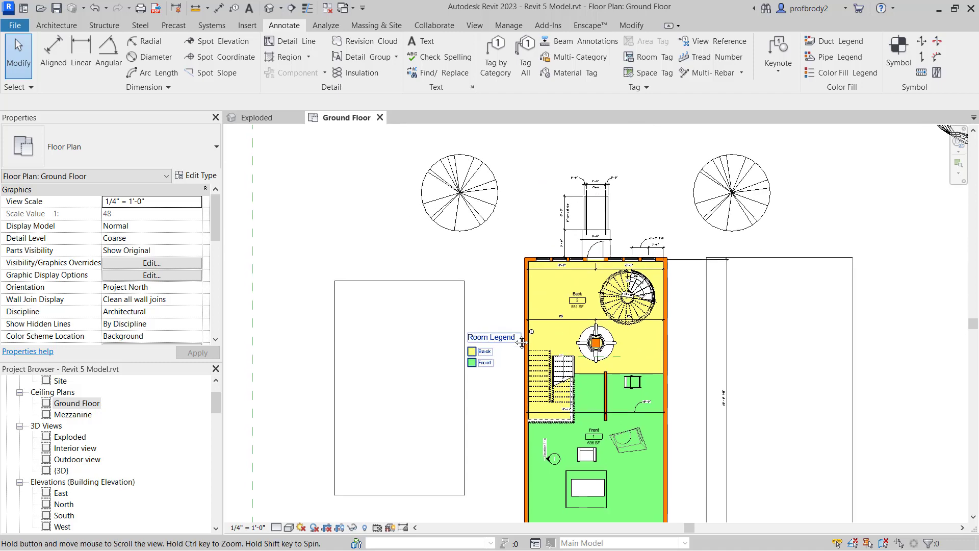
{"action": "middle_click_drag", "start_coordinate": [522, 343], "coordinate": [533, 293]}
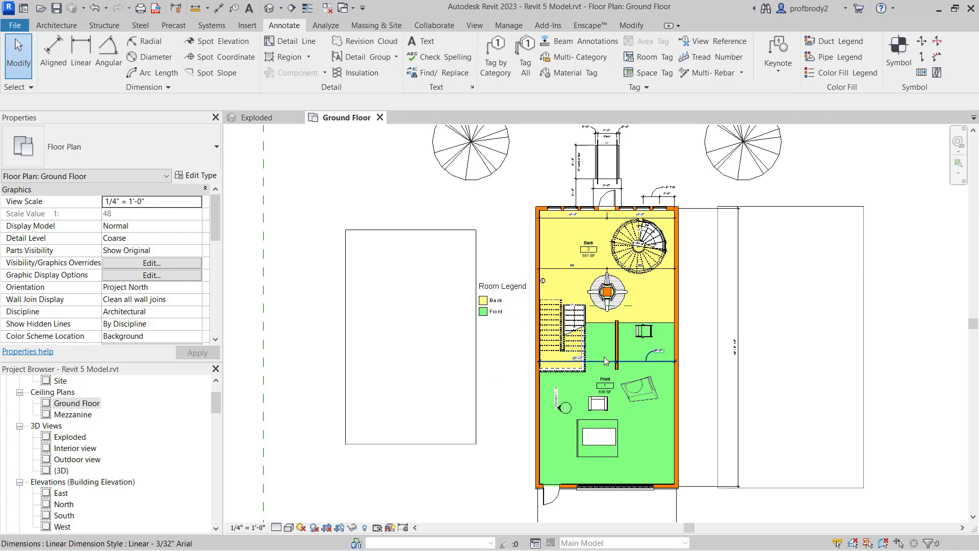
{"action": "left_click", "coordinate": [605, 330]}
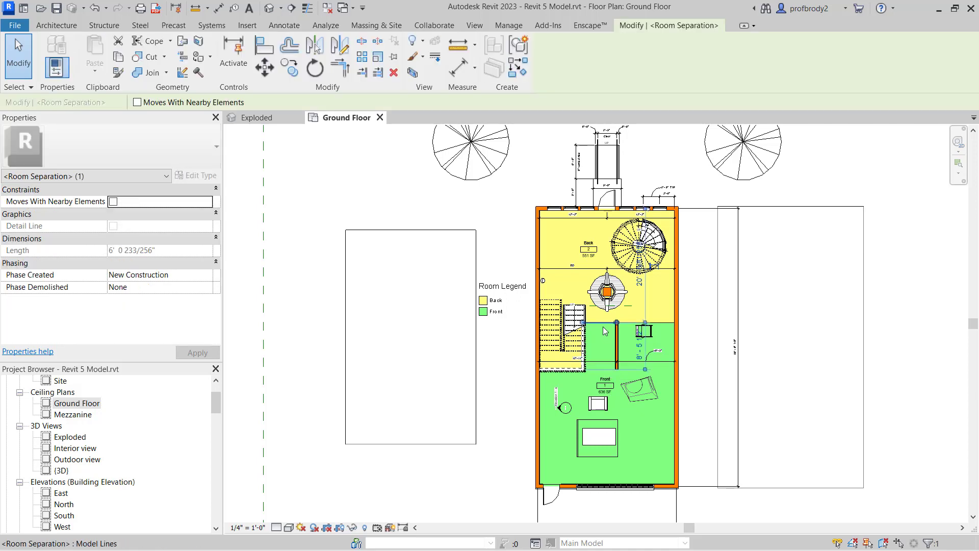
{"action": "left_click_drag", "start_coordinate": [603, 325], "coordinate": [605, 336]}
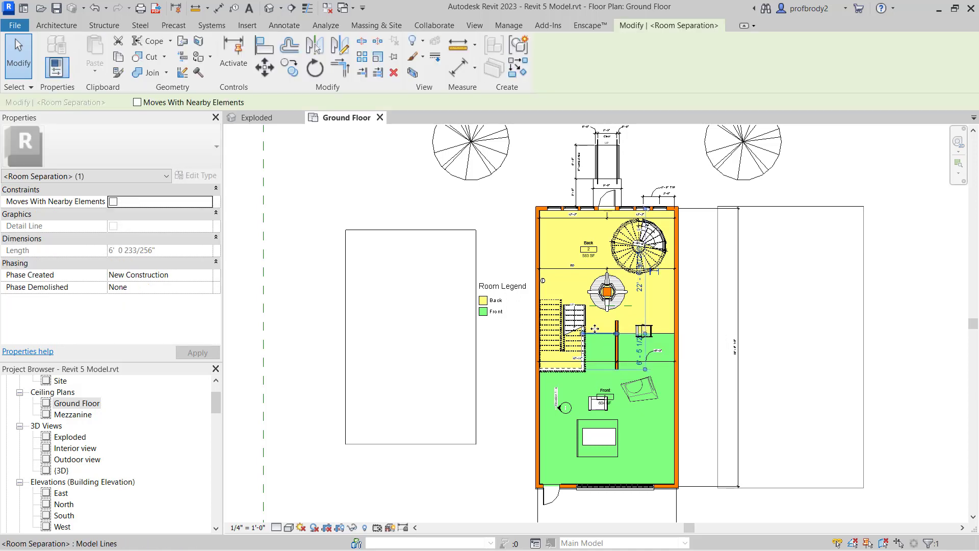
{"action": "left_click", "coordinate": [502, 356]}
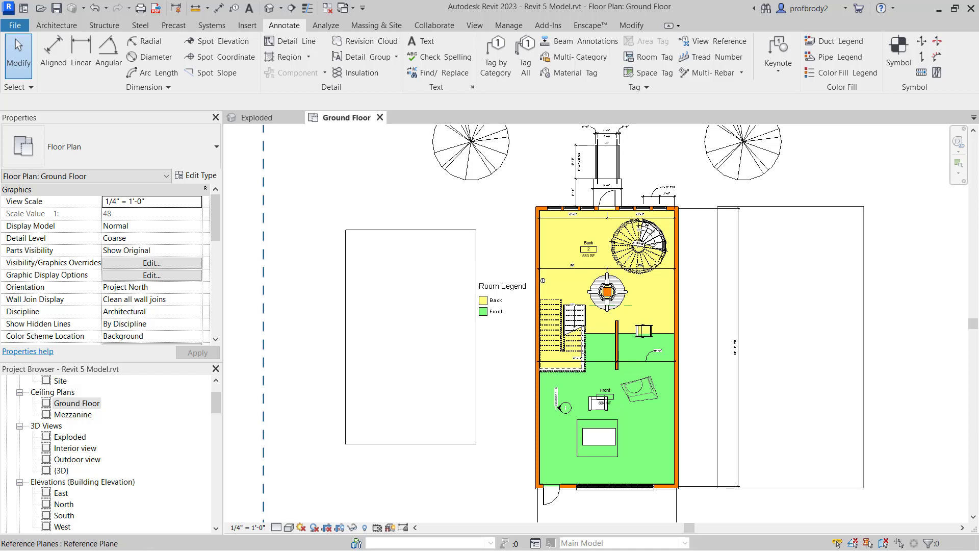
- Undo the separation line moves, the color scheme edit and the color fill legend placement
{"action": "key", "text": "ctrl+z"}
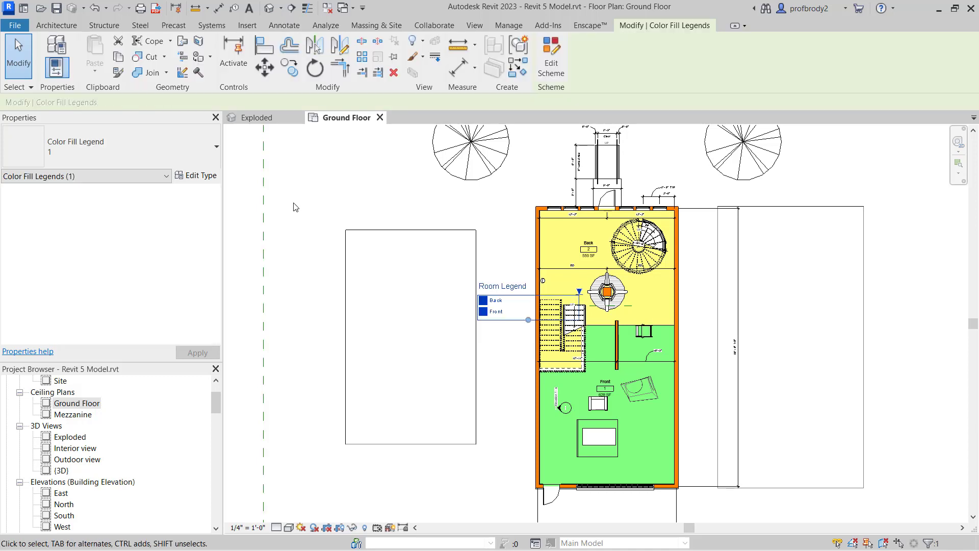
{"action": "left_click", "coordinate": [107, 8]}
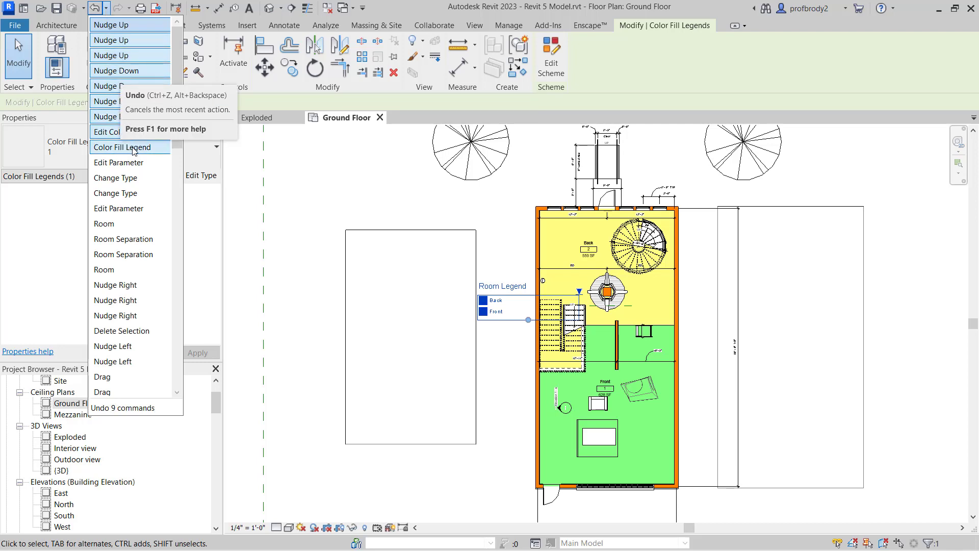
{"action": "left_click", "coordinate": [113, 153]}
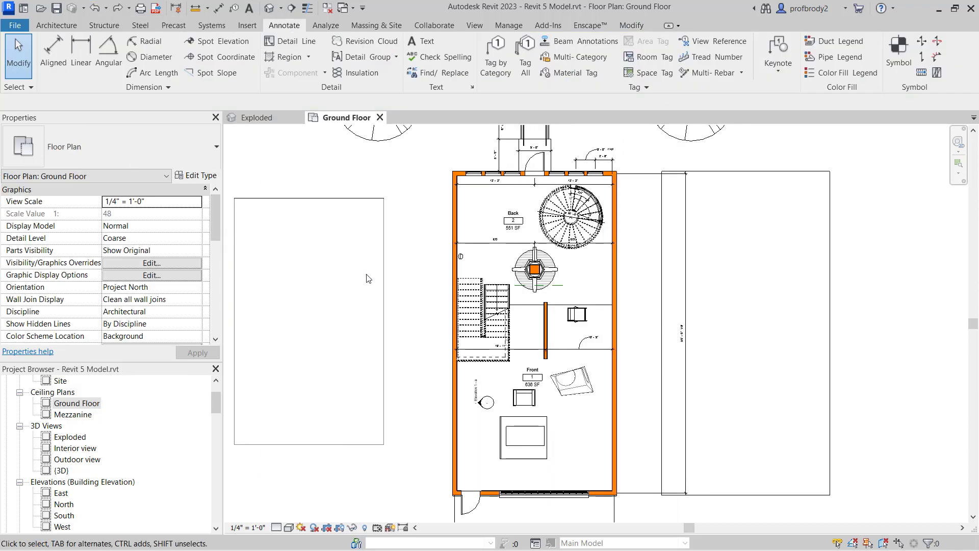
- Open the Mezzanine floor plan and bring the area around the spiral stair into view
{"action": "left_click", "coordinate": [74, 416]}
{"action": "scroll", "coordinate": [61, 386], "scroll_direction": "up", "scroll_amount": 1}
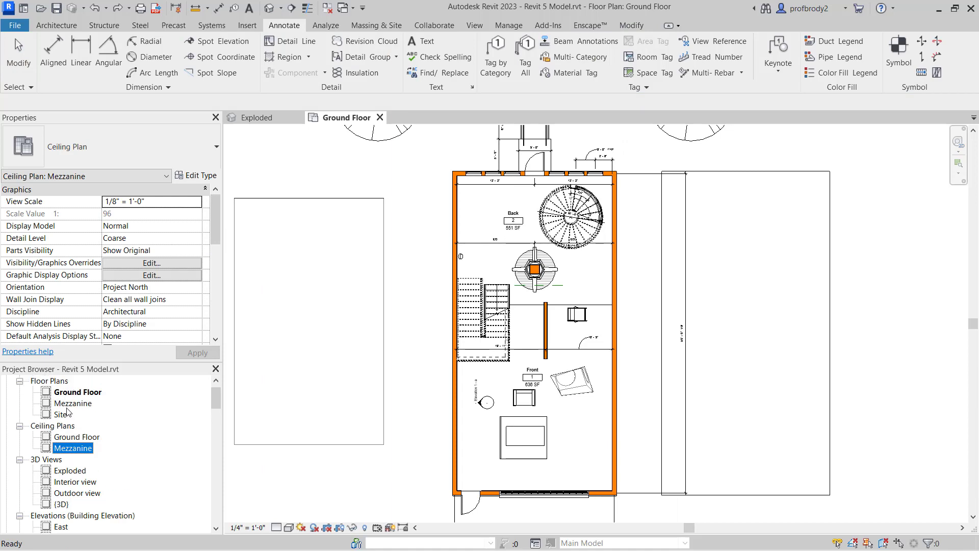
{"action": "double_click", "coordinate": [73, 403]}
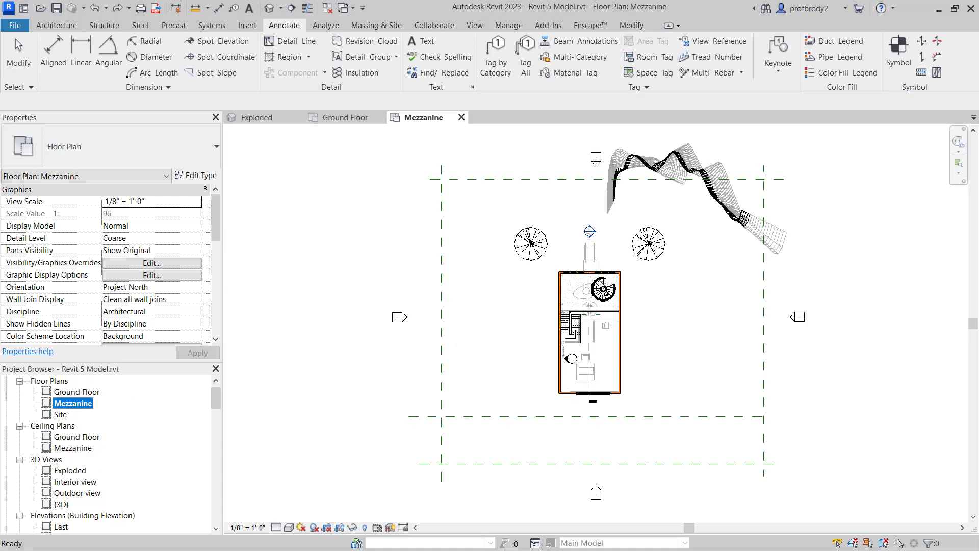
{"action": "scroll", "coordinate": [561, 294], "scroll_direction": "up", "scroll_amount": 6}
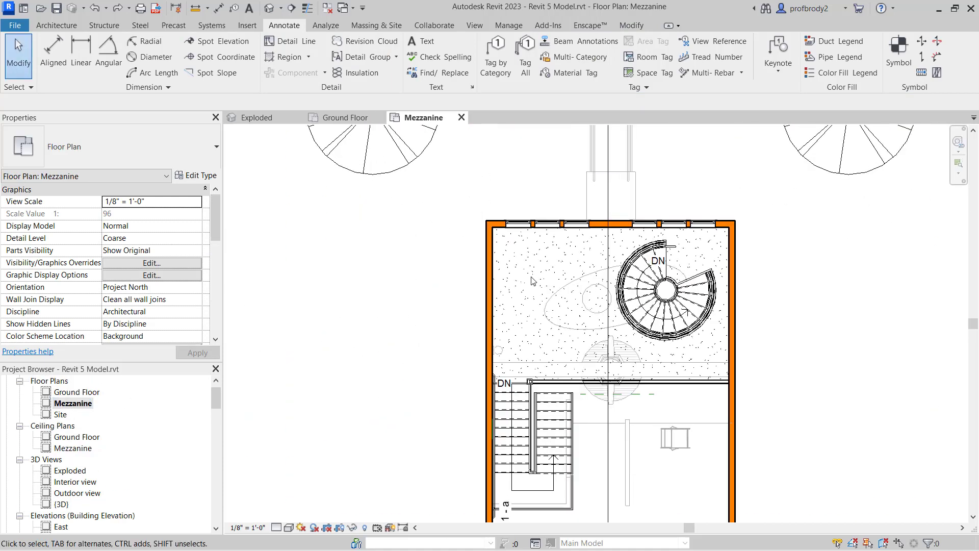
- Place a tagged room on the Mezzanine plan, in the stippled floor area beside the spiral stair
{"action": "left_click", "coordinate": [56, 24]}
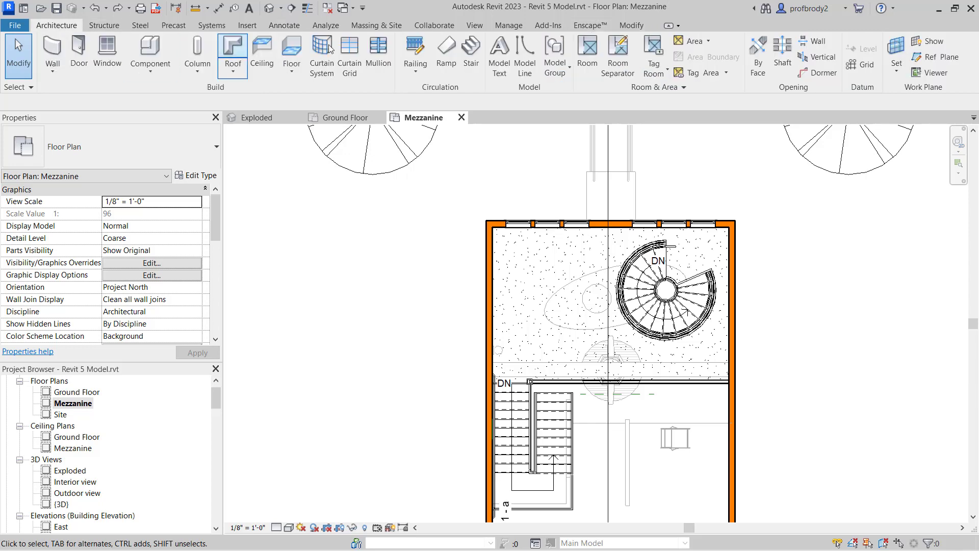
{"action": "left_click", "coordinate": [587, 54]}
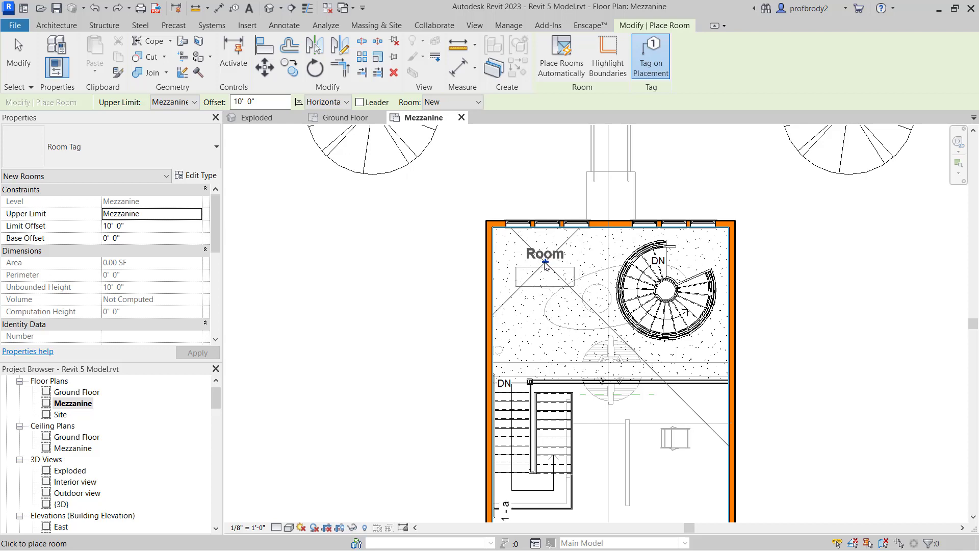
{"action": "left_click", "coordinate": [543, 262]}
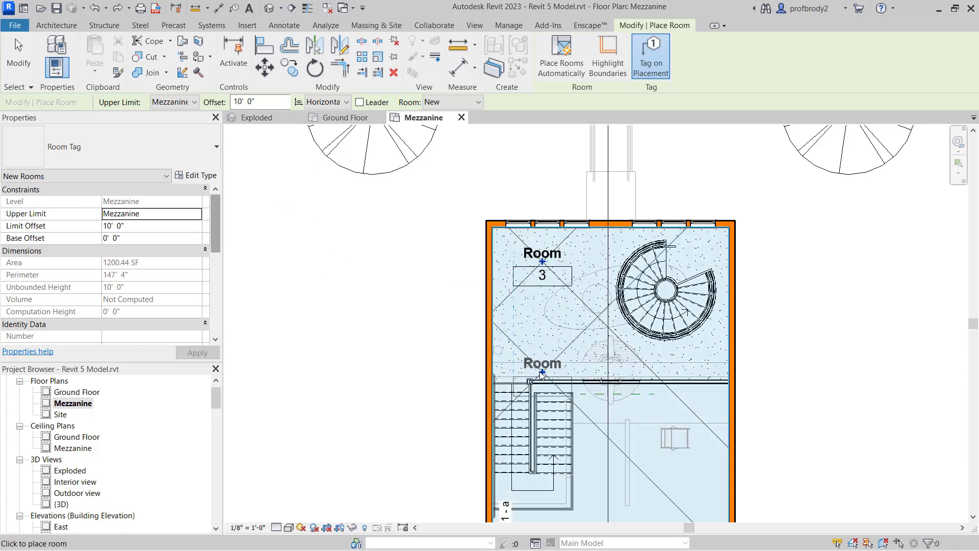
{"action": "scroll", "coordinate": [514, 373], "scroll_direction": "down", "scroll_amount": 1}
{"action": "middle_click_drag", "start_coordinate": [513, 363], "coordinate": [533, 381]}
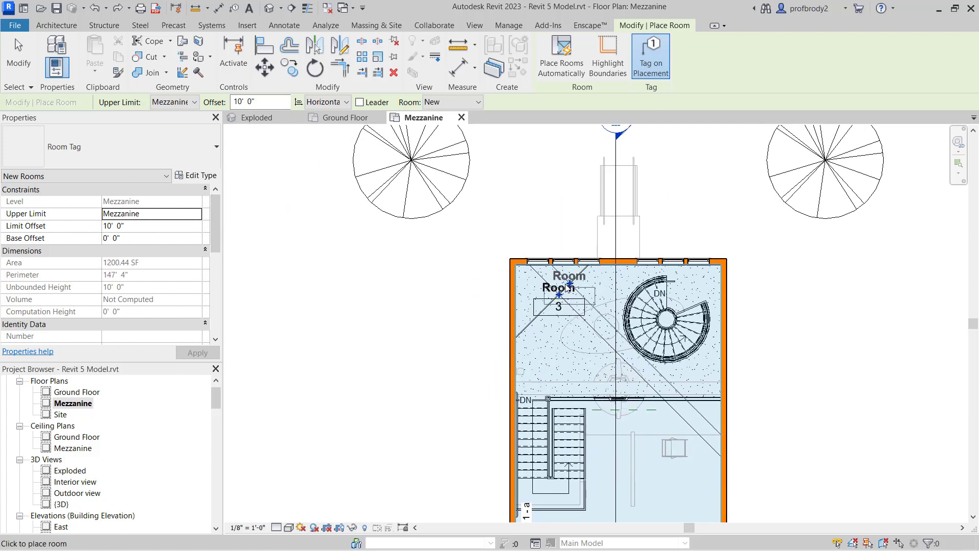
{"action": "left_click", "coordinate": [19, 56]}
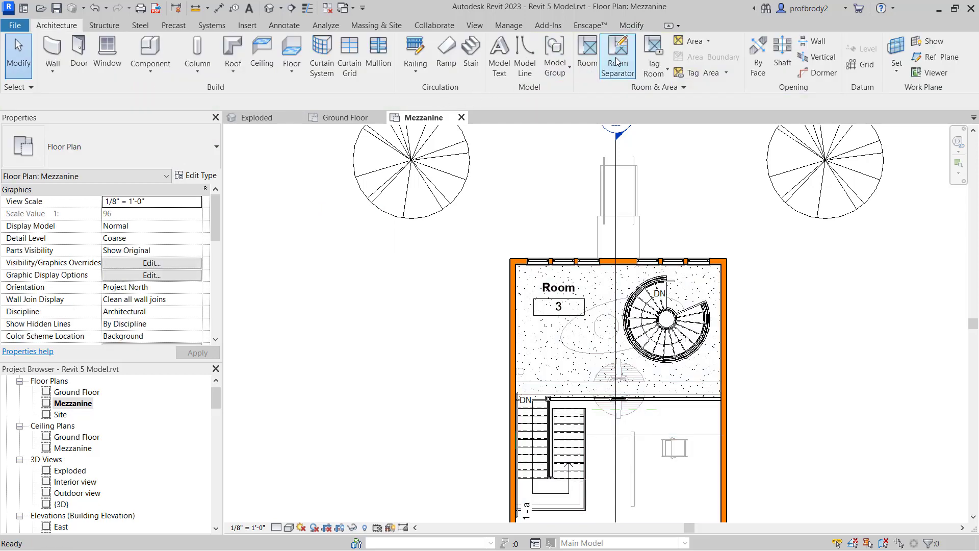
- Add a room separation line from the straight stair's top edge and extend it along the railing to both side walls
{"action": "left_click", "coordinate": [617, 61]}
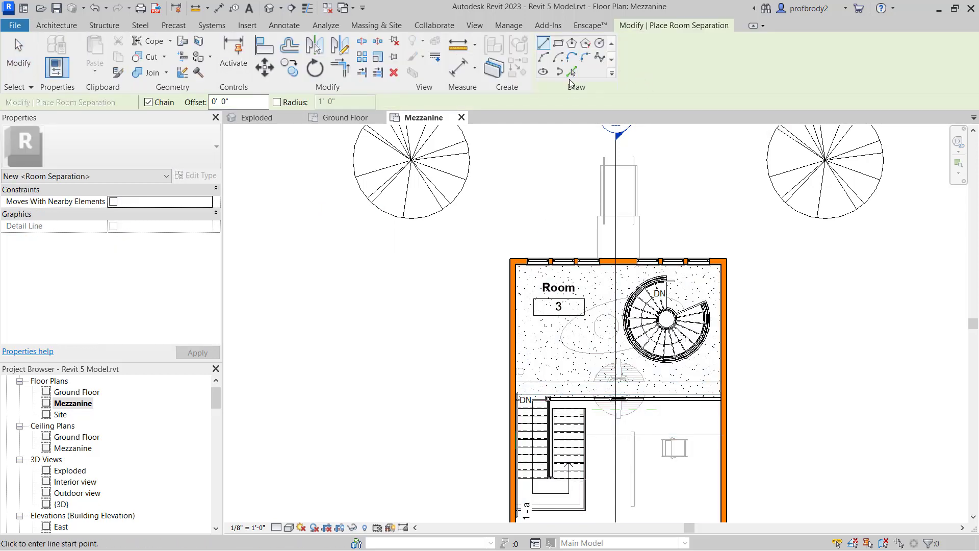
{"action": "left_click", "coordinate": [572, 71]}
{"action": "scroll", "coordinate": [563, 403], "scroll_direction": "up", "scroll_amount": 4}
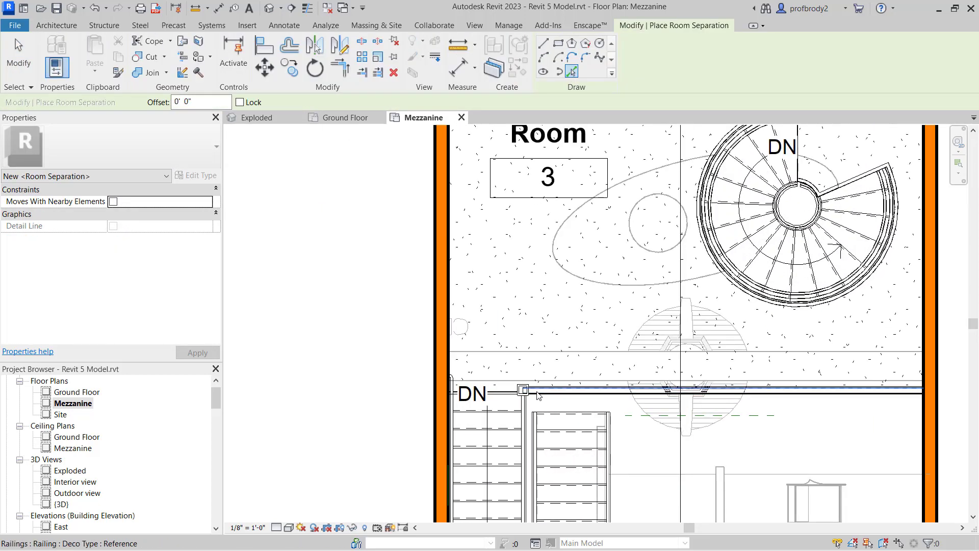
{"action": "left_click", "coordinate": [504, 398]}
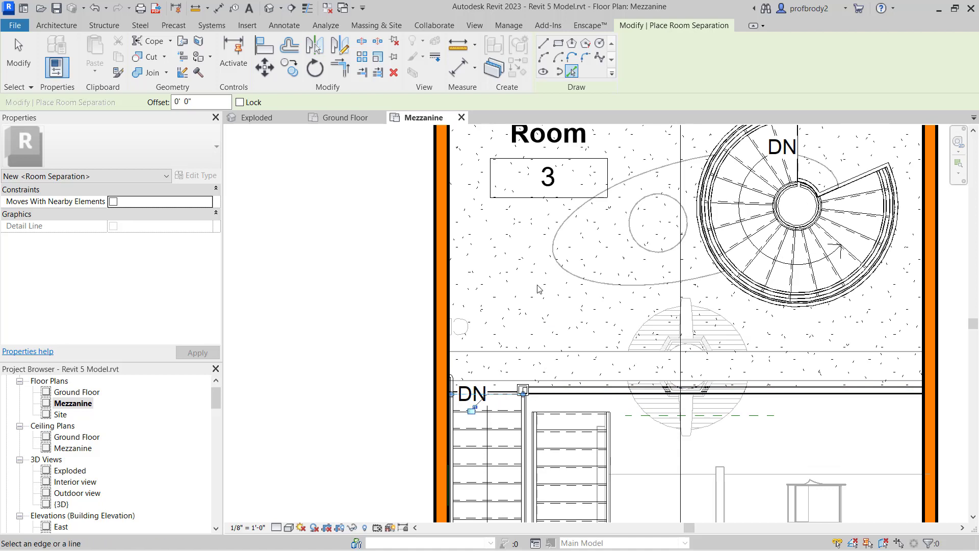
{"action": "left_click_drag", "start_coordinate": [523, 391], "coordinate": [921, 394]}
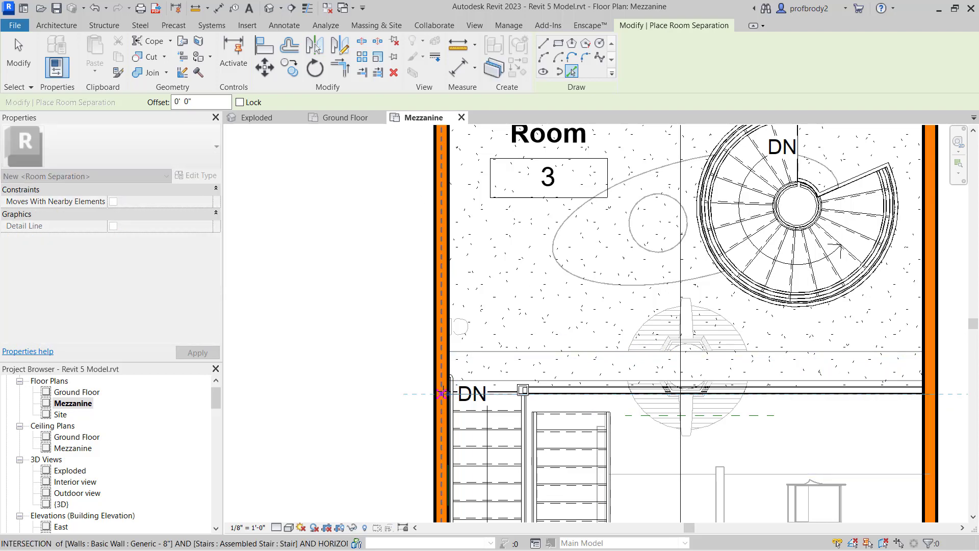
{"action": "scroll", "coordinate": [465, 309], "scroll_direction": "down", "scroll_amount": 1}
{"action": "scroll", "coordinate": [465, 309], "scroll_direction": "down", "scroll_amount": 2}
{"action": "left_click", "coordinate": [19, 56]}
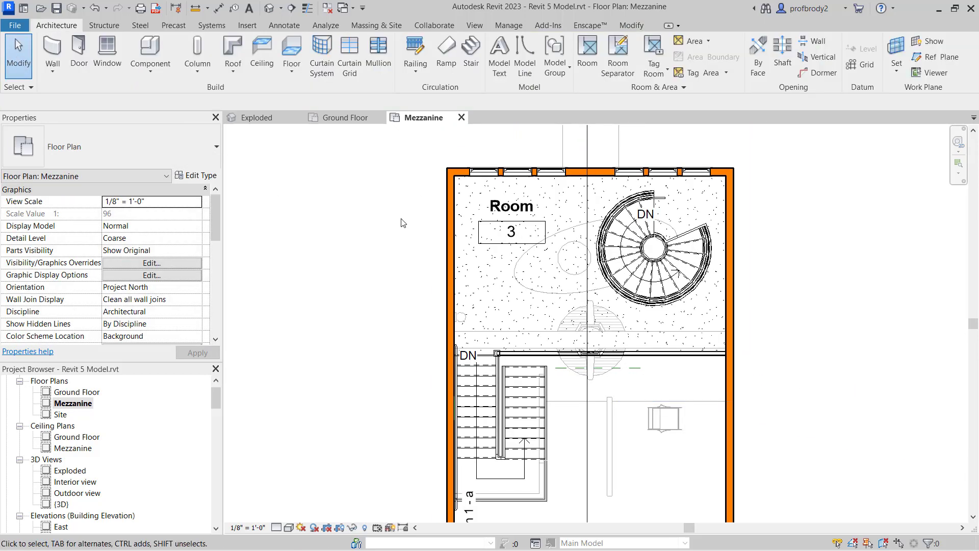
- Name the new room Mezzanine and show its area in the room tag
{"action": "left_click", "coordinate": [498, 243]}
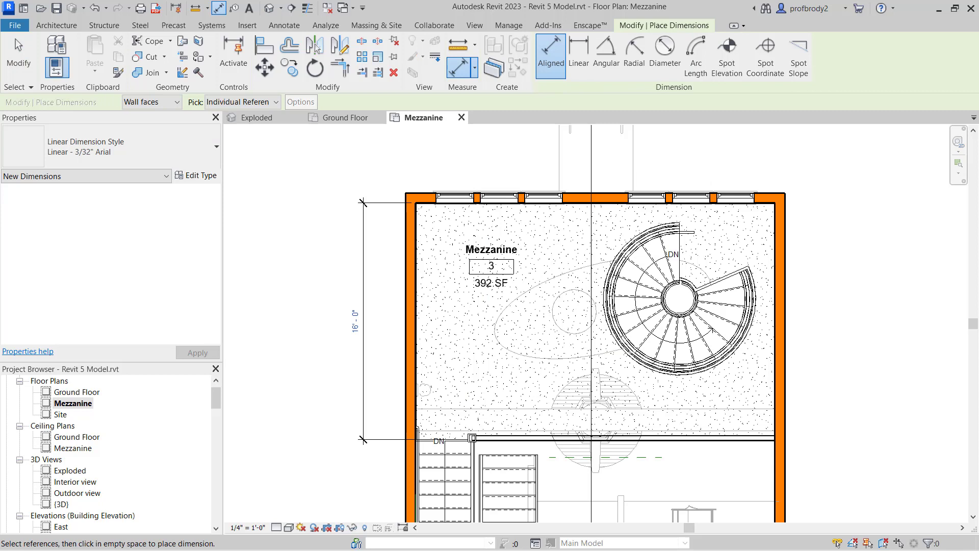
- Examine the mezzanine's room tag, depth dimension and the ground-floor elements showing through the plan, and end the dimension command
{"action": "scroll", "coordinate": [357, 321], "scroll_direction": "down", "scroll_amount": 3}
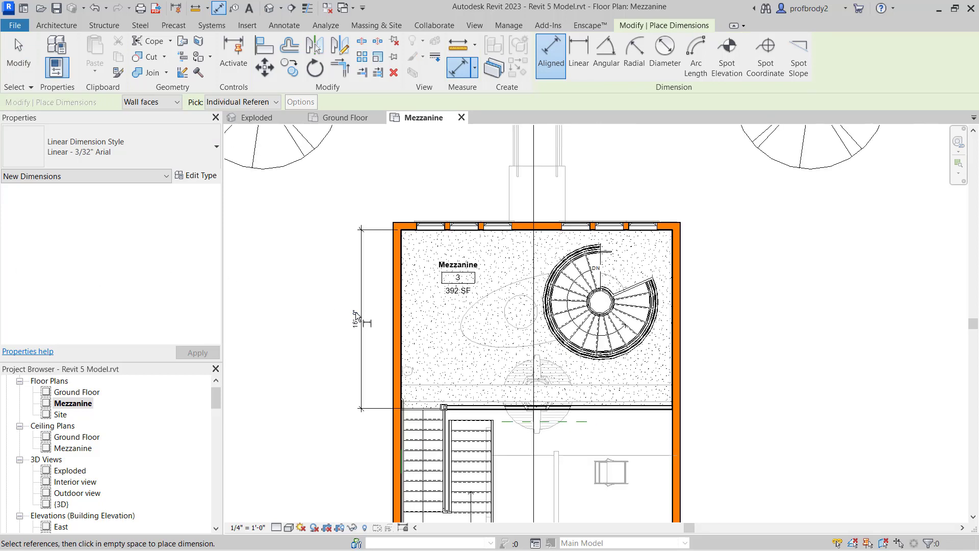
{"action": "scroll", "coordinate": [356, 334], "scroll_direction": "down", "scroll_amount": 5}
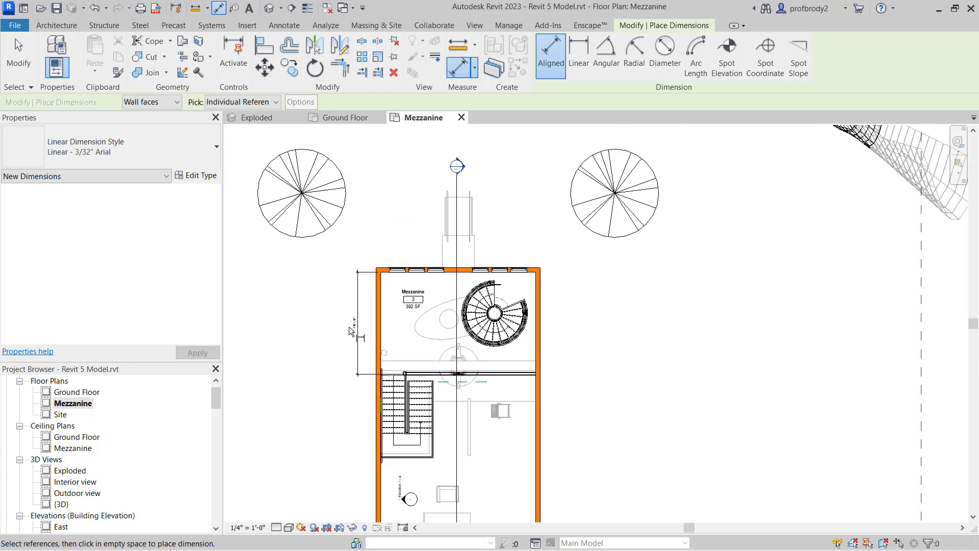
{"action": "scroll", "coordinate": [403, 462], "scroll_direction": "up", "scroll_amount": 2}
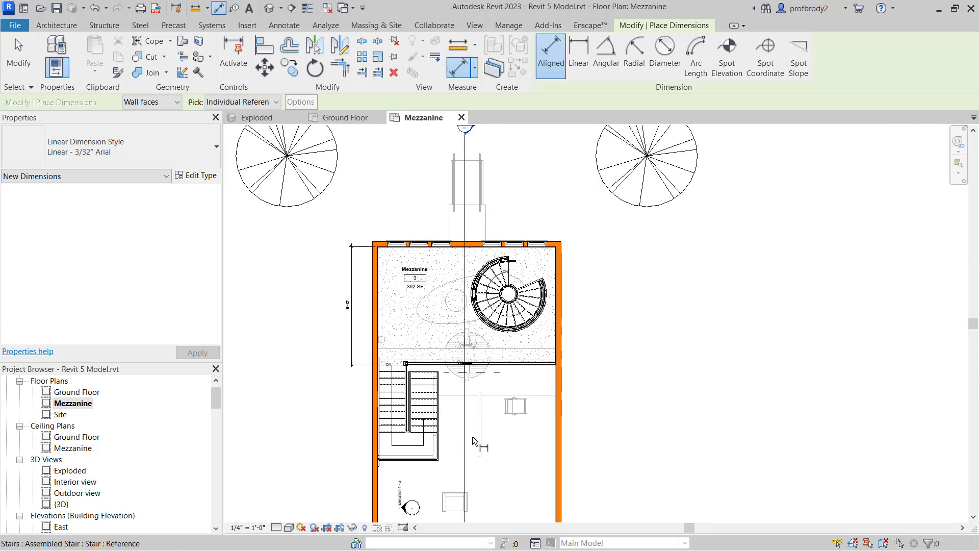
{"action": "scroll", "coordinate": [421, 336], "scroll_direction": "up", "scroll_amount": 1}
{"action": "scroll", "coordinate": [420, 337], "scroll_direction": "up", "scroll_amount": 1}
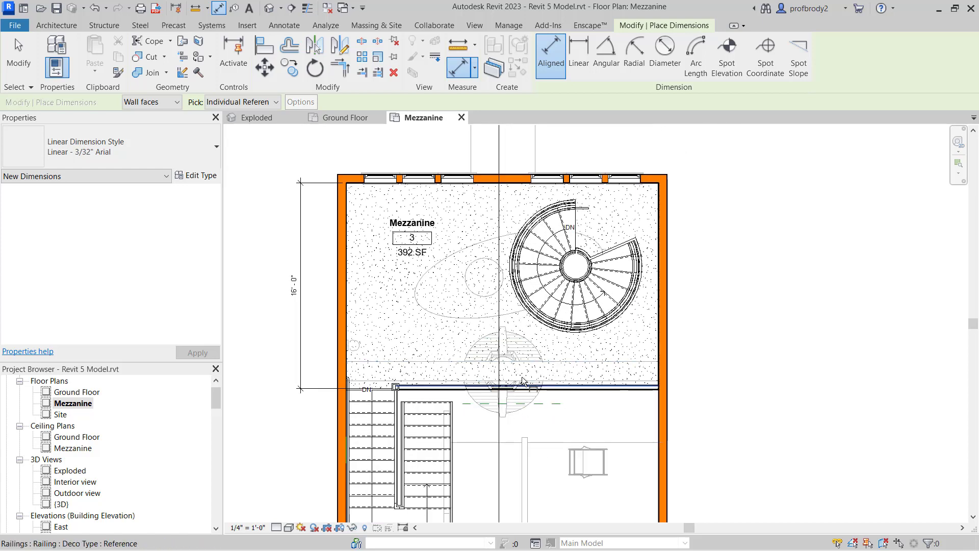
{"action": "scroll", "coordinate": [382, 337], "scroll_direction": "up", "scroll_amount": 1}
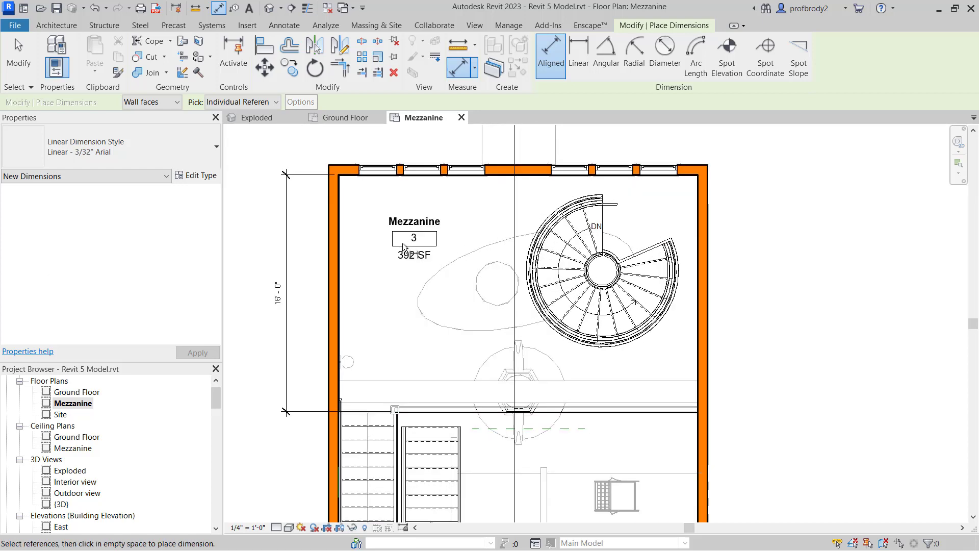
{"action": "middle_click_drag", "start_coordinate": [417, 261], "coordinate": [464, 305]}
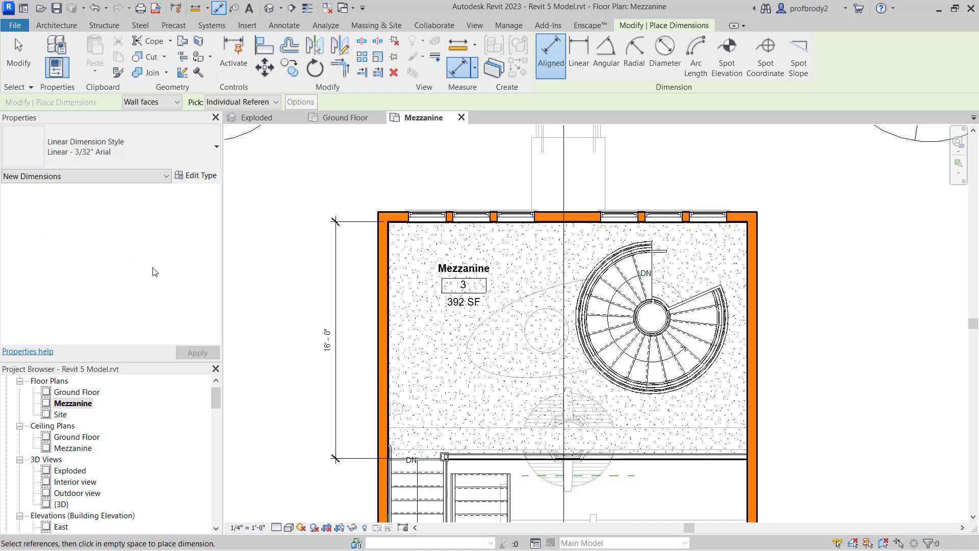
{"action": "key", "text": "Escape"}
{"action": "key", "text": "Escape"}
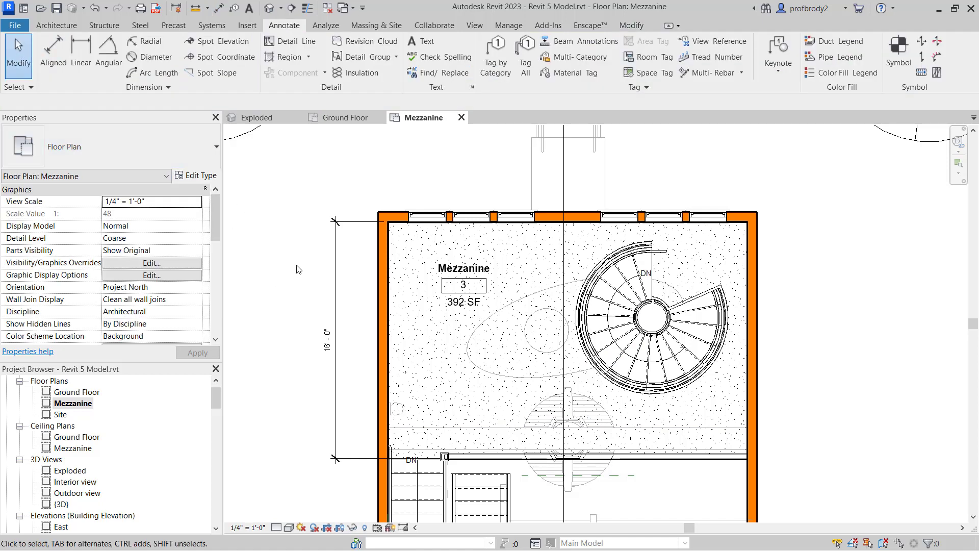
- Review the Mezzanine plan's underlay settings: the base level, top level and orientation options
{"action": "left_click_drag", "start_coordinate": [216, 224], "coordinate": [223, 261]}
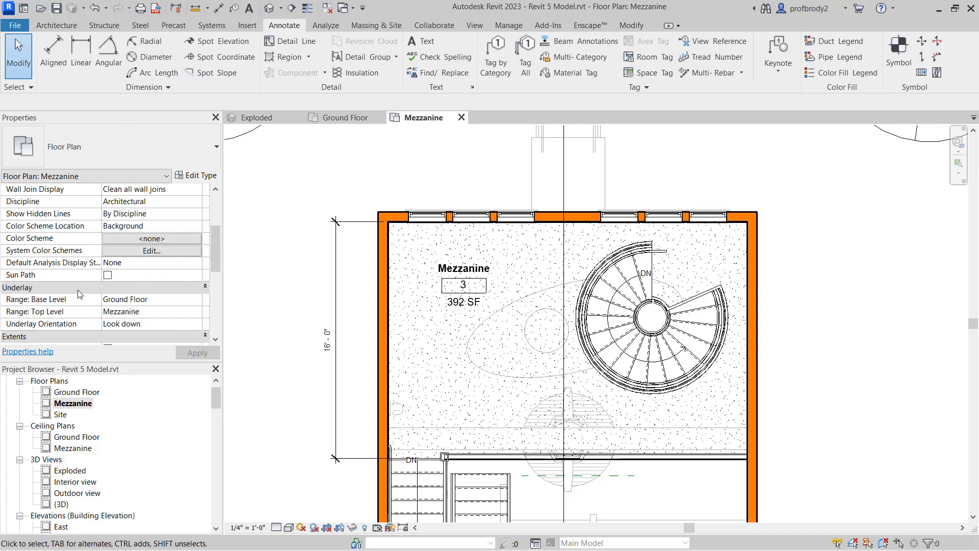
{"action": "left_click", "coordinate": [146, 301]}
{"action": "left_click", "coordinate": [196, 301]}
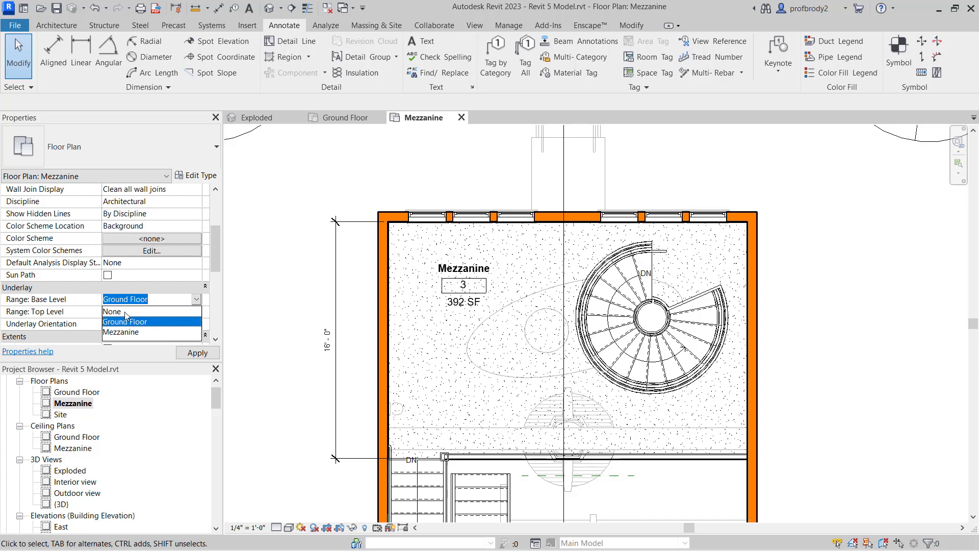
{"action": "left_click", "coordinate": [134, 323]}
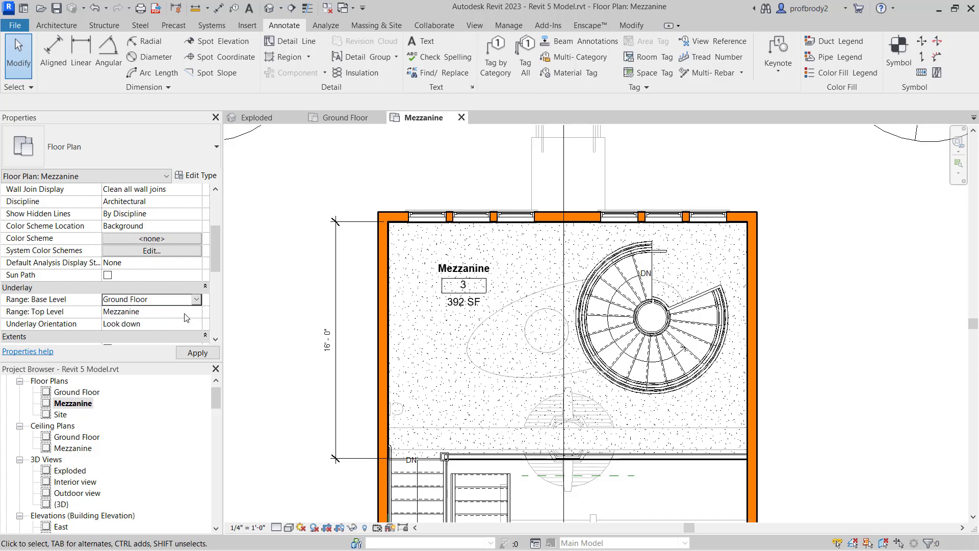
{"action": "left_click", "coordinate": [158, 313]}
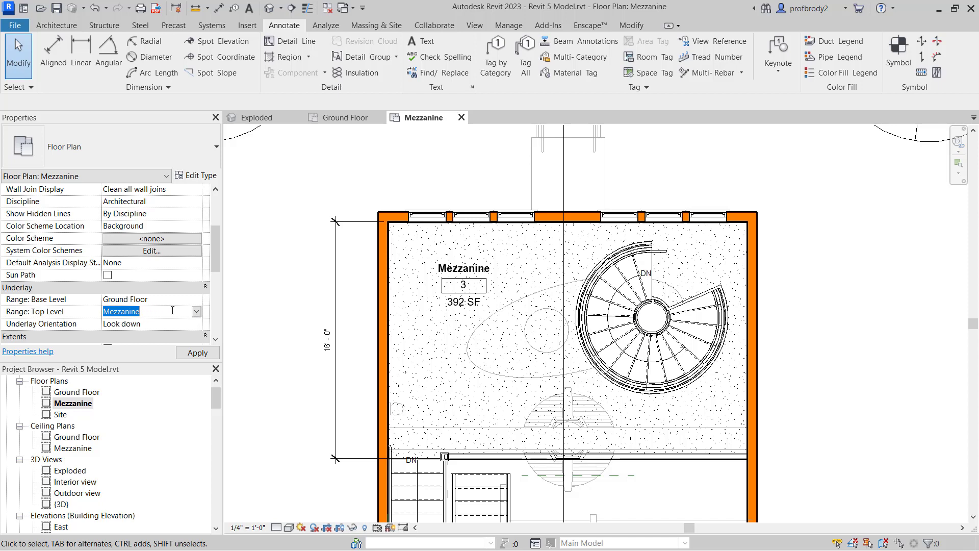
{"action": "left_click", "coordinate": [193, 326]}
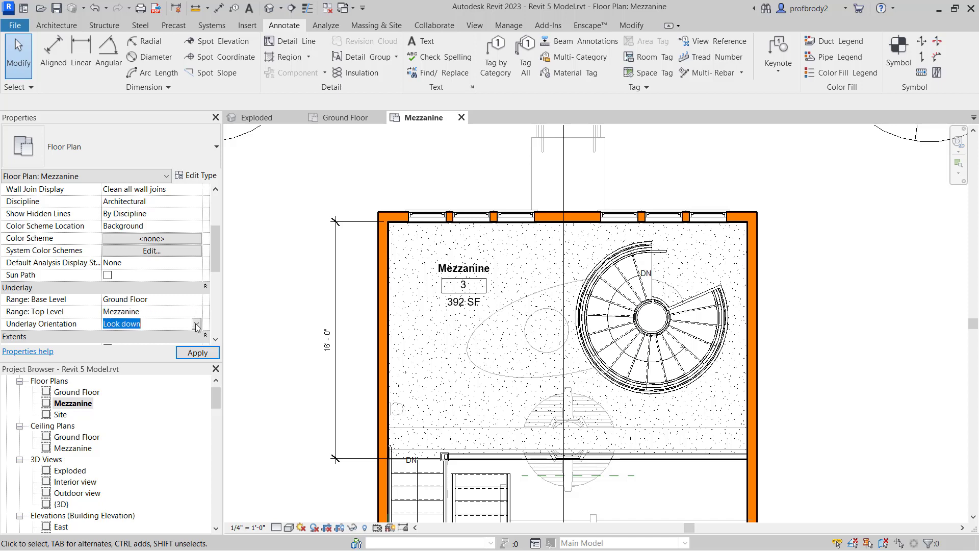
{"action": "left_click", "coordinate": [197, 324]}
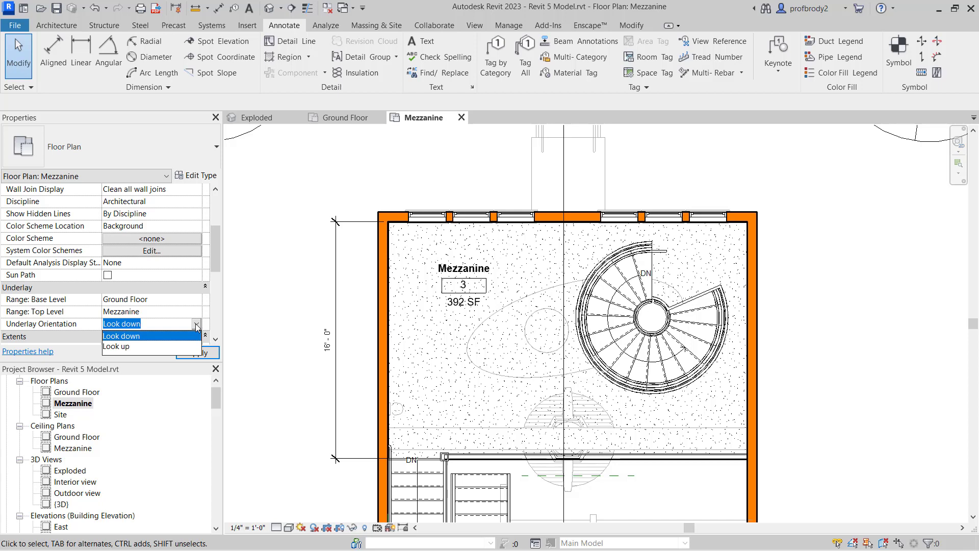
{"action": "left_click", "coordinate": [197, 327]}
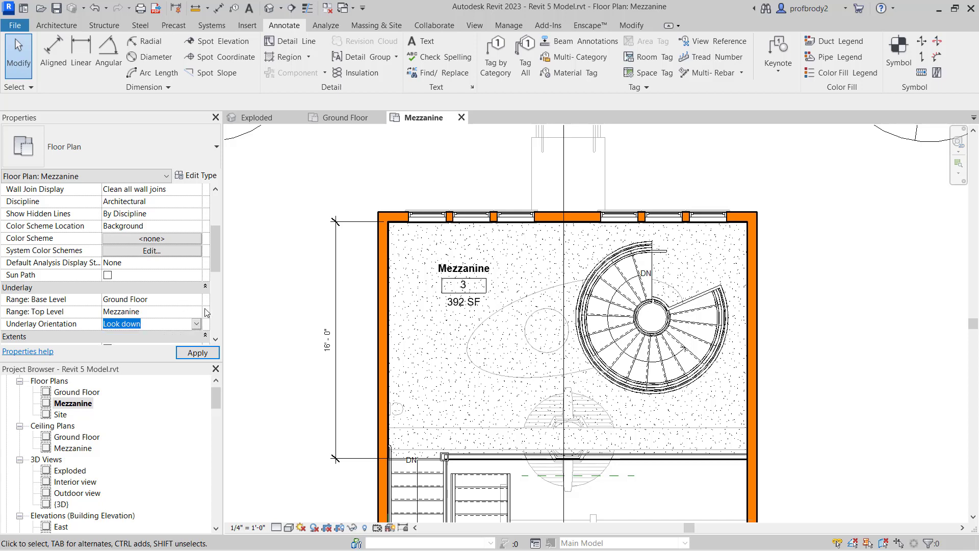
- Set the Mezzanine plan's underlay base level to None and apply the change
{"action": "left_click", "coordinate": [195, 300]}
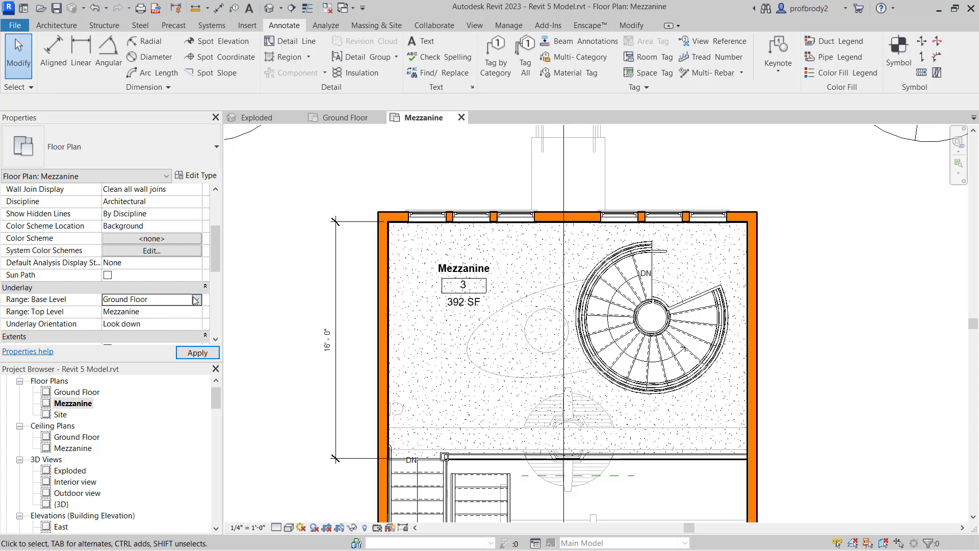
{"action": "left_click", "coordinate": [196, 299]}
{"action": "left_click", "coordinate": [132, 311]}
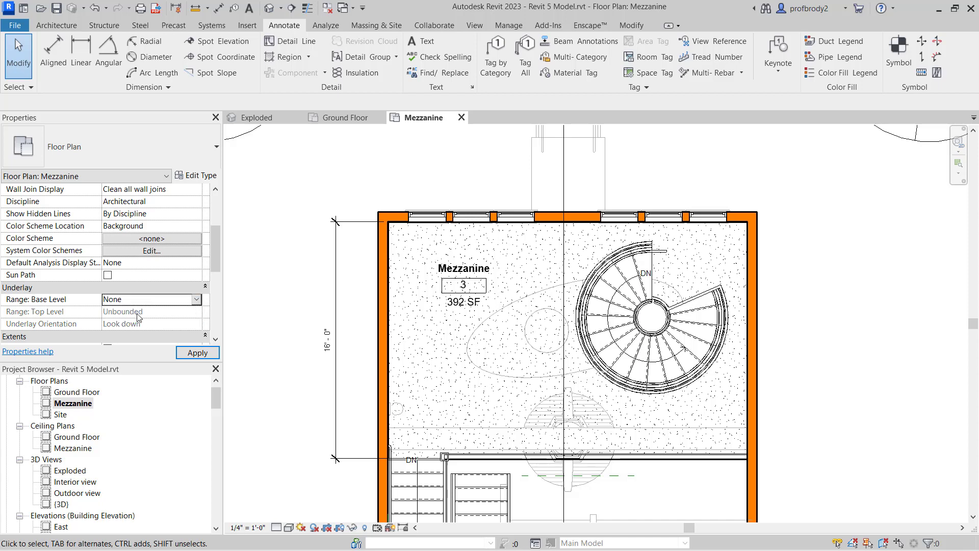
{"action": "left_click", "coordinate": [197, 353]}
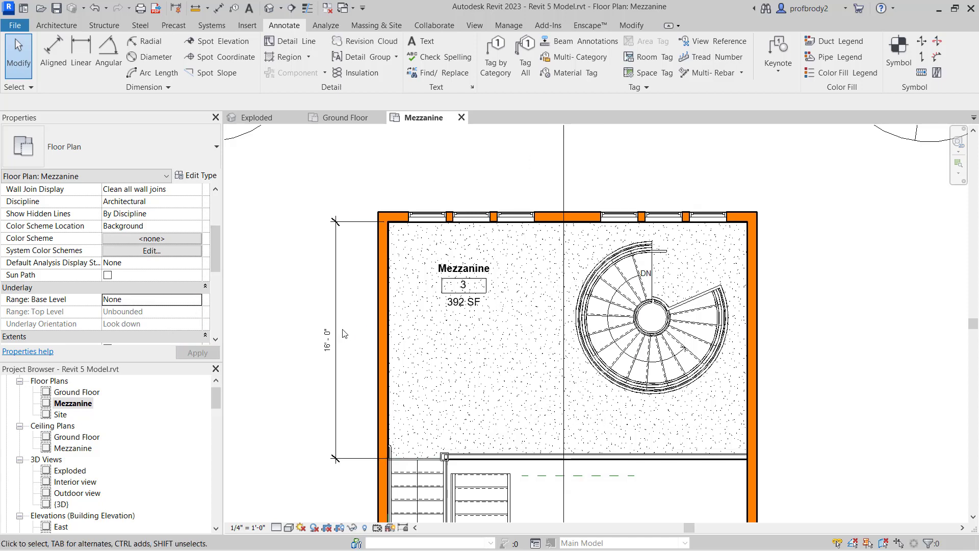
- Start a detail line for the open area in front of the mezzanine railing and display the available line styles
{"action": "scroll", "coordinate": [345, 335], "scroll_direction": "down", "scroll_amount": 3}
{"action": "middle_click_drag", "start_coordinate": [304, 328], "coordinate": [328, 208]}
{"action": "mouse_move", "coordinate": [306, 306]}
{"action": "middle_mouse_down"}
{"action": "mouse_move", "coordinate": [322, 226]}
{"action": "mouse_move", "coordinate": [346, 271]}
{"action": "middle_mouse_up"}
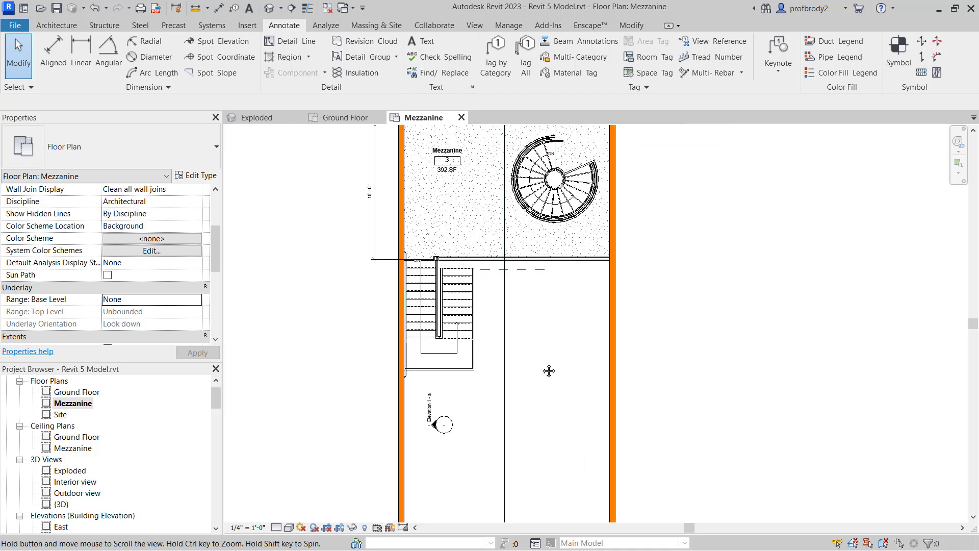
{"action": "middle_click_drag", "start_coordinate": [546, 372], "coordinate": [575, 338]}
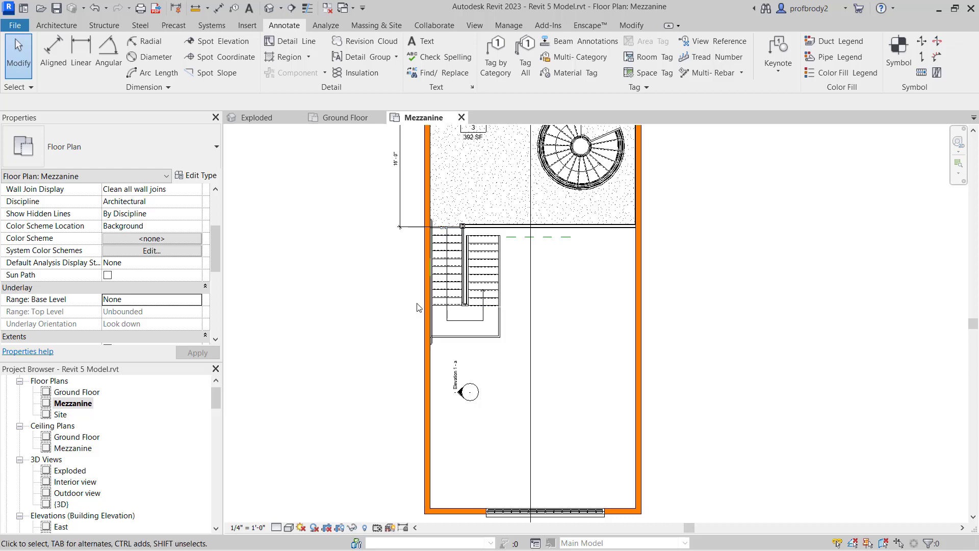
{"action": "middle_click_drag", "start_coordinate": [331, 331], "coordinate": [321, 313]}
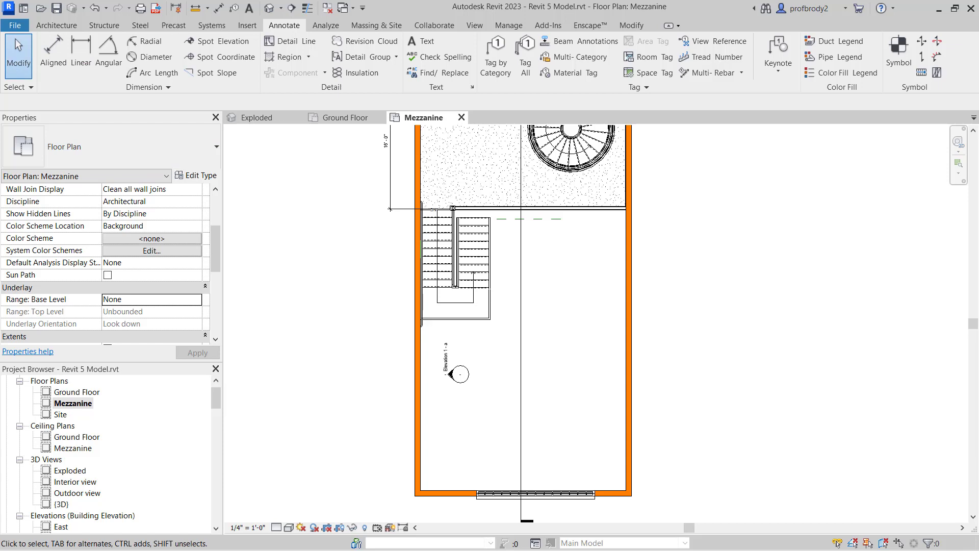
{"action": "left_click", "coordinate": [305, 42]}
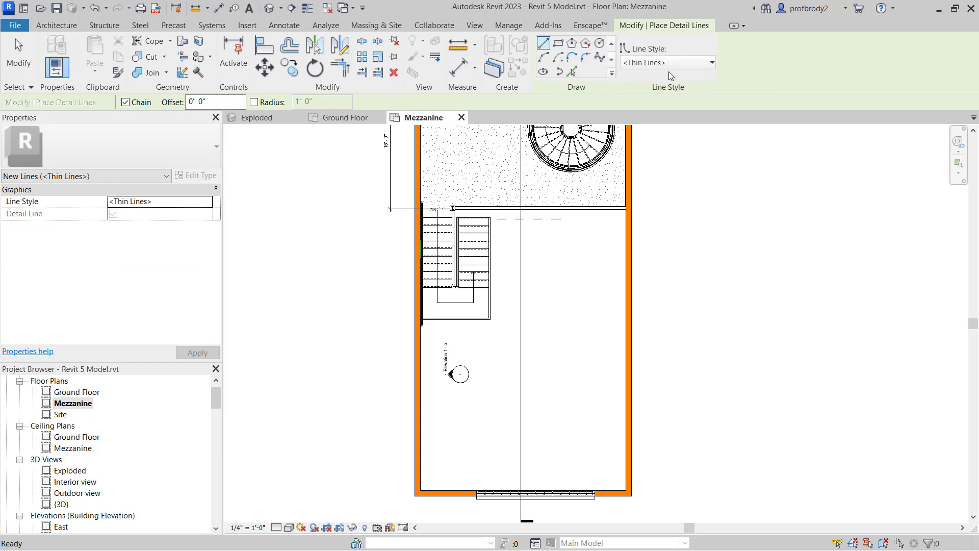
{"action": "left_click", "coordinate": [710, 63]}
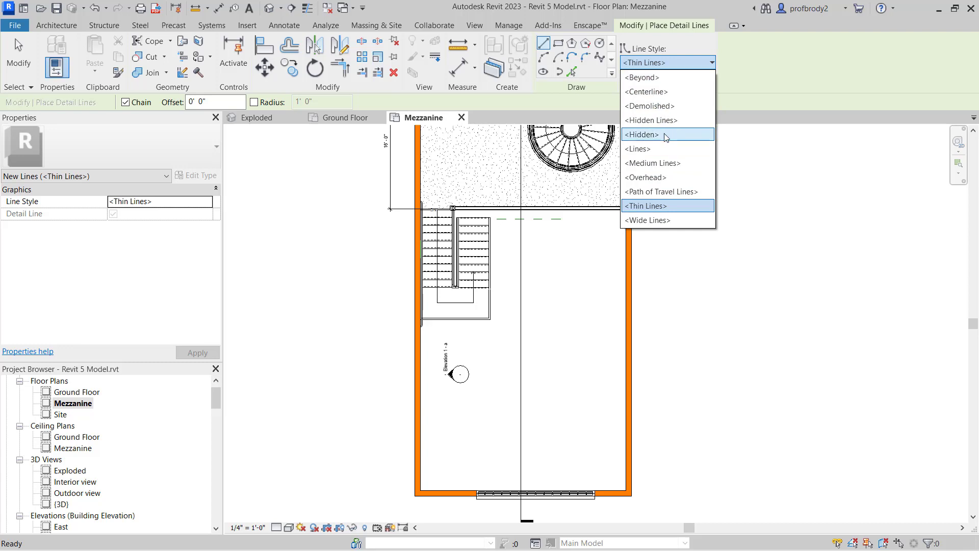
- Draw two crossing <Overhead> detail lines across the open area, from railing end to opposite bottom corner and from the other bottom corner to the stair landing
{"action": "left_click", "coordinate": [657, 179]}
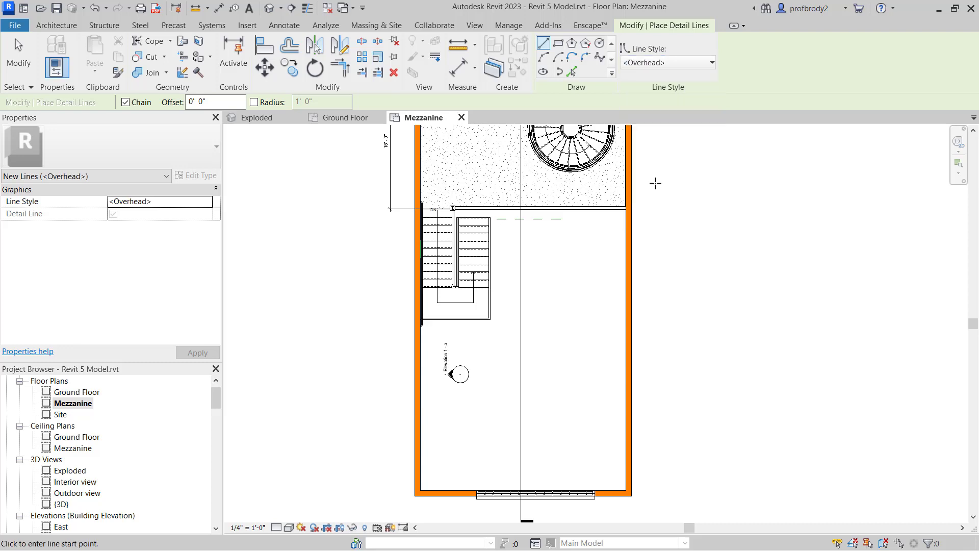
{"action": "left_click", "coordinate": [626, 210]}
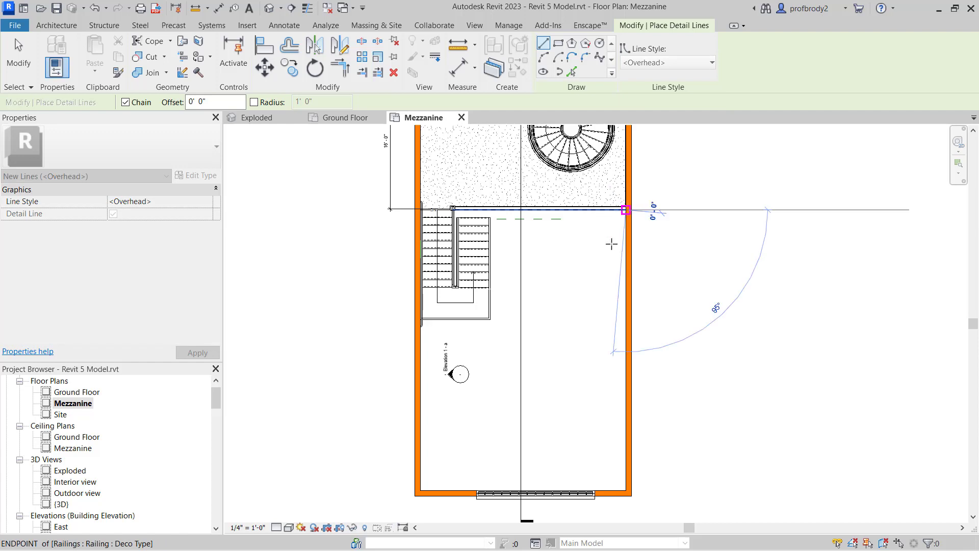
{"action": "left_click", "coordinate": [418, 491]}
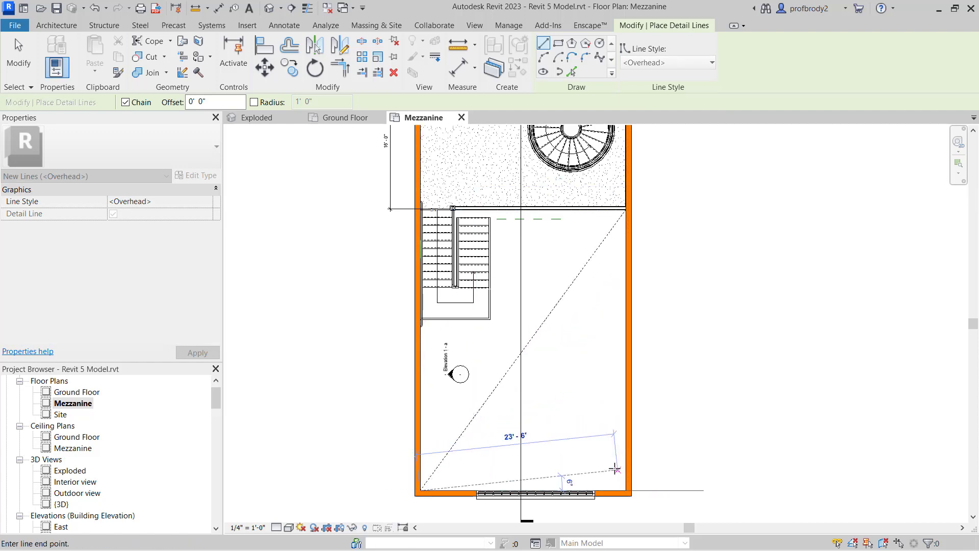
{"action": "key", "text": "Escape"}
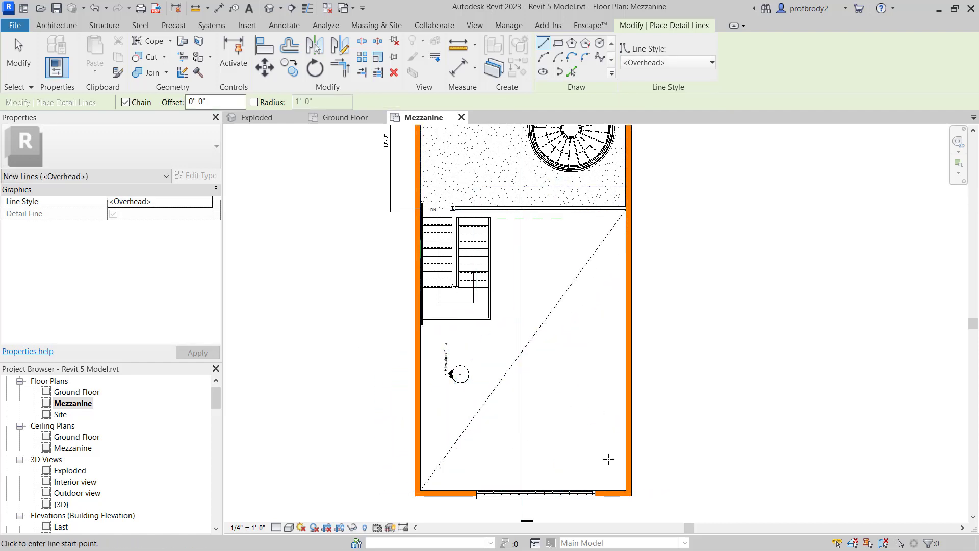
{"action": "left_click", "coordinate": [626, 490]}
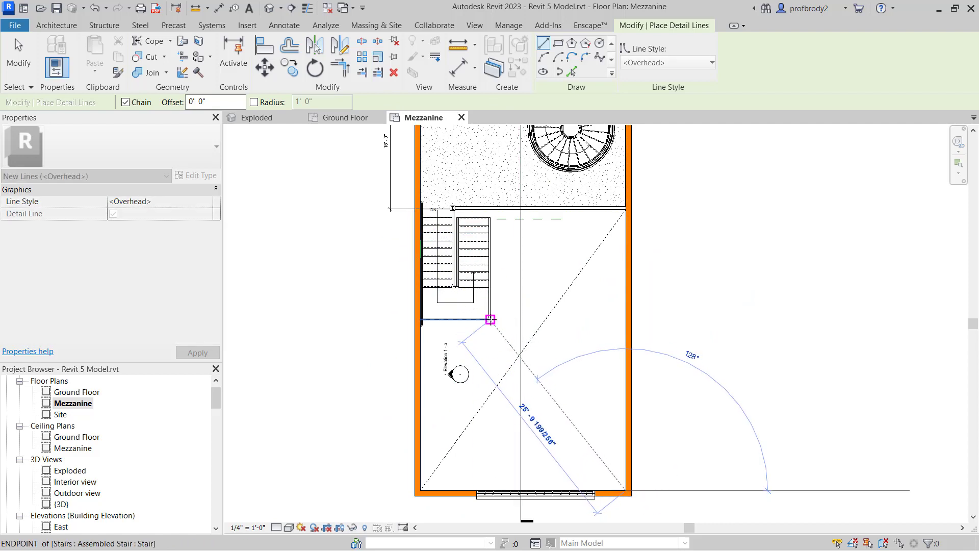
{"action": "left_click", "coordinate": [489, 320]}
{"action": "left_click", "coordinate": [19, 56]}
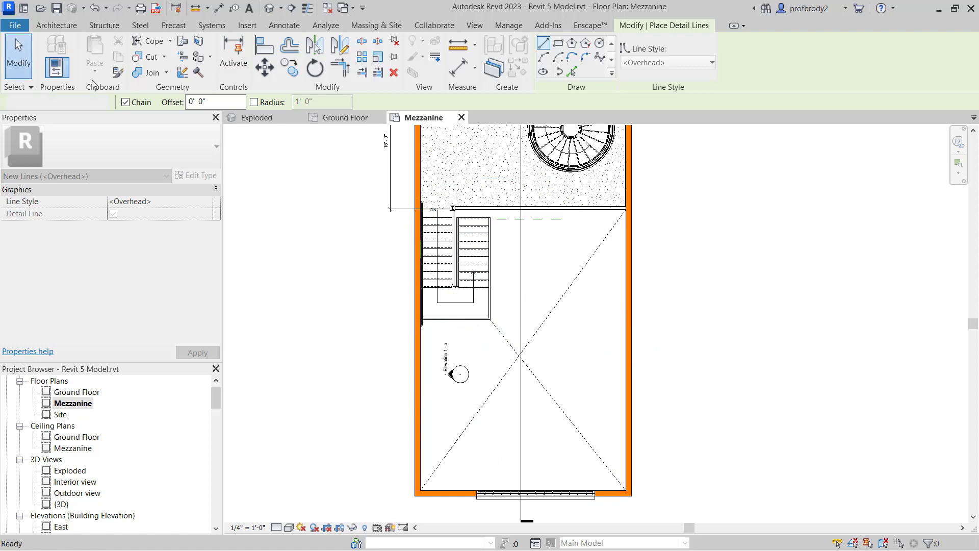
- Place a 1/4" Arial text note reading "Open to below" beside the intersection of the dashed lines
{"action": "scroll", "coordinate": [555, 359], "scroll_direction": "up", "scroll_amount": 2}
{"action": "scroll", "coordinate": [558, 359], "scroll_direction": "up", "scroll_amount": 2}
{"action": "middle_click_drag", "start_coordinate": [563, 359], "coordinate": [569, 314]}
{"action": "scroll", "coordinate": [429, 318], "scroll_direction": "up", "scroll_amount": 2}
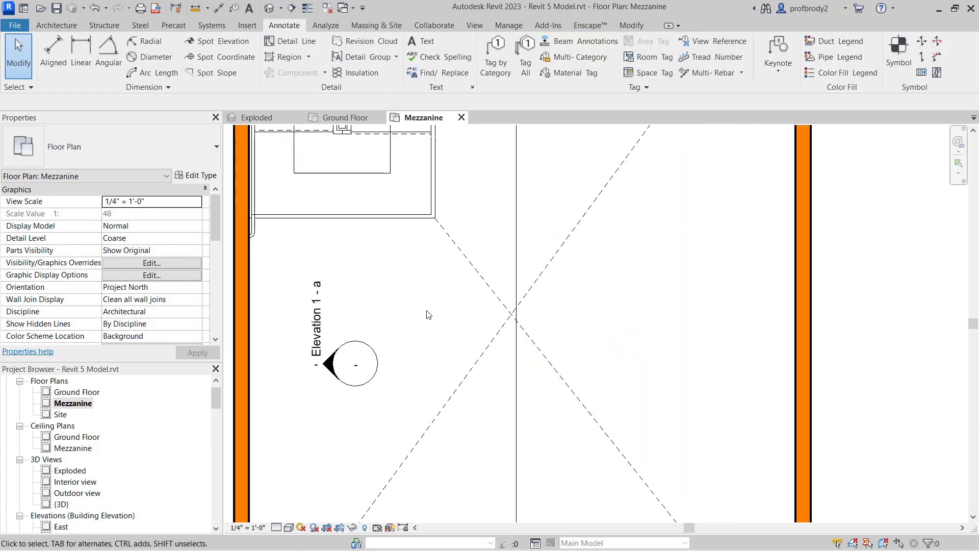
{"action": "mouse_move", "coordinate": [427, 311]}
{"action": "middle_mouse_down"}
{"action": "mouse_move", "coordinate": [479, 313]}
{"action": "mouse_move", "coordinate": [488, 299]}
{"action": "middle_mouse_up"}
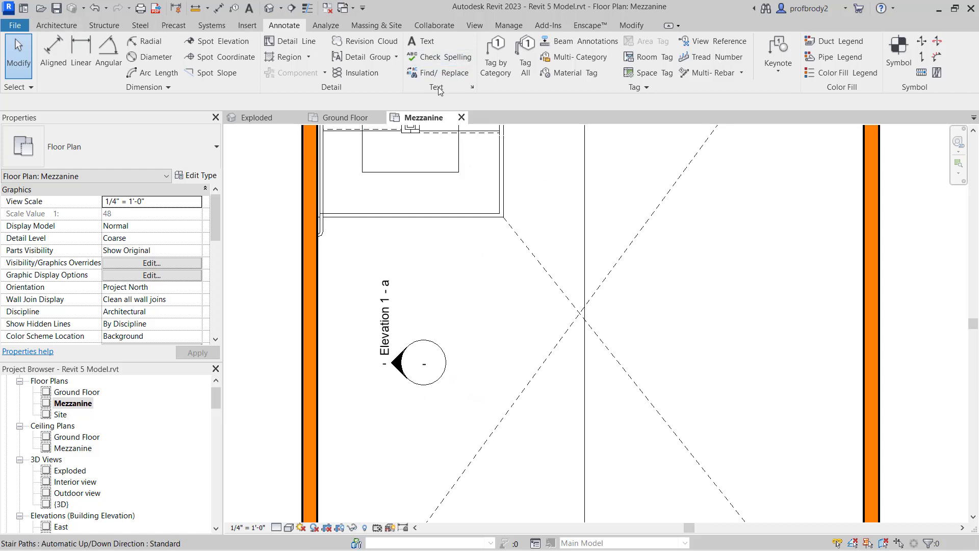
{"action": "left_click", "coordinate": [426, 42]}
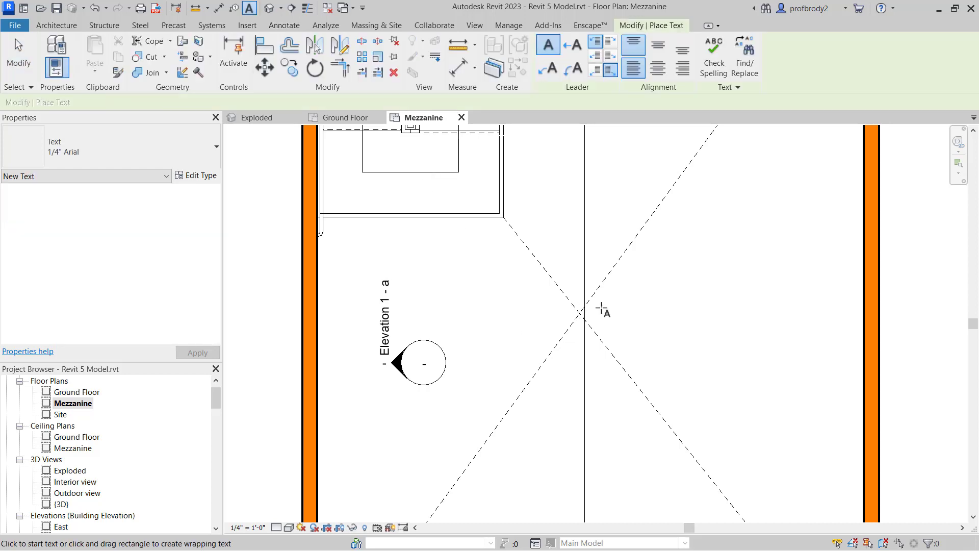
{"action": "left_click_drag", "start_coordinate": [599, 305], "coordinate": [735, 346]}
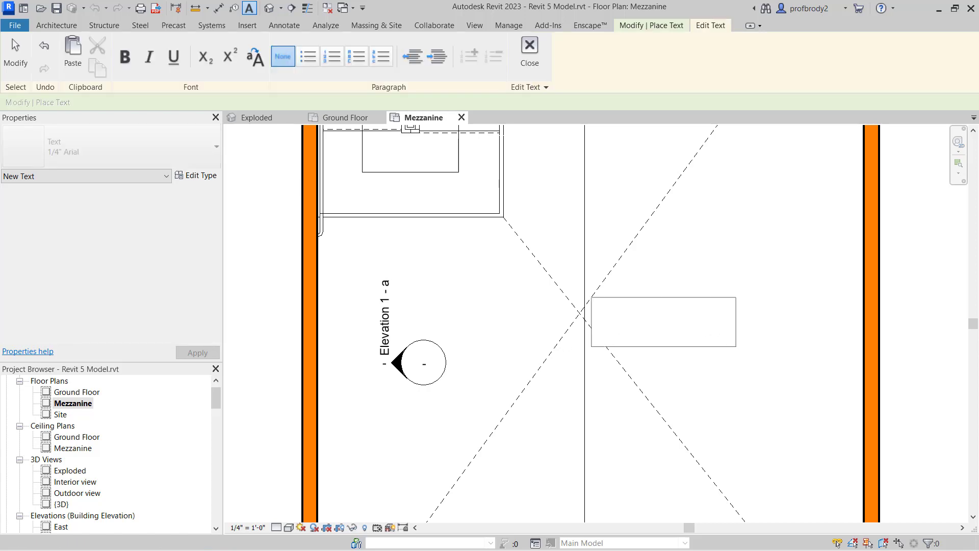
{"action": "type", "text": "Open "}
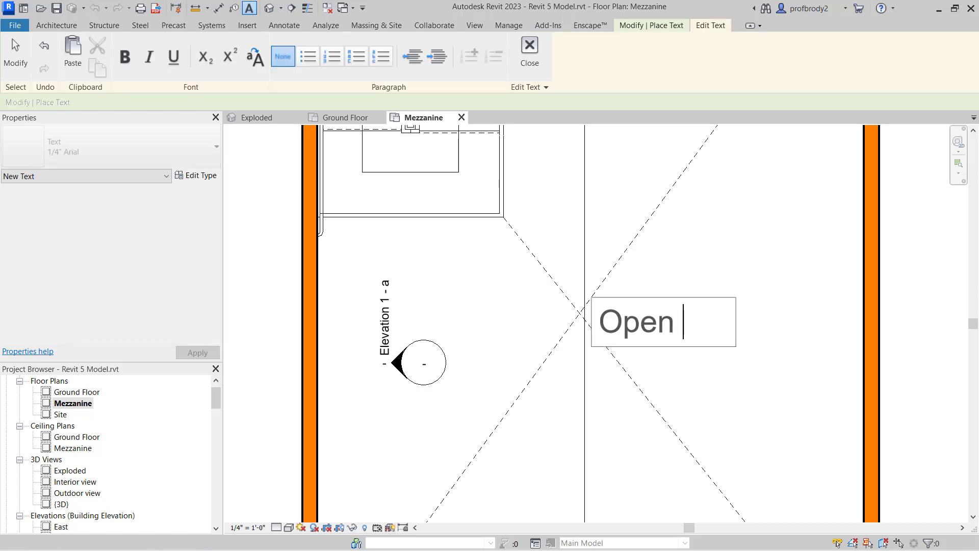
{"action": "type", "text": "to below"}
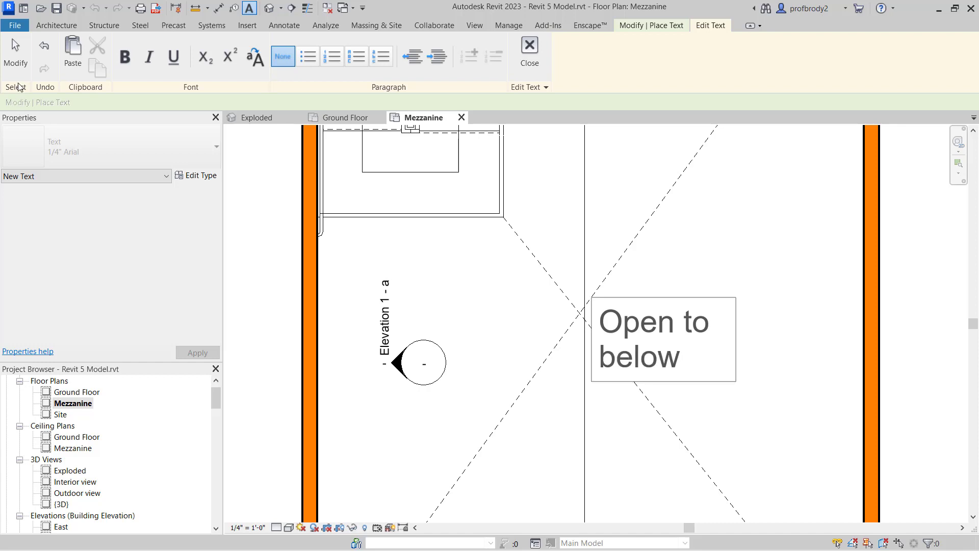
{"action": "left_click", "coordinate": [16, 54]}
- Move the "Open to below" note slightly up and farther right of the dashed lines' intersection
{"action": "left_click", "coordinate": [671, 325]}
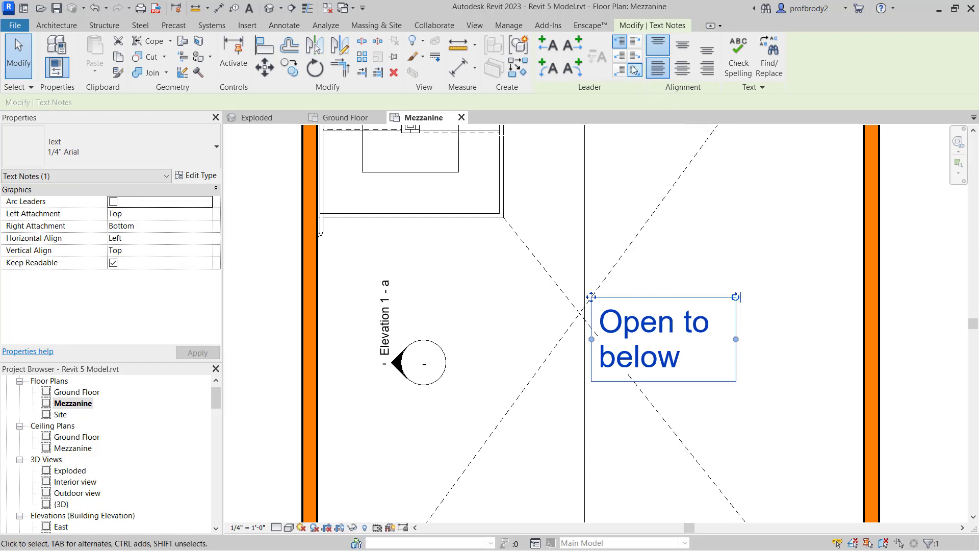
{"action": "left_click_drag", "start_coordinate": [591, 296], "coordinate": [620, 288]}
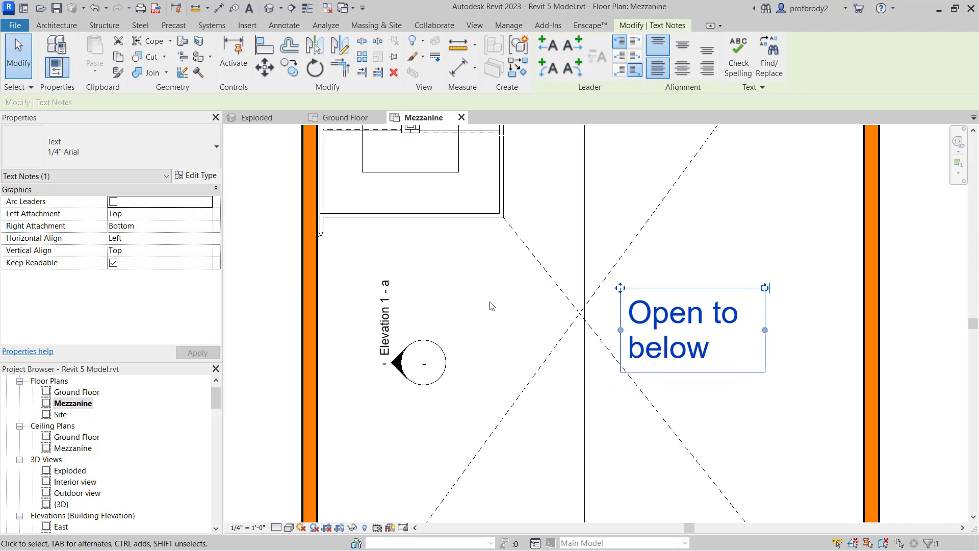
{"action": "left_click", "coordinate": [501, 322]}
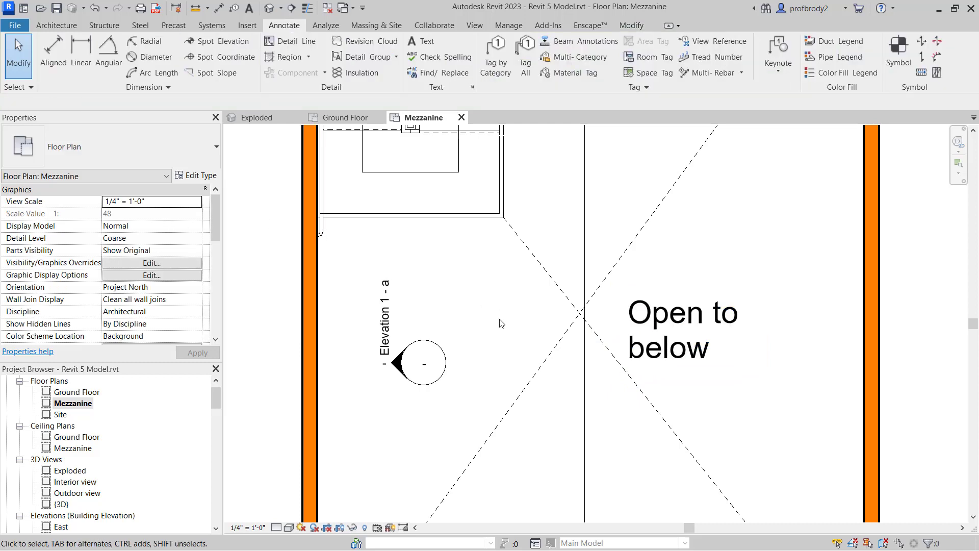
- Change the "Open to below" note to 3/32" Arial and fit its narrowed text box close beside the dashed lines' intersection
{"action": "left_click", "coordinate": [709, 341]}
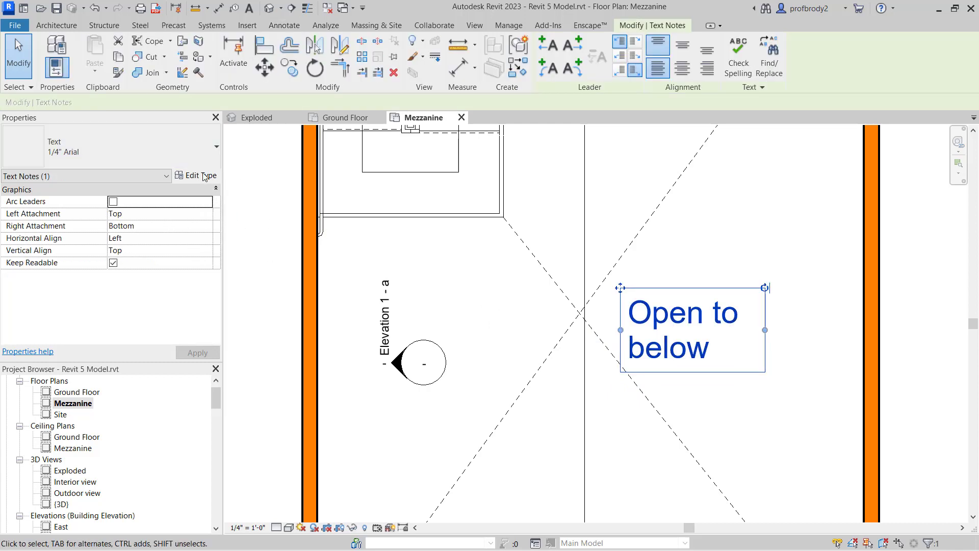
{"action": "left_click", "coordinate": [198, 150]}
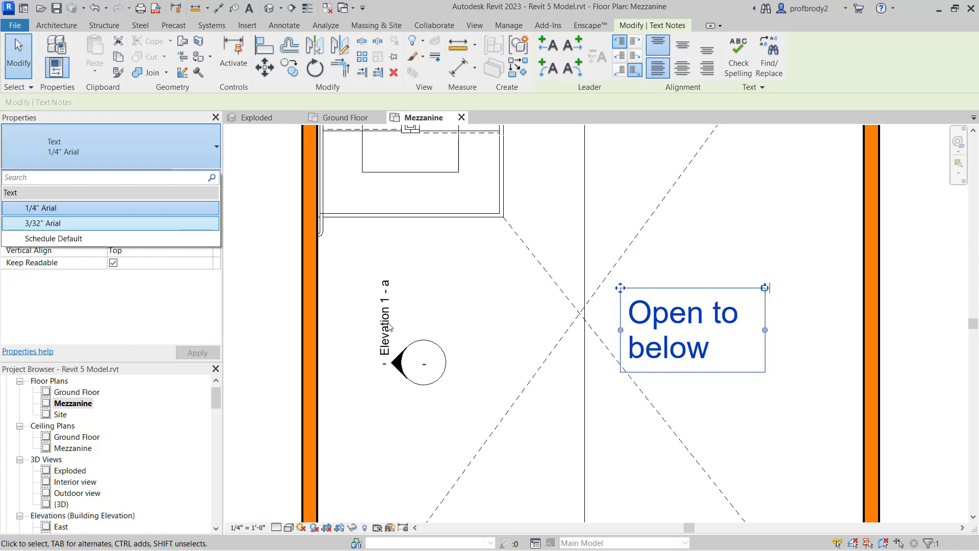
{"action": "left_click", "coordinate": [93, 225]}
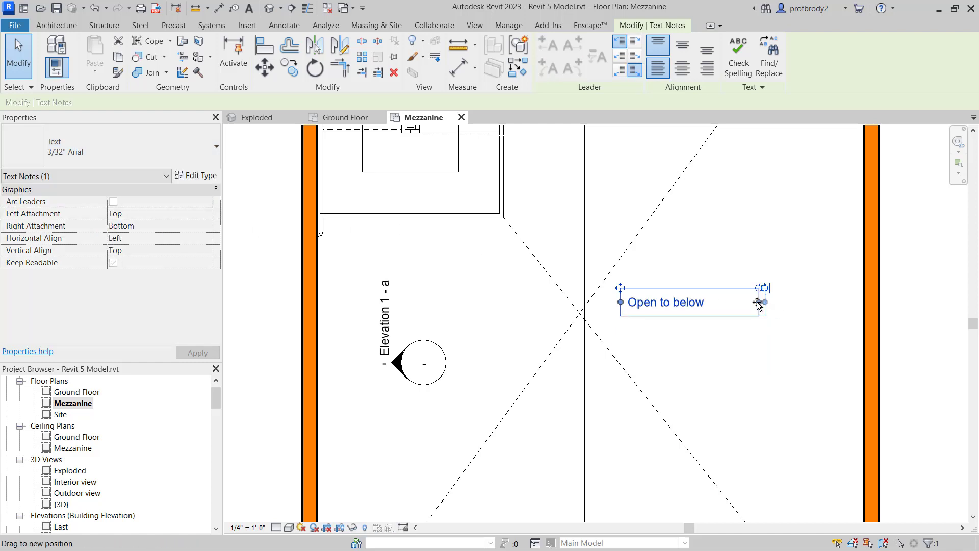
{"action": "left_click_drag", "start_coordinate": [757, 301], "coordinate": [720, 301]}
{"action": "left_click_drag", "start_coordinate": [620, 288], "coordinate": [592, 297]}
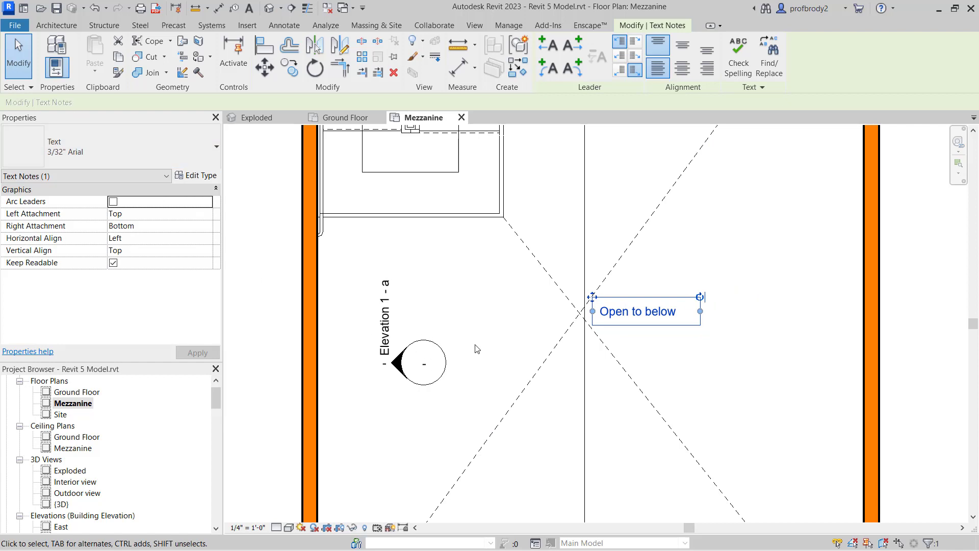
- Hide the Elevation 1 - a marker elements in the Mezzanine floor plan
{"action": "scroll", "coordinate": [426, 359], "scroll_direction": "up", "scroll_amount": 1}
{"action": "scroll", "coordinate": [371, 363], "scroll_direction": "down", "scroll_amount": 2}
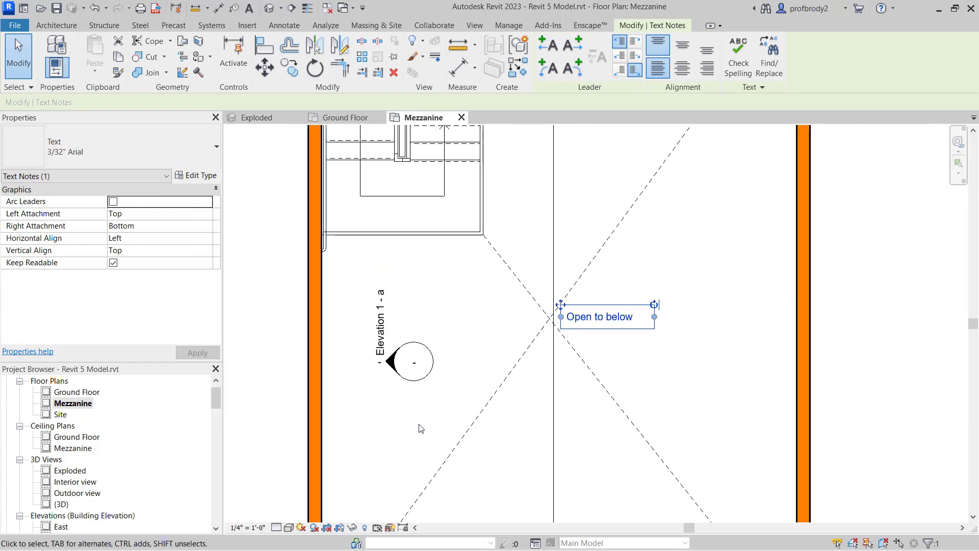
{"action": "mouse_move", "coordinate": [352, 409]}
{"action": "left_mouse_down"}
{"action": "mouse_move", "coordinate": [448, 309]}
{"action": "mouse_move", "coordinate": [458, 274]}
{"action": "left_mouse_up"}
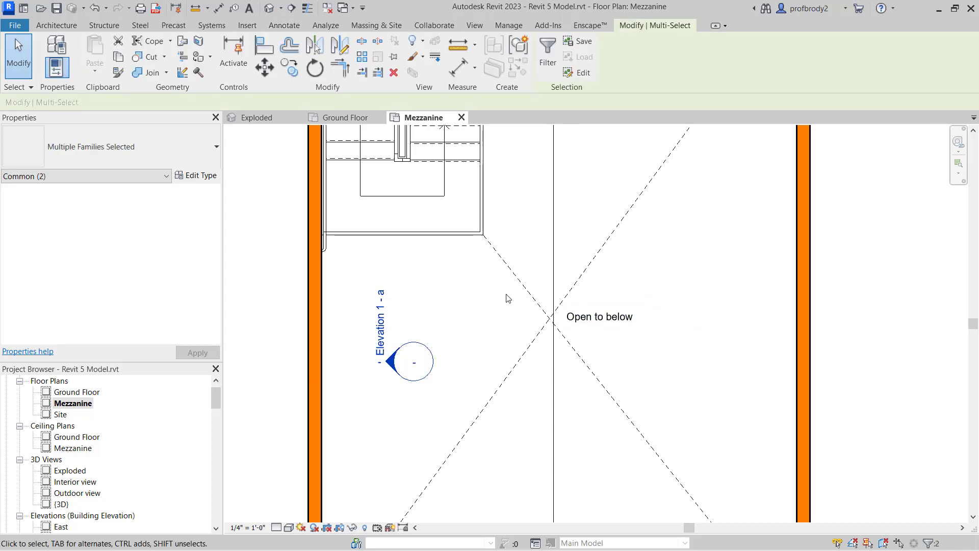
{"action": "right_click", "coordinate": [424, 347]}
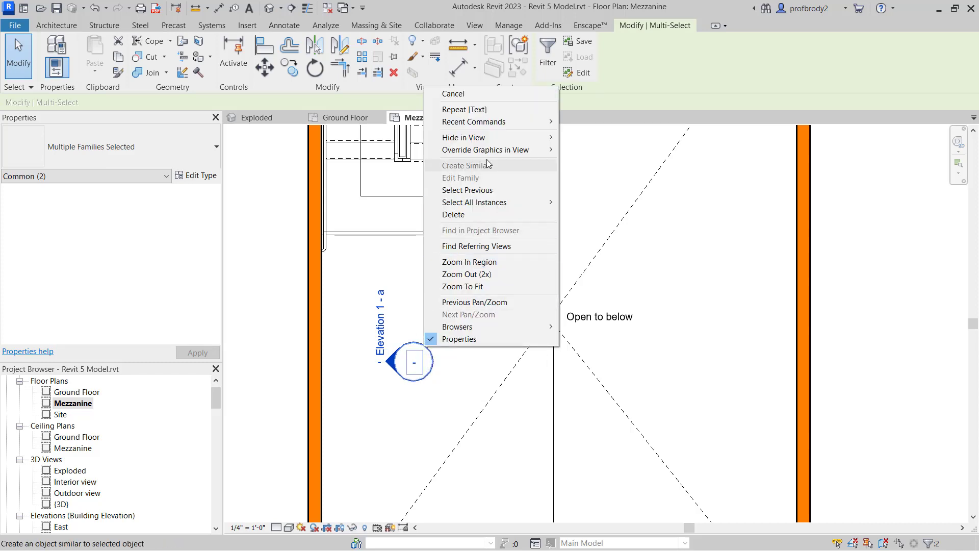
{"action": "mouse_move", "coordinate": [495, 144]}
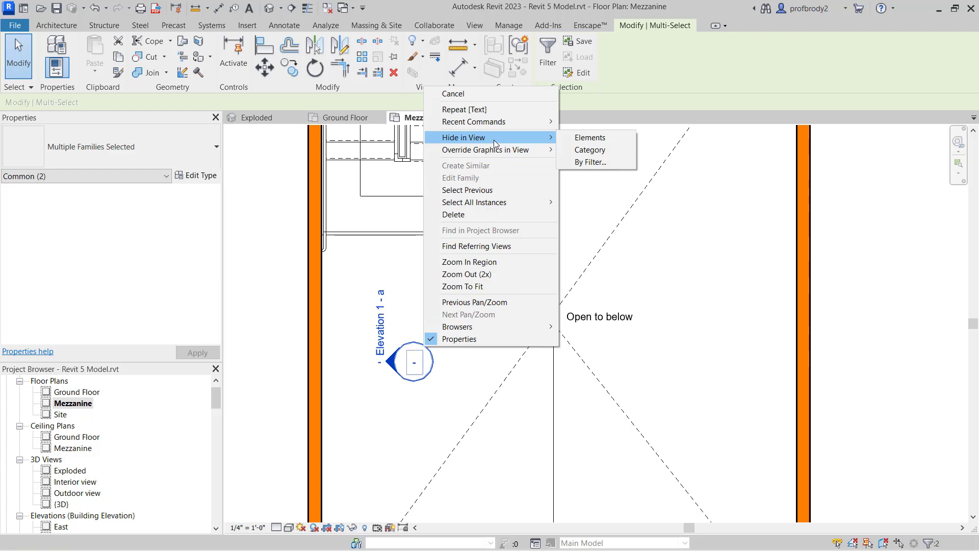
{"action": "left_click", "coordinate": [588, 139]}
- Add a 1/4" Arial text note reading "Railing" with a curved leader pointing to the mezzanine railing
{"action": "scroll", "coordinate": [430, 375], "scroll_direction": "down", "scroll_amount": 3}
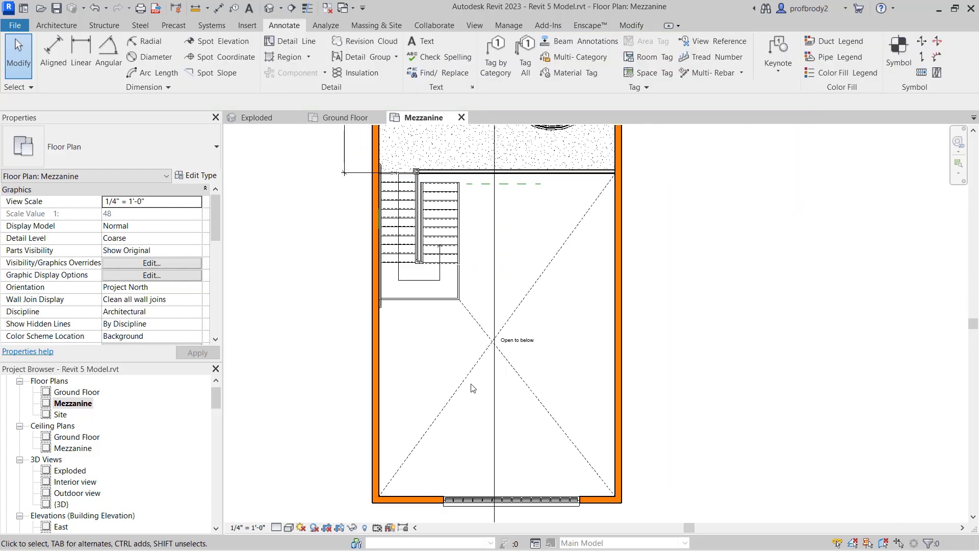
{"action": "scroll", "coordinate": [431, 420], "scroll_direction": "down", "scroll_amount": 1}
{"action": "middle_click_drag", "start_coordinate": [431, 420], "coordinate": [467, 438]}
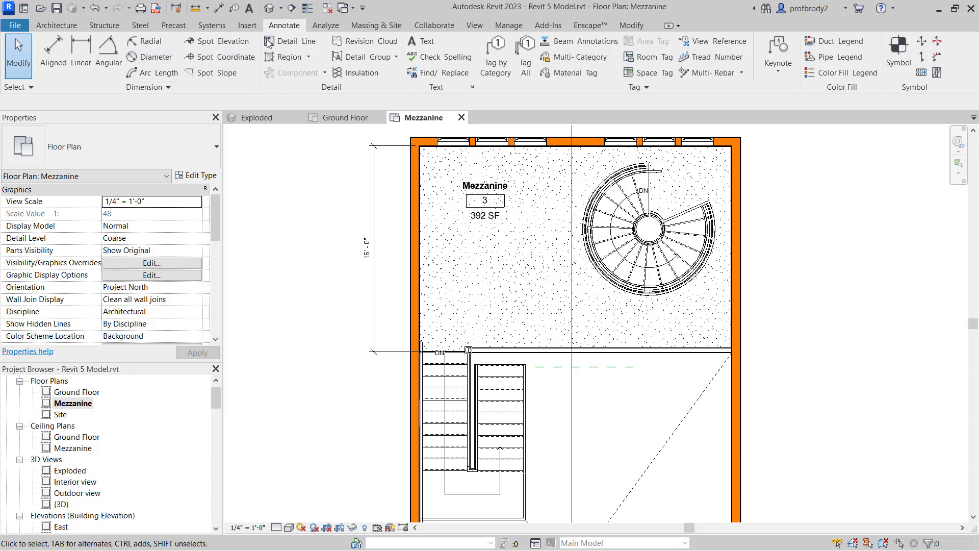
{"action": "left_click", "coordinate": [414, 45]}
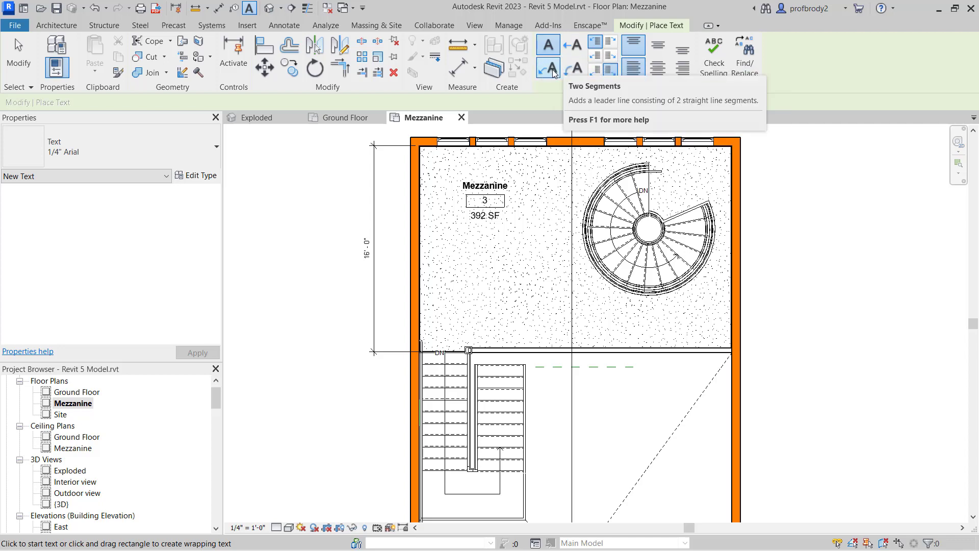
{"action": "left_click", "coordinate": [569, 68]}
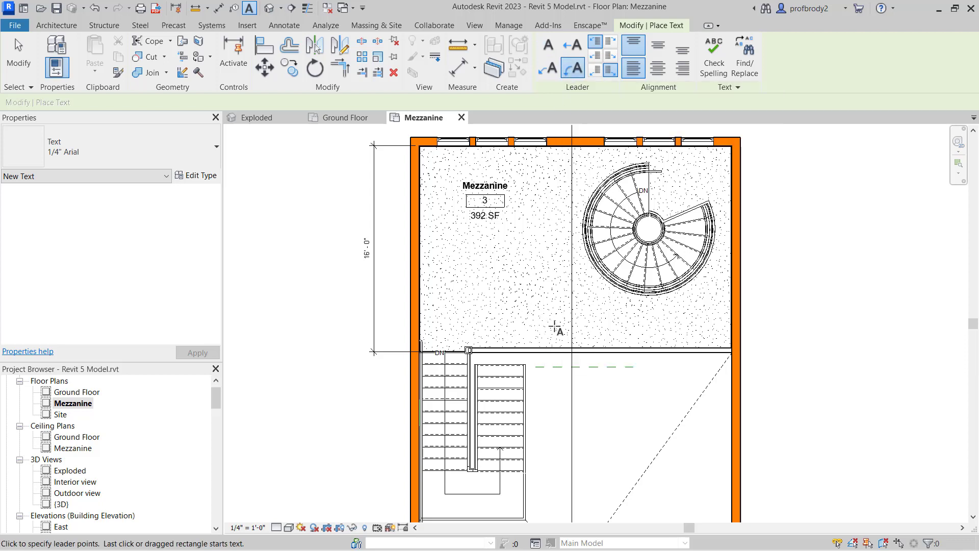
{"action": "left_click", "coordinate": [557, 348]}
{"action": "left_click", "coordinate": [520, 303]}
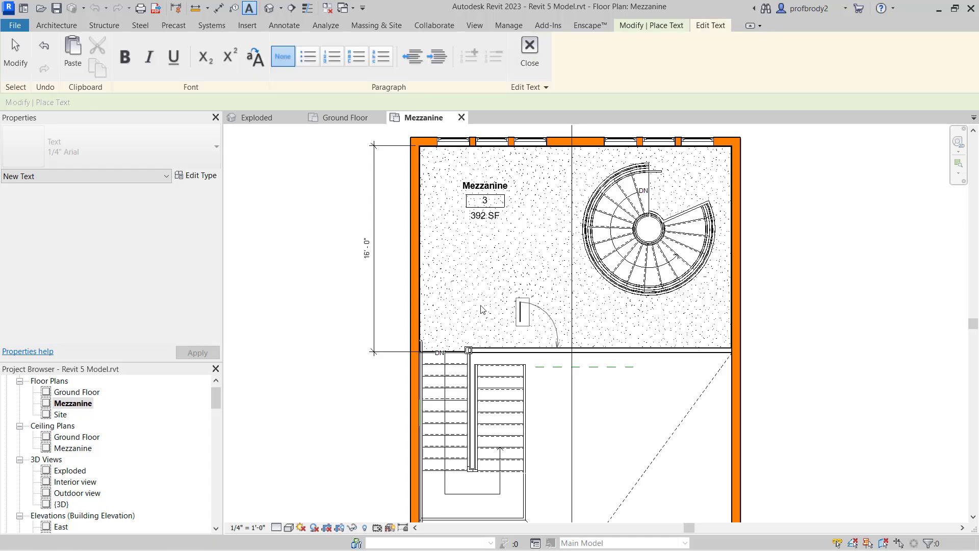
{"action": "type", "text": "Railing"}
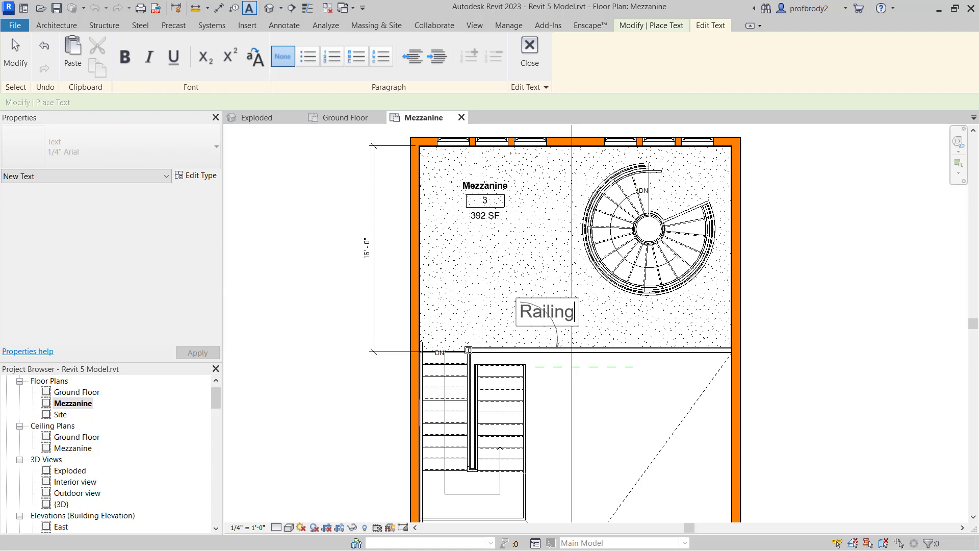
{"action": "left_click", "coordinate": [406, 268]}
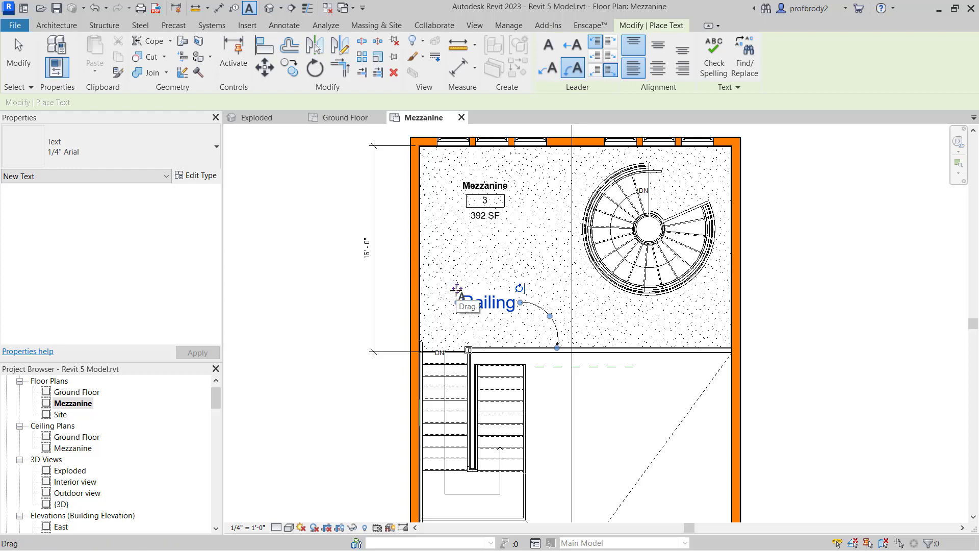
- Adjust the "Railing" note's position and reshape its curved leader, shifting the arrowhead slightly right along the railing
{"action": "scroll", "coordinate": [457, 290], "scroll_direction": "up", "scroll_amount": 1}
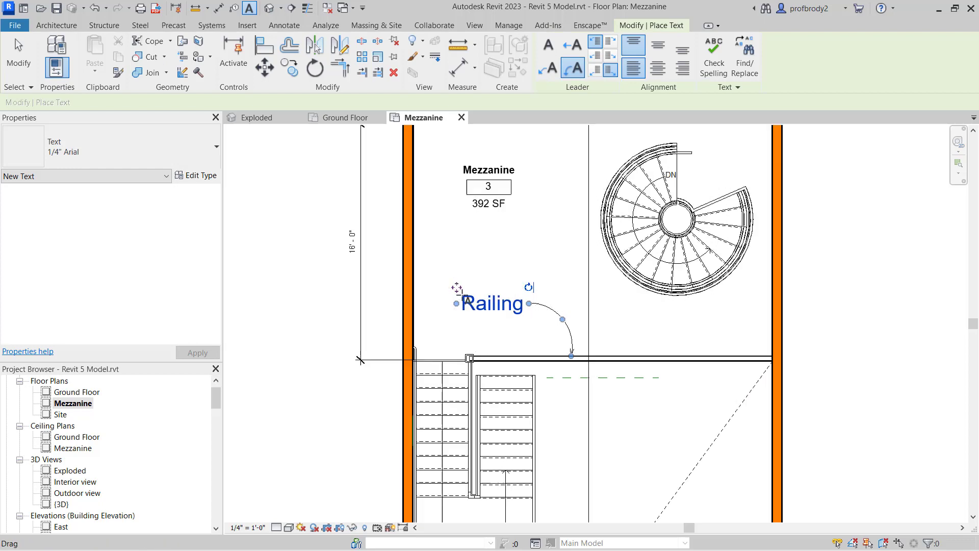
{"action": "scroll", "coordinate": [458, 289], "scroll_direction": "up", "scroll_amount": 1}
{"action": "mouse_move", "coordinate": [454, 284]}
{"action": "left_mouse_down"}
{"action": "mouse_move", "coordinate": [442, 300]}
{"action": "mouse_move", "coordinate": [447, 283]}
{"action": "left_mouse_up"}
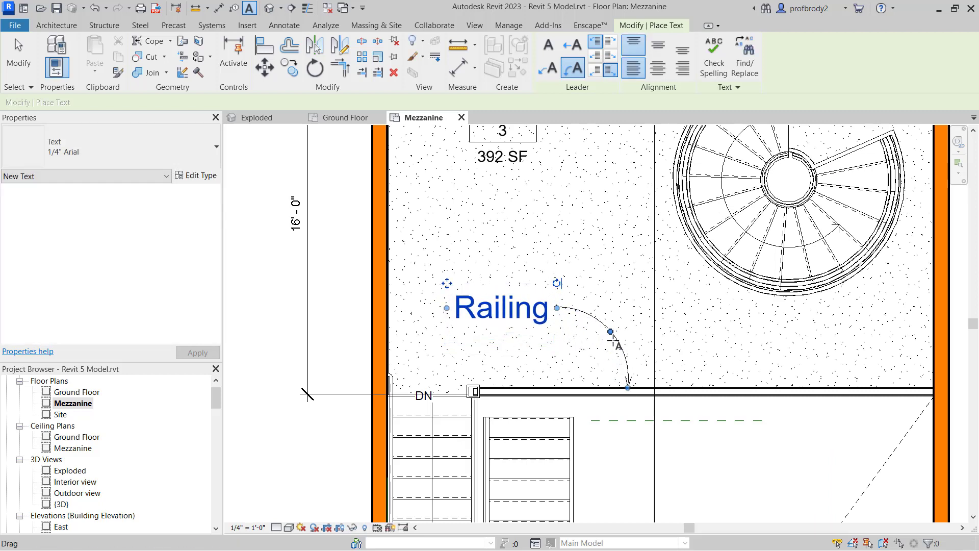
{"action": "mouse_move", "coordinate": [612, 338]}
{"action": "left_mouse_down"}
{"action": "mouse_move", "coordinate": [602, 343]}
{"action": "mouse_move", "coordinate": [616, 326]}
{"action": "left_mouse_up"}
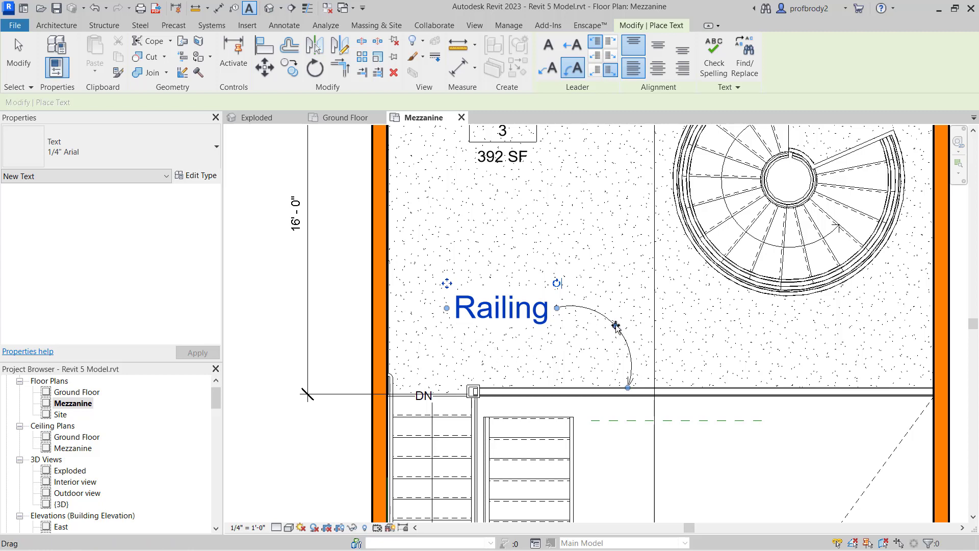
{"action": "left_click_drag", "start_coordinate": [615, 326], "coordinate": [612, 331]}
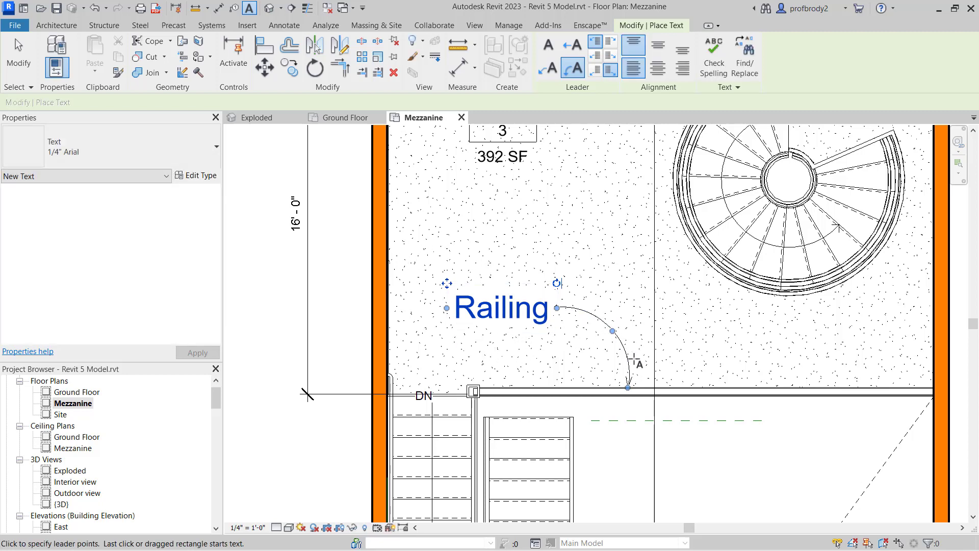
{"action": "left_click_drag", "start_coordinate": [628, 388], "coordinate": [632, 388]}
- Change the "Railing" note and the default text type to 3/32" Arial, and move the note closer to the mezzanine railing
{"action": "left_click", "coordinate": [145, 144]}
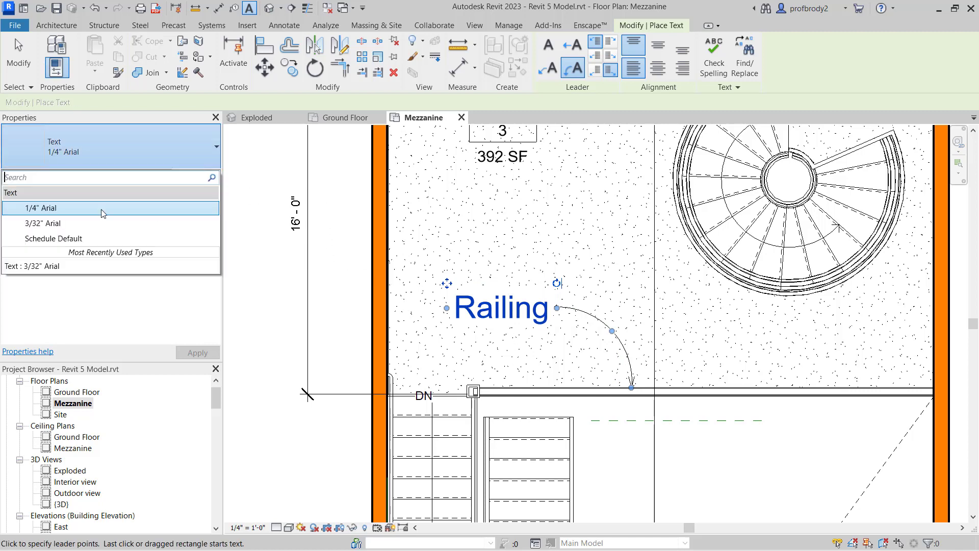
{"action": "left_click", "coordinate": [103, 223]}
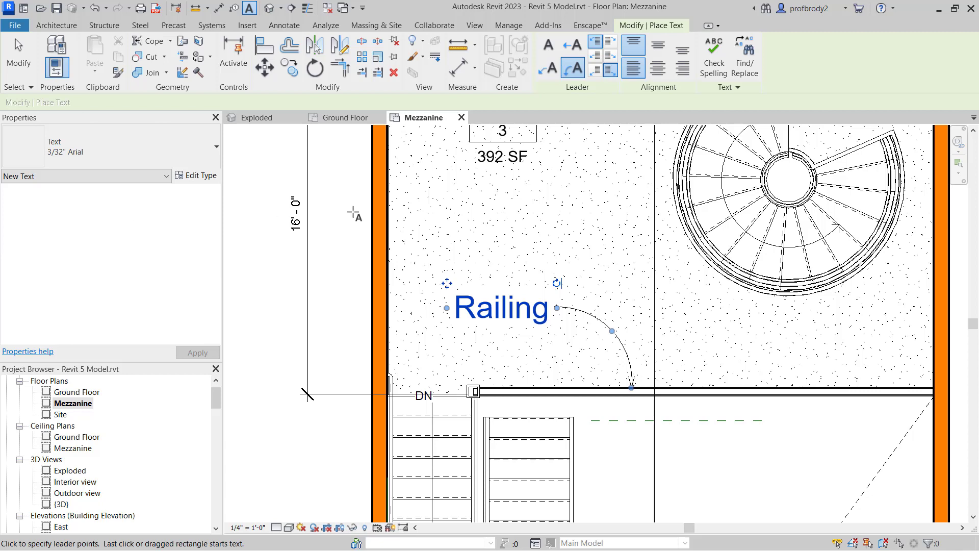
{"action": "key", "text": "Escape"}
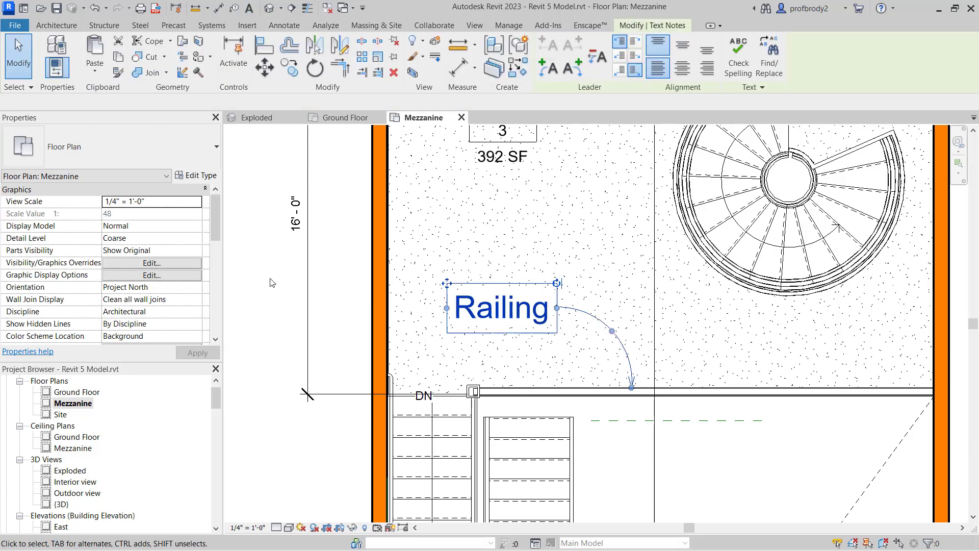
{"action": "left_click", "coordinate": [145, 145]}
{"action": "left_click", "coordinate": [140, 224]}
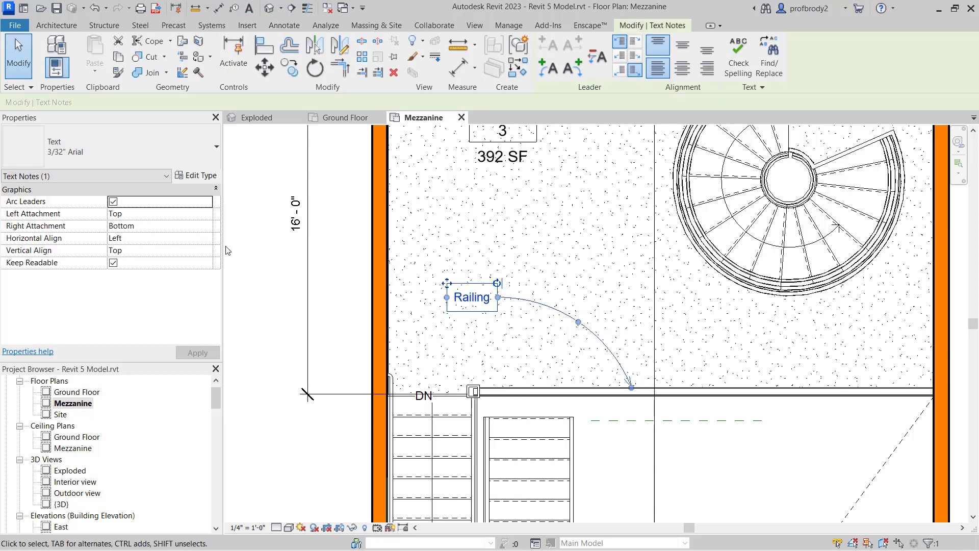
{"action": "left_click_drag", "start_coordinate": [447, 283], "coordinate": [490, 315]}
- Add a second curved leader from the left side of the "Railing" note, with its arrowhead on the railing between the stair flights
{"action": "middle_click_drag", "start_coordinate": [393, 264], "coordinate": [515, 220]}
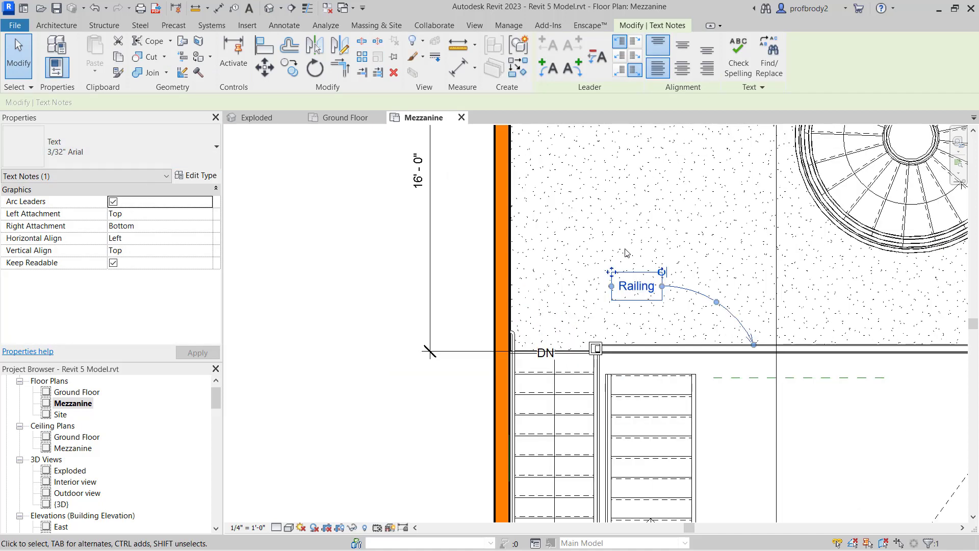
{"action": "left_click", "coordinate": [552, 75]}
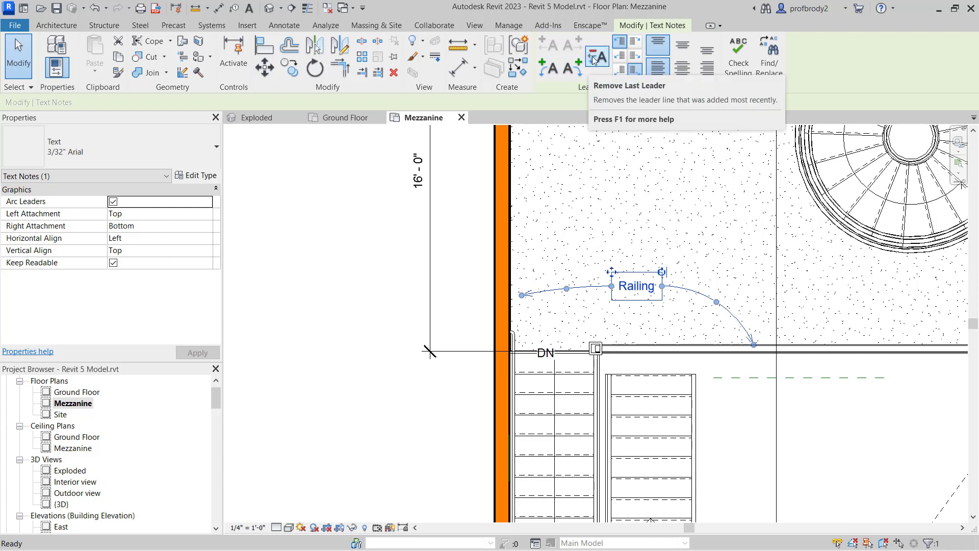
{"action": "left_click_drag", "start_coordinate": [521, 294], "coordinate": [592, 384]}
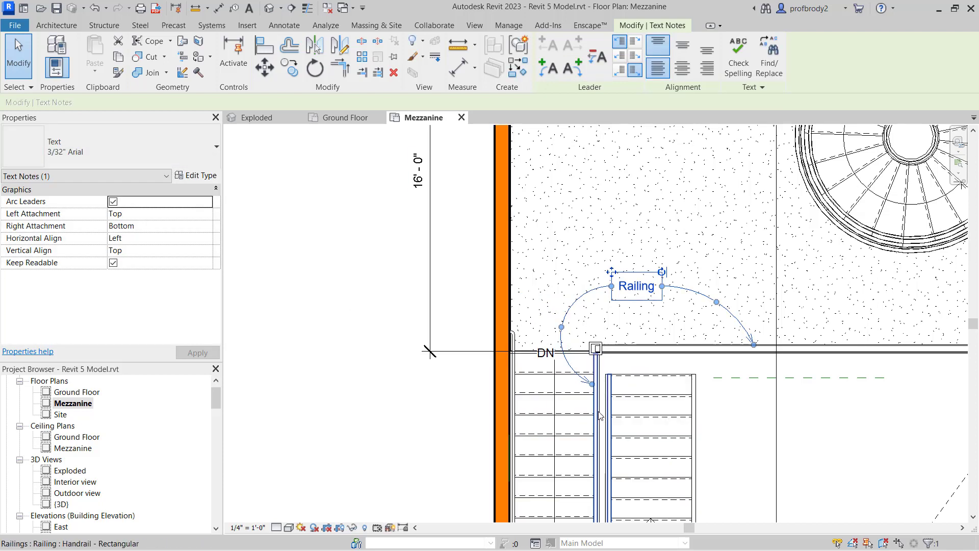
{"action": "scroll", "coordinate": [599, 416], "scroll_direction": "down", "scroll_amount": 2}
{"action": "middle_click_drag", "start_coordinate": [600, 416], "coordinate": [551, 215]}
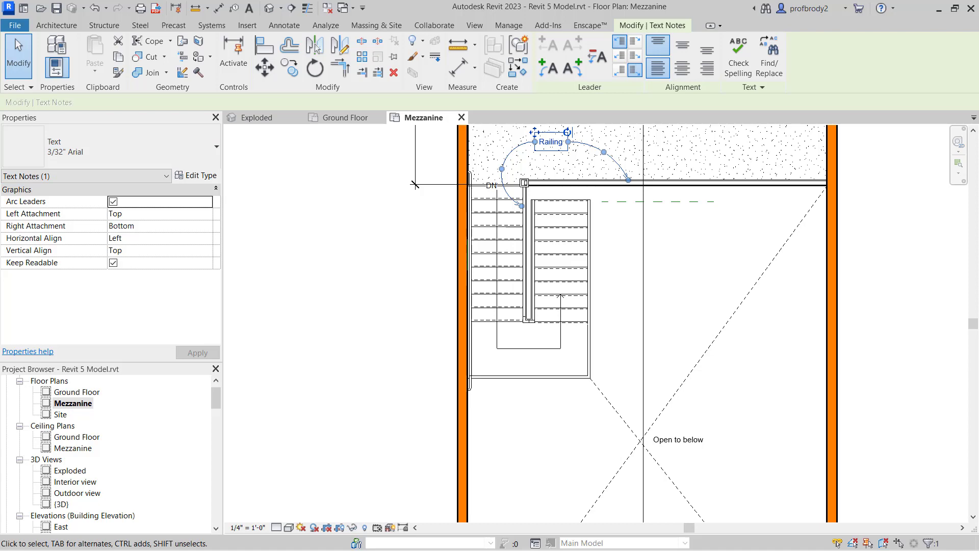
{"action": "left_click", "coordinate": [16, 39]}
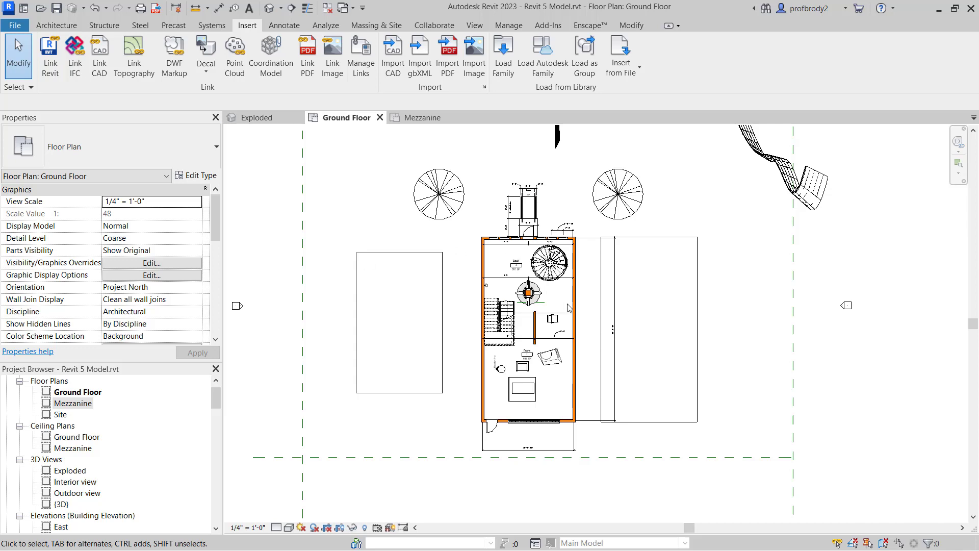
- Search the Autodesk family library for "graphic scale" and load the Graphic Scale1-4 annotation family into the project
{"action": "left_click", "coordinate": [543, 66]}
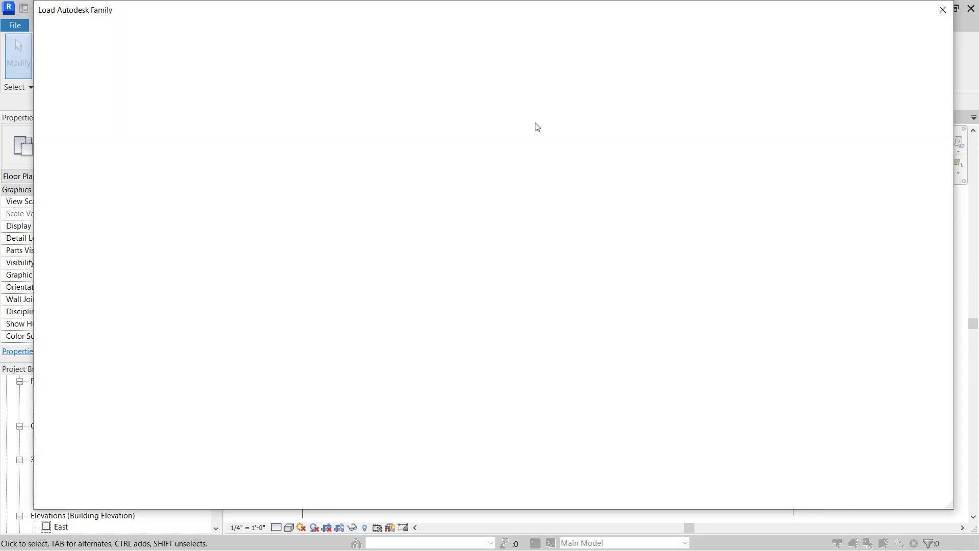
{"action": "left_click_drag", "start_coordinate": [295, 36], "coordinate": [239, 40]}
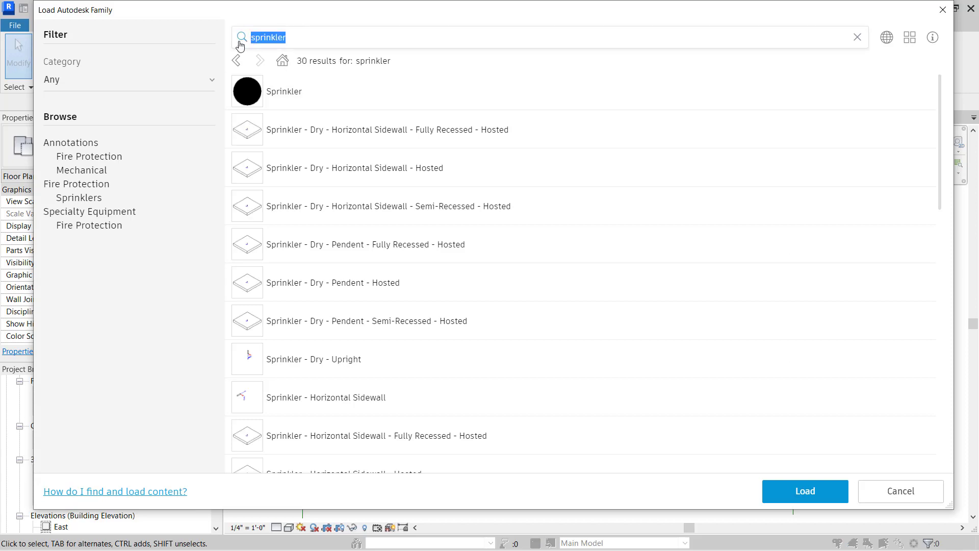
{"action": "type", "text": "graphic scale"}
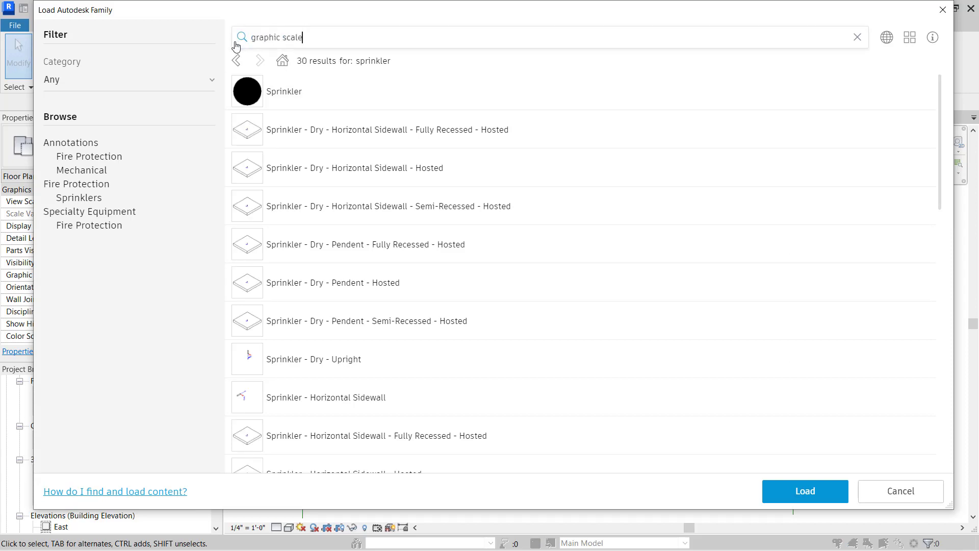
{"action": "key", "text": "Return"}
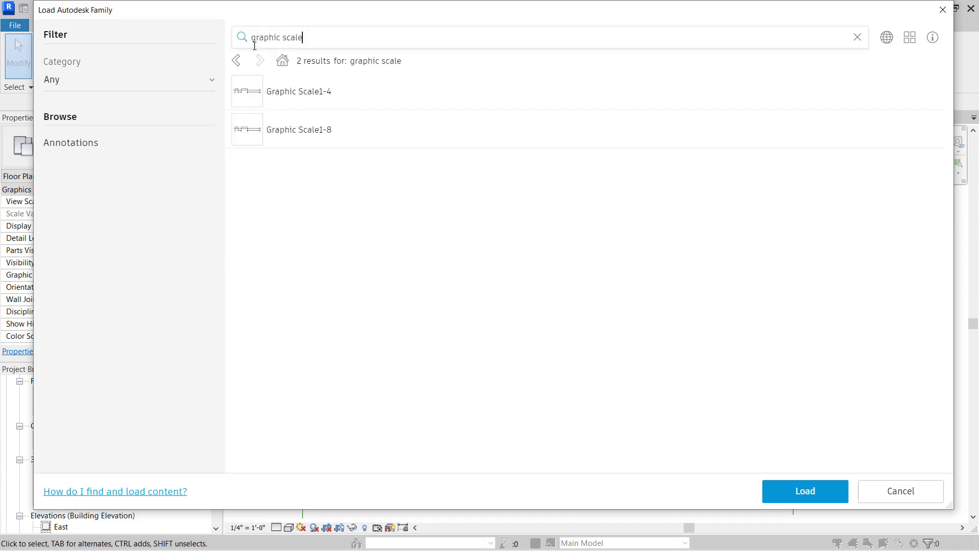
{"action": "left_click", "coordinate": [305, 99]}
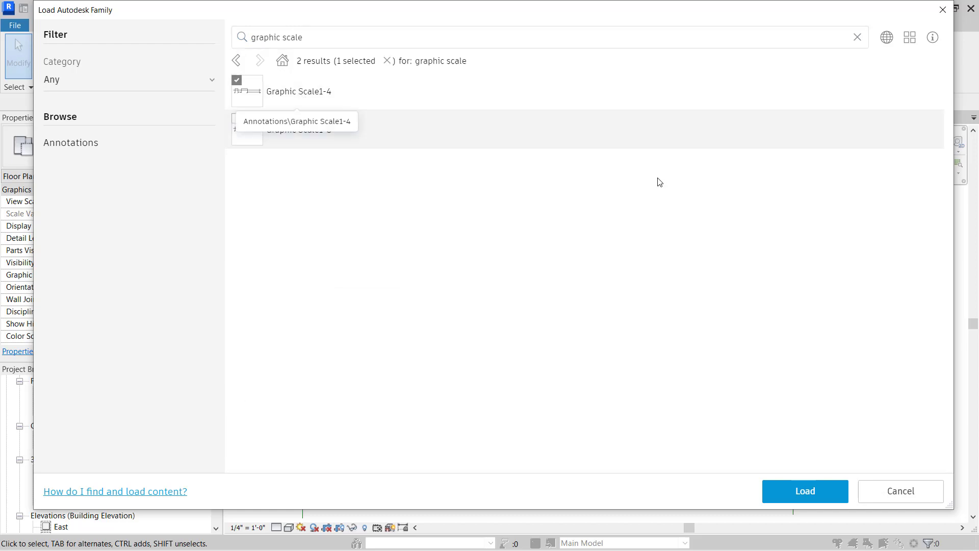
{"action": "left_click", "coordinate": [818, 493]}
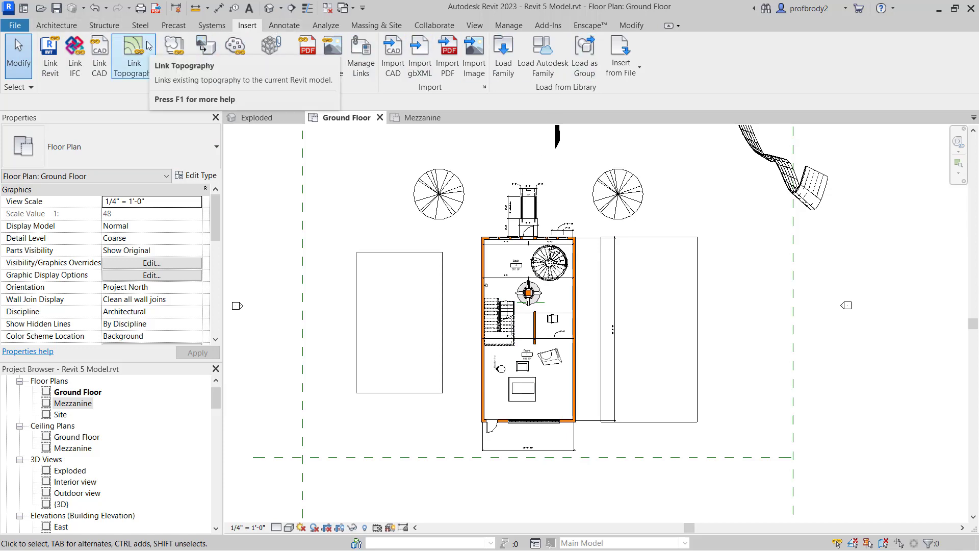
- Place one Graphic Scale 1-4 symbol below the 25' - 0" dimension at the front of the Ground Floor plan
{"action": "left_click", "coordinate": [284, 25]}
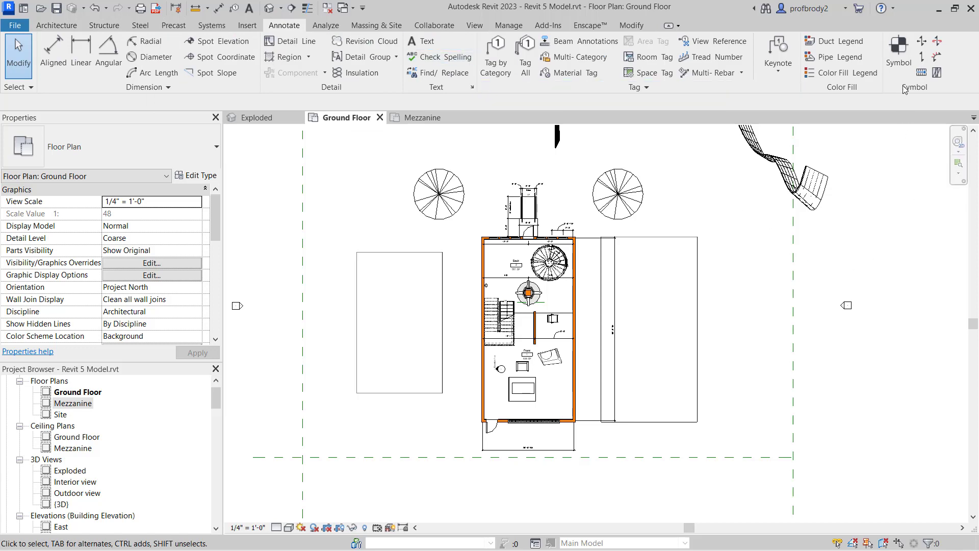
{"action": "left_click", "coordinate": [899, 51]}
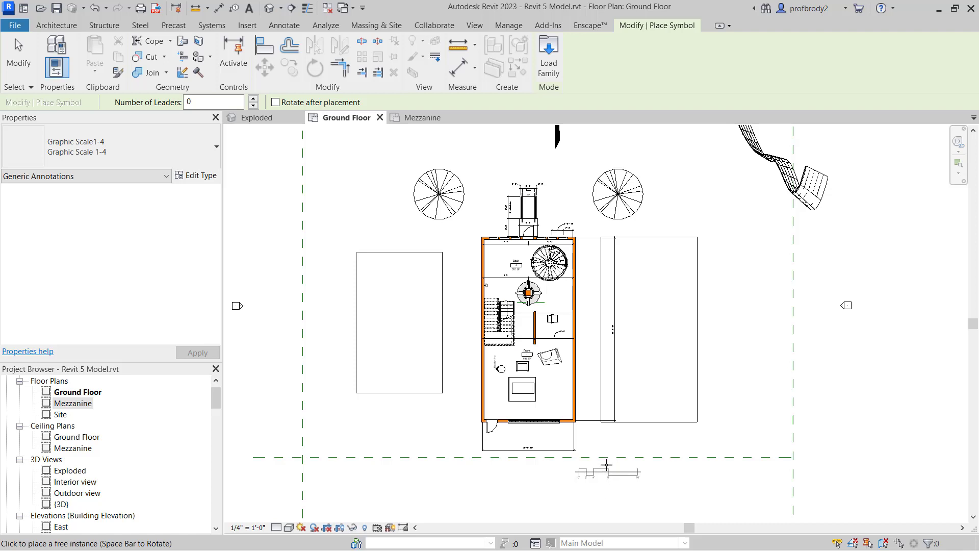
{"action": "left_click", "coordinate": [579, 465]}
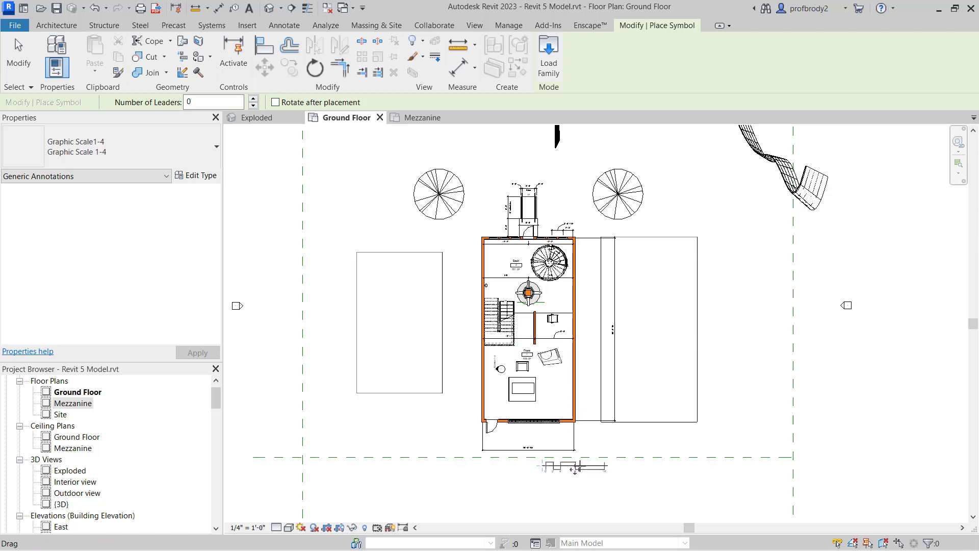
{"action": "scroll", "coordinate": [509, 492], "scroll_direction": "up", "scroll_amount": 3}
{"action": "scroll", "coordinate": [593, 482], "scroll_direction": "up", "scroll_amount": 6}
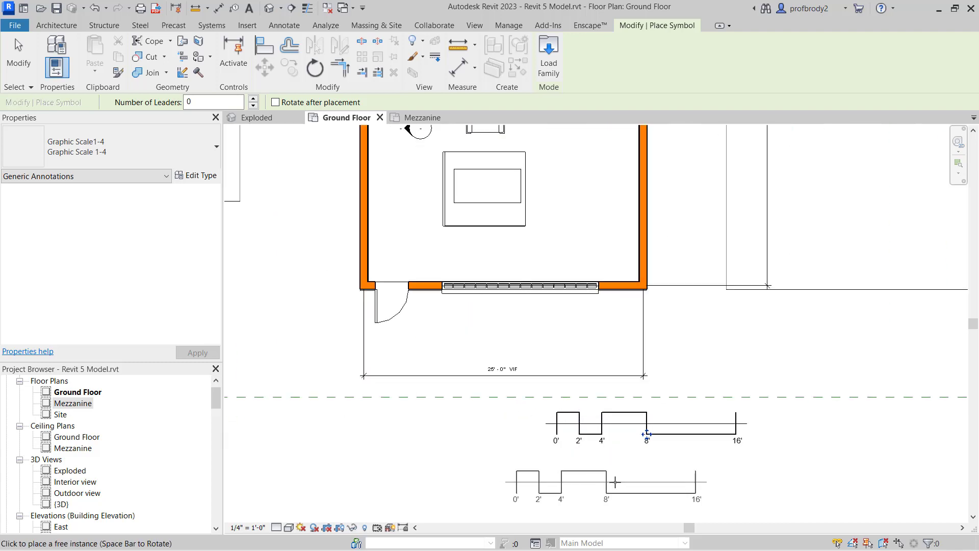
{"action": "scroll", "coordinate": [612, 485], "scroll_direction": "down", "scroll_amount": 2}
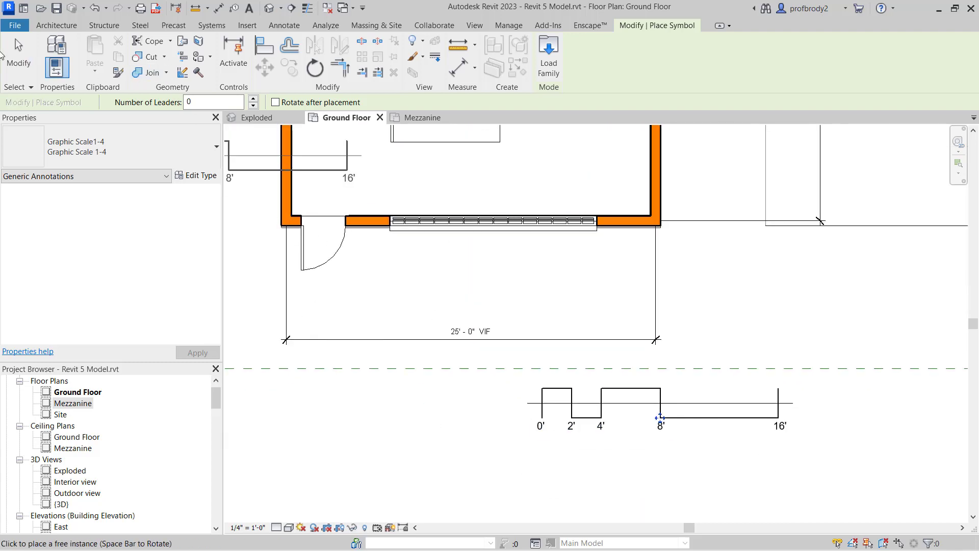
{"action": "left_click", "coordinate": [18, 53]}
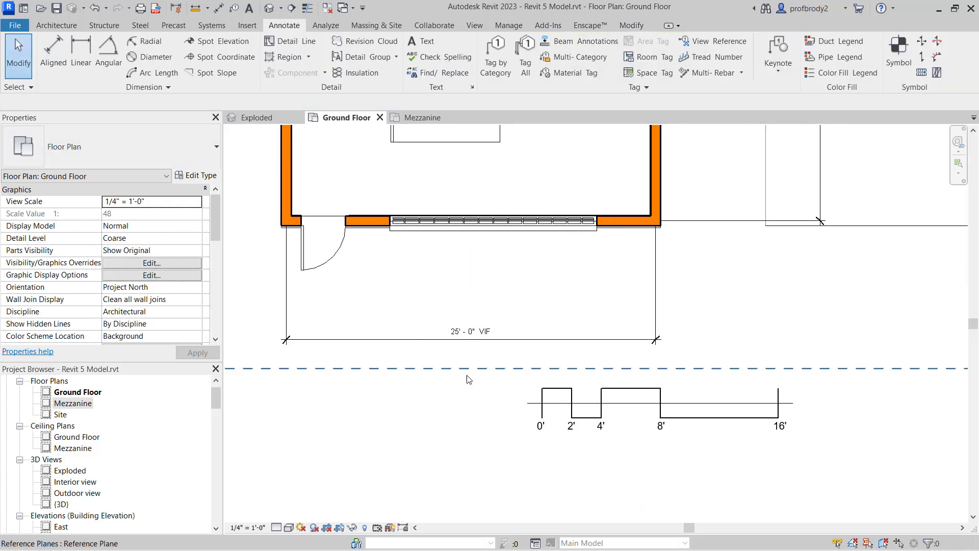
{"action": "scroll", "coordinate": [498, 413], "scroll_direction": "down", "scroll_amount": 3}
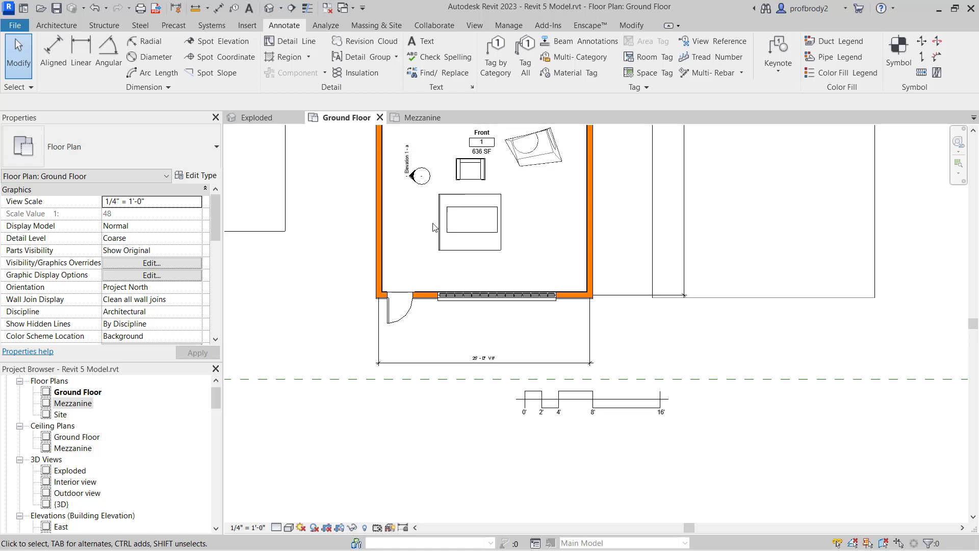
{"action": "left_click", "coordinate": [248, 28]}
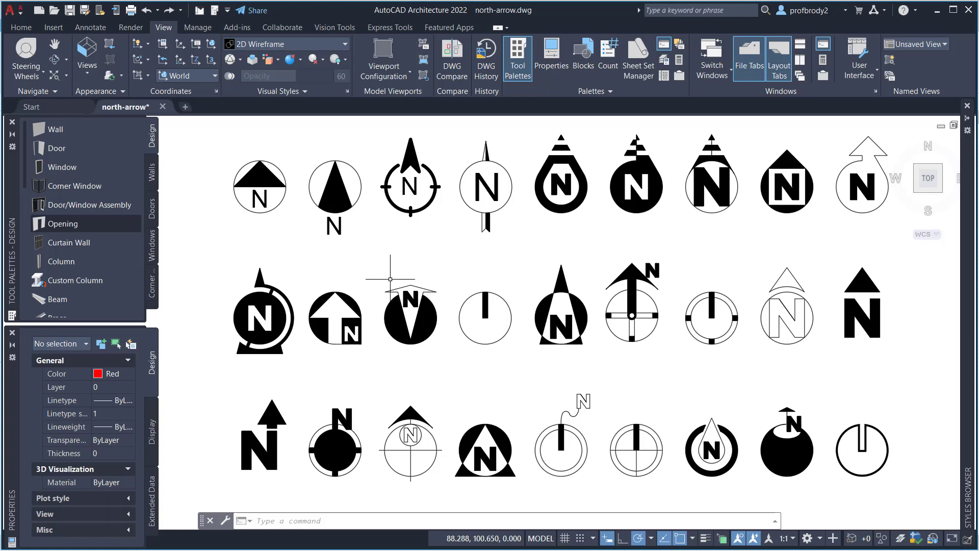
- Try exporting the block North 23_cad-block.com from the north-arrow drawing in AutoCAD with the WBLOCK command
{"action": "type", "text": "wblock"}
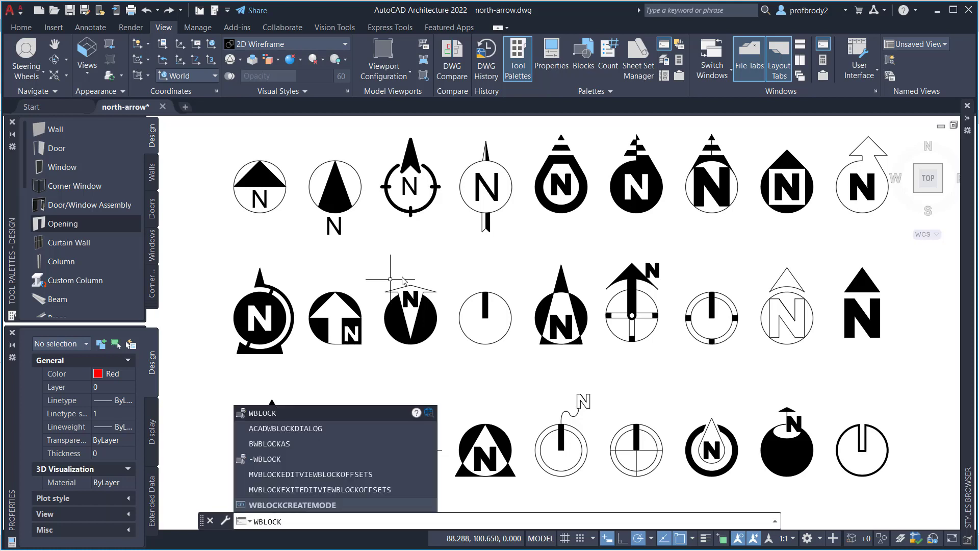
{"action": "key", "text": "Return"}
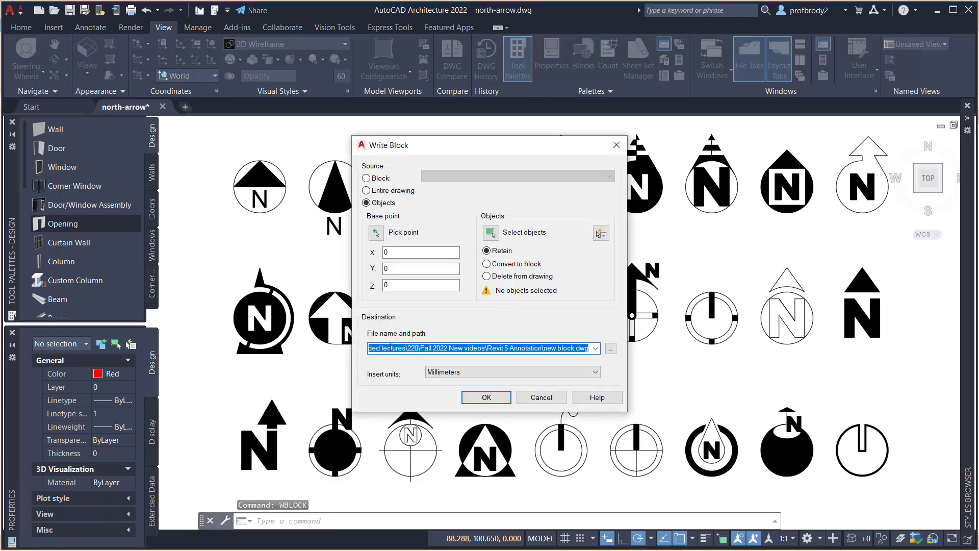
{"action": "left_click", "coordinate": [370, 181]}
{"action": "left_click", "coordinate": [522, 178]}
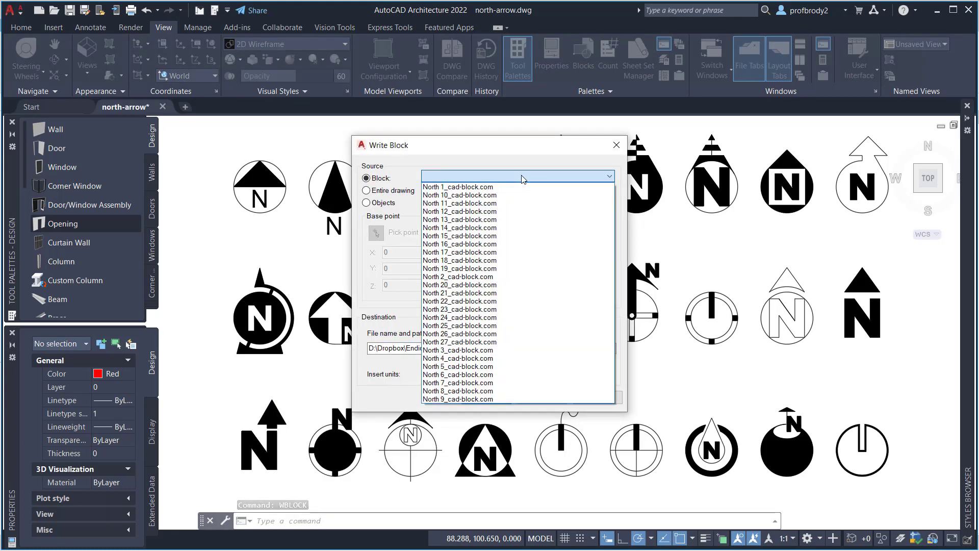
{"action": "left_click", "coordinate": [468, 309]}
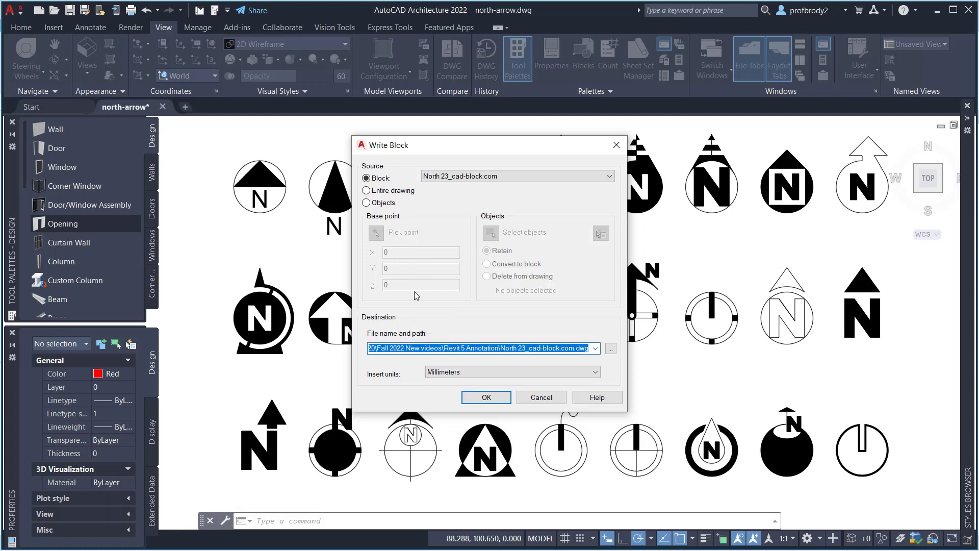
{"action": "left_click", "coordinate": [541, 397]}
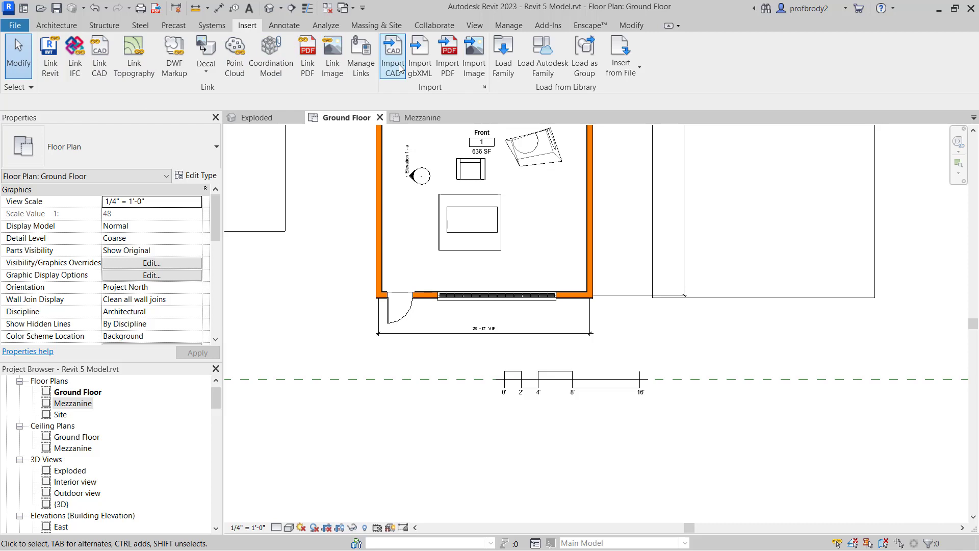
- Link north-arrow favorite.dwg in Black and White with Manual - Origin positioning, placing it between the 25' - 0" dimension's end and the graphic scale
{"action": "left_click", "coordinate": [99, 56]}
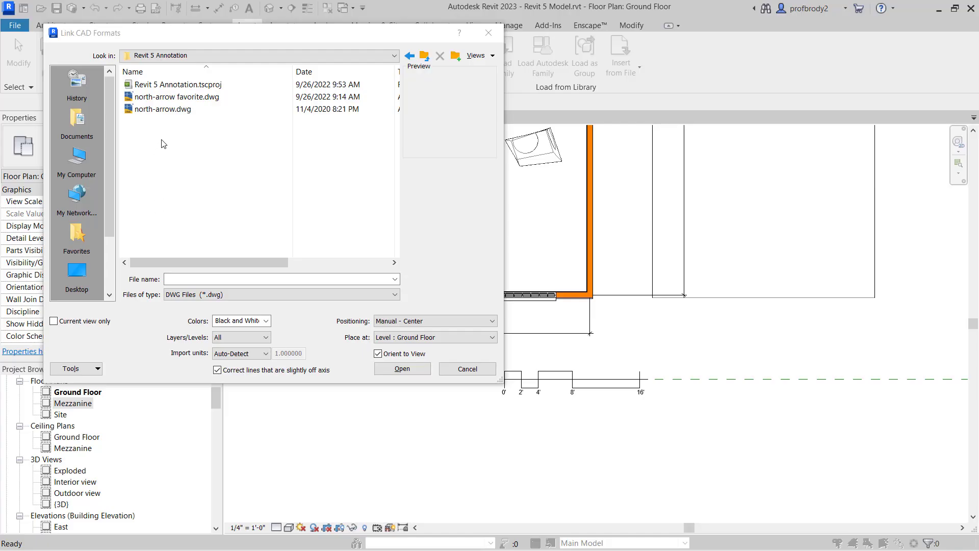
{"action": "left_click", "coordinate": [168, 98]}
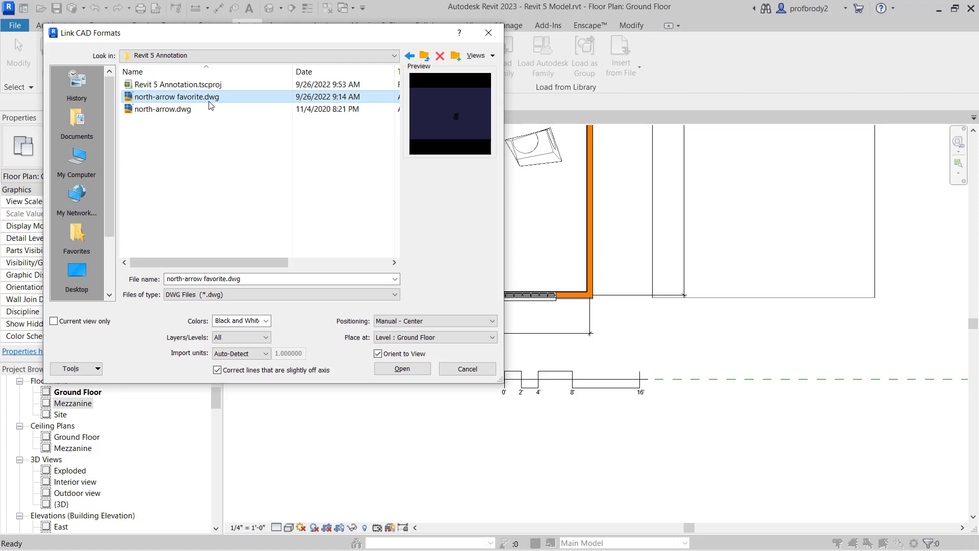
{"action": "left_click", "coordinate": [266, 321]}
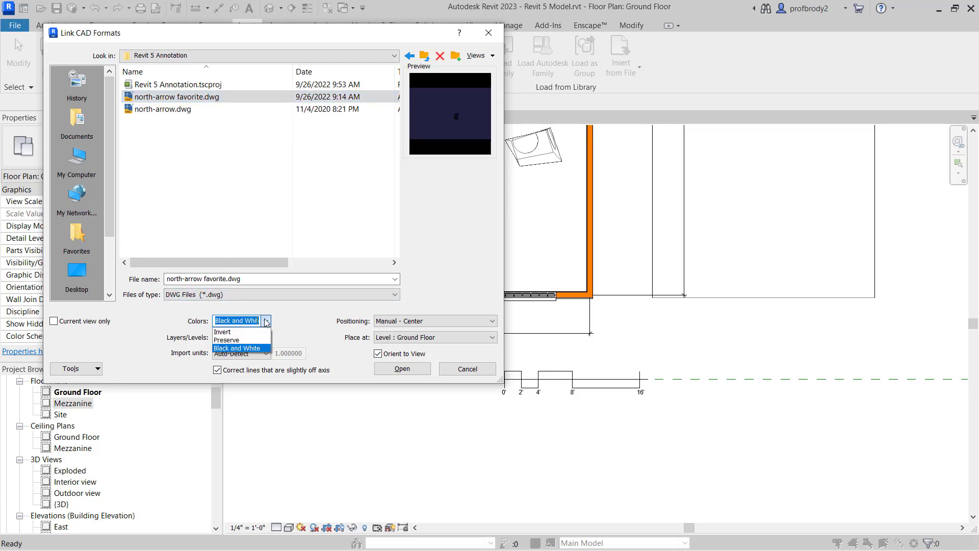
{"action": "left_click", "coordinate": [241, 349]}
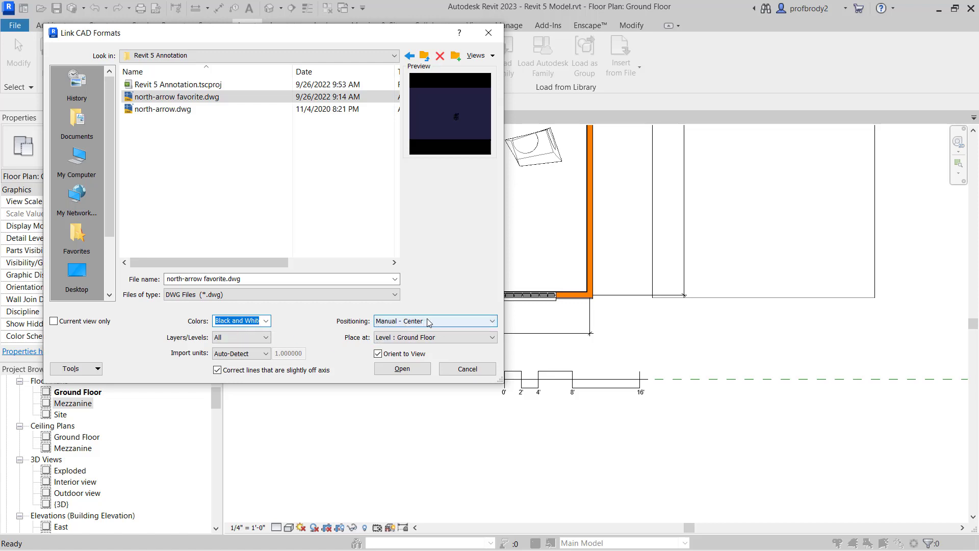
{"action": "left_click", "coordinate": [414, 325]}
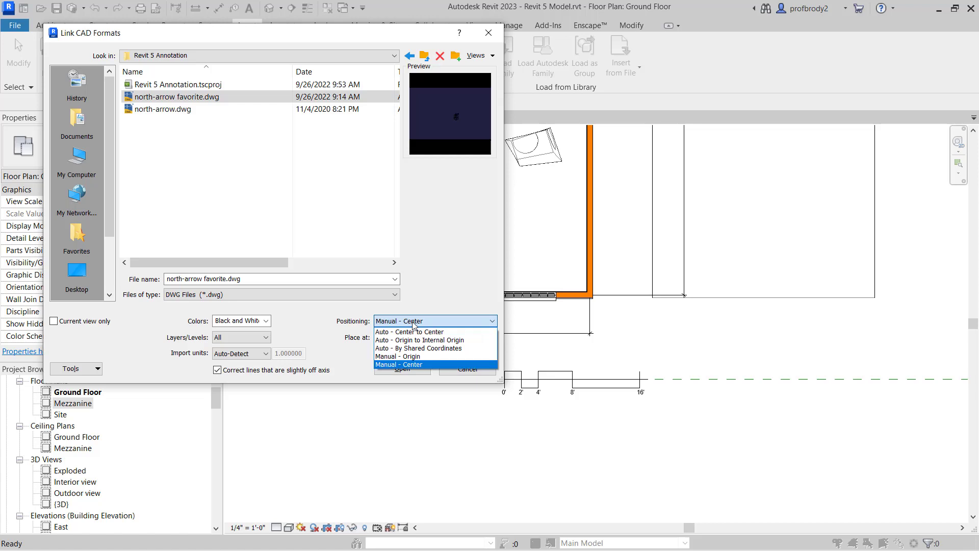
{"action": "left_click", "coordinate": [413, 356]}
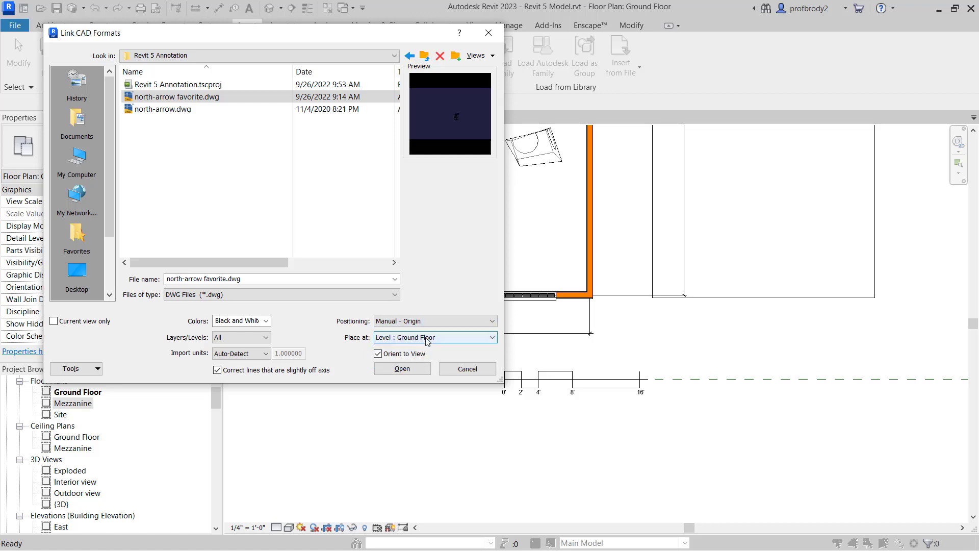
{"action": "left_click", "coordinate": [411, 324]}
{"action": "left_click", "coordinate": [411, 325]}
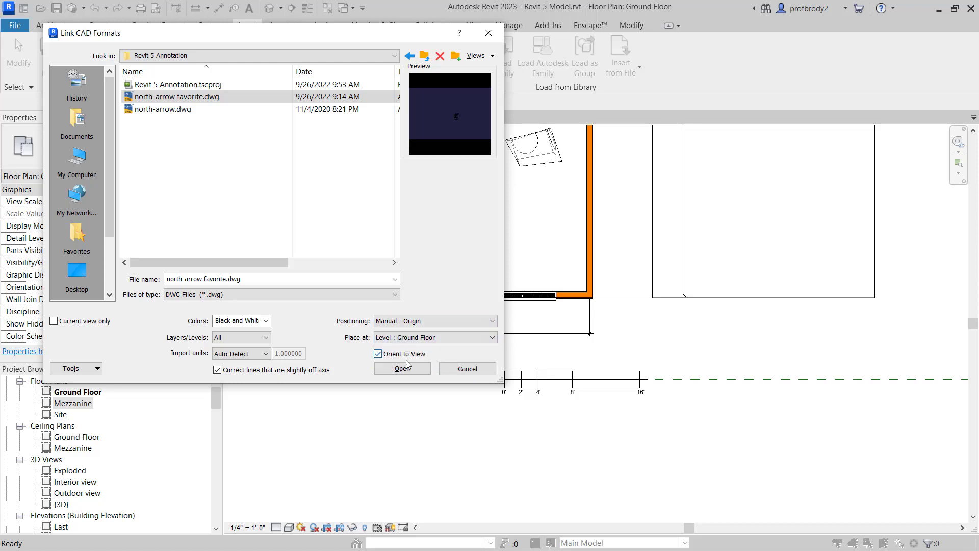
{"action": "left_click", "coordinate": [402, 369]}
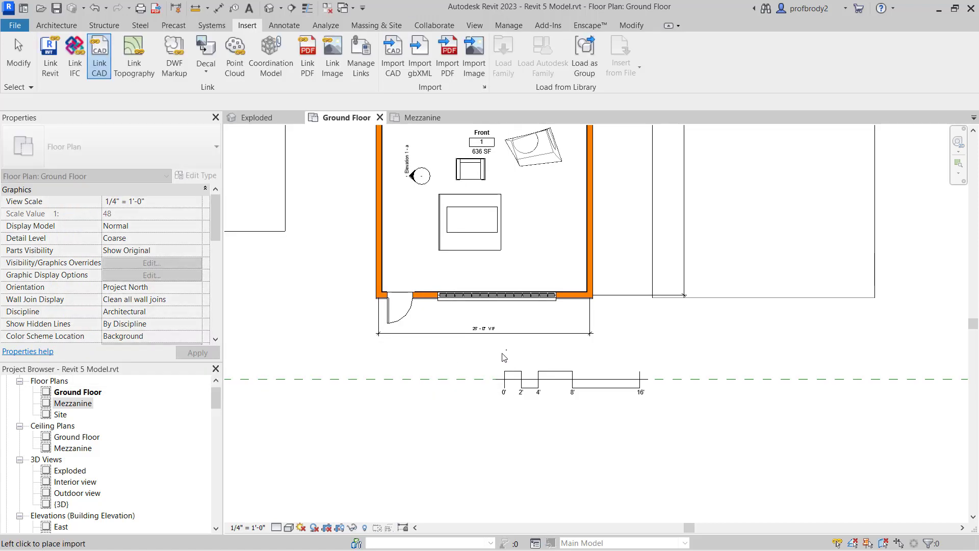
{"action": "scroll", "coordinate": [602, 366], "scroll_direction": "up", "scroll_amount": 5}
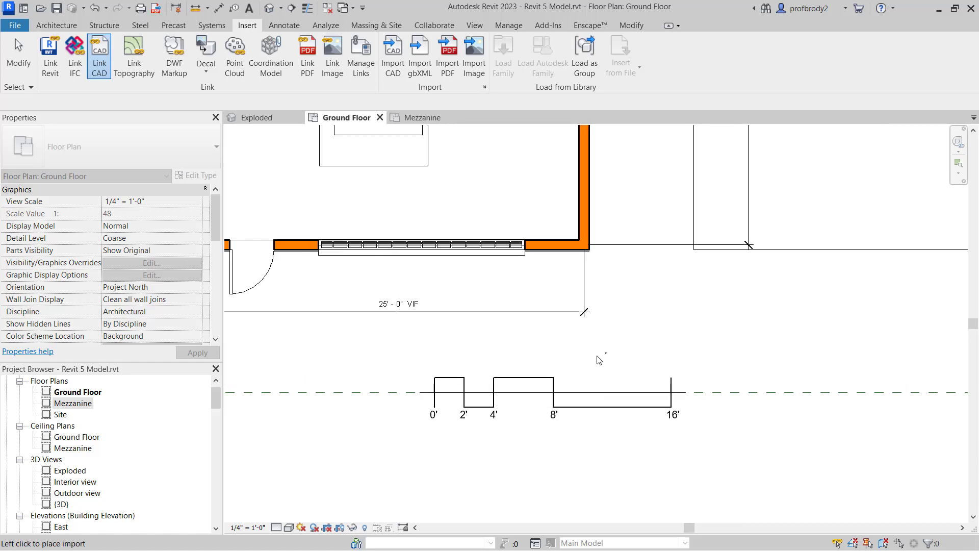
{"action": "left_click", "coordinate": [585, 347]}
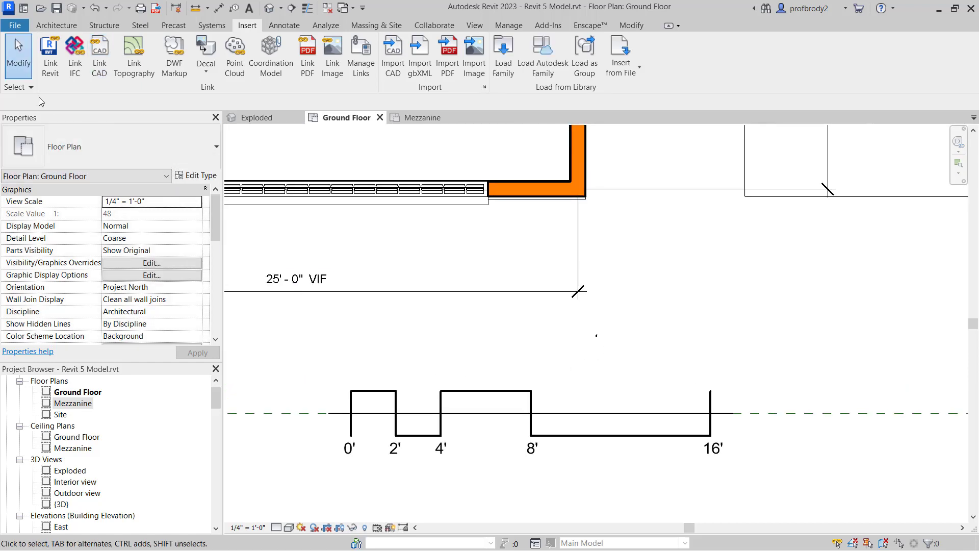
- Scale up the tiny linked north arrow graphically to an instance scale of about 36.67, using its center as the origin
{"action": "left_click_drag", "start_coordinate": [580, 323], "coordinate": [637, 362]}
{"action": "scroll", "coordinate": [591, 347], "scroll_direction": "up", "scroll_amount": 3}
{"action": "scroll", "coordinate": [592, 342], "scroll_direction": "down", "scroll_amount": 3}
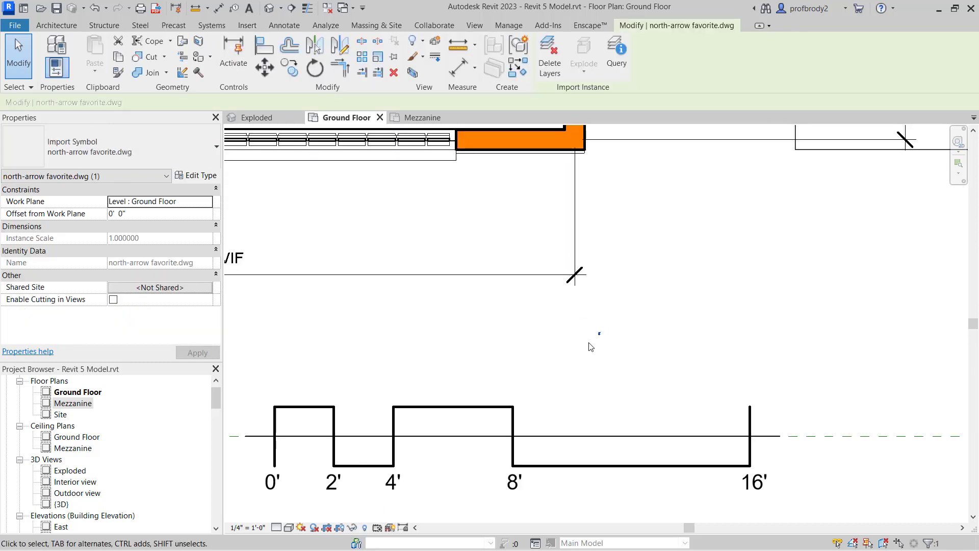
{"action": "scroll", "coordinate": [577, 299], "scroll_direction": "up", "scroll_amount": 3}
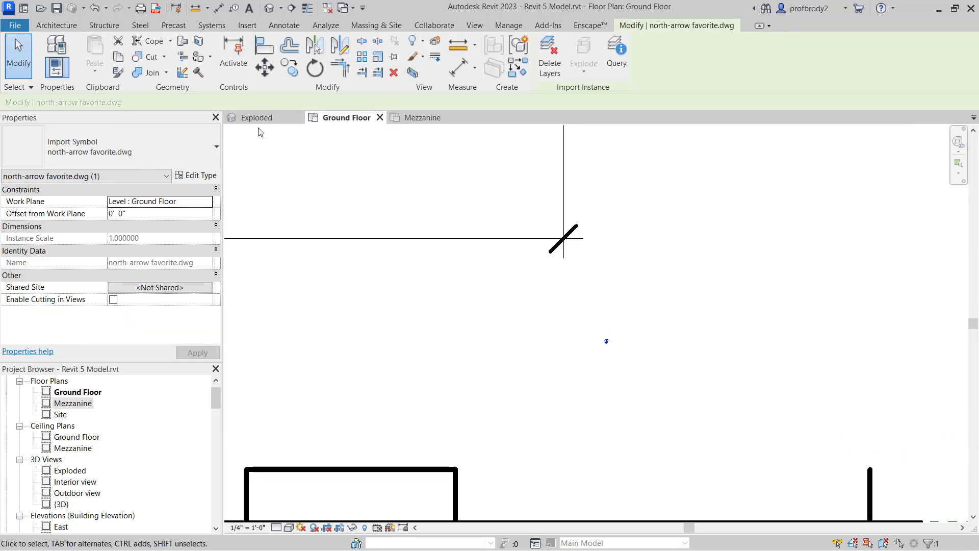
{"action": "scroll", "coordinate": [484, 303], "scroll_direction": "down", "scroll_amount": 1}
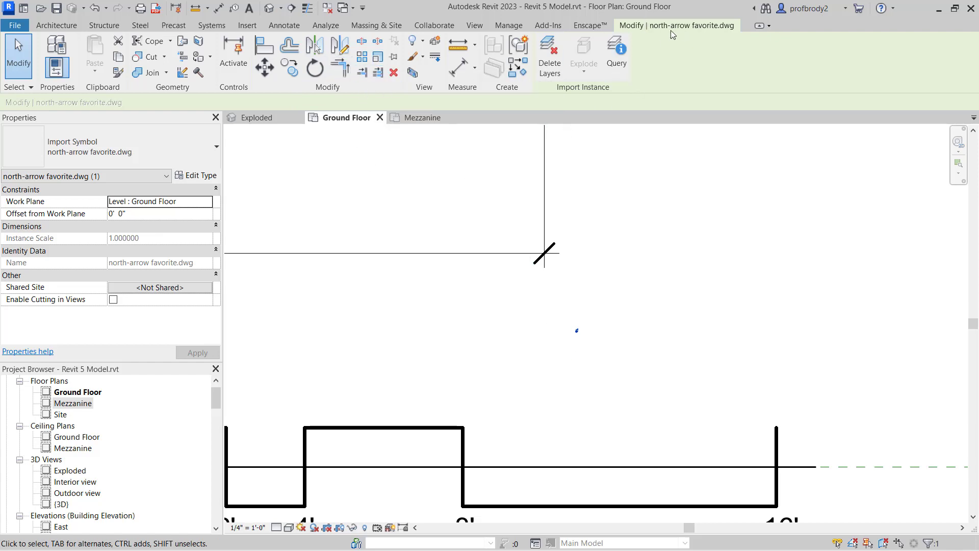
{"action": "left_click", "coordinate": [378, 57]}
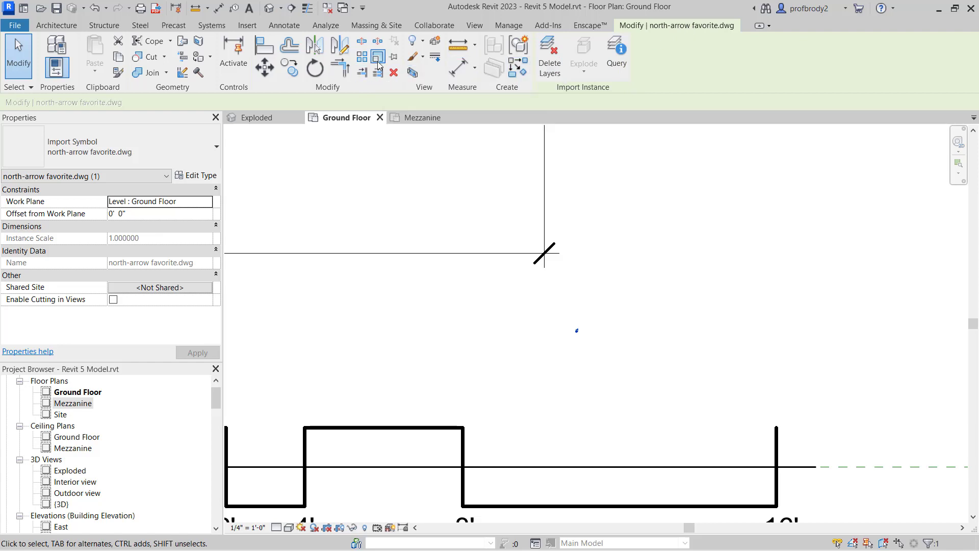
{"action": "left_click", "coordinate": [577, 334]}
{"action": "scroll", "coordinate": [577, 336], "scroll_direction": "up", "scroll_amount": 2}
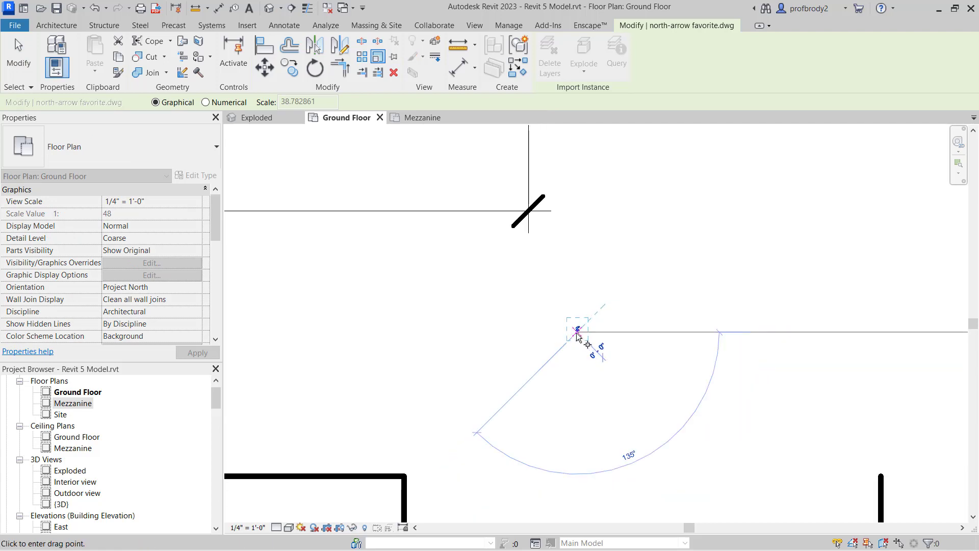
{"action": "scroll", "coordinate": [577, 336], "scroll_direction": "up", "scroll_amount": 3}
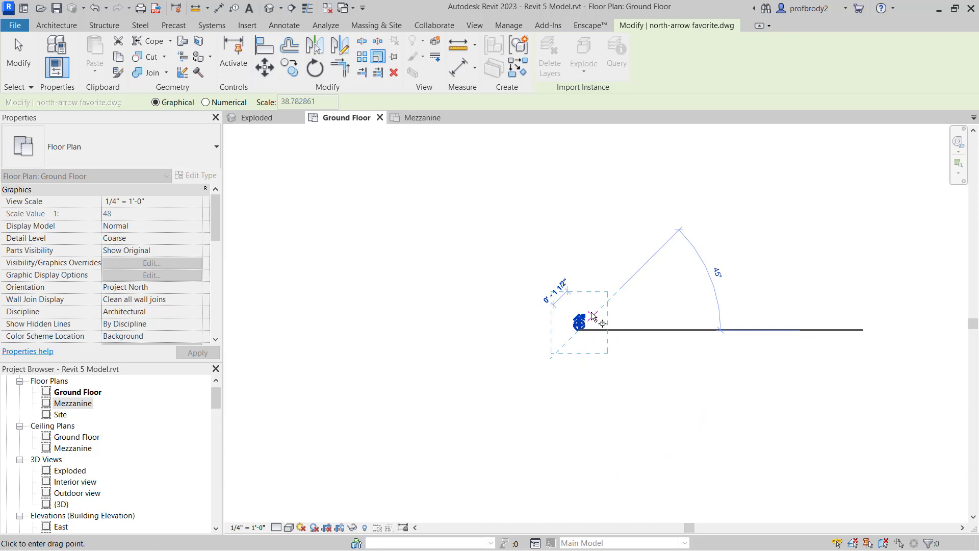
{"action": "left_click", "coordinate": [581, 337]}
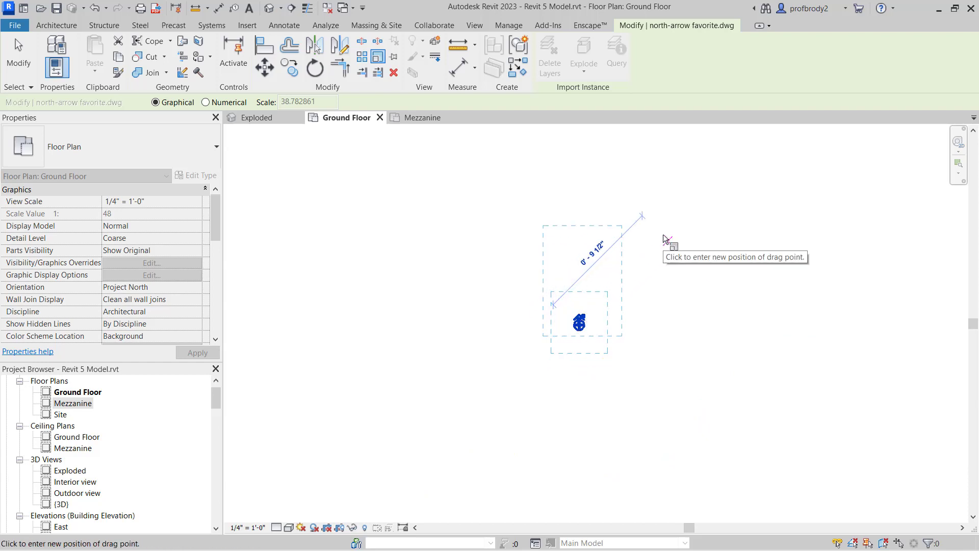
{"action": "scroll", "coordinate": [664, 239], "scroll_direction": "down", "scroll_amount": 4}
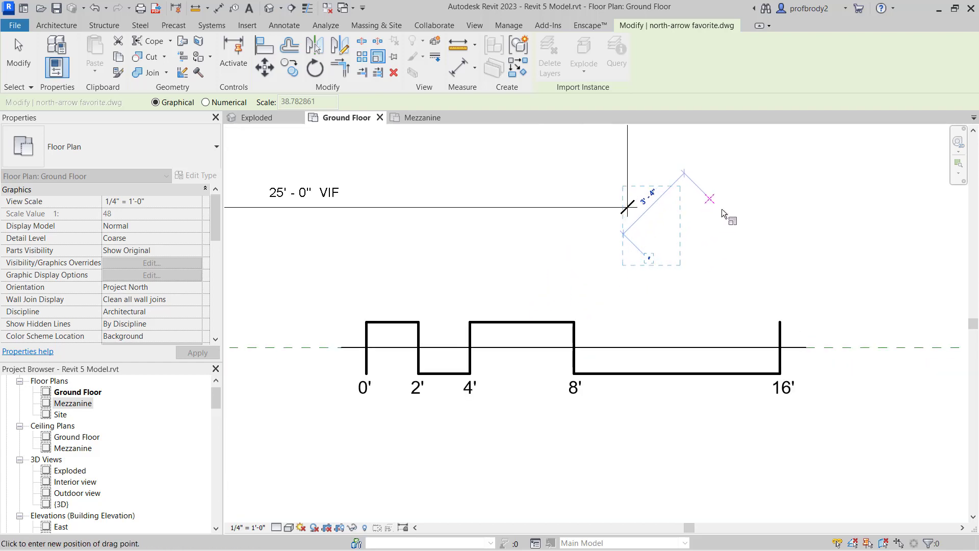
{"action": "left_click", "coordinate": [741, 185]}
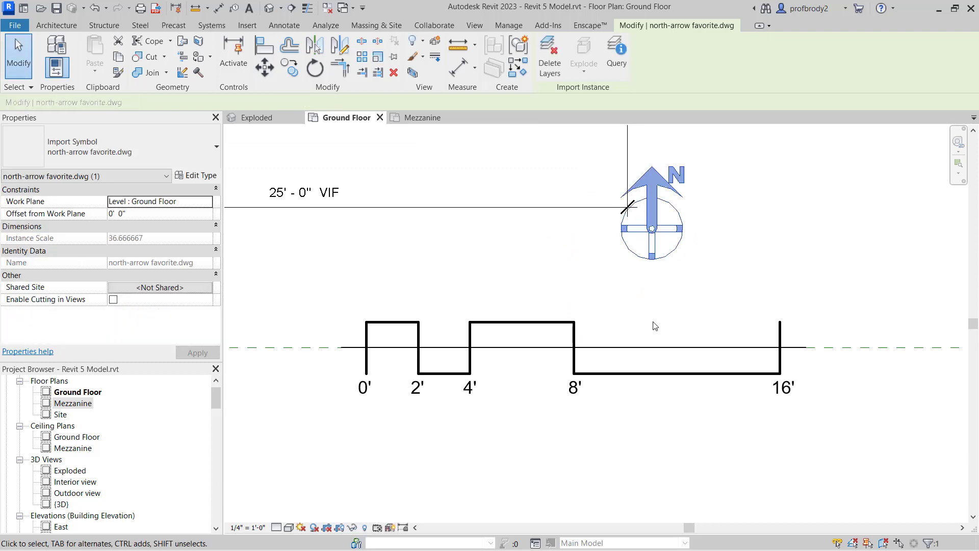
- Move the north arrow just past the 25' - 0" dimension's right end and shift the graphic scale up, closer to the dimension
{"action": "left_click_drag", "start_coordinate": [652, 230], "coordinate": [671, 268]}
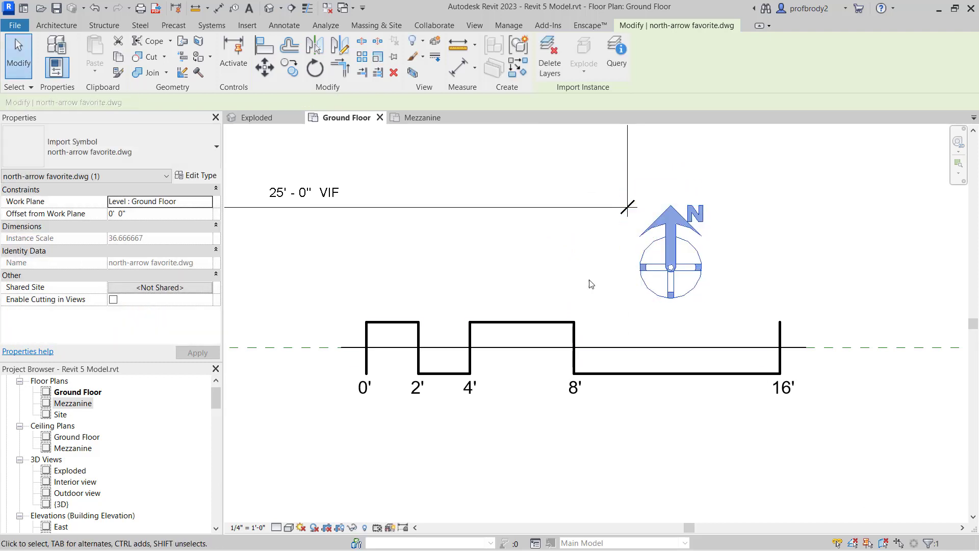
{"action": "left_click", "coordinate": [584, 270]}
{"action": "scroll", "coordinate": [586, 273], "scroll_direction": "down", "scroll_amount": 5}
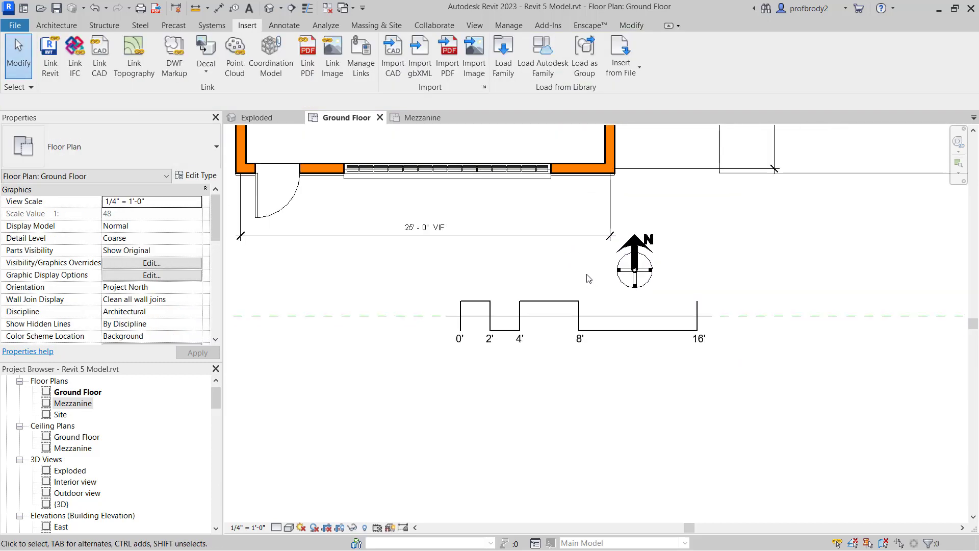
{"action": "middle_click_drag", "start_coordinate": [588, 261], "coordinate": [625, 351]}
{"action": "left_click_drag", "start_coordinate": [661, 332], "coordinate": [687, 299]}
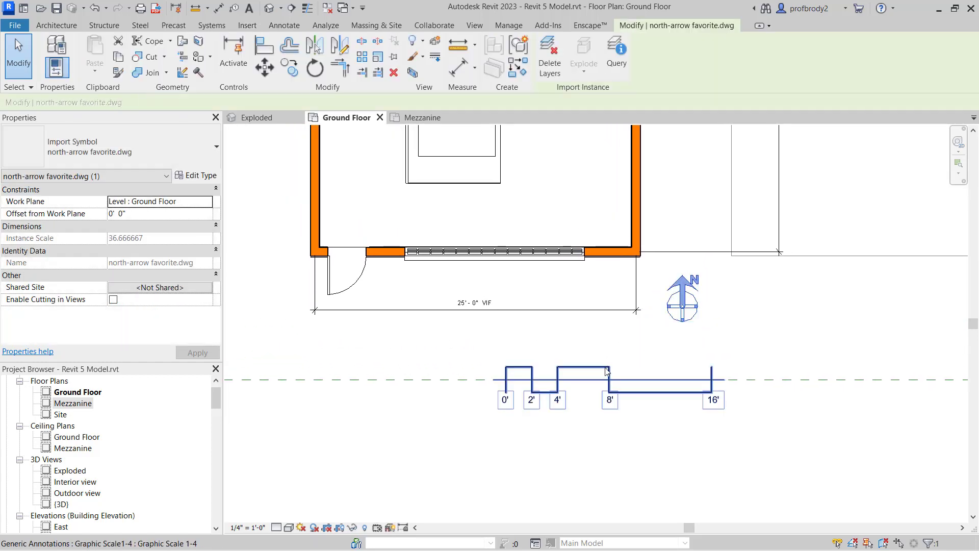
{"action": "mouse_move", "coordinate": [602, 366]}
{"action": "left_mouse_down"}
{"action": "mouse_move", "coordinate": [603, 341]}
{"action": "mouse_move", "coordinate": [579, 339]}
{"action": "left_mouse_up"}
{"action": "left_click", "coordinate": [608, 416]}
- Hide the wavy curved structure behind the building and the tree on the building's right as elements in the Ground Floor view
{"action": "scroll", "coordinate": [608, 416], "scroll_direction": "down", "scroll_amount": 2}
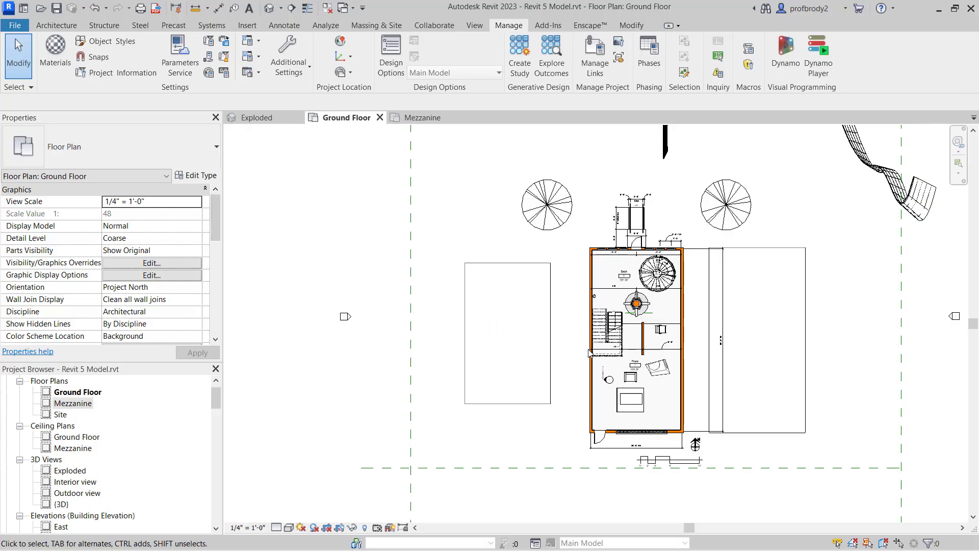
{"action": "scroll", "coordinate": [747, 356], "scroll_direction": "down", "scroll_amount": 2}
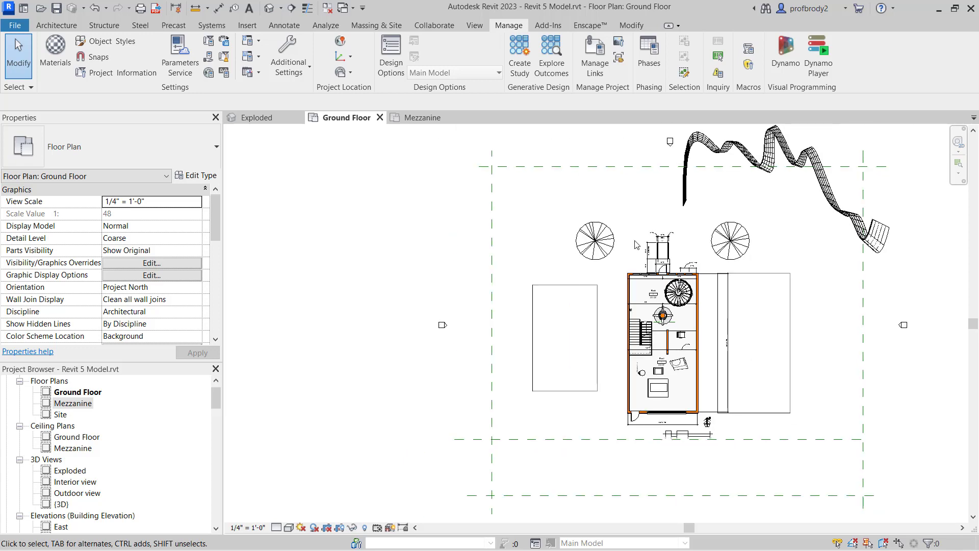
{"action": "scroll", "coordinate": [635, 245], "scroll_direction": "down", "scroll_amount": 1}
{"action": "scroll", "coordinate": [638, 222], "scroll_direction": "down", "scroll_amount": 1}
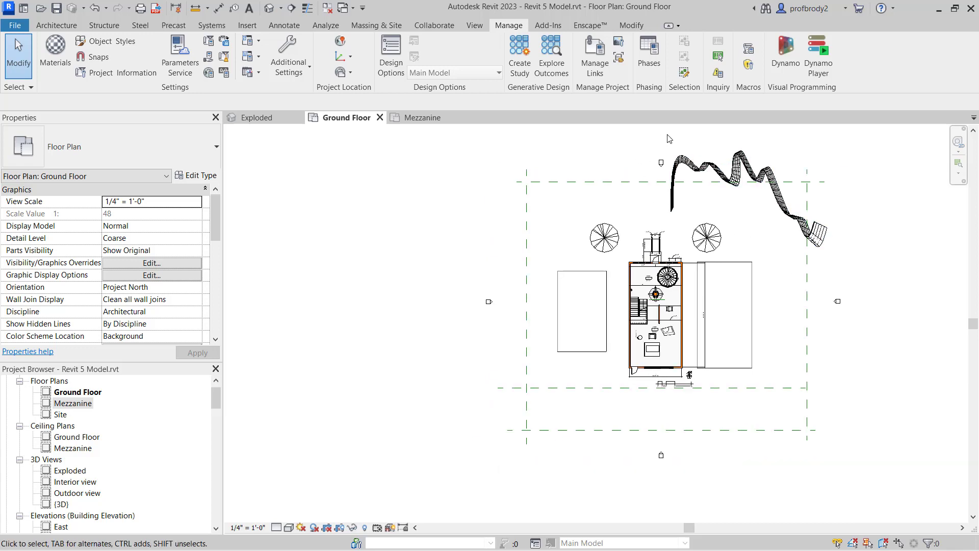
{"action": "left_click_drag", "start_coordinate": [668, 136], "coordinate": [866, 258]}
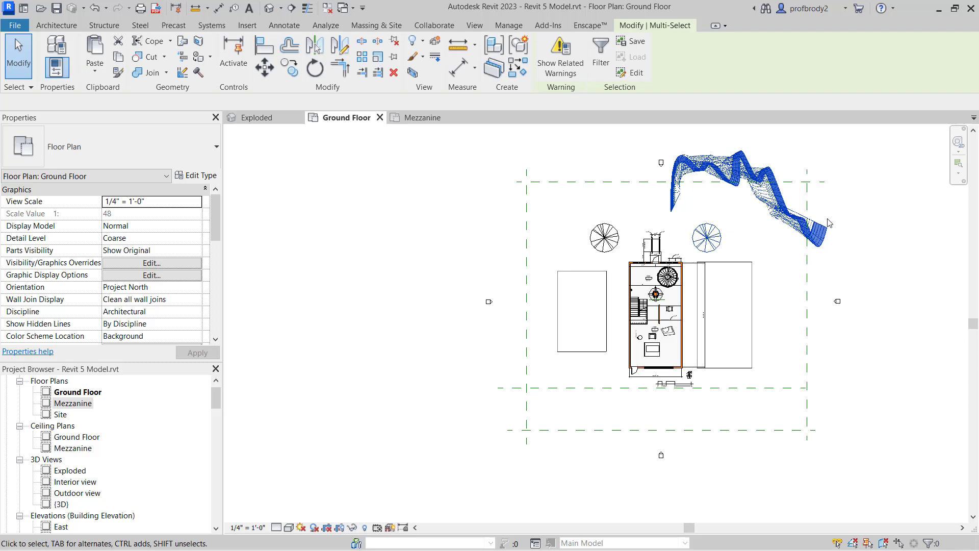
{"action": "right_click", "coordinate": [765, 198]}
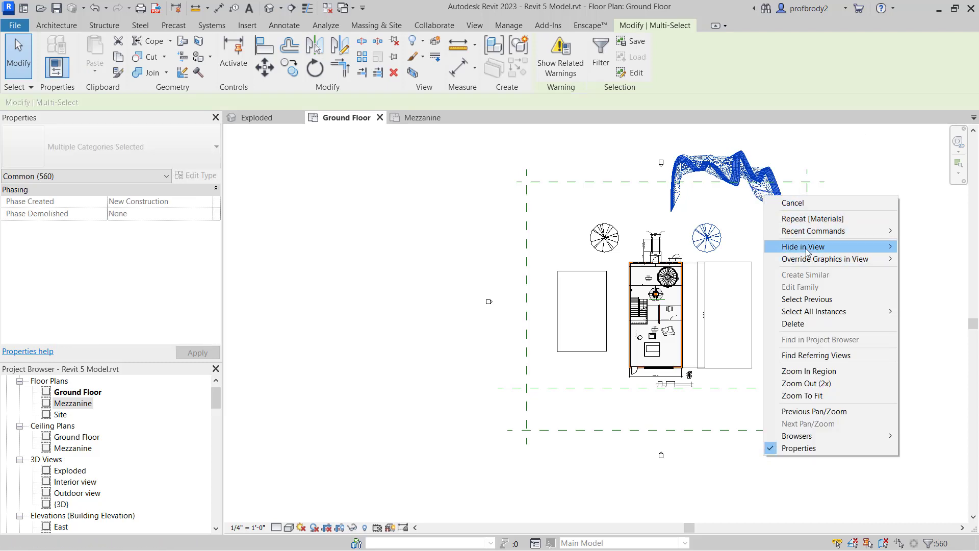
{"action": "mouse_move", "coordinate": [870, 247]}
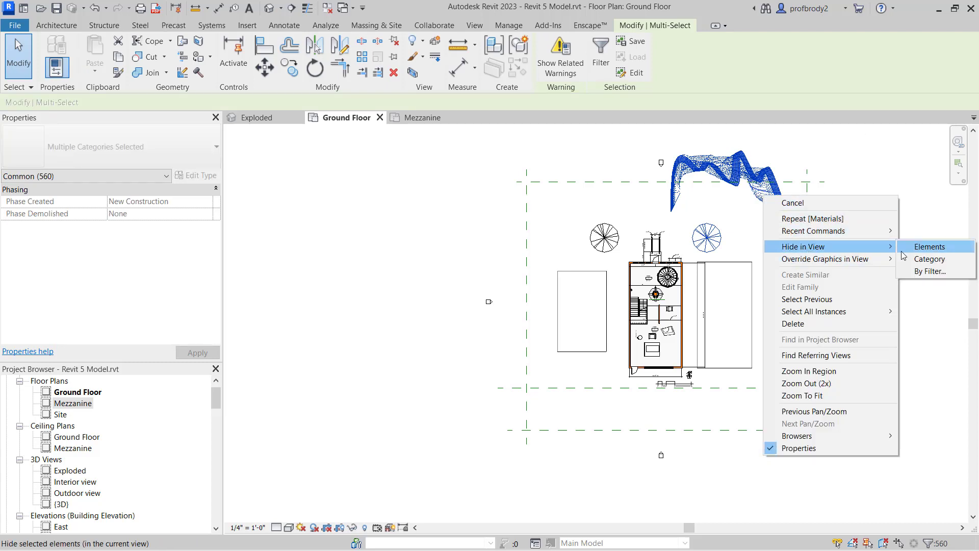
{"action": "left_click", "coordinate": [929, 247]}
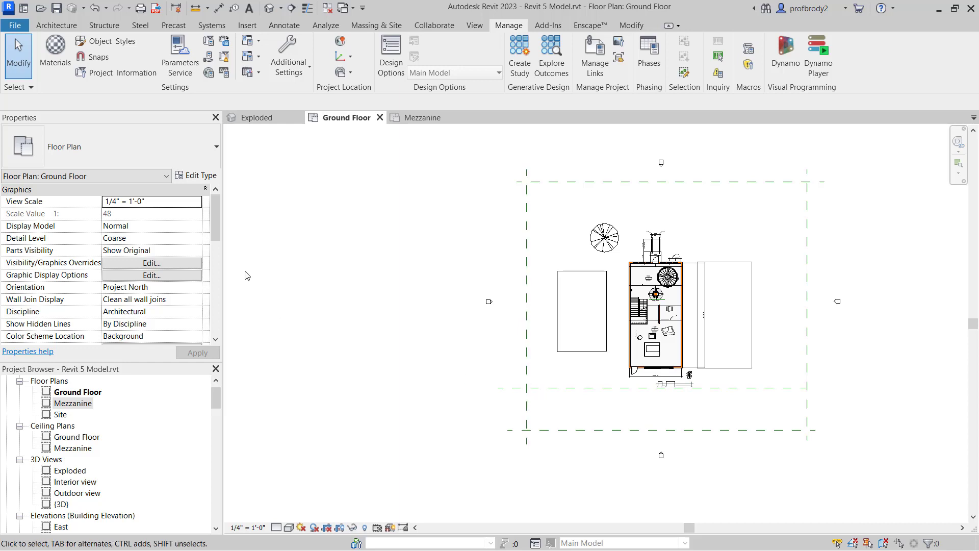
{"action": "key", "text": "v"}
{"action": "key", "text": "v"}
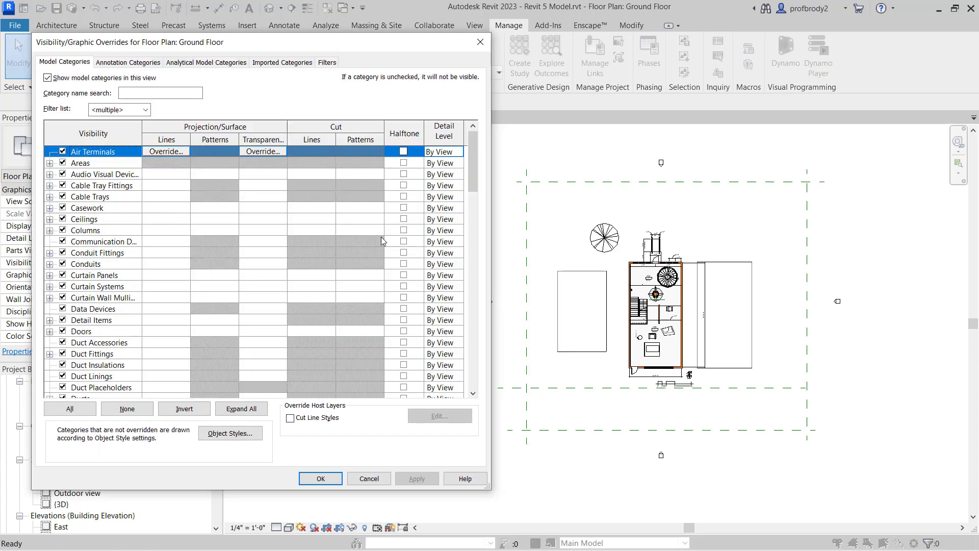
{"action": "left_click", "coordinate": [477, 42]}
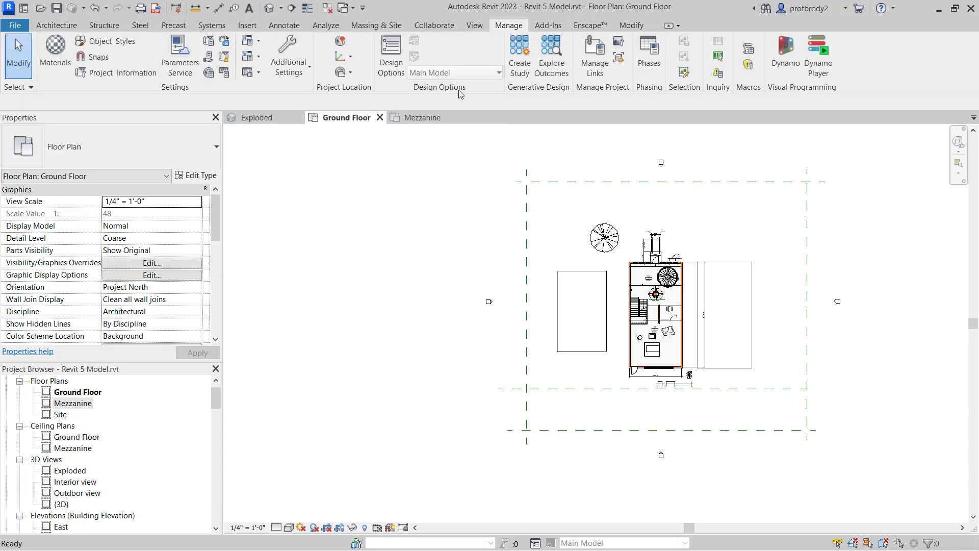
- Hide the whole reference plane category in the Ground Floor view, starting from the vertical plane left of the building
{"action": "left_click", "coordinate": [527, 213]}
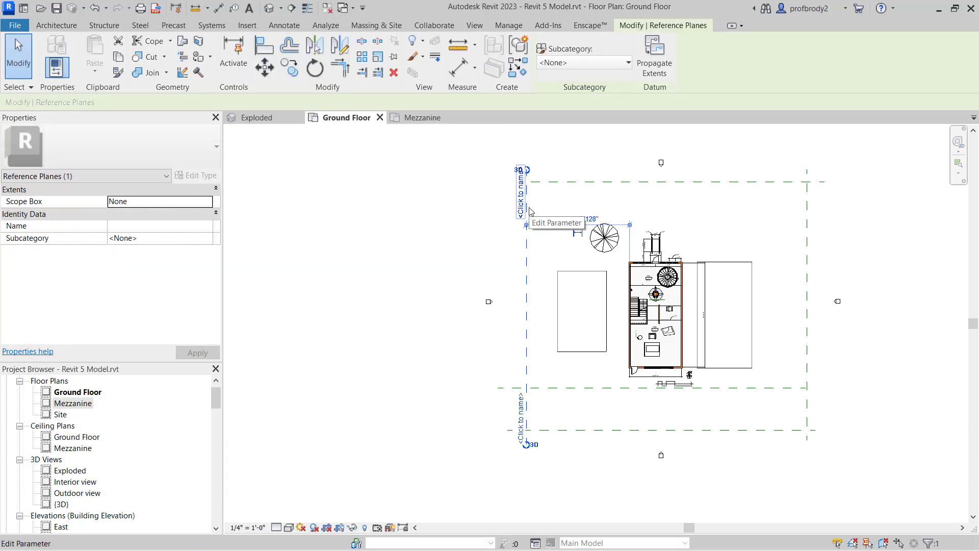
{"action": "right_click", "coordinate": [530, 249]}
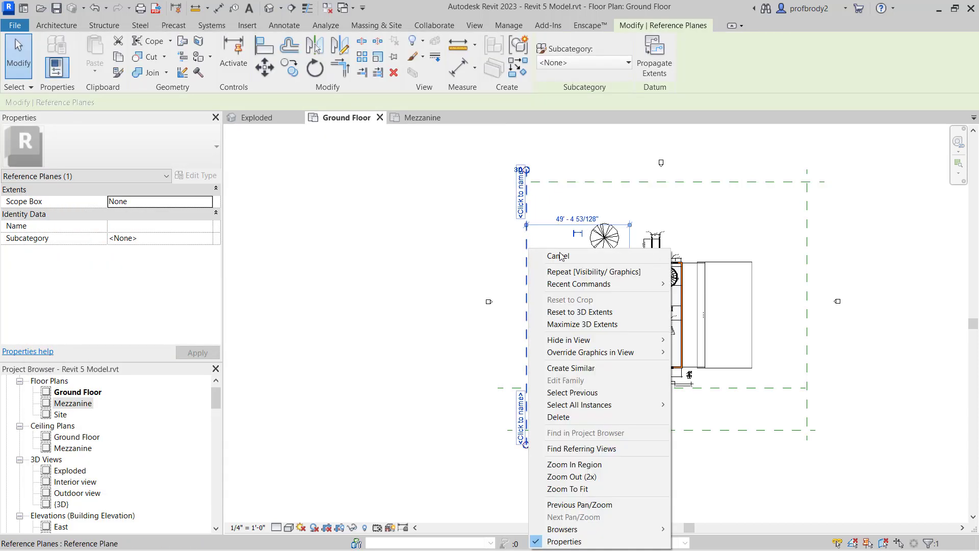
{"action": "mouse_move", "coordinate": [607, 345]}
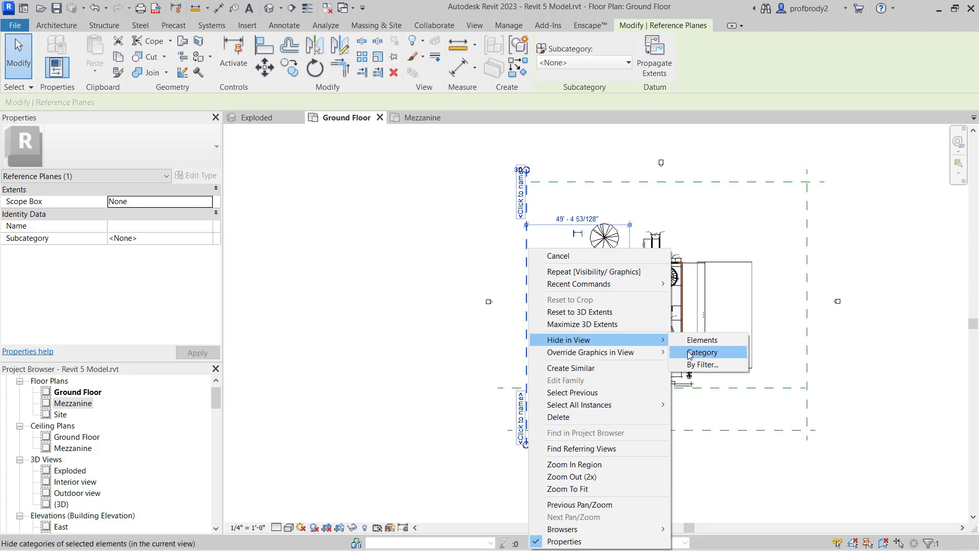
{"action": "left_click", "coordinate": [690, 353]}
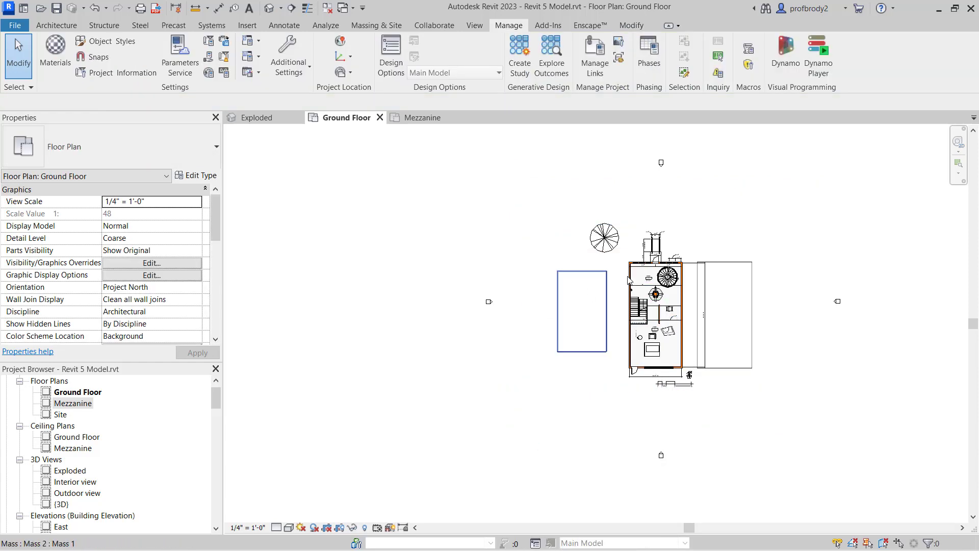
- Hide the two masses on either side of the building and the tree at its upper left as elements in the Ground Floor view
{"action": "left_click", "coordinate": [732, 296]}
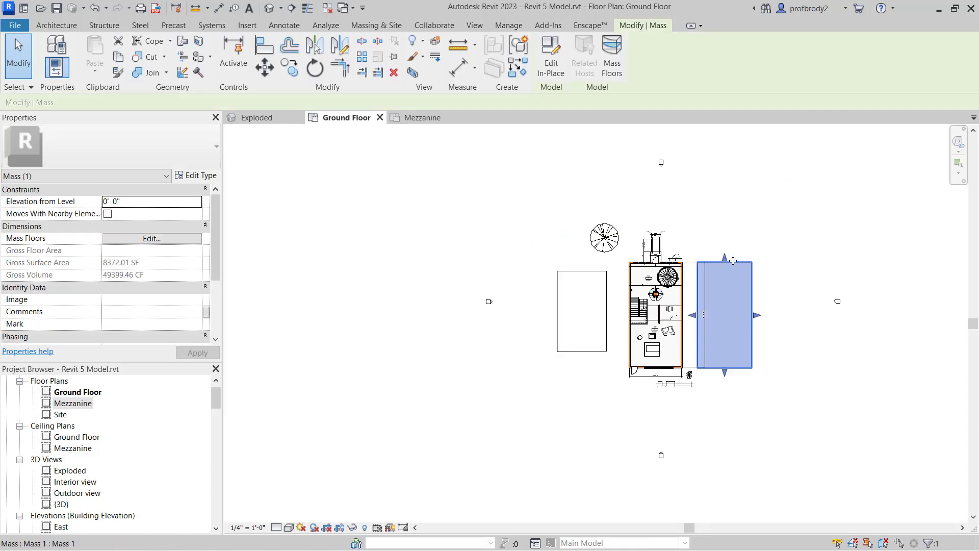
{"action": "left_click", "coordinate": [593, 273], "text": "ctrl"}
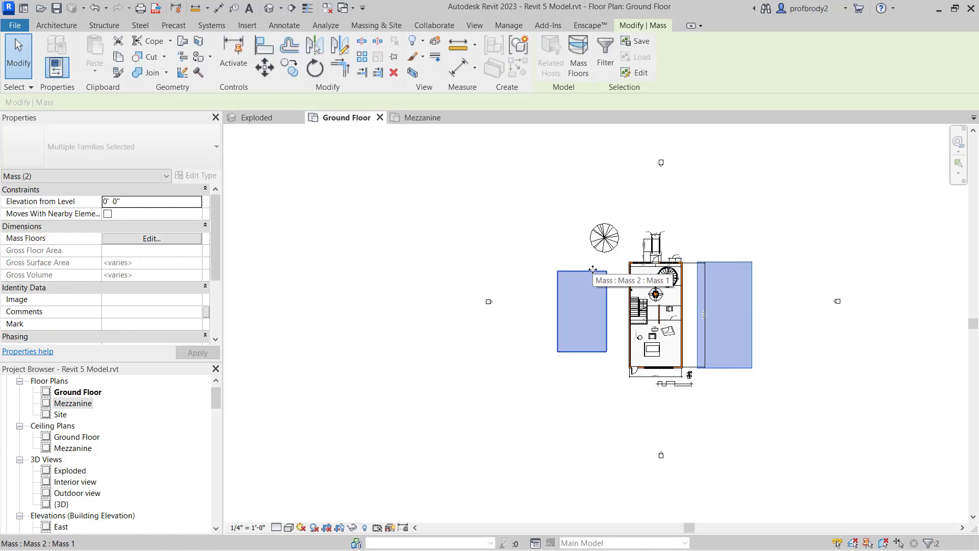
{"action": "right_click", "coordinate": [593, 273]}
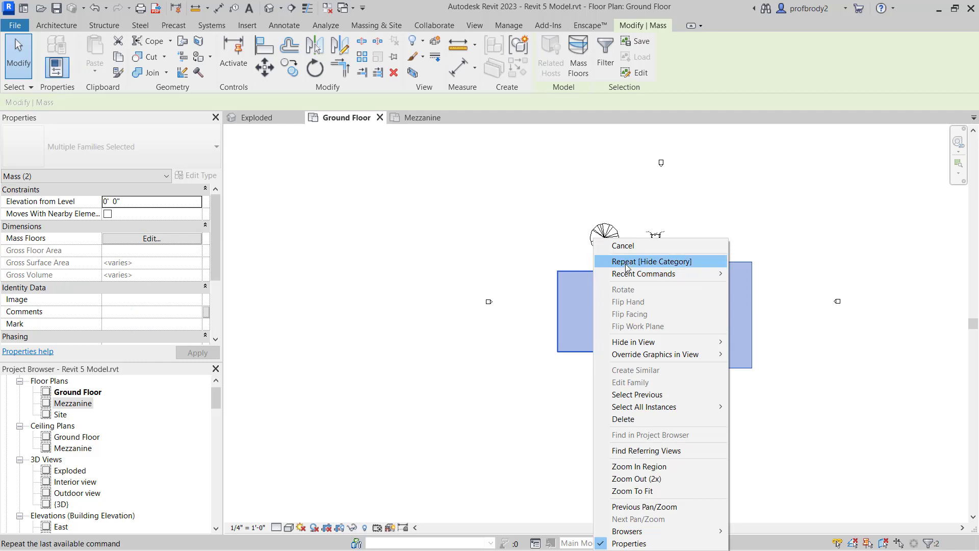
{"action": "mouse_move", "coordinate": [658, 341]}
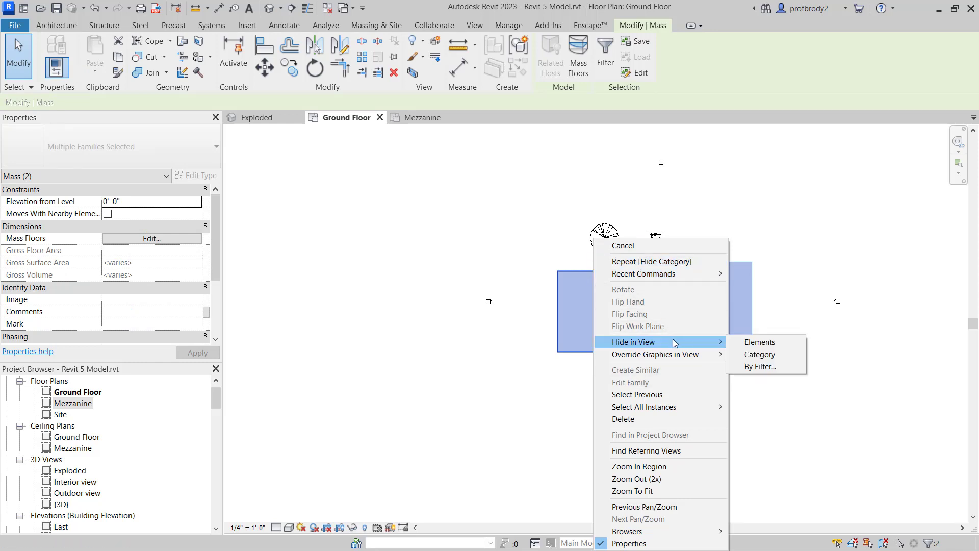
{"action": "left_click", "coordinate": [751, 341]}
{"action": "left_click", "coordinate": [606, 238]}
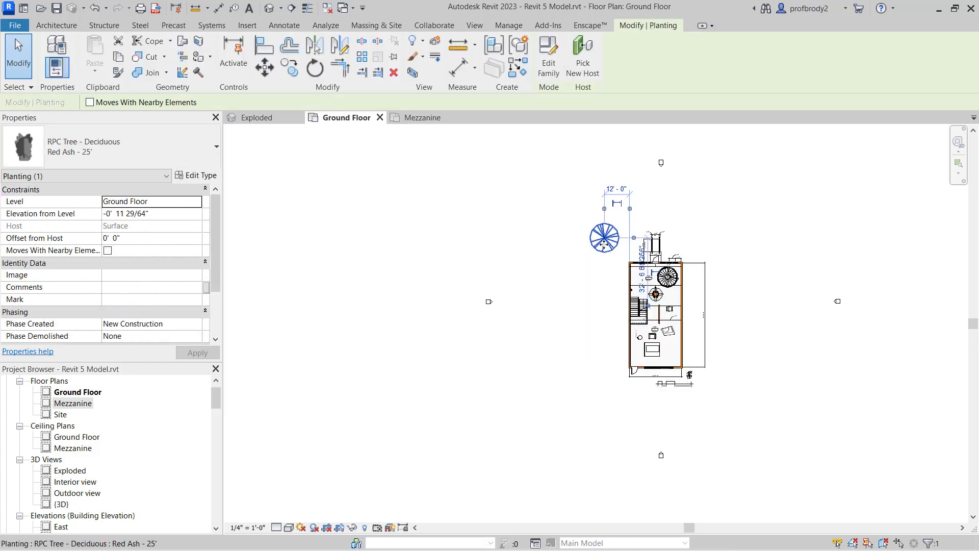
{"action": "right_click", "coordinate": [606, 239]}
{"action": "left_click", "coordinate": [667, 245]}
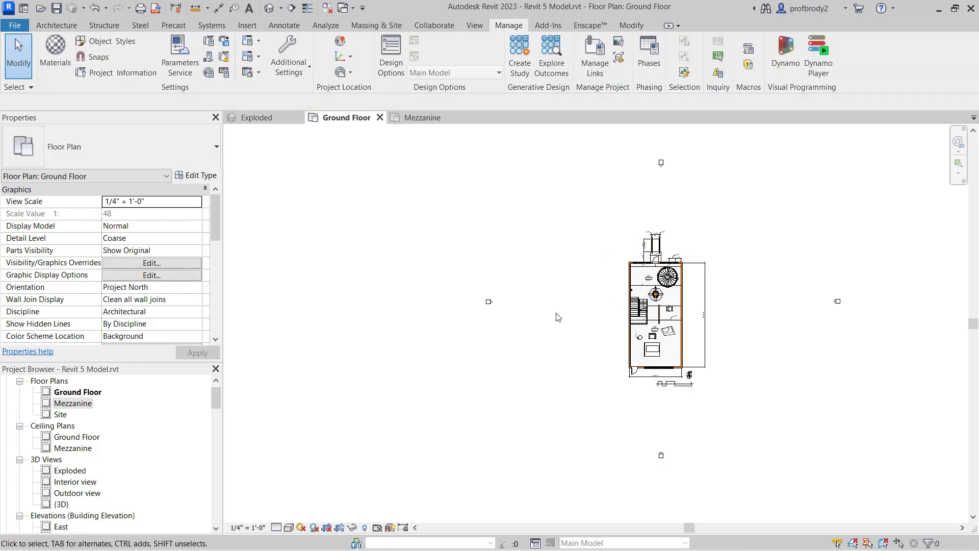
- Move the south, north, east and west elevation markers in close around the Ground Floor building plan
{"action": "mouse_move", "coordinate": [655, 464]}
{"action": "left_mouse_down"}
{"action": "mouse_move", "coordinate": [681, 439]}
{"action": "mouse_move", "coordinate": [659, 398]}
{"action": "left_mouse_up"}
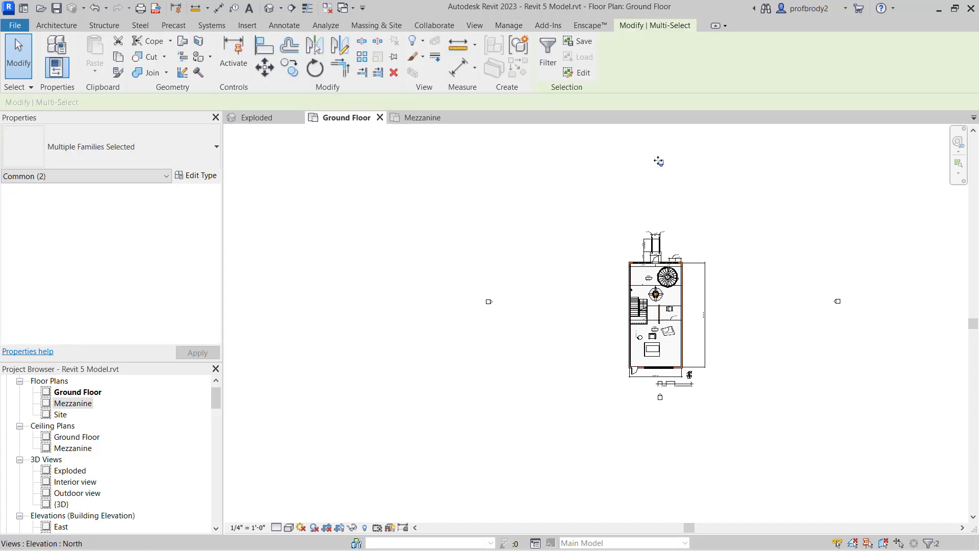
{"action": "left_click_drag", "start_coordinate": [657, 162], "coordinate": [672, 239]}
{"action": "left_click_drag", "start_coordinate": [786, 270], "coordinate": [868, 332]}
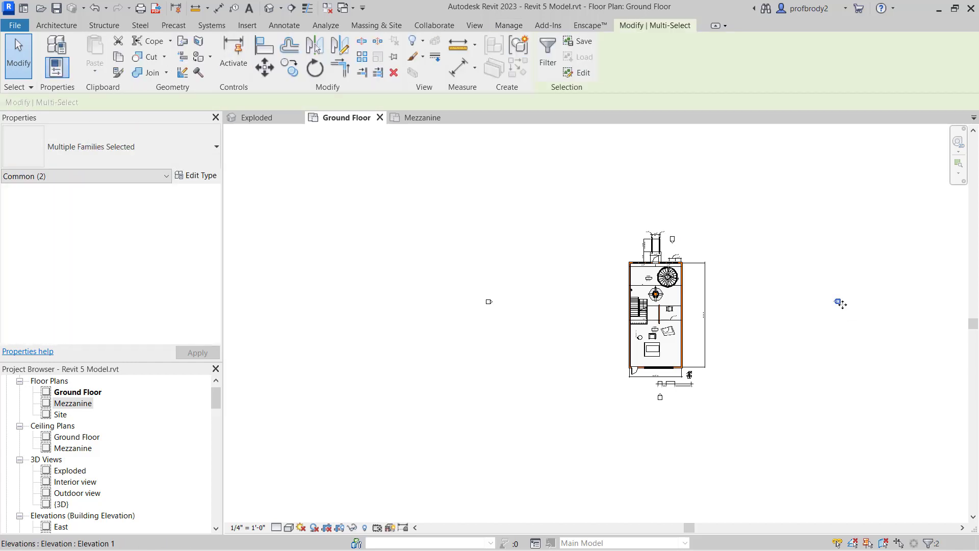
{"action": "mouse_move", "coordinate": [837, 304]}
{"action": "left_mouse_down"}
{"action": "mouse_move", "coordinate": [758, 320]}
{"action": "mouse_move", "coordinate": [719, 312]}
{"action": "left_mouse_up"}
{"action": "mouse_move", "coordinate": [465, 283]}
{"action": "left_mouse_down"}
{"action": "mouse_move", "coordinate": [515, 323]}
{"action": "mouse_move", "coordinate": [612, 313]}
{"action": "left_mouse_up"}
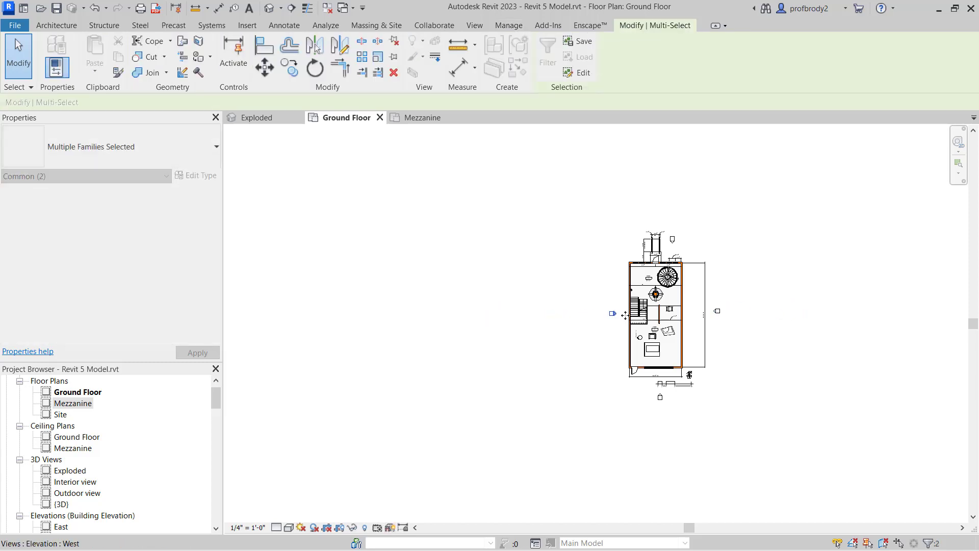
- Show the East elevation's view line by selecting the arrow of the marker to the right of the building
{"action": "scroll", "coordinate": [676, 325], "scroll_direction": "up", "scroll_amount": 5}
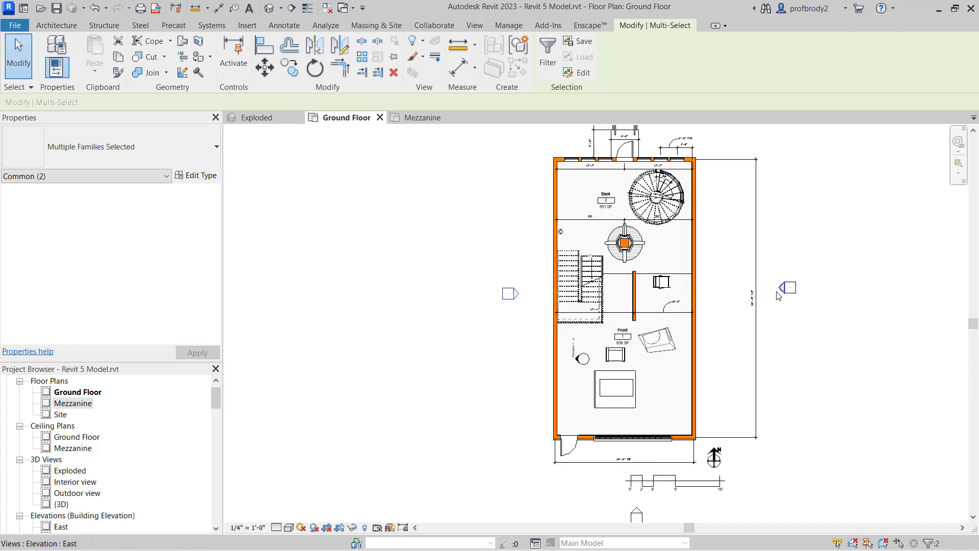
{"action": "left_click", "coordinate": [779, 289]}
{"action": "scroll", "coordinate": [779, 293], "scroll_direction": "down", "scroll_amount": 6}
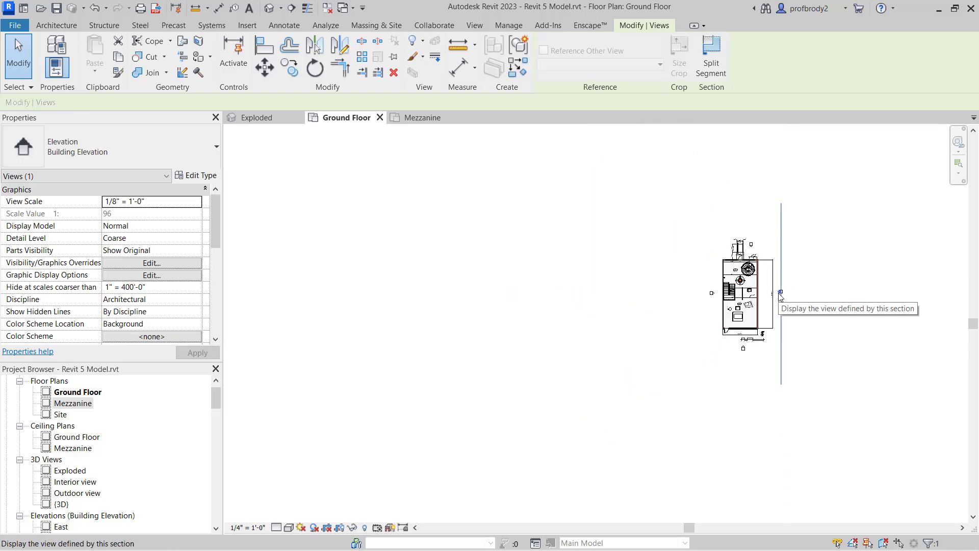
{"action": "left_click_drag", "start_coordinate": [785, 309], "coordinate": [785, 313]}
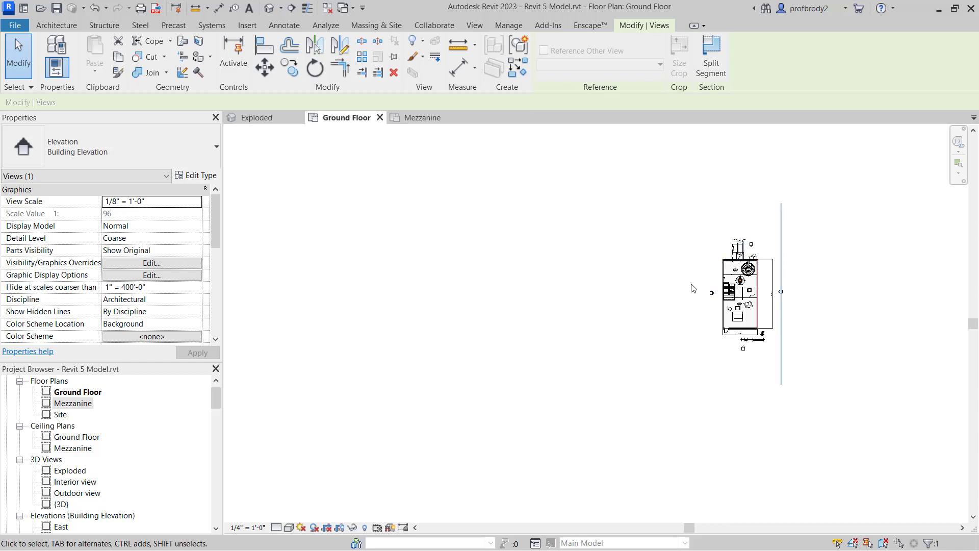
- Select the whole west elevation marker and nudge it slightly closer to the building's left wall
{"action": "left_click_drag", "start_coordinate": [691, 282], "coordinate": [727, 308]}
{"action": "scroll", "coordinate": [697, 303], "scroll_direction": "up", "scroll_amount": 4}
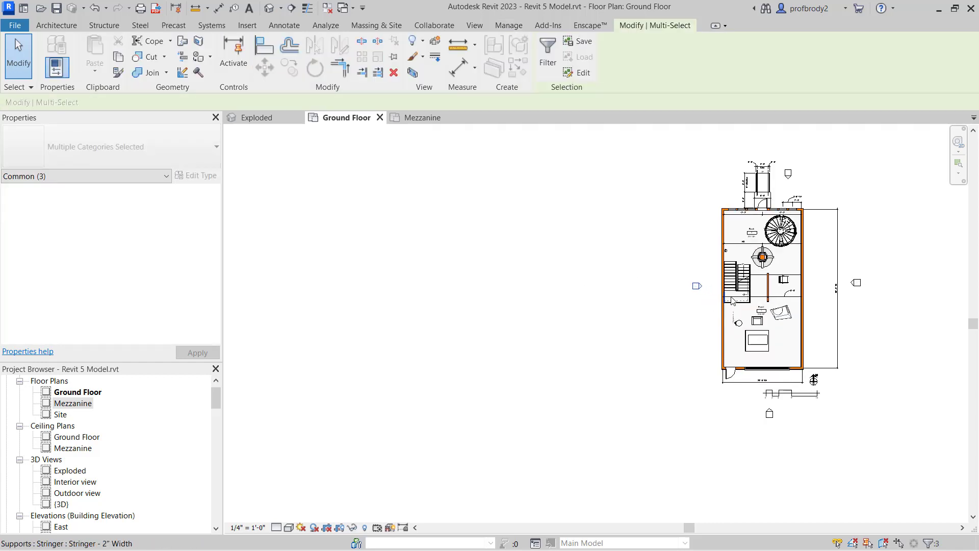
{"action": "left_click_drag", "start_coordinate": [672, 271], "coordinate": [725, 312]}
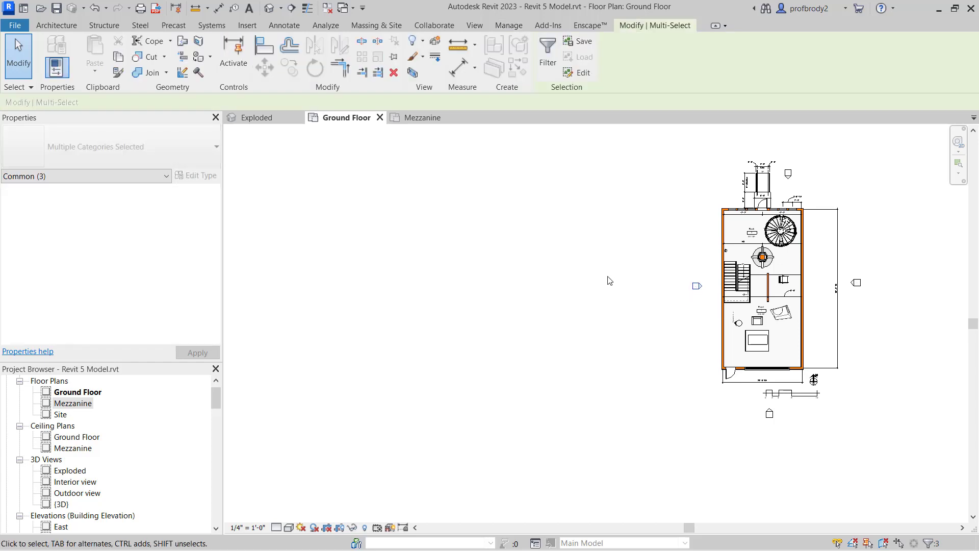
{"action": "left_click_drag", "start_coordinate": [713, 306], "coordinate": [713, 307]}
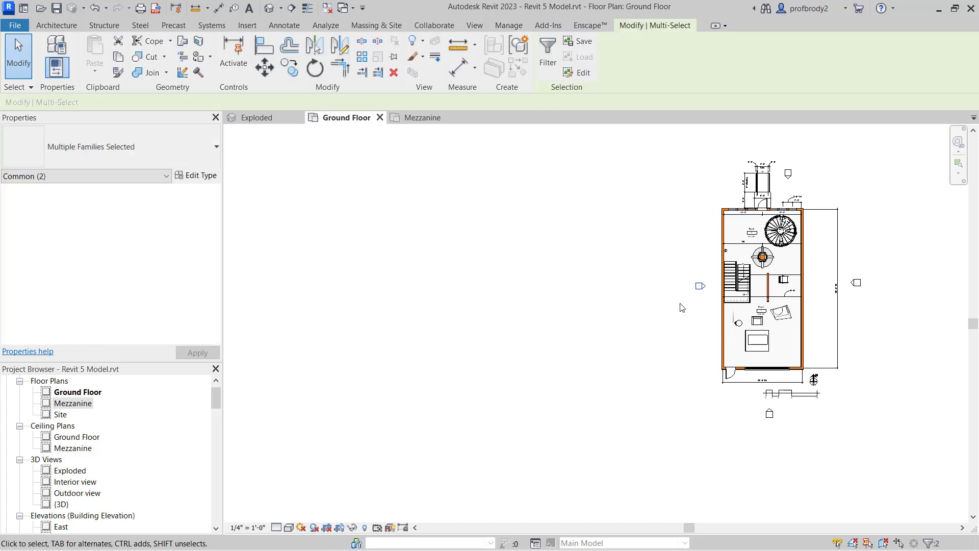
{"action": "key", "text": "Right"}
- Move the overall vertical dimension closer to the building's right wall and shift the east elevation marker in beside it
{"action": "left_click_drag", "start_coordinate": [849, 267], "coordinate": [865, 304]}
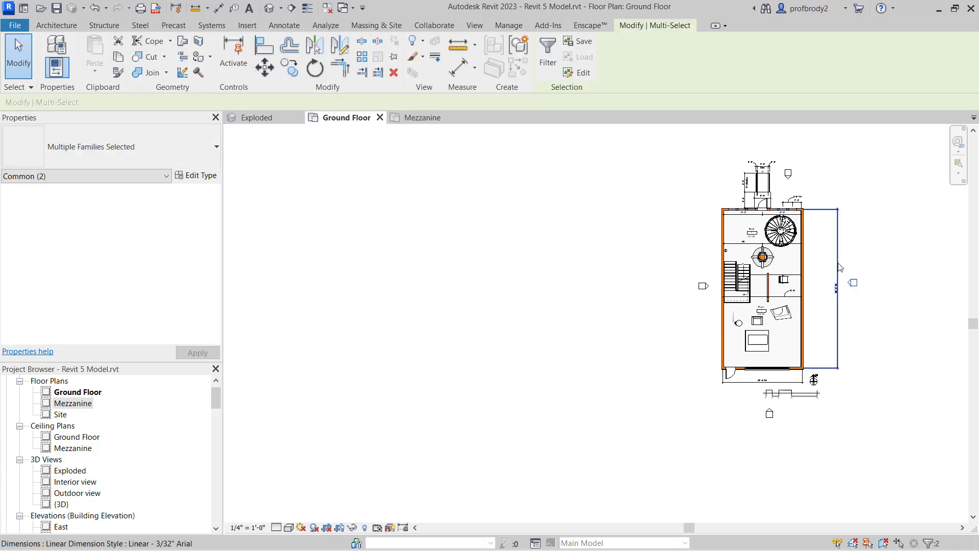
{"action": "left_click", "coordinate": [835, 267]}
{"action": "mouse_move", "coordinate": [828, 265]}
{"action": "left_mouse_down"}
{"action": "mouse_move", "coordinate": [816, 267]}
{"action": "mouse_move", "coordinate": [885, 304]}
{"action": "left_mouse_up"}
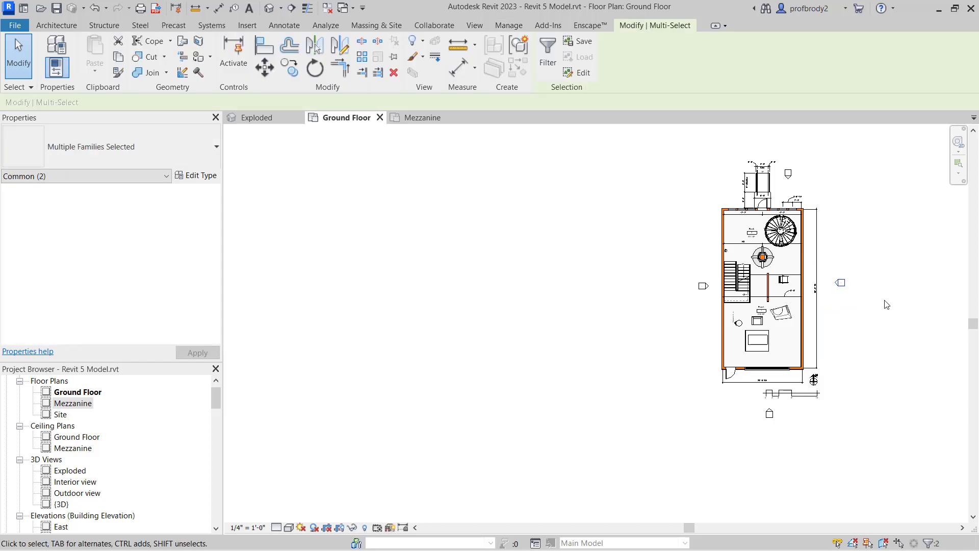
{"action": "left_click", "coordinate": [619, 213]}
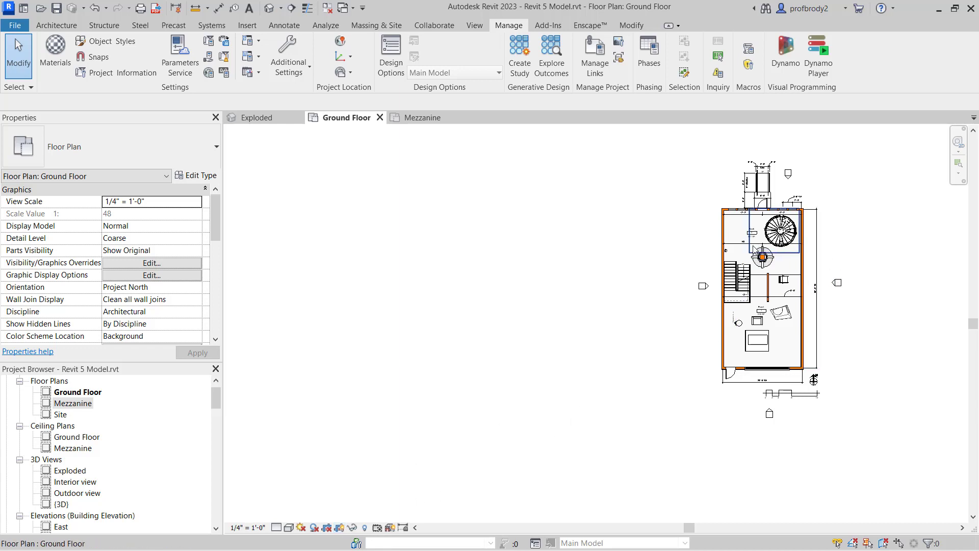
- Stretch the small crop region on all four sides to enclose the building, dimensions and graphic scale, ending just above the south elevation marker
{"action": "left_click", "coordinate": [755, 251]}
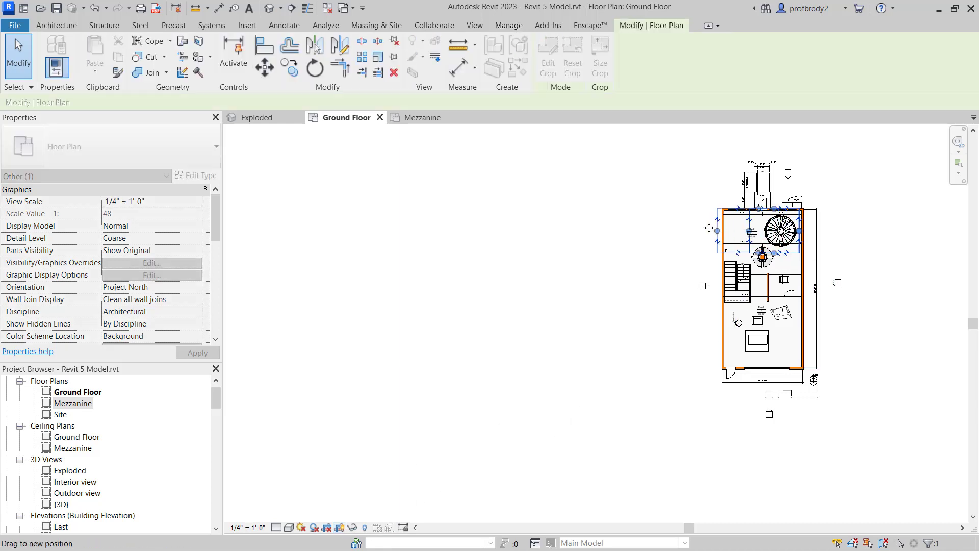
{"action": "left_click_drag", "start_coordinate": [709, 228], "coordinate": [684, 231]}
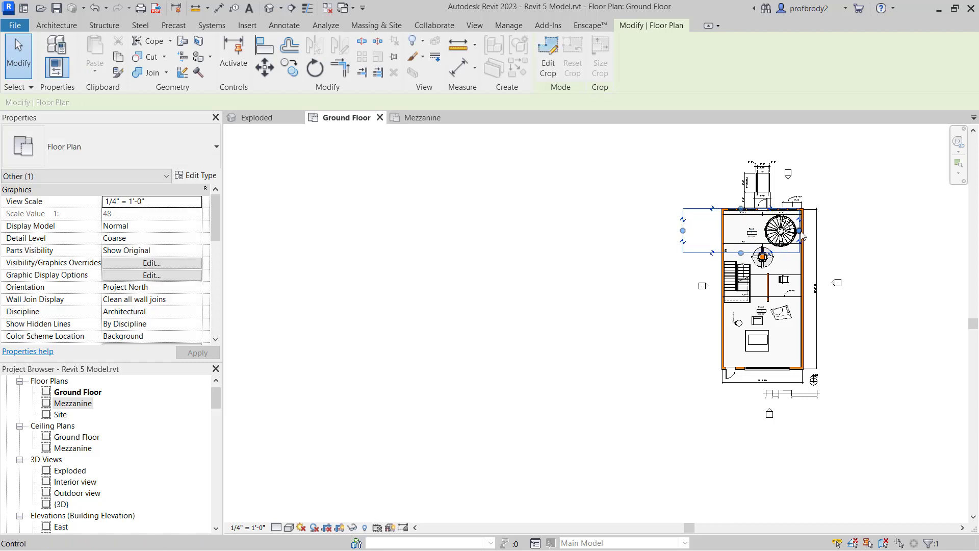
{"action": "left_click_drag", "start_coordinate": [799, 230], "coordinate": [854, 231]}
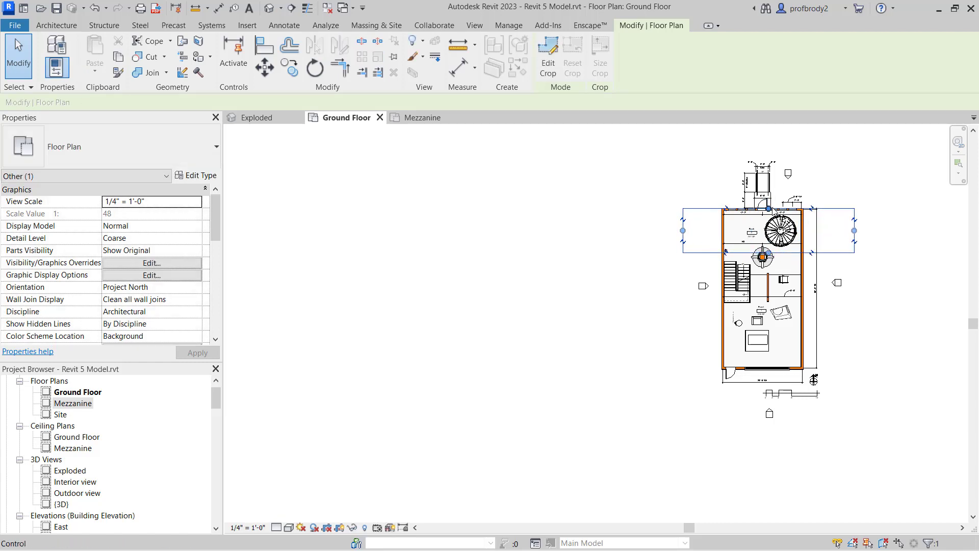
{"action": "left_click_drag", "start_coordinate": [775, 210], "coordinate": [776, 155]}
{"action": "left_click_drag", "start_coordinate": [771, 252], "coordinate": [770, 414]}
{"action": "left_click_drag", "start_coordinate": [854, 285], "coordinate": [848, 285]}
{"action": "left_click_drag", "start_coordinate": [684, 285], "coordinate": [694, 284]}
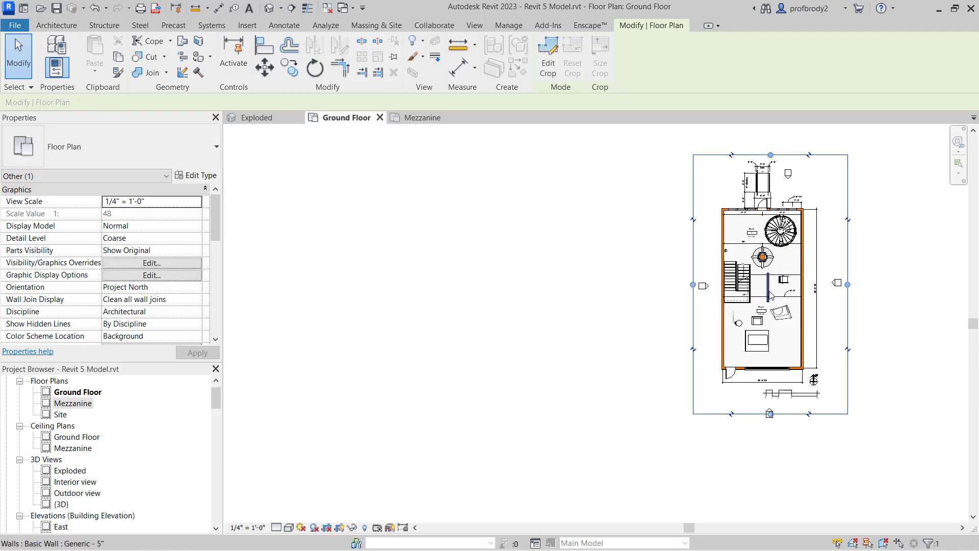
{"action": "left_click_drag", "start_coordinate": [770, 414], "coordinate": [770, 405]}
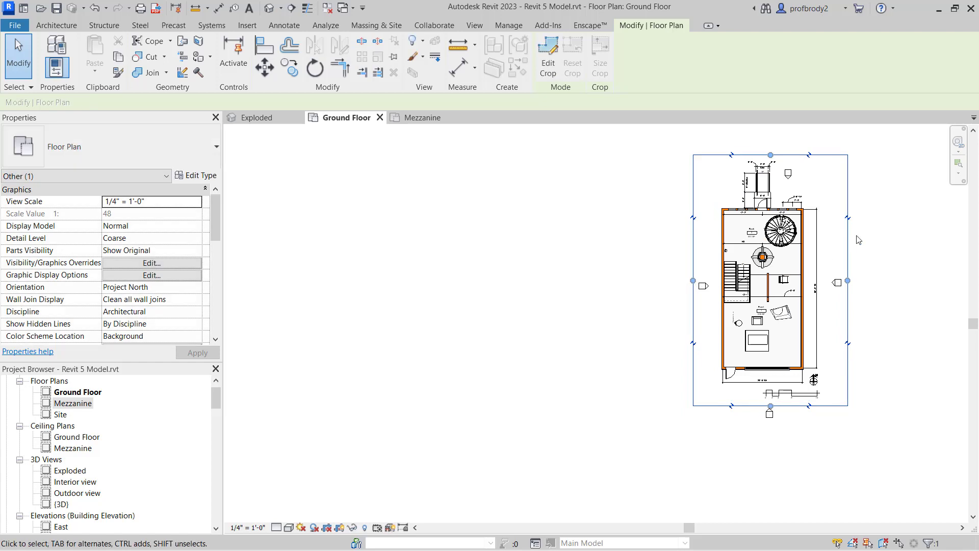
- Nudge the east elevation marker closer to the vertical dimension and pull the crop region's right edge slightly inward
{"action": "left_click", "coordinate": [826, 272]}
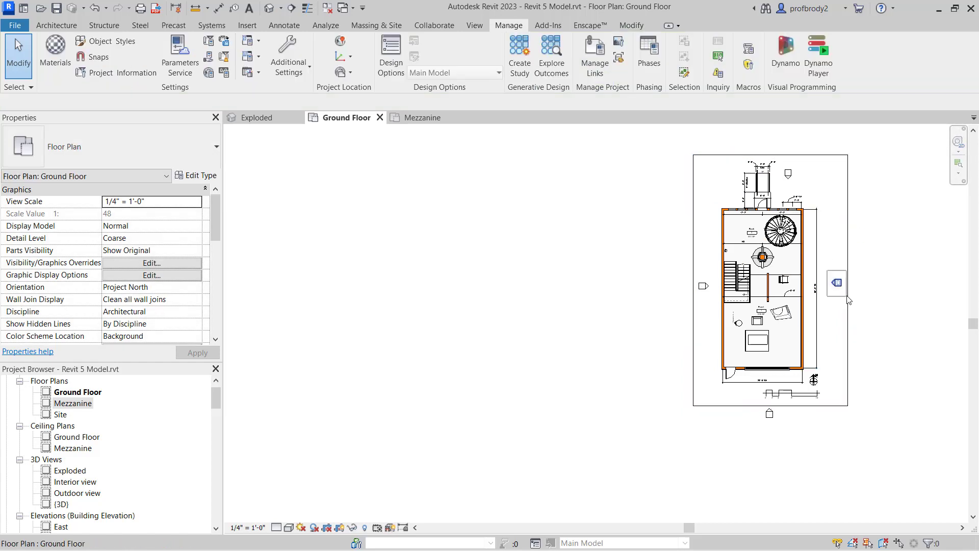
{"action": "left_click", "coordinate": [837, 284]}
{"action": "left_click", "coordinate": [848, 277]}
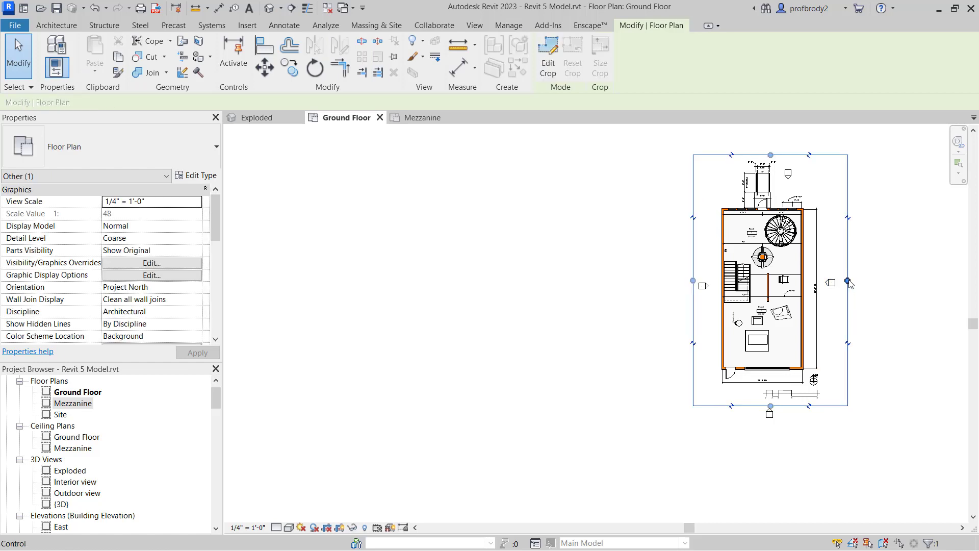
{"action": "left_click_drag", "start_coordinate": [848, 280], "coordinate": [844, 281]}
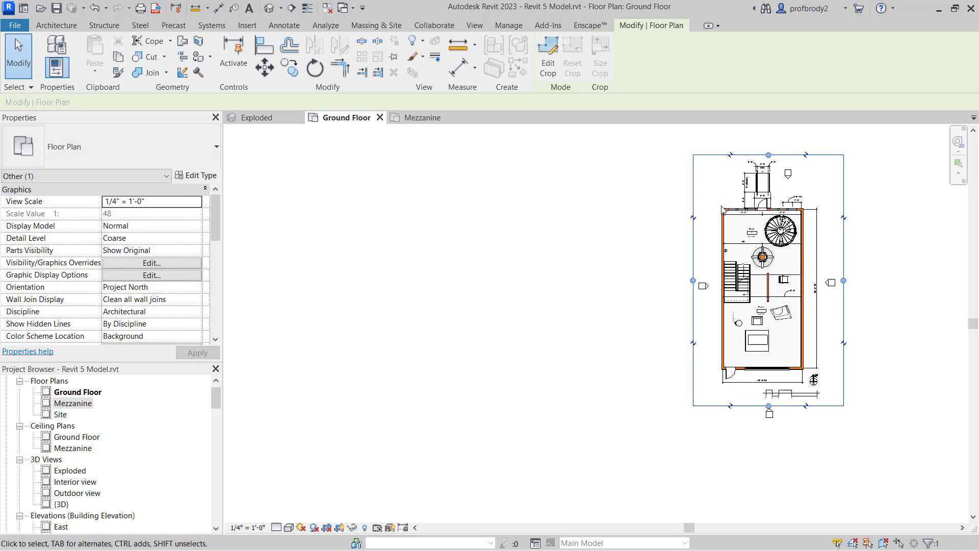
{"action": "left_click", "coordinate": [653, 256]}
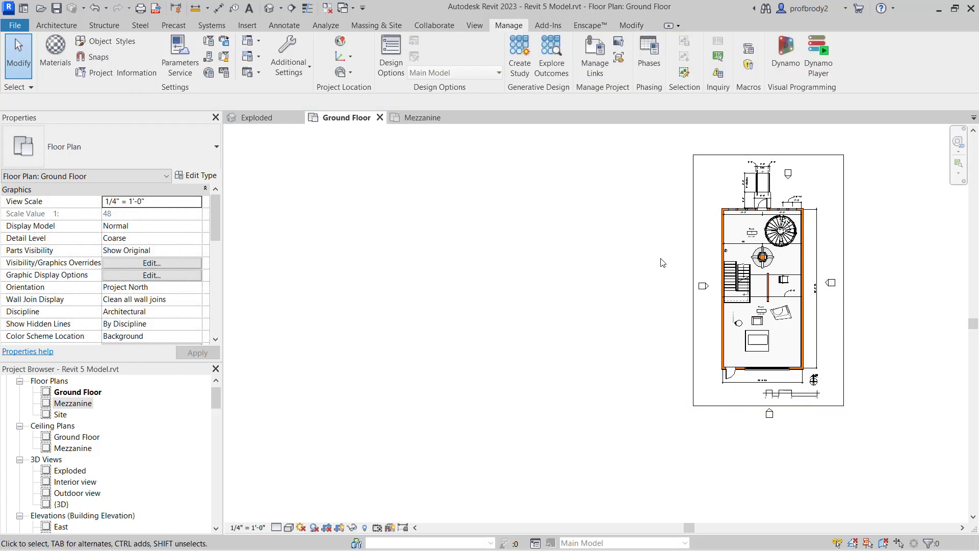
- Turn on cropping for the Ground Floor view, testing it with the region's lower edge, and hide the crop region boundary
{"action": "left_click", "coordinate": [694, 314]}
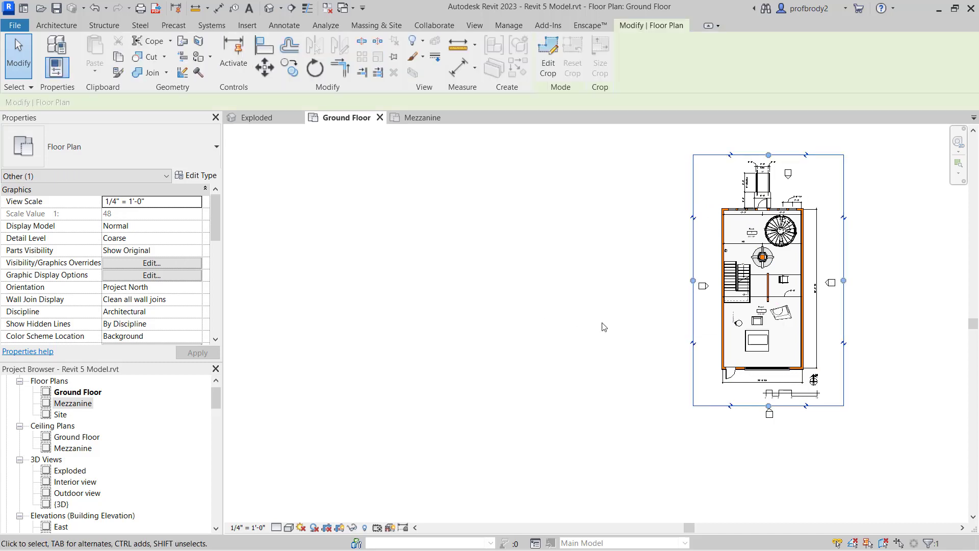
{"action": "left_click", "coordinate": [351, 478]}
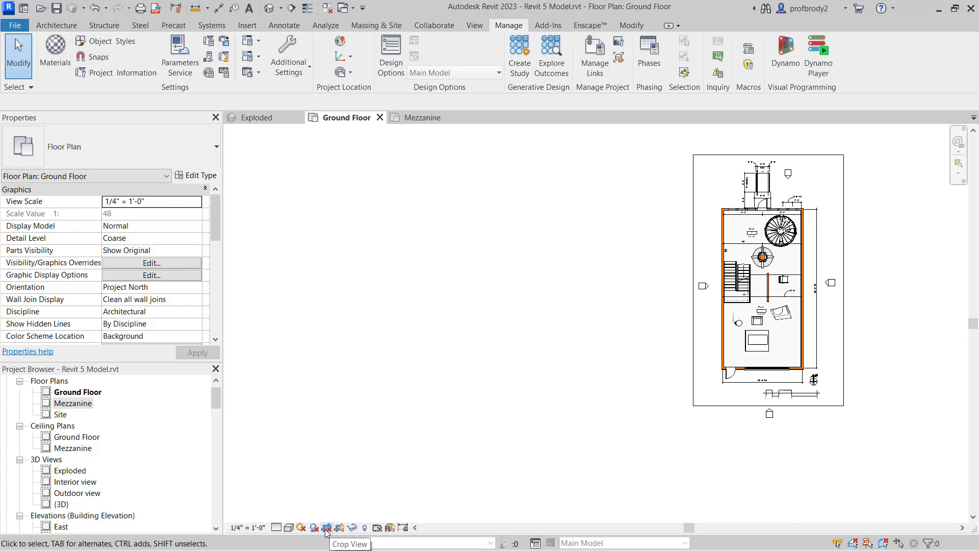
{"action": "left_click", "coordinate": [786, 406]}
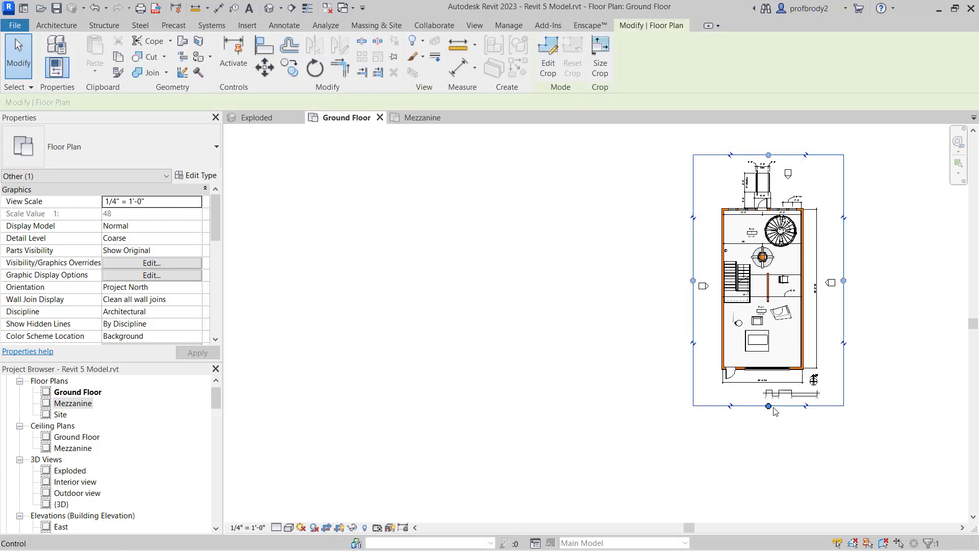
{"action": "mouse_move", "coordinate": [772, 406]}
{"action": "left_mouse_down"}
{"action": "mouse_move", "coordinate": [768, 346]}
{"action": "mouse_move", "coordinate": [774, 407]}
{"action": "left_mouse_up"}
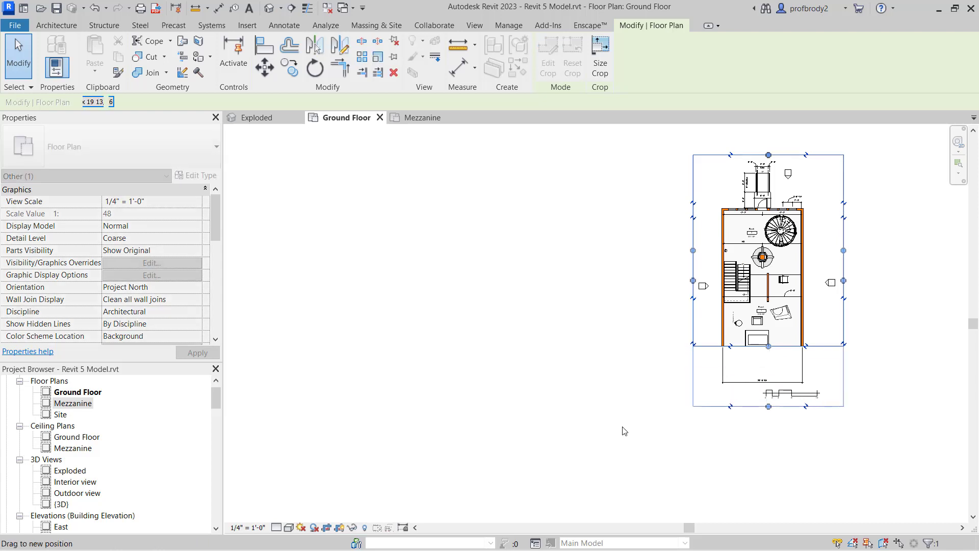
{"action": "left_click", "coordinate": [339, 529]}
{"action": "scroll", "coordinate": [691, 334], "scroll_direction": "up", "scroll_amount": 3}
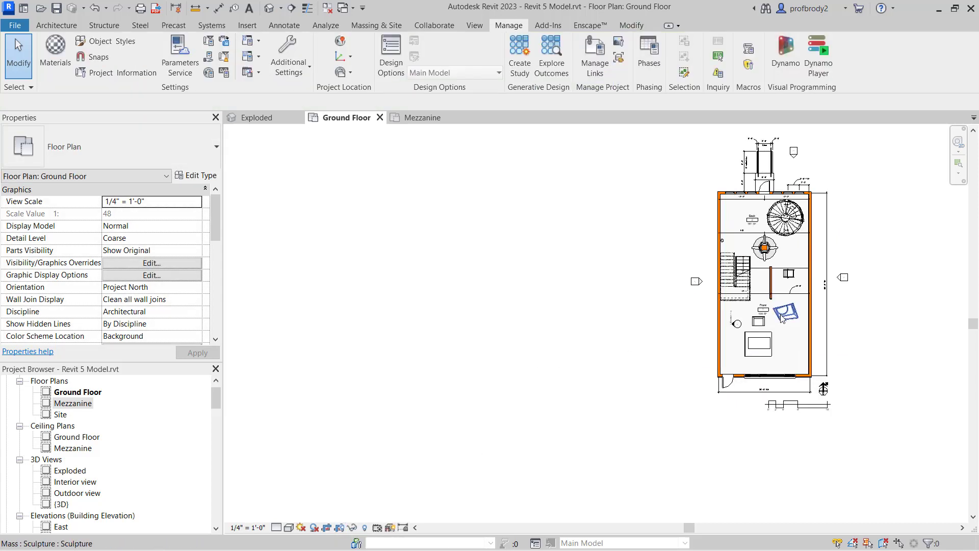
{"action": "middle_click_drag", "start_coordinate": [688, 382], "coordinate": [637, 397]}
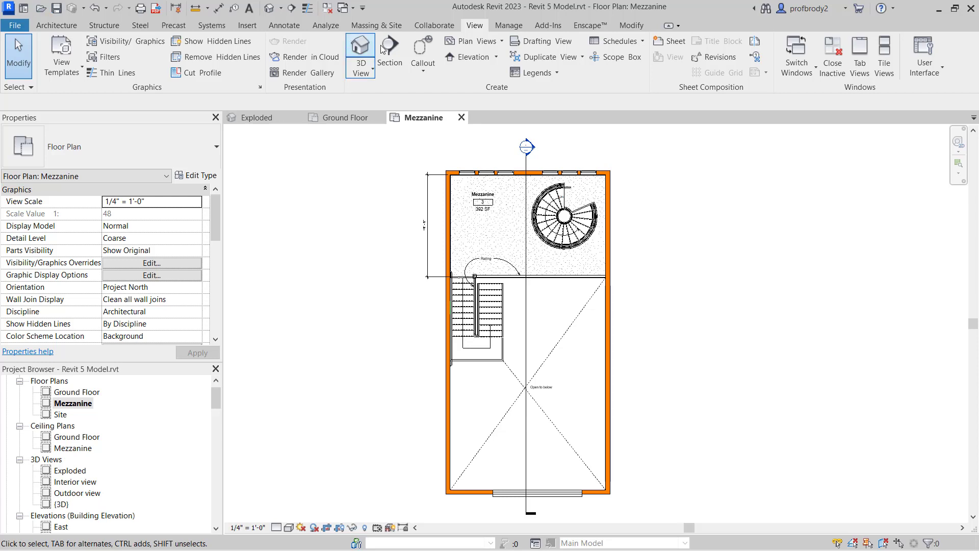
- Create a new sheet with the E1 30 x 42 Horizontal title block
{"action": "left_click", "coordinate": [658, 47]}
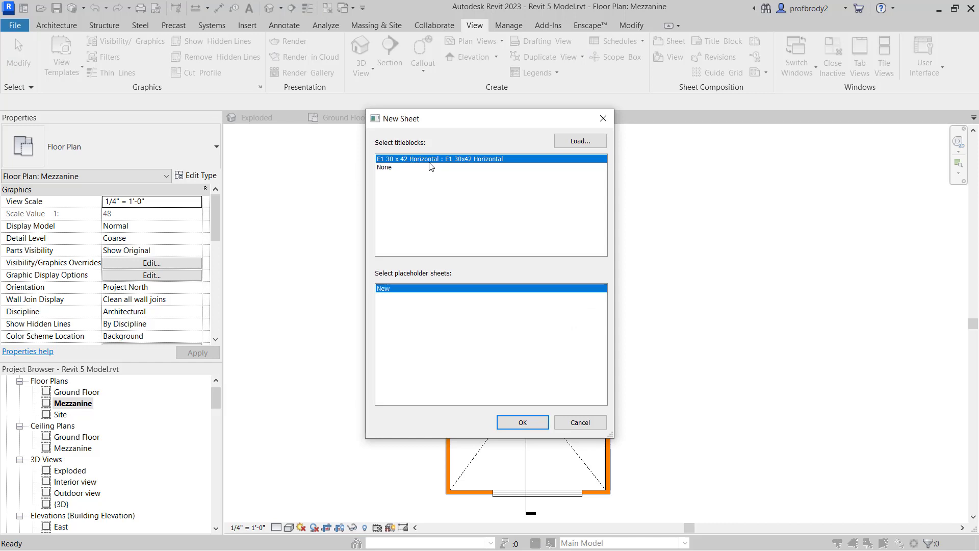
{"action": "left_click", "coordinate": [523, 423]}
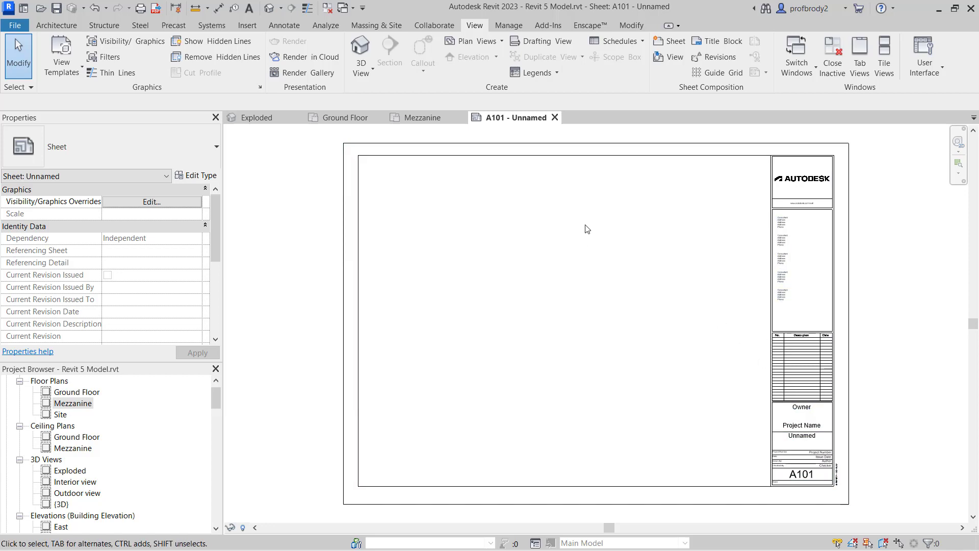
- Load the D 22 x 34 Horizontal title block family from the Autodesk family library
{"action": "left_click", "coordinate": [248, 26]}
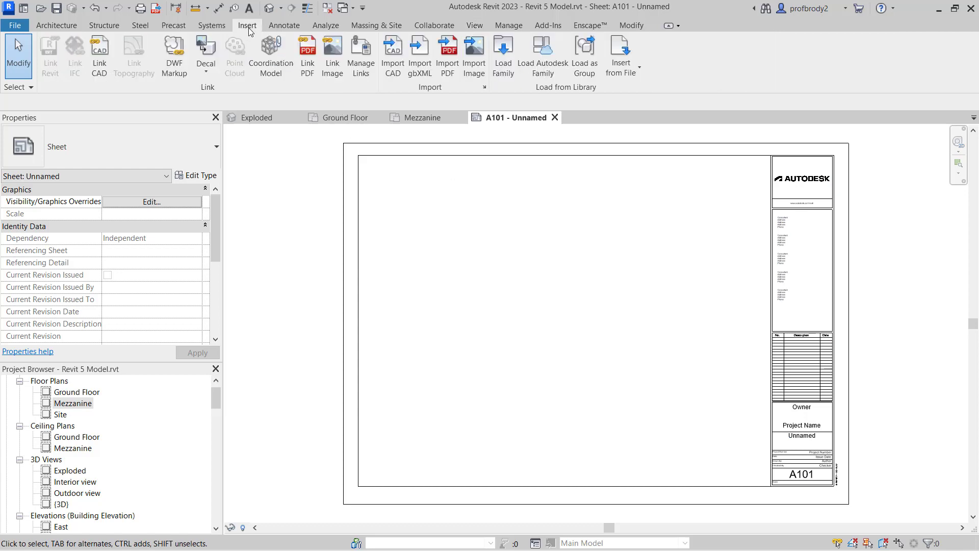
{"action": "left_click", "coordinate": [553, 69]}
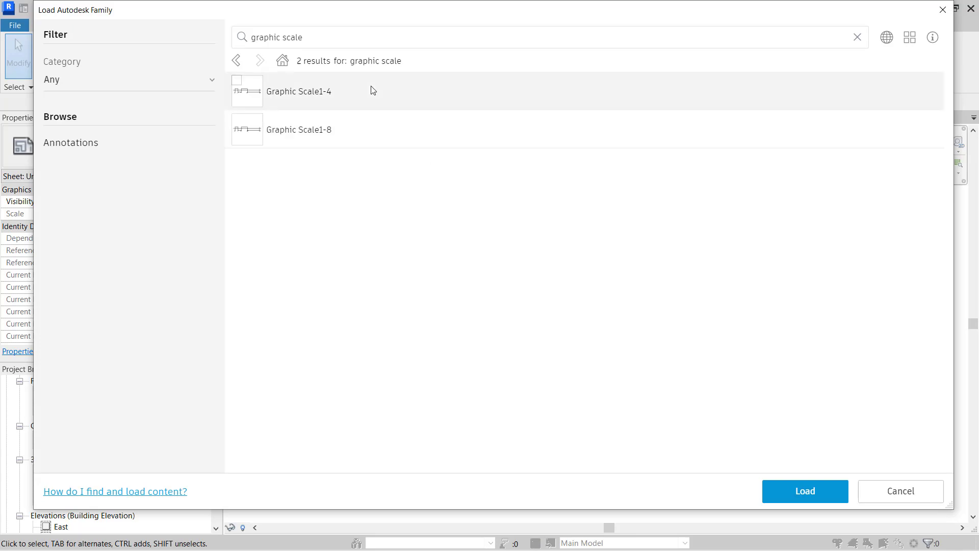
{"action": "left_click_drag", "start_coordinate": [345, 45], "coordinate": [240, 37]}
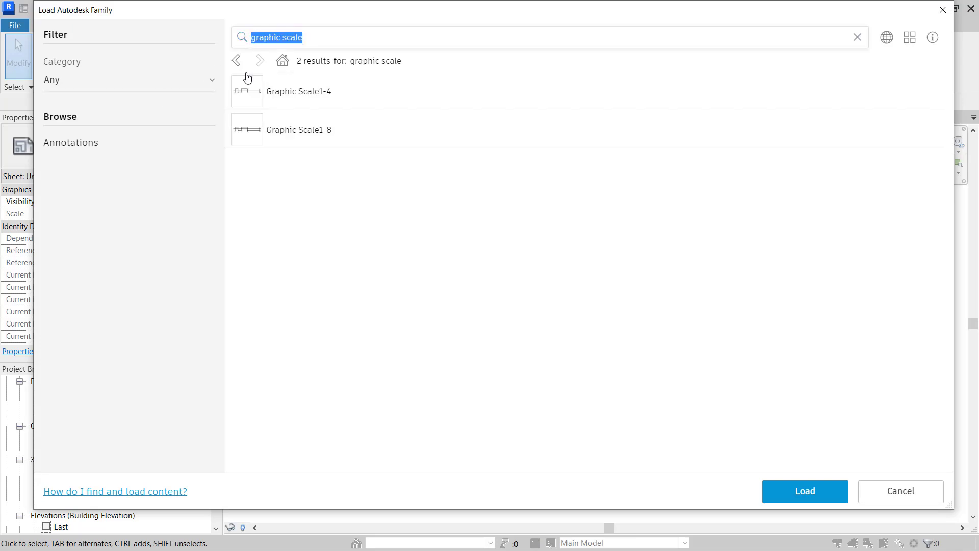
{"action": "left_click", "coordinate": [282, 61]}
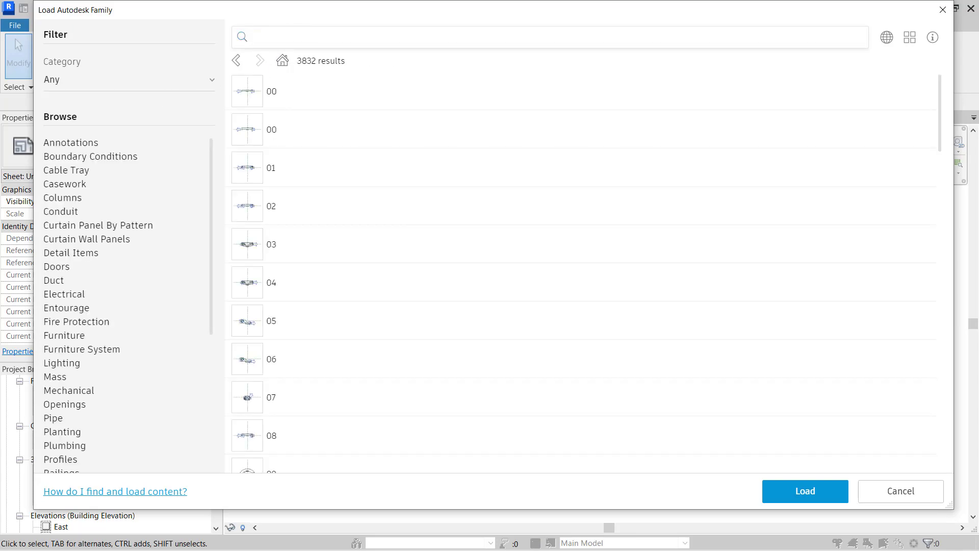
{"action": "scroll", "coordinate": [101, 369], "scroll_direction": "down", "scroll_amount": 5}
{"action": "left_click", "coordinate": [66, 452]}
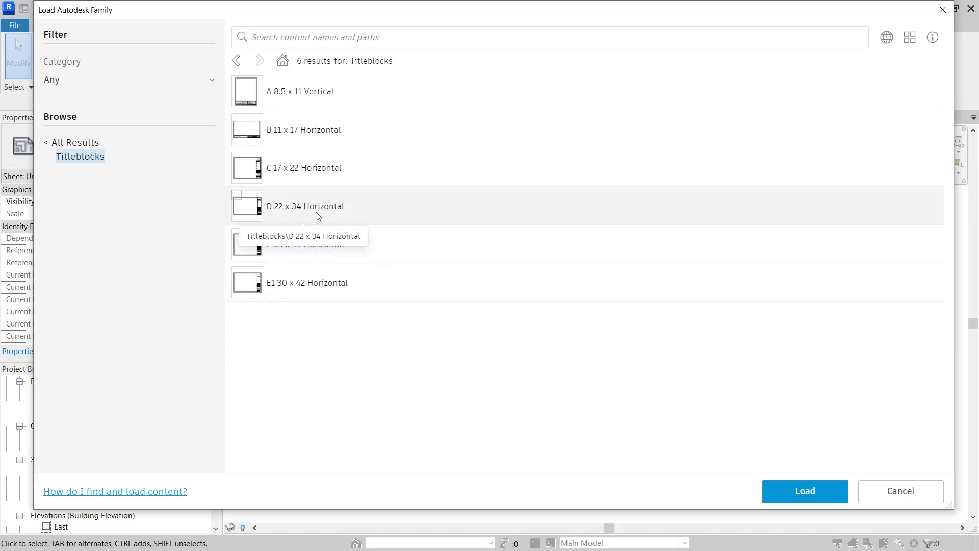
{"action": "left_click", "coordinate": [316, 212]}
{"action": "left_click", "coordinate": [773, 493]}
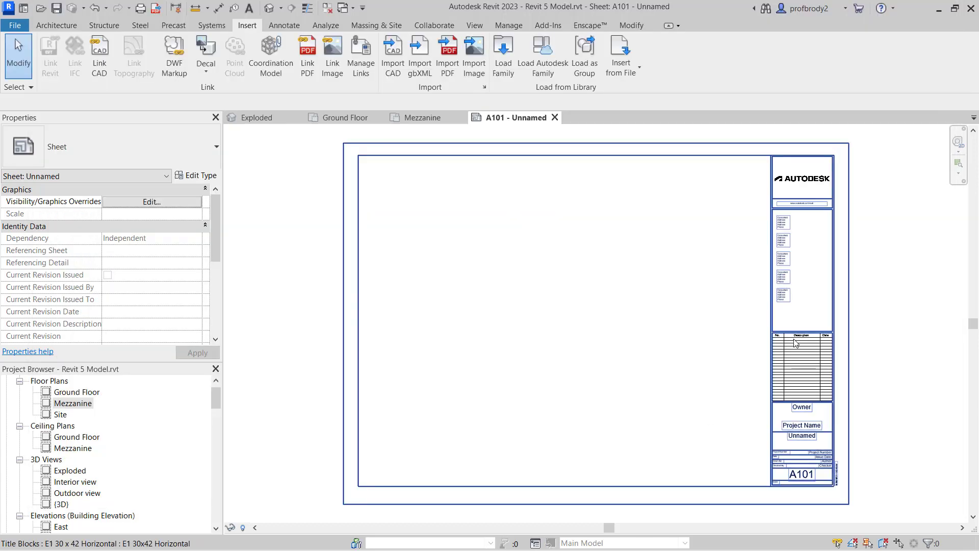
- Change the title block on sheet A101 to D 22 x 34 Horizontal
{"action": "left_click", "coordinate": [779, 348]}
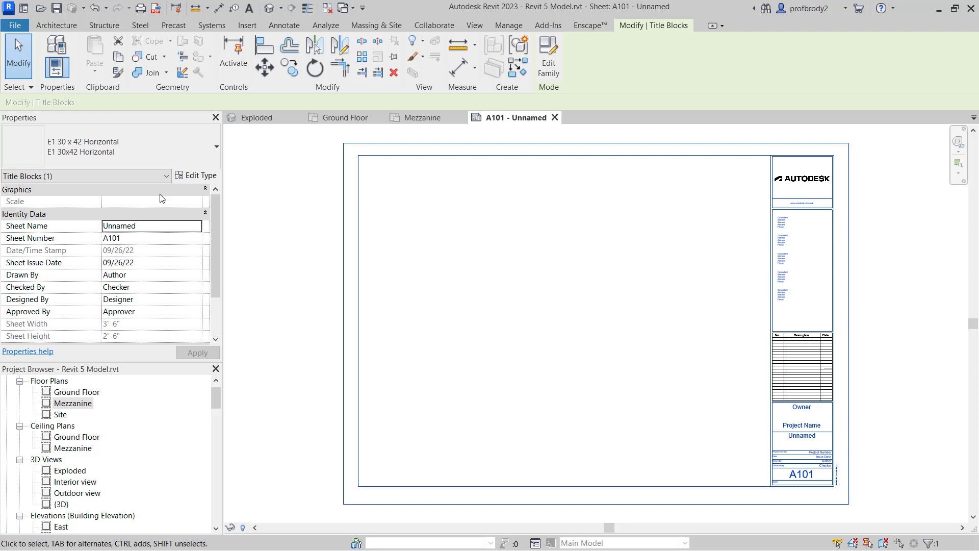
{"action": "left_click", "coordinate": [165, 149]}
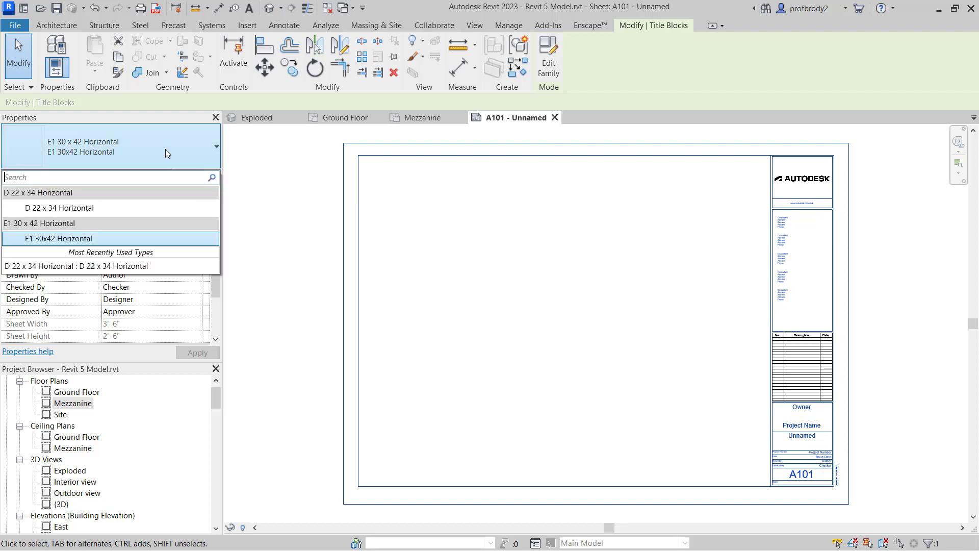
{"action": "left_click", "coordinate": [115, 208]}
{"action": "scroll", "coordinate": [439, 337], "scroll_direction": "up", "scroll_amount": 2}
{"action": "middle_click_drag", "start_coordinate": [457, 376], "coordinate": [485, 329]}
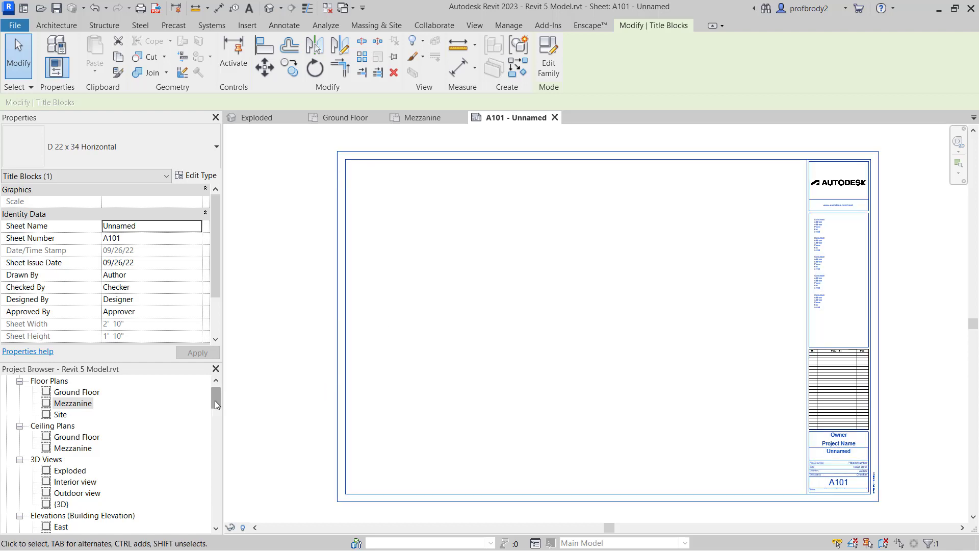
- Place the Ground Floor plan view on the sheet's right half, beside the title block and within the border
{"action": "left_click_drag", "start_coordinate": [215, 401], "coordinate": [214, 397]}
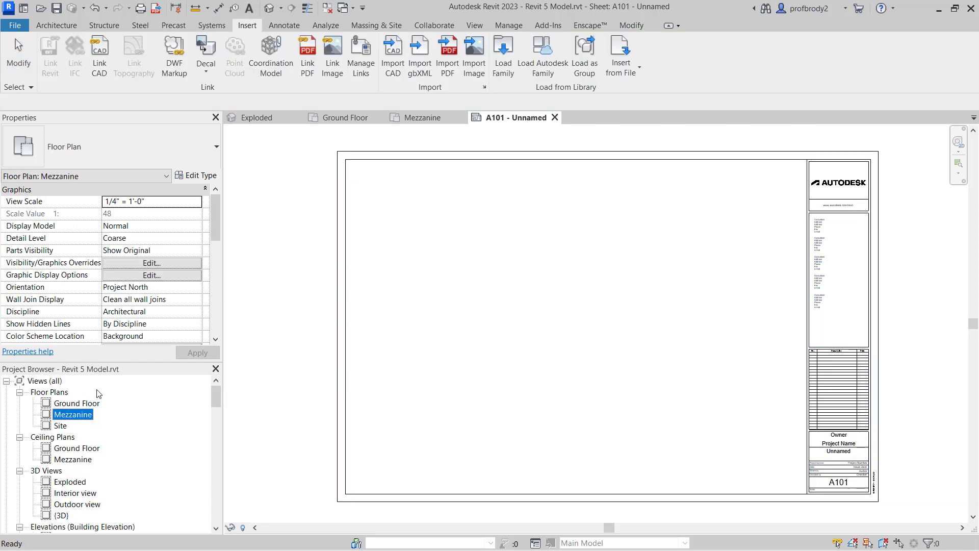
{"action": "left_click", "coordinate": [85, 404]}
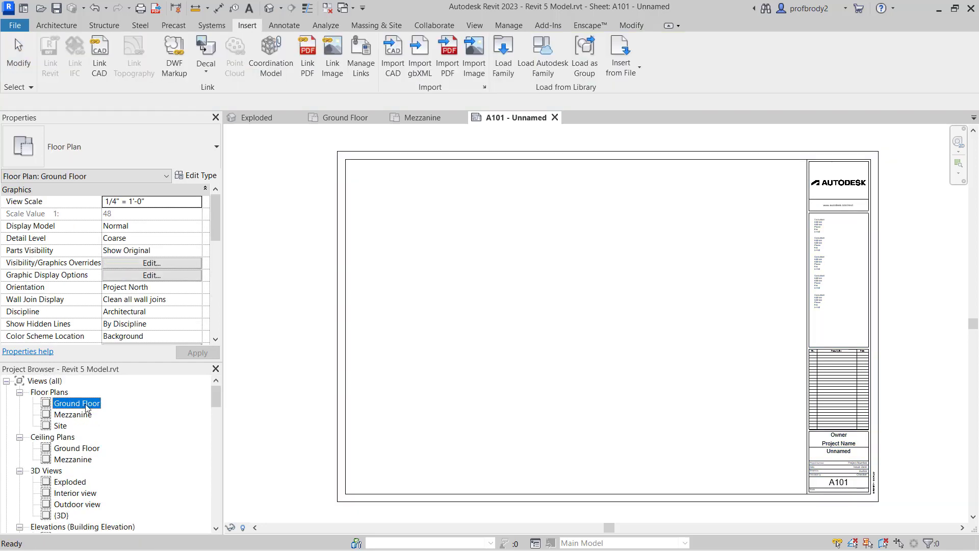
{"action": "left_click_drag", "start_coordinate": [79, 407], "coordinate": [731, 381]}
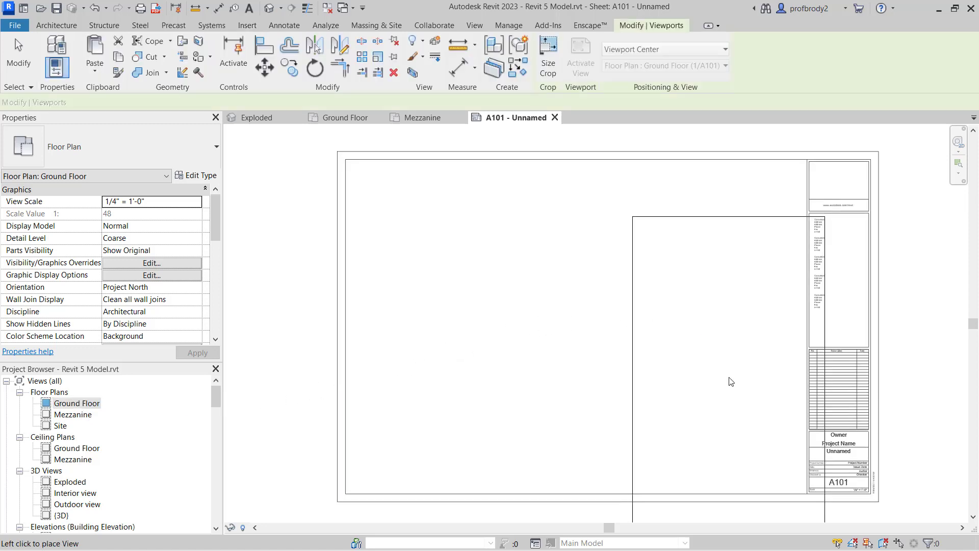
{"action": "left_click", "coordinate": [692, 328]}
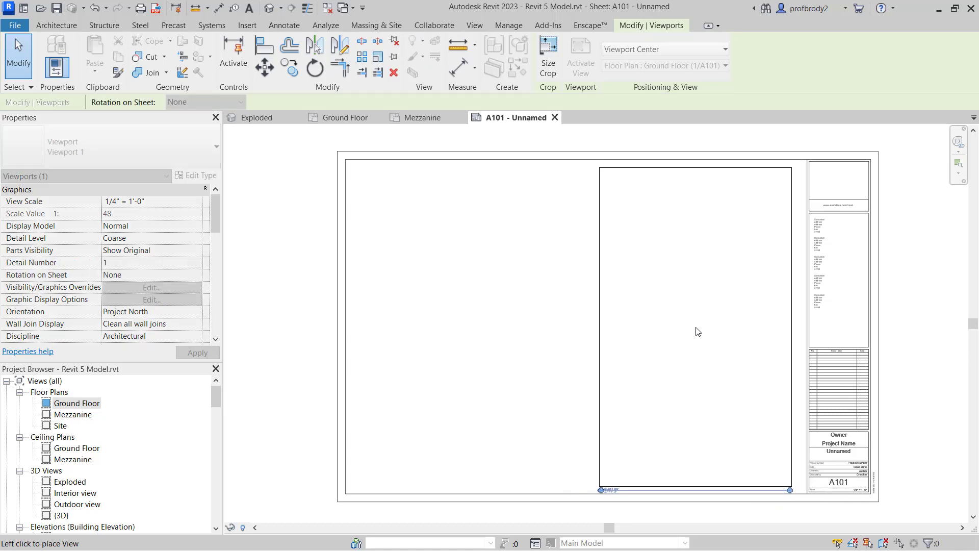
{"action": "left_click", "coordinate": [698, 332]}
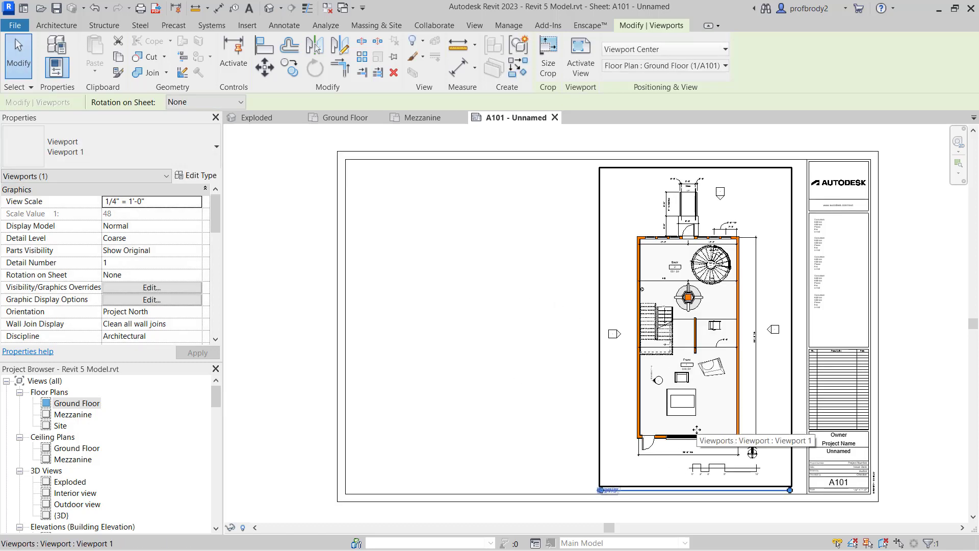
- Place the Mezzanine floor plan on the sheet, aligned horizontally with the Ground Floor plan, and nudge it slightly away from it
{"action": "left_click", "coordinate": [70, 414]}
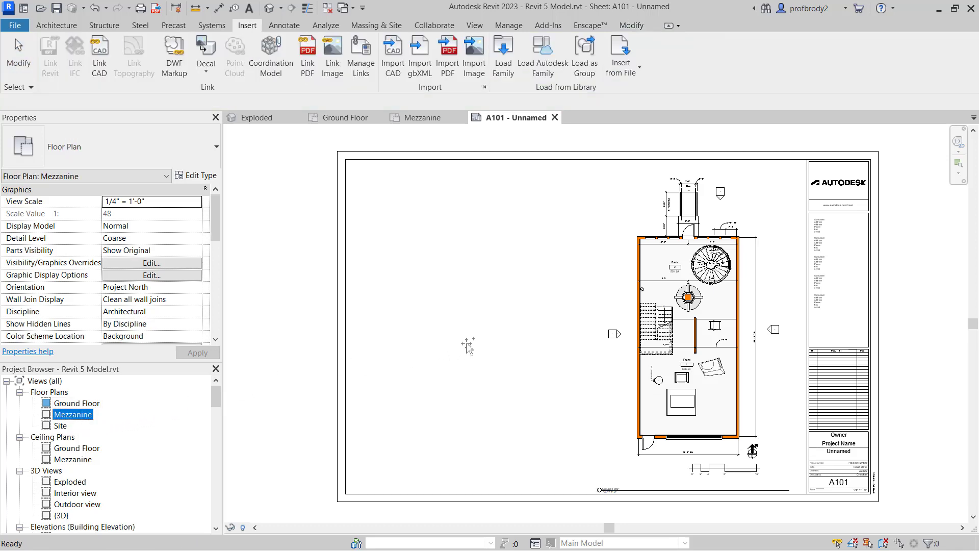
{"action": "left_click_drag", "start_coordinate": [488, 338], "coordinate": [498, 336]}
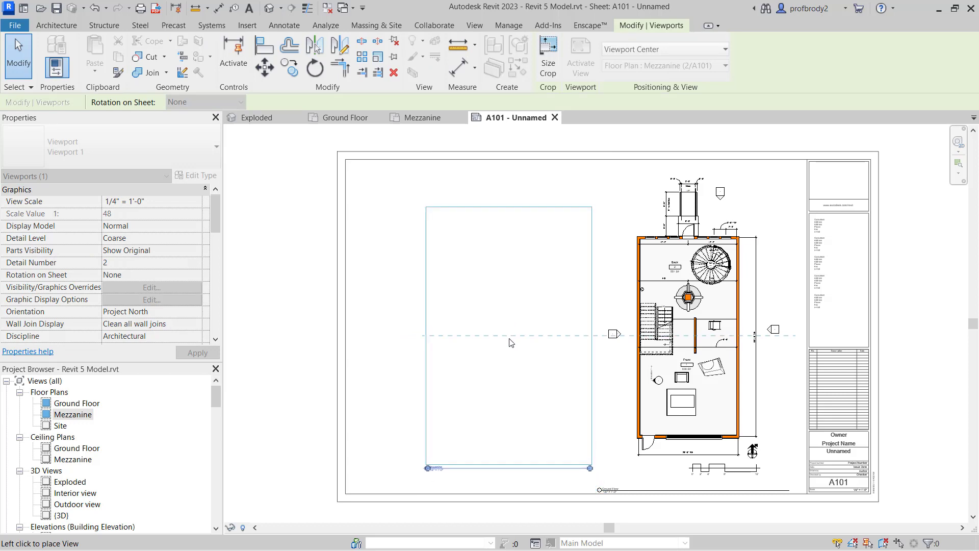
{"action": "left_click", "coordinate": [511, 342]}
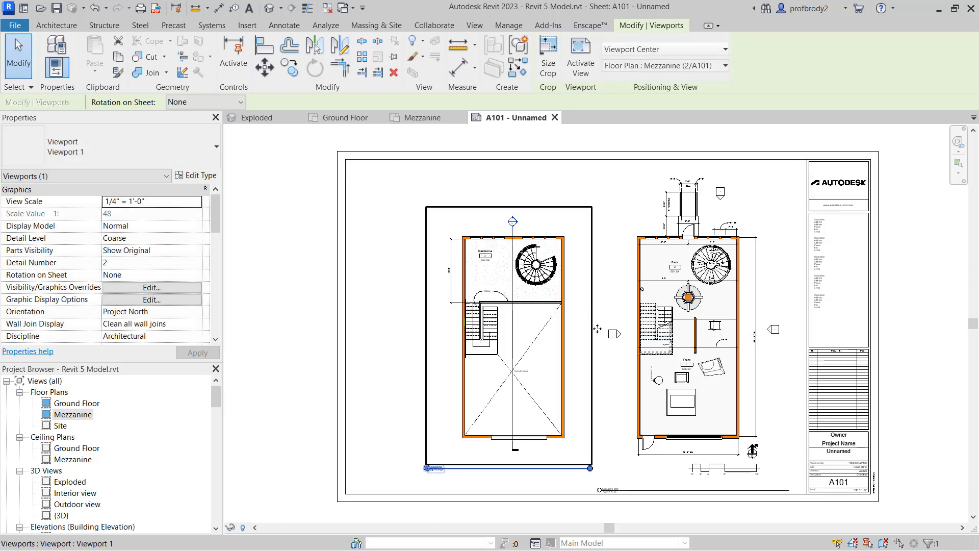
{"action": "left_click", "coordinate": [406, 347]}
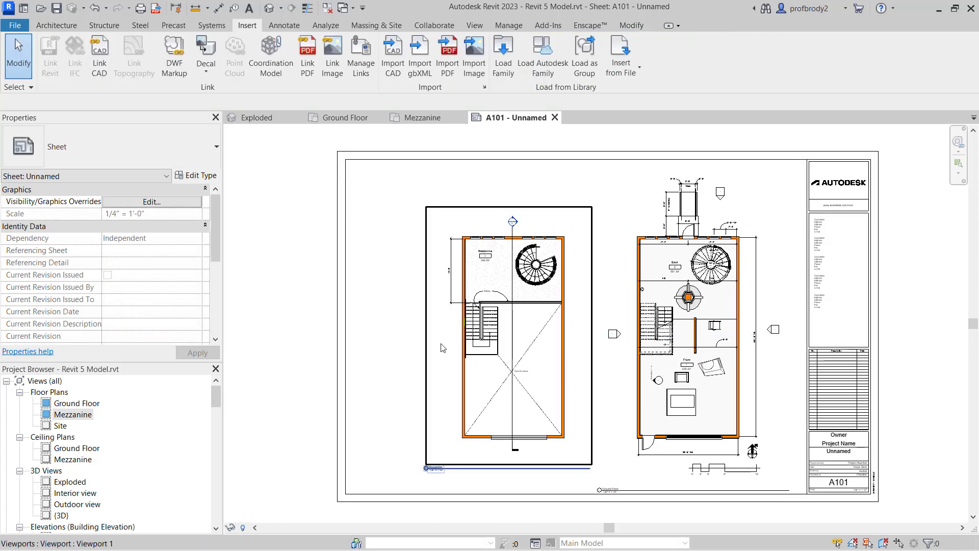
{"action": "left_click", "coordinate": [469, 343]}
{"action": "mouse_move", "coordinate": [484, 335]}
{"action": "left_mouse_down"}
{"action": "mouse_move", "coordinate": [467, 303]}
{"action": "mouse_move", "coordinate": [488, 334]}
{"action": "left_mouse_up"}
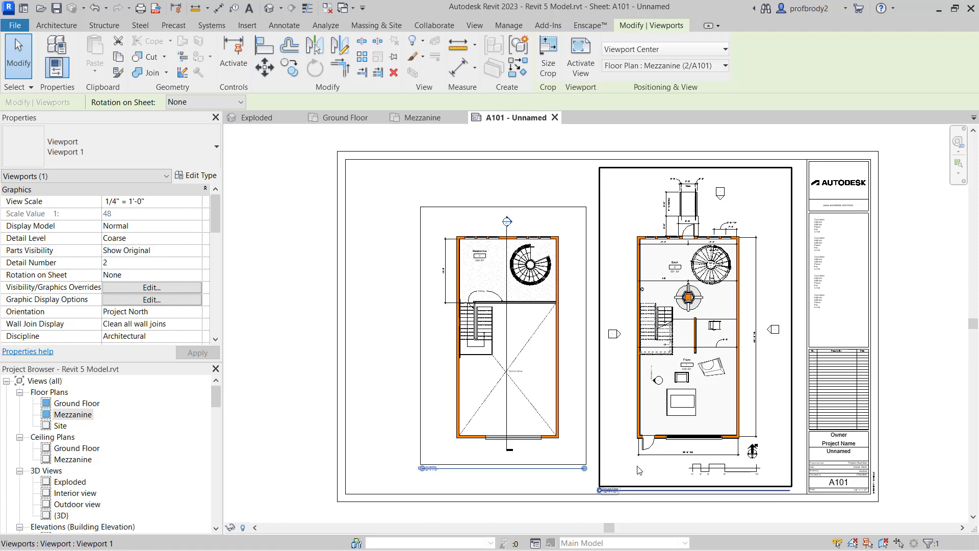
{"action": "left_click", "coordinate": [565, 478]}
- Examine the position and length of the view titles beneath the Mezzanine and Ground Floor plans
{"action": "scroll", "coordinate": [564, 474], "scroll_direction": "up", "scroll_amount": 1}
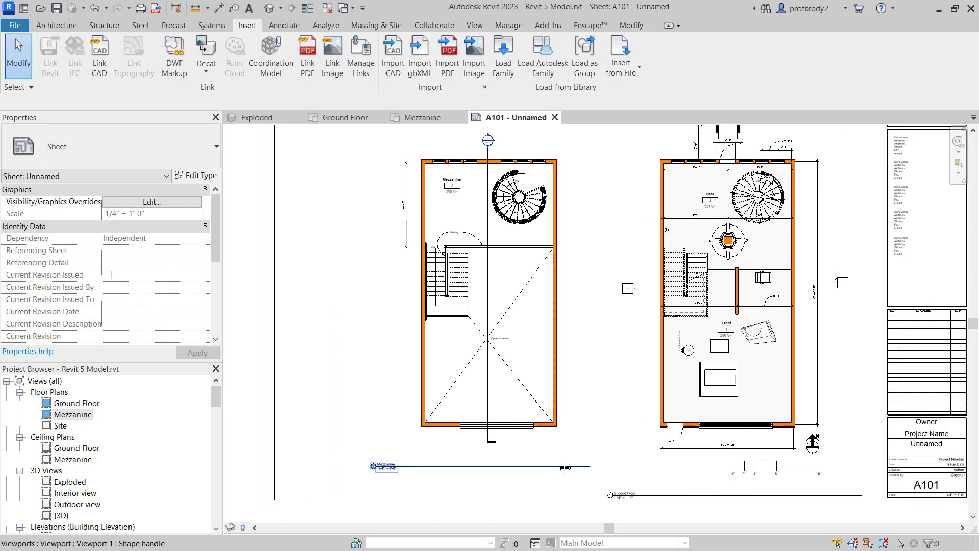
{"action": "middle_click_drag", "start_coordinate": [564, 466], "coordinate": [515, 386]}
{"action": "scroll", "coordinate": [546, 411], "scroll_direction": "down", "scroll_amount": 1}
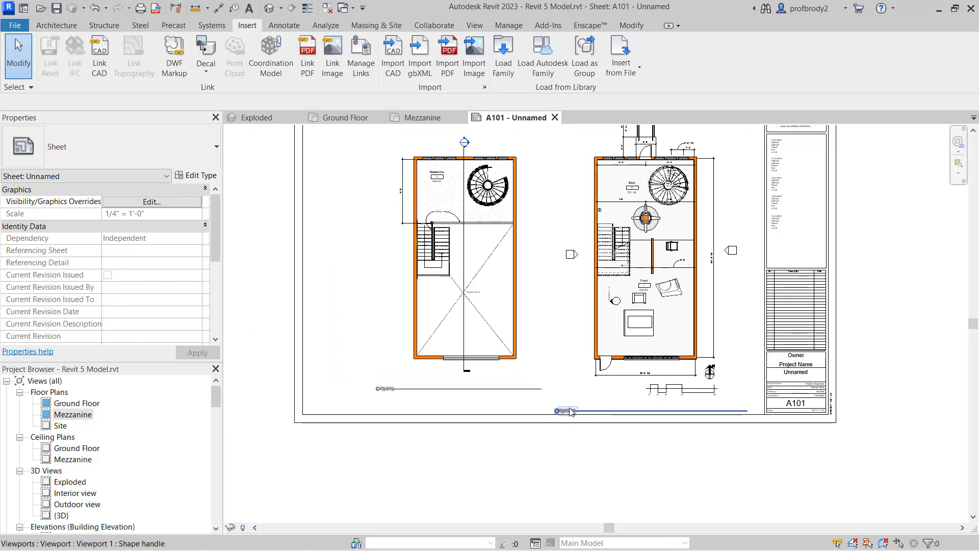
{"action": "scroll", "coordinate": [567, 412], "scroll_direction": "down", "scroll_amount": 1}
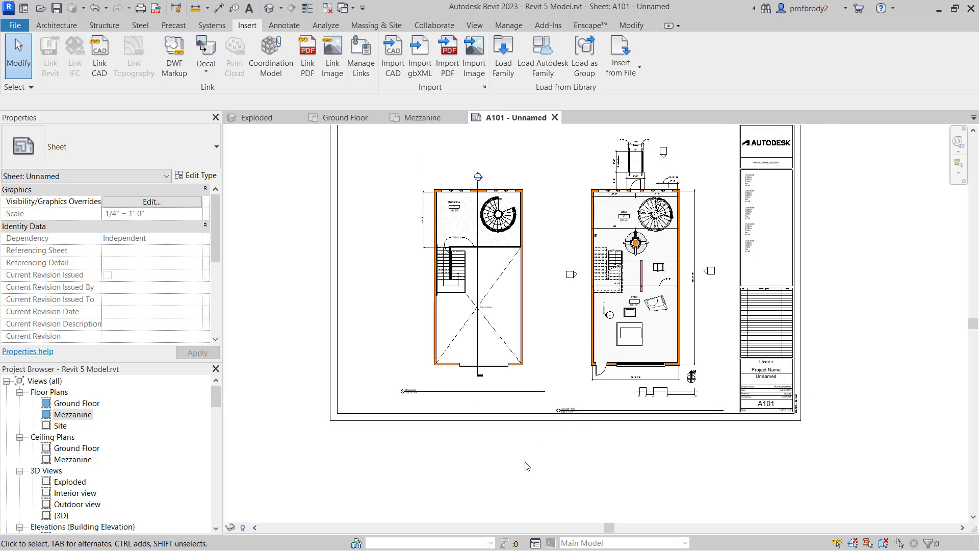
{"action": "middle_click_drag", "start_coordinate": [527, 466], "coordinate": [556, 511]}
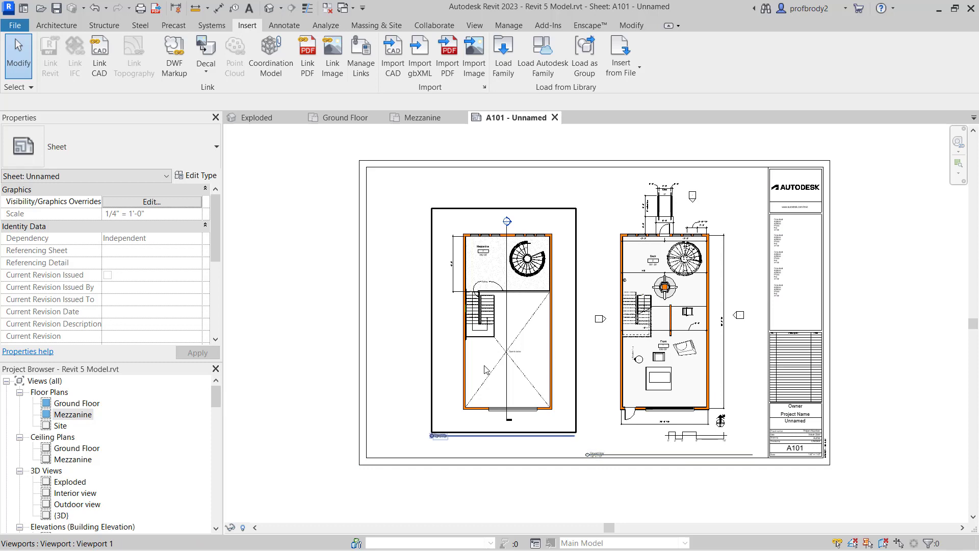
{"action": "scroll", "coordinate": [581, 459], "scroll_direction": "up", "scroll_amount": 5}
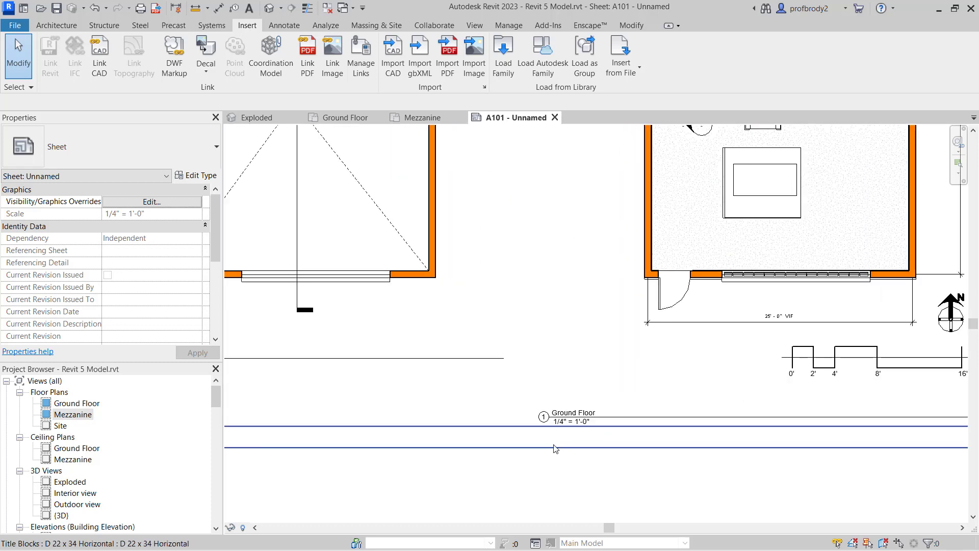
{"action": "middle_click_drag", "start_coordinate": [555, 449], "coordinate": [780, 469]}
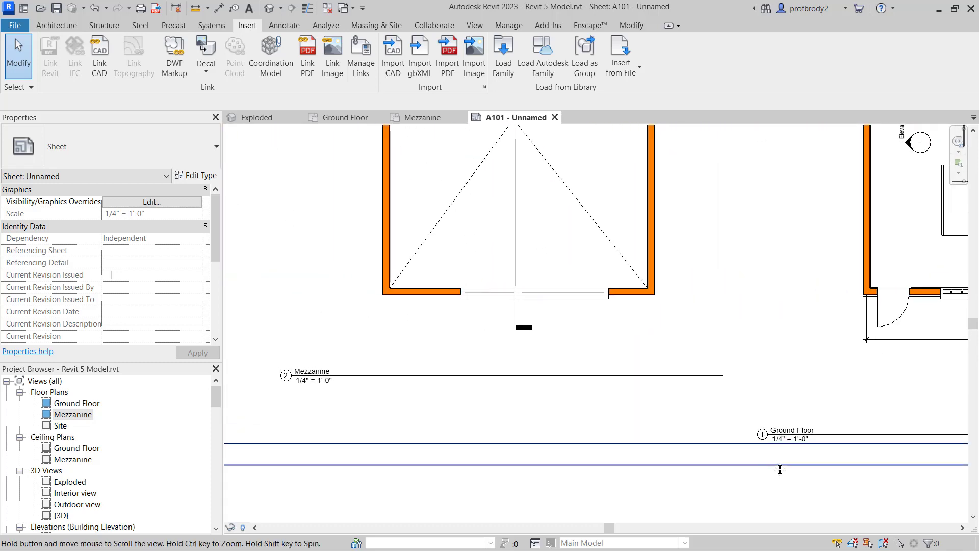
{"action": "scroll", "coordinate": [780, 469], "scroll_direction": "down", "scroll_amount": 4}
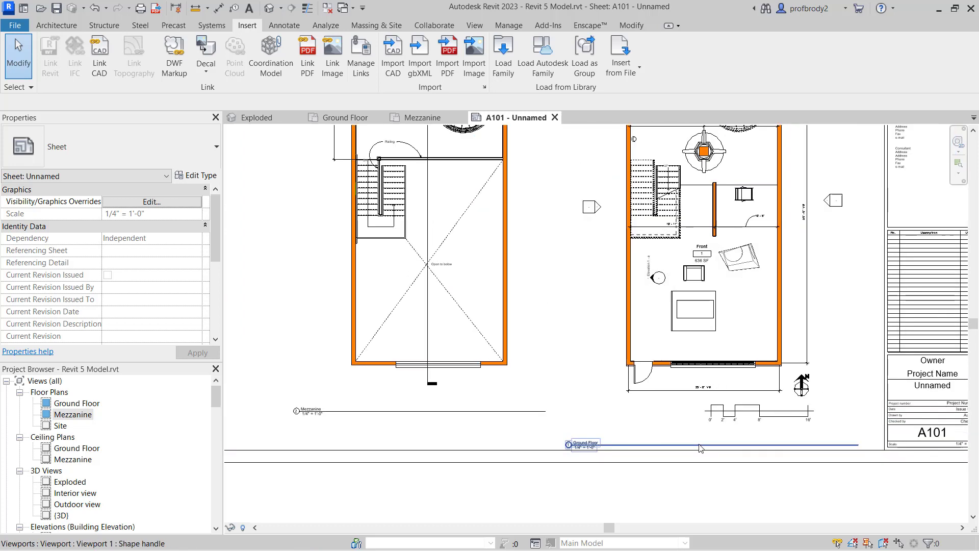
{"action": "scroll", "coordinate": [700, 447], "scroll_direction": "down", "scroll_amount": 2}
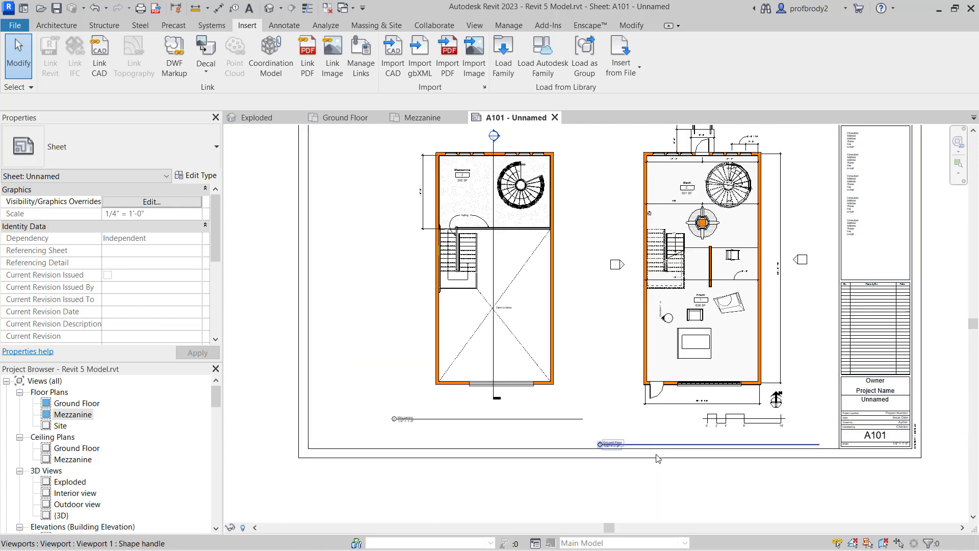
{"action": "left_click", "coordinate": [714, 430]}
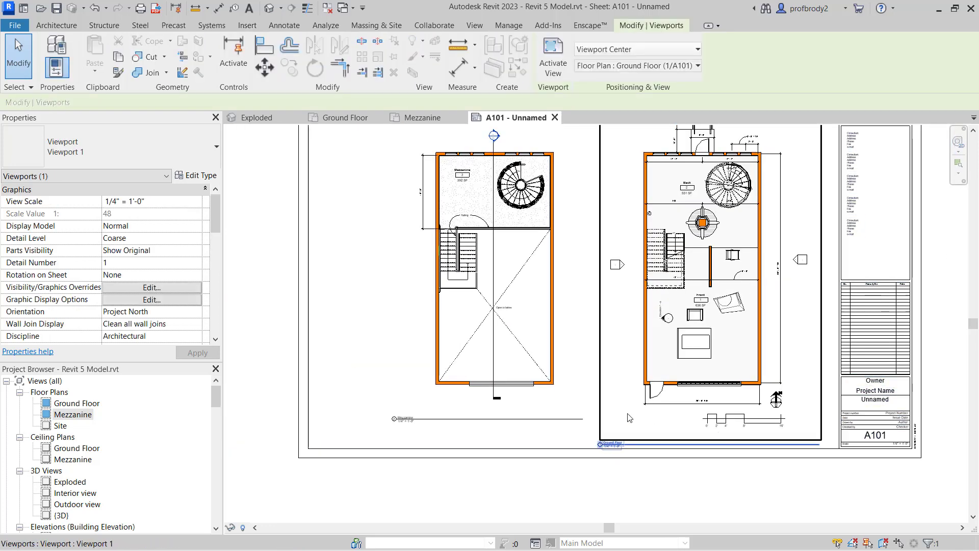
{"action": "left_click", "coordinate": [560, 478]}
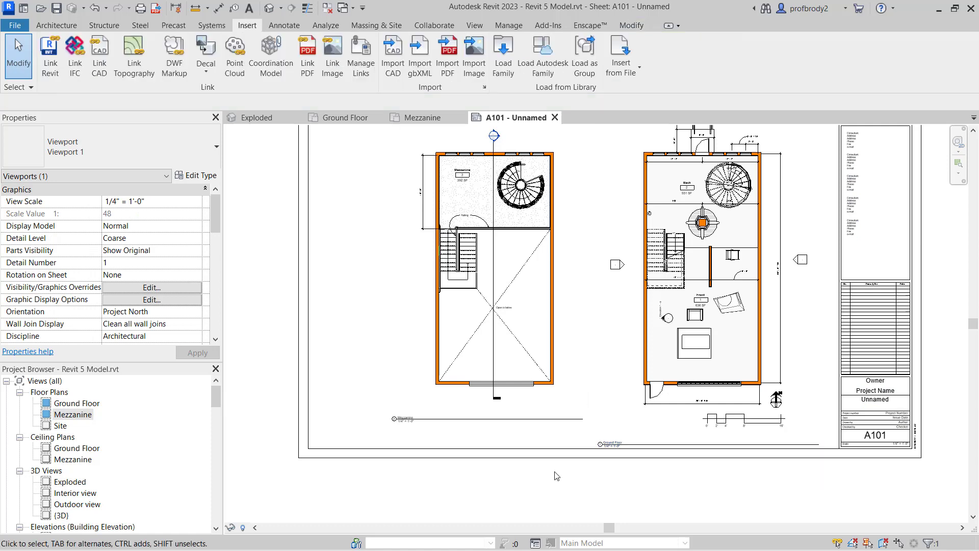
- Move the Ground Floor view title up under its plan's left wall and align the Mezzanine title with it below its own plan
{"action": "left_click", "coordinate": [612, 446]}
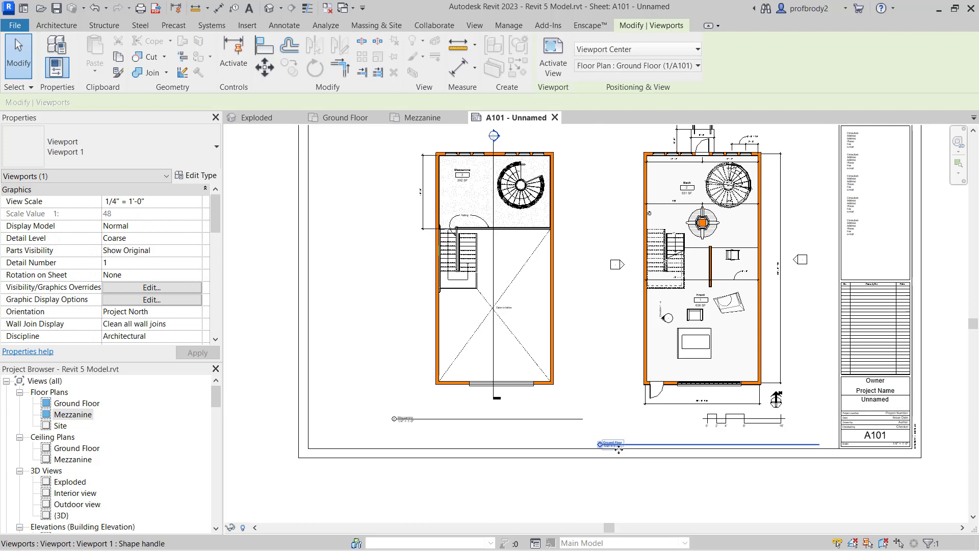
{"action": "left_click_drag", "start_coordinate": [612, 445], "coordinate": [657, 430]}
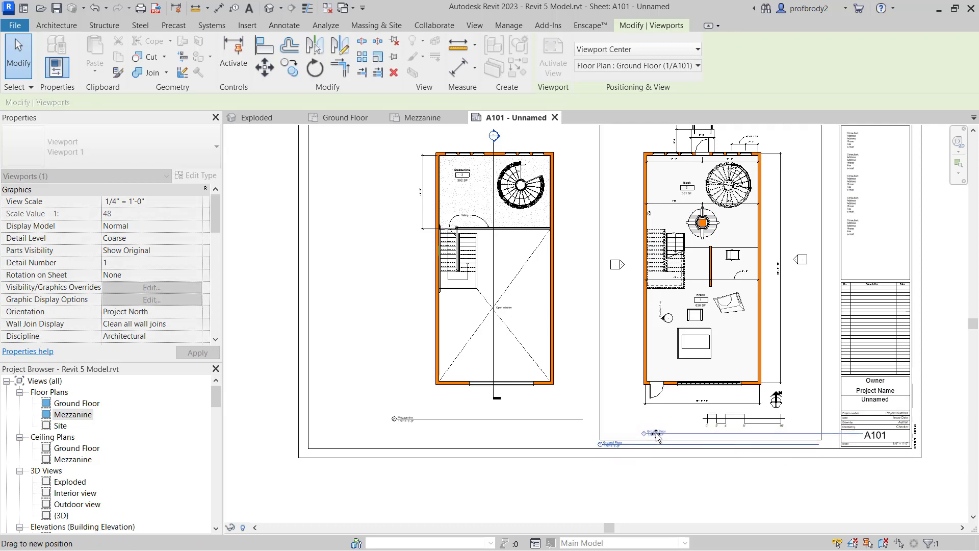
{"action": "left_click", "coordinate": [480, 432]}
{"action": "left_click_drag", "start_coordinate": [408, 426], "coordinate": [437, 442]}
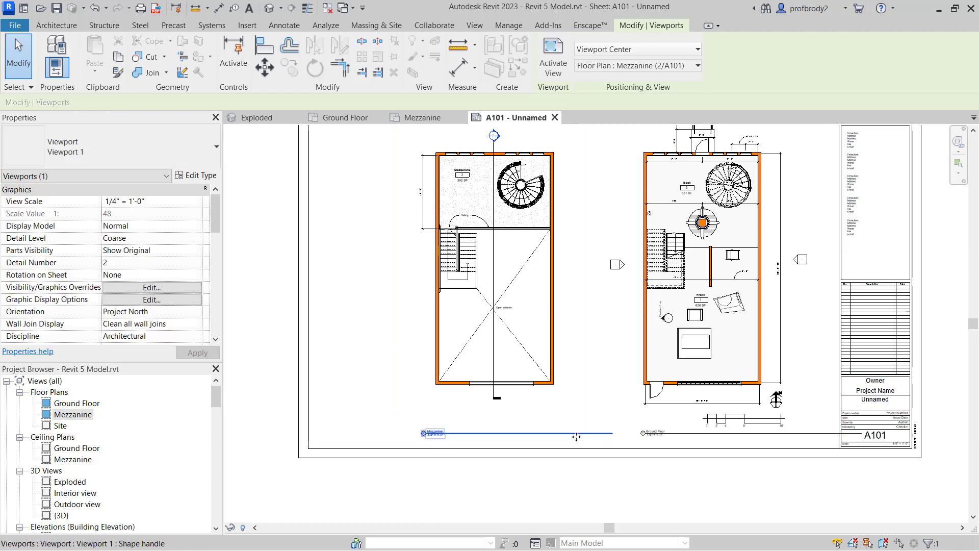
- Shorten the Ground Floor and Mezzanine view title lines so each ends just beyond its plan's right wall
{"action": "scroll", "coordinate": [777, 434], "scroll_direction": "up", "scroll_amount": 1}
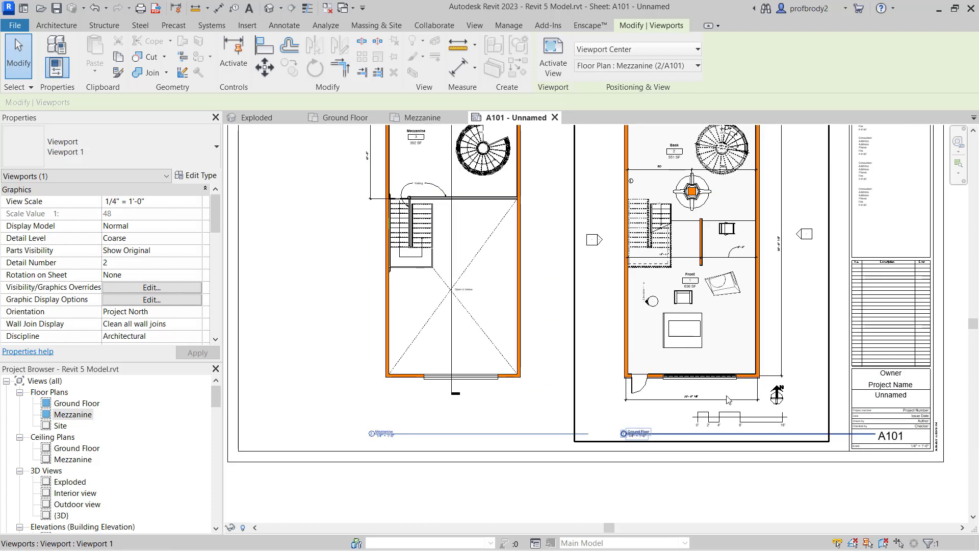
{"action": "left_click", "coordinate": [702, 247]}
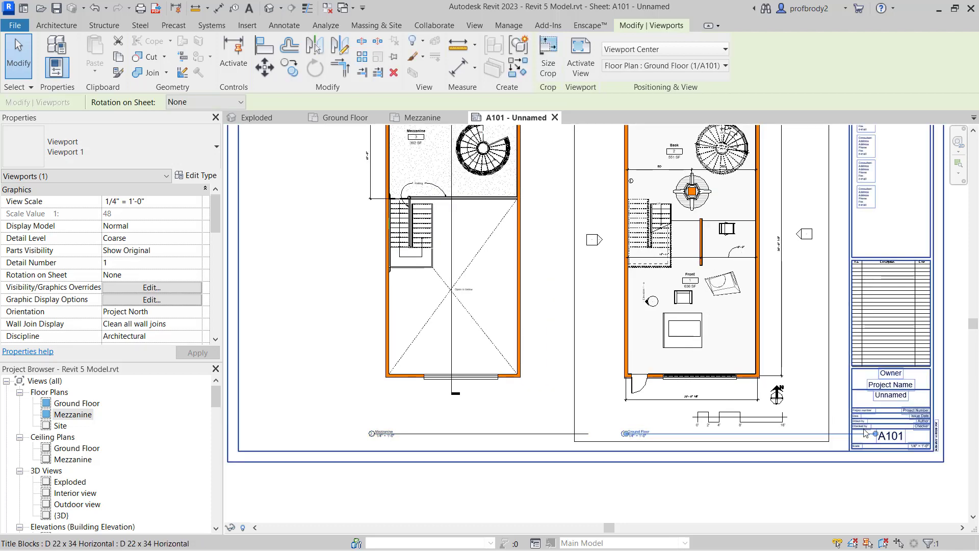
{"action": "left_click_drag", "start_coordinate": [875, 434], "coordinate": [784, 434]}
{"action": "left_click", "coordinate": [464, 338]}
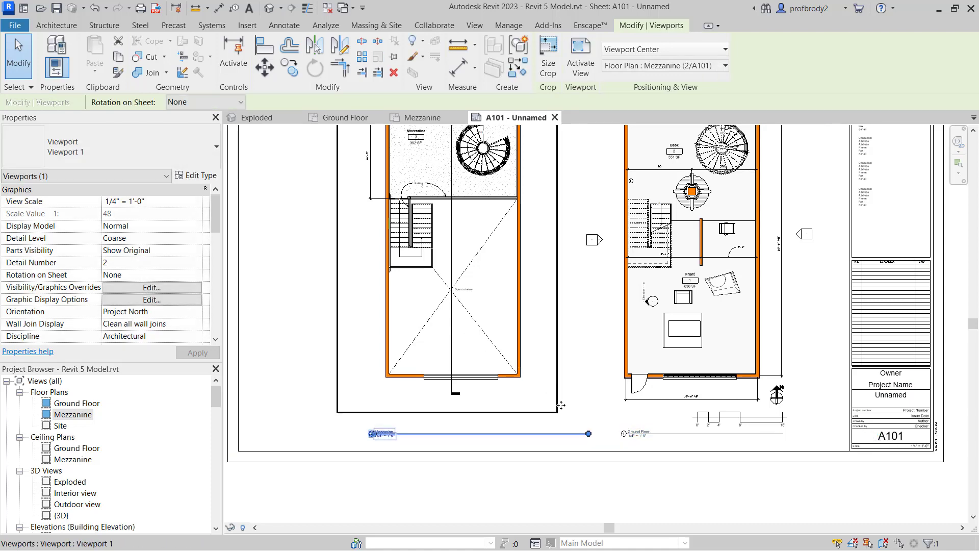
{"action": "left_click_drag", "start_coordinate": [589, 433], "coordinate": [546, 433]}
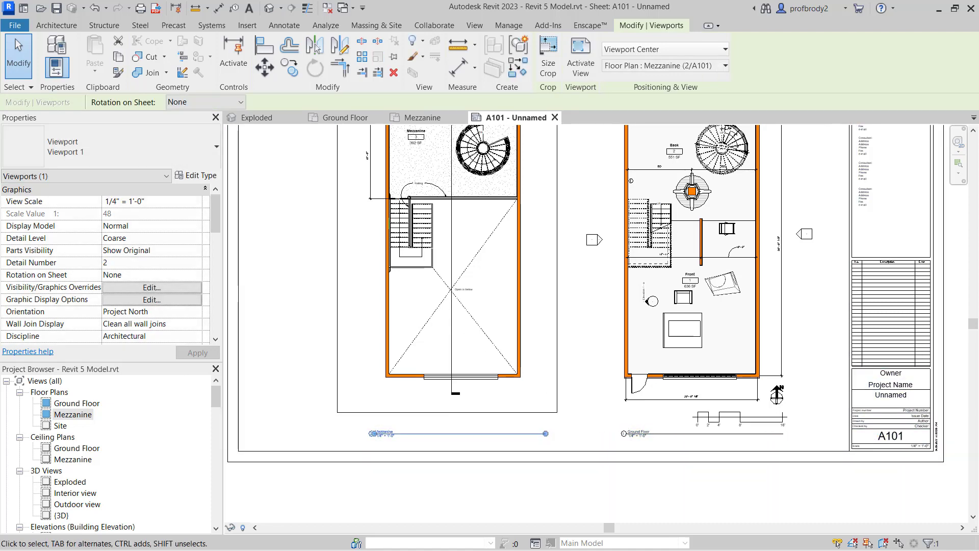
{"action": "left_click", "coordinate": [543, 507]}
{"action": "scroll", "coordinate": [543, 508], "scroll_direction": "down", "scroll_amount": 1}
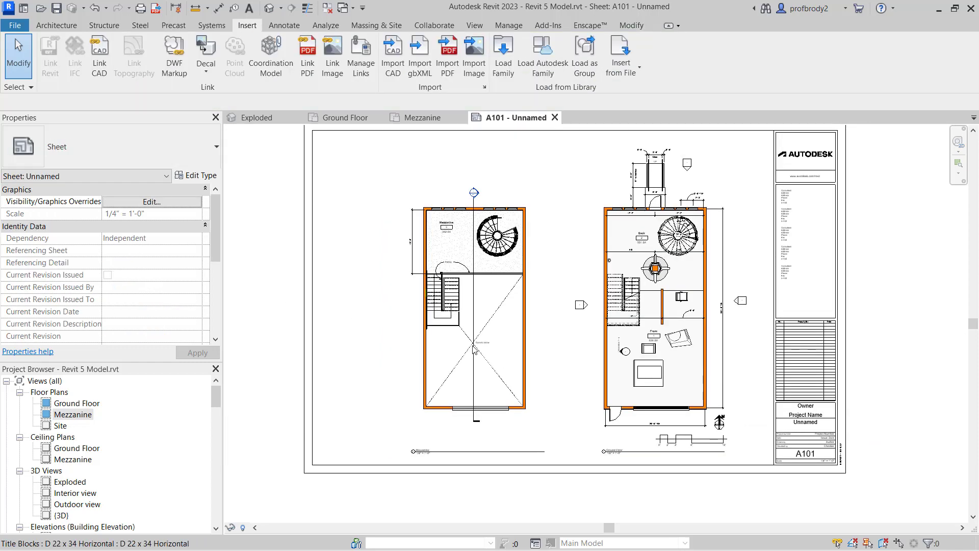
- Activate the Mezzanine view on the sheet to show its crop region, and hide the region again
{"action": "left_click", "coordinate": [478, 360]}
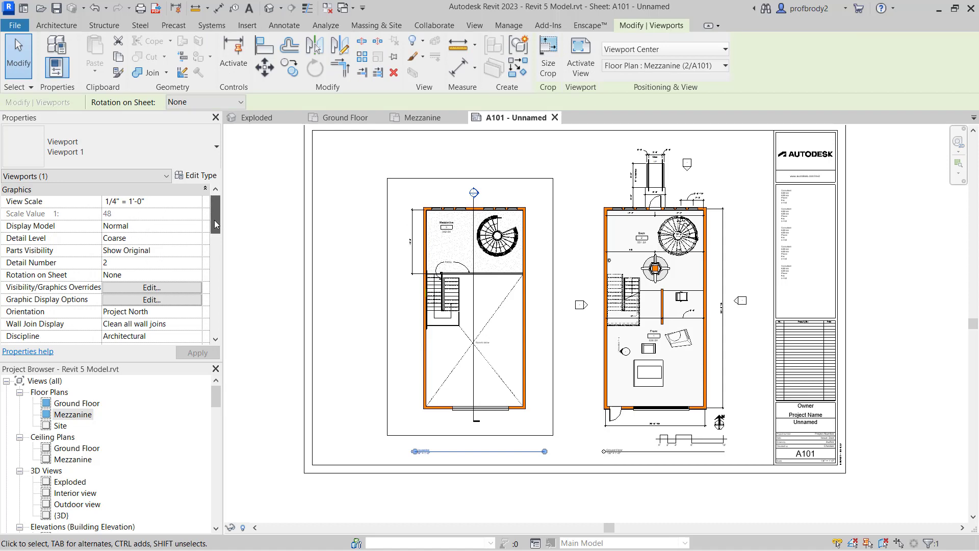
{"action": "left_click_drag", "start_coordinate": [215, 218], "coordinate": [214, 225]}
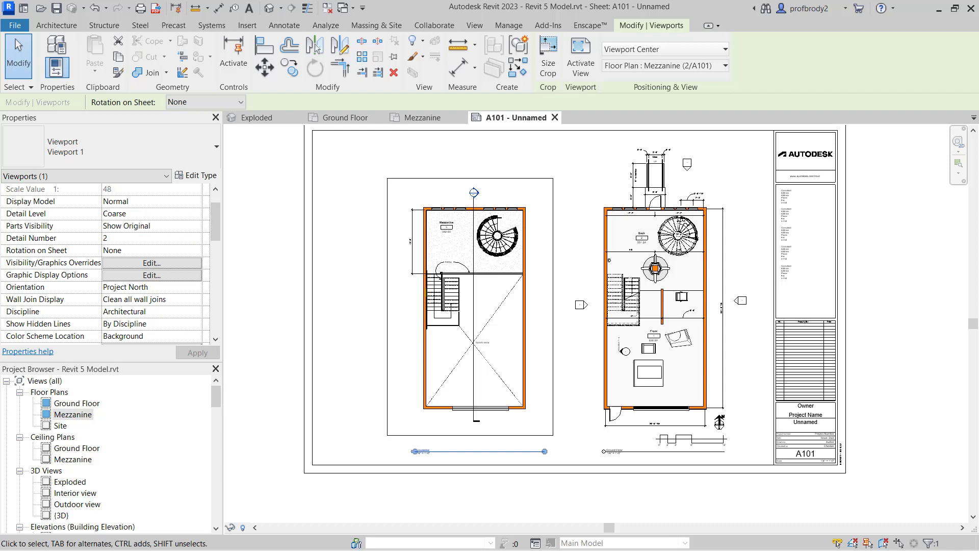
{"action": "key", "text": "Escape"}
{"action": "double_click", "coordinate": [503, 343]}
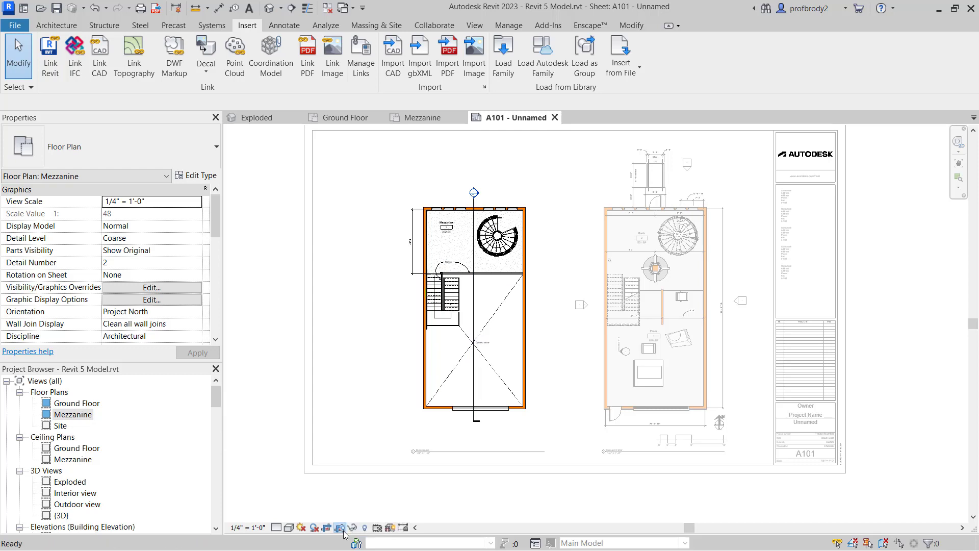
{"action": "left_click", "coordinate": [340, 529]}
{"action": "double_click", "coordinate": [355, 411]}
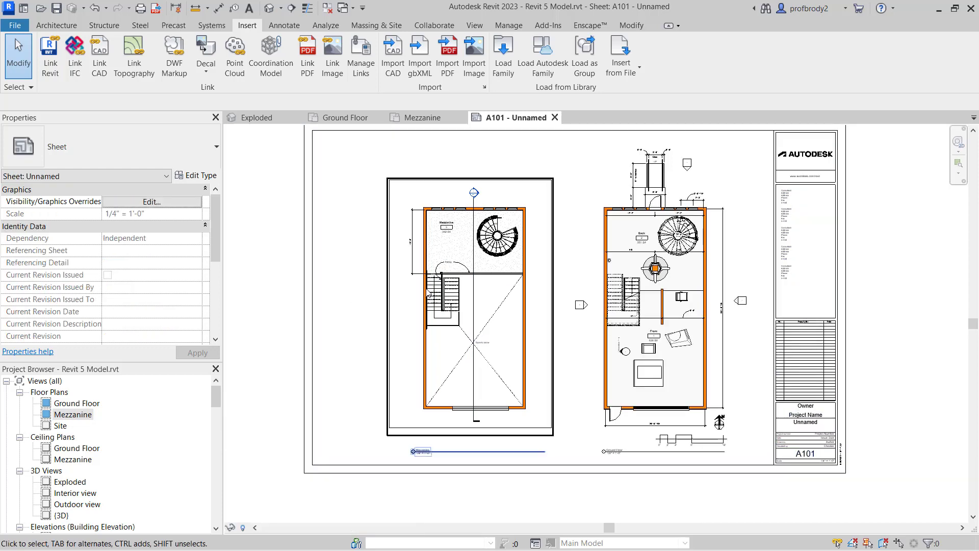
{"action": "double_click", "coordinate": [412, 414]}
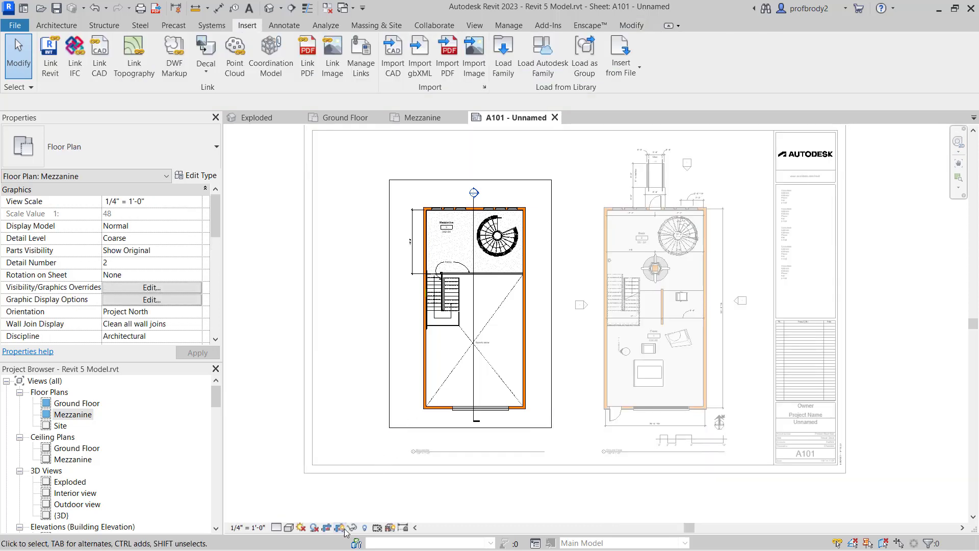
{"action": "double_click", "coordinate": [341, 383]}
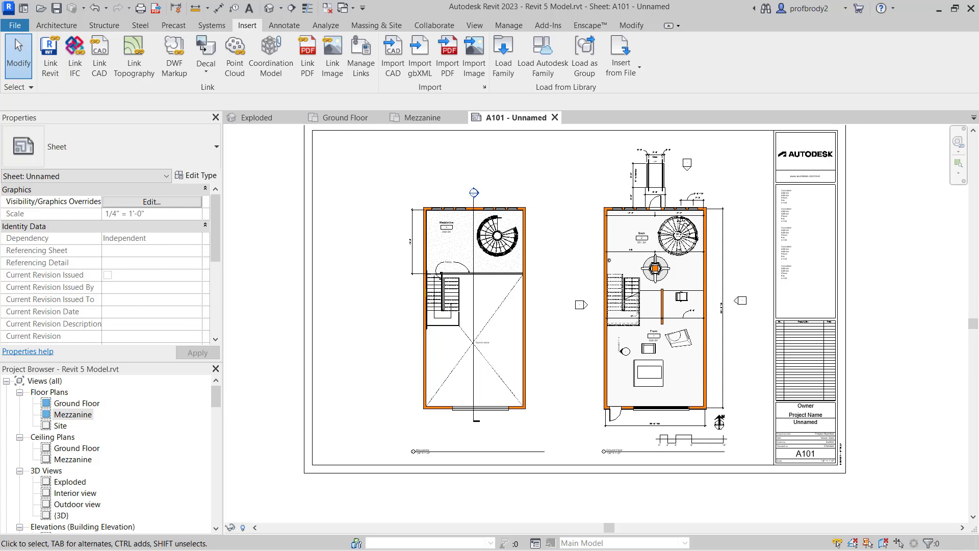
- Change the sheet number in the title block to A1.1
{"action": "middle_click_drag", "start_coordinate": [575, 299], "coordinate": [562, 323]}
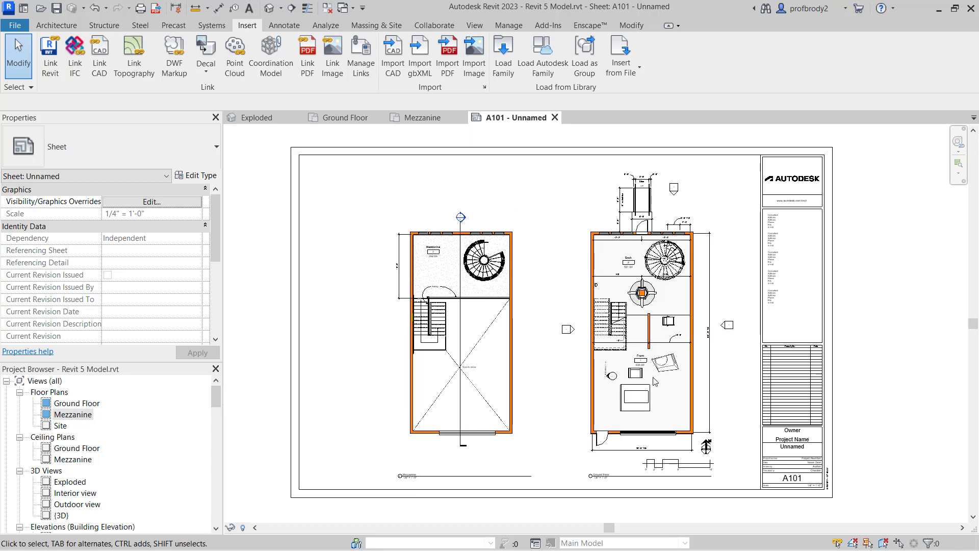
{"action": "scroll", "coordinate": [796, 490], "scroll_direction": "up", "scroll_amount": 6}
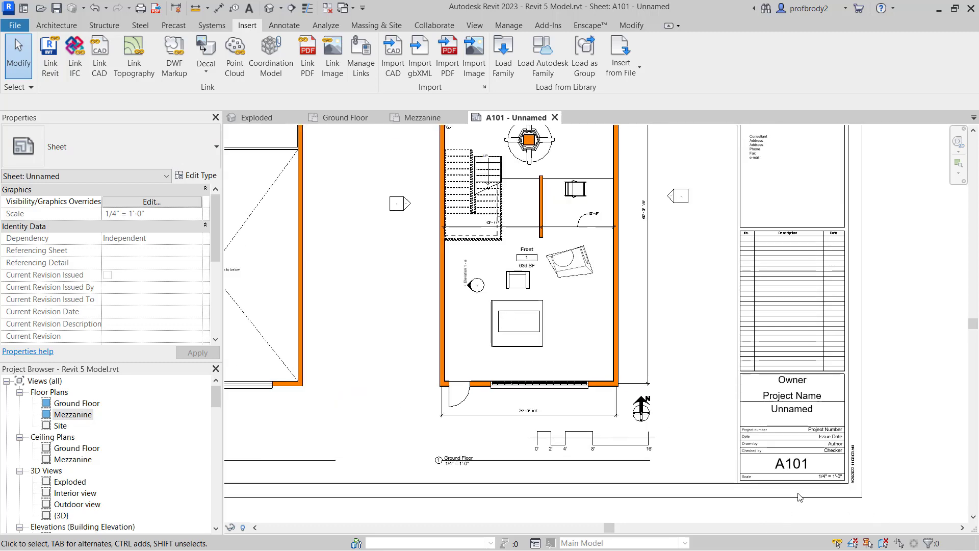
{"action": "scroll", "coordinate": [771, 455], "scroll_direction": "up", "scroll_amount": 1}
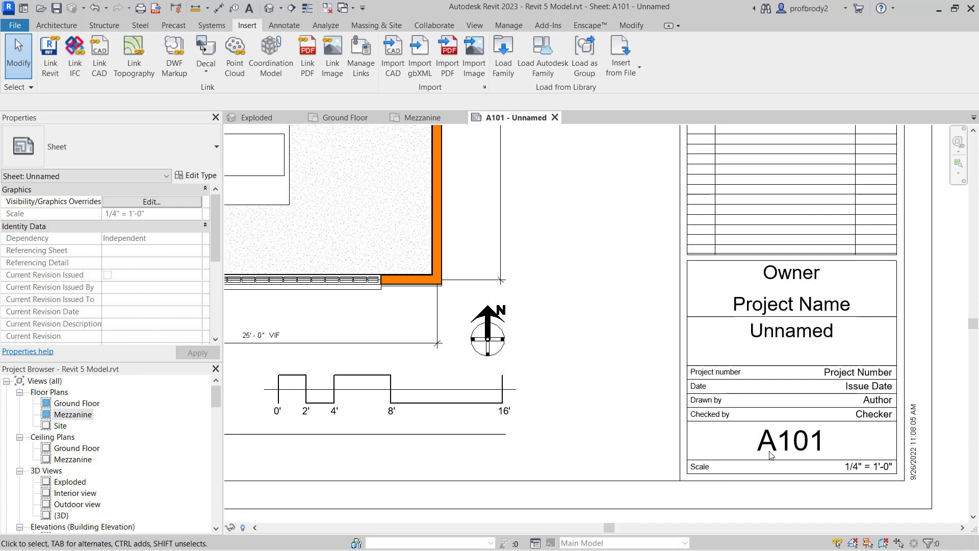
{"action": "scroll", "coordinate": [751, 442], "scroll_direction": "up", "scroll_amount": 1}
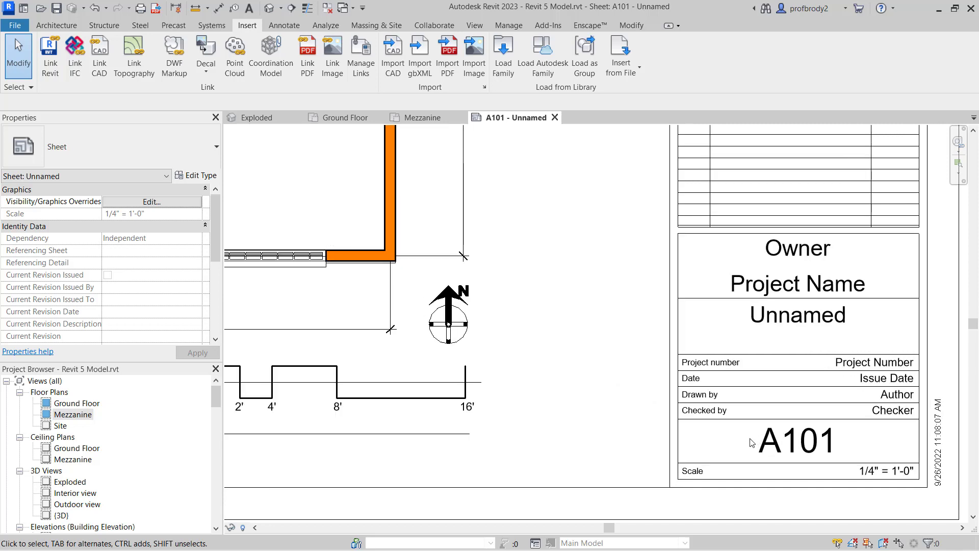
{"action": "scroll", "coordinate": [717, 431], "scroll_direction": "up", "scroll_amount": 1}
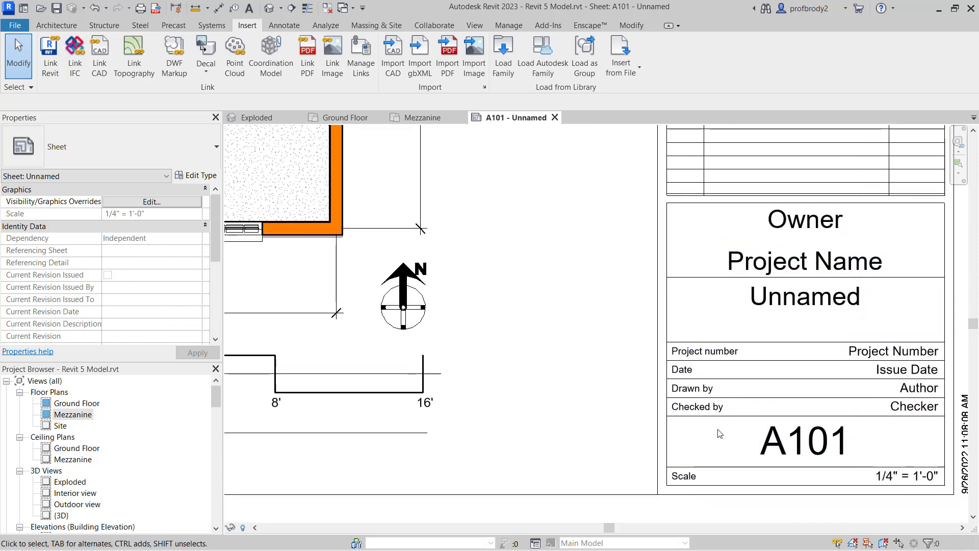
{"action": "middle_click_drag", "start_coordinate": [716, 428], "coordinate": [672, 415]}
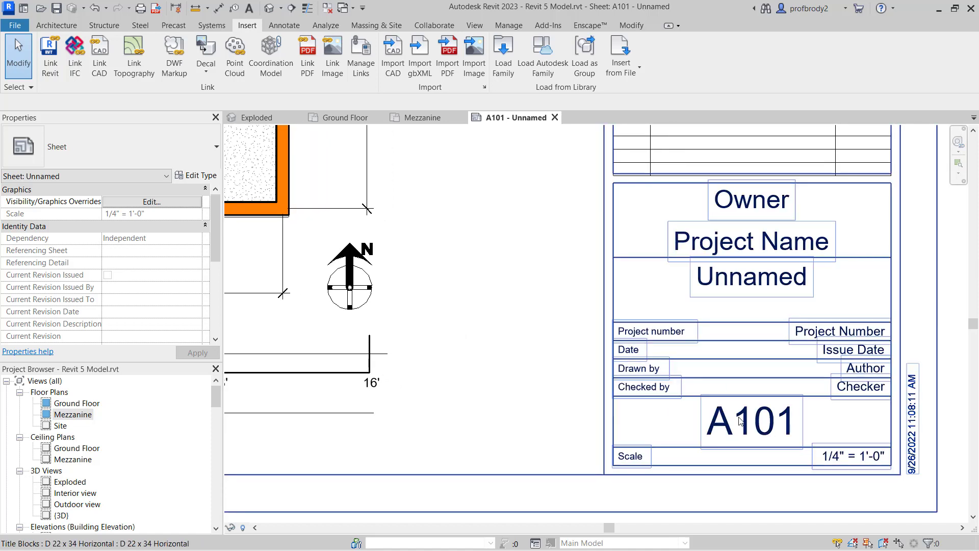
{"action": "left_click", "coordinate": [754, 424]}
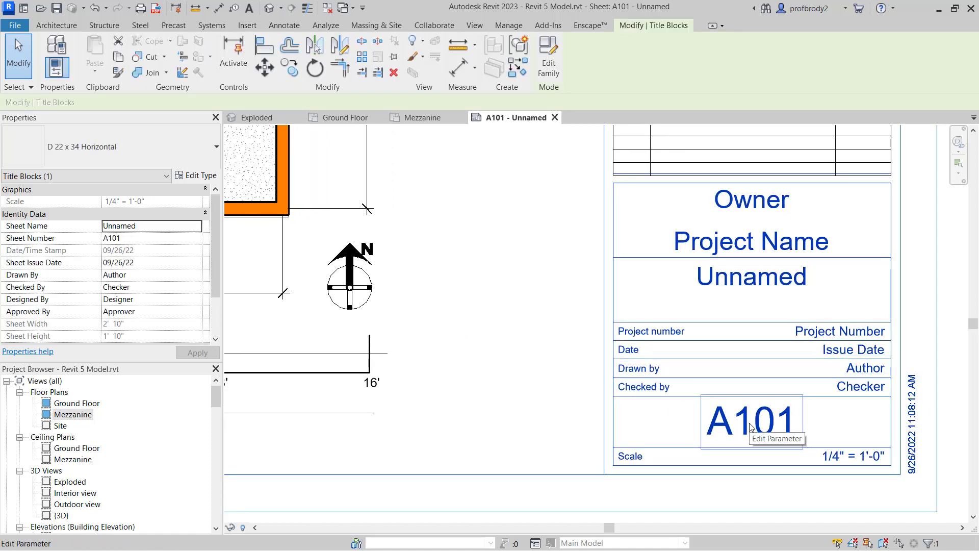
{"action": "left_click", "coordinate": [750, 426]}
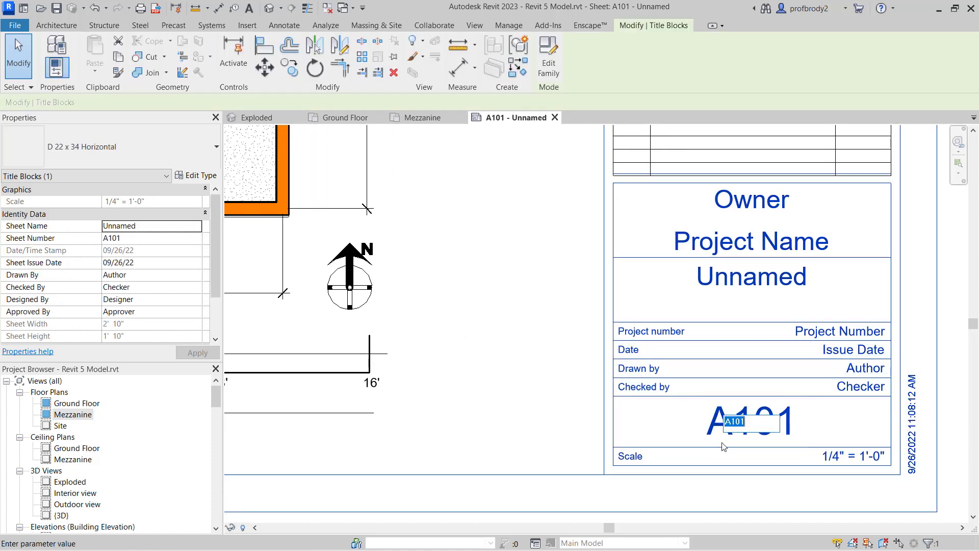
{"action": "type", "text": "A1.1"}
{"action": "key", "text": "Return"}
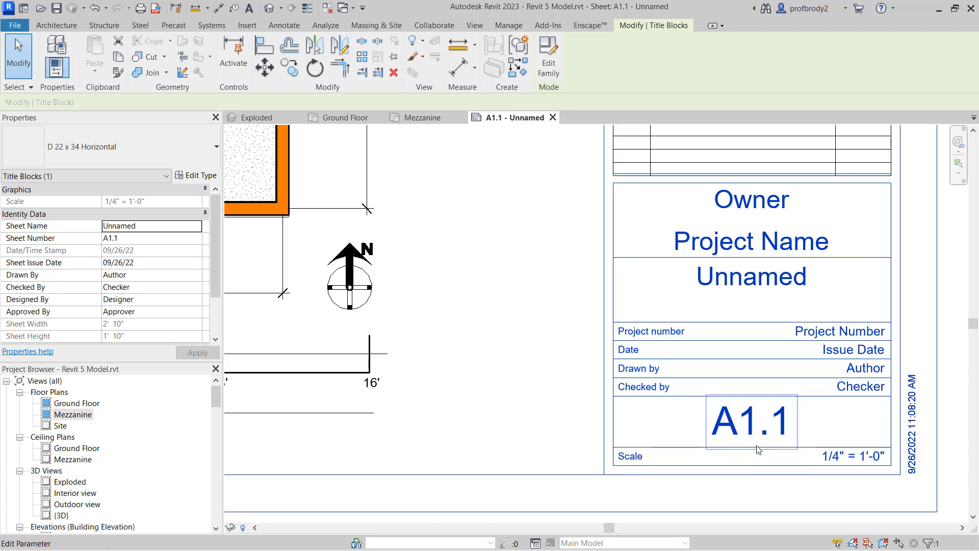
- Fill in the title block's Drawn by field with "My name" and Checked by with "My bosses name"
{"action": "left_click", "coordinate": [856, 377]}
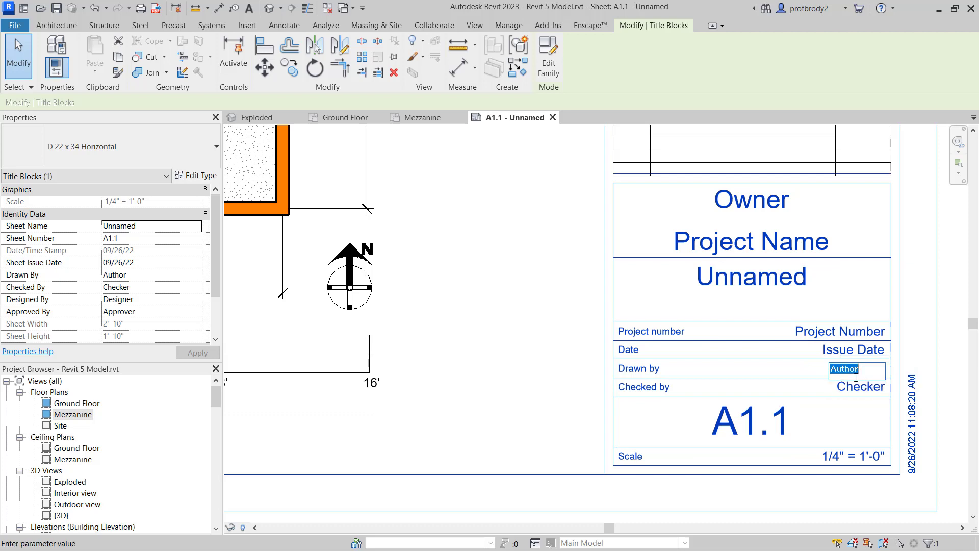
{"action": "type", "text": "My name"}
{"action": "left_click", "coordinate": [847, 386]}
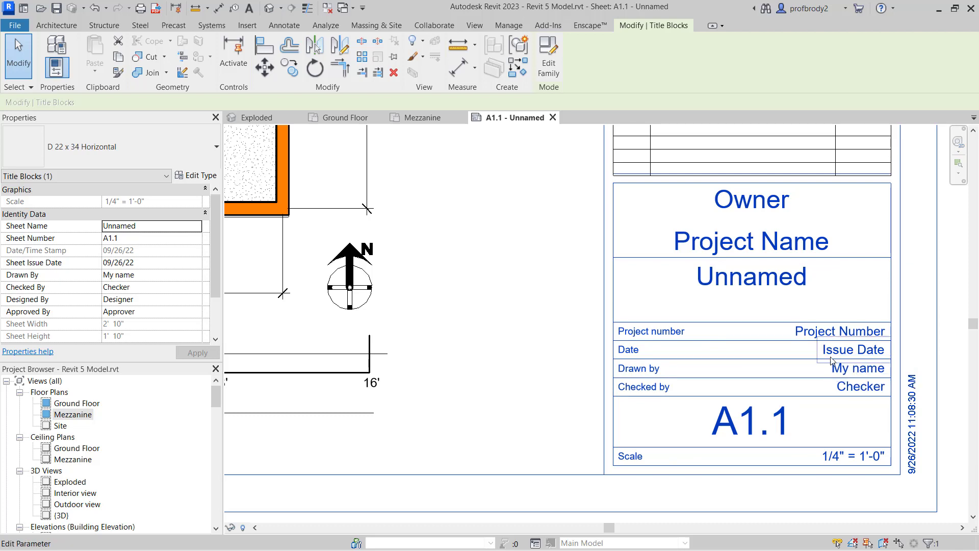
{"action": "left_click", "coordinate": [848, 386]}
{"action": "type", "text": "My "}
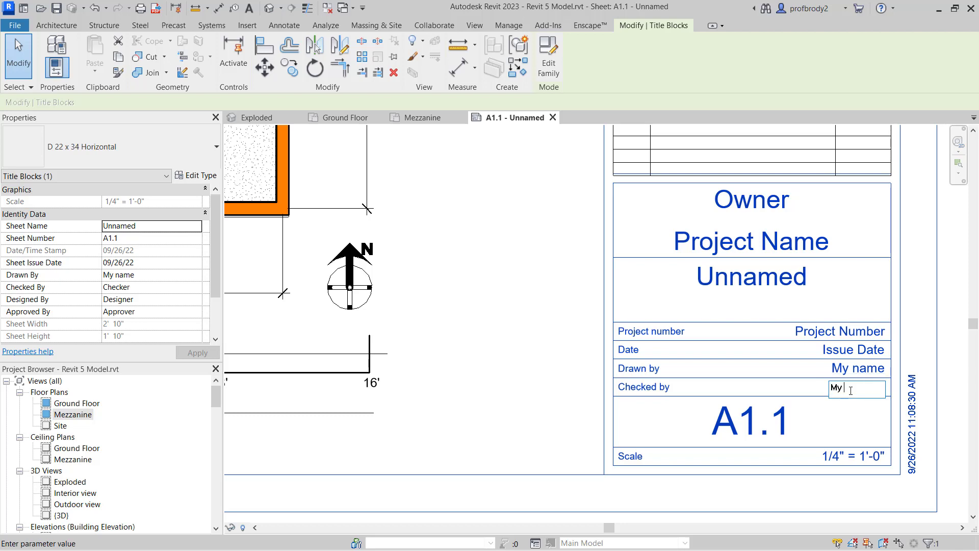
{"action": "type", "text": "bosses name"}
{"action": "key", "text": "Return"}
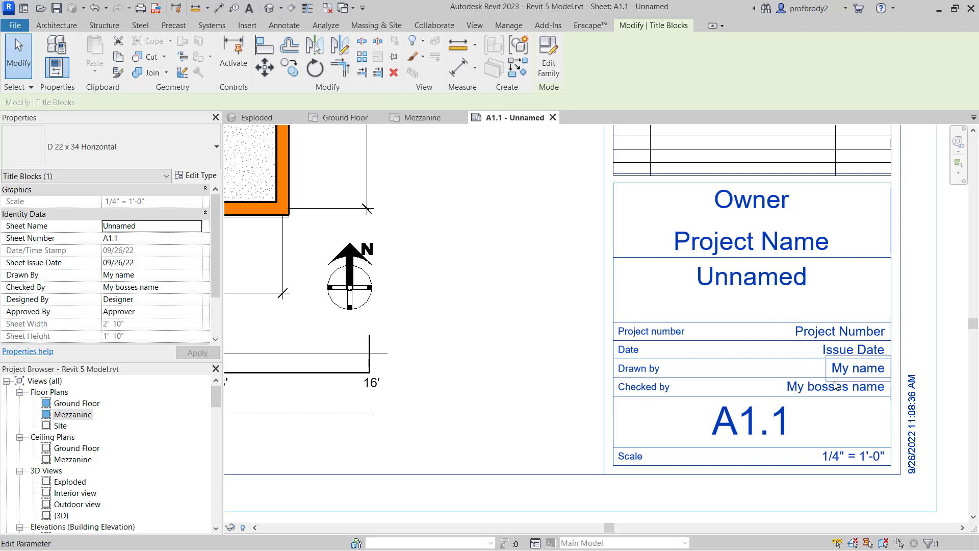
- Set the title block's date to "Today" and its project number to 001
{"action": "left_click", "coordinate": [839, 357]}
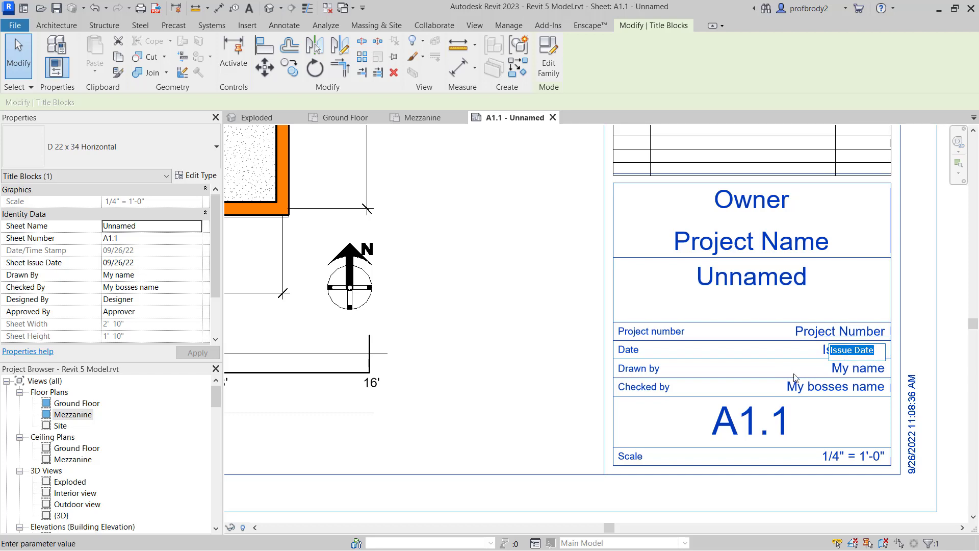
{"action": "type", "text": "Today"}
{"action": "key", "text": "Return"}
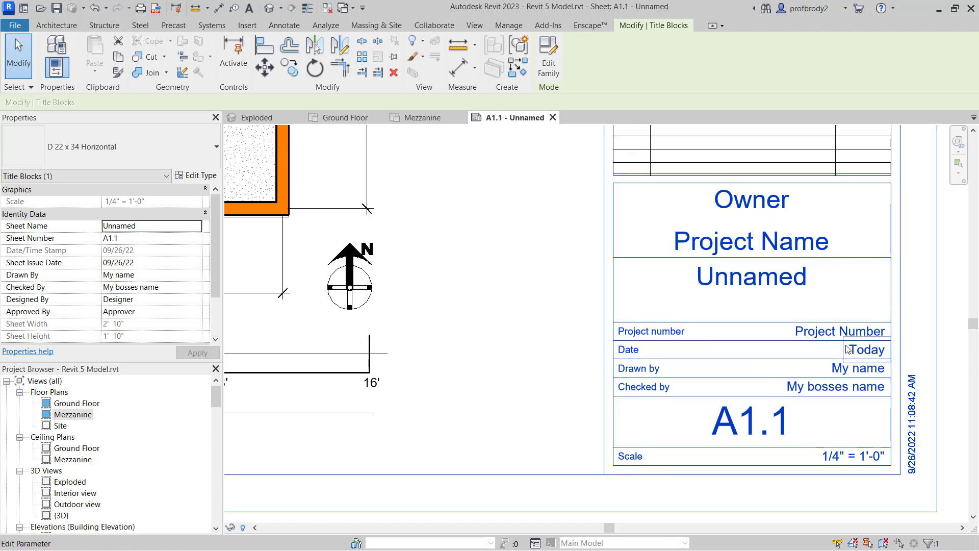
{"action": "left_click", "coordinate": [836, 333]}
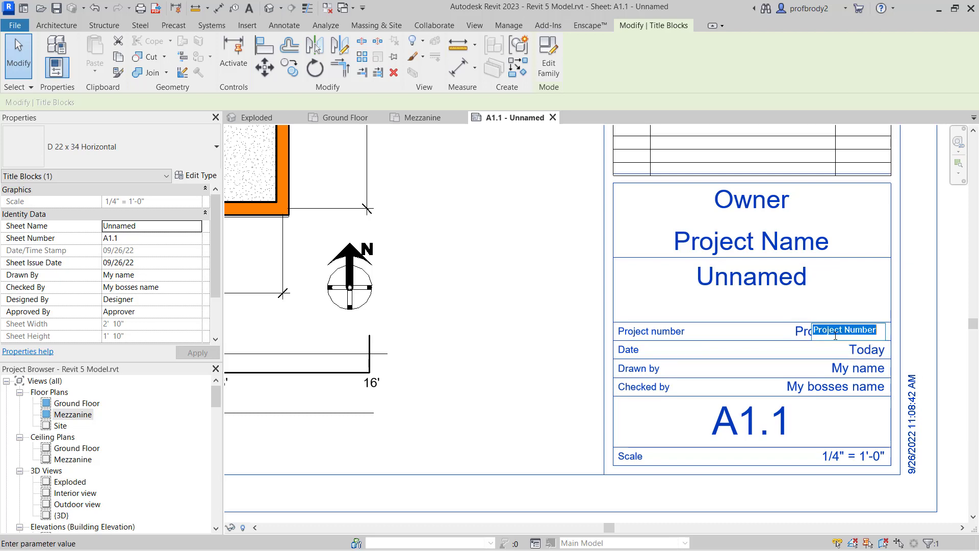
{"action": "type", "text": "001"}
{"action": "key", "text": "Return"}
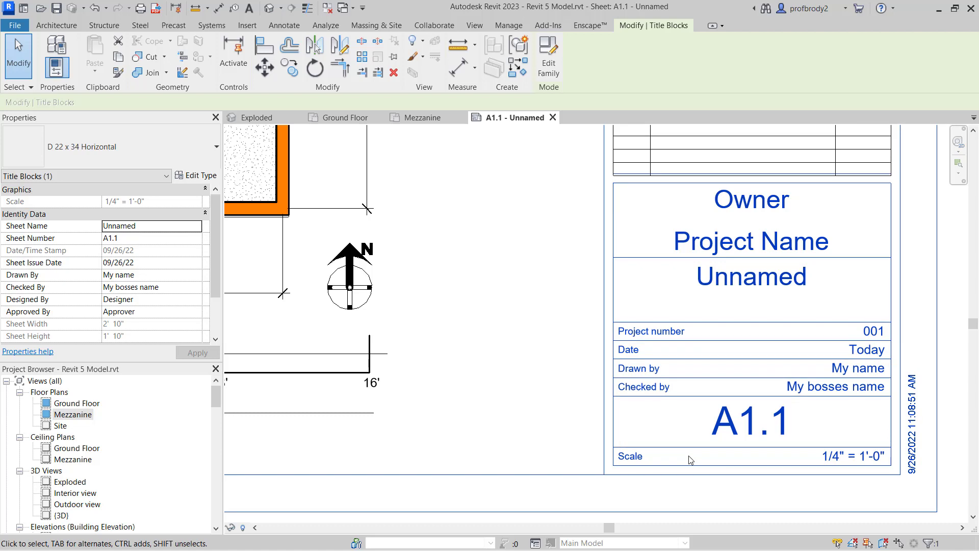
- Rename the sheet "Existing Building" in the title block
{"action": "left_click", "coordinate": [718, 280]}
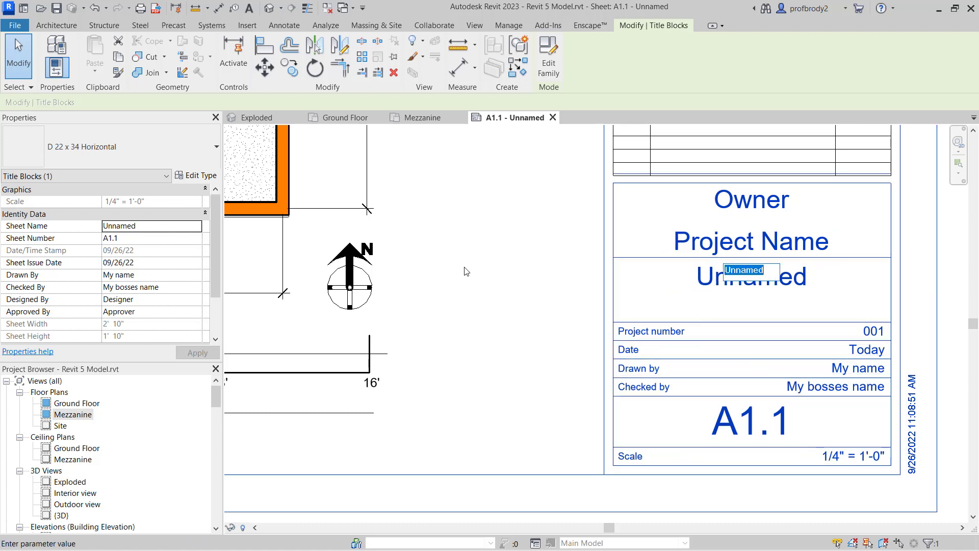
{"action": "type", "text": "Existing "}
{"action": "type", "text": "Building"}
{"action": "key", "text": "Return"}
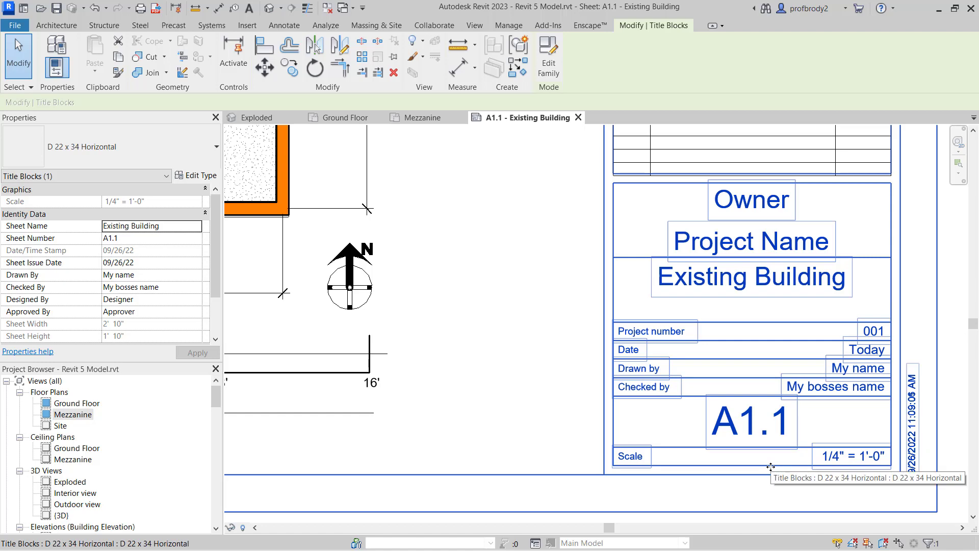
- Open the D 22 x 34 Horizontal title block family for editing and go to its logo area
{"action": "scroll", "coordinate": [760, 459], "scroll_direction": "down", "scroll_amount": 3}
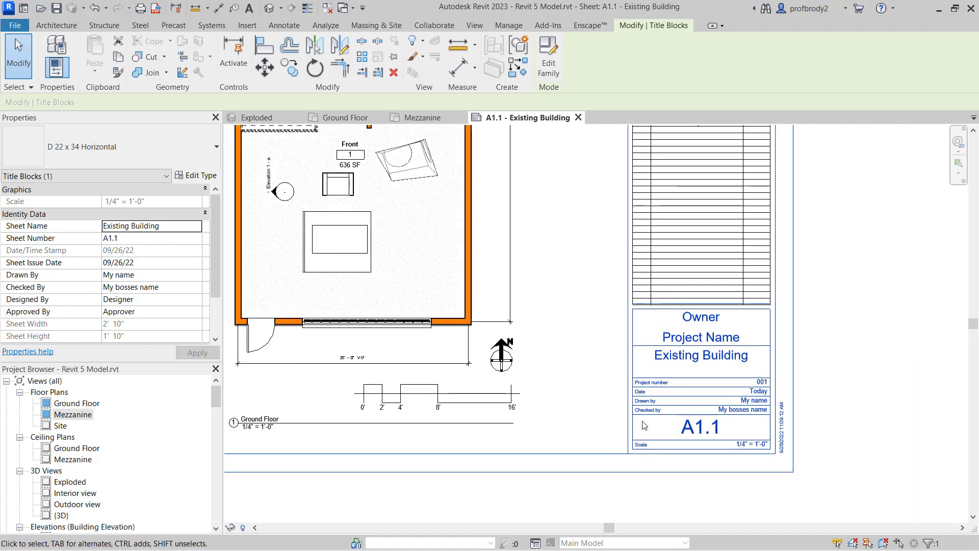
{"action": "middle_click_drag", "start_coordinate": [688, 273], "coordinate": [677, 508]}
{"action": "middle_click_drag", "start_coordinate": [713, 428], "coordinate": [724, 515]}
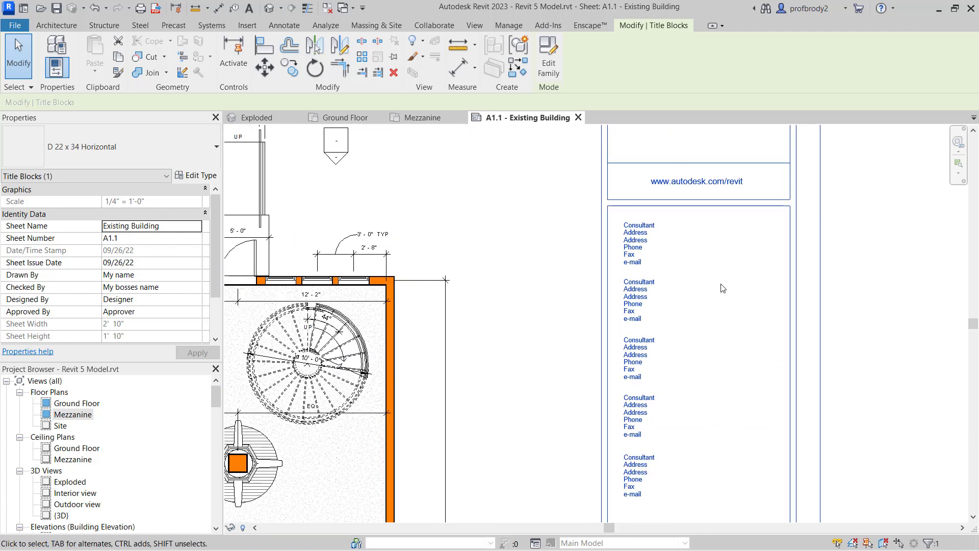
{"action": "middle_click_drag", "start_coordinate": [727, 274], "coordinate": [728, 453]}
{"action": "scroll", "coordinate": [729, 437], "scroll_direction": "up", "scroll_amount": 1}
{"action": "scroll", "coordinate": [712, 391], "scroll_direction": "up", "scroll_amount": 2}
{"action": "middle_click_drag", "start_coordinate": [724, 397], "coordinate": [723, 435]}
{"action": "scroll", "coordinate": [718, 427], "scroll_direction": "down", "scroll_amount": 1}
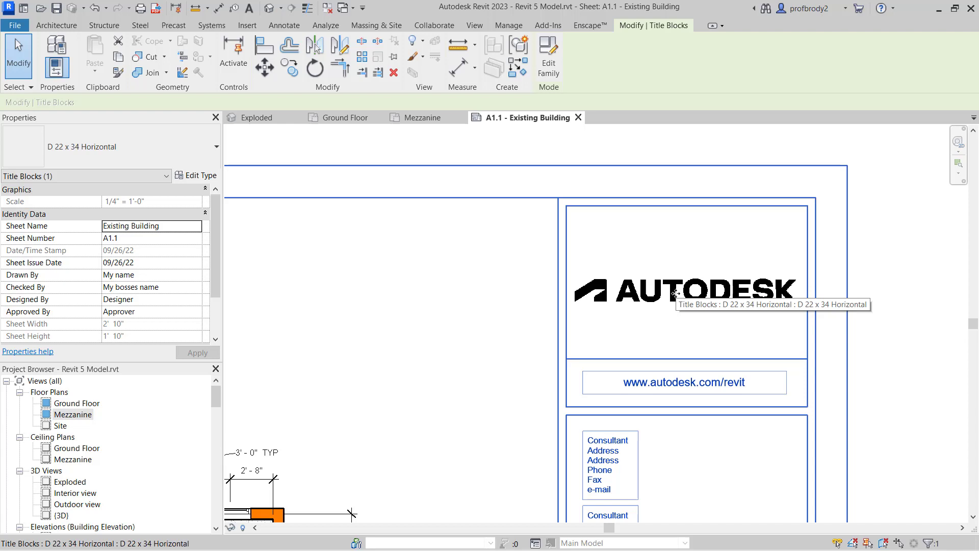
{"action": "double_click", "coordinate": [676, 293]}
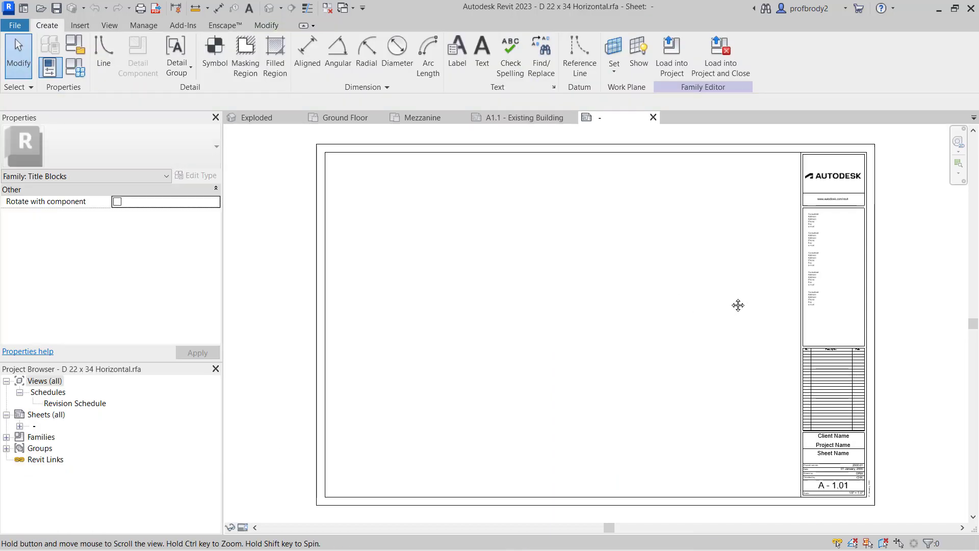
{"action": "scroll", "coordinate": [737, 301], "scroll_direction": "up", "scroll_amount": 3}
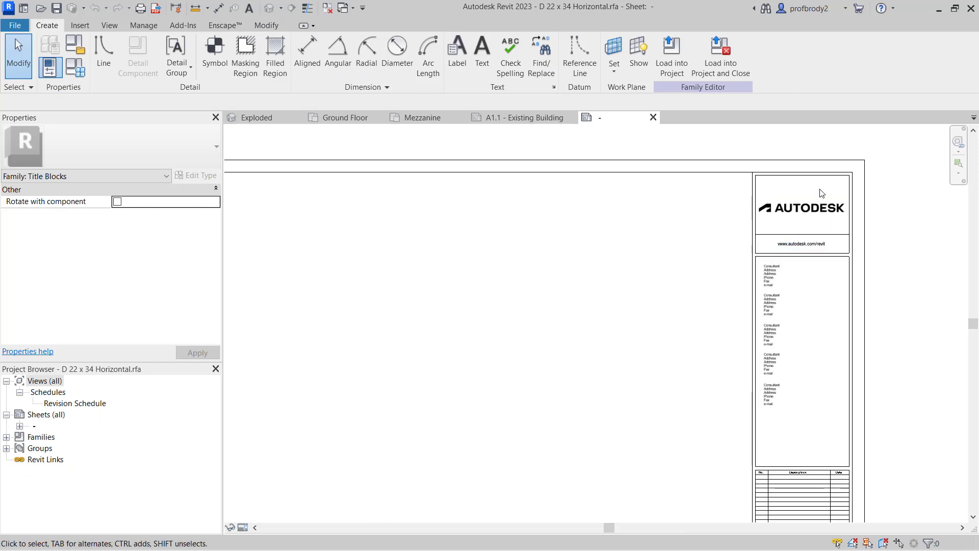
- Delete the Autodesk logo, the web address text and the divider line between them from the title block
{"action": "left_click", "coordinate": [786, 242]}
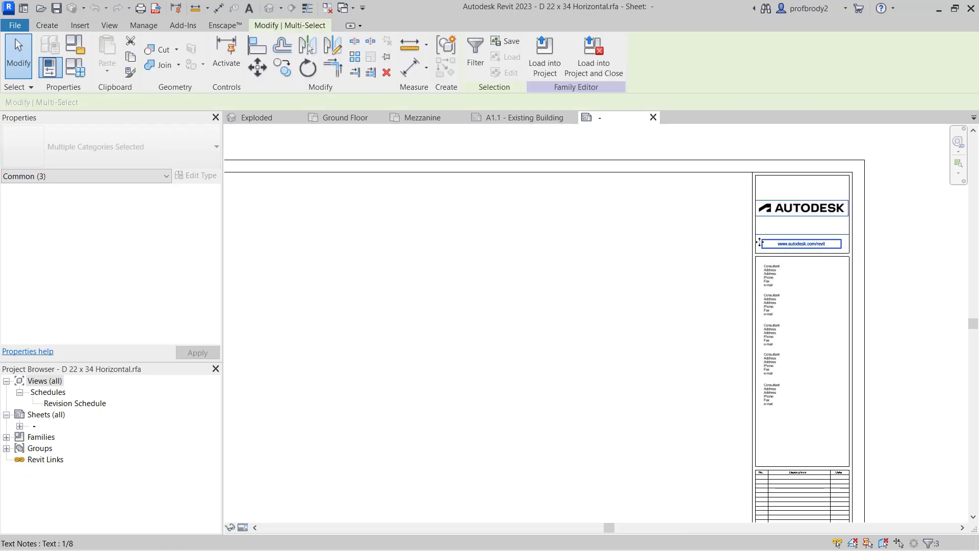
{"action": "key", "text": "Delete"}
{"action": "scroll", "coordinate": [717, 269], "scroll_direction": "down", "scroll_amount": 3}
{"action": "middle_click_drag", "start_coordinate": [690, 259], "coordinate": [800, 249]}
{"action": "scroll", "coordinate": [800, 249], "scroll_direction": "down", "scroll_amount": 1}
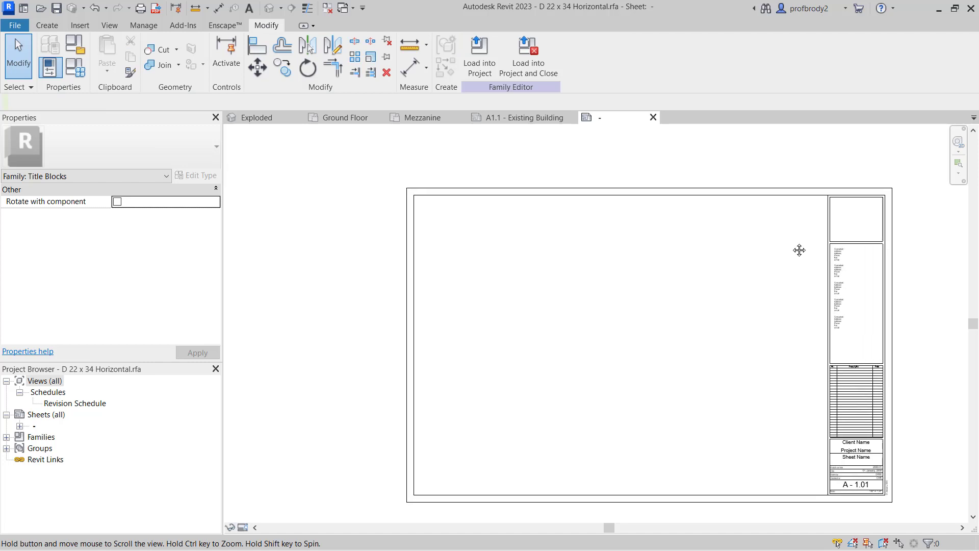
- Select the horizontal lines along the sheet's upper edge and nudge them upward
{"action": "left_click", "coordinate": [406, 289]}
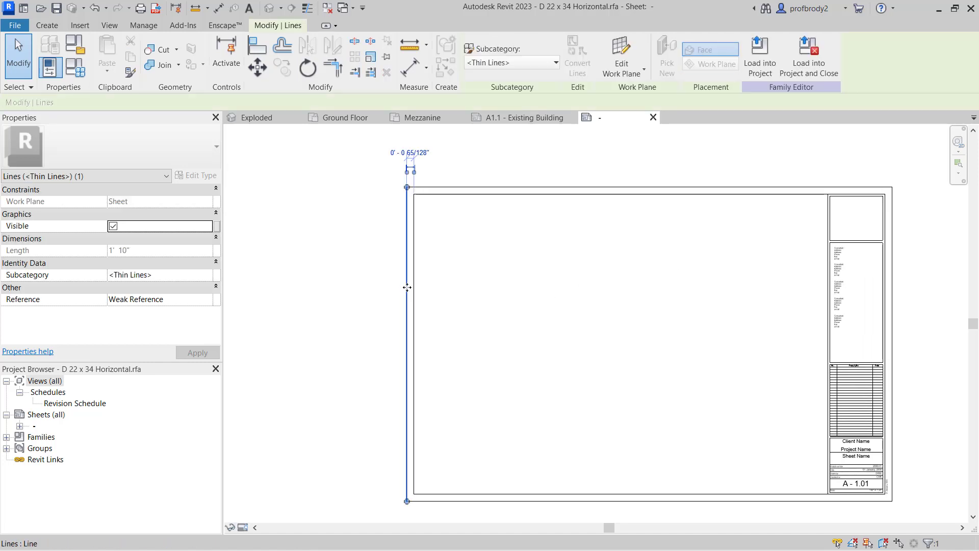
{"action": "left_click", "coordinate": [585, 317]}
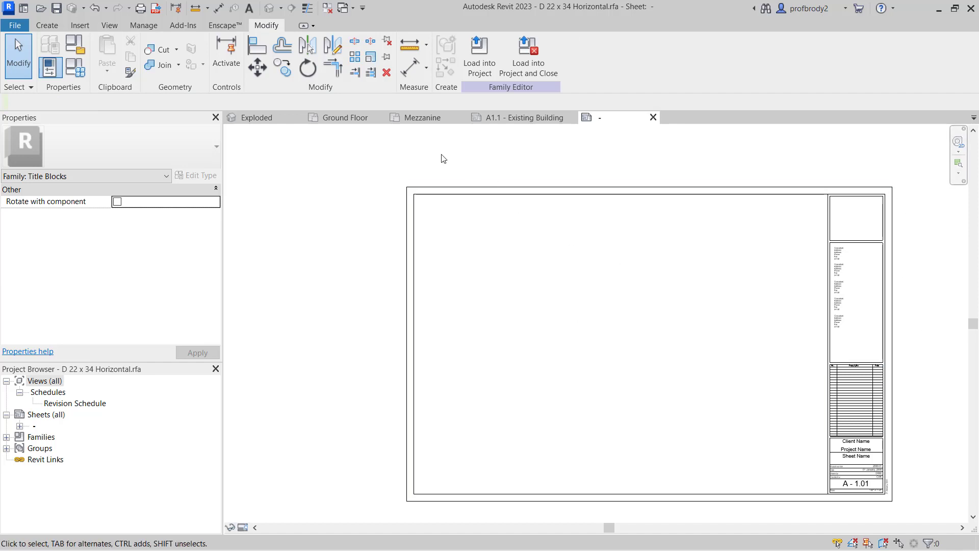
{"action": "left_click_drag", "start_coordinate": [380, 152], "coordinate": [920, 216]}
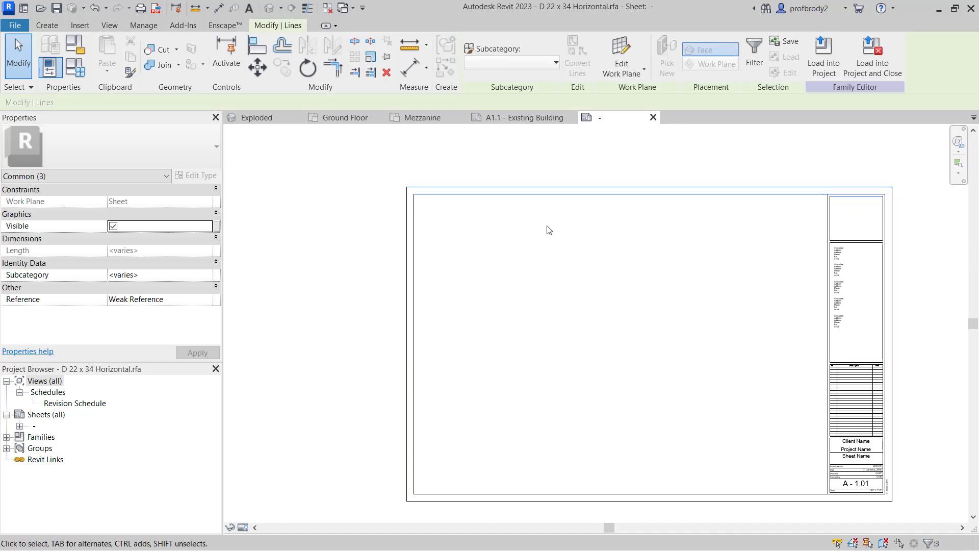
{"action": "left_click", "coordinate": [567, 241]}
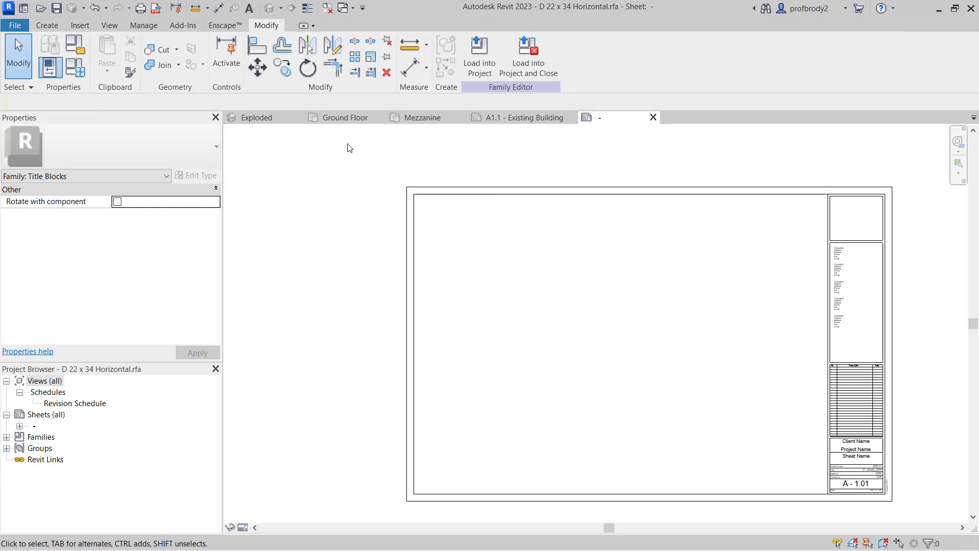
{"action": "left_click_drag", "start_coordinate": [374, 154], "coordinate": [912, 220]}
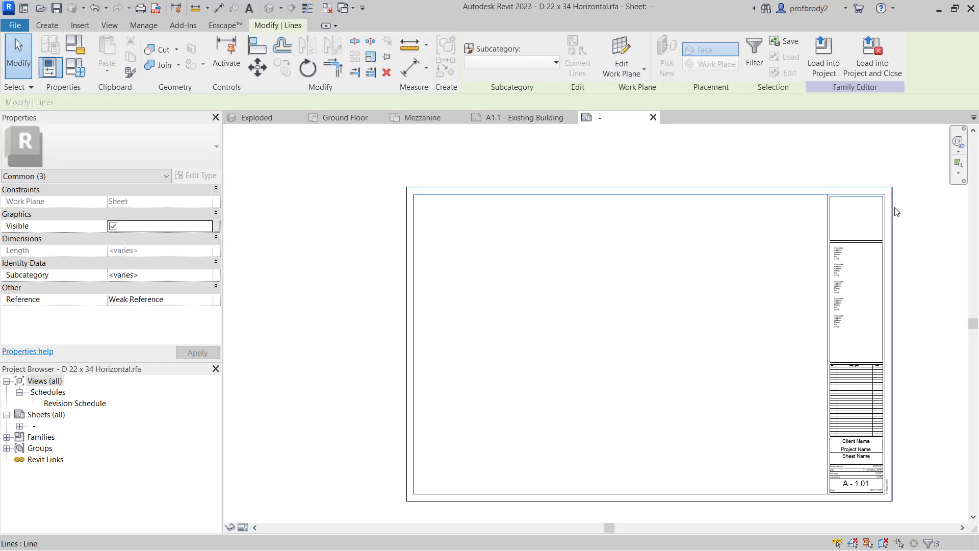
{"action": "key", "text": "Up"}
- Nudge the sheet's lower border lines with the lower title block content downward, and the left border lines outward
{"action": "middle_click_drag", "start_coordinate": [646, 426], "coordinate": [614, 360]}
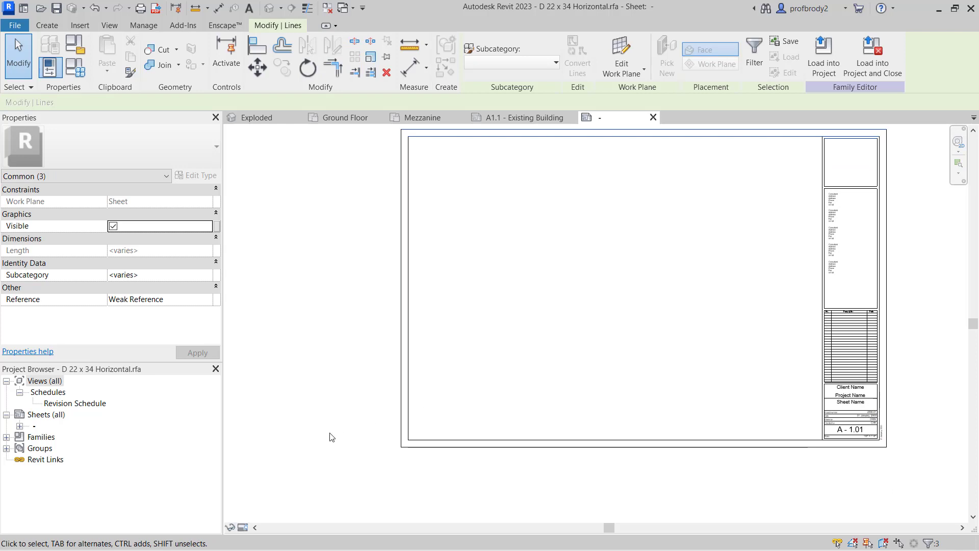
{"action": "left_click_drag", "start_coordinate": [358, 465], "coordinate": [968, 291]}
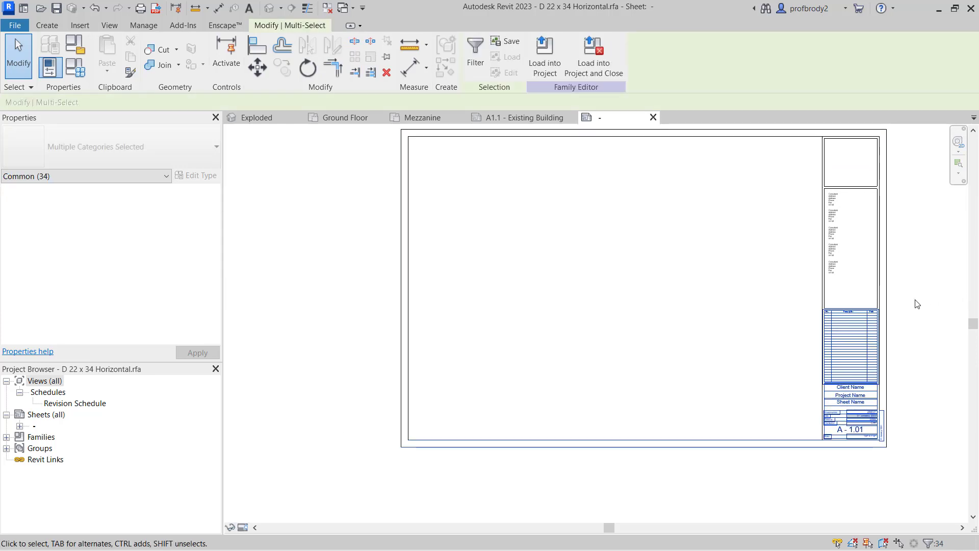
{"action": "key", "text": "Down"}
{"action": "left_click", "coordinate": [586, 237]}
{"action": "middle_click_drag", "start_coordinate": [408, 212], "coordinate": [444, 248]}
{"action": "scroll", "coordinate": [443, 248], "scroll_direction": "down", "scroll_amount": 1}
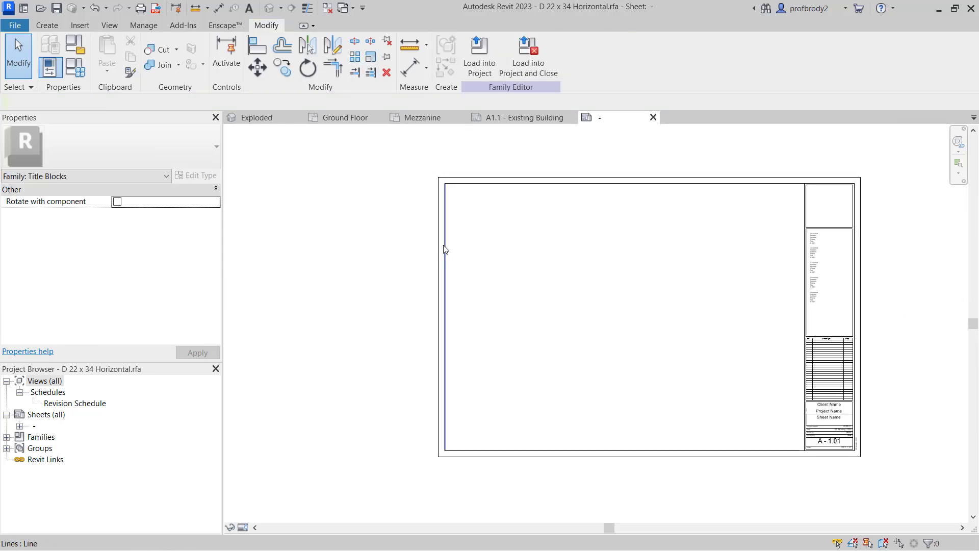
{"action": "left_click_drag", "start_coordinate": [419, 145], "coordinate": [509, 462]}
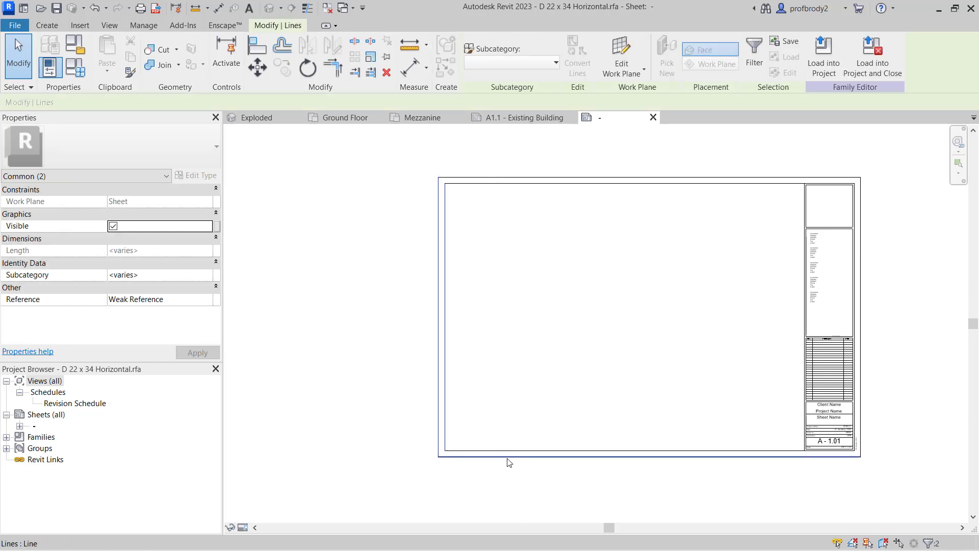
{"action": "left_click", "coordinate": [344, 278]}
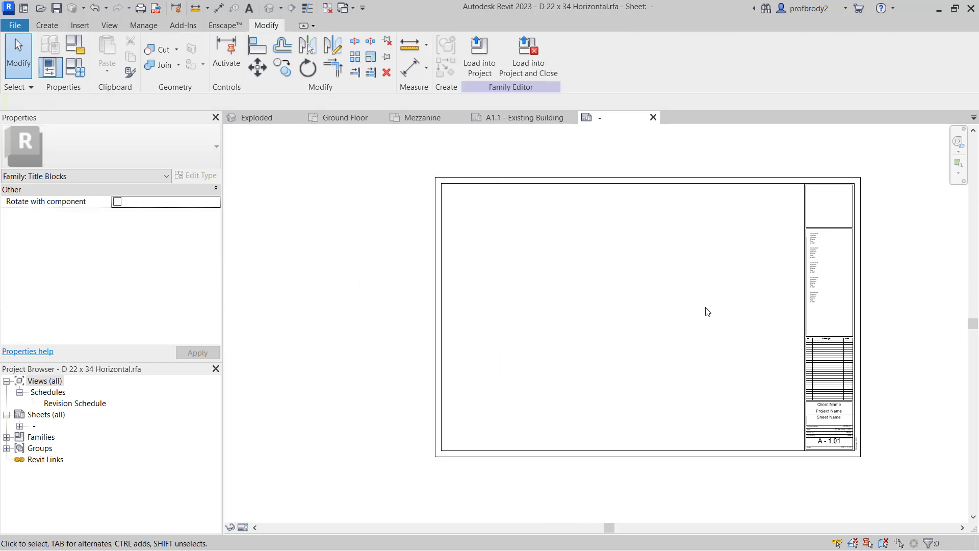
- Delete all the consultant text notes from the title block's large middle box
{"action": "scroll", "coordinate": [739, 288], "scroll_direction": "up", "scroll_amount": 4}
{"action": "middle_click_drag", "start_coordinate": [770, 290], "coordinate": [536, 332]}
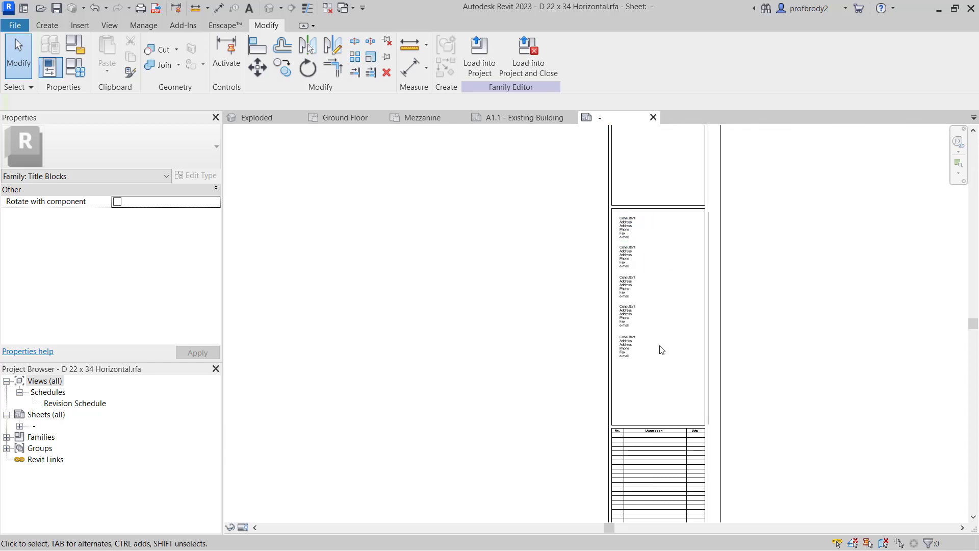
{"action": "left_click_drag", "start_coordinate": [658, 375], "coordinate": [635, 223]}
{"action": "key", "text": "Delete"}
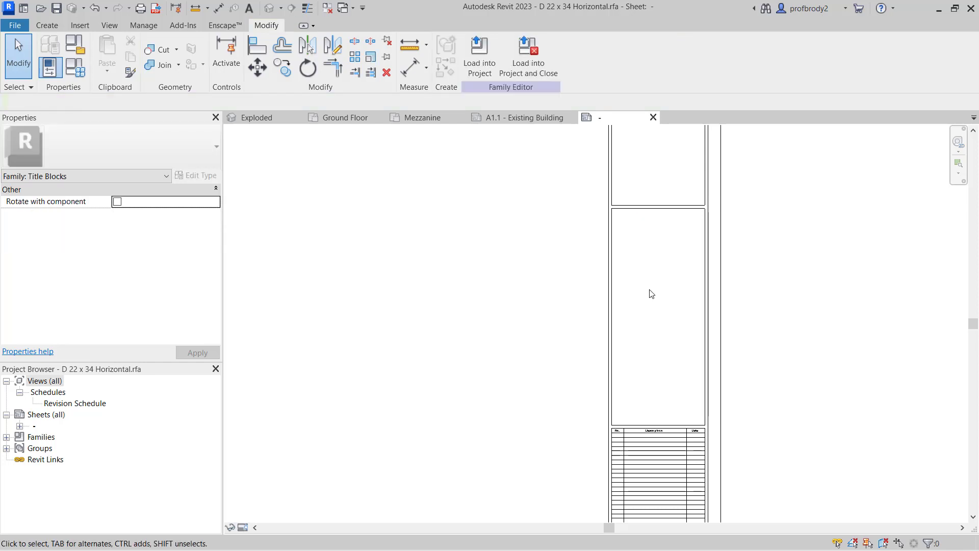
- Delete the revision schedule above the Client Name field of the title block
{"action": "scroll", "coordinate": [649, 310], "scroll_direction": "up", "scroll_amount": 1}
{"action": "scroll", "coordinate": [645, 313], "scroll_direction": "down", "scroll_amount": 1}
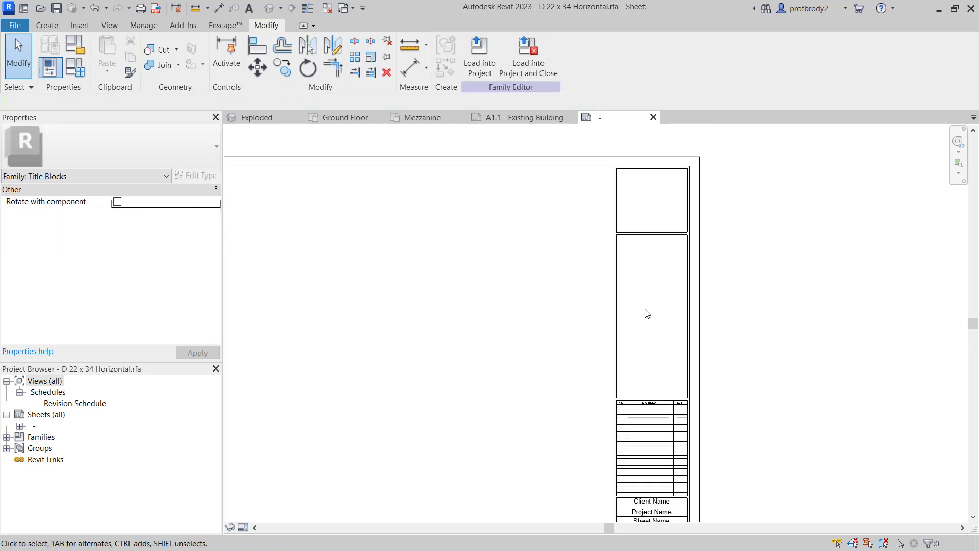
{"action": "middle_click_drag", "start_coordinate": [645, 313], "coordinate": [636, 216]}
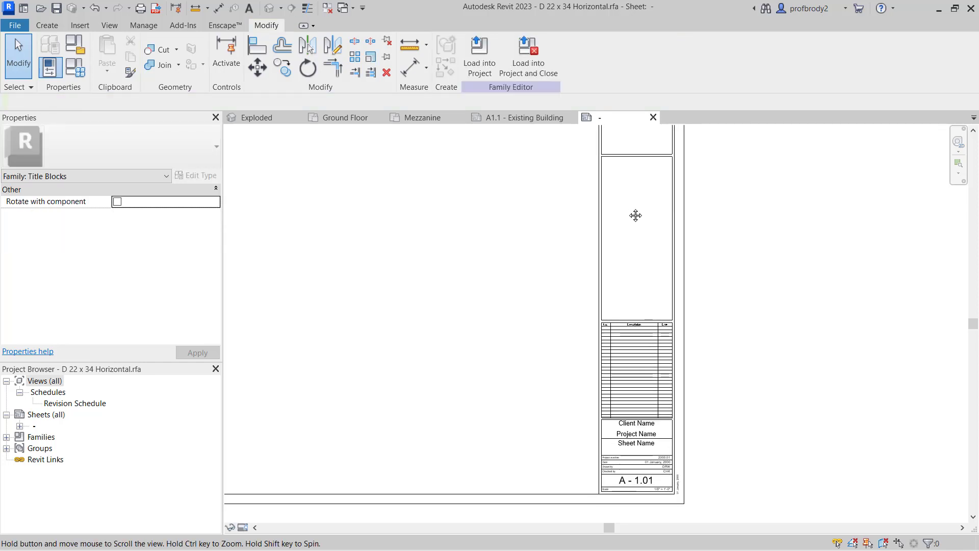
{"action": "left_click", "coordinate": [632, 371]}
{"action": "key", "text": "Delete"}
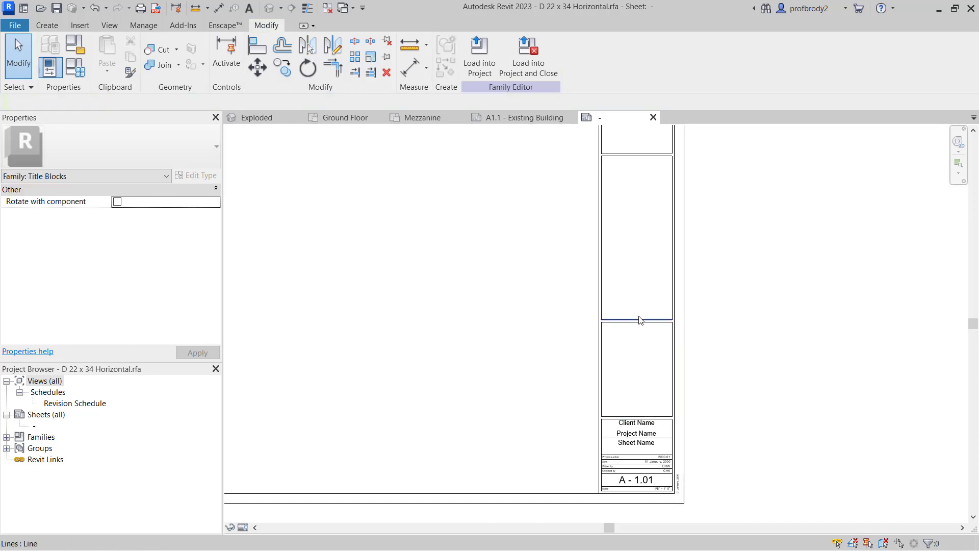
- Delete the lines separating the former consultant and revision boxes, along with the revision box's side lines
{"action": "left_click_drag", "start_coordinate": [560, 301], "coordinate": [677, 355]}
{"action": "key", "text": "Delete"}
{"action": "left_click", "coordinate": [606, 345]}
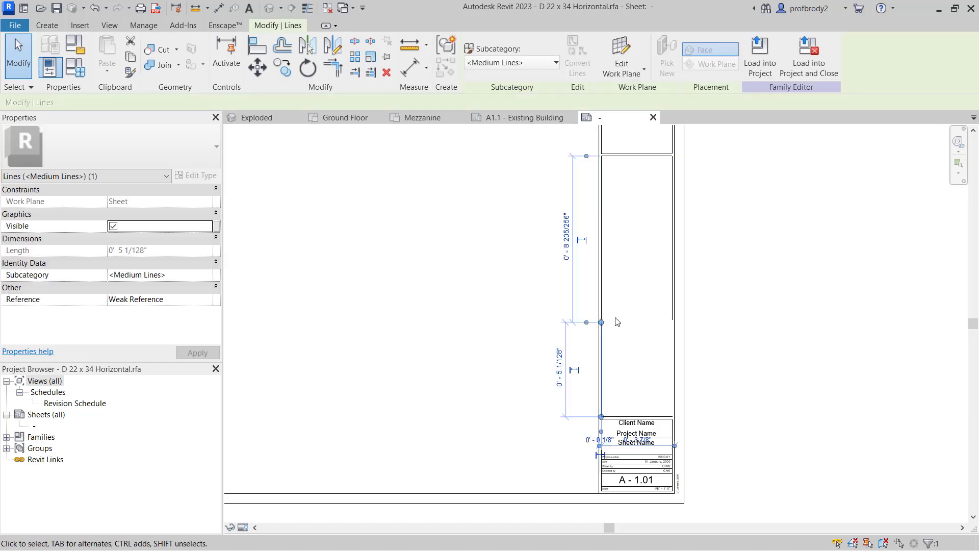
{"action": "key", "text": "Delete"}
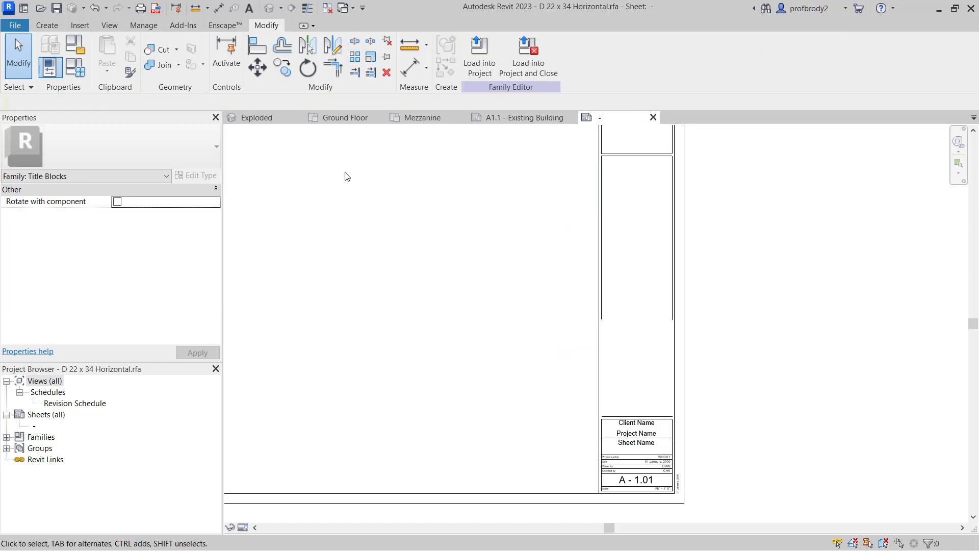
- Extend both side lines of the former consultant box down to the line above Client Name with Trim/Extend to Corner
{"action": "left_click", "coordinate": [333, 68]}
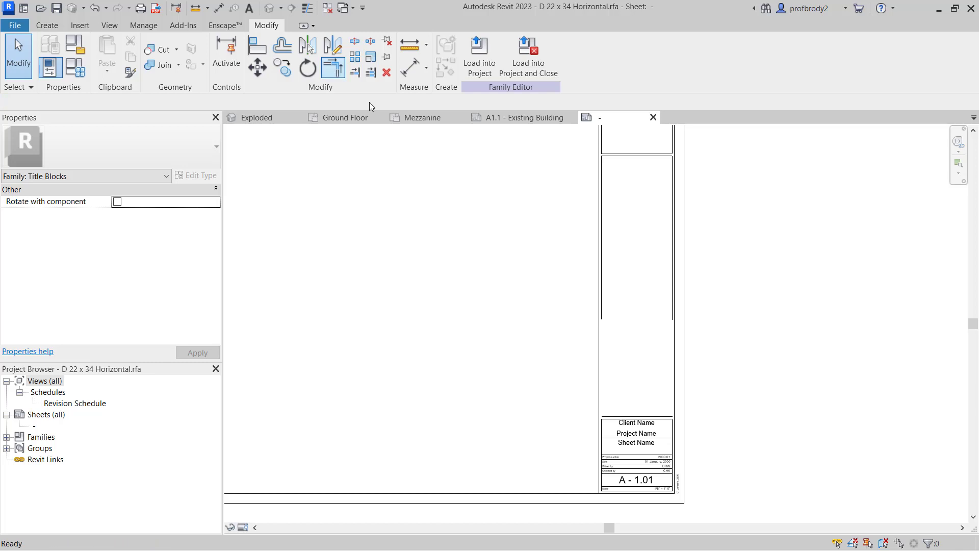
{"action": "left_click", "coordinate": [618, 418]}
{"action": "left_click", "coordinate": [602, 327]}
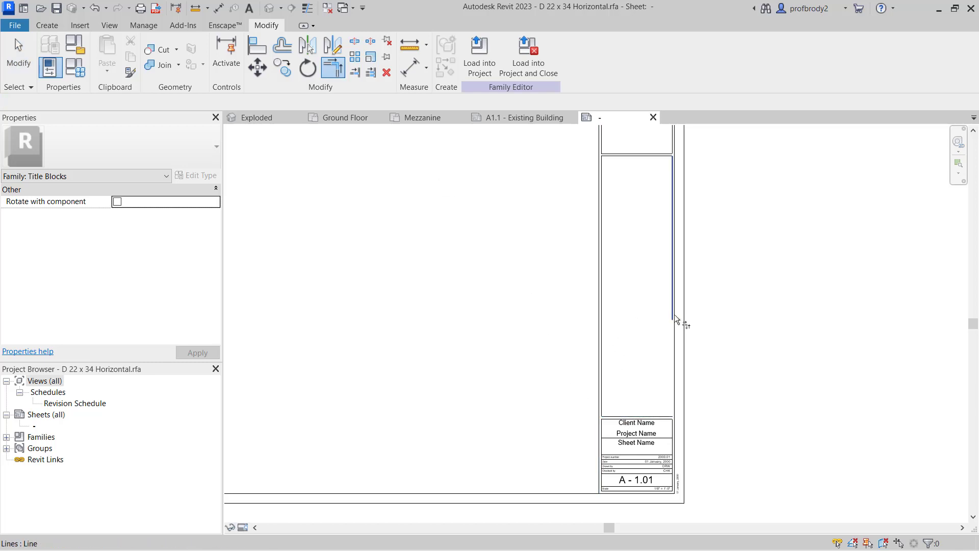
{"action": "left_click", "coordinate": [673, 326]}
{"action": "left_click", "coordinate": [638, 416]}
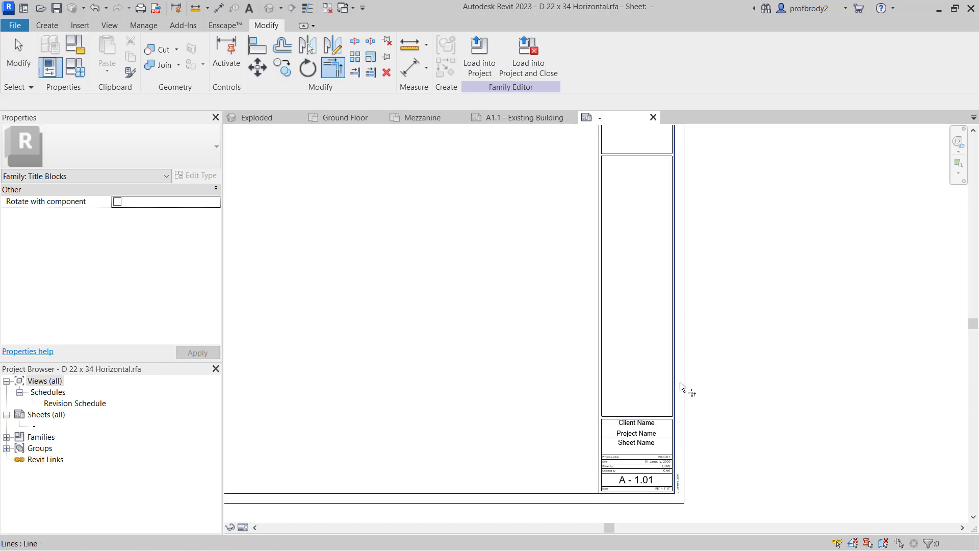
{"action": "middle_click_drag", "start_coordinate": [691, 396], "coordinate": [727, 376]}
{"action": "scroll", "coordinate": [663, 449], "scroll_direction": "up", "scroll_amount": 1}
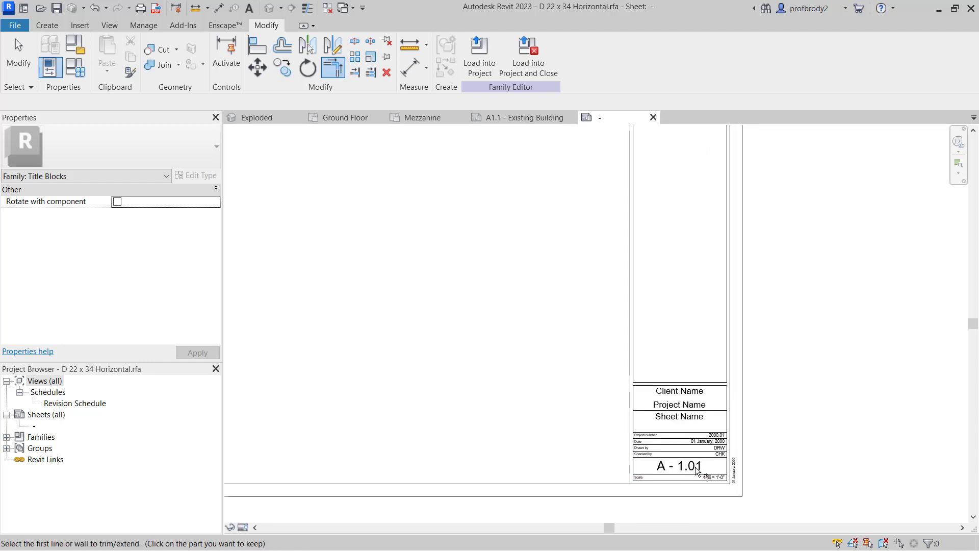
{"action": "scroll", "coordinate": [692, 472], "scroll_direction": "up", "scroll_amount": 1}
{"action": "scroll", "coordinate": [693, 472], "scroll_direction": "up", "scroll_amount": 1}
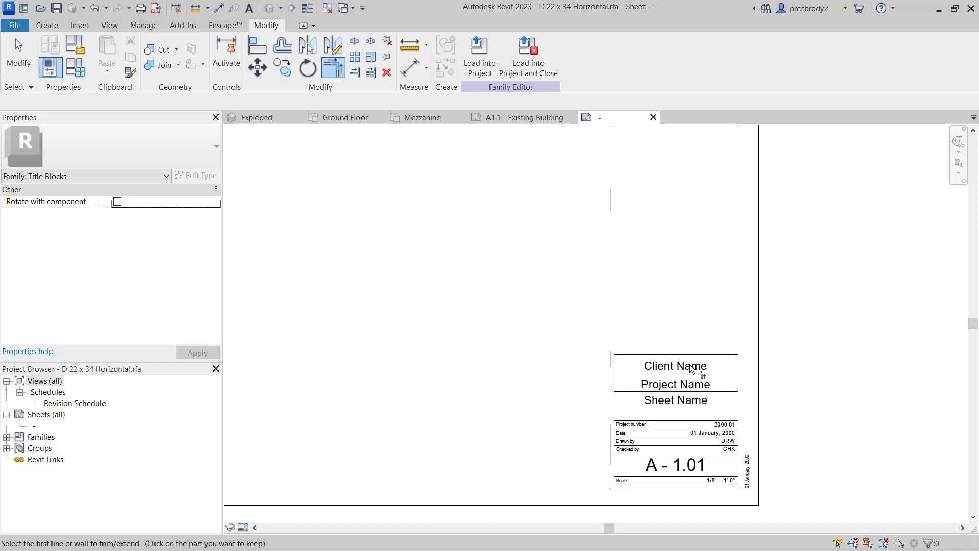
{"action": "scroll", "coordinate": [745, 404], "scroll_direction": "down", "scroll_amount": 3}
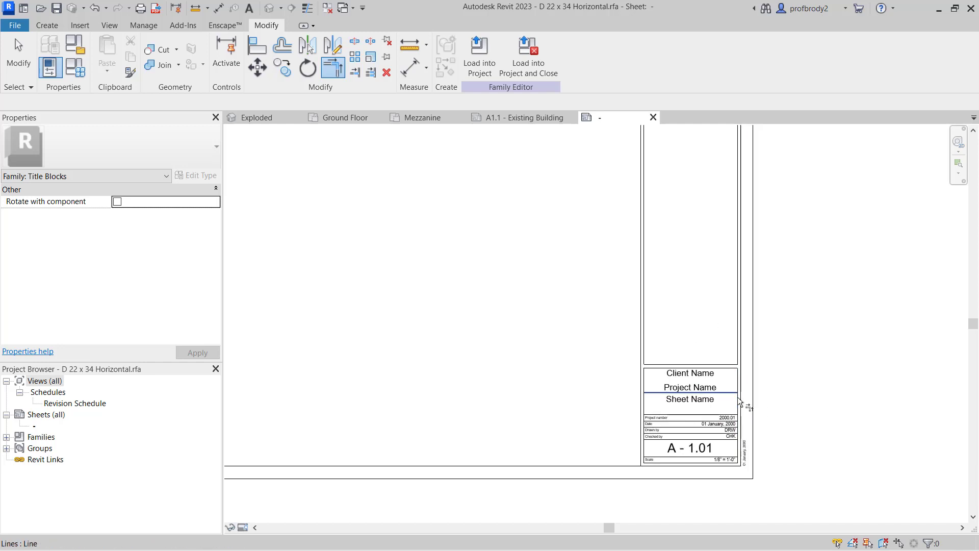
{"action": "middle_click_drag", "start_coordinate": [771, 389], "coordinate": [760, 470]}
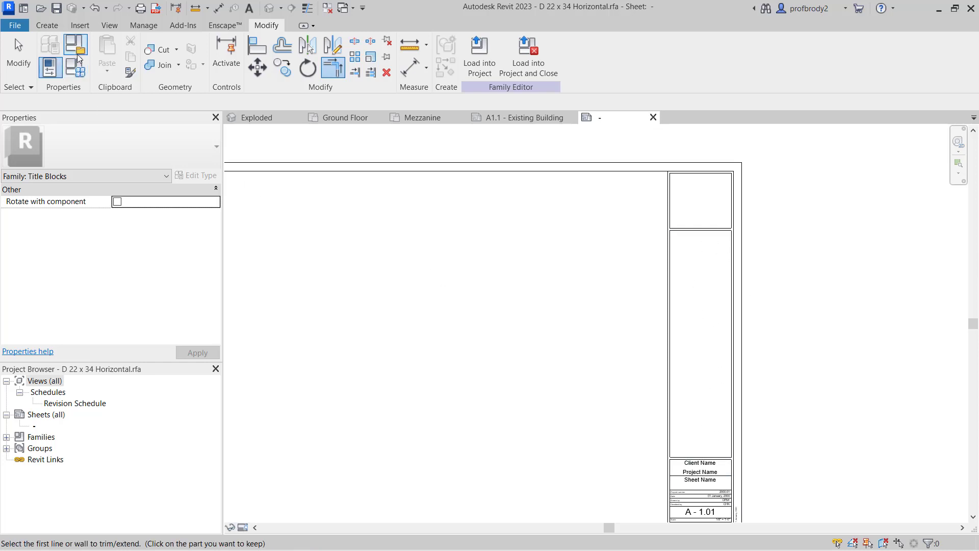
{"action": "left_click", "coordinate": [20, 56]}
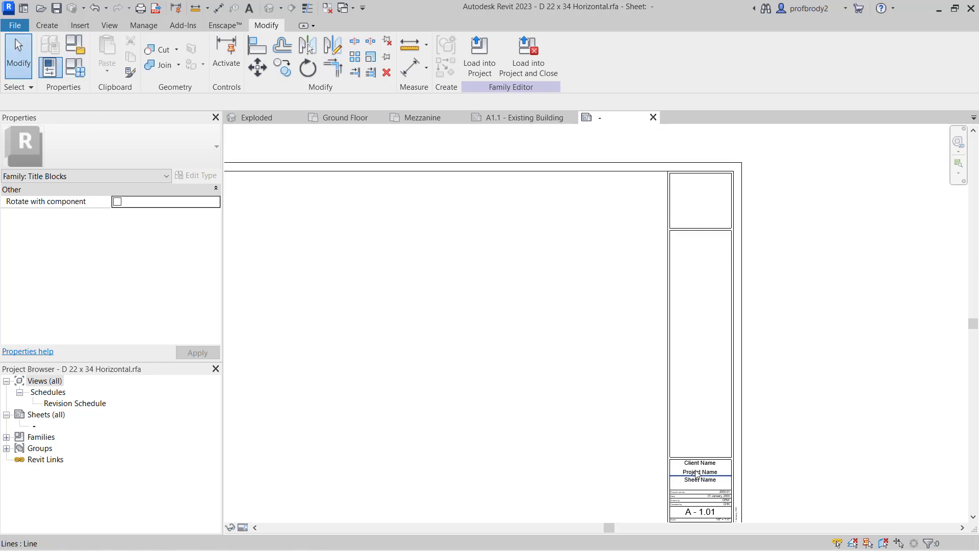
- Copy the Project Name label into the large empty box, rotate it to read vertically and move it upward
{"action": "scroll", "coordinate": [697, 473], "scroll_direction": "up", "scroll_amount": 3}
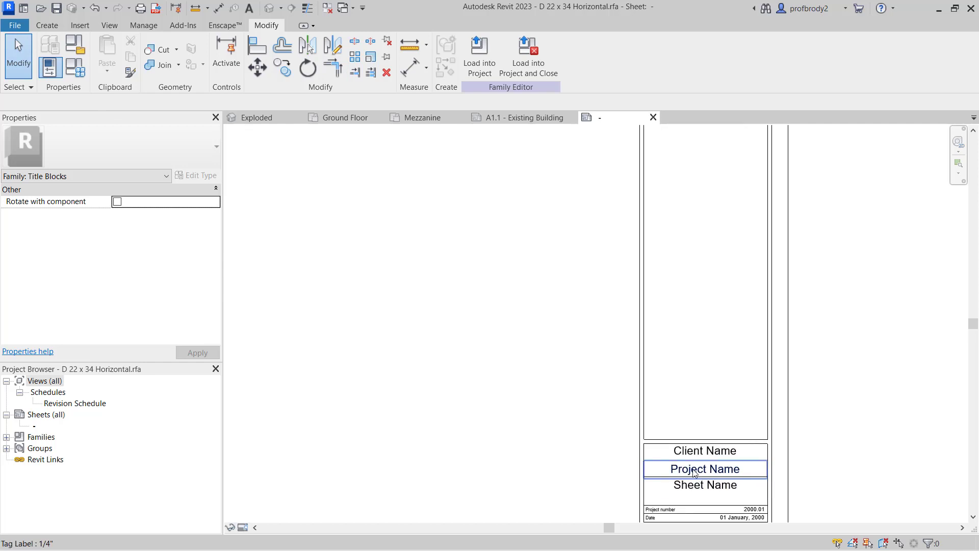
{"action": "left_click", "coordinate": [695, 474]}
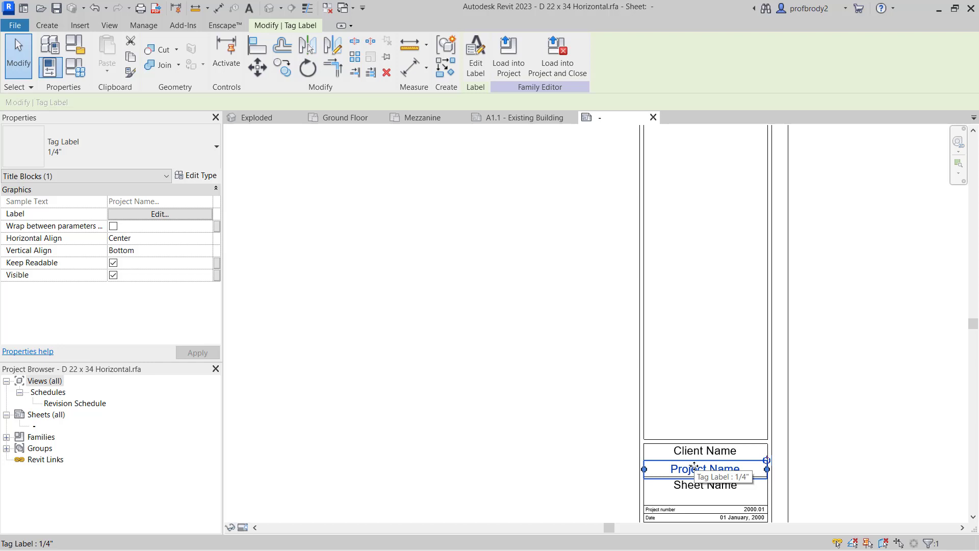
{"action": "left_click_drag", "start_coordinate": [691, 467], "coordinate": [702, 294]}
{"action": "left_click_drag", "start_coordinate": [765, 290], "coordinate": [711, 214]}
{"action": "scroll", "coordinate": [706, 303], "scroll_direction": "down", "scroll_amount": 4}
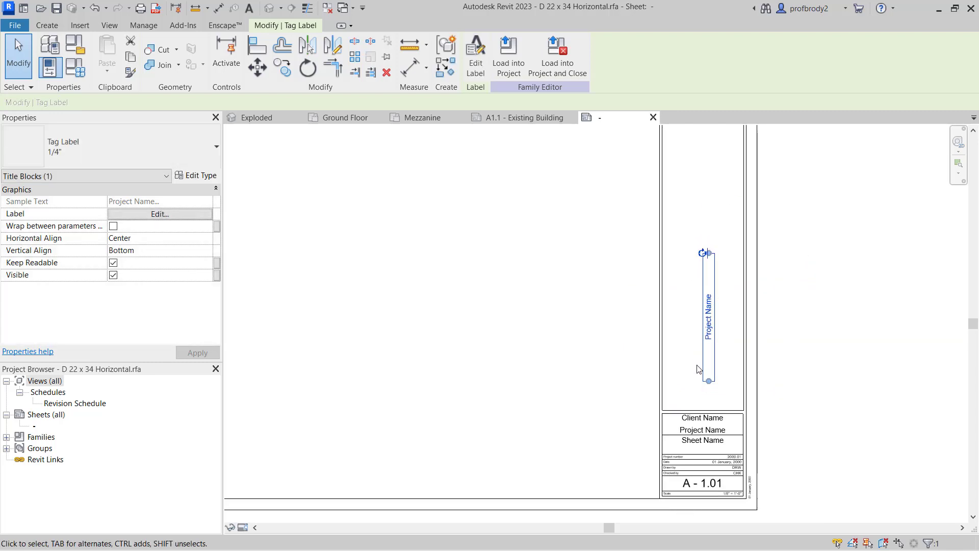
{"action": "left_click_drag", "start_coordinate": [703, 302], "coordinate": [699, 245]}
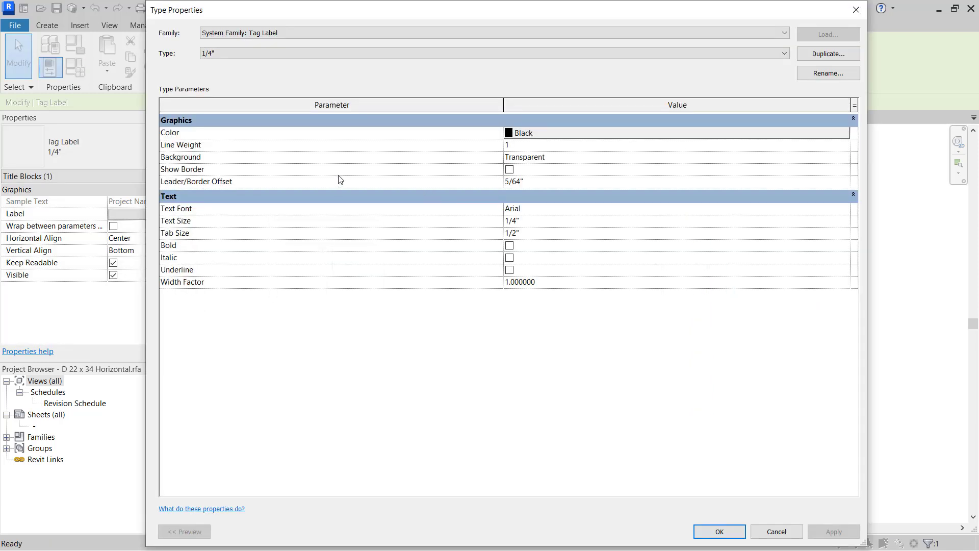
- Try to duplicate the 1/4" tag label type under the name 3/8"
{"action": "left_click", "coordinate": [314, 53]}
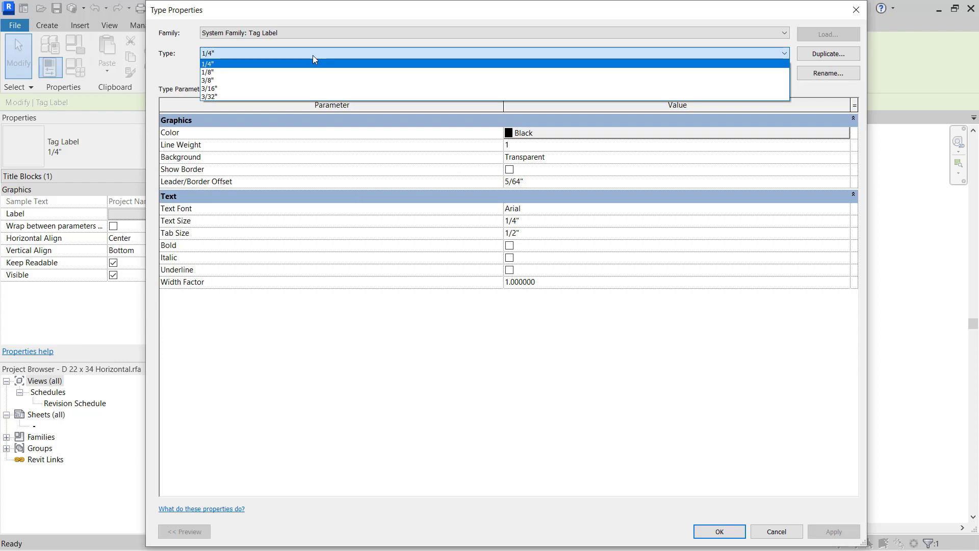
{"action": "left_click", "coordinate": [313, 55]}
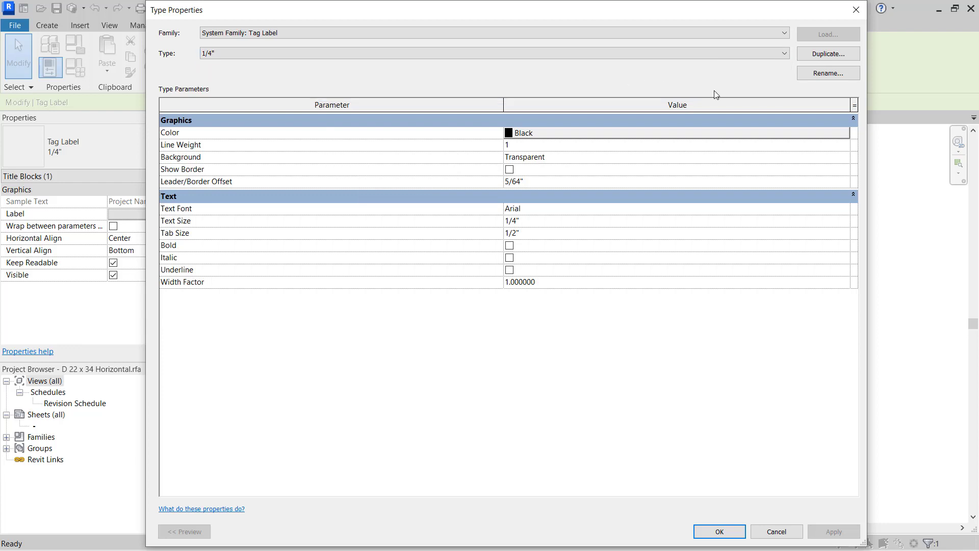
{"action": "left_click", "coordinate": [811, 58]}
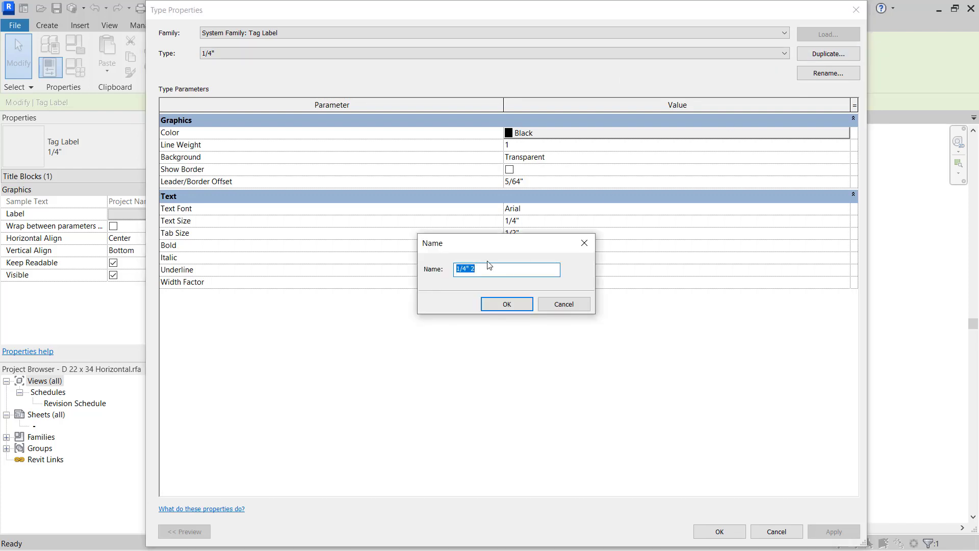
{"action": "type", "text": "3/8"}
{"action": "left_click", "coordinate": [507, 304]}
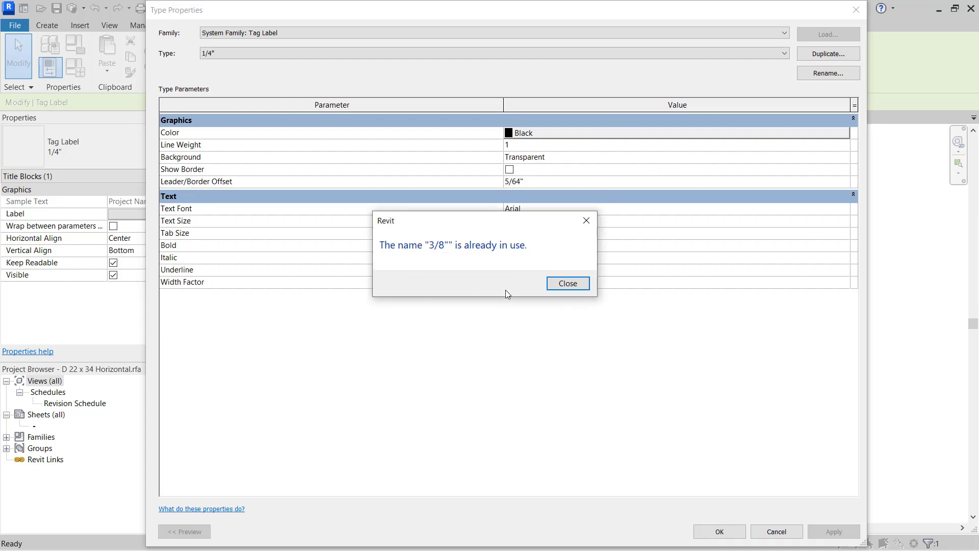
{"action": "left_click", "coordinate": [569, 284]}
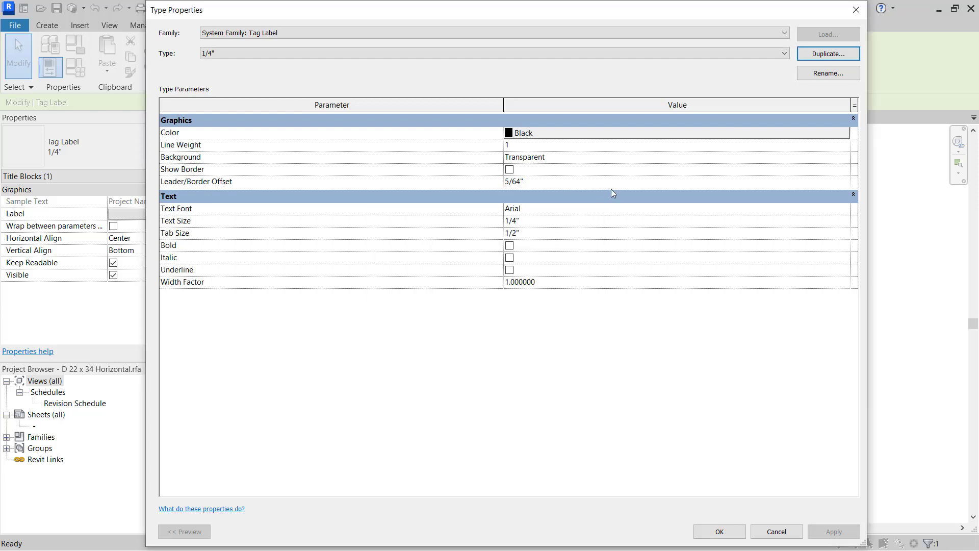
{"action": "key", "text": "Return"}
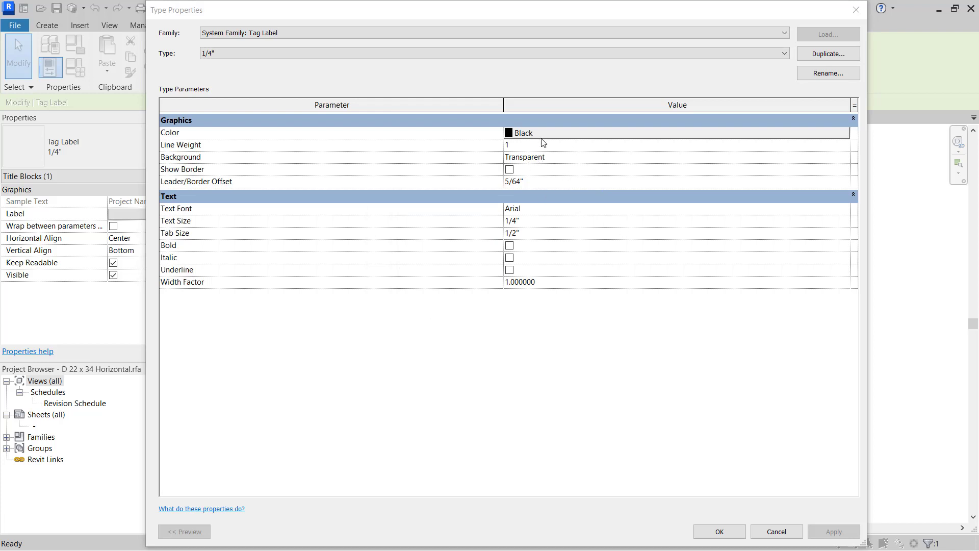
- Switch the vertical Project Name label to the 3/8" type and set that type's text font to Century Gothic
{"action": "left_click", "coordinate": [437, 53]}
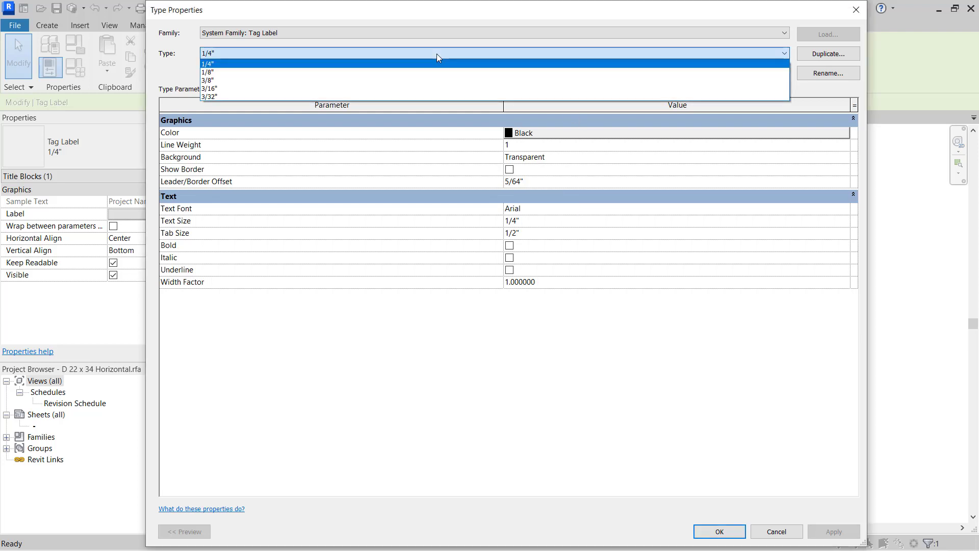
{"action": "left_click", "coordinate": [426, 81]}
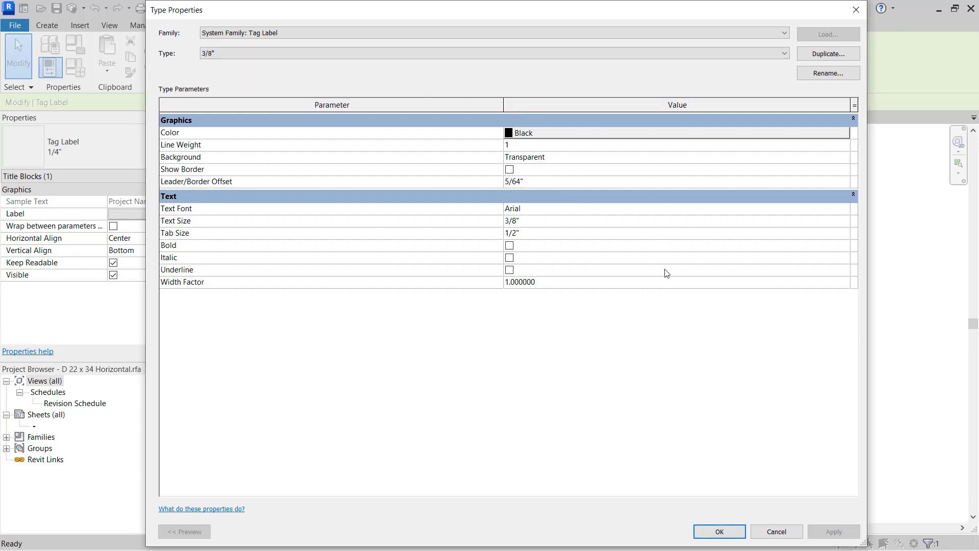
{"action": "left_click", "coordinate": [829, 210]}
{"action": "left_click", "coordinate": [845, 209]}
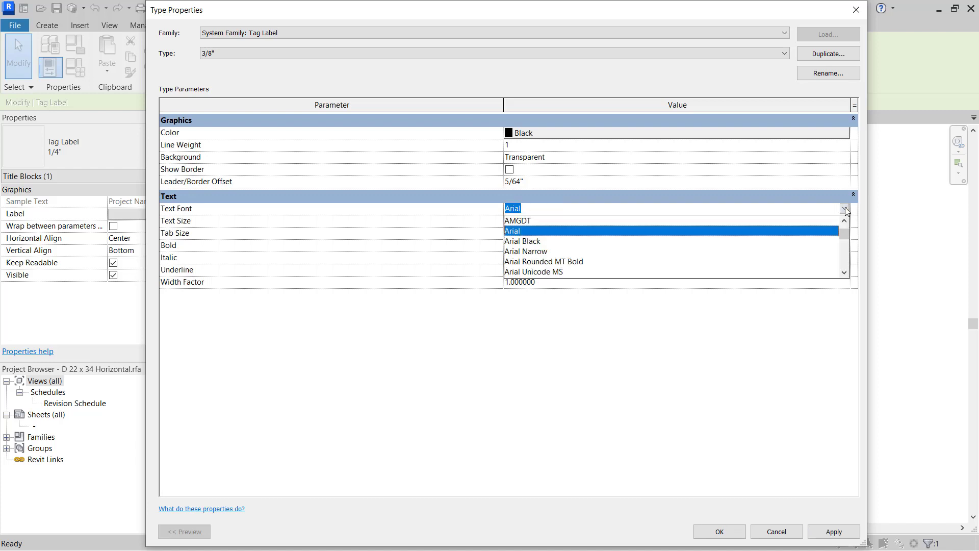
{"action": "scroll", "coordinate": [845, 235], "scroll_direction": "down", "scroll_amount": 15}
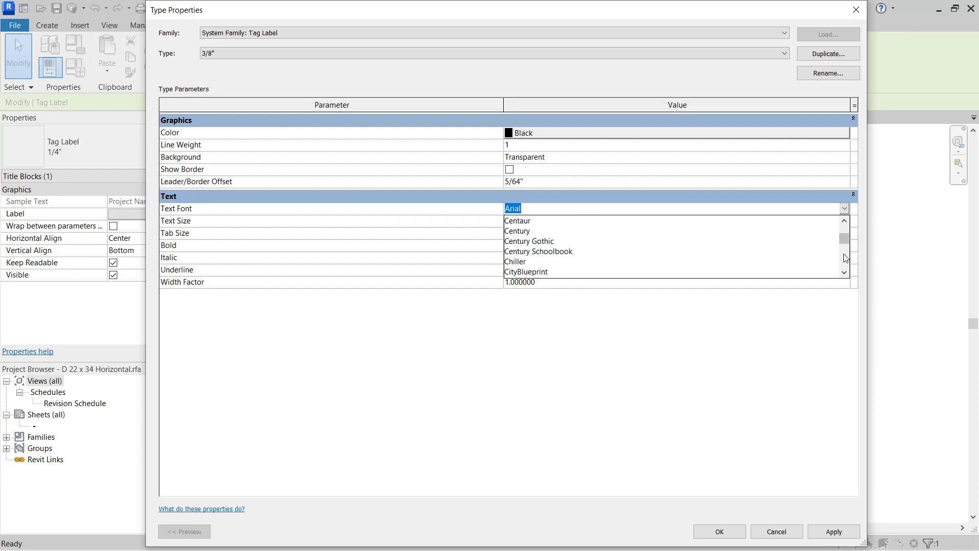
{"action": "left_click", "coordinate": [541, 241]}
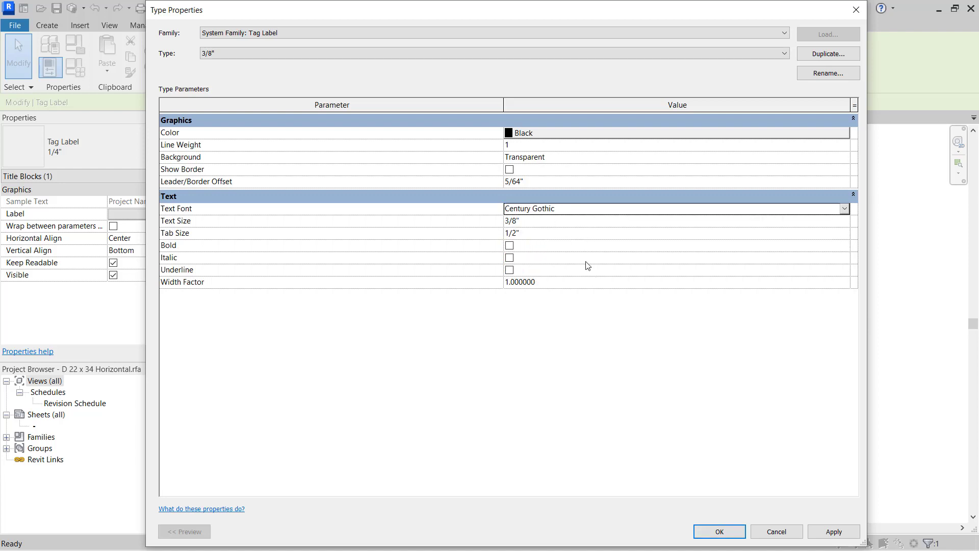
{"action": "left_click", "coordinate": [832, 531]}
{"action": "left_click", "coordinate": [720, 531]}
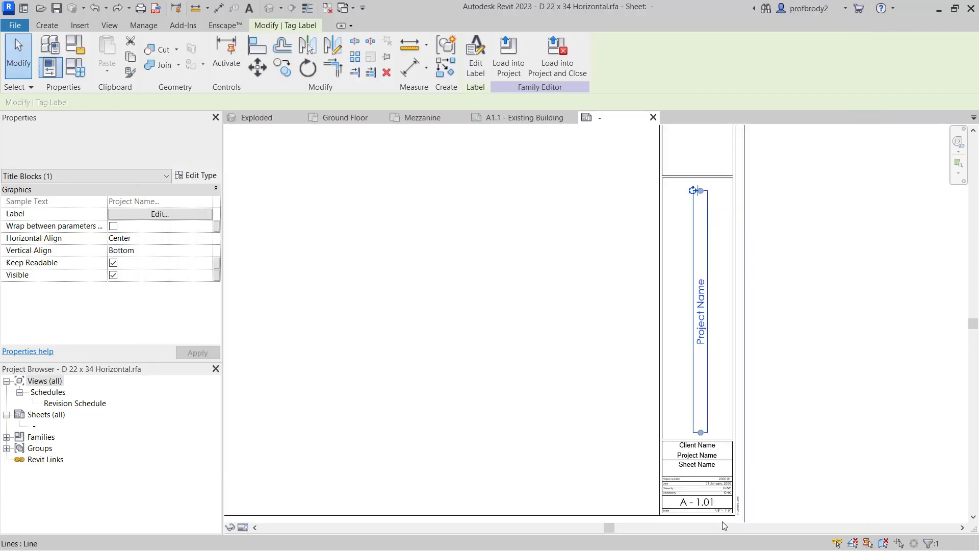
{"action": "left_click", "coordinate": [595, 384]}
{"action": "scroll", "coordinate": [695, 351], "scroll_direction": "up", "scroll_amount": 2}
{"action": "scroll", "coordinate": [695, 353], "scroll_direction": "up", "scroll_amount": 2}
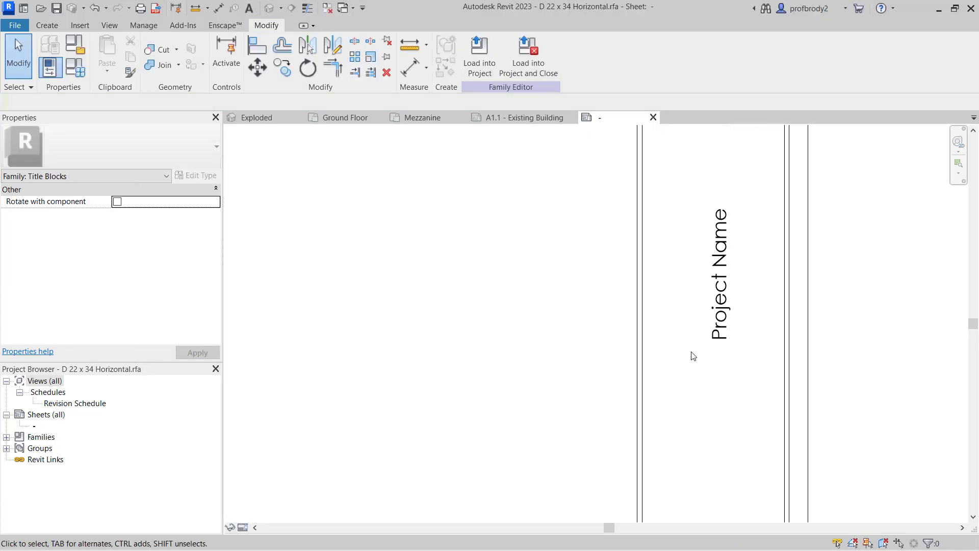
- Change the text font of the Client Name label's 1/4" type to Century Gothic
{"action": "scroll", "coordinate": [694, 356], "scroll_direction": "down", "scroll_amount": 2}
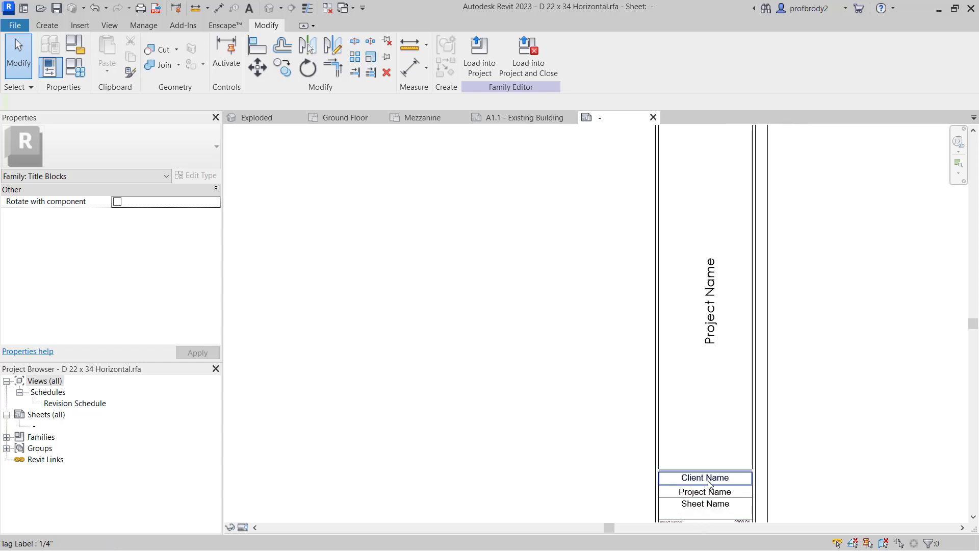
{"action": "scroll", "coordinate": [709, 484], "scroll_direction": "up", "scroll_amount": 1}
{"action": "scroll", "coordinate": [708, 481], "scroll_direction": "up", "scroll_amount": 4}
{"action": "middle_click_drag", "start_coordinate": [704, 434], "coordinate": [705, 341]}
{"action": "left_click", "coordinate": [693, 396]}
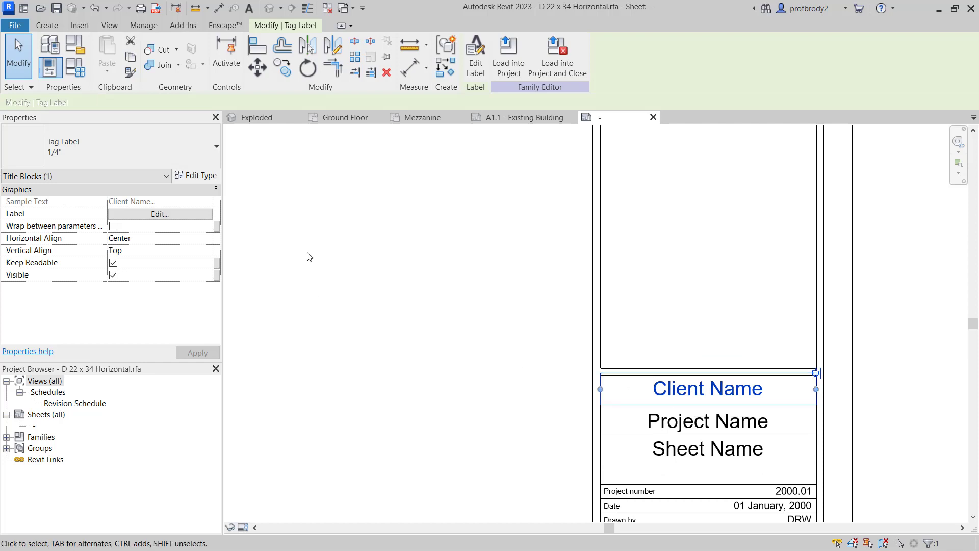
{"action": "left_click", "coordinate": [199, 177]}
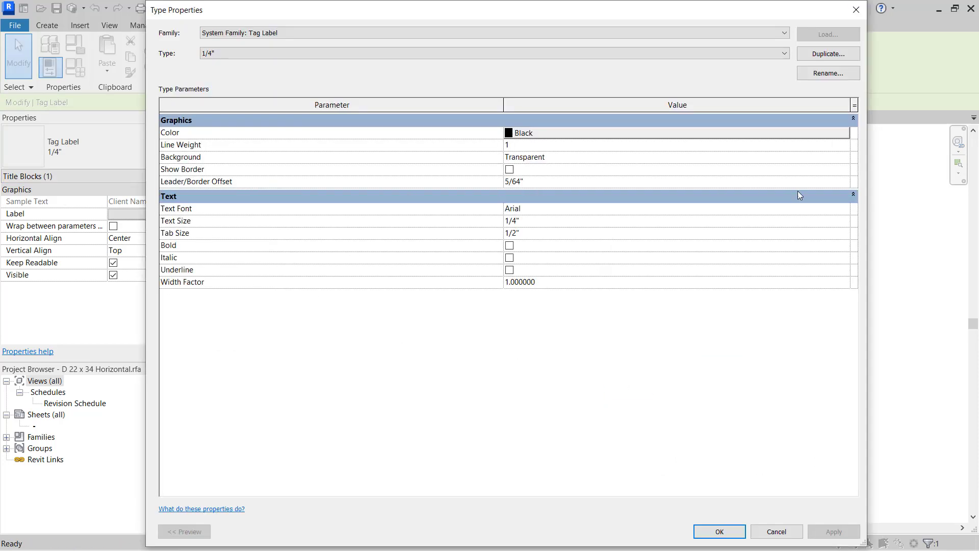
{"action": "left_click", "coordinate": [757, 210]}
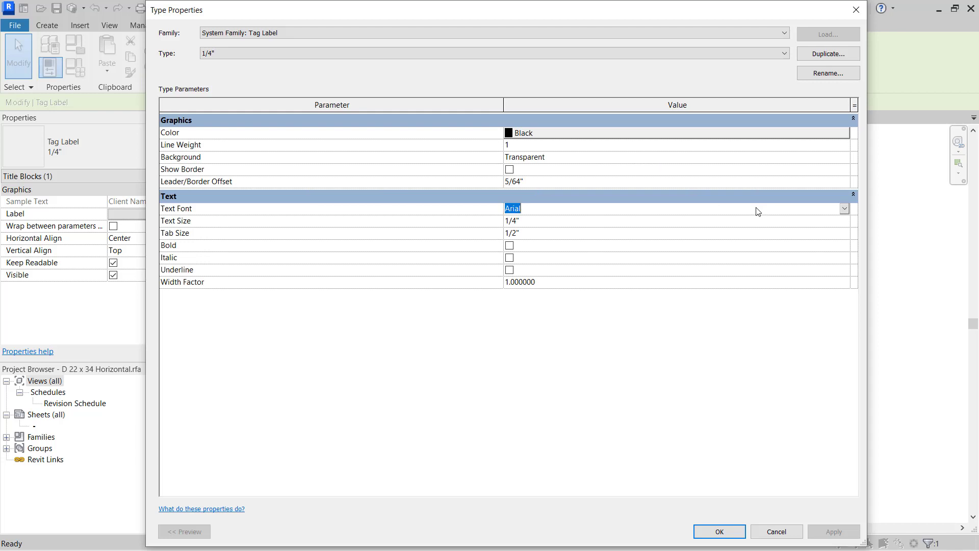
{"action": "left_click", "coordinate": [844, 209]}
{"action": "left_click", "coordinate": [843, 262]}
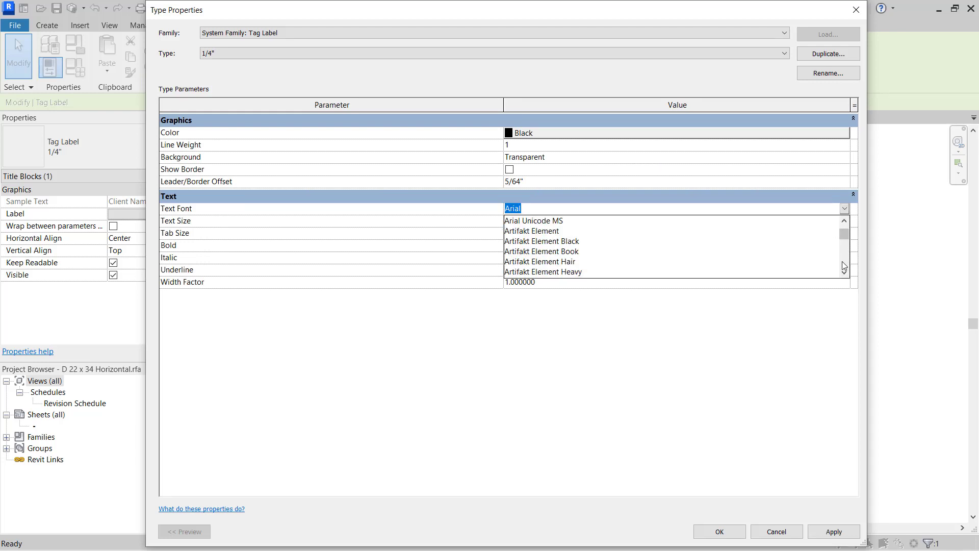
{"action": "left_click", "coordinate": [843, 262]}
{"action": "left_click", "coordinate": [843, 262]}
{"action": "left_click", "coordinate": [842, 261]}
{"action": "left_click", "coordinate": [843, 261]}
{"action": "left_click", "coordinate": [842, 262]}
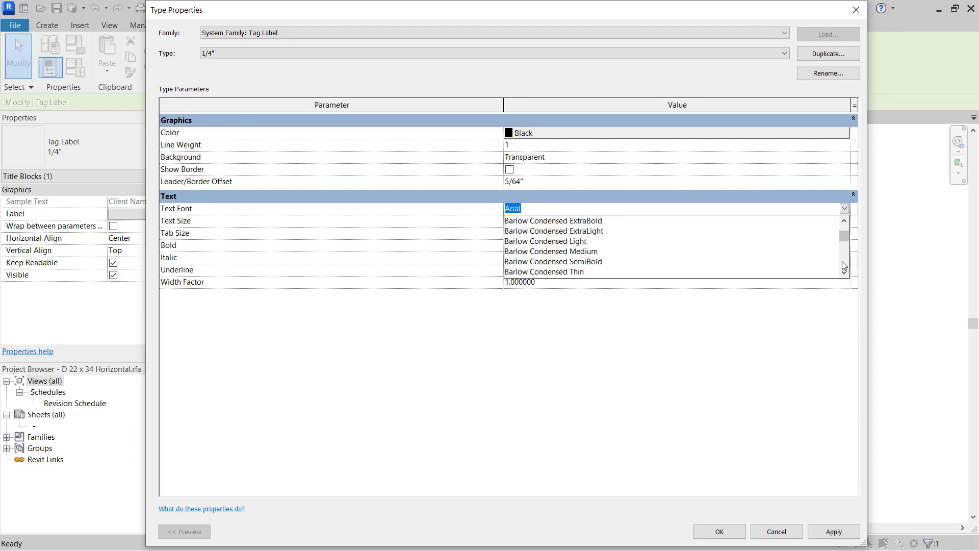
{"action": "left_click", "coordinate": [843, 262]}
{"action": "left_click", "coordinate": [842, 262]}
{"action": "left_click", "coordinate": [842, 262]}
{"action": "left_click", "coordinate": [843, 262]}
{"action": "left_click", "coordinate": [842, 262]}
{"action": "left_click", "coordinate": [843, 262]}
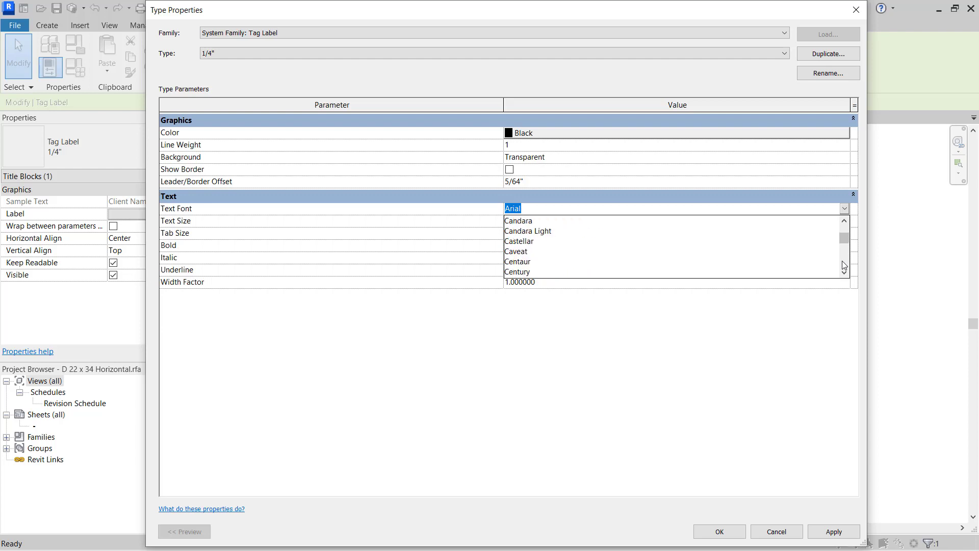
{"action": "left_click", "coordinate": [843, 263]}
{"action": "left_click", "coordinate": [576, 231]}
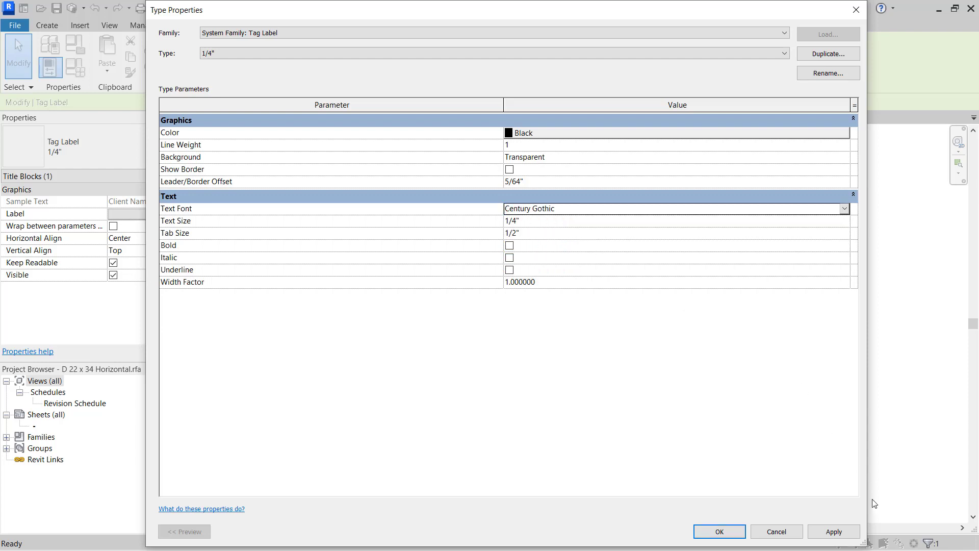
{"action": "left_click", "coordinate": [834, 532]}
{"action": "left_click", "coordinate": [735, 530]}
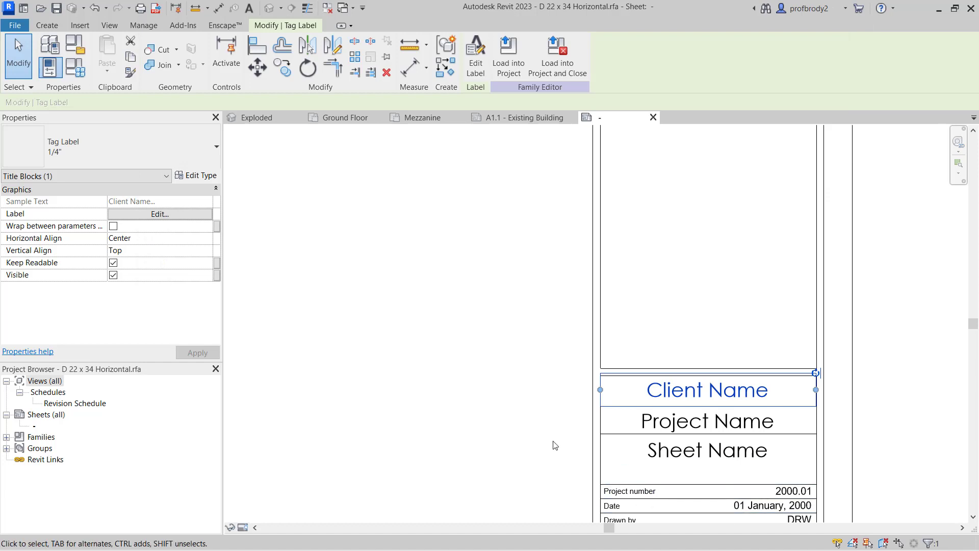
{"action": "left_click", "coordinate": [503, 395]}
- Insert a group photo into the title block's uppermost box and move the lines beneath it up to fit the picture
{"action": "scroll", "coordinate": [721, 485], "scroll_direction": "up", "scroll_amount": 2}
{"action": "scroll", "coordinate": [680, 472], "scroll_direction": "down", "scroll_amount": 4}
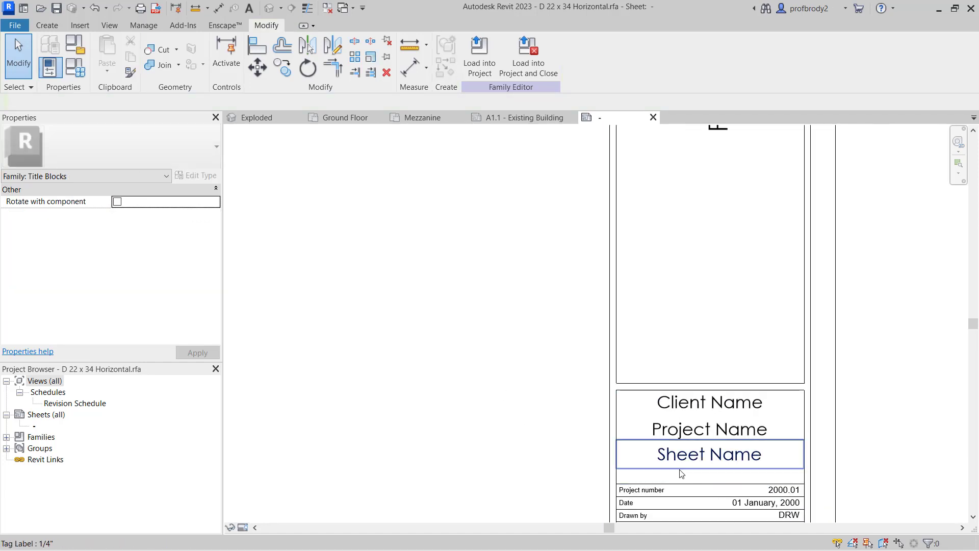
{"action": "middle_click_drag", "start_coordinate": [623, 376], "coordinate": [566, 492]}
{"action": "middle_click_drag", "start_coordinate": [559, 240], "coordinate": [558, 384]}
{"action": "scroll", "coordinate": [659, 310], "scroll_direction": "up", "scroll_amount": 3}
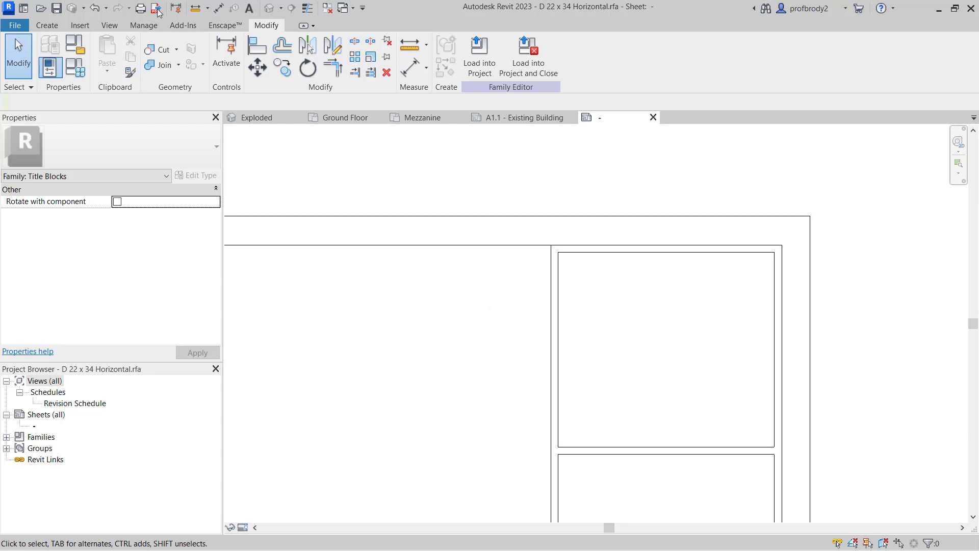
{"action": "left_click", "coordinate": [80, 25]}
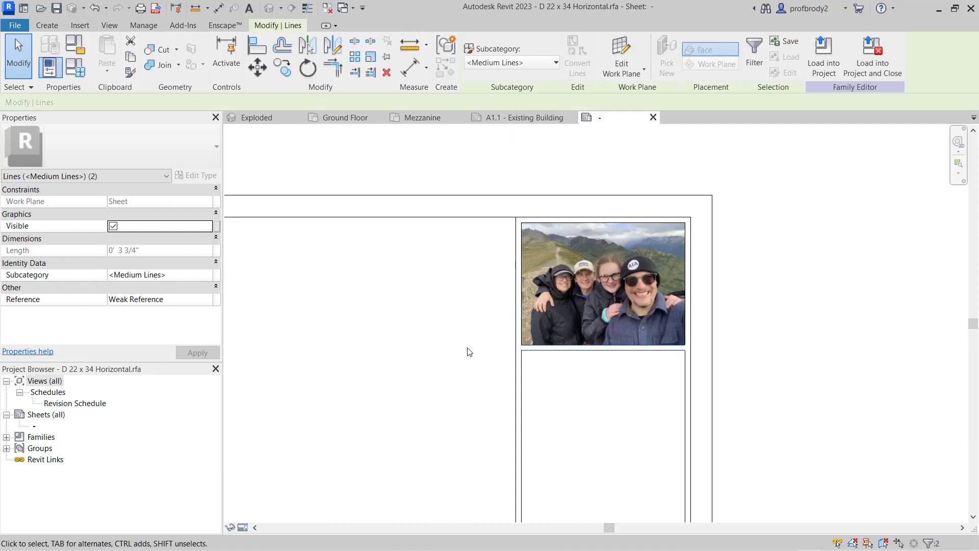
{"action": "scroll", "coordinate": [454, 341], "scroll_direction": "down", "scroll_amount": 5}
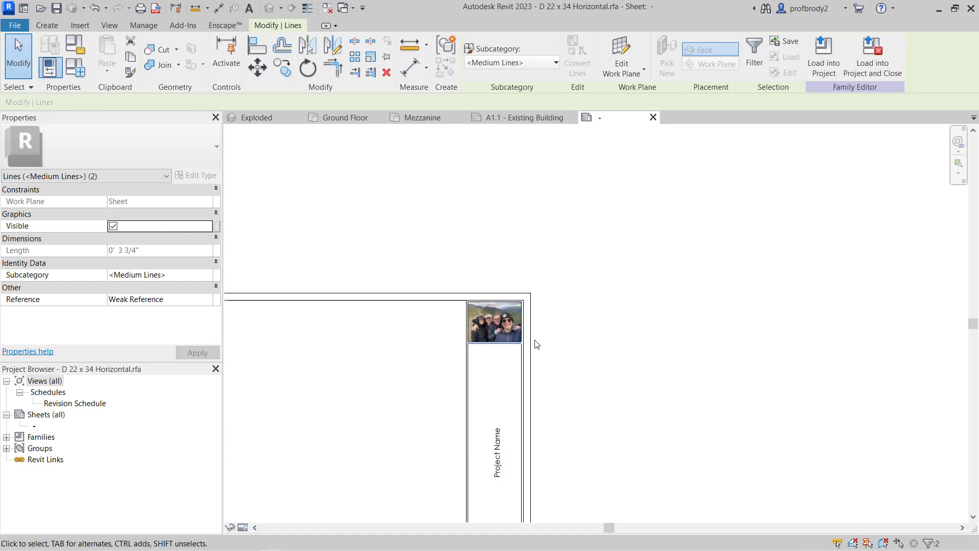
{"action": "middle_click_drag", "start_coordinate": [401, 377], "coordinate": [693, 266]}
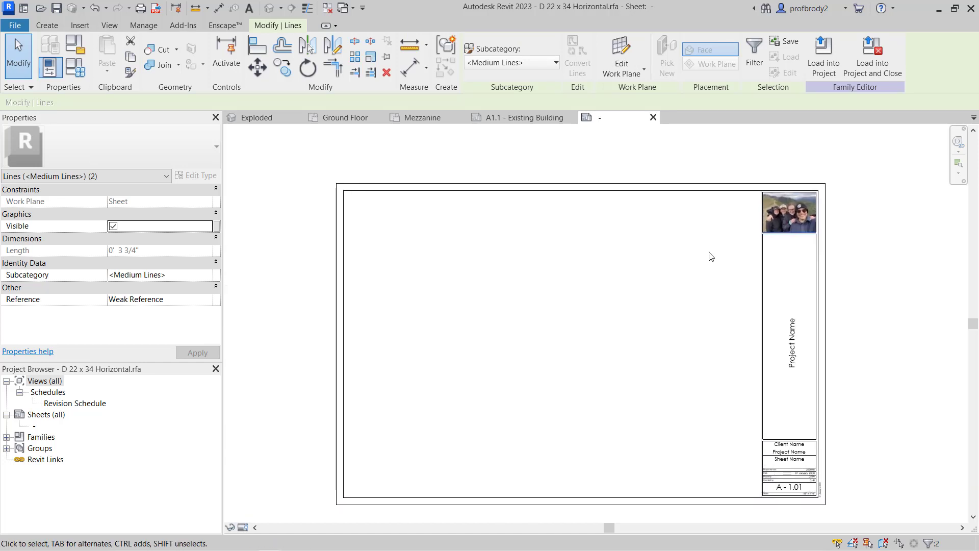
{"action": "left_click", "coordinate": [551, 151]}
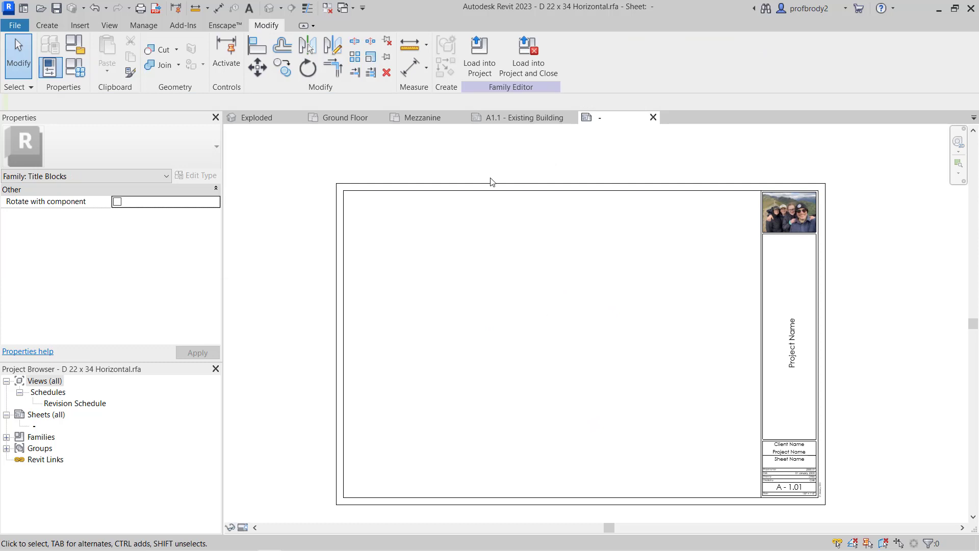
- Save the title block family under a new file name, replacing Horizontal after D 22 x 34 with the author's surname
{"action": "key", "text": "ctrl+s"}
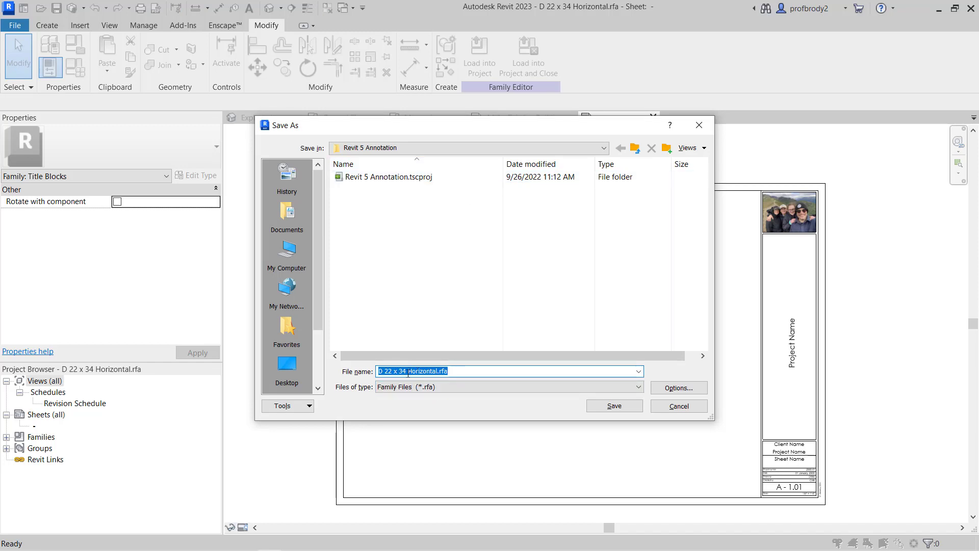
{"action": "left_click", "coordinate": [436, 371]}
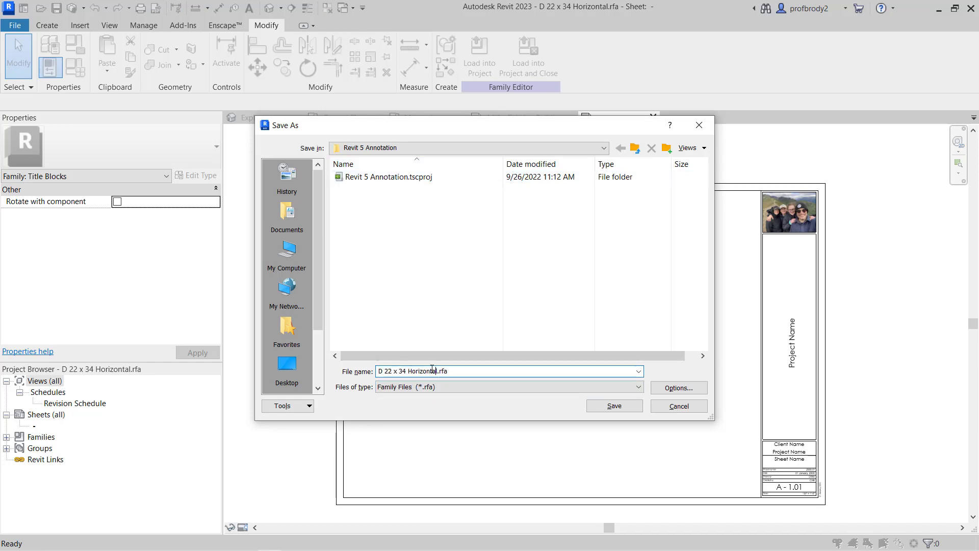
{"action": "double_click", "coordinate": [427, 371]}
{"action": "type", "text": "Brody"}
{"action": "key", "text": "Return"}
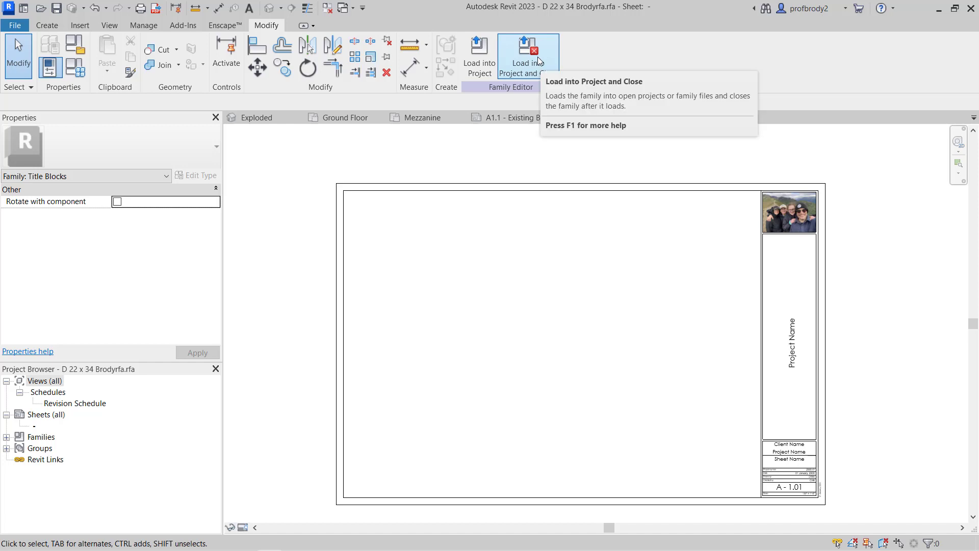
- Load the family into the project and close it, and switch sheet A1.1's title block to the customized D 22 x 34 type
{"action": "left_click", "coordinate": [528, 56]}
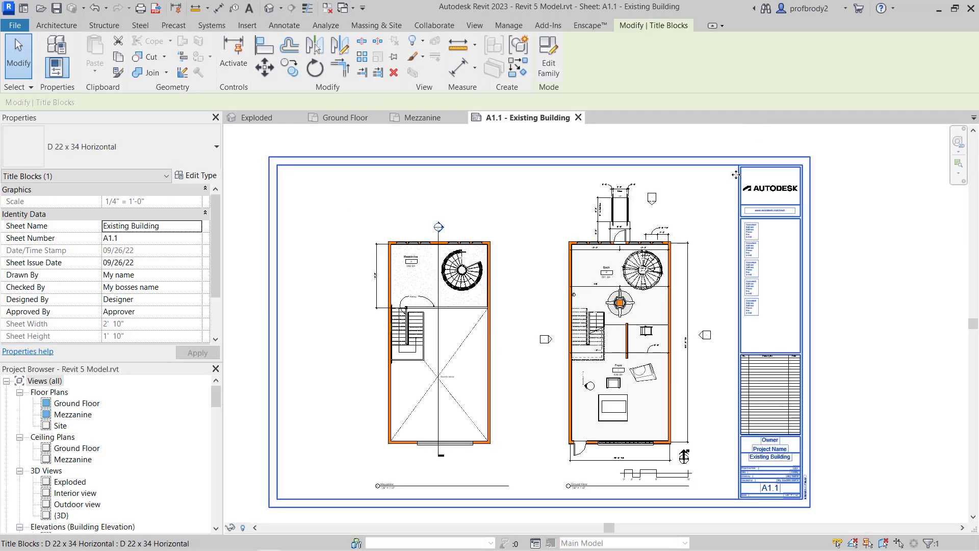
{"action": "left_click", "coordinate": [163, 153]}
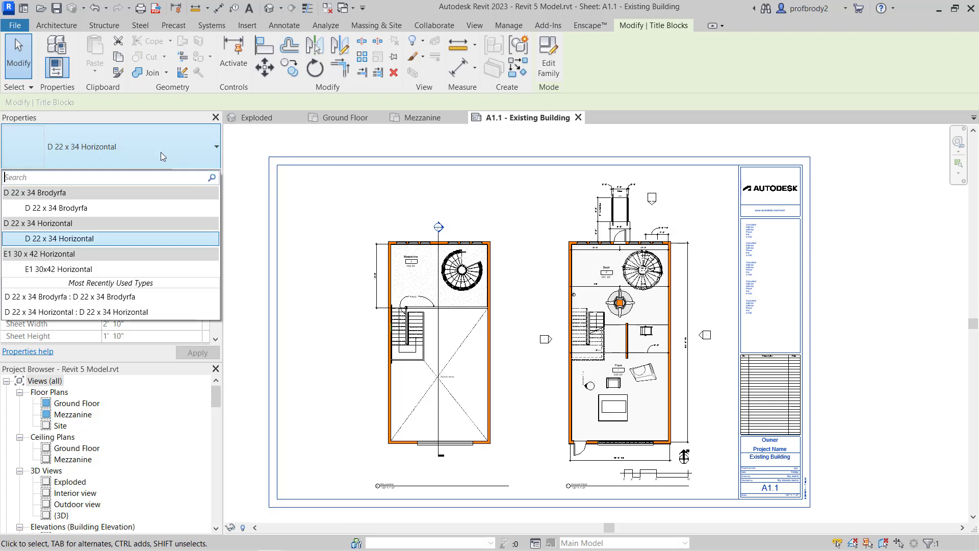
{"action": "left_click", "coordinate": [112, 208]}
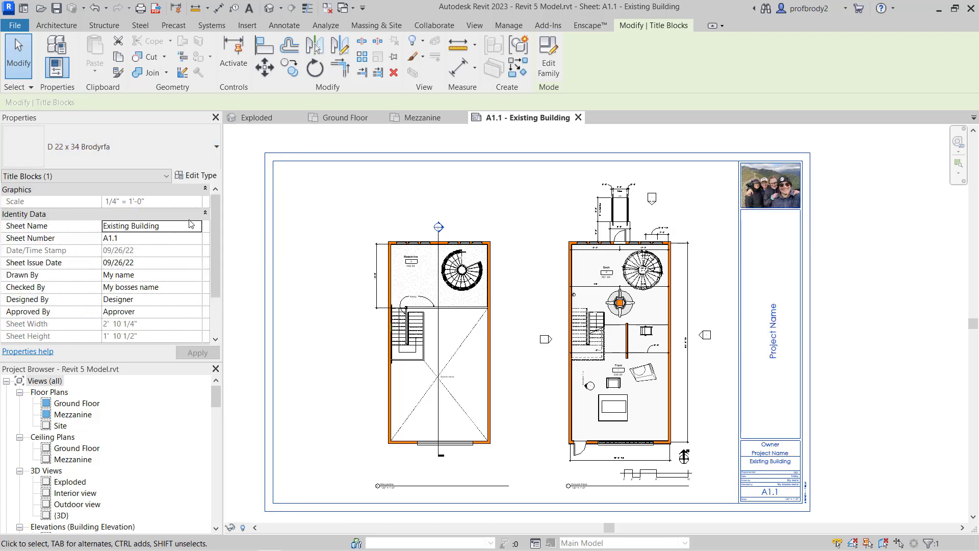
{"action": "left_click", "coordinate": [864, 332]}
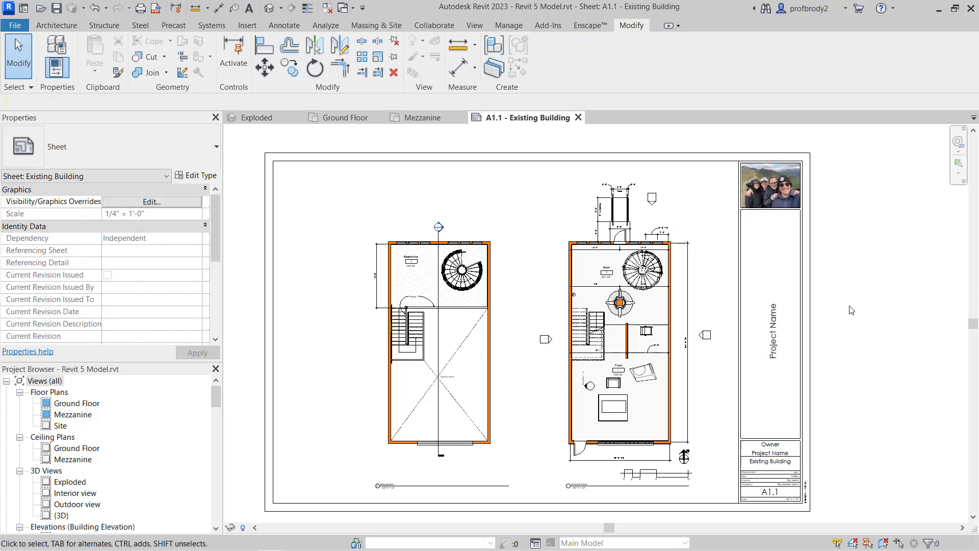
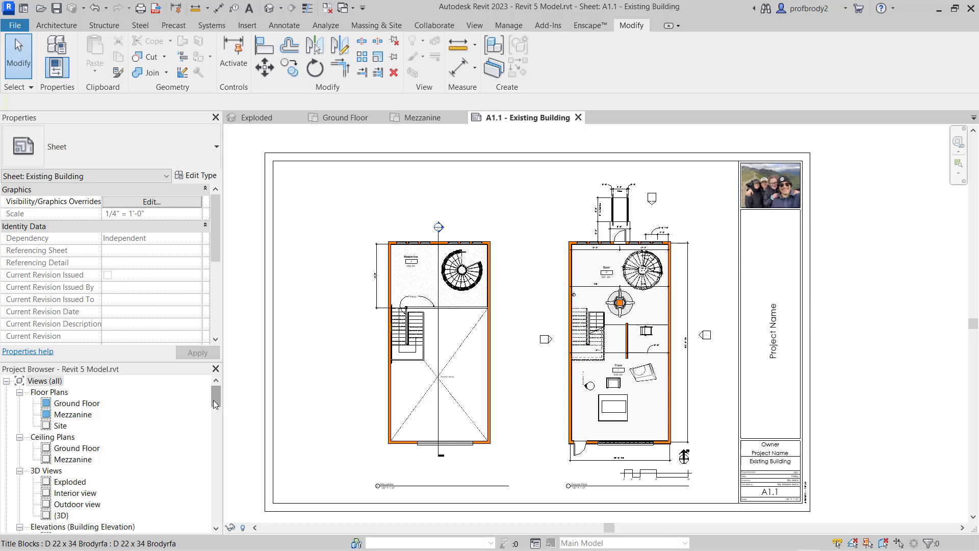
- Expand the project's list of sheets and save the project when reminded
{"action": "left_click_drag", "start_coordinate": [215, 399], "coordinate": [216, 425]}
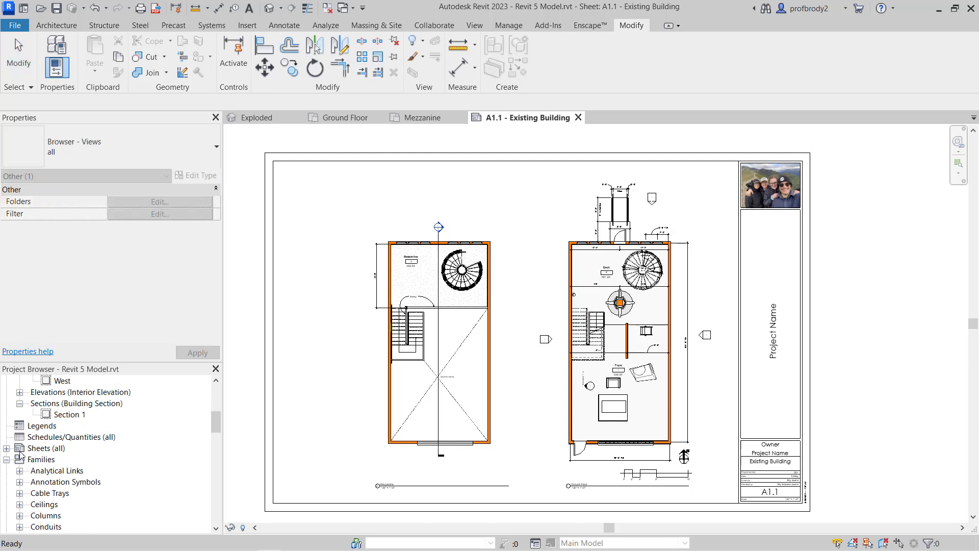
{"action": "left_click", "coordinate": [6, 448]}
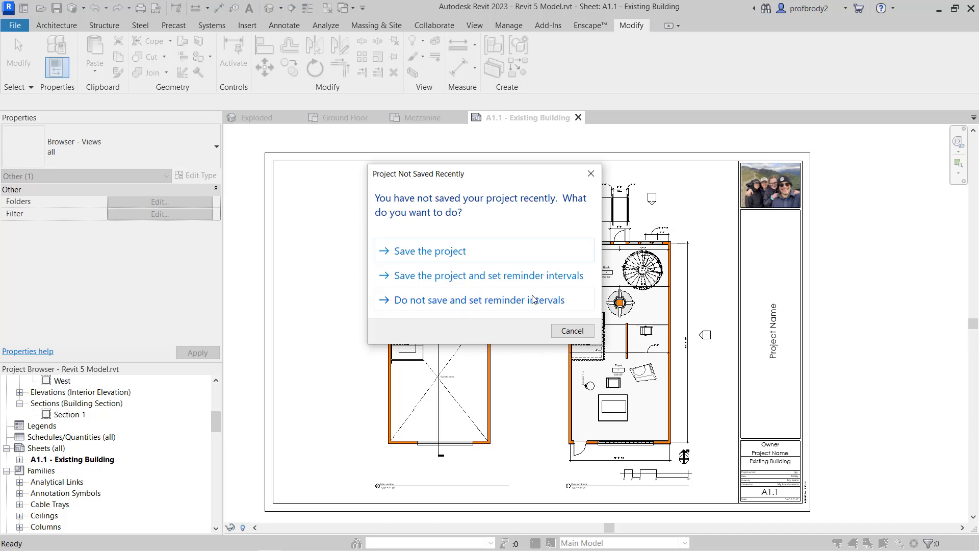
{"action": "left_click", "coordinate": [449, 251]}
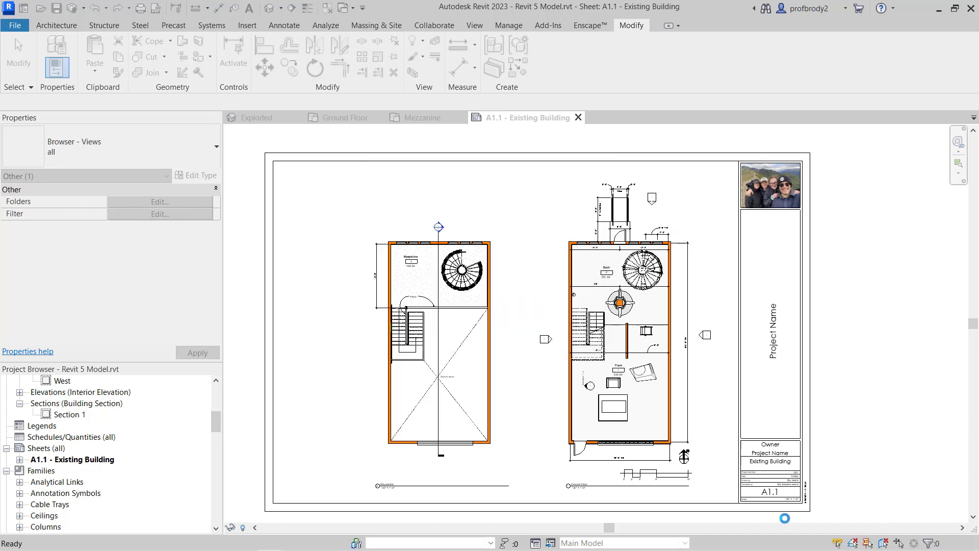
- Change the Existing Building sheet's number to A2.1 in its title block
{"action": "left_click", "coordinate": [773, 494]}
{"action": "left_click", "coordinate": [774, 495]}
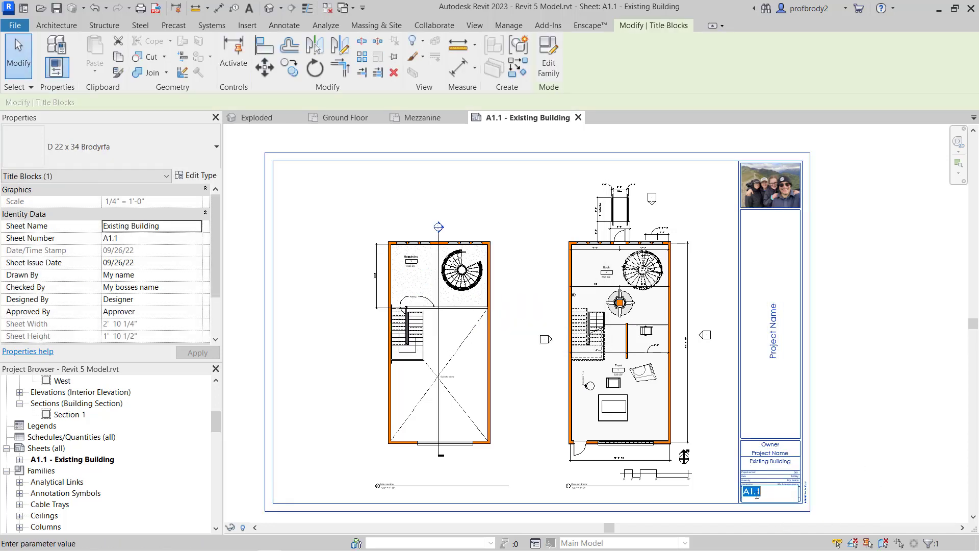
{"action": "type", "text": "2"}
{"action": "key", "text": "Return"}
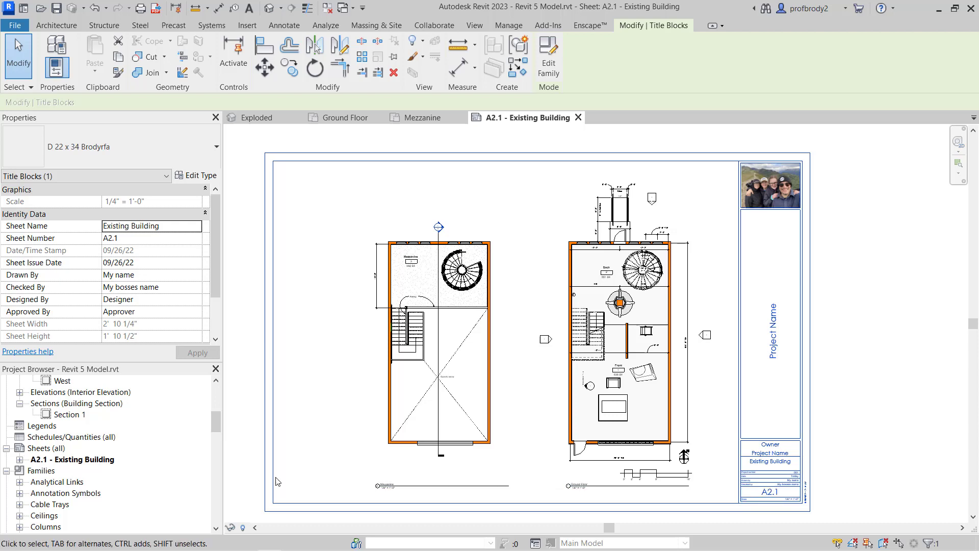
- Create a new sheet using the customized D 22 x 34 title block with the photo
{"action": "left_click", "coordinate": [52, 449]}
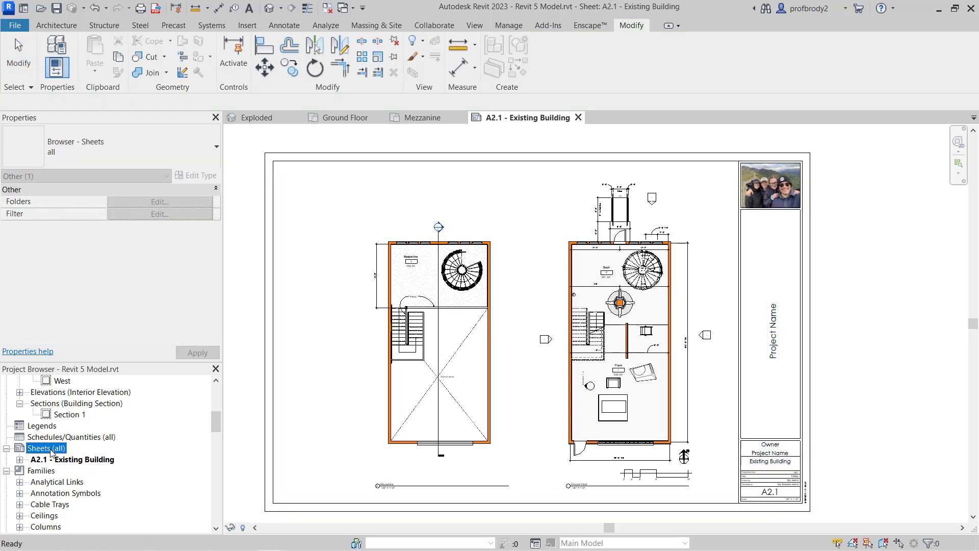
{"action": "right_click", "coordinate": [53, 450]}
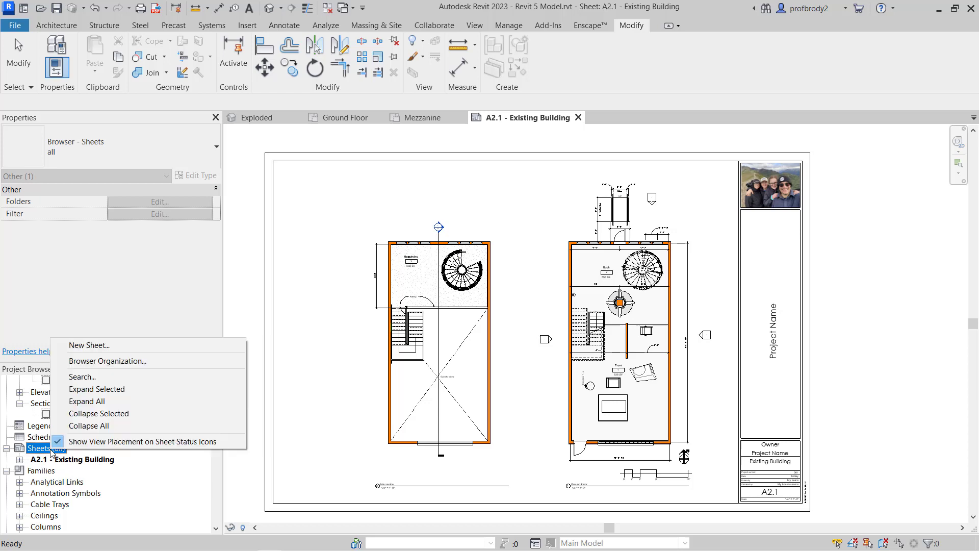
{"action": "left_click", "coordinate": [90, 345]}
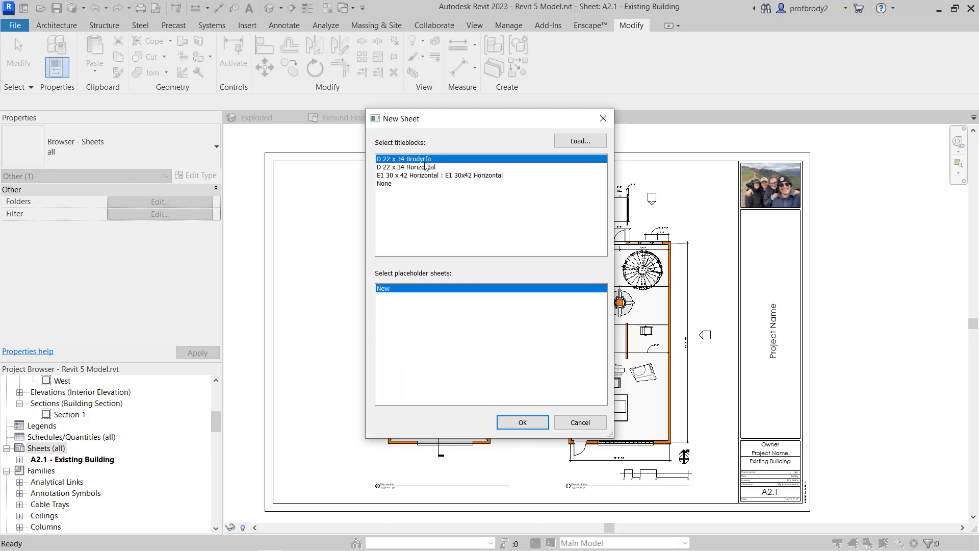
{"action": "left_click", "coordinate": [519, 418]}
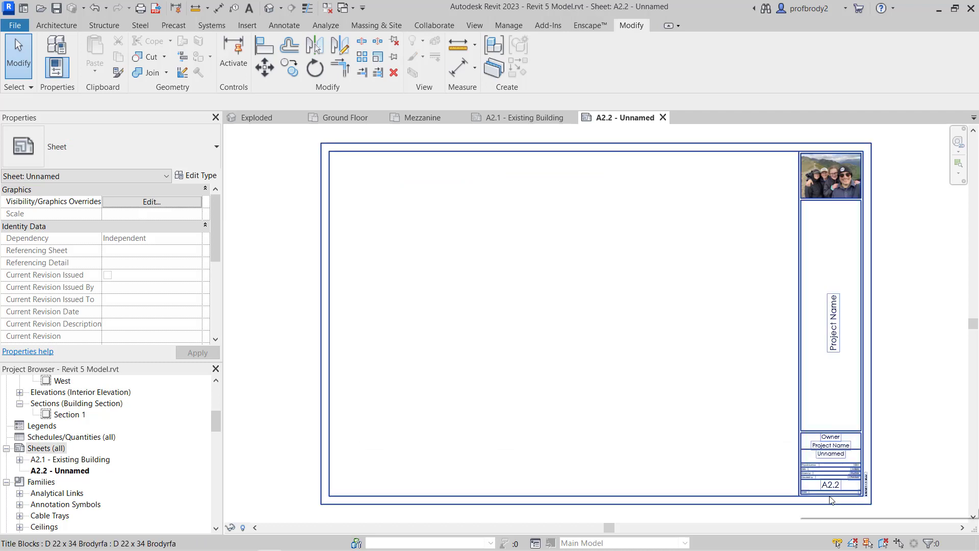
- Change the new sheet's number to A3.1 in its title block
{"action": "scroll", "coordinate": [846, 509], "scroll_direction": "up", "scroll_amount": 8}
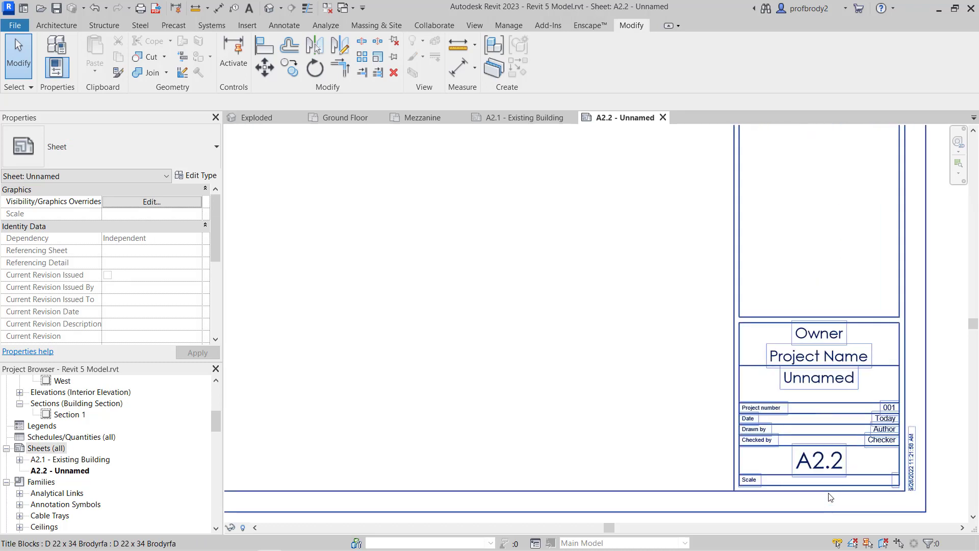
{"action": "left_click", "coordinate": [806, 418]}
{"action": "left_click", "coordinate": [806, 418]}
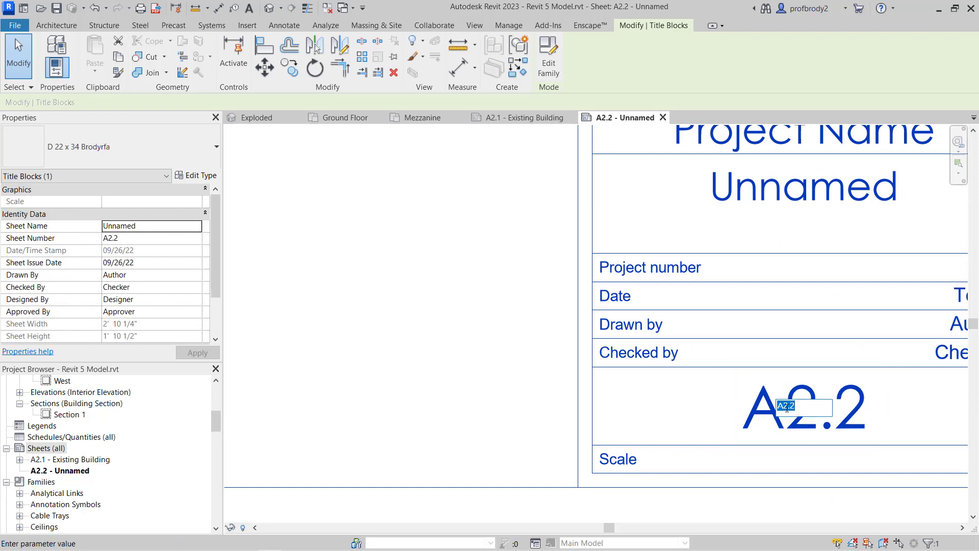
{"action": "left_click", "coordinate": [796, 406]}
{"action": "key", "text": "Return"}
{"action": "scroll", "coordinate": [850, 426], "scroll_direction": "down", "scroll_amount": 1}
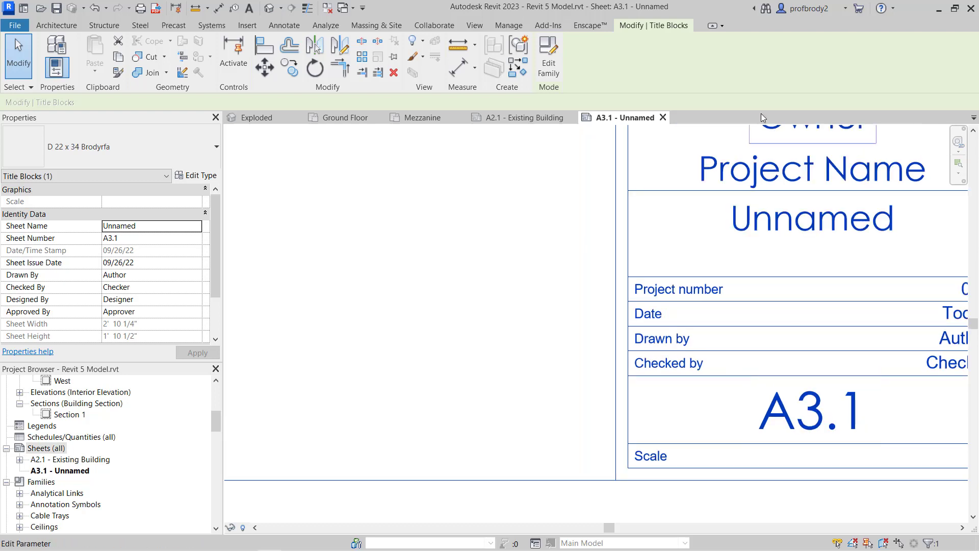
- Name sheet A3.1 RCPs in its title block
{"action": "middle_click_drag", "start_coordinate": [783, 224], "coordinate": [660, 294]}
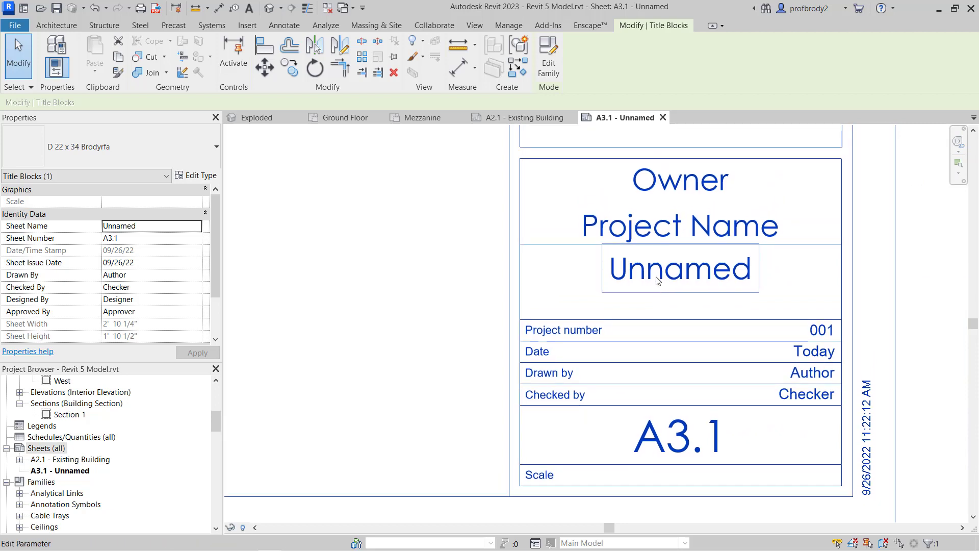
{"action": "left_click", "coordinate": [658, 281]}
{"action": "type", "text": "RCPs"}
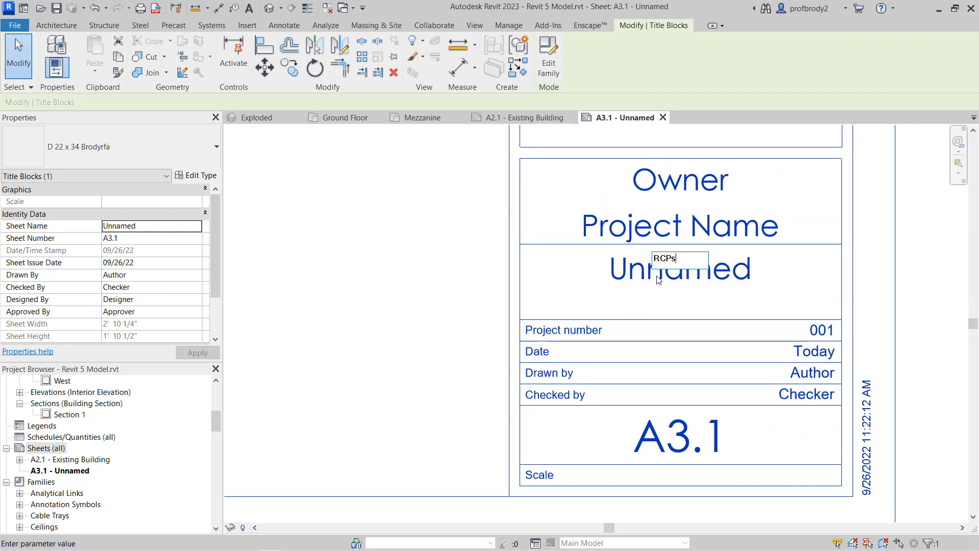
{"action": "key", "text": "Return"}
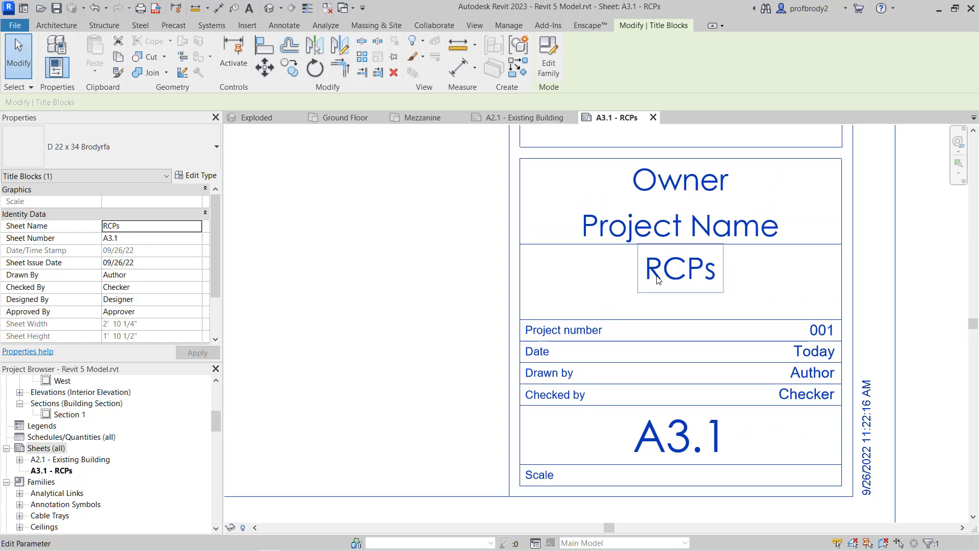
- Place the Ground Floor ceiling plan on the right half of sheet A3.1, next to the title block
{"action": "scroll", "coordinate": [384, 339], "scroll_direction": "down", "scroll_amount": 3}
{"action": "scroll", "coordinate": [357, 381], "scroll_direction": "down", "scroll_amount": 2}
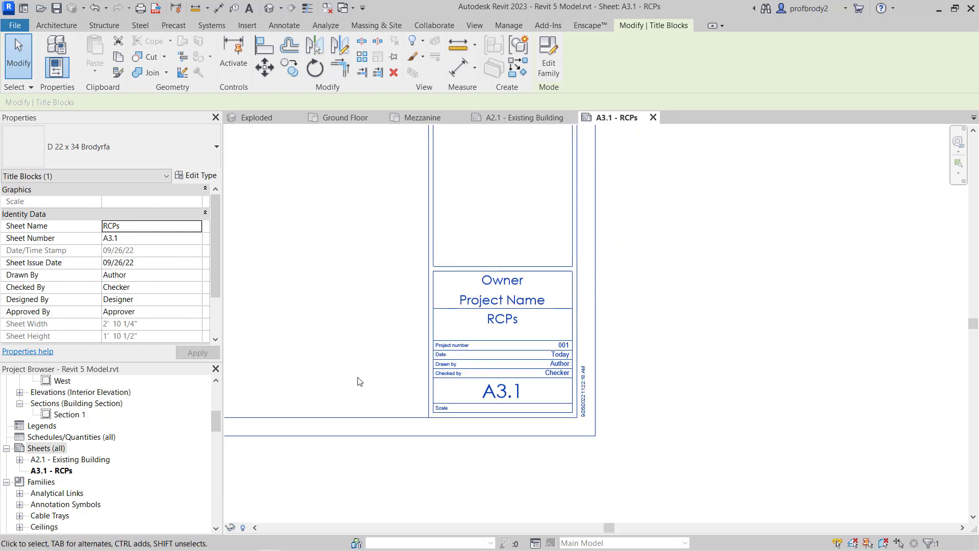
{"action": "middle_click_drag", "start_coordinate": [375, 378], "coordinate": [841, 462]}
{"action": "scroll", "coordinate": [599, 412], "scroll_direction": "down", "scroll_amount": 3}
{"action": "scroll", "coordinate": [598, 412], "scroll_direction": "down", "scroll_amount": 2}
{"action": "middle_click_drag", "start_coordinate": [550, 413], "coordinate": [595, 441]}
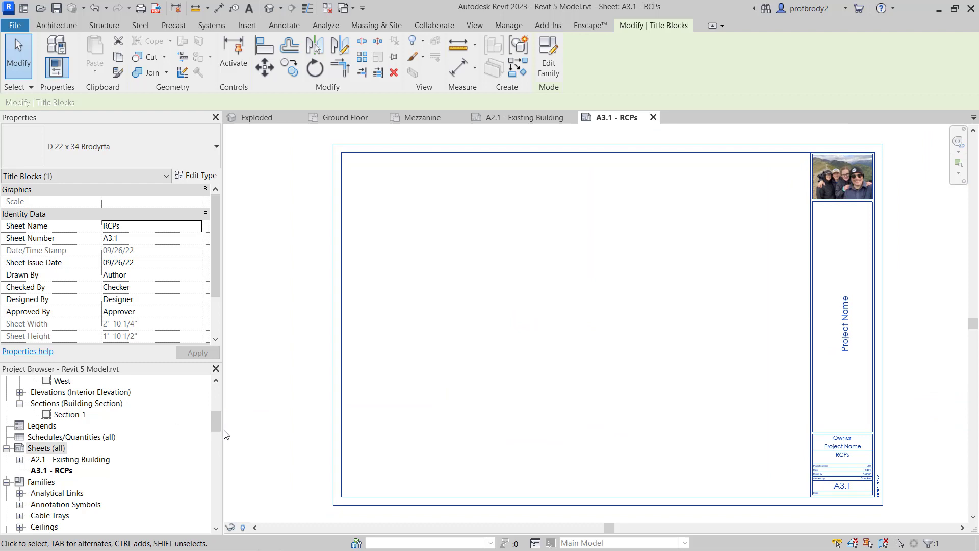
{"action": "key", "text": "Escape"}
{"action": "left_click_drag", "start_coordinate": [217, 423], "coordinate": [217, 396]}
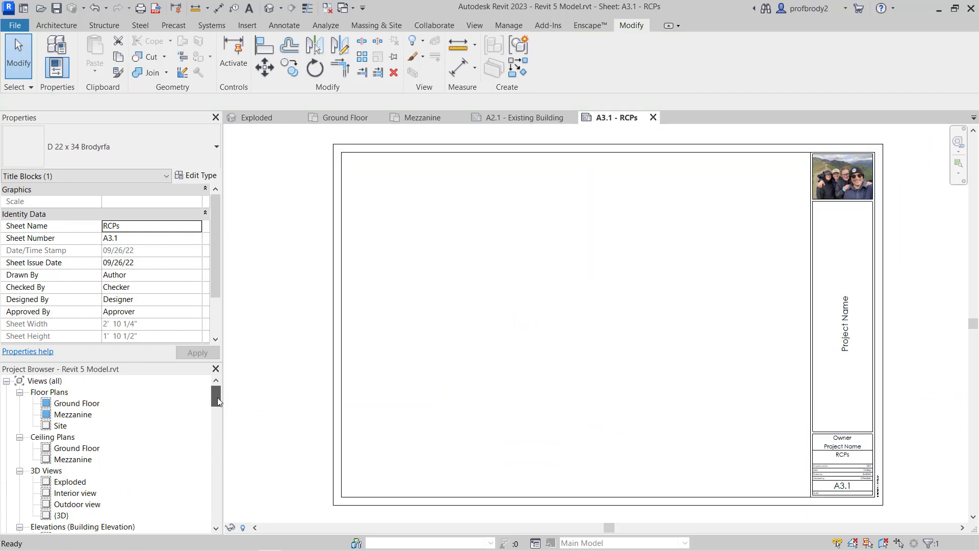
{"action": "left_click_drag", "start_coordinate": [82, 448], "coordinate": [715, 367]}
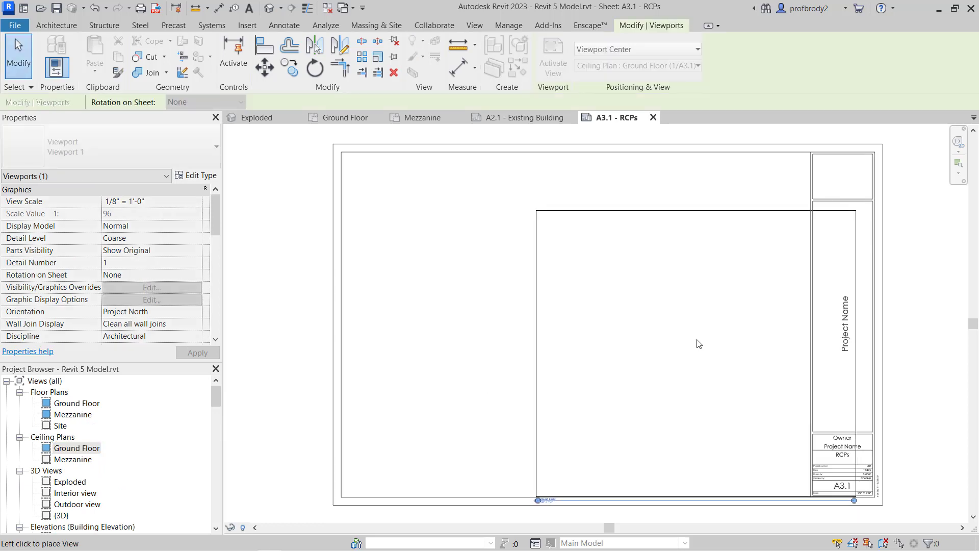
{"action": "left_click", "coordinate": [695, 323]}
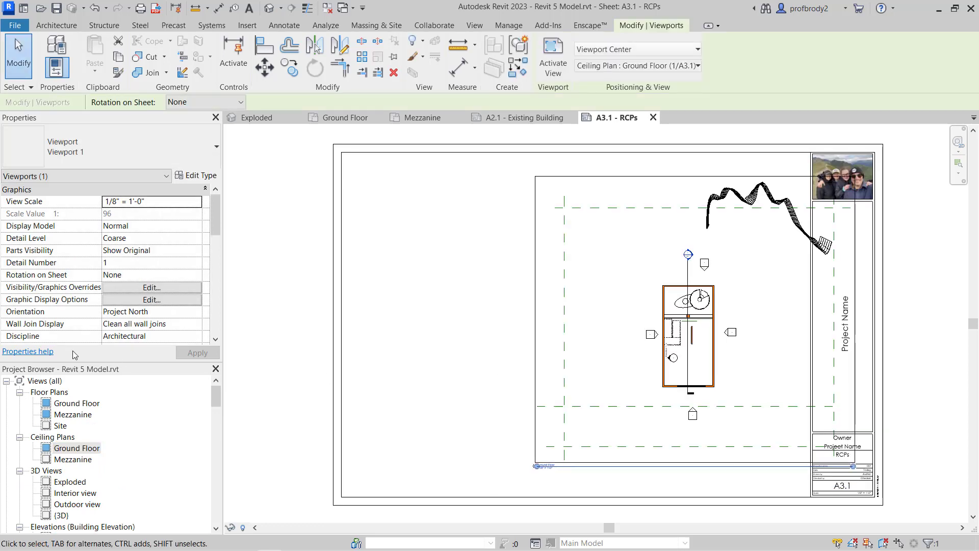
- Place the Mezzanine ceiling plan on the left half of the sheet, beside the Ground Floor ceiling plan
{"action": "left_click", "coordinate": [67, 453]}
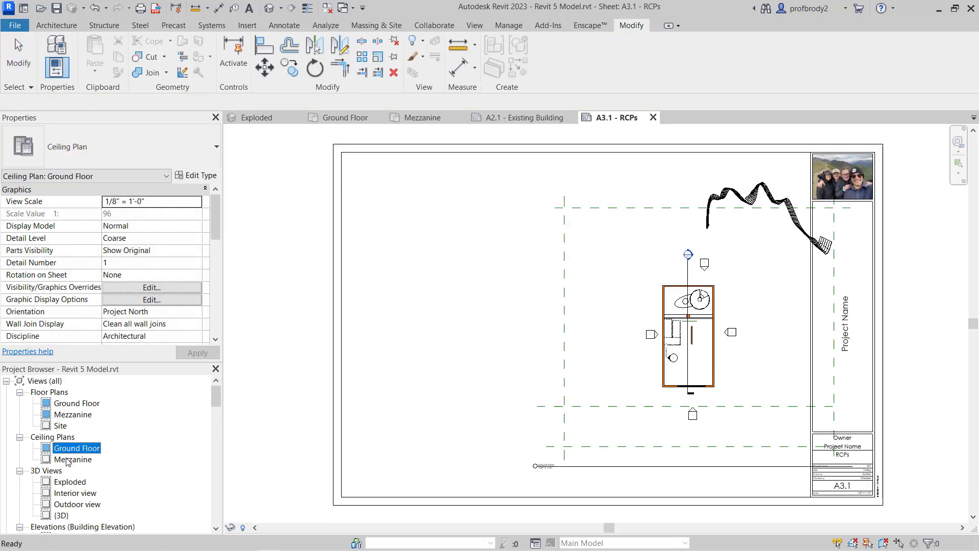
{"action": "left_click_drag", "start_coordinate": [68, 462], "coordinate": [480, 362]}
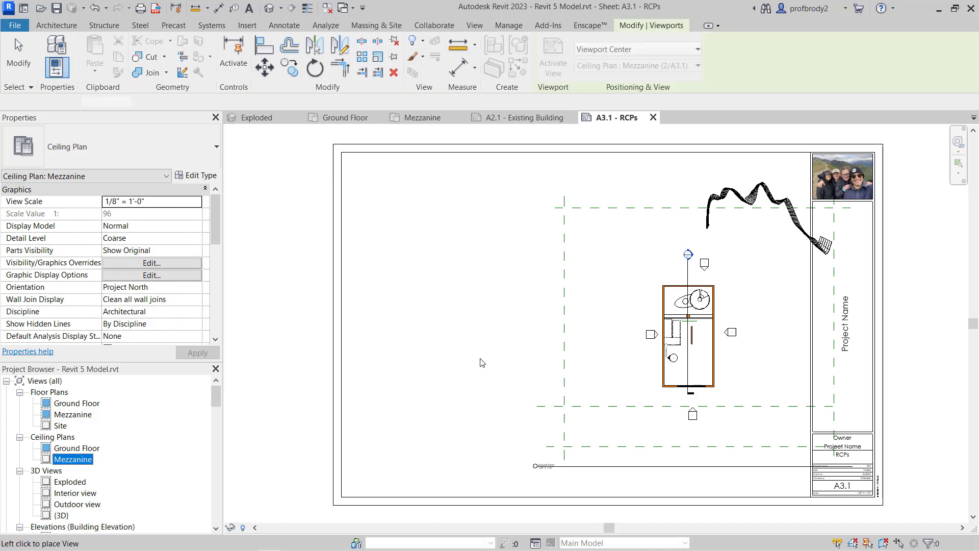
{"action": "left_click", "coordinate": [479, 336]}
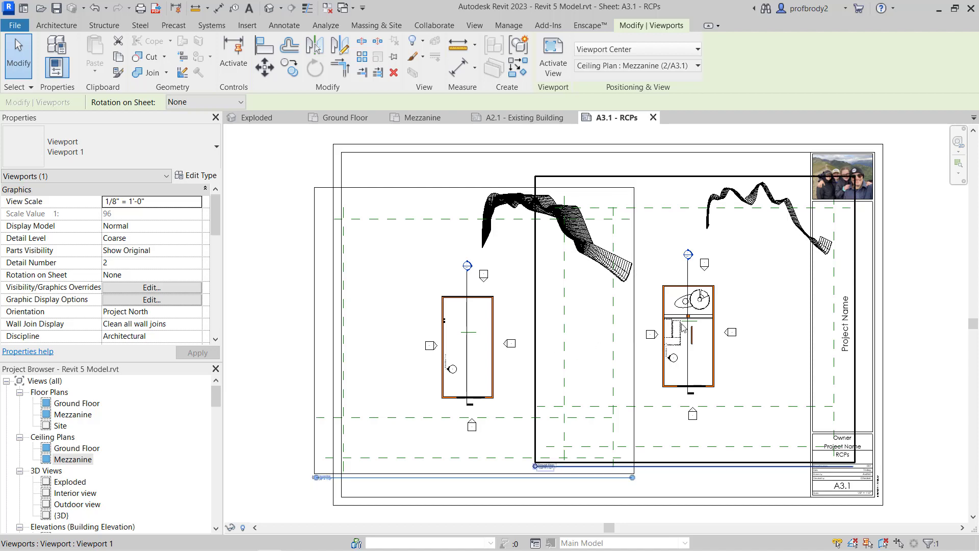
- Set the view scale of both ceiling plan viewports to 1/4" = 1'-0"
{"action": "left_click", "coordinate": [652, 368], "text": "ctrl"}
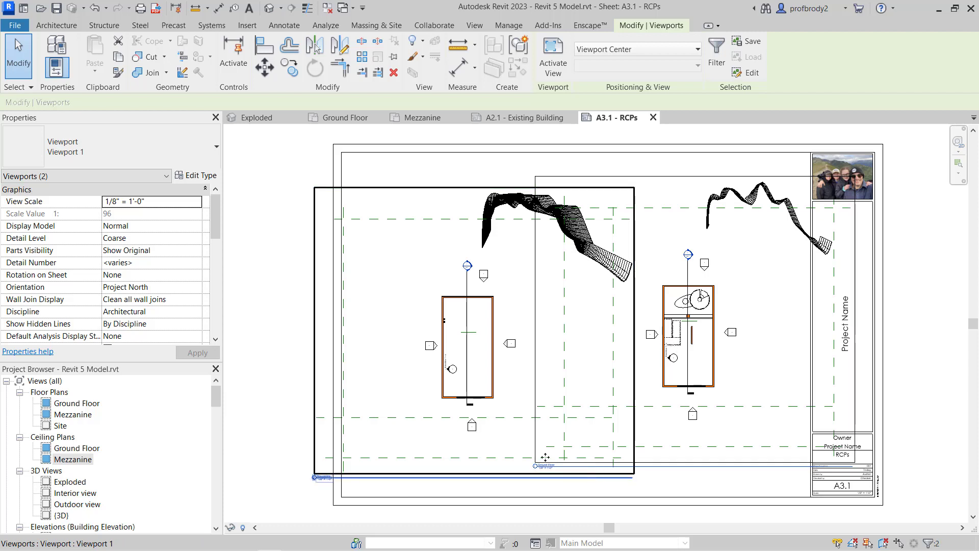
{"action": "key", "text": "Escape"}
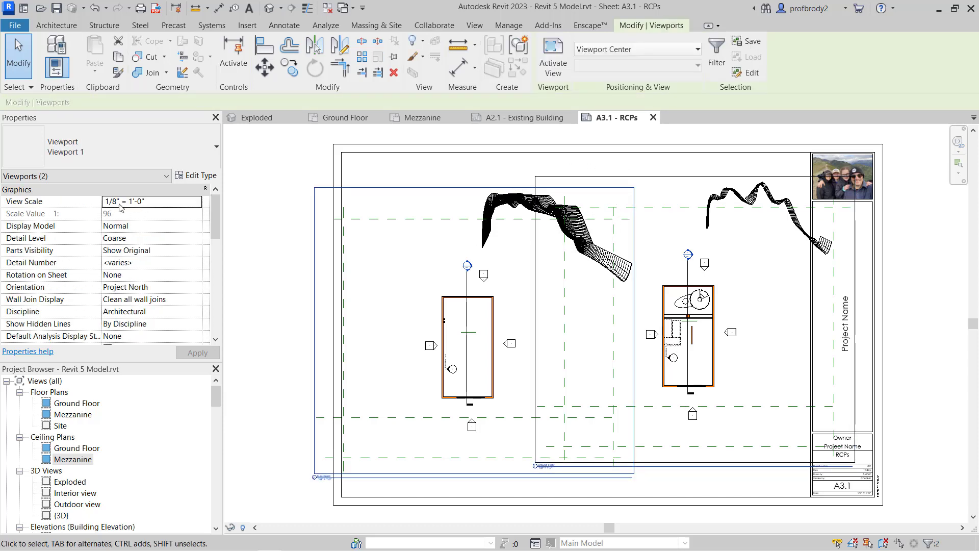
{"action": "left_click", "coordinate": [196, 204]}
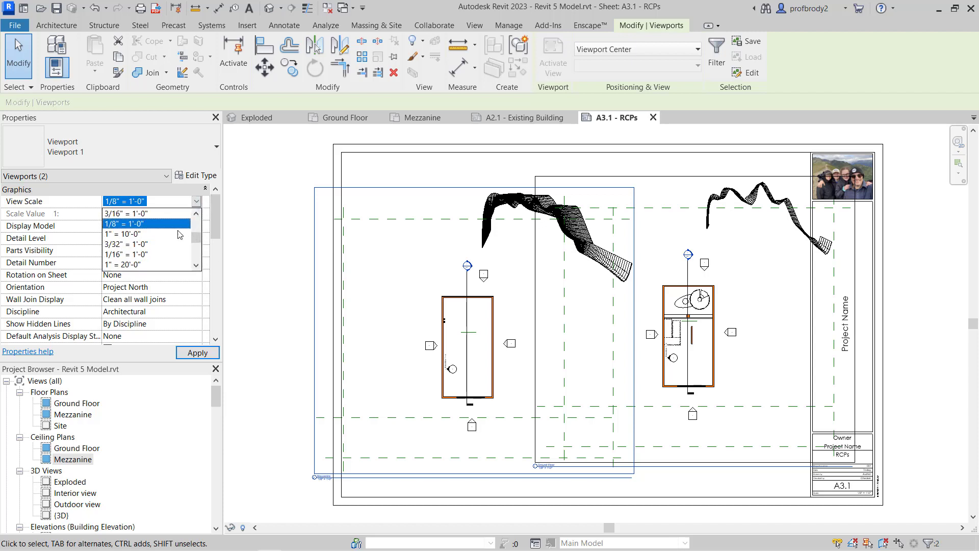
{"action": "scroll", "coordinate": [132, 222], "scroll_direction": "up", "scroll_amount": 1}
{"action": "left_click", "coordinate": [132, 215]}
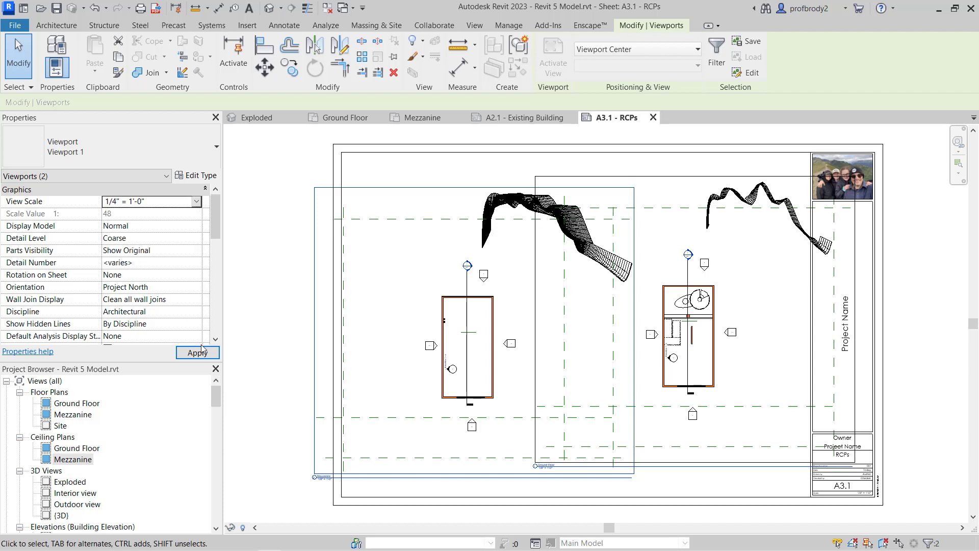
{"action": "left_click", "coordinate": [199, 353]}
- Shift both enlarged ceiling plan viewports left on the sheet and move the Ground Floor viewport back toward the right
{"action": "scroll", "coordinate": [531, 330], "scroll_direction": "down", "scroll_amount": 5}
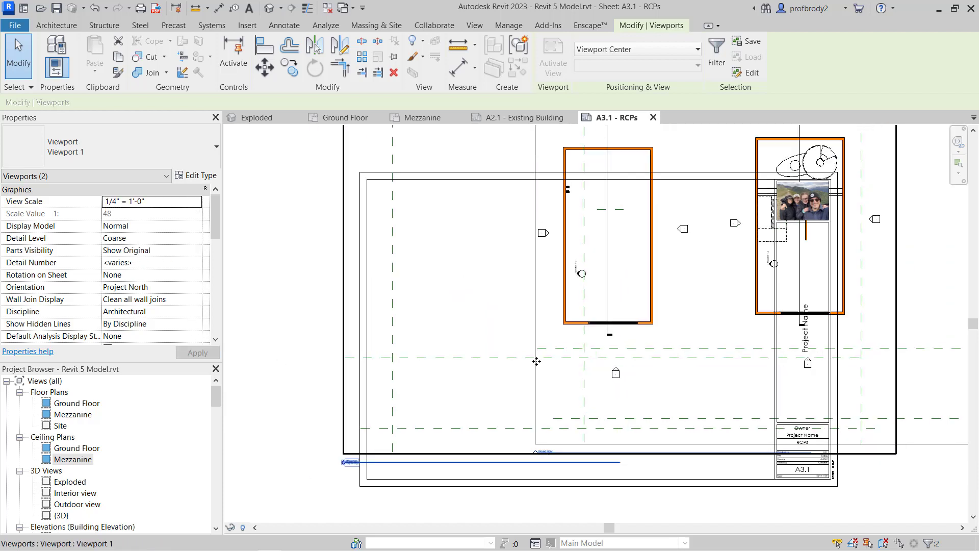
{"action": "left_click_drag", "start_coordinate": [487, 292], "coordinate": [382, 291]}
{"action": "left_click", "coordinate": [457, 223]}
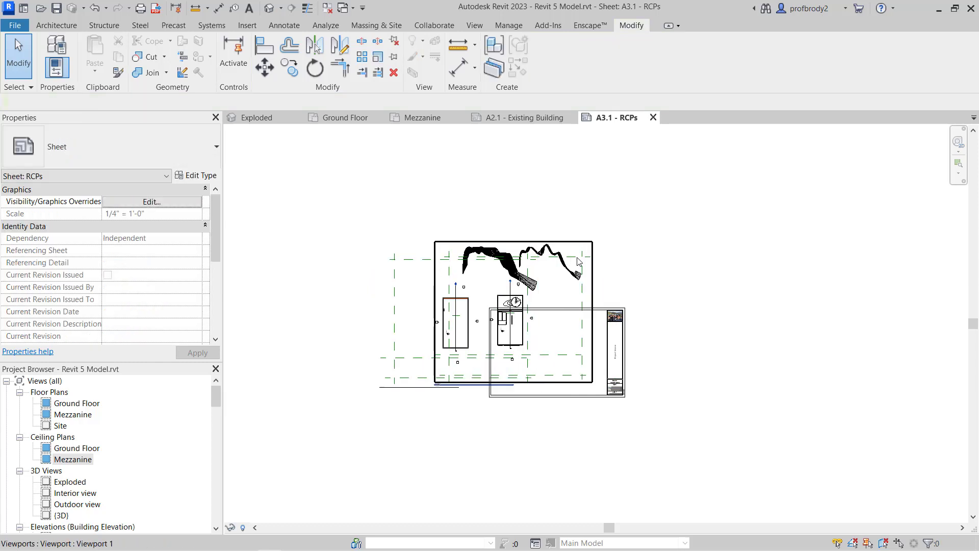
{"action": "left_click_drag", "start_coordinate": [579, 261], "coordinate": [627, 264]}
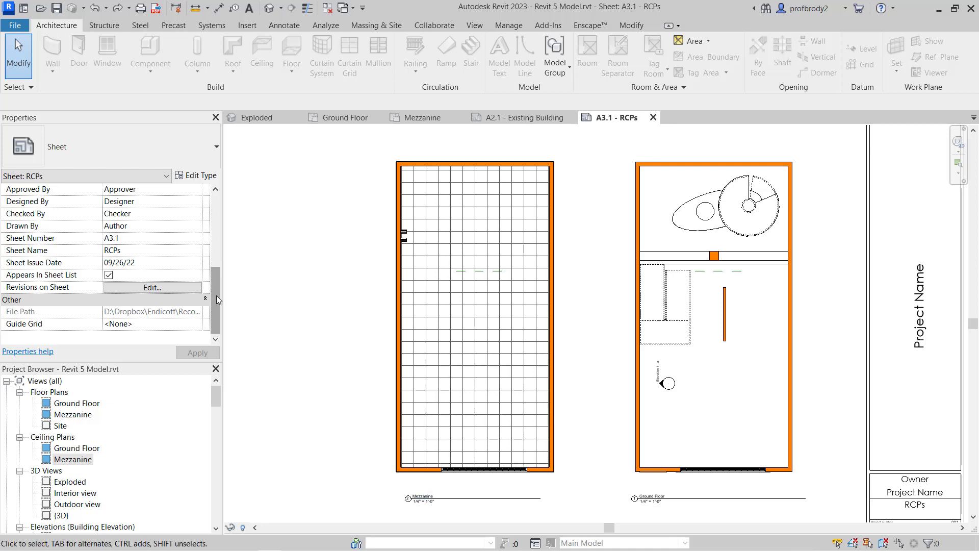
- Set the cut plane offset in the Ground Floor ceiling plan's view range to 5' 6"
{"action": "left_click_drag", "start_coordinate": [216, 295], "coordinate": [219, 270]}
{"action": "left_click", "coordinate": [676, 291]}
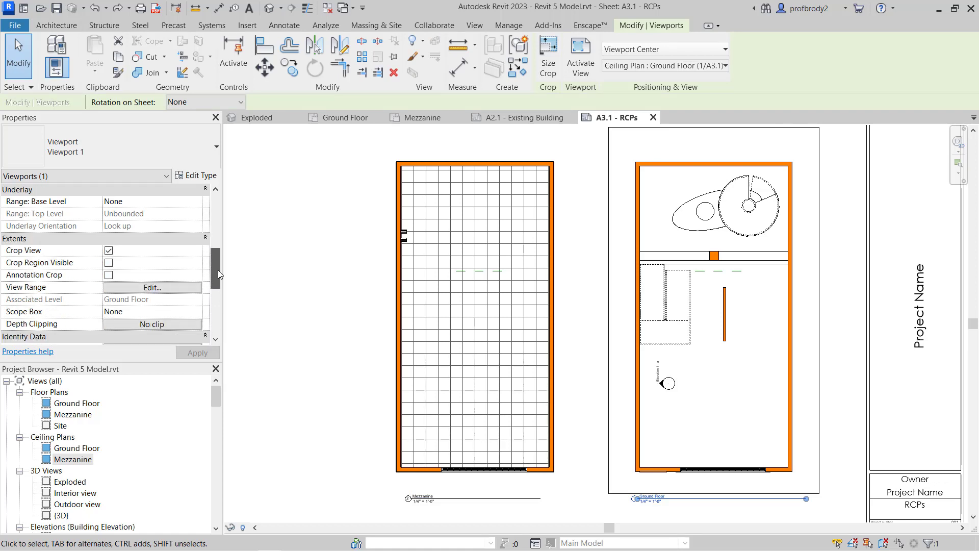
{"action": "left_click", "coordinate": [145, 289]}
{"action": "left_click_drag", "start_coordinate": [631, 198], "coordinate": [390, 176]}
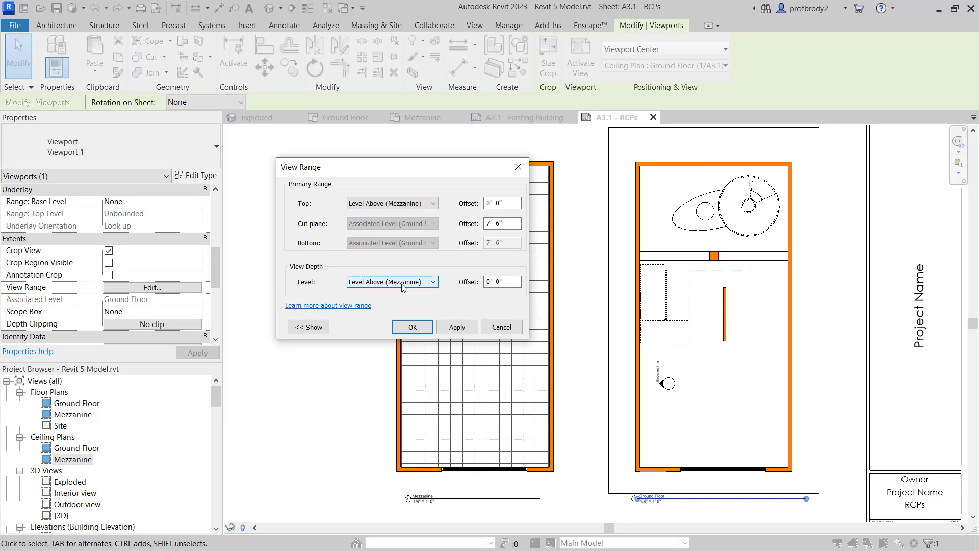
{"action": "left_click", "coordinate": [520, 223]}
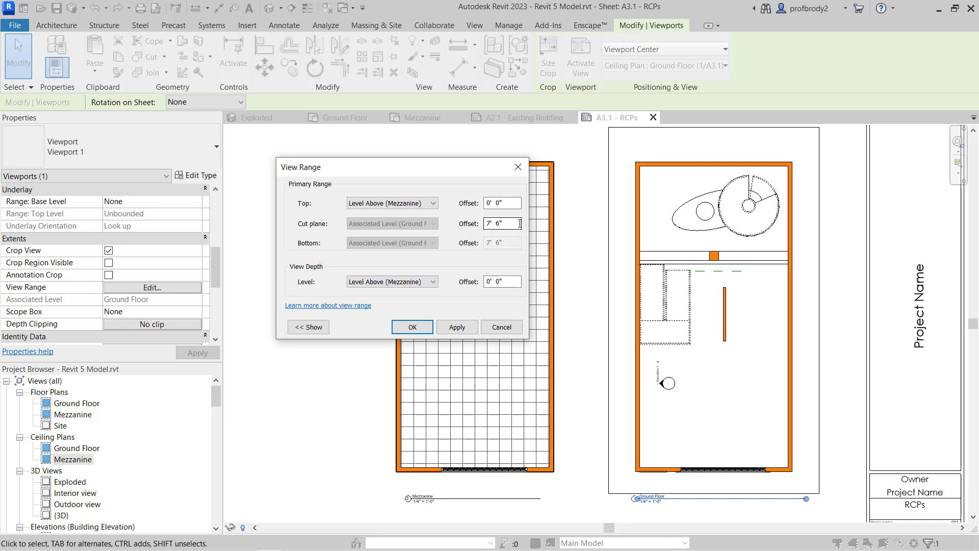
{"action": "double_click", "coordinate": [488, 224]}
{"action": "type", "text": "5"}
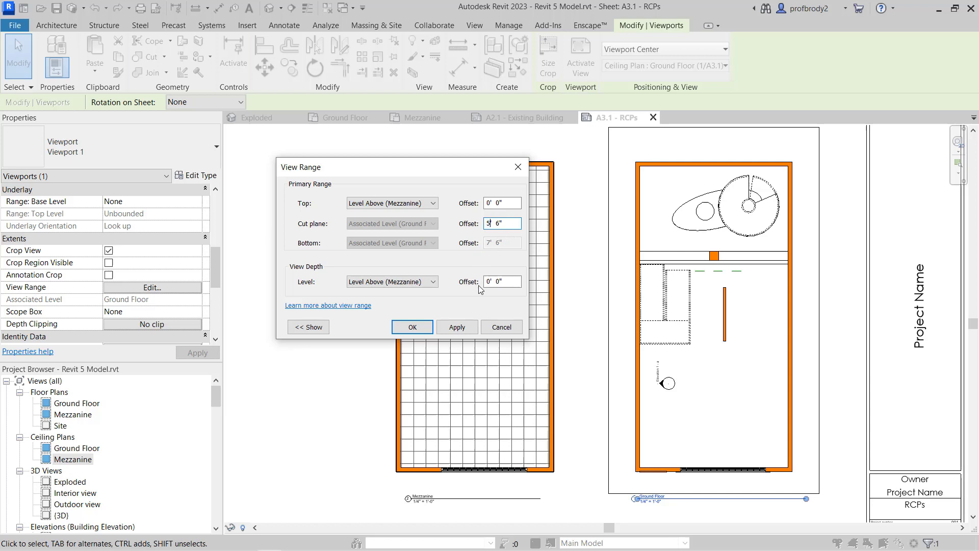
{"action": "left_click", "coordinate": [455, 327]}
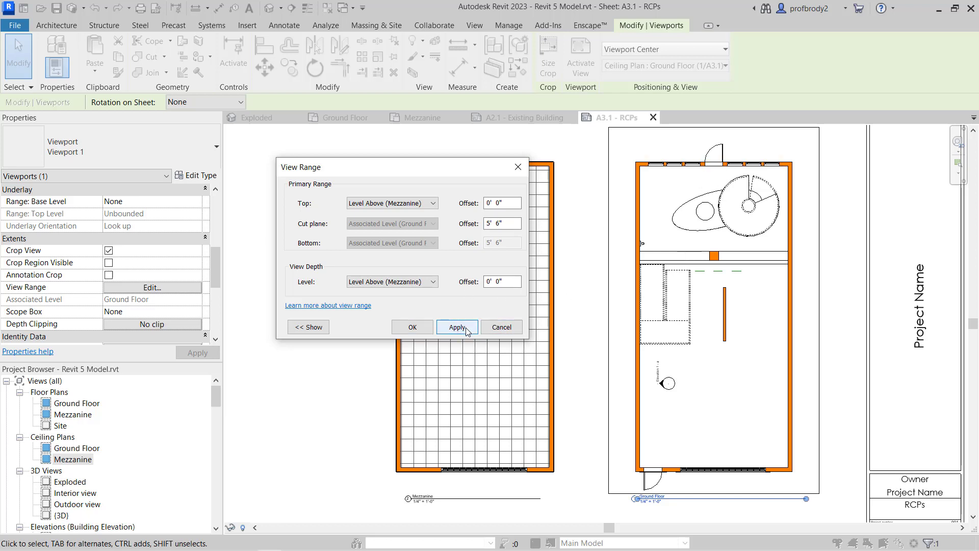
{"action": "left_click", "coordinate": [413, 327]}
- Turn off the door Panel and Plan Swing subcategories in sheet A3.1's visibility/graphic overrides
{"action": "left_click", "coordinate": [658, 292]}
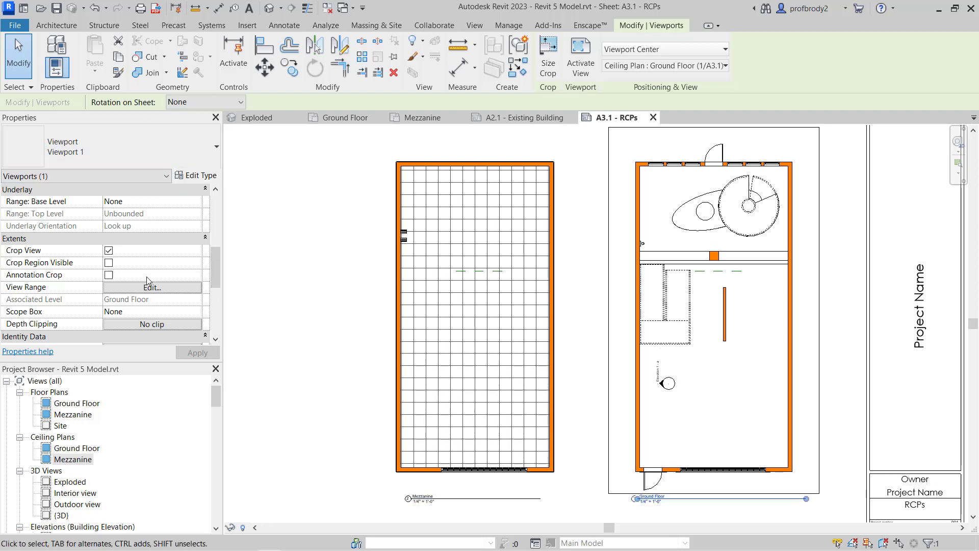
{"action": "key", "text": "v"}
{"action": "key", "text": "g"}
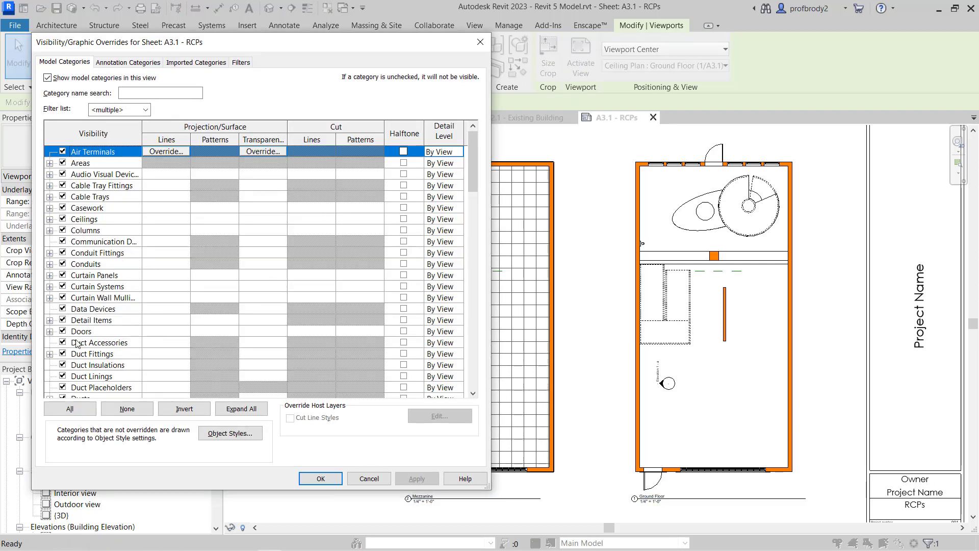
{"action": "left_click", "coordinate": [50, 332]}
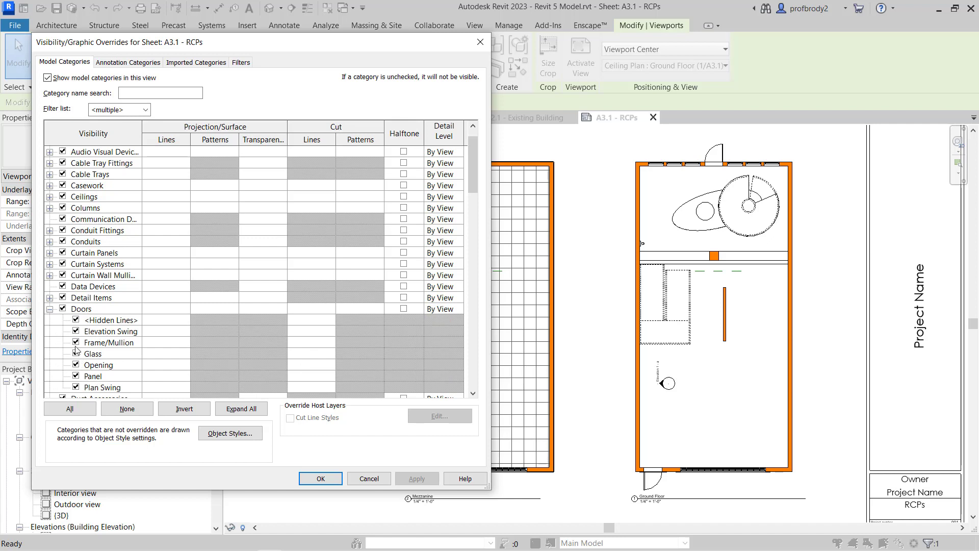
{"action": "left_click", "coordinate": [75, 377]}
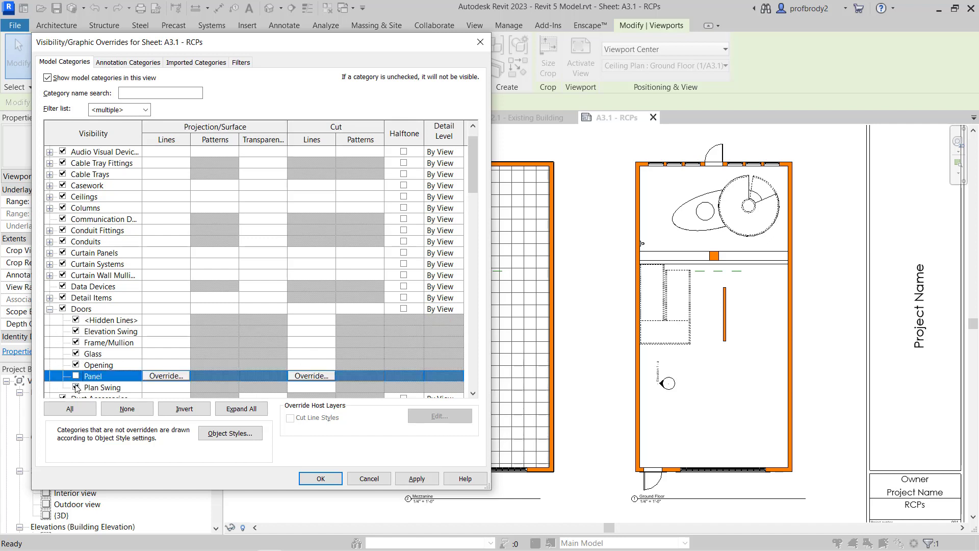
{"action": "left_click", "coordinate": [76, 387]}
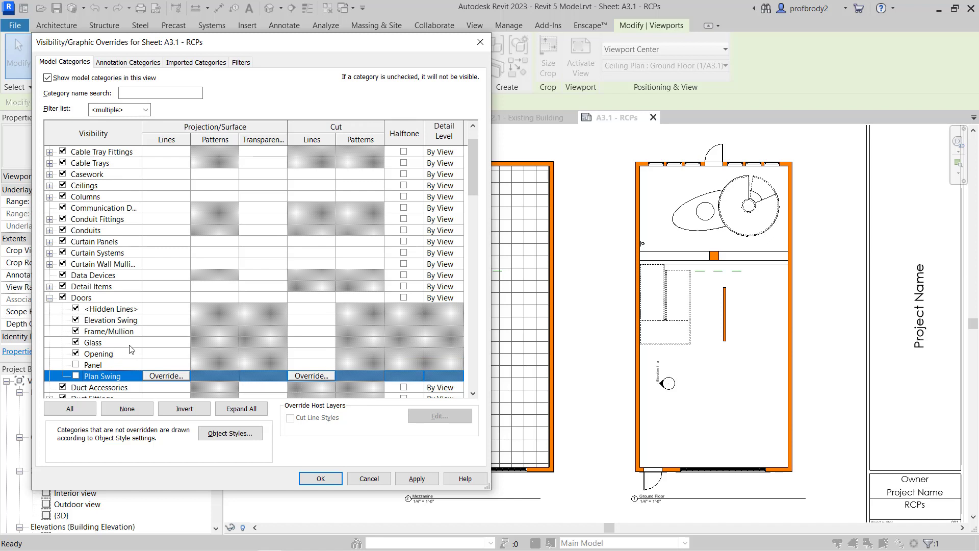
{"action": "left_click", "coordinate": [416, 478]}
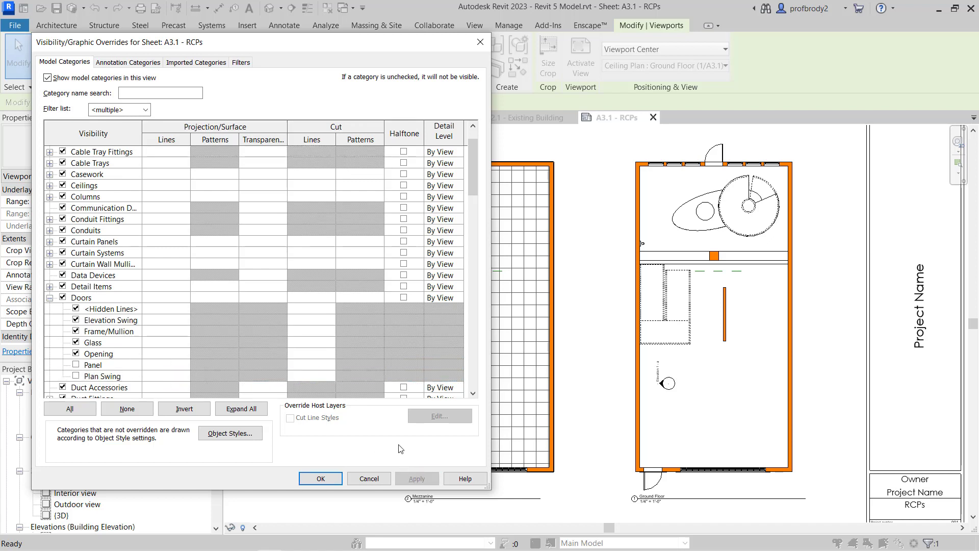
{"action": "left_click", "coordinate": [321, 478]}
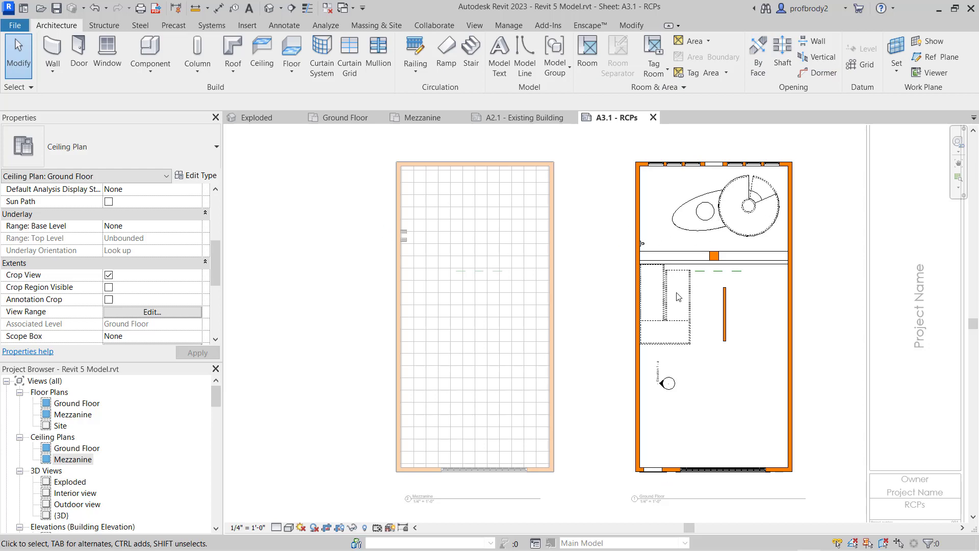
- Place three 2'x2'(2 Lamp) - 120V troffer lights in a row near the upper end of the Mezzanine ceiling grid
{"action": "double_click", "coordinate": [315, 251]}
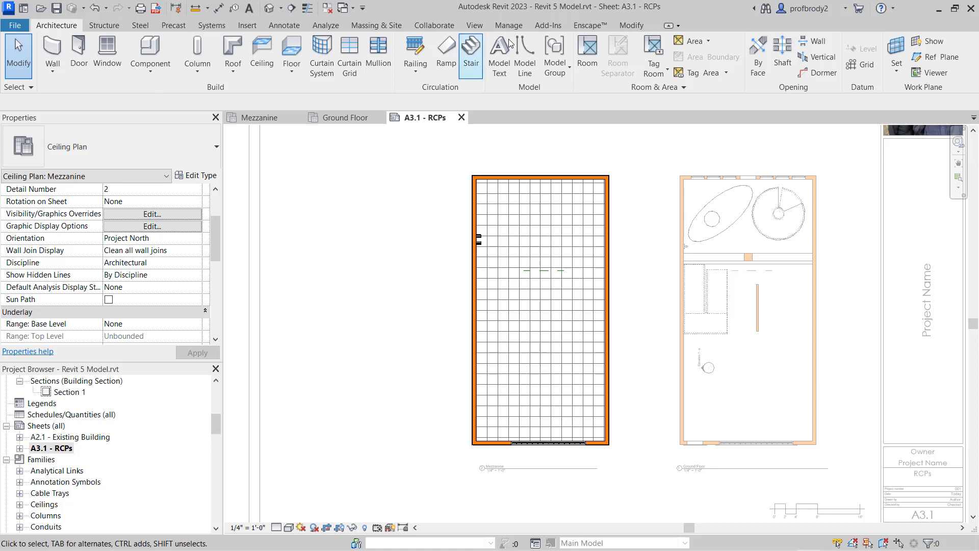
{"action": "left_click", "coordinate": [150, 51]}
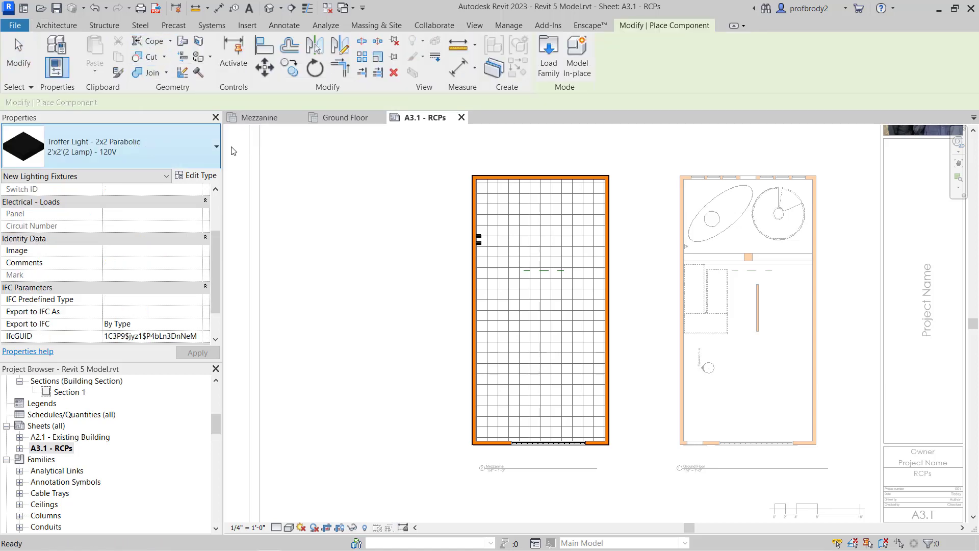
{"action": "scroll", "coordinate": [532, 192], "scroll_direction": "up", "scroll_amount": 2}
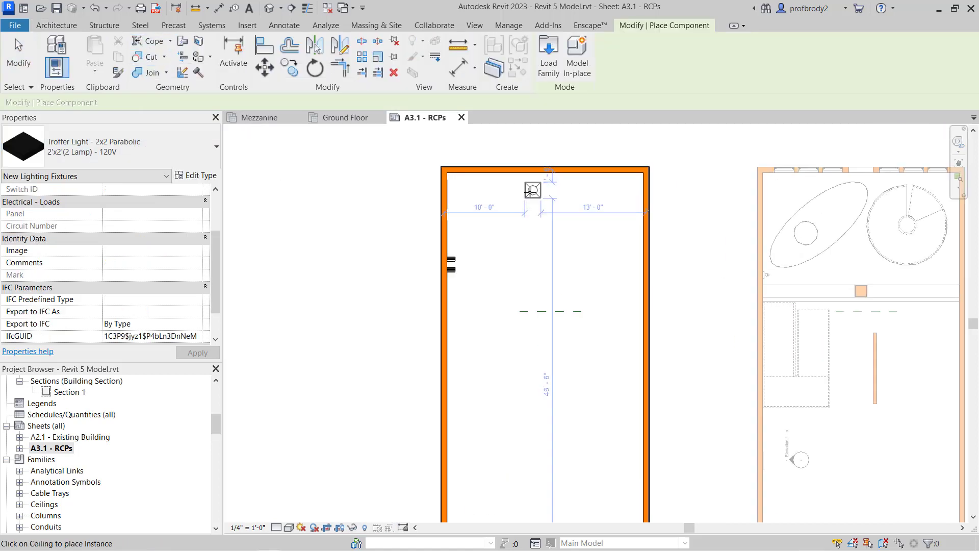
{"action": "left_click", "coordinate": [489, 202]}
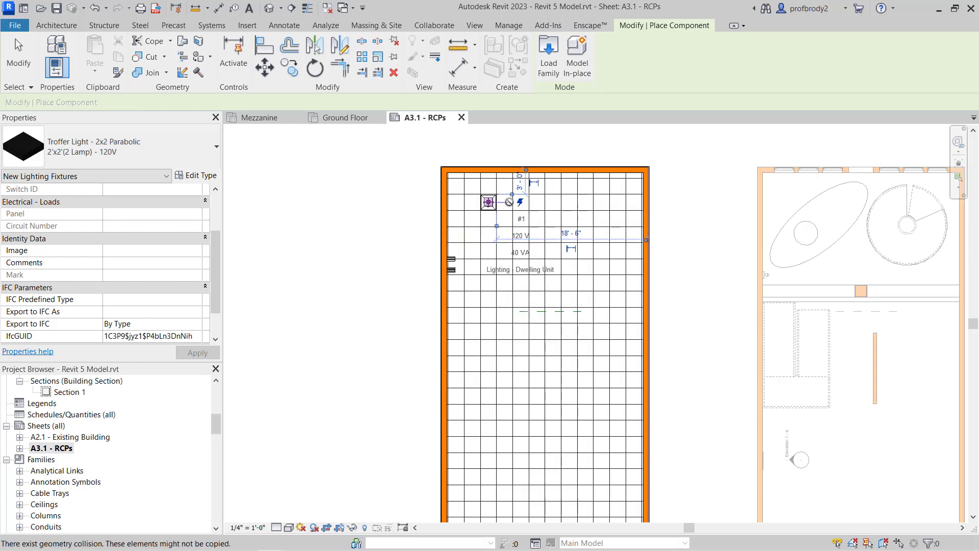
{"action": "left_click", "coordinate": [553, 202]}
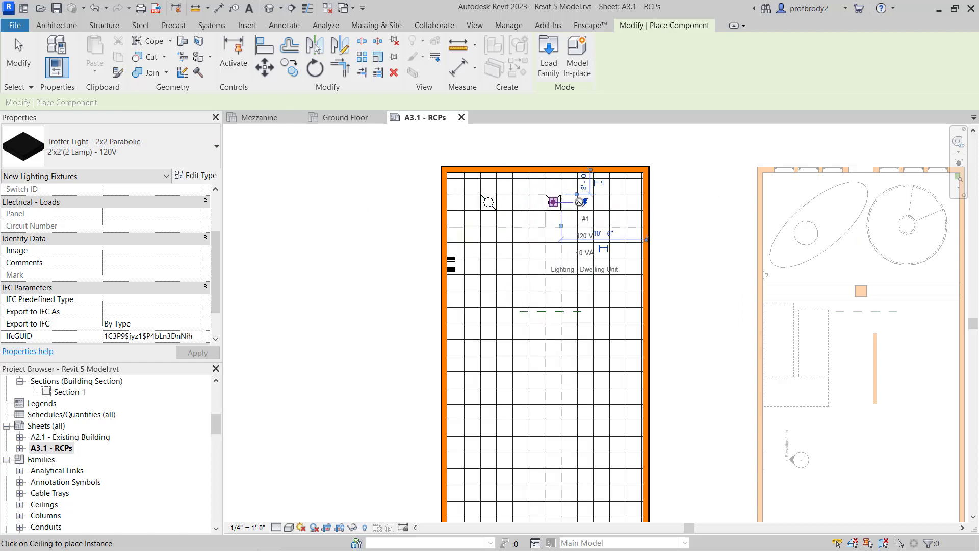
{"action": "left_click", "coordinate": [618, 203]}
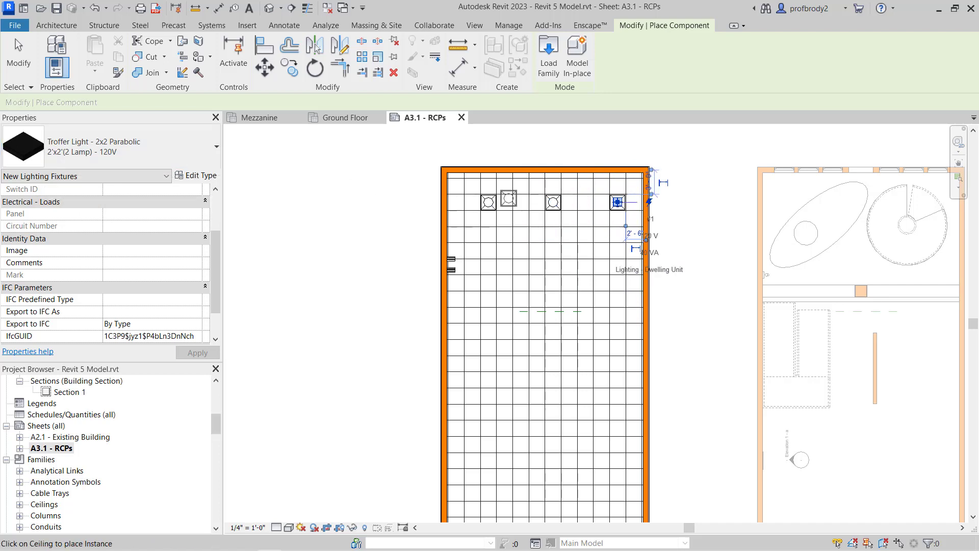
{"action": "key", "text": "Escape"}
{"action": "key", "text": "Escape"}
- Nudge the Mezzanine's 2' x 2' ACT ceiling grid left to even out the border tiles along the side walls
{"action": "scroll", "coordinate": [510, 140], "scroll_direction": "up", "scroll_amount": 3}
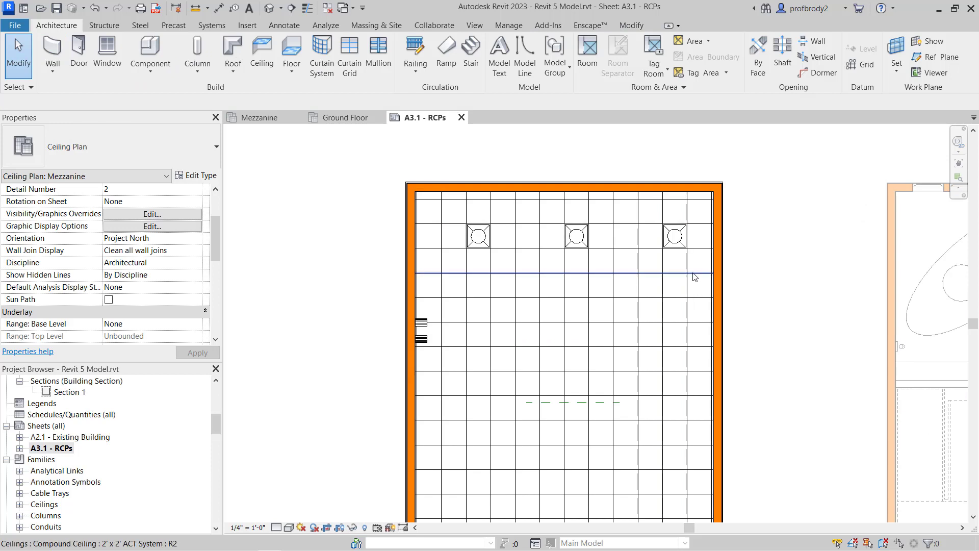
{"action": "left_click", "coordinate": [442, 258]}
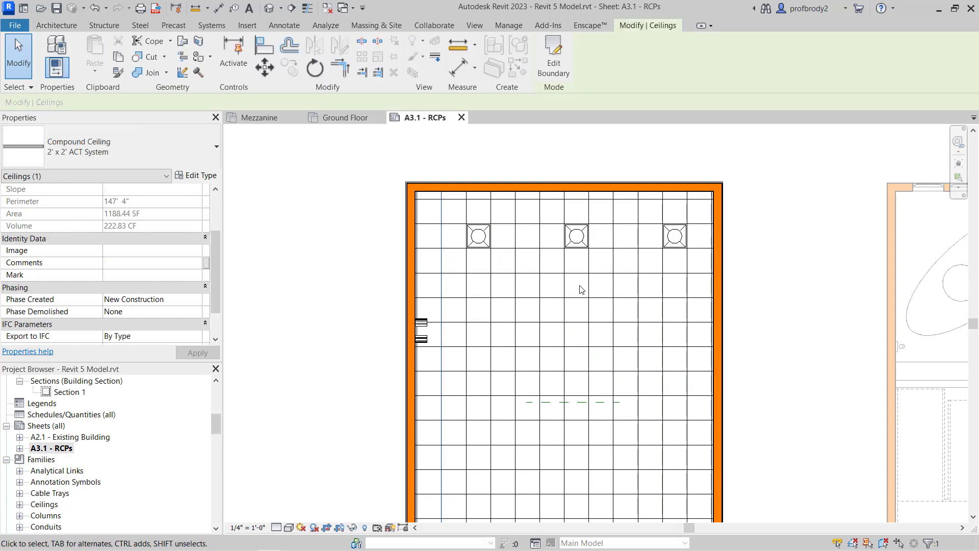
{"action": "key", "text": "Left"}
{"action": "key", "text": "Left"}
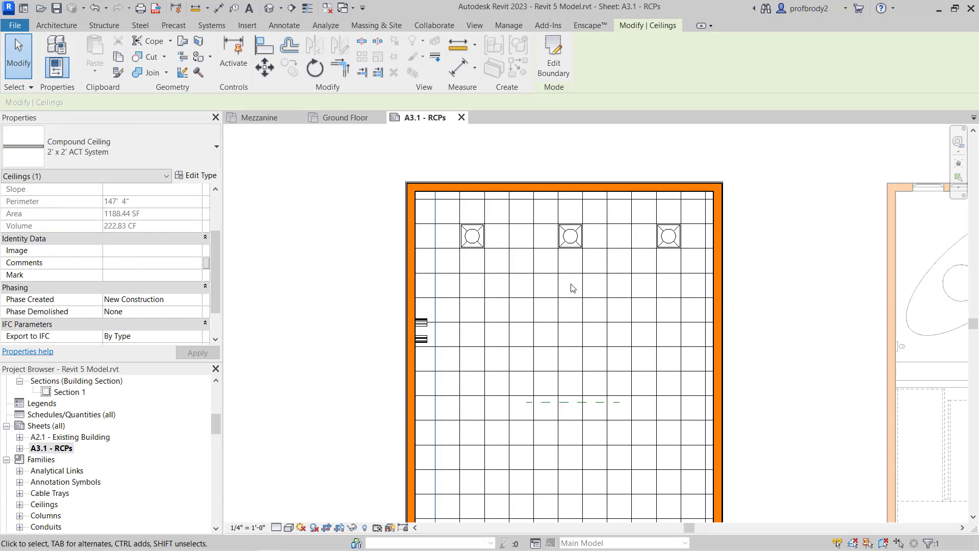
{"action": "scroll", "coordinate": [668, 236], "scroll_direction": "up", "scroll_amount": 2}
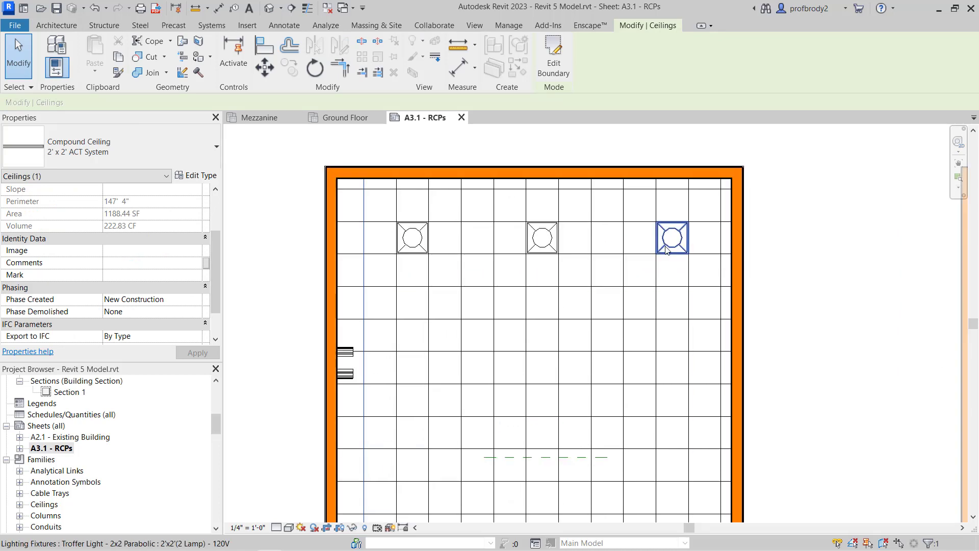
{"action": "key", "text": "Left"}
{"action": "scroll", "coordinate": [378, 240], "scroll_direction": "down", "scroll_amount": 3}
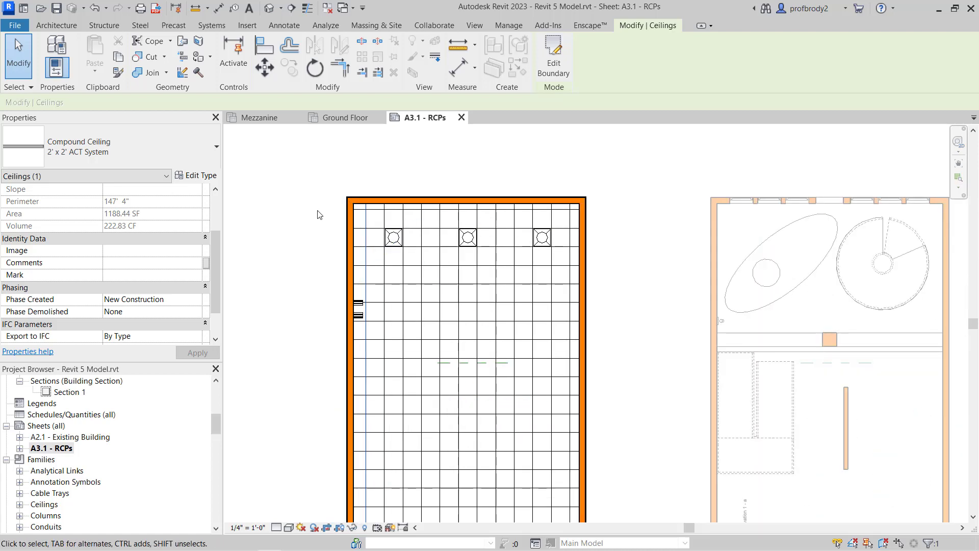
- Copy the row of three troffer lights five times down the Mezzanine ceiling at 8' 0" spacing
{"action": "left_click_drag", "start_coordinate": [317, 210], "coordinate": [572, 271]}
{"action": "scroll", "coordinate": [454, 235], "scroll_direction": "down", "scroll_amount": 3}
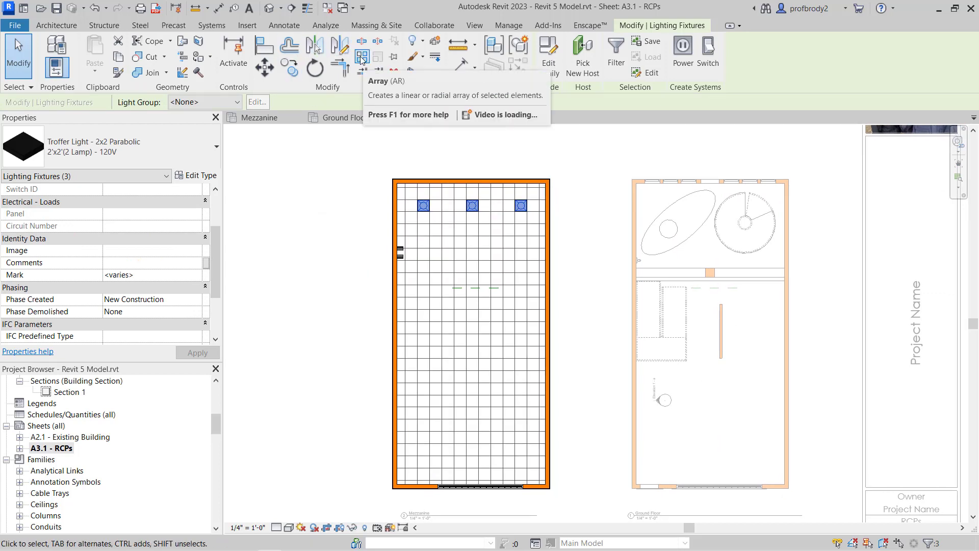
{"action": "left_click", "coordinate": [289, 67]}
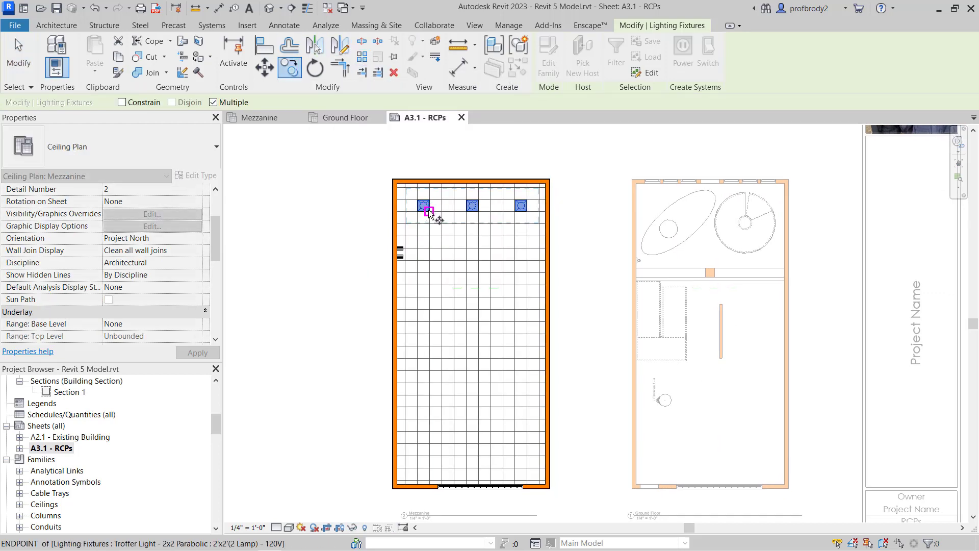
{"action": "left_click", "coordinate": [442, 211]}
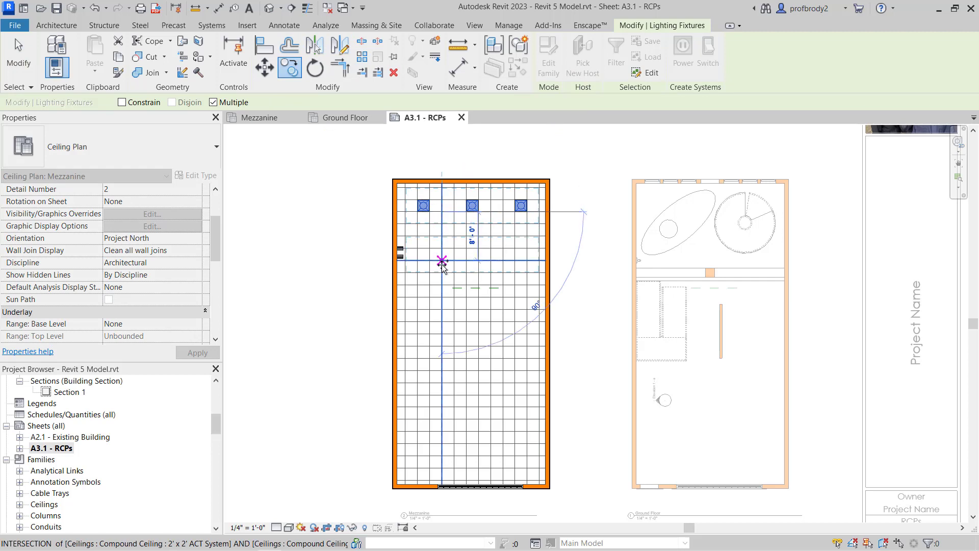
{"action": "left_click", "coordinate": [442, 260]}
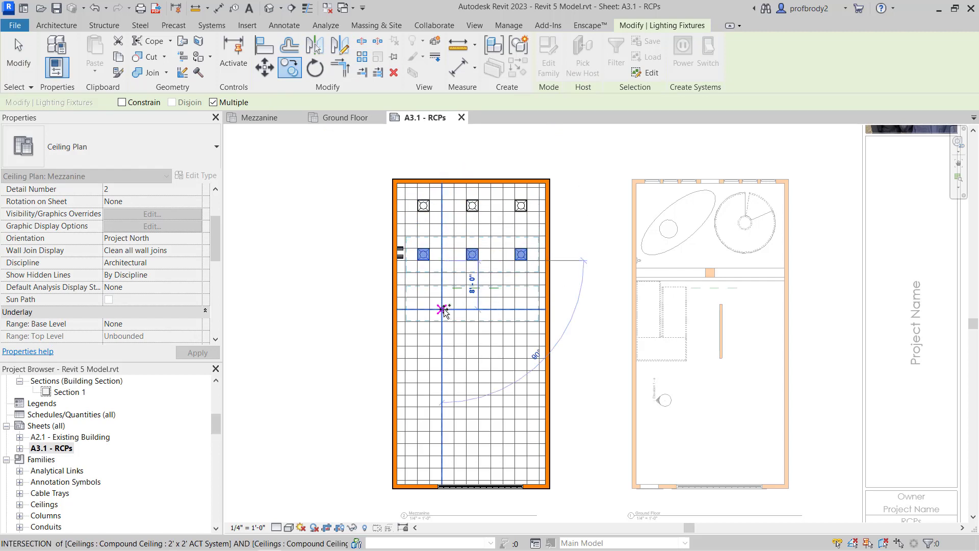
{"action": "left_click", "coordinate": [442, 309]}
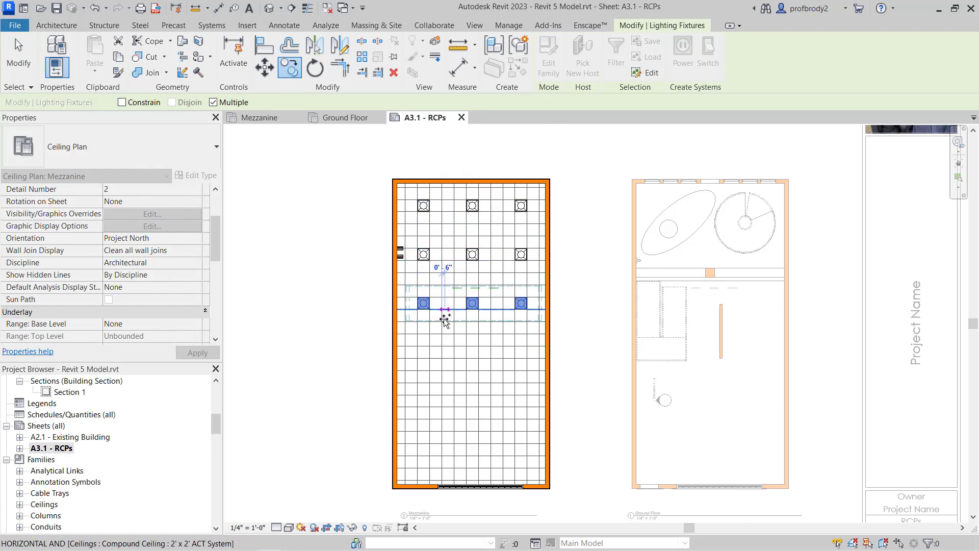
{"action": "left_click", "coordinate": [442, 358]}
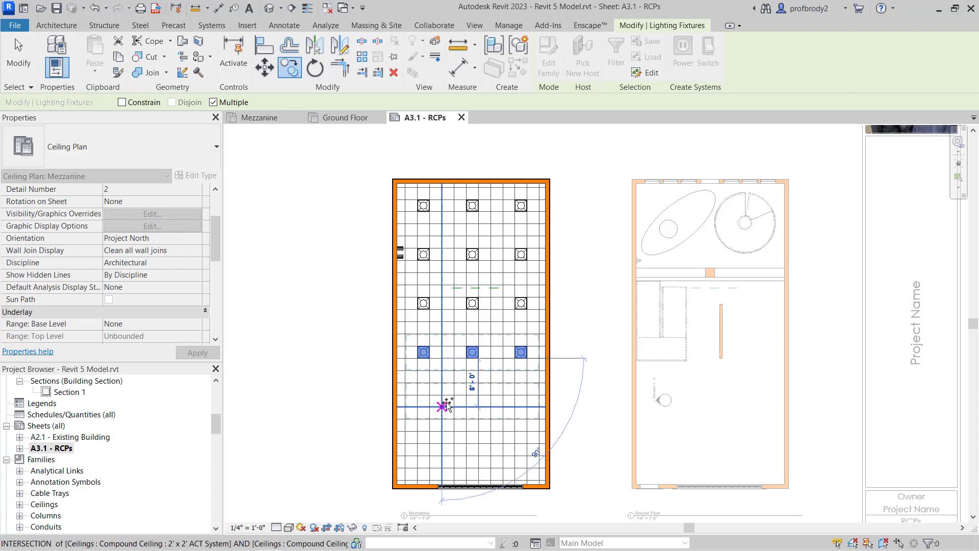
{"action": "left_click", "coordinate": [442, 407]}
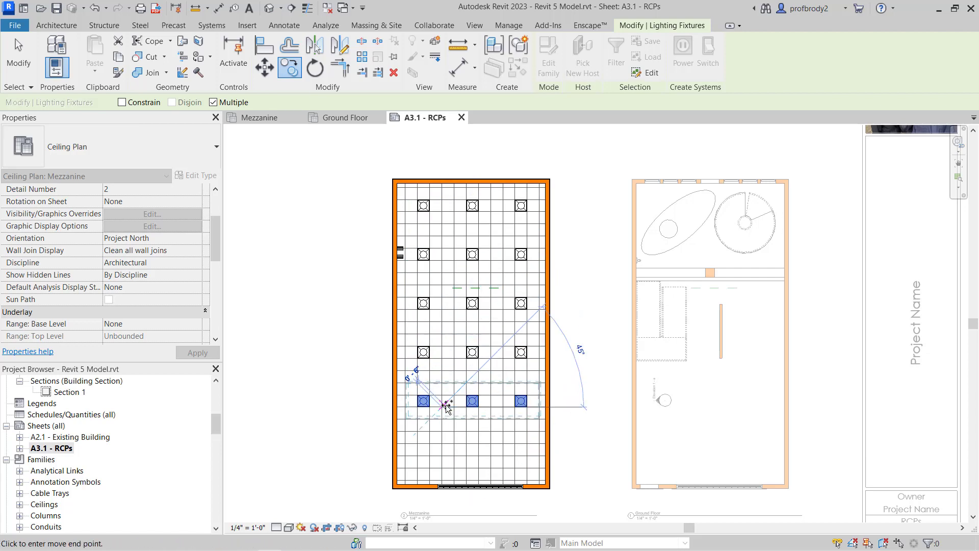
{"action": "left_click", "coordinate": [442, 456]}
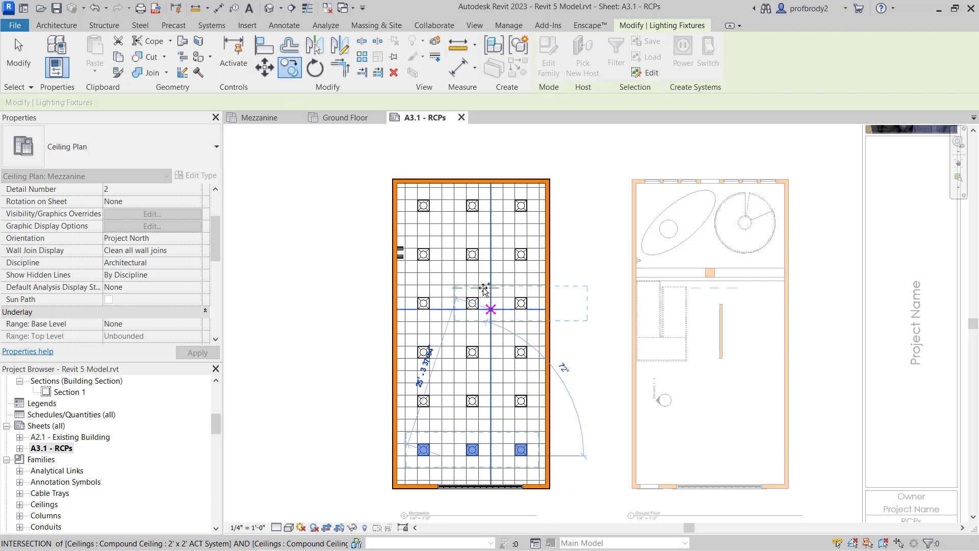
{"action": "left_click", "coordinate": [39, 61]}
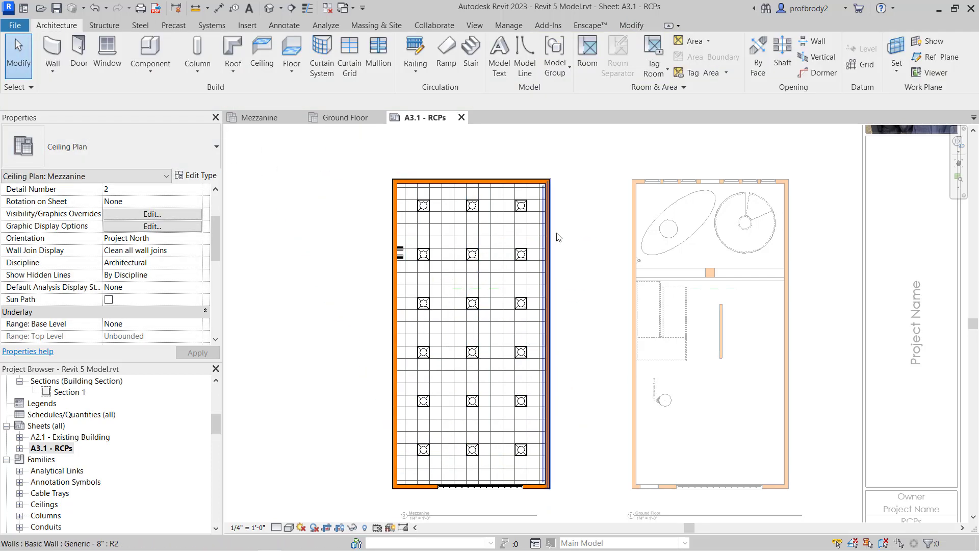
- Activate the Ground Floor viewport and place two 1x4 - 120V Pendant Lighting Fixtures on the oval's face, near its upper and lower ends
{"action": "double_click", "coordinate": [694, 240]}
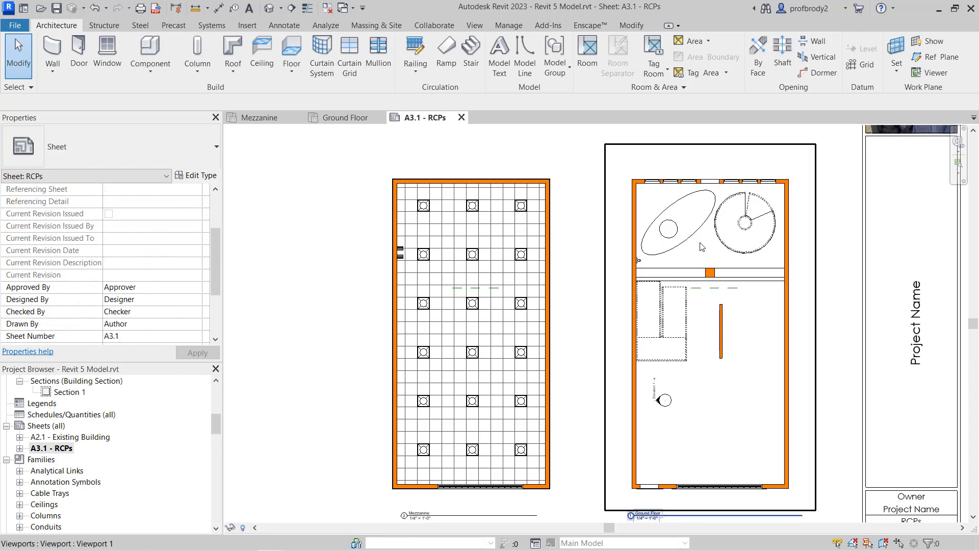
{"action": "double_click", "coordinate": [702, 247]}
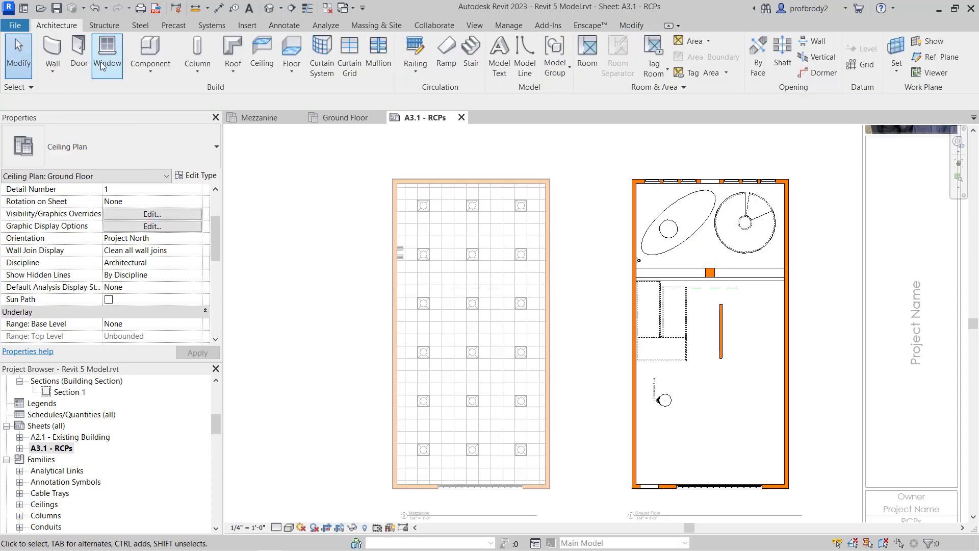
{"action": "left_click", "coordinate": [150, 53]}
{"action": "left_click", "coordinate": [214, 147]}
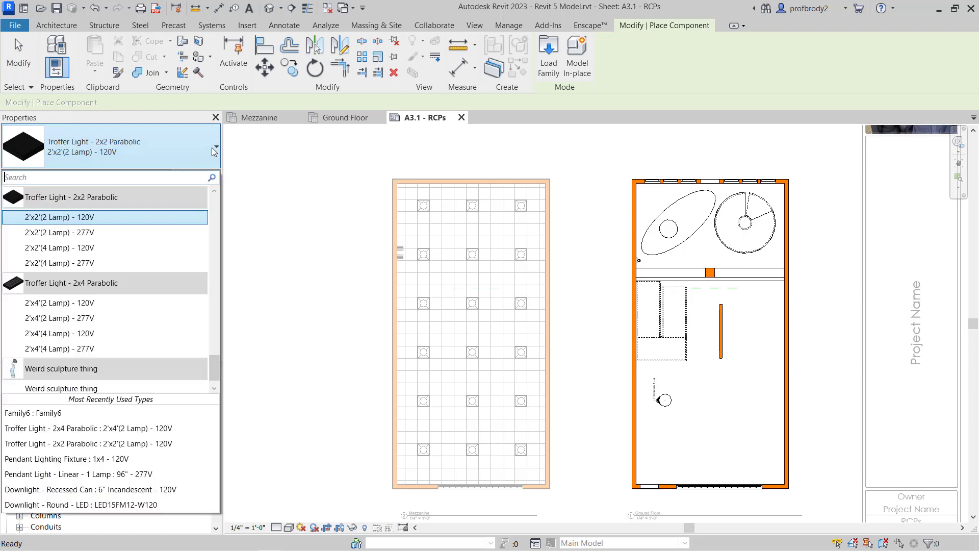
{"action": "scroll", "coordinate": [213, 374], "scroll_direction": "up", "scroll_amount": 1}
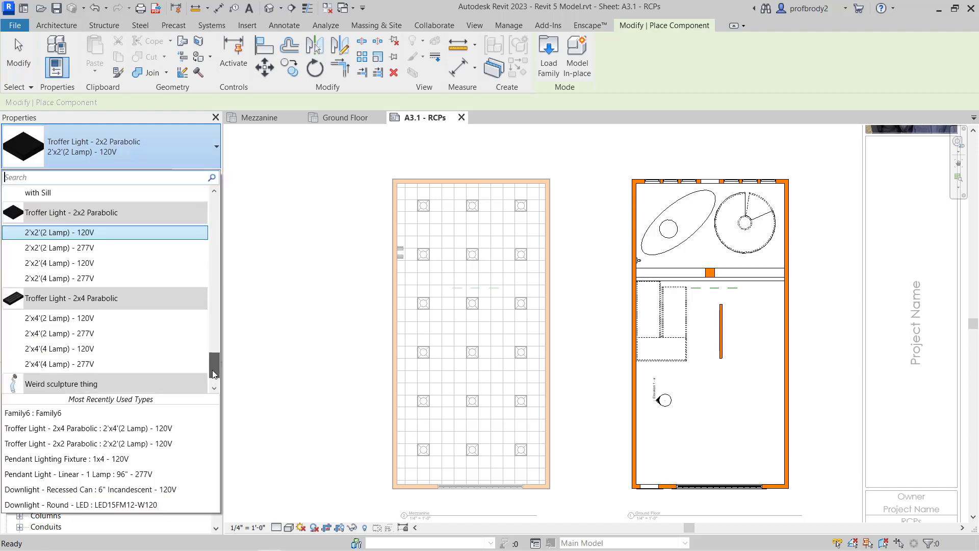
{"action": "left_click_drag", "start_coordinate": [212, 374], "coordinate": [240, 282]}
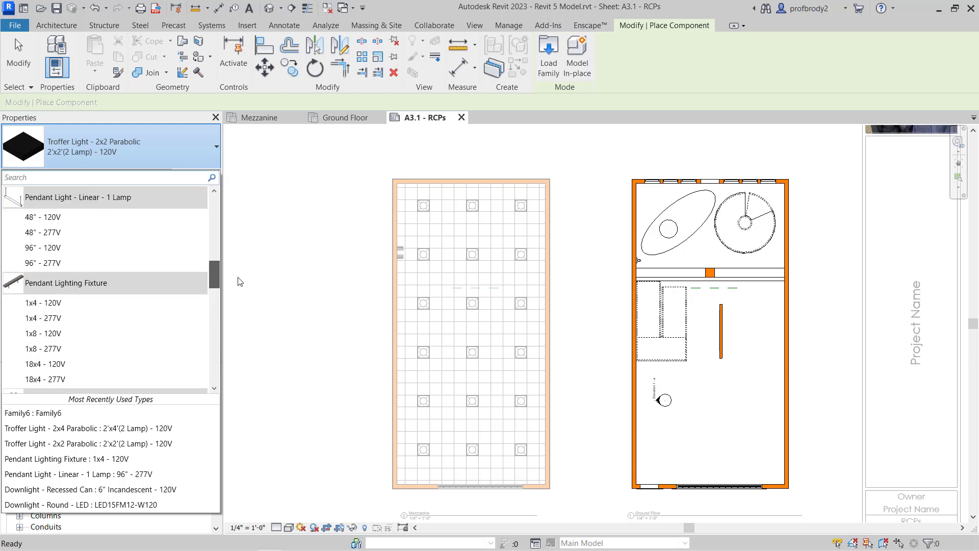
{"action": "left_click", "coordinate": [63, 303]}
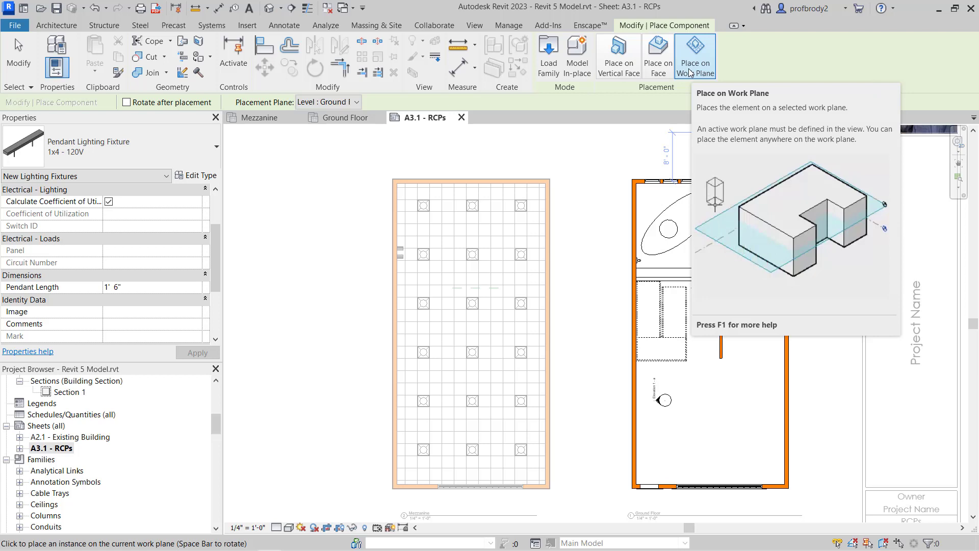
{"action": "left_click", "coordinate": [658, 69]}
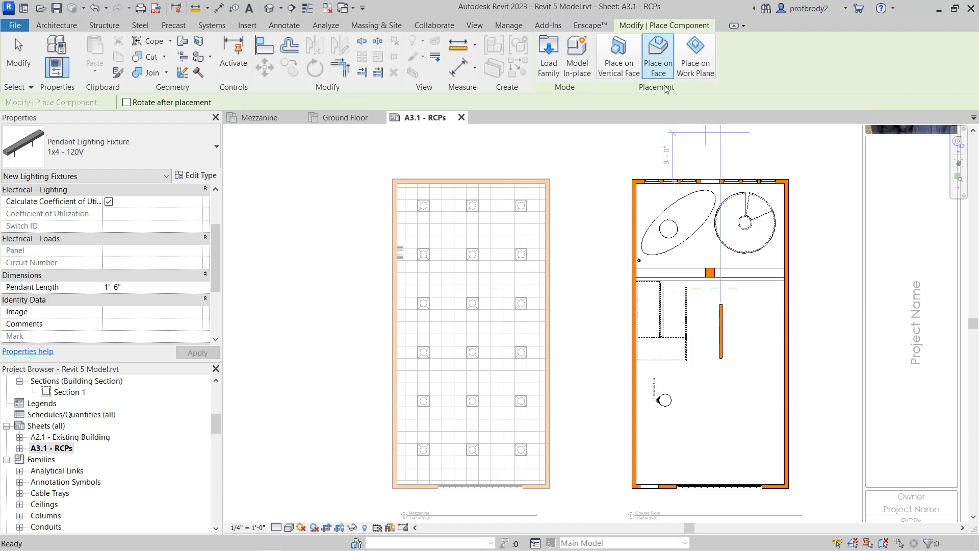
{"action": "scroll", "coordinate": [675, 220], "scroll_direction": "up", "scroll_amount": 3}
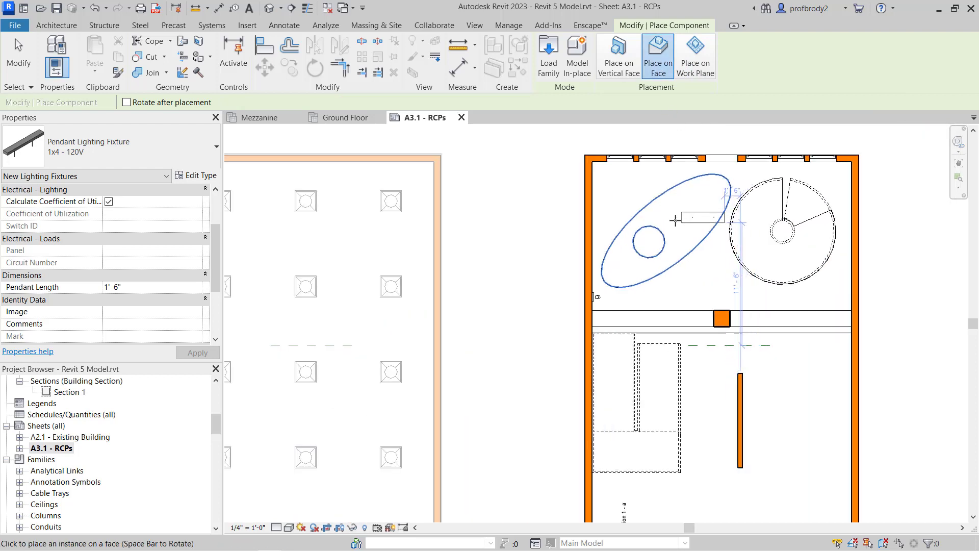
{"action": "scroll", "coordinate": [675, 221], "scroll_direction": "up", "scroll_amount": 2}
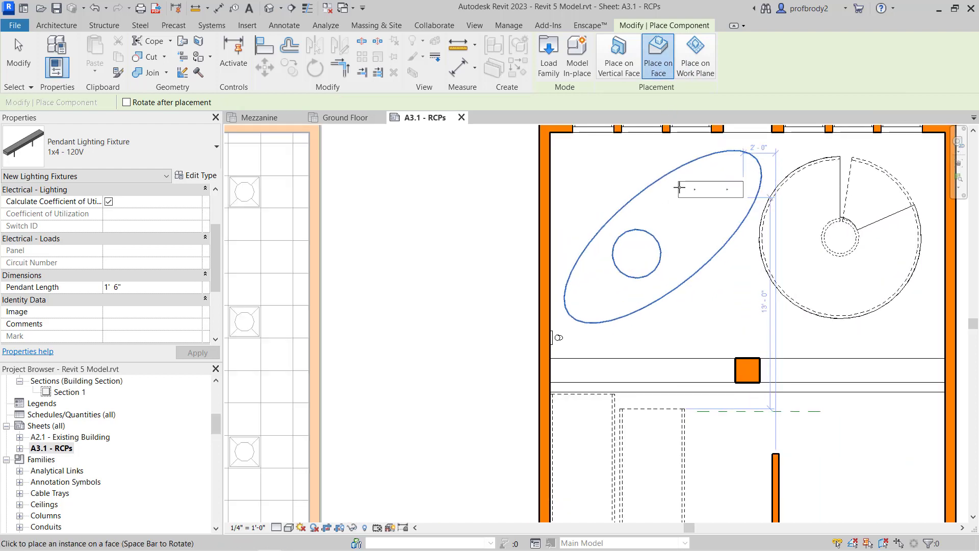
{"action": "left_click", "coordinate": [679, 188]}
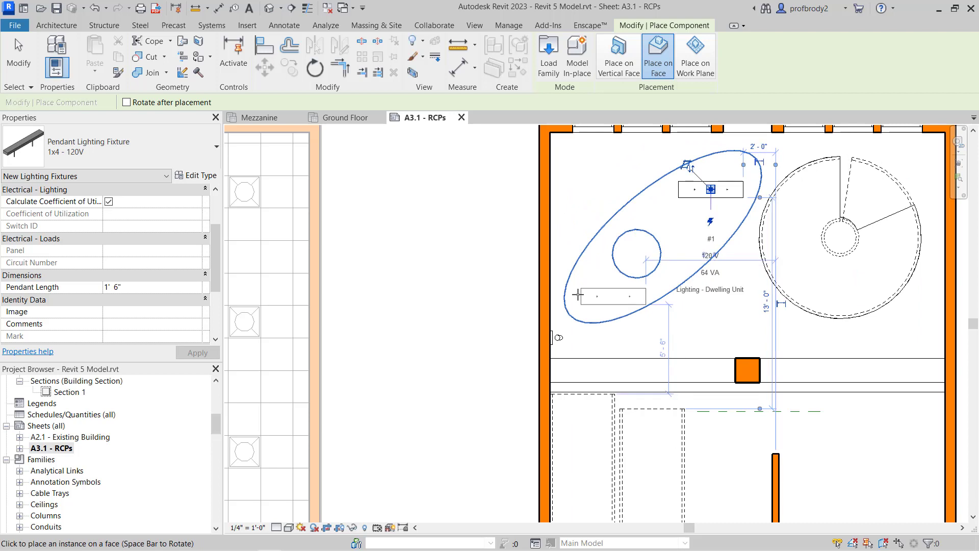
{"action": "left_click", "coordinate": [578, 294]}
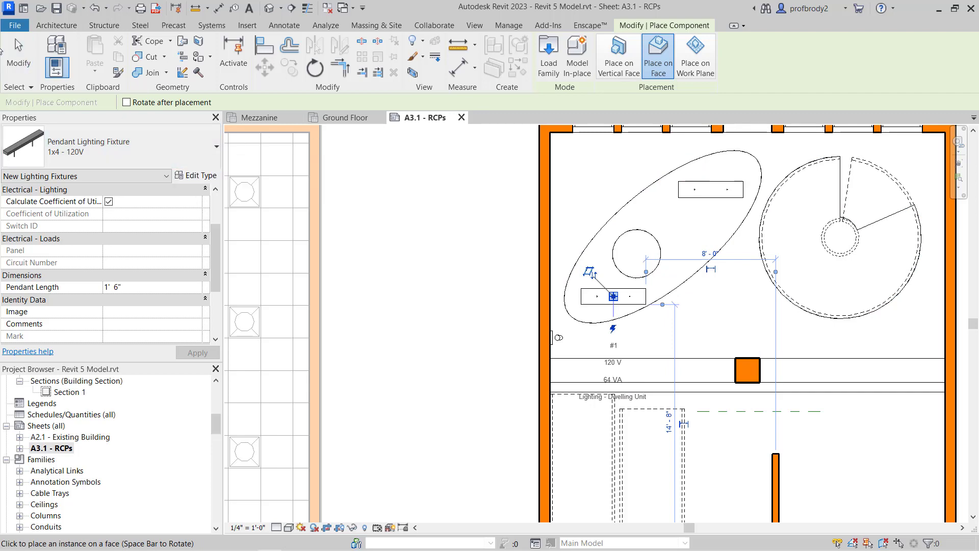
{"action": "left_click", "coordinate": [18, 51]}
- Place two 6" Incandescent - 277V recessed can downlights on opposite sides of the oval ceiling's circular opening and deactivate the viewport
{"action": "left_click", "coordinate": [181, 143]}
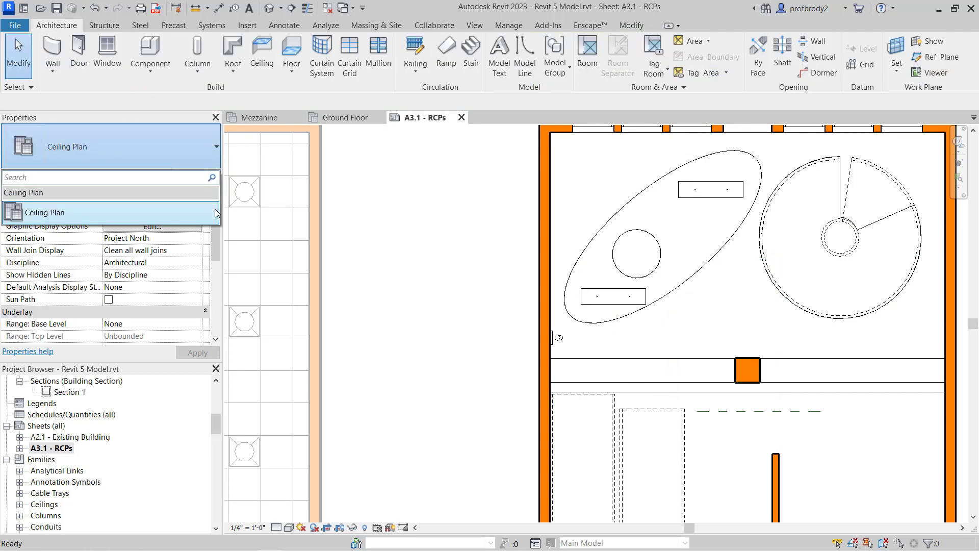
{"action": "left_click", "coordinate": [442, 188]}
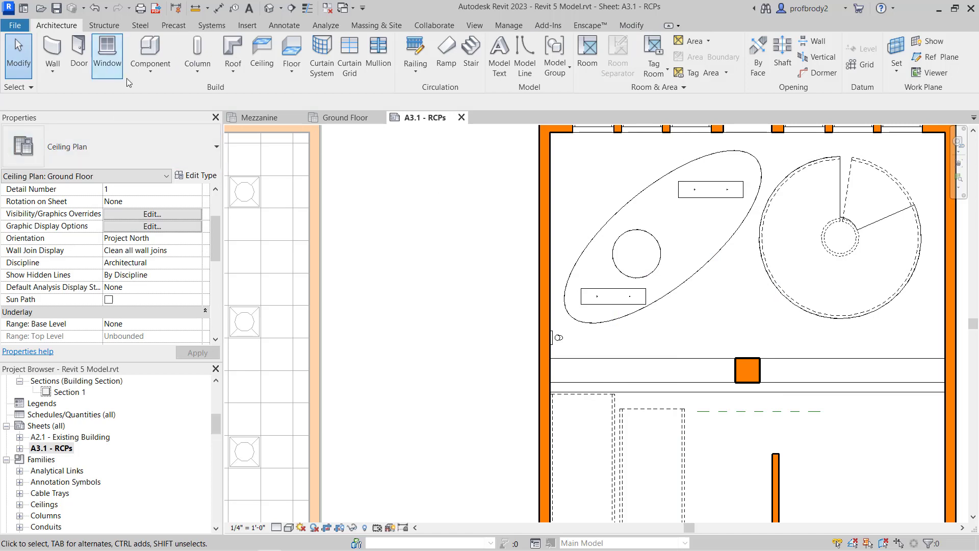
{"action": "left_click", "coordinate": [149, 51]}
{"action": "left_click", "coordinate": [197, 149]}
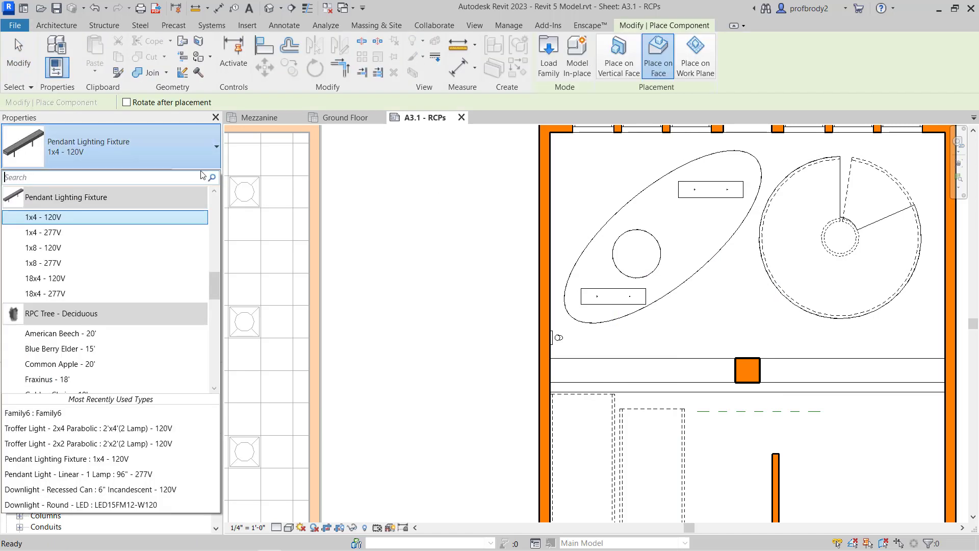
{"action": "left_click_drag", "start_coordinate": [217, 286], "coordinate": [216, 257]}
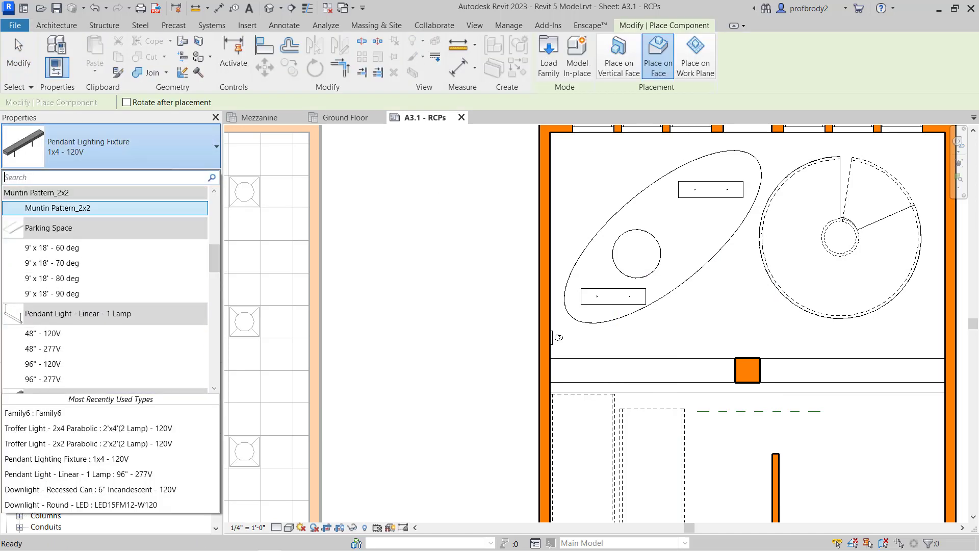
{"action": "left_click", "coordinate": [15, 39]}
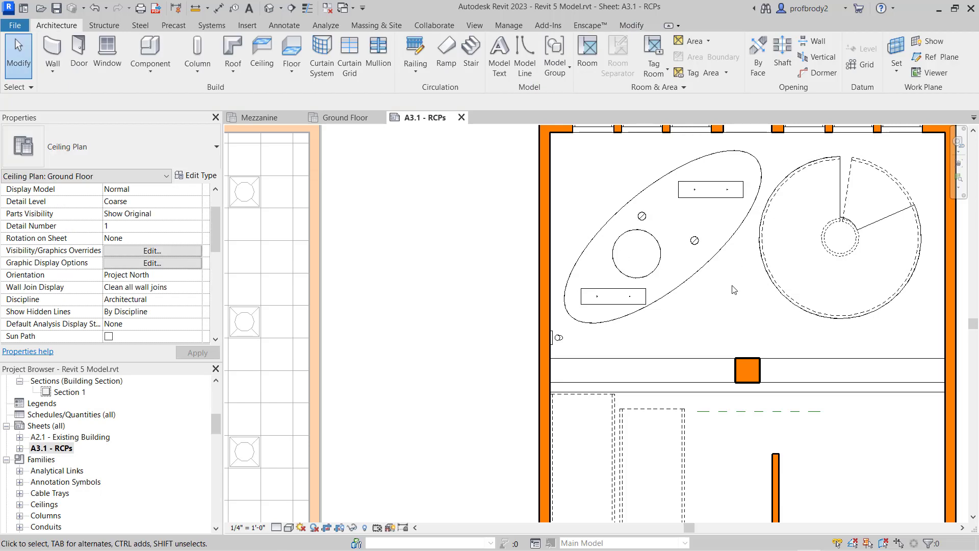
{"action": "scroll", "coordinate": [733, 290], "scroll_direction": "down", "scroll_amount": 4}
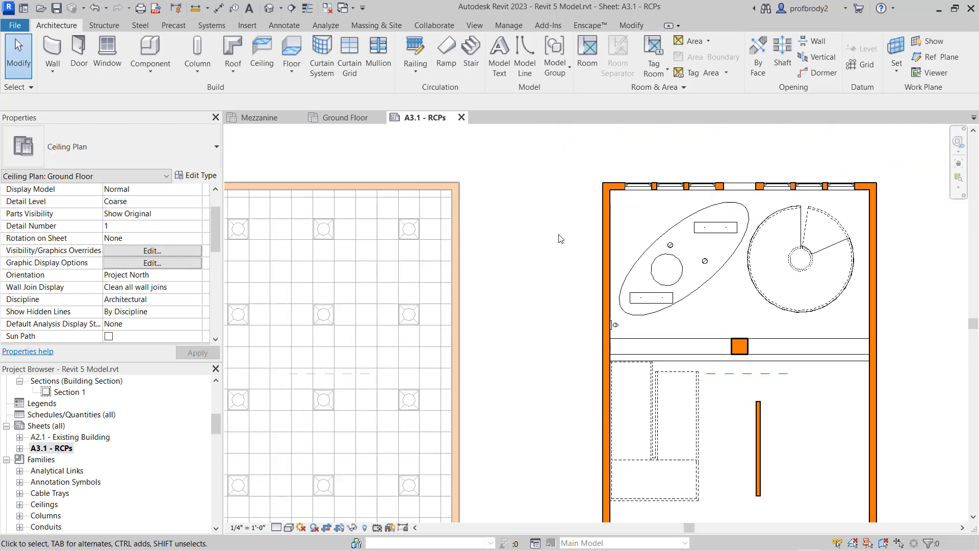
{"action": "scroll", "coordinate": [560, 238], "scroll_direction": "down", "scroll_amount": 2}
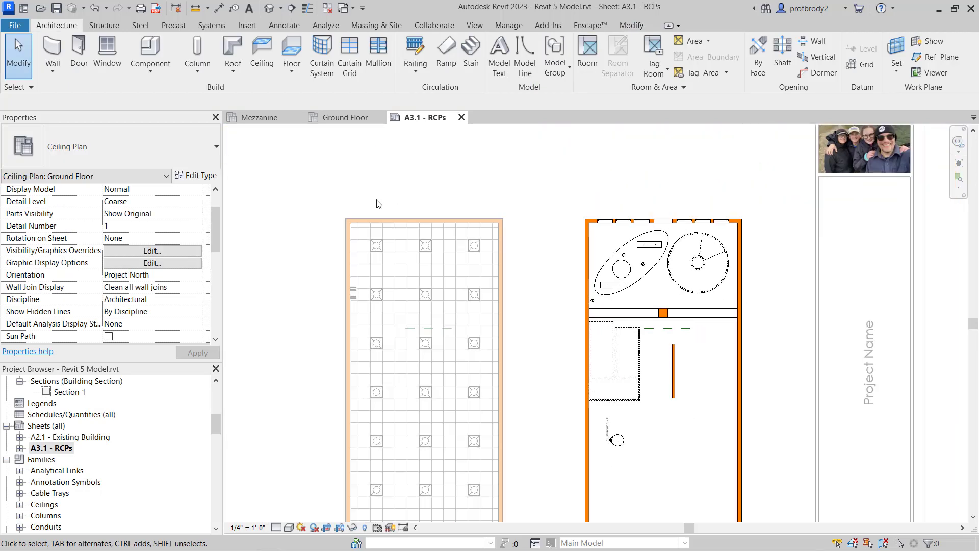
{"action": "double_click", "coordinate": [343, 173]}
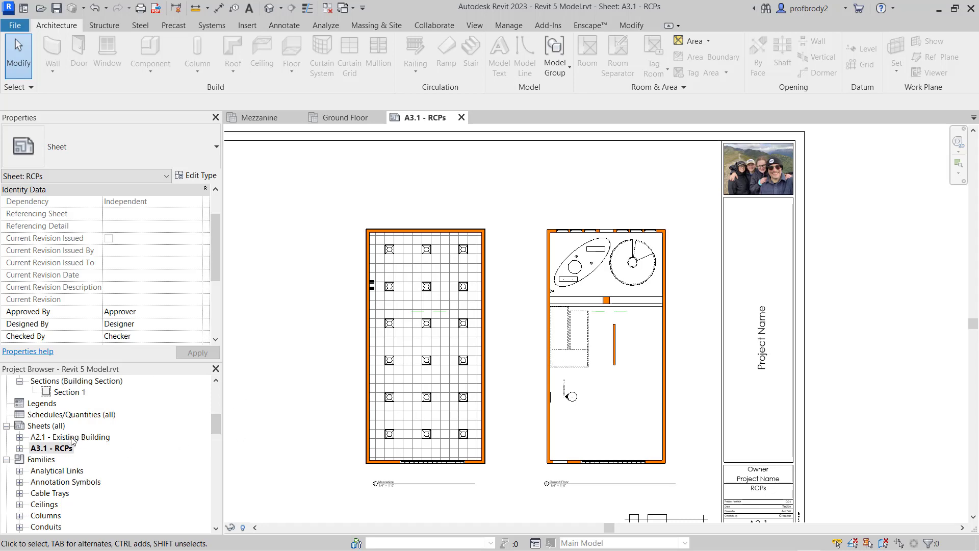
- Duplicate the Ground Floor ceiling plan with detailing and rename the copy RCP legend
{"action": "left_click_drag", "start_coordinate": [217, 424], "coordinate": [215, 399]}
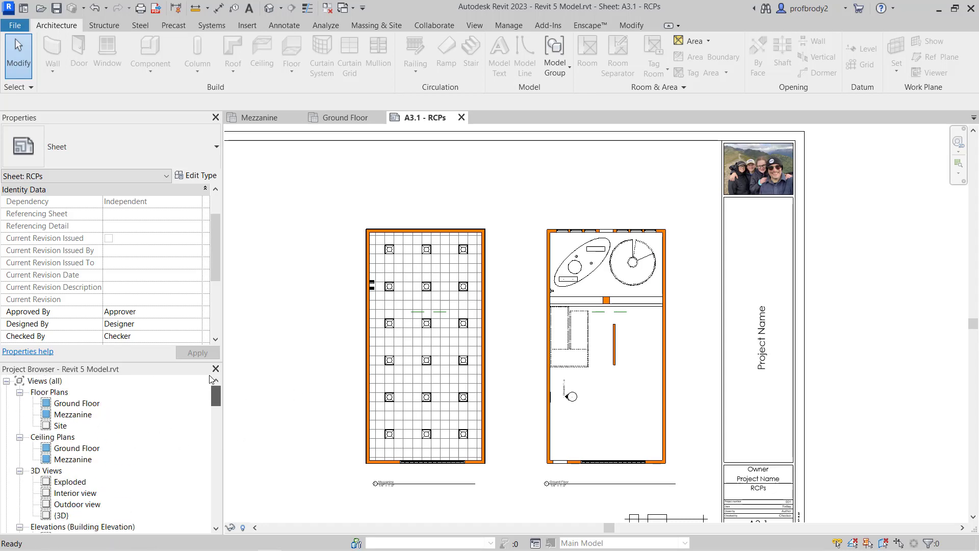
{"action": "left_click", "coordinate": [66, 450]}
{"action": "right_click", "coordinate": [66, 451]}
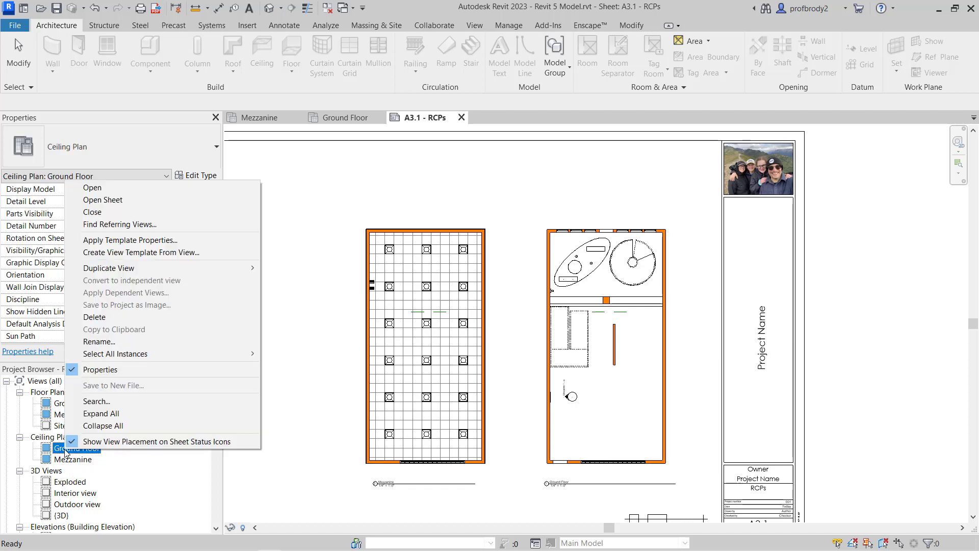
{"action": "mouse_move", "coordinate": [118, 269]}
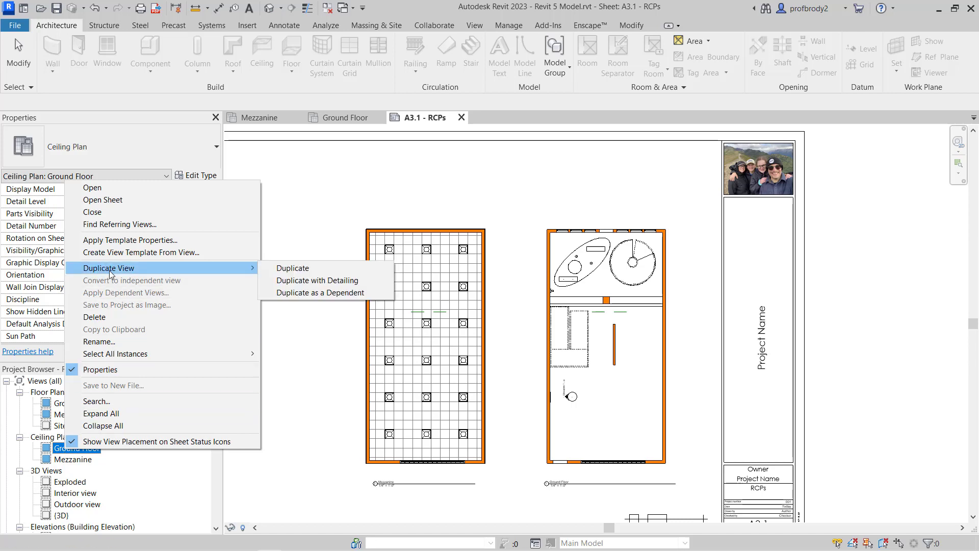
{"action": "left_click", "coordinate": [310, 281]}
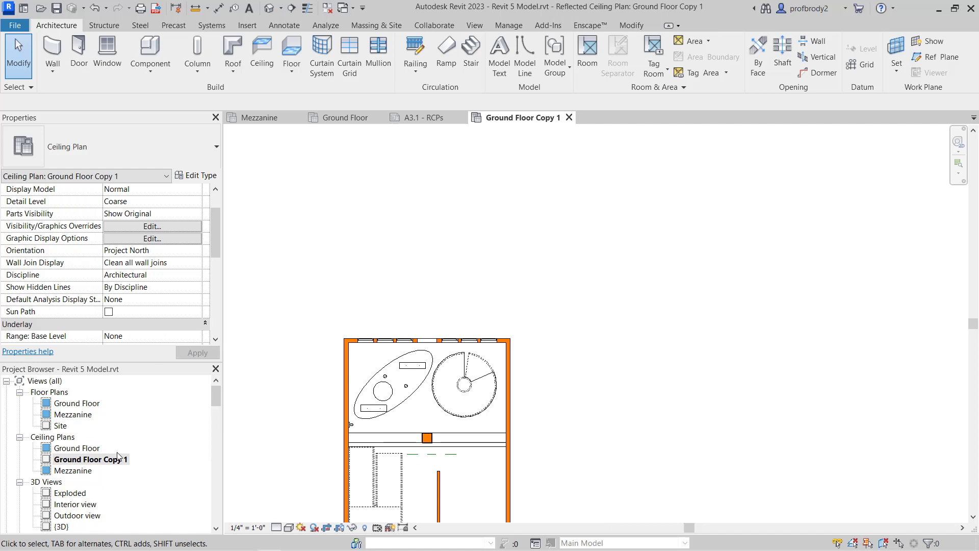
{"action": "left_click", "coordinate": [96, 461]}
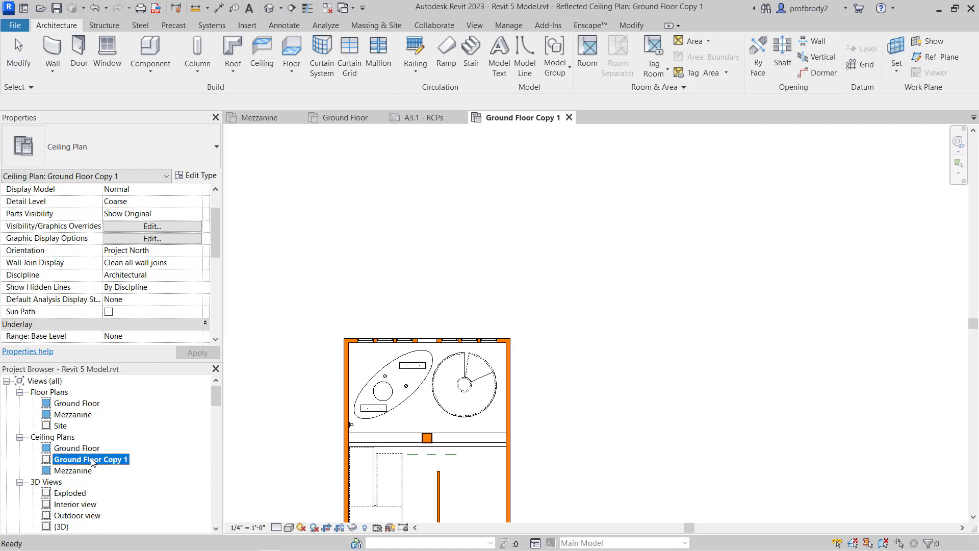
{"action": "key", "text": "F2"}
{"action": "type", "text": "RCP"}
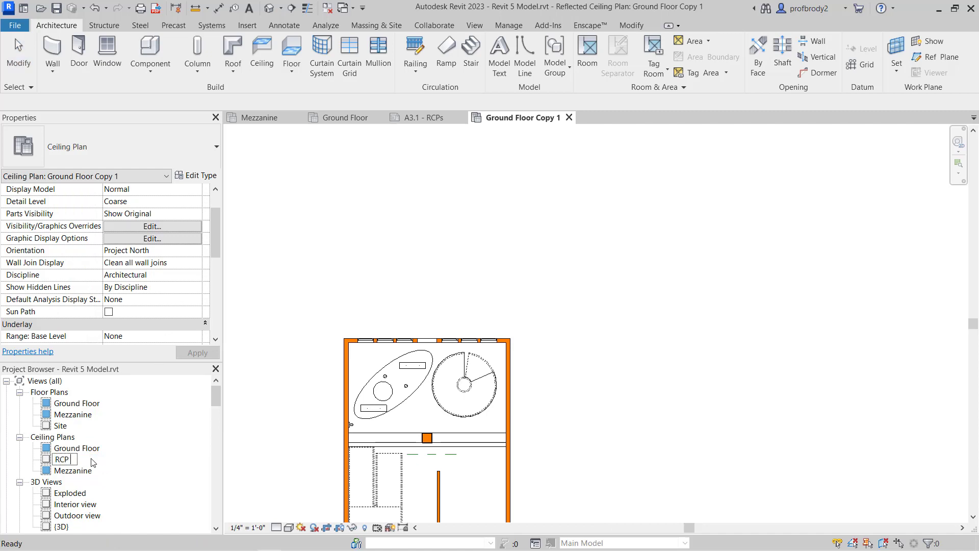
{"action": "type", "text": " legend"}
{"action": "key", "text": "Return"}
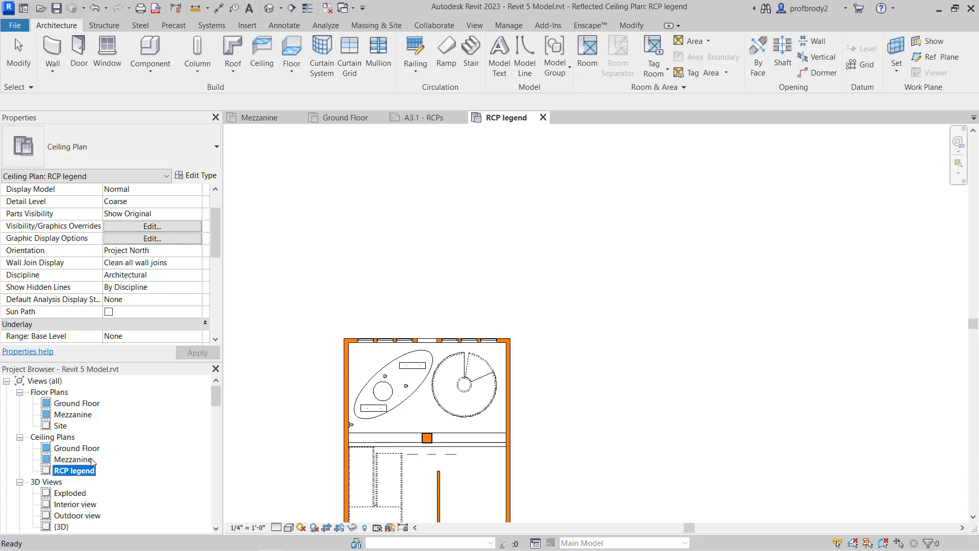
- Turn off view cropping in the RCP legend ceiling plan and show its crop region boundary
{"action": "scroll", "coordinate": [390, 433], "scroll_direction": "down", "scroll_amount": 1}
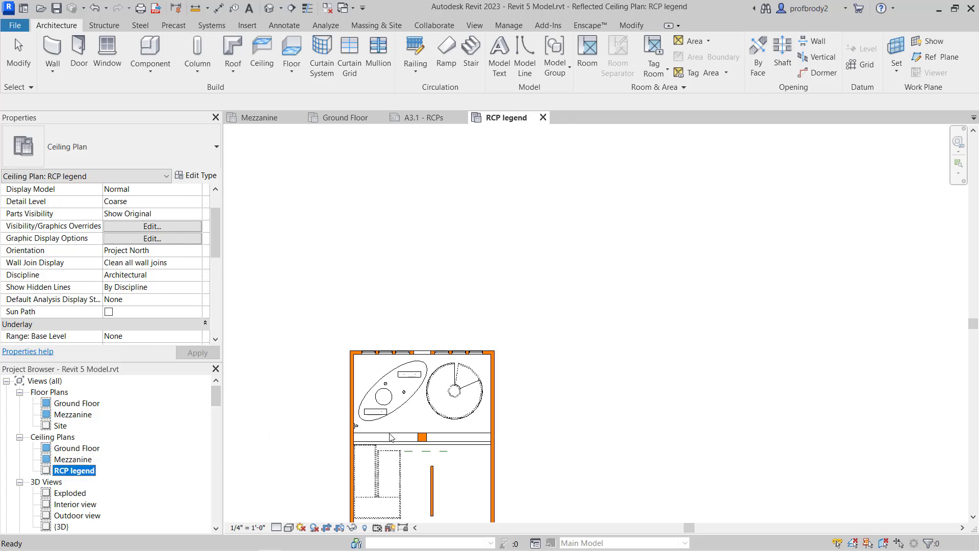
{"action": "left_click", "coordinate": [327, 528]}
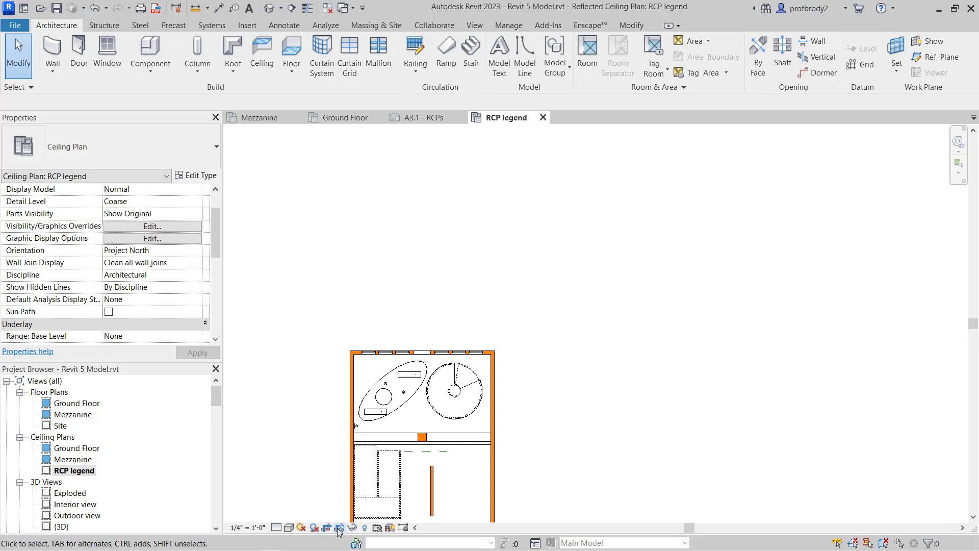
{"action": "left_click", "coordinate": [327, 528]}
{"action": "left_click", "coordinate": [340, 528]}
{"action": "scroll", "coordinate": [398, 433], "scroll_direction": "down", "scroll_amount": 2}
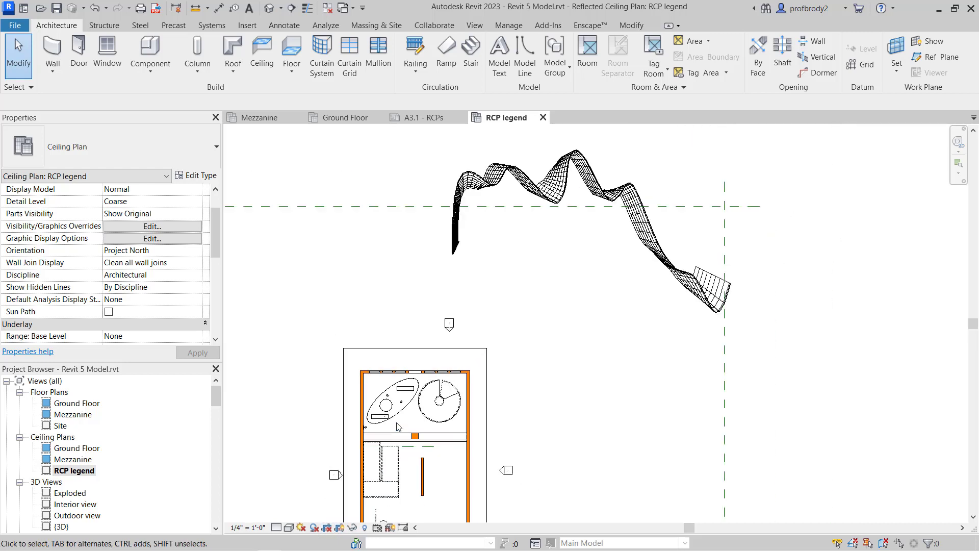
- Widen the crop region to the right of the building to make empty space beside the plan
{"action": "middle_click_drag", "start_coordinate": [383, 513], "coordinate": [401, 408]}
{"action": "scroll", "coordinate": [469, 313], "scroll_direction": "down", "scroll_amount": 2}
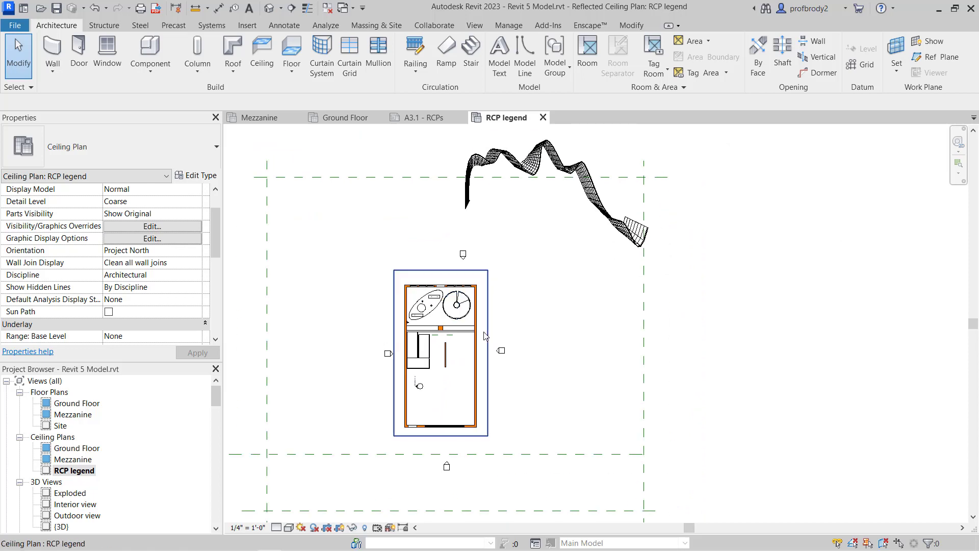
{"action": "left_click", "coordinate": [488, 339]}
{"action": "left_click_drag", "start_coordinate": [518, 350], "coordinate": [597, 352]}
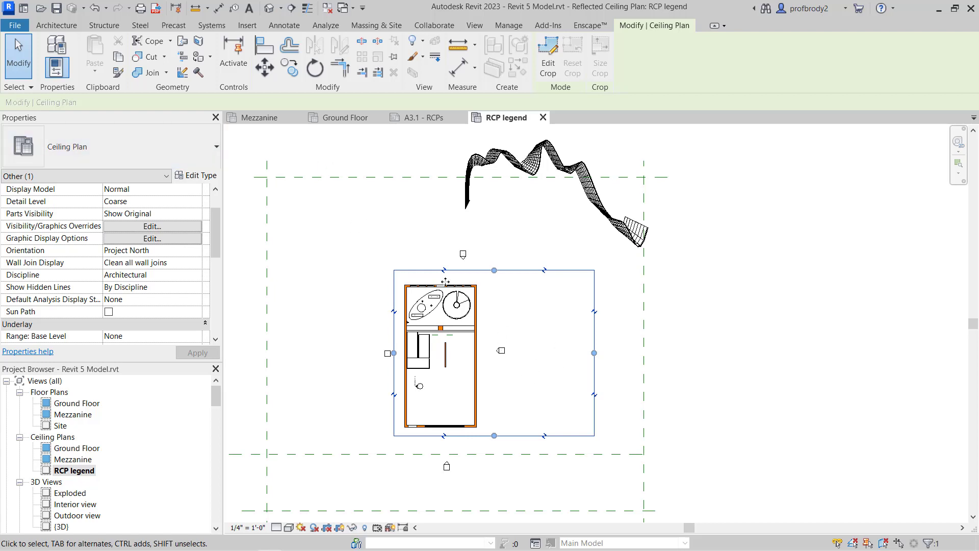
- Create a Generic basic ceiling from a 20' by 24' rectangular boundary in the empty crop area beside the building
{"action": "left_click", "coordinate": [56, 25]}
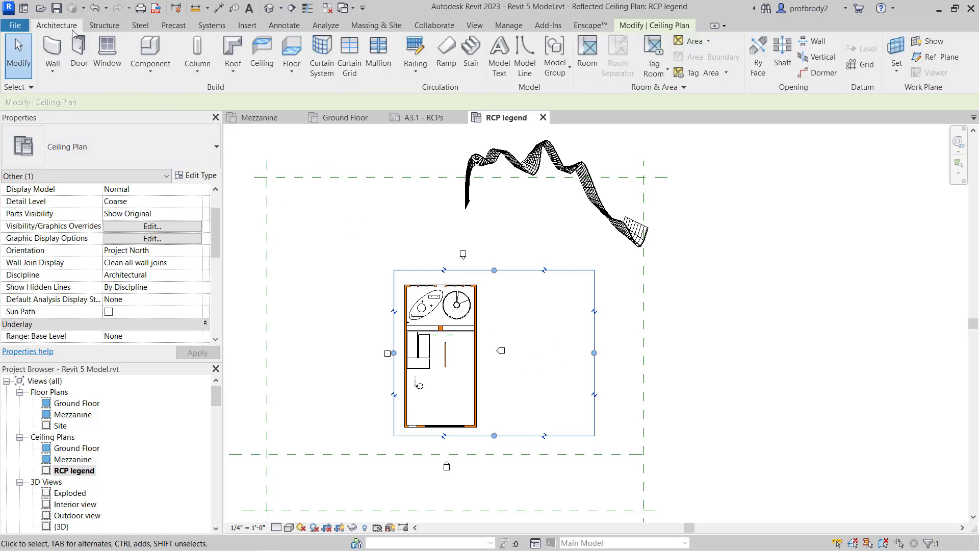
{"action": "left_click", "coordinate": [265, 62]}
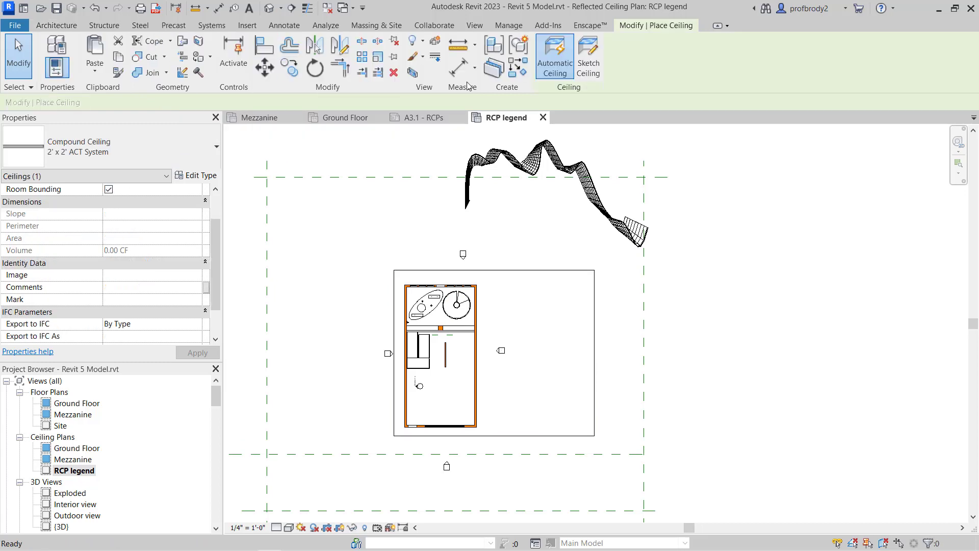
{"action": "left_click", "coordinate": [588, 54]}
{"action": "left_click", "coordinate": [180, 144]}
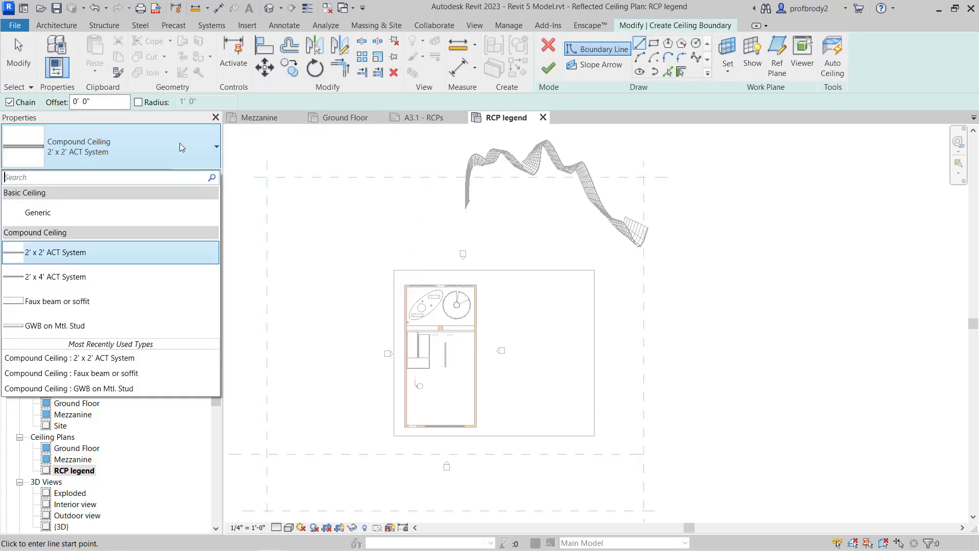
{"action": "left_click", "coordinate": [133, 223]}
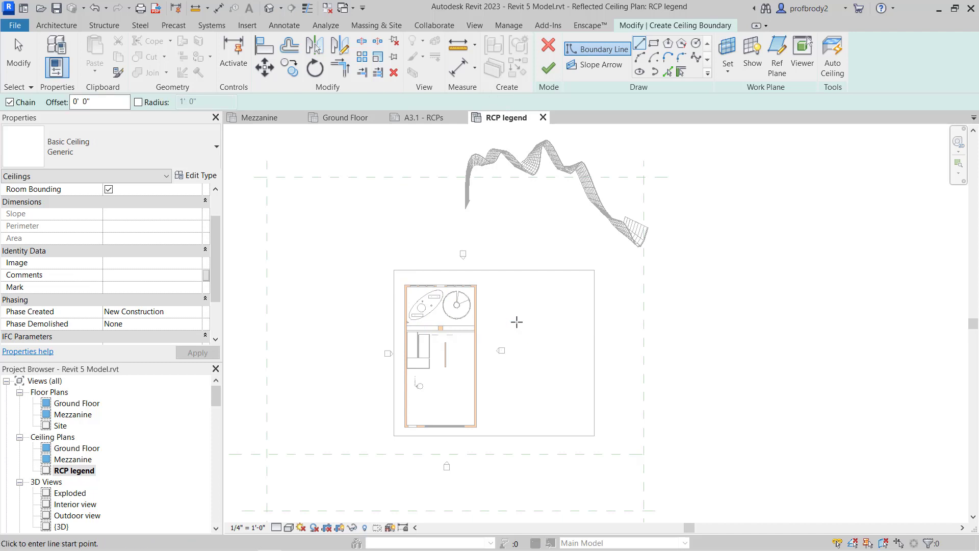
{"action": "left_click", "coordinate": [515, 316]}
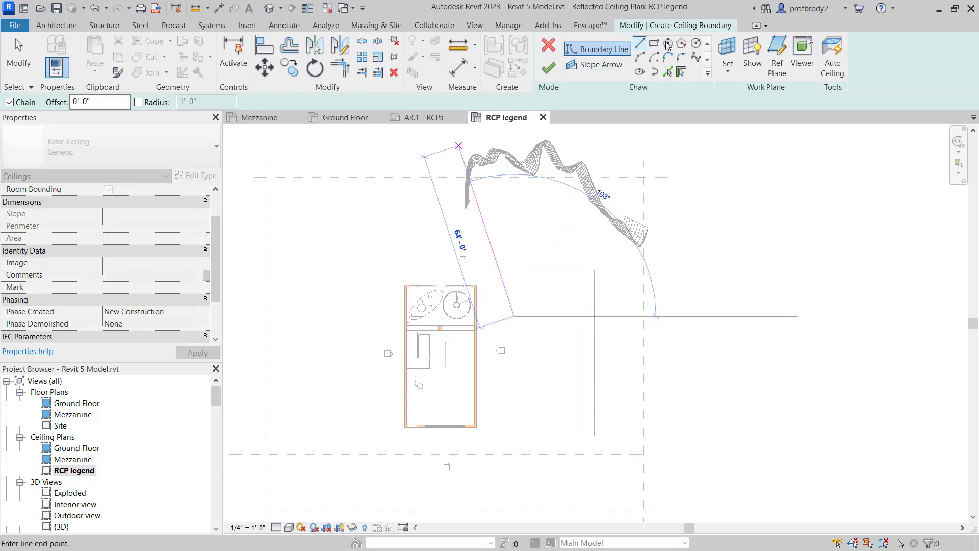
{"action": "left_click", "coordinate": [654, 43]}
{"action": "left_click", "coordinate": [507, 310]}
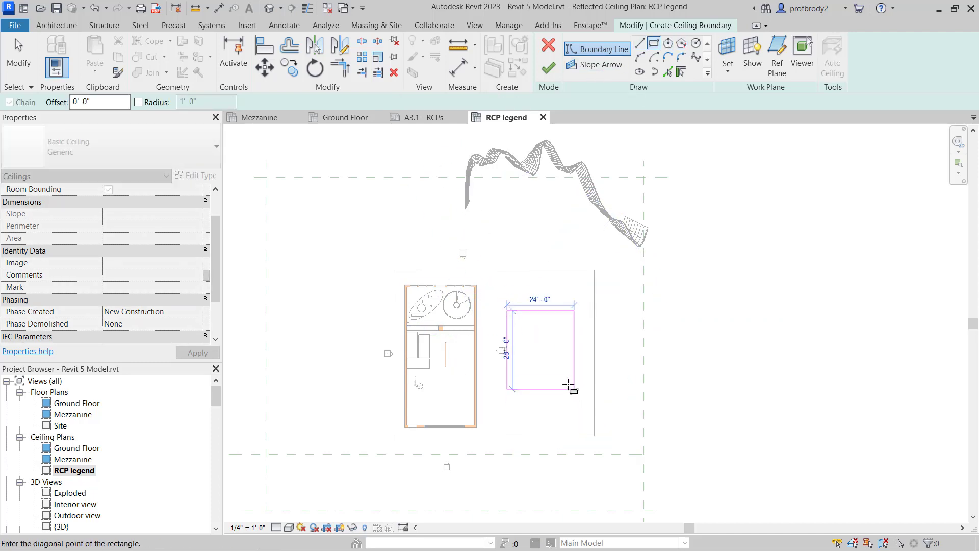
{"action": "left_click", "coordinate": [562, 378]}
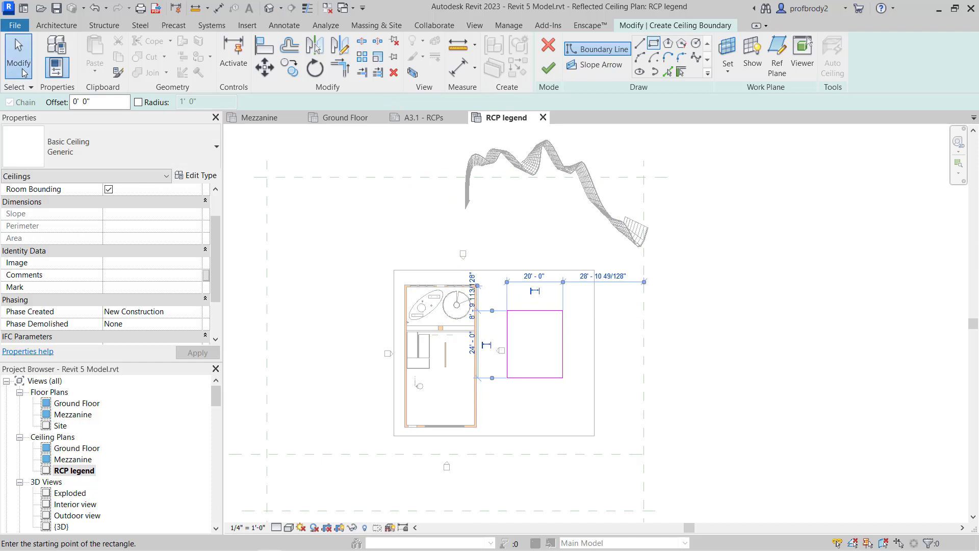
{"action": "left_click", "coordinate": [18, 56]}
{"action": "scroll", "coordinate": [457, 329], "scroll_direction": "up", "scroll_amount": 2}
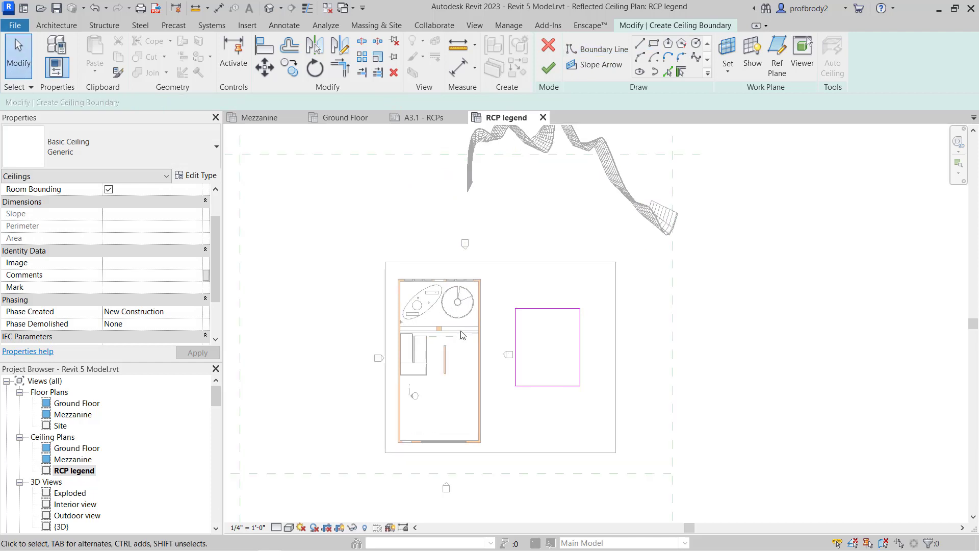
{"action": "left_click", "coordinate": [548, 65]}
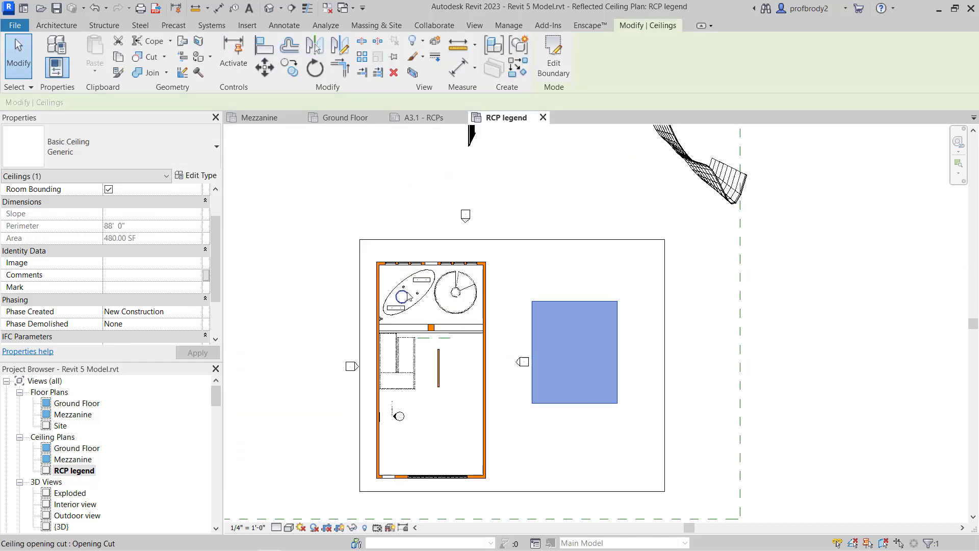
- Create a similar 6" Incandescent - 277V recessed can downlight on the new rectangular ceiling, near its upper-left corner
{"action": "left_click", "coordinate": [396, 411]}
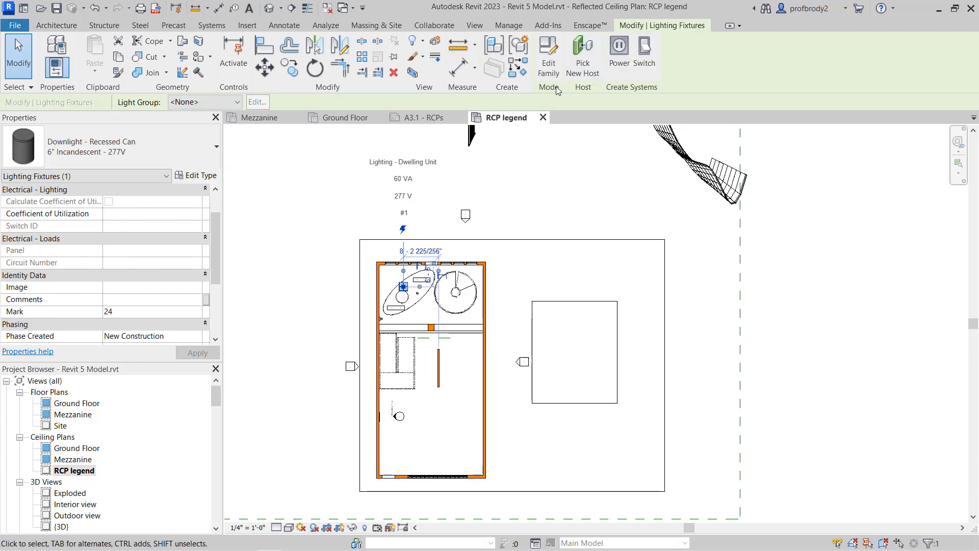
{"action": "key", "text": "c"}
{"action": "key", "text": "s"}
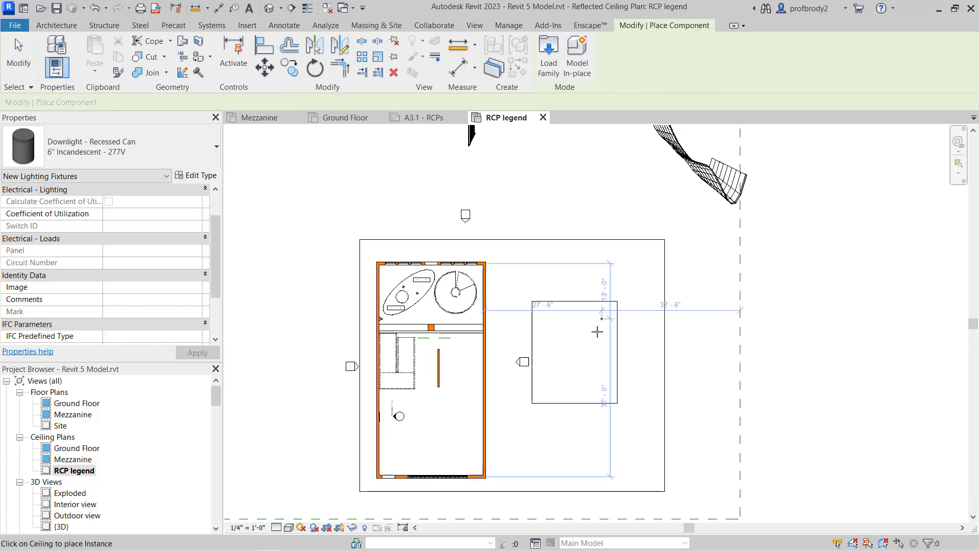
{"action": "left_click", "coordinate": [559, 337]}
{"action": "key", "text": "Escape"}
{"action": "key", "text": "Escape"}
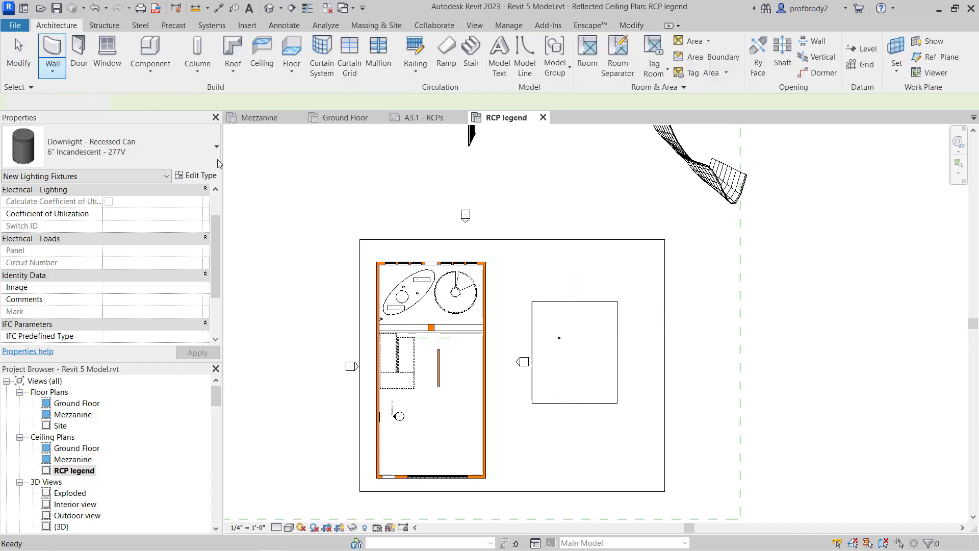
- Create a similar 1x4 - 120V Pendant Lighting Fixture on the rectangular ceiling, just below the downlight
{"action": "left_click", "coordinate": [427, 280]}
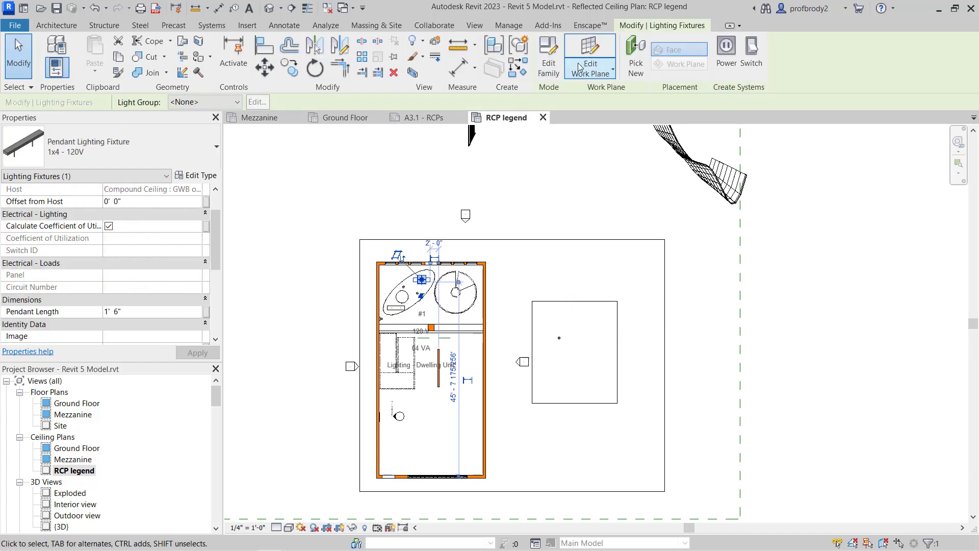
{"action": "left_click", "coordinate": [517, 68]}
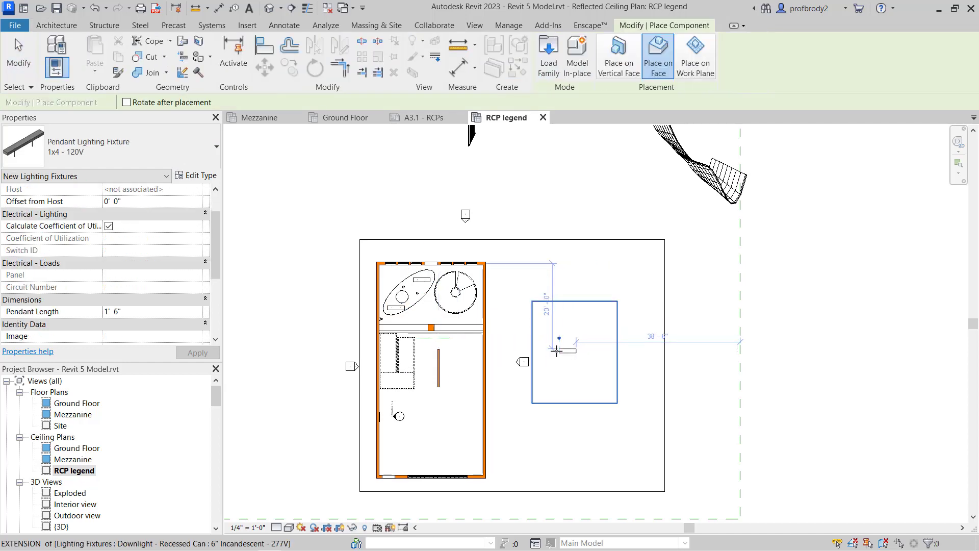
{"action": "left_click", "coordinate": [557, 351]}
{"action": "scroll", "coordinate": [541, 390], "scroll_direction": "up", "scroll_amount": 2}
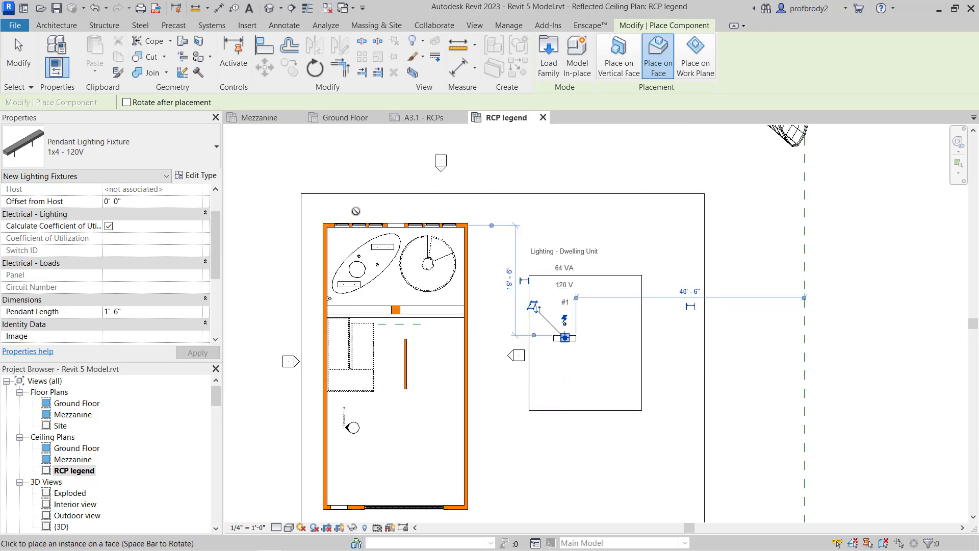
{"action": "left_click", "coordinate": [18, 56]}
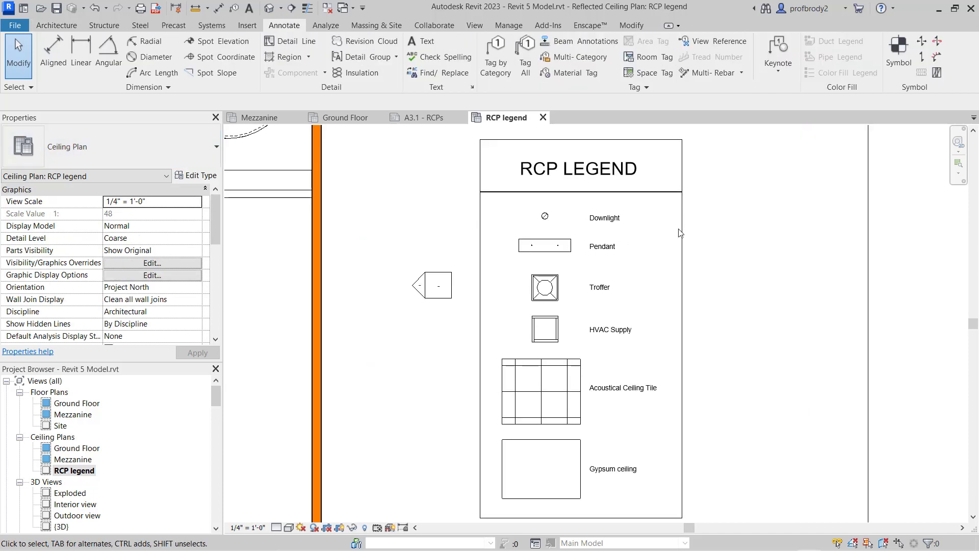
{"action": "left_click", "coordinate": [482, 158]}
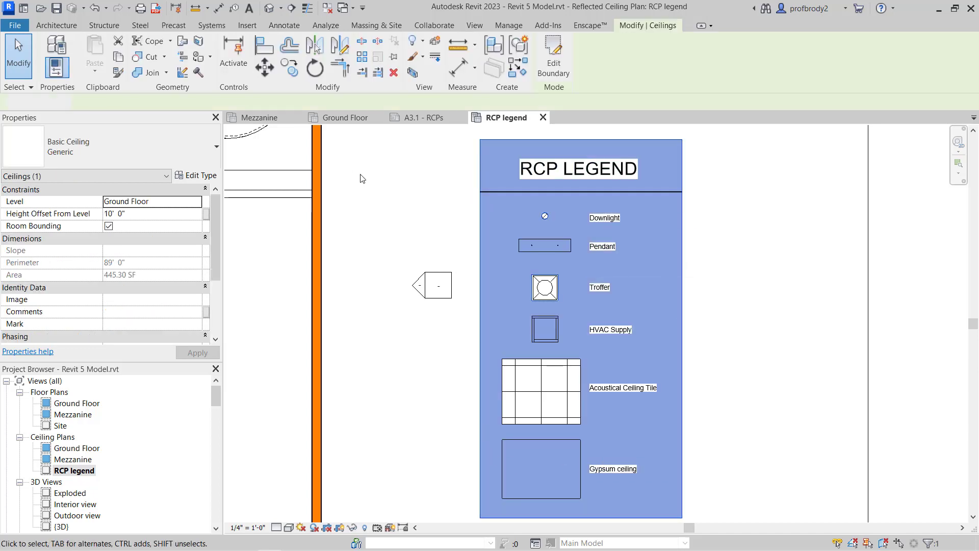
{"action": "left_click", "coordinate": [360, 179]}
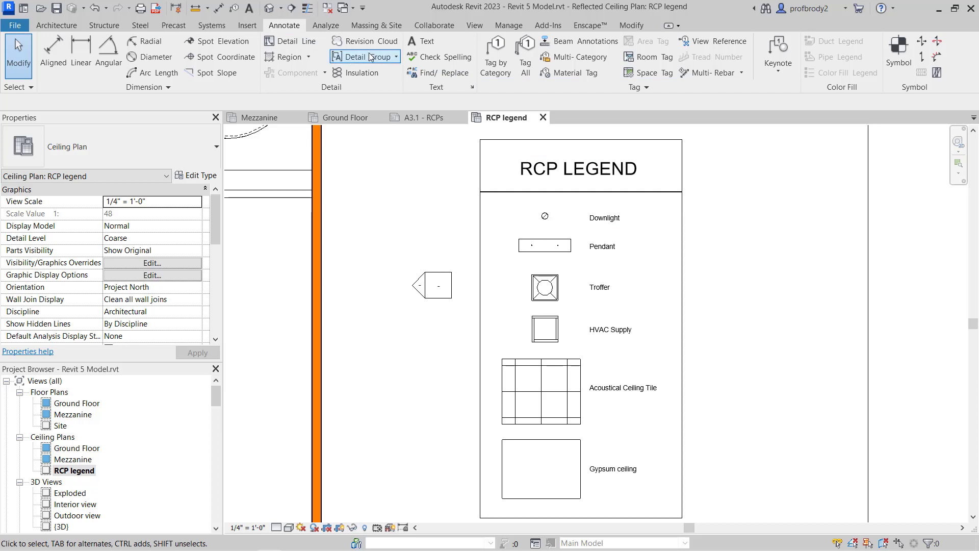
- Override the outer edges of the RCP legend's background ceiling with the Wide Lines style using Linework
{"action": "left_click", "coordinate": [631, 26]}
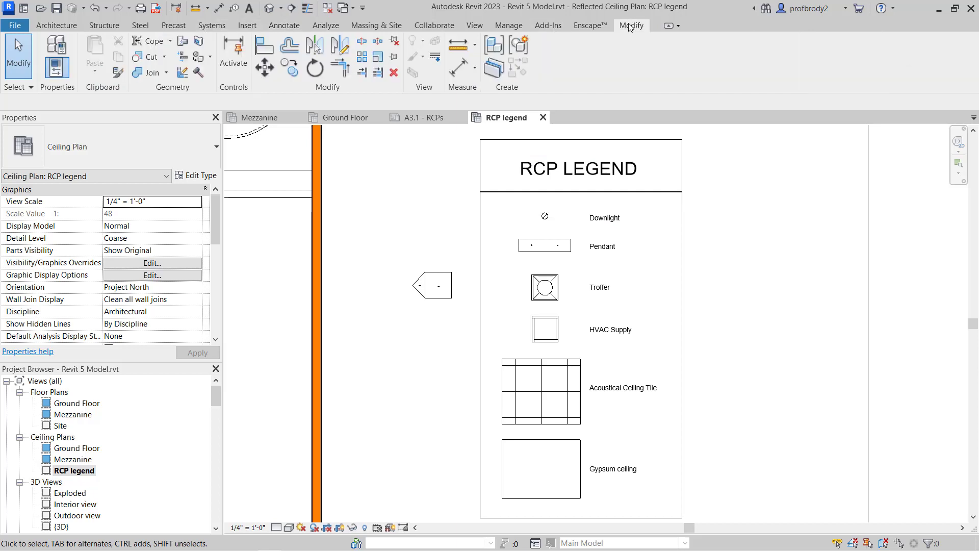
{"action": "left_click", "coordinate": [436, 60]}
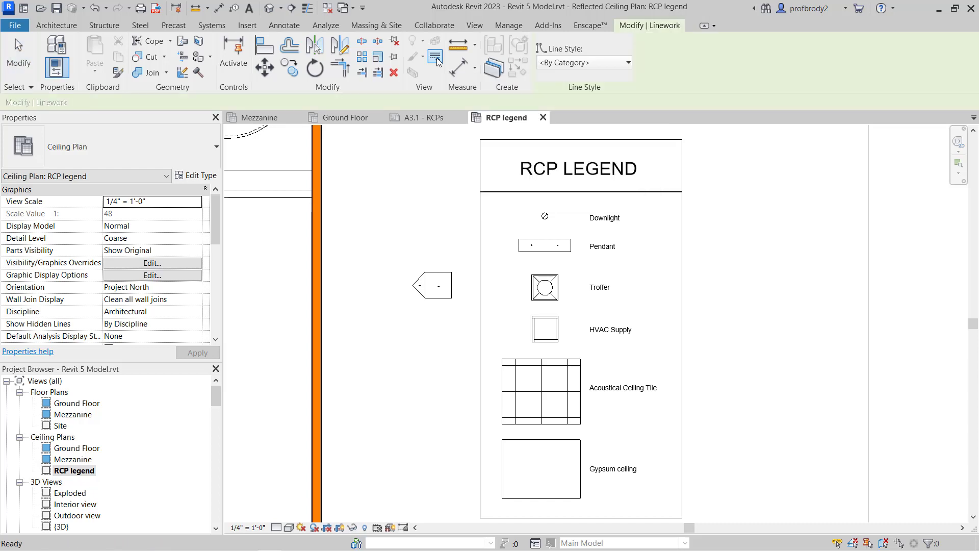
{"action": "left_click", "coordinate": [561, 64]}
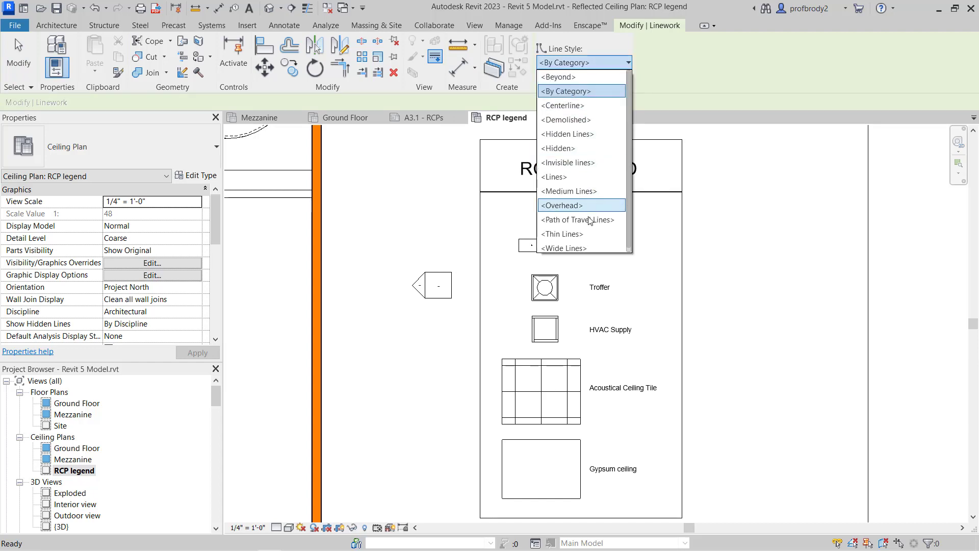
{"action": "left_click", "coordinate": [581, 246]}
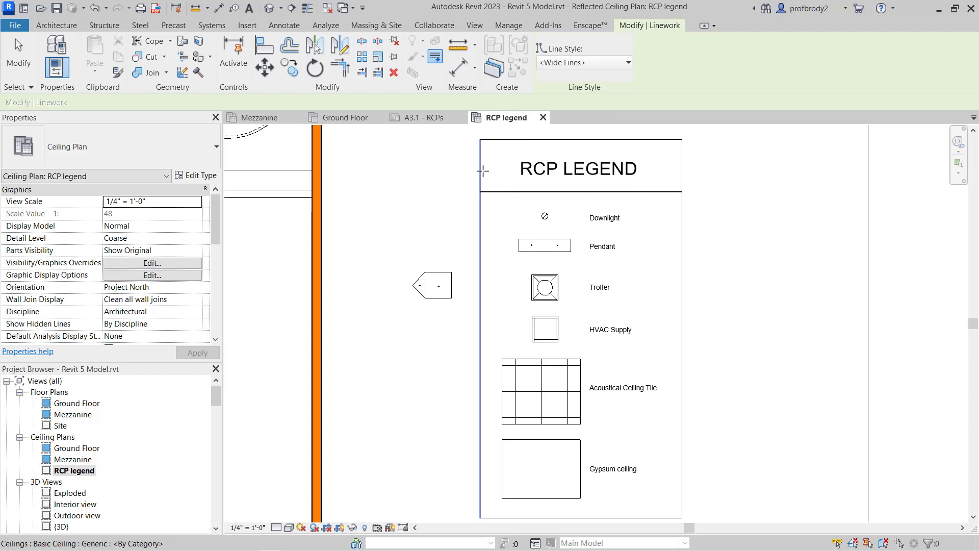
{"action": "left_click", "coordinate": [483, 171]}
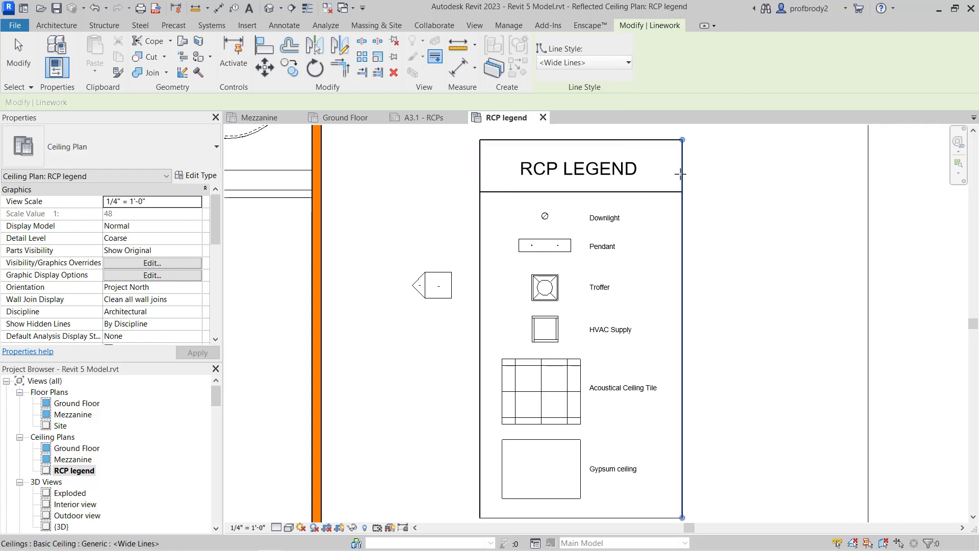
{"action": "left_click", "coordinate": [681, 174]}
{"action": "left_click", "coordinate": [673, 516]}
{"action": "scroll", "coordinate": [686, 188], "scroll_direction": "up", "scroll_amount": 2}
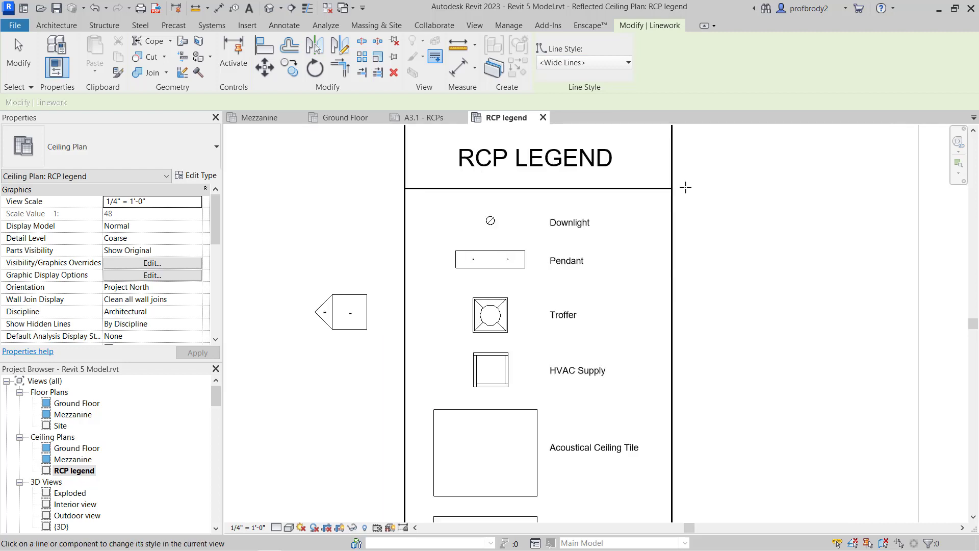
{"action": "scroll", "coordinate": [685, 187], "scroll_direction": "down", "scroll_amount": 1}
{"action": "scroll", "coordinate": [550, 512], "scroll_direction": "up", "scroll_amount": 3}
{"action": "left_click", "coordinate": [17, 66]}
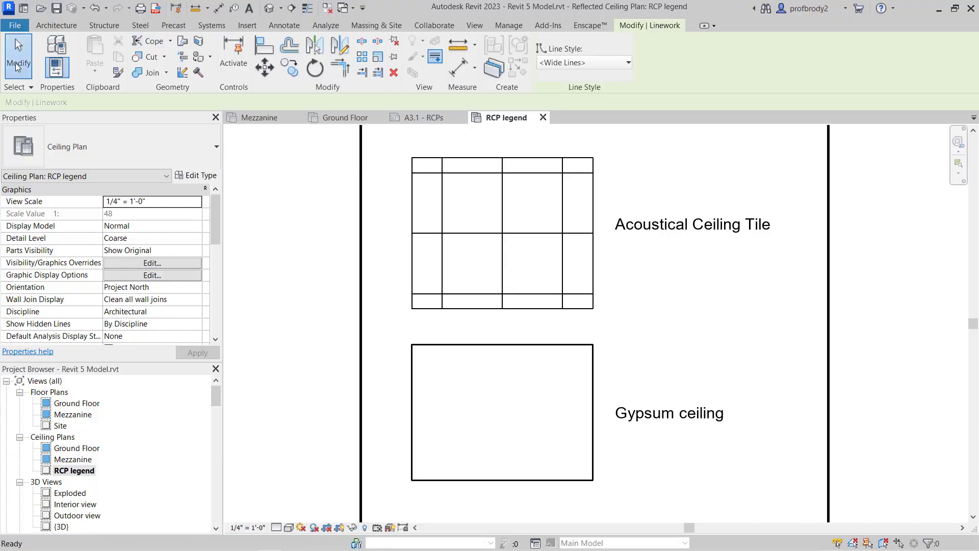
- Change the four detail lines of the Gypsum ceiling sample rectangle to the Wide Lines style
{"action": "left_click_drag", "start_coordinate": [386, 335], "coordinate": [613, 501]}
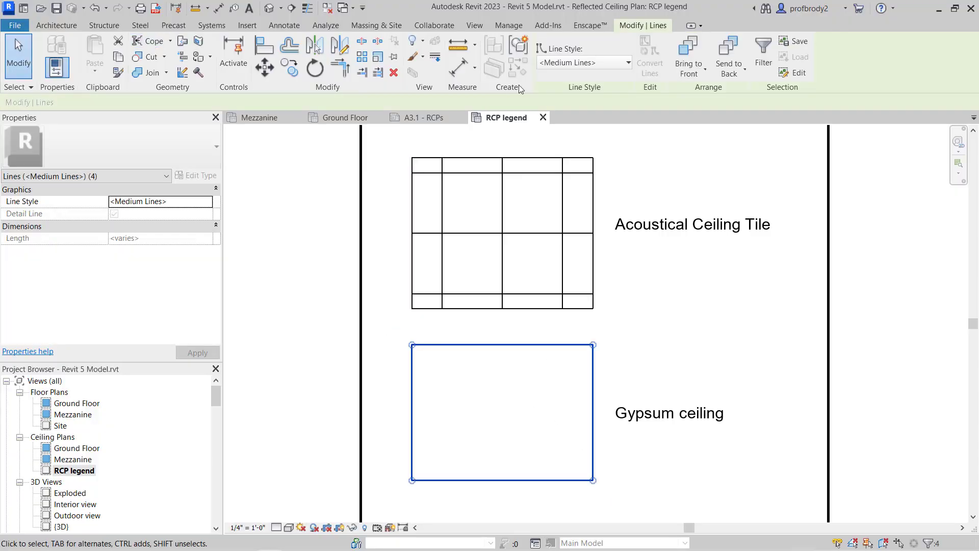
{"action": "left_click", "coordinate": [577, 64]}
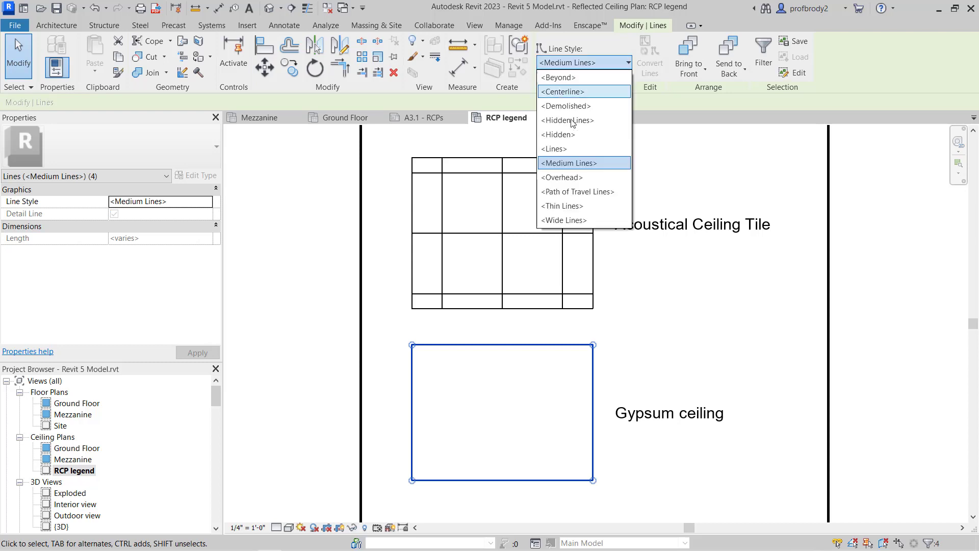
{"action": "left_click", "coordinate": [573, 220]}
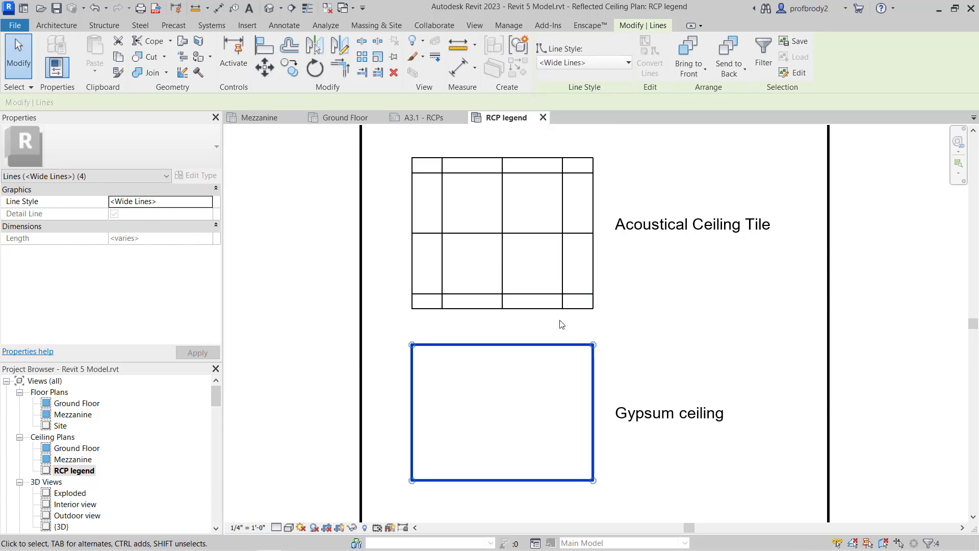
{"action": "left_click", "coordinate": [626, 306]}
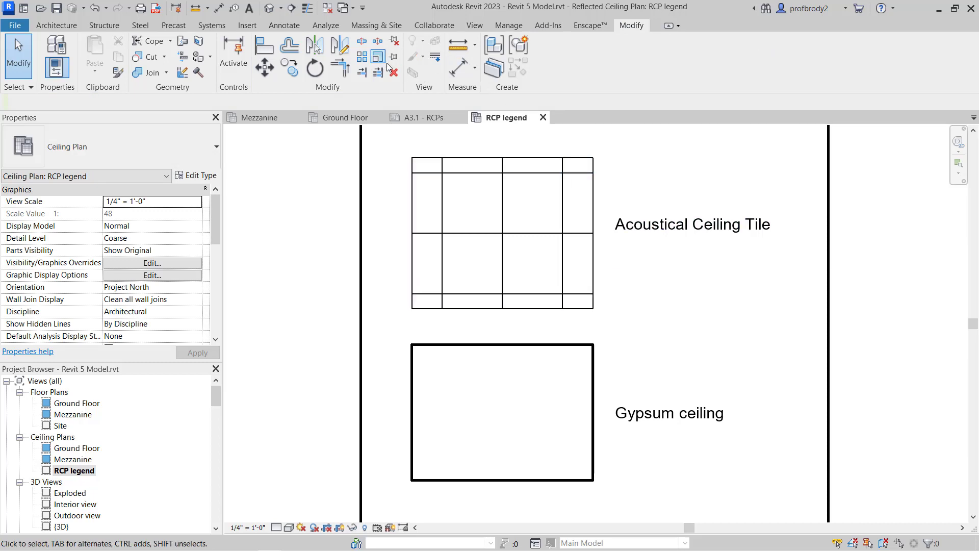
- Hide the four perimeter edges of the Acoustical Ceiling Tile sample with Linework set to Invisible lines, leaving only its grid
{"action": "left_click", "coordinate": [435, 60]}
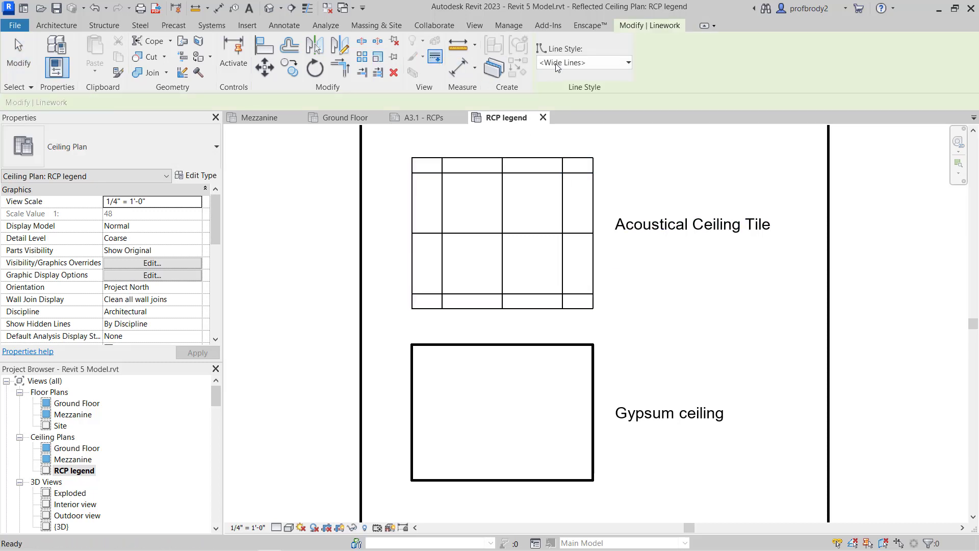
{"action": "left_click", "coordinate": [557, 63]}
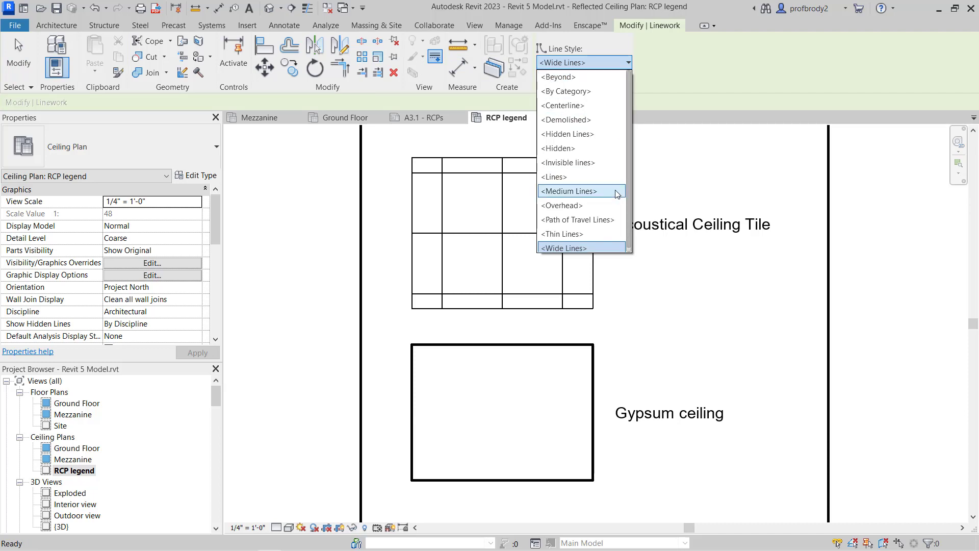
{"action": "left_click", "coordinate": [603, 167]}
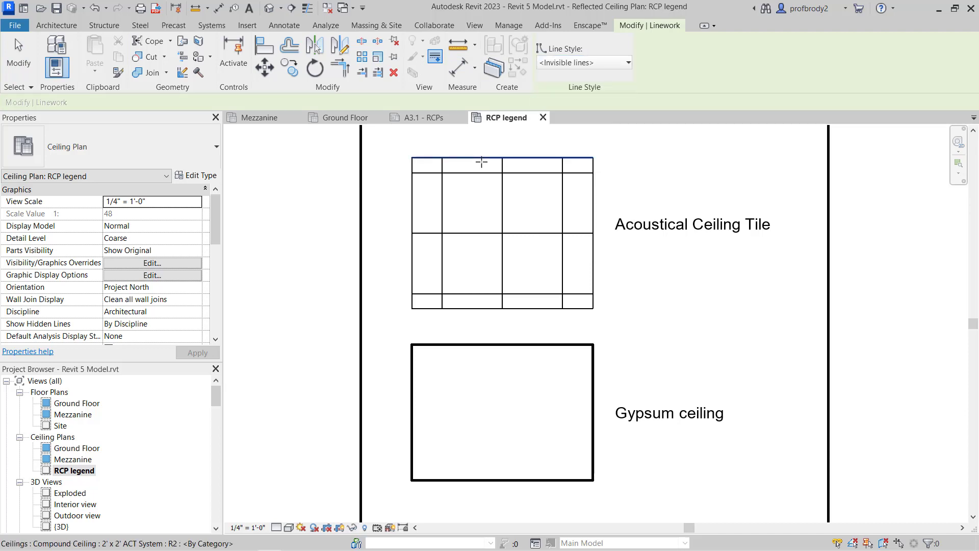
{"action": "left_click", "coordinate": [479, 158]}
{"action": "left_click", "coordinate": [412, 200]}
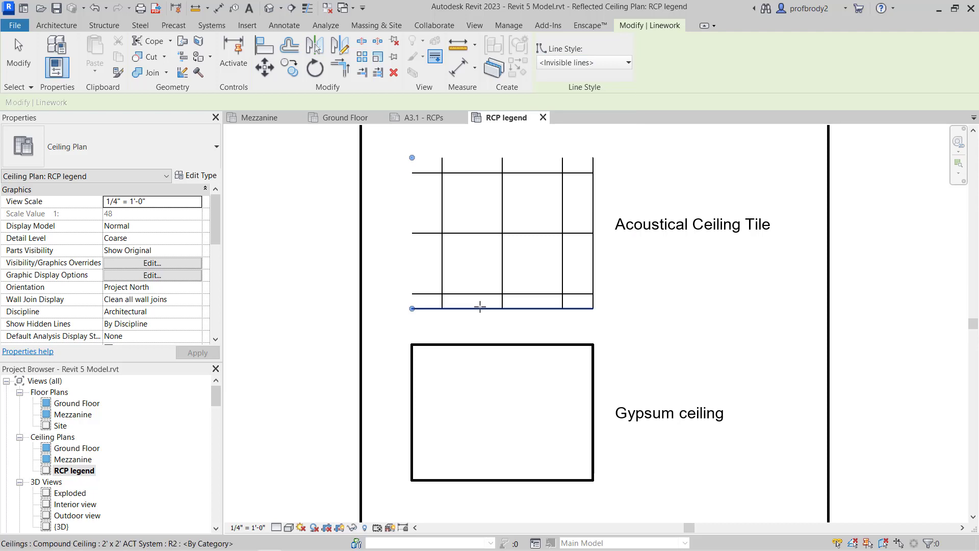
{"action": "left_click", "coordinate": [479, 308]}
{"action": "left_click", "coordinate": [592, 253]}
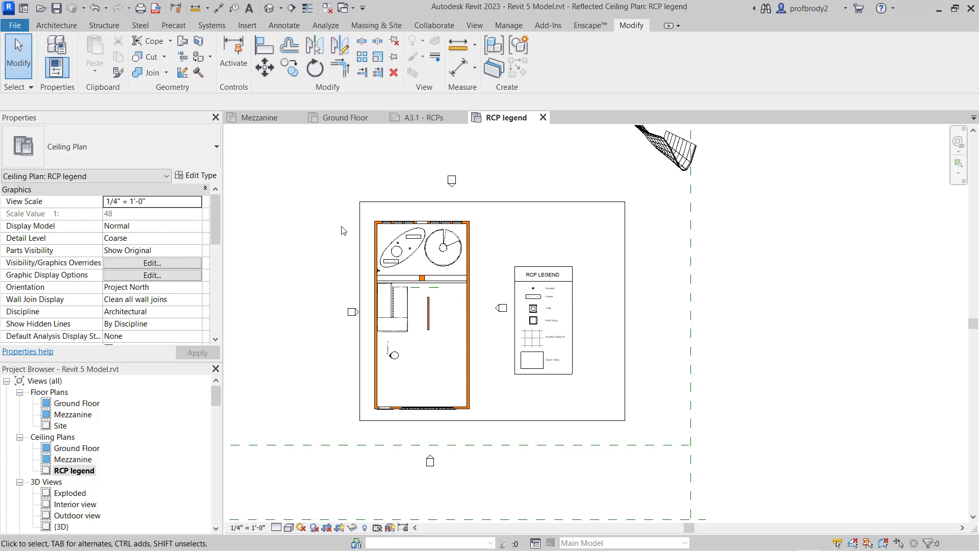
- Turn on cropping in the RCP legend view and shrink the crop region on all four sides to fit closely around the legend
{"action": "left_click", "coordinate": [384, 202]}
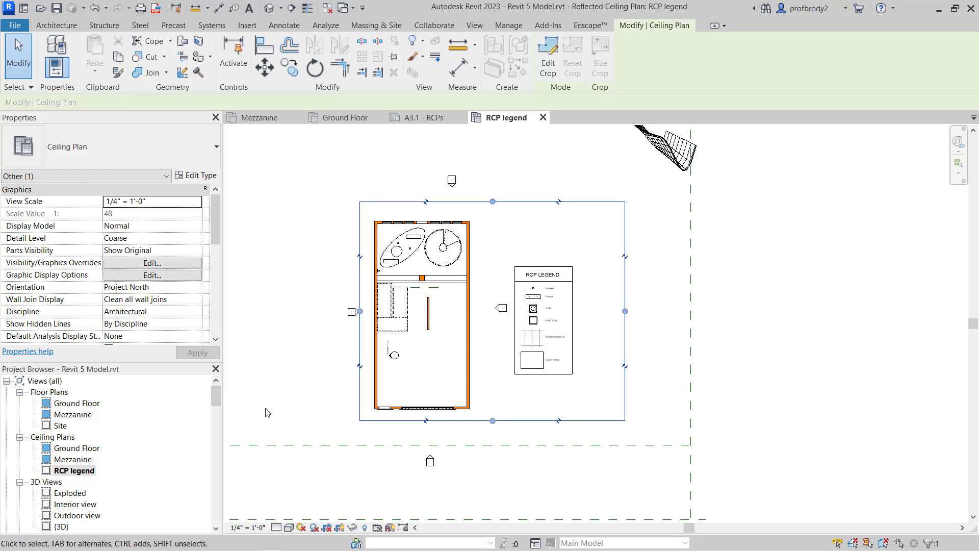
{"action": "left_click", "coordinate": [327, 528]}
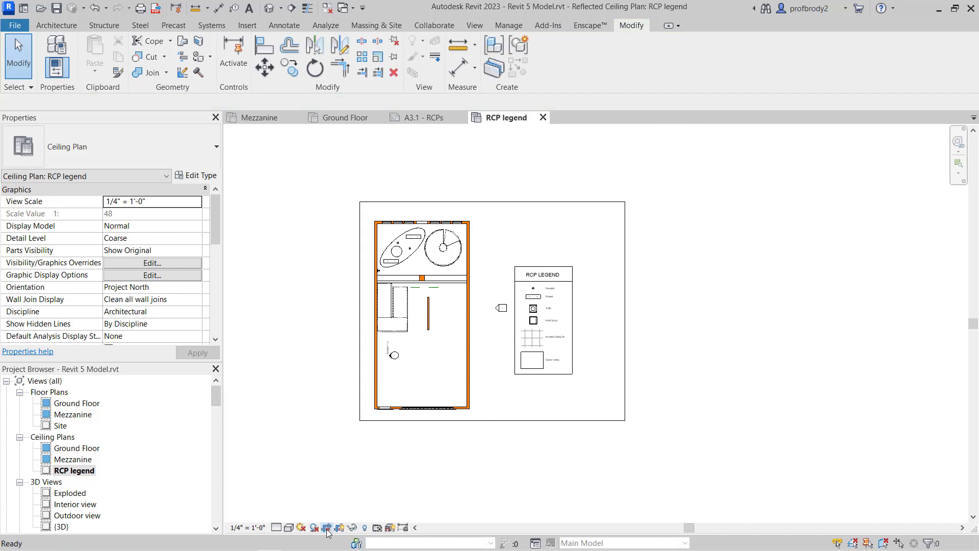
{"action": "left_click", "coordinate": [360, 313]}
{"action": "left_click_drag", "start_coordinate": [371, 312], "coordinate": [510, 312]}
{"action": "left_click_drag", "start_coordinate": [567, 202], "coordinate": [568, 262]}
{"action": "left_click_drag", "start_coordinate": [624, 341], "coordinate": [576, 342]}
{"action": "left_click_drag", "start_coordinate": [543, 420], "coordinate": [544, 381]}
{"action": "scroll", "coordinate": [527, 314], "scroll_direction": "up", "scroll_amount": 5}
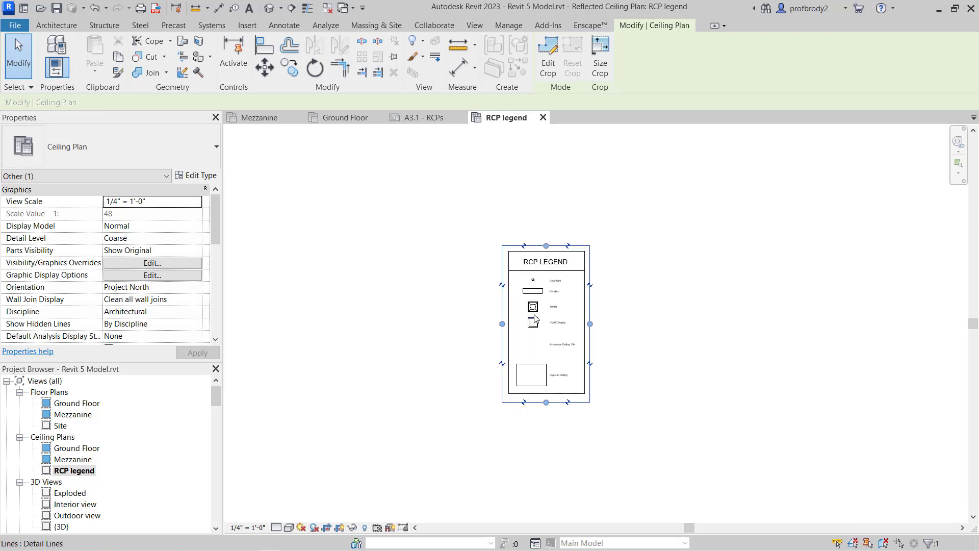
{"action": "scroll", "coordinate": [524, 314], "scroll_direction": "up", "scroll_amount": 2}
{"action": "middle_click_drag", "start_coordinate": [520, 322], "coordinate": [455, 316]}
{"action": "scroll", "coordinate": [451, 316], "scroll_direction": "down", "scroll_amount": 1}
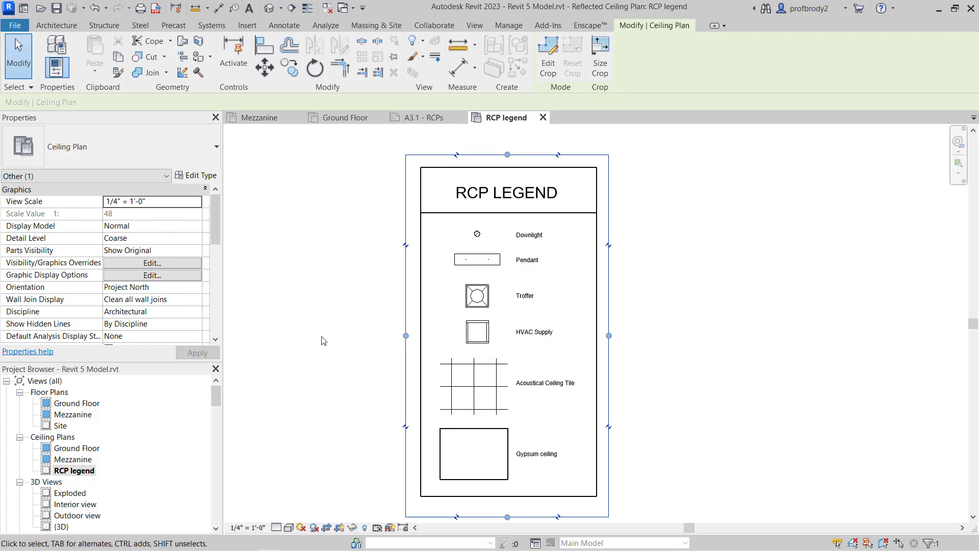
{"action": "left_click", "coordinate": [304, 316]}
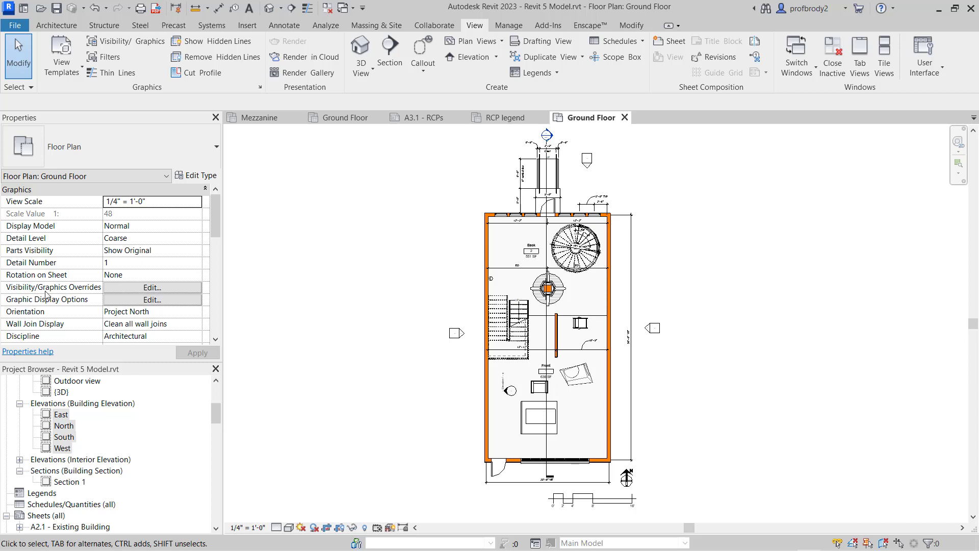
- Set the view scale of the East, North, South and West building elevations together to 1/4" = 1'-0"
{"action": "left_click", "coordinate": [61, 414]}
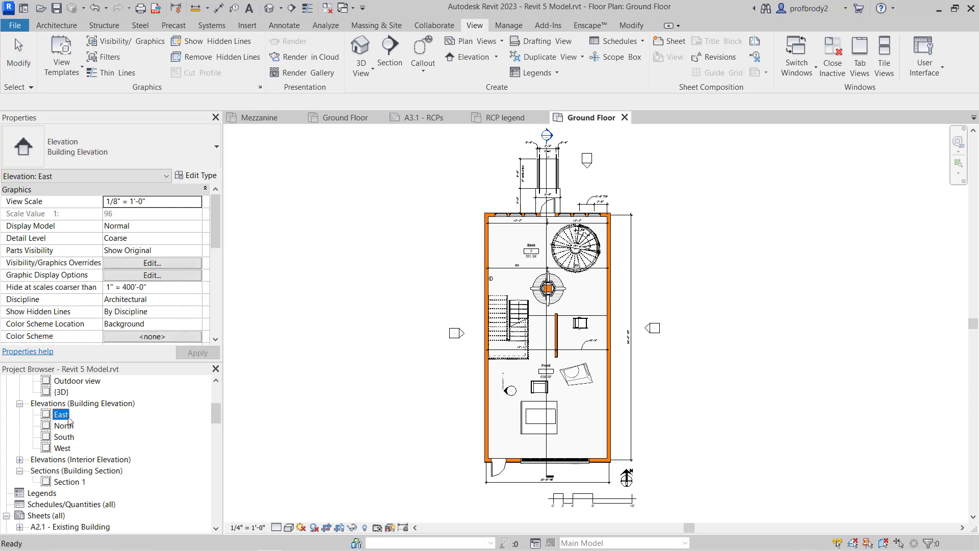
{"action": "left_click", "coordinate": [63, 449], "text": "shift"}
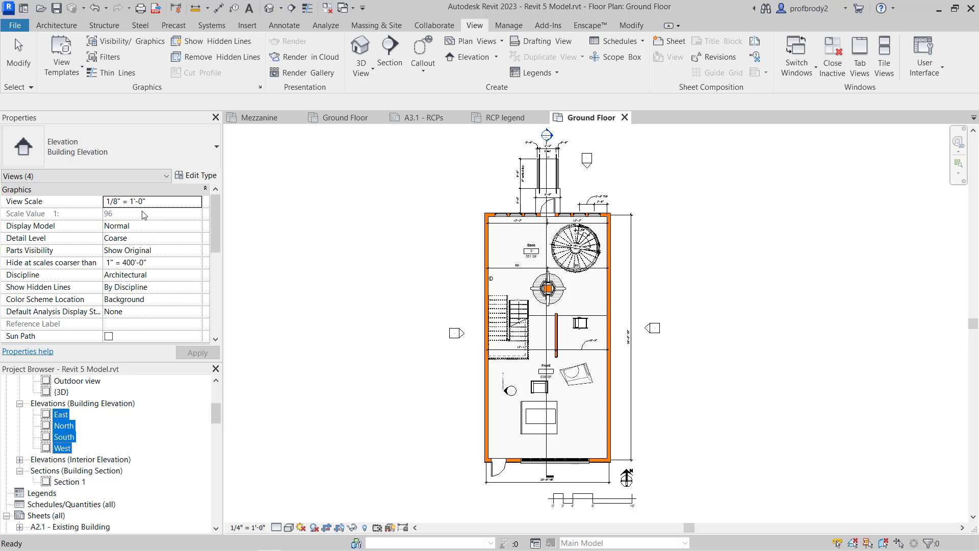
{"action": "left_click", "coordinate": [116, 202]}
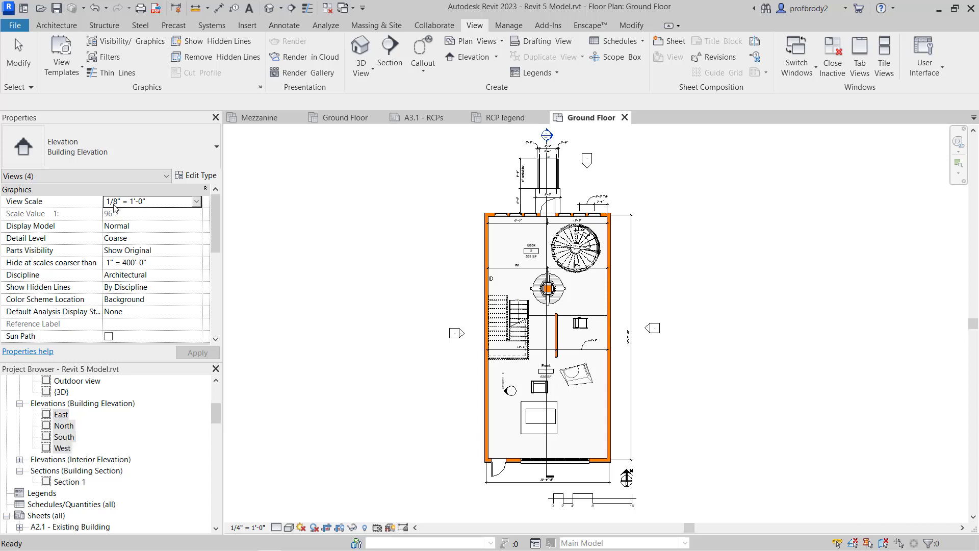
{"action": "left_click", "coordinate": [196, 202]}
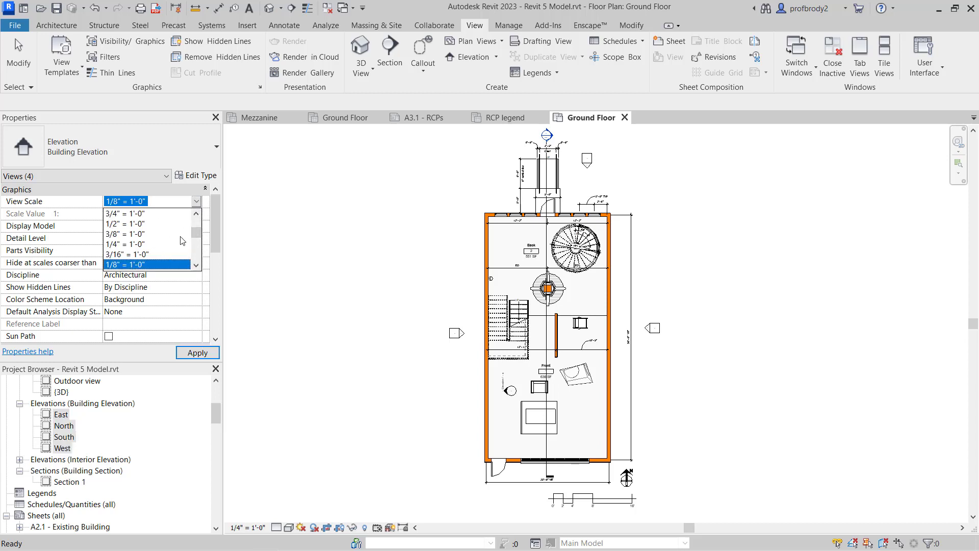
{"action": "left_click", "coordinate": [135, 244]}
{"action": "left_click", "coordinate": [197, 353]}
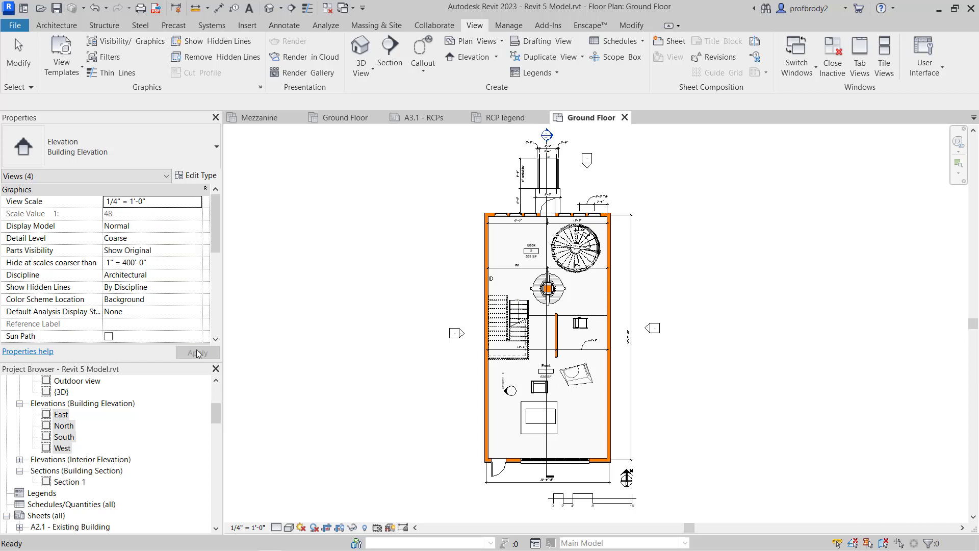
- Open the East building elevation and turn on both its view cropping and the display of its crop region
{"action": "left_click", "coordinate": [61, 414]}
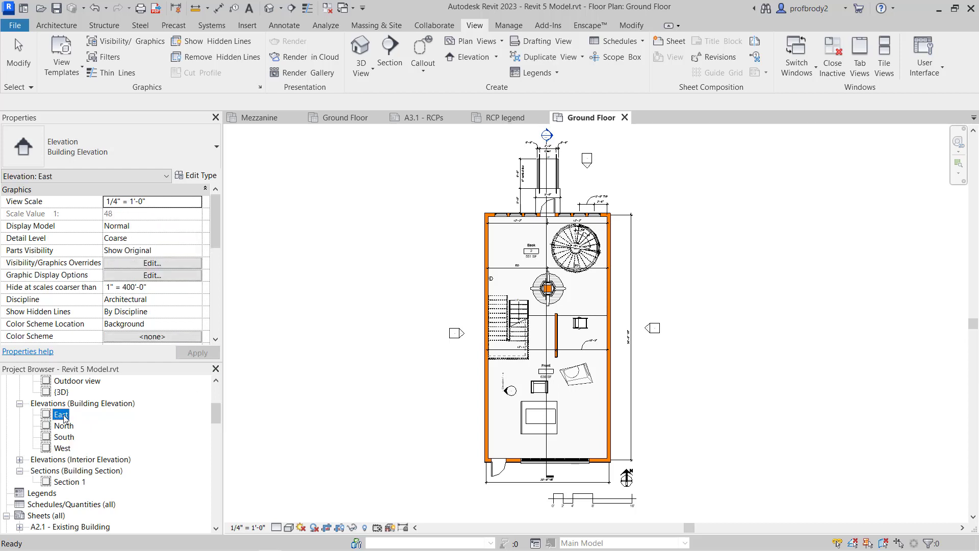
{"action": "double_click", "coordinate": [64, 417]}
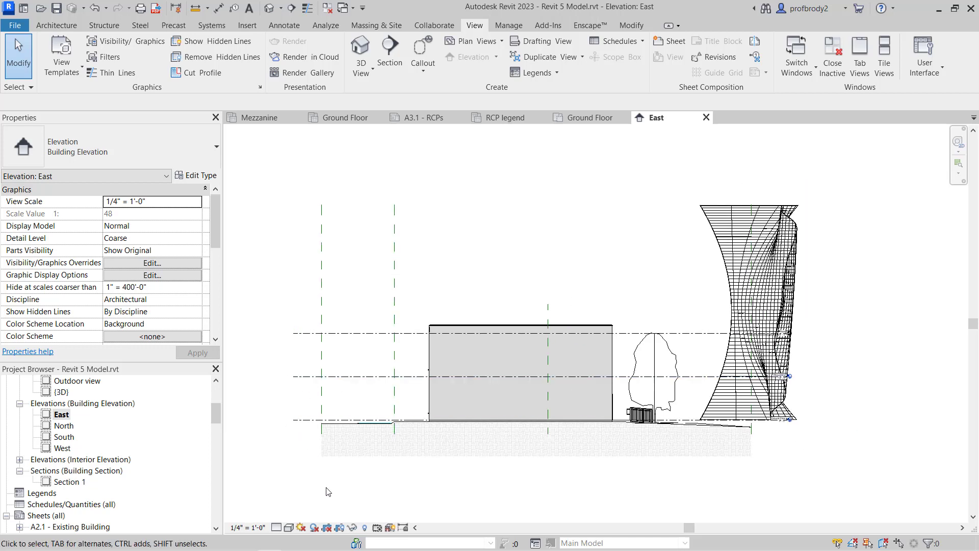
{"action": "left_click", "coordinate": [327, 527]}
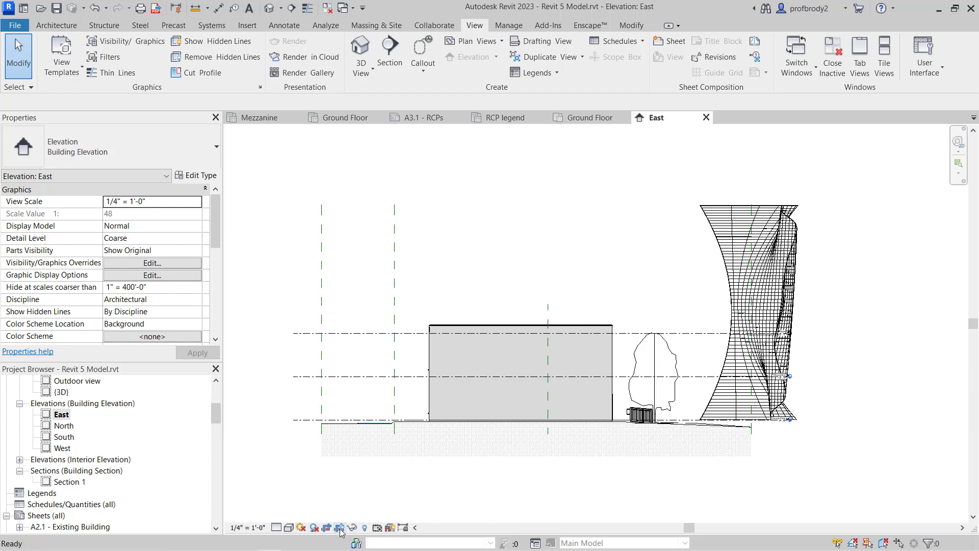
{"action": "left_click", "coordinate": [340, 527]}
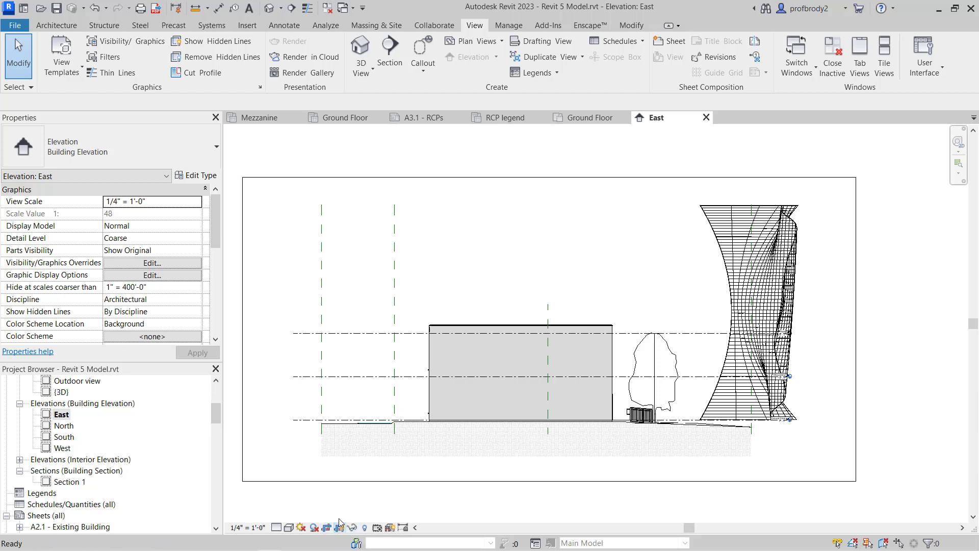
- Narrow the East elevation's crop region from both sides toward the building, excluding the tall curved tower but keeping the nearby tree
{"action": "left_click", "coordinate": [243, 353]}
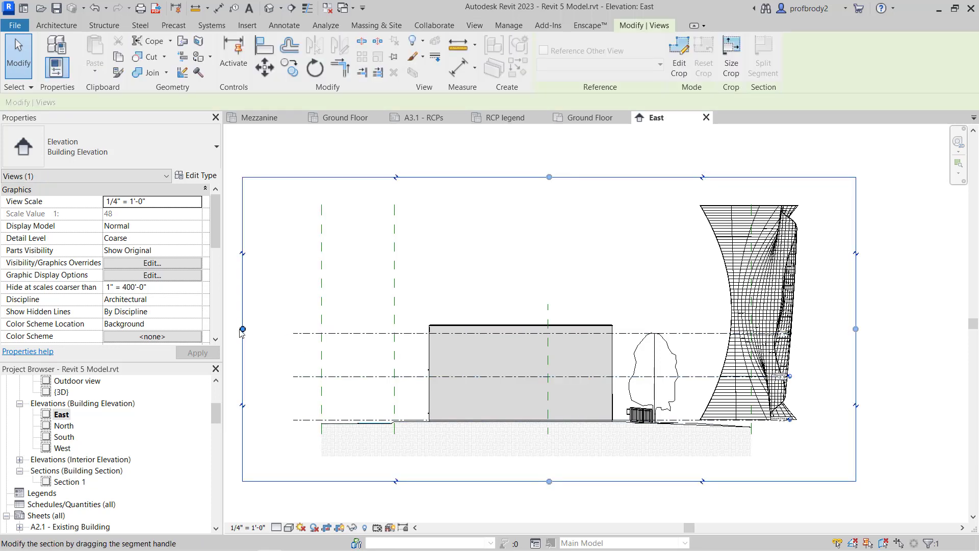
{"action": "left_click_drag", "start_coordinate": [242, 329], "coordinate": [350, 330]}
{"action": "left_click_drag", "start_coordinate": [857, 330], "coordinate": [695, 330]}
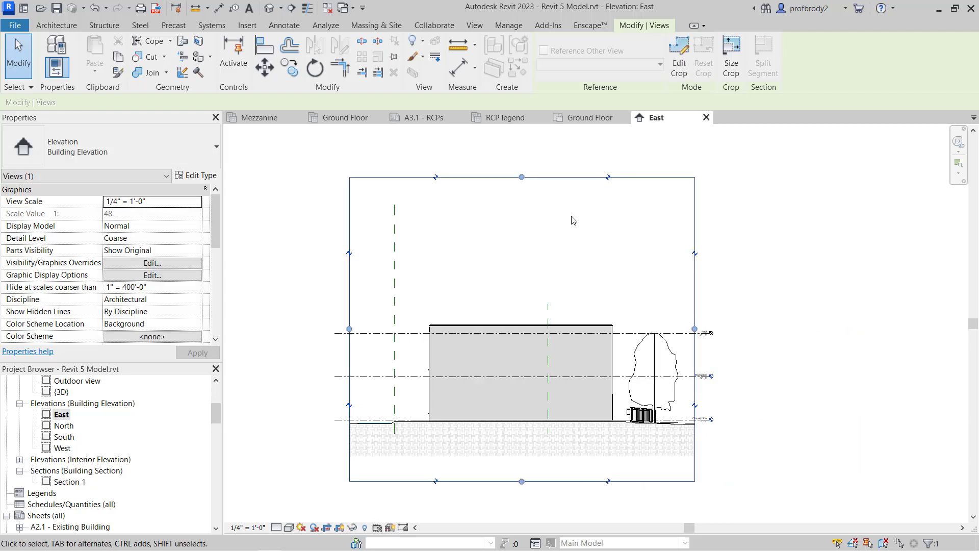
- Shrink the East elevation's crop region vertically to just above the roof and just below grade, and hide the crop boundary
{"action": "left_click_drag", "start_coordinate": [541, 300], "coordinate": [540, 297]}
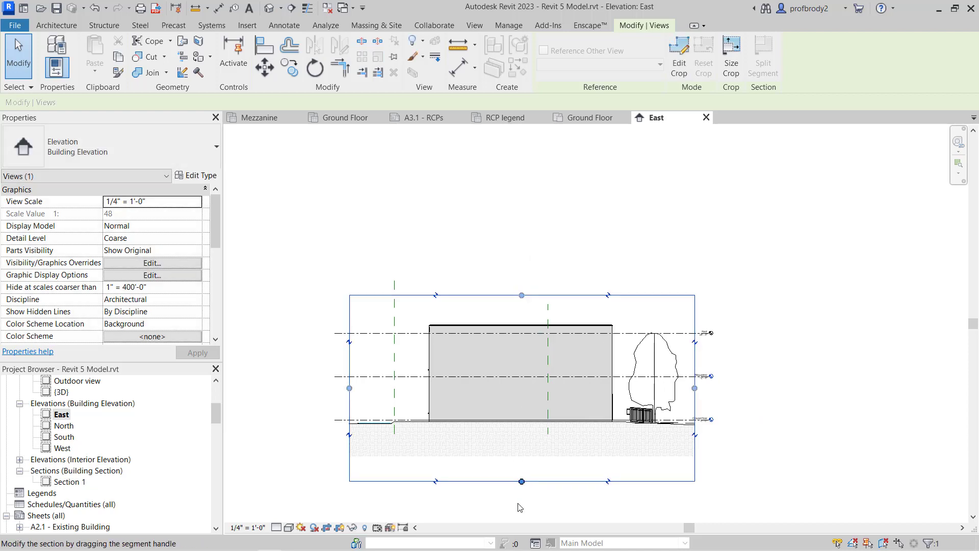
{"action": "left_click_drag", "start_coordinate": [528, 485], "coordinate": [516, 441]}
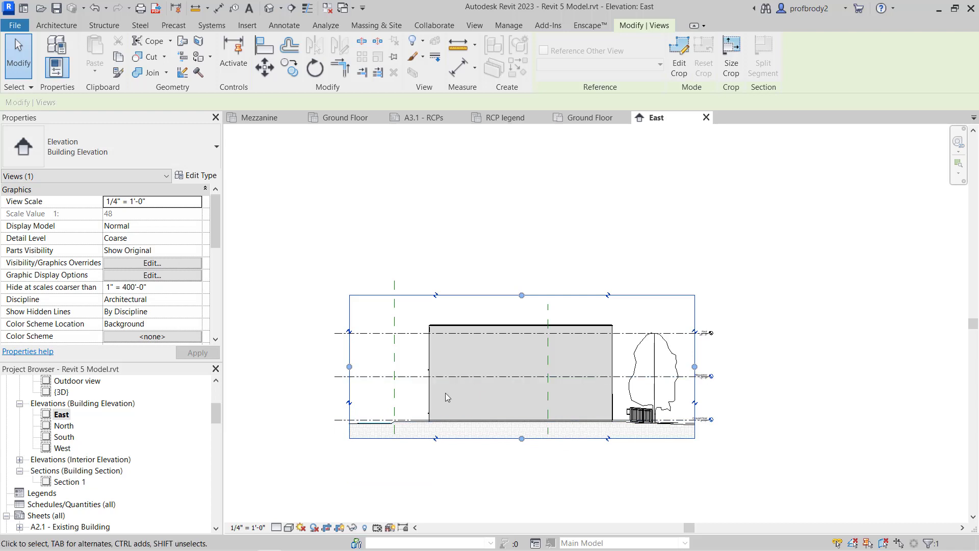
{"action": "left_click", "coordinate": [338, 530]}
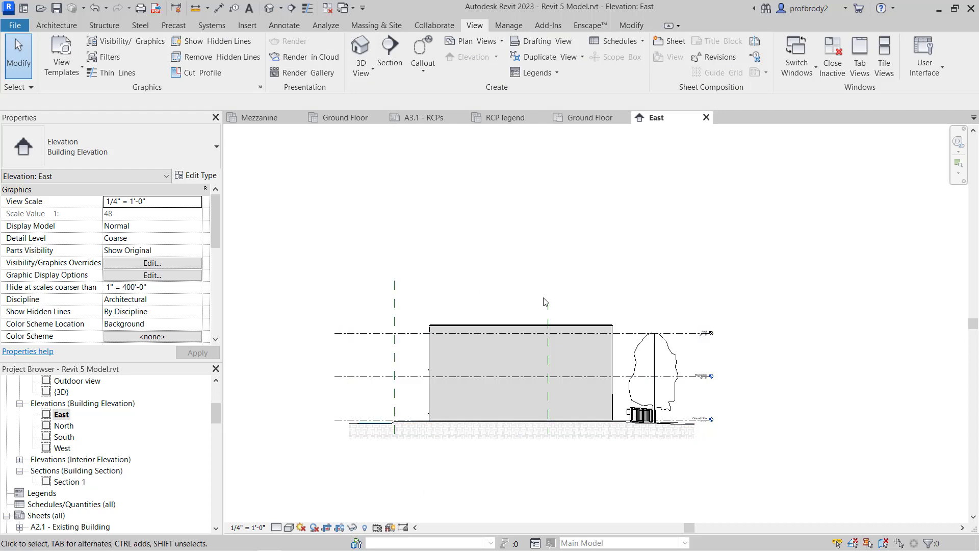
- Select the two vertical reference planes crossing the East elevation and hide them from the view
{"action": "left_click_drag", "start_coordinate": [548, 308], "coordinate": [383, 311]}
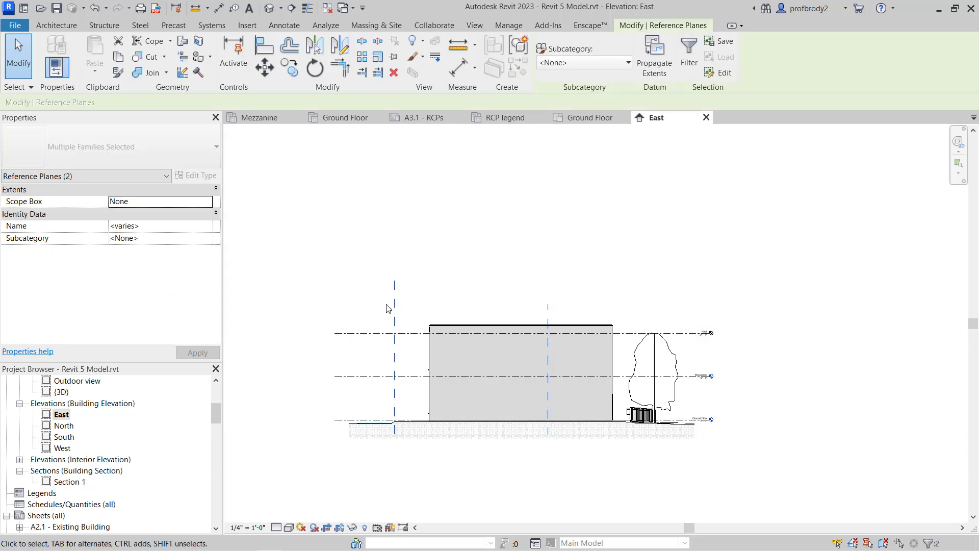
{"action": "scroll", "coordinate": [704, 377], "scroll_direction": "up", "scroll_amount": 3}
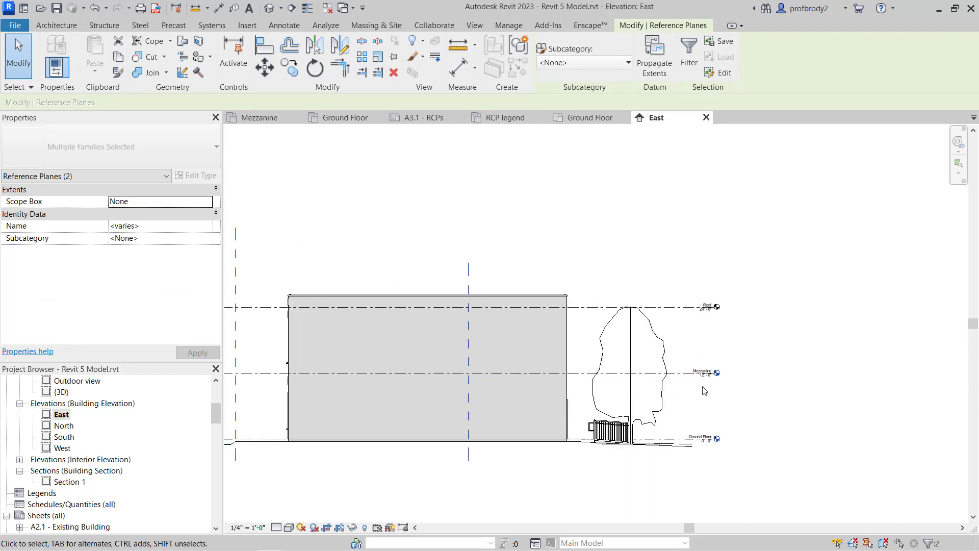
{"action": "scroll", "coordinate": [705, 390], "scroll_direction": "down", "scroll_amount": 3}
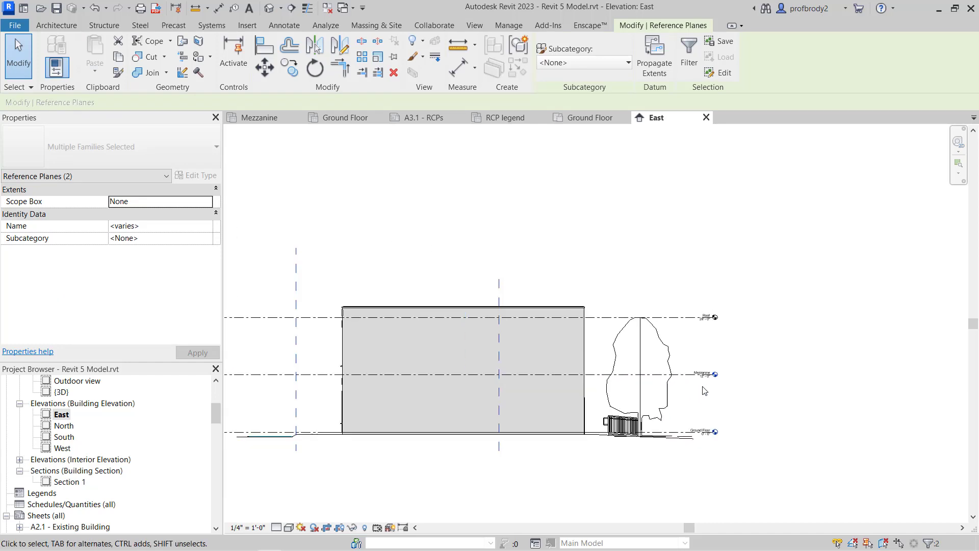
{"action": "left_click", "coordinate": [542, 249]}
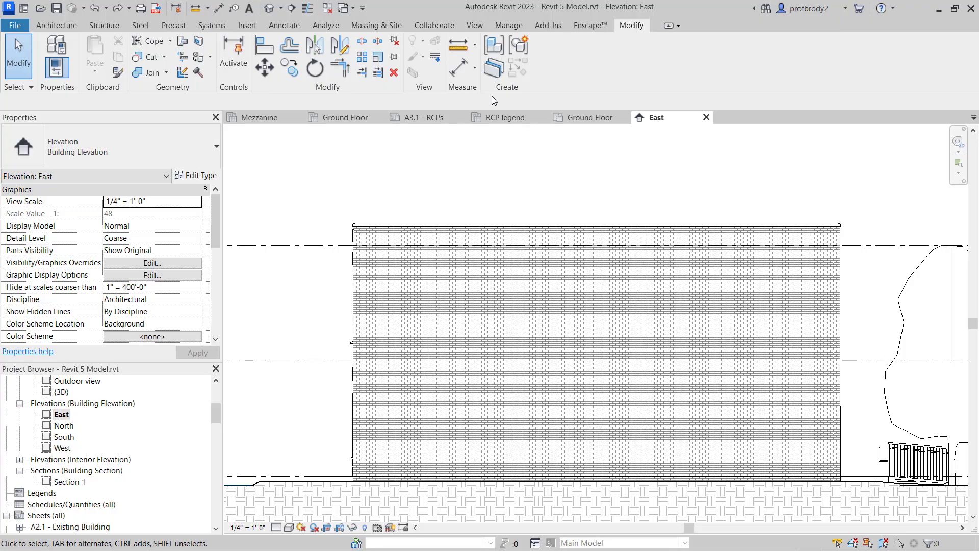
- Override the parapet cap's top, sloped and end edges and the upper-left wall and projecting element edges with Wide Lines using Linework
{"action": "left_click", "coordinate": [435, 57]}
{"action": "scroll", "coordinate": [313, 226], "scroll_direction": "up", "scroll_amount": 1}
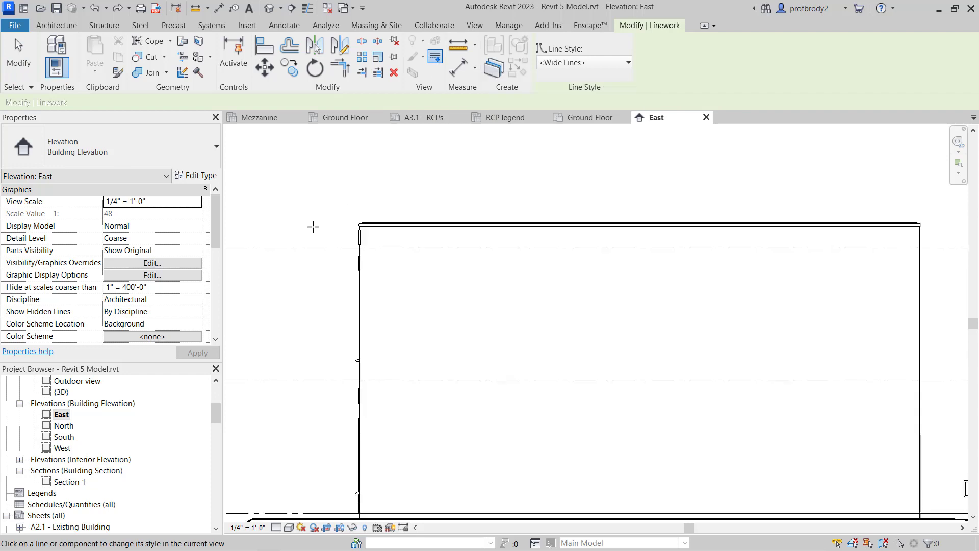
{"action": "scroll", "coordinate": [357, 223], "scroll_direction": "up", "scroll_amount": 2}
{"action": "scroll", "coordinate": [388, 212], "scroll_direction": "up", "scroll_amount": 1}
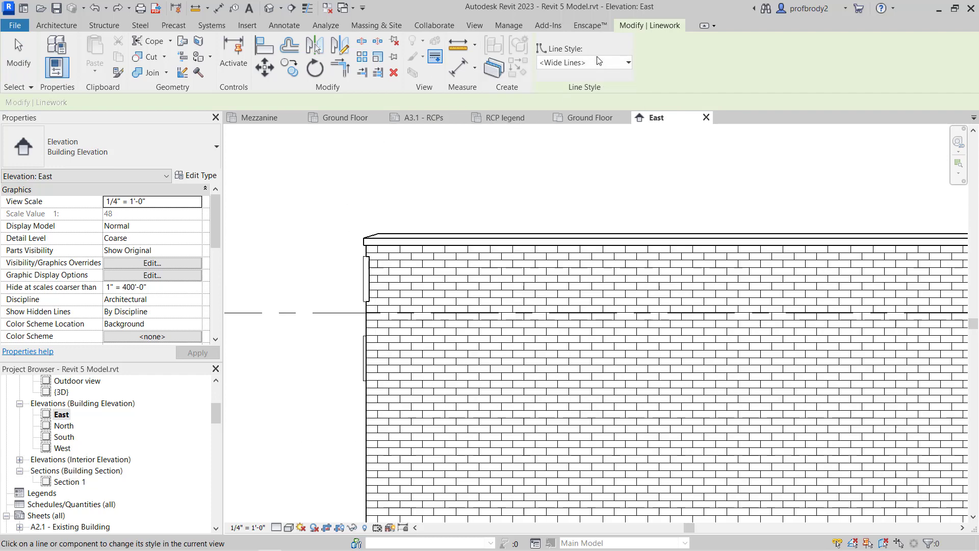
{"action": "scroll", "coordinate": [374, 221], "scroll_direction": "up", "scroll_amount": 1}
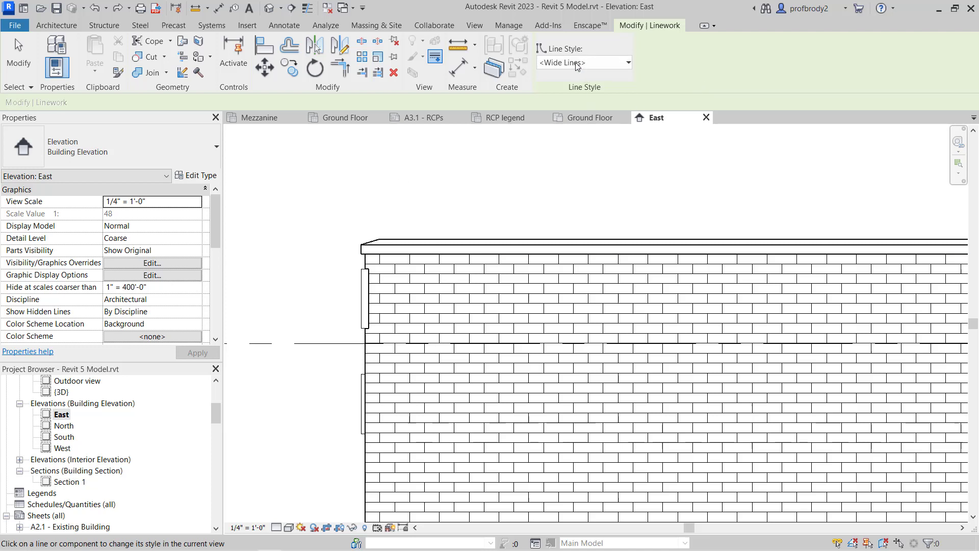
{"action": "left_click", "coordinate": [415, 239]}
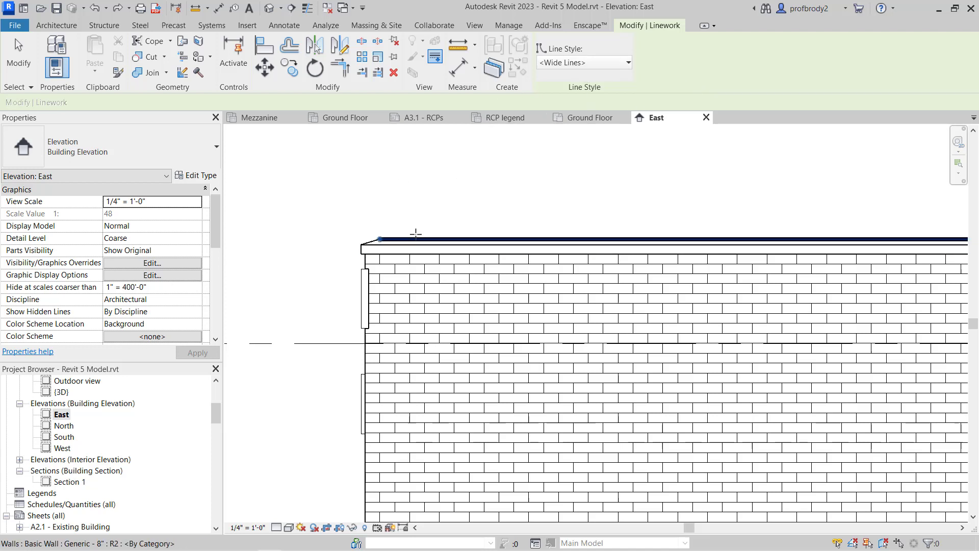
{"action": "scroll", "coordinate": [375, 241], "scroll_direction": "up", "scroll_amount": 1}
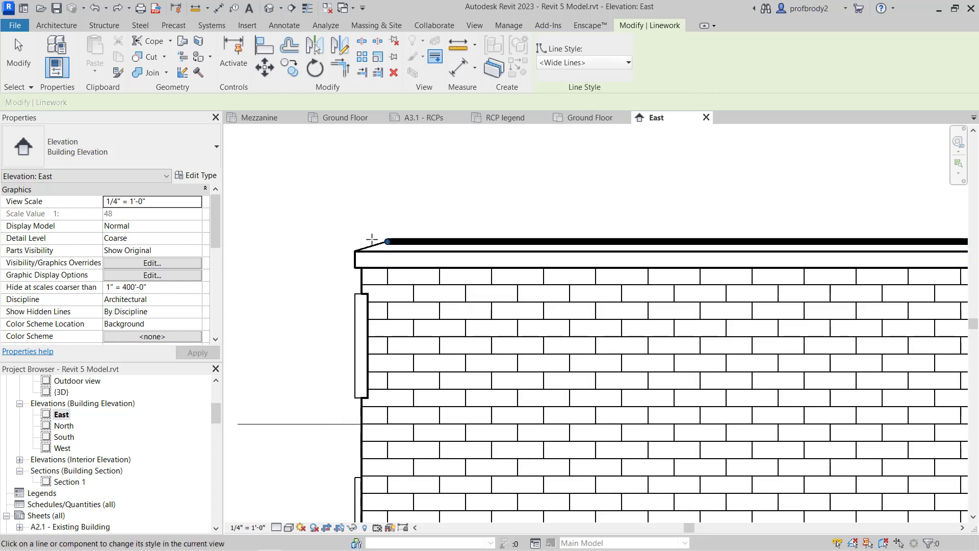
{"action": "left_click", "coordinate": [373, 243]}
{"action": "left_click", "coordinate": [355, 259]}
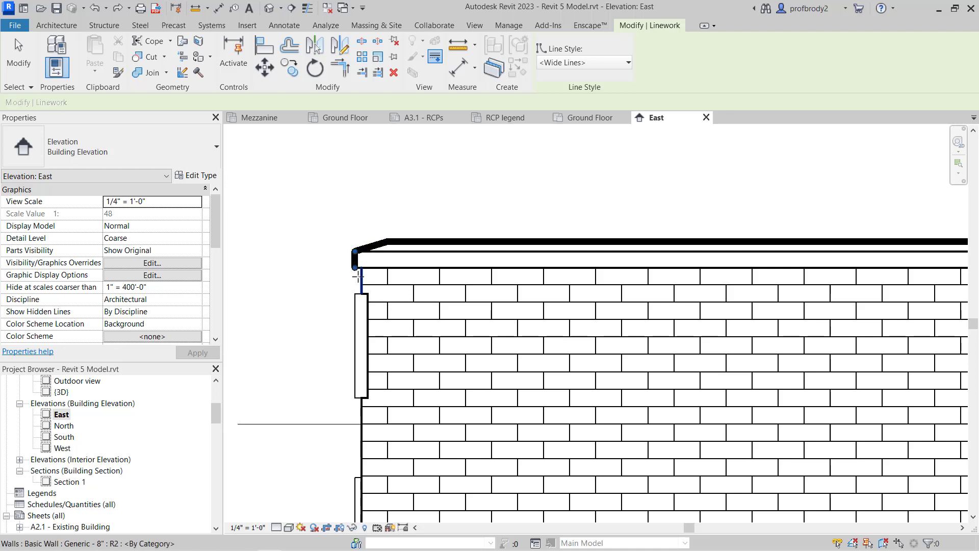
{"action": "left_click", "coordinate": [361, 280]}
{"action": "left_click", "coordinate": [356, 306]}
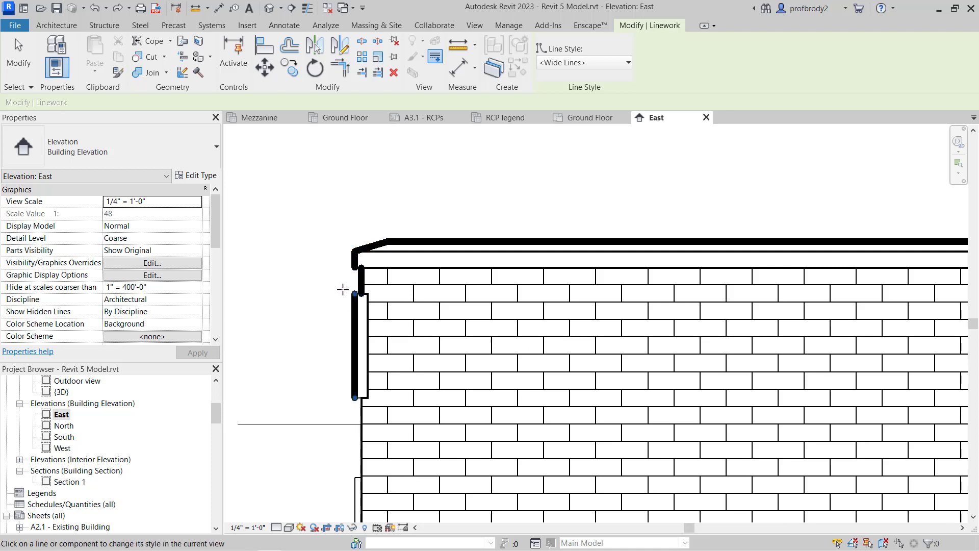
- Try to apply the Wide Lines linework style to the brick wall's long left vertical edge
{"action": "scroll", "coordinate": [357, 295], "scroll_direction": "up", "scroll_amount": 1}
{"action": "scroll", "coordinate": [367, 295], "scroll_direction": "down", "scroll_amount": 1}
{"action": "middle_click_drag", "start_coordinate": [367, 295], "coordinate": [353, 176]}
{"action": "scroll", "coordinate": [341, 324], "scroll_direction": "down", "scroll_amount": 2}
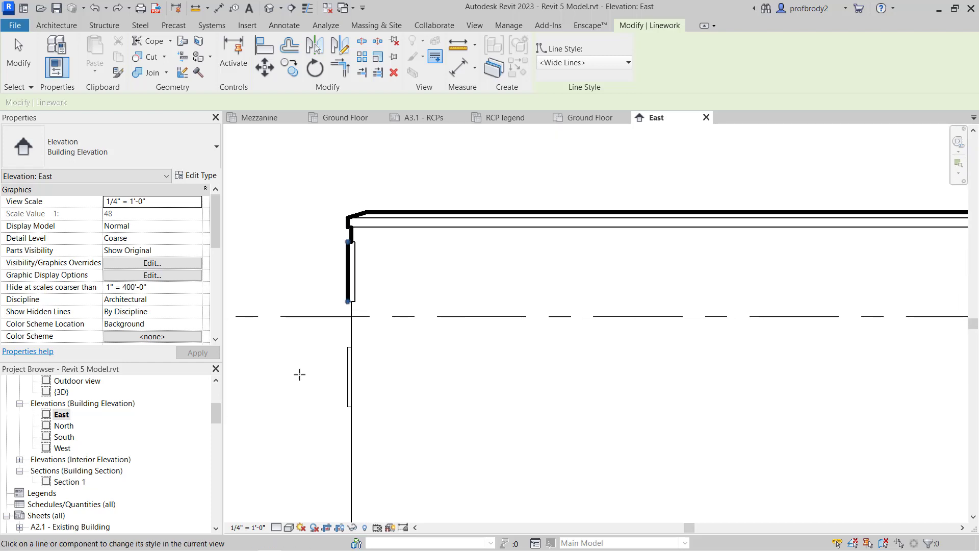
{"action": "middle_click_drag", "start_coordinate": [307, 374], "coordinate": [346, 191]}
{"action": "scroll", "coordinate": [336, 225], "scroll_direction": "down", "scroll_amount": 8}
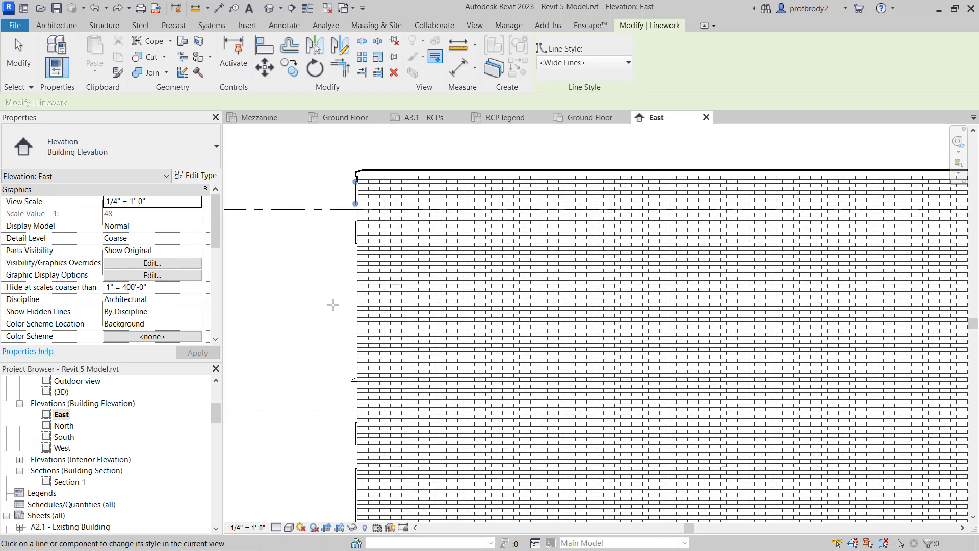
{"action": "middle_click_drag", "start_coordinate": [342, 289], "coordinate": [351, 238]}
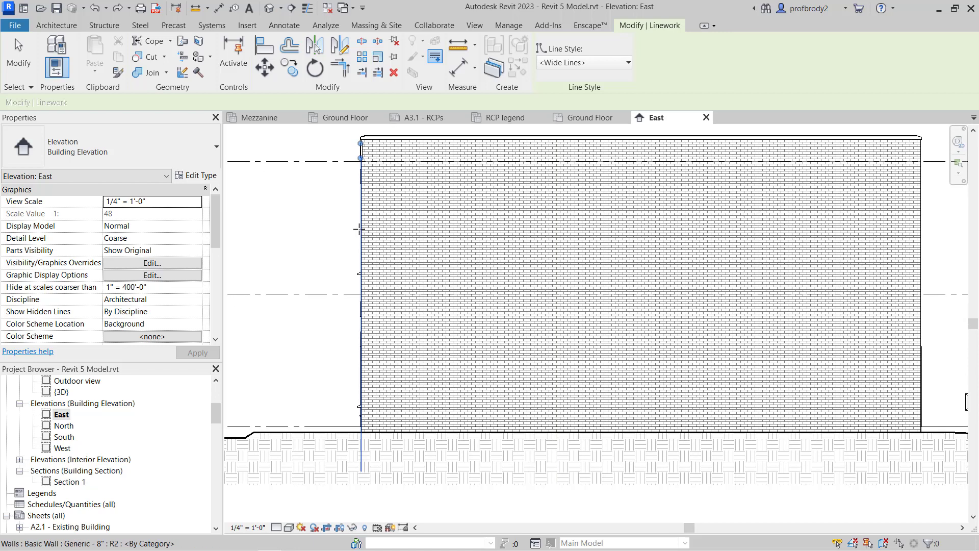
{"action": "left_click", "coordinate": [359, 229]}
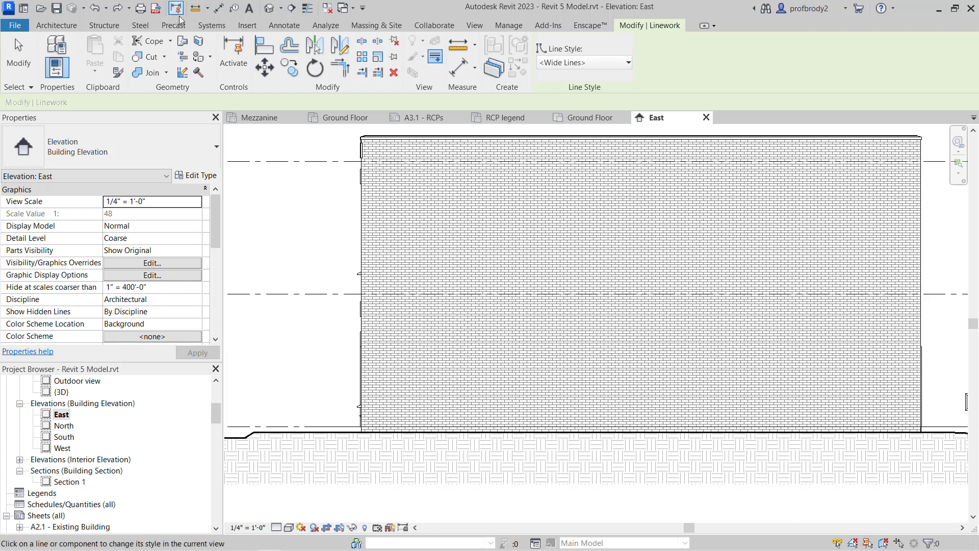
- Draw a vertical Wide Lines detail line along the wall's left edge from the ground surface up to the Roof level
{"action": "left_click", "coordinate": [284, 25]}
{"action": "left_click", "coordinate": [272, 43]}
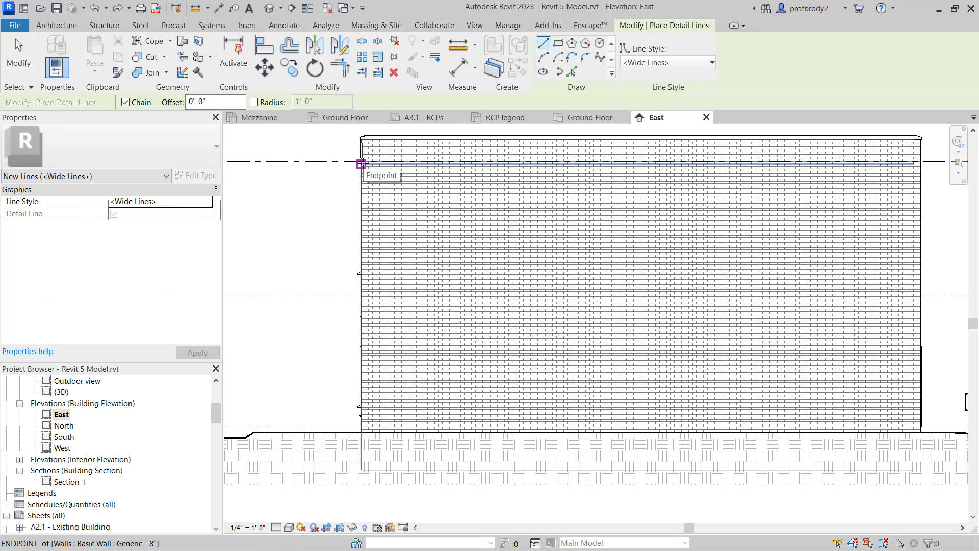
{"action": "scroll", "coordinate": [361, 160], "scroll_direction": "up", "scroll_amount": 1}
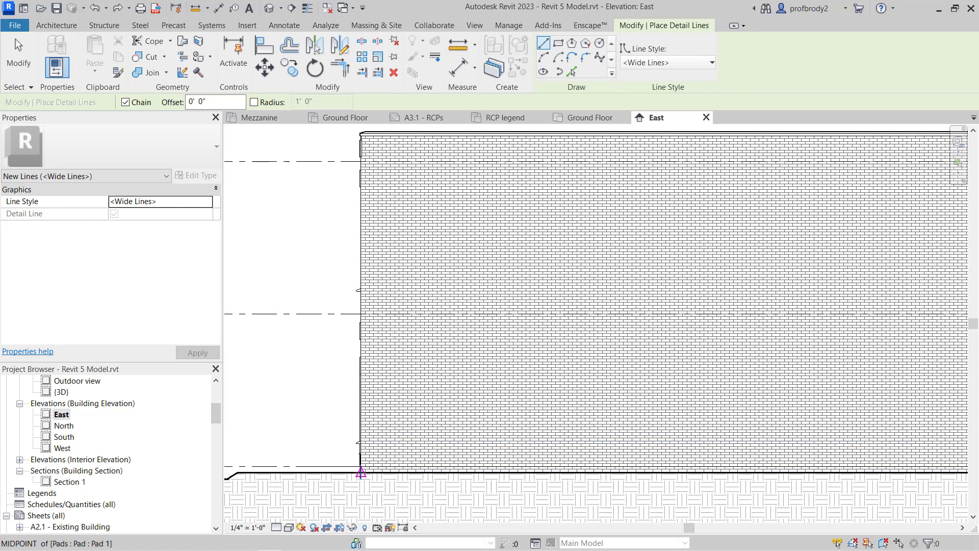
{"action": "left_click", "coordinate": [360, 472]}
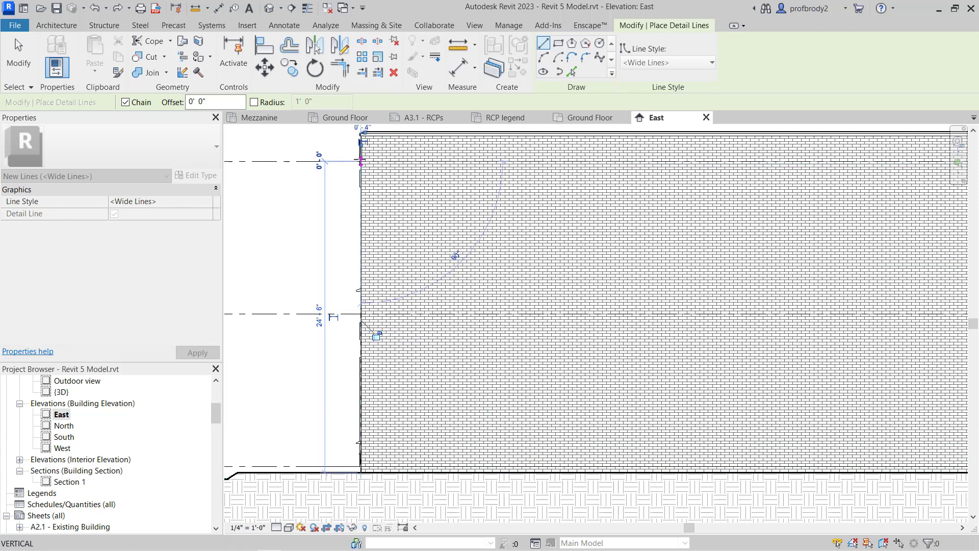
{"action": "left_click", "coordinate": [360, 161]}
{"action": "key", "text": "Escape"}
{"action": "key", "text": "Escape"}
- Stretch the detail line's upper end to meet the thick linework near the parapet, making it about 24'-10" long
{"action": "scroll", "coordinate": [393, 179], "scroll_direction": "up", "scroll_amount": 5}
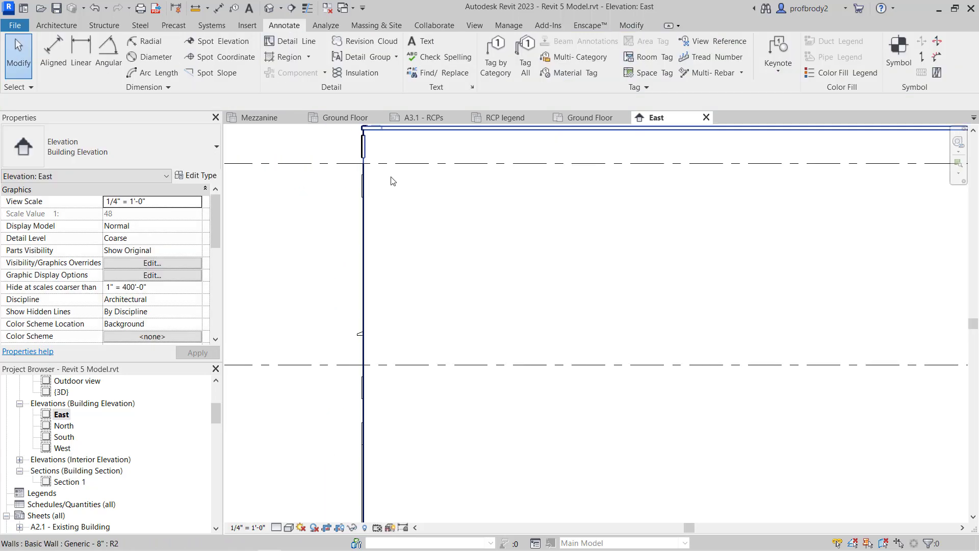
{"action": "left_click", "coordinate": [341, 162]}
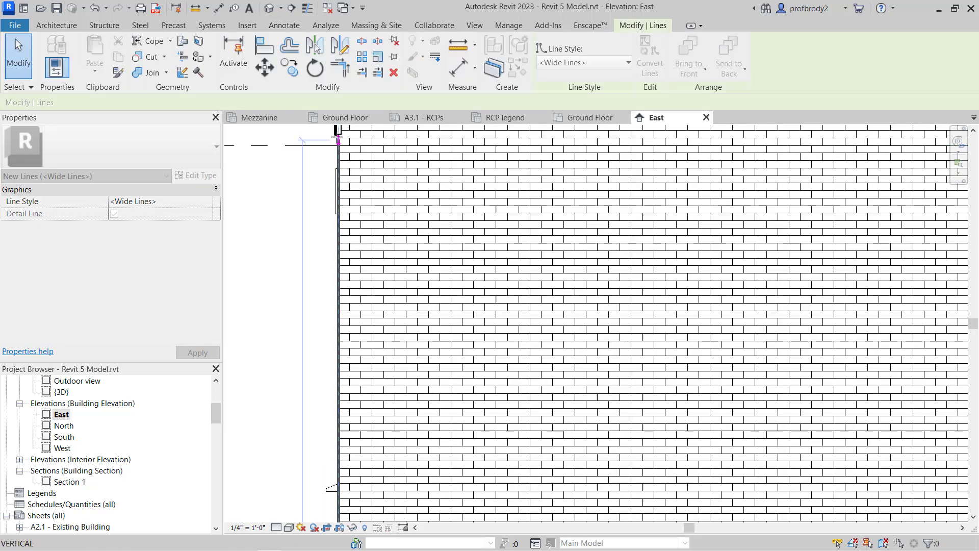
{"action": "scroll", "coordinate": [320, 276], "scroll_direction": "down", "scroll_amount": 2}
{"action": "scroll", "coordinate": [321, 306], "scroll_direction": "down", "scroll_amount": 2}
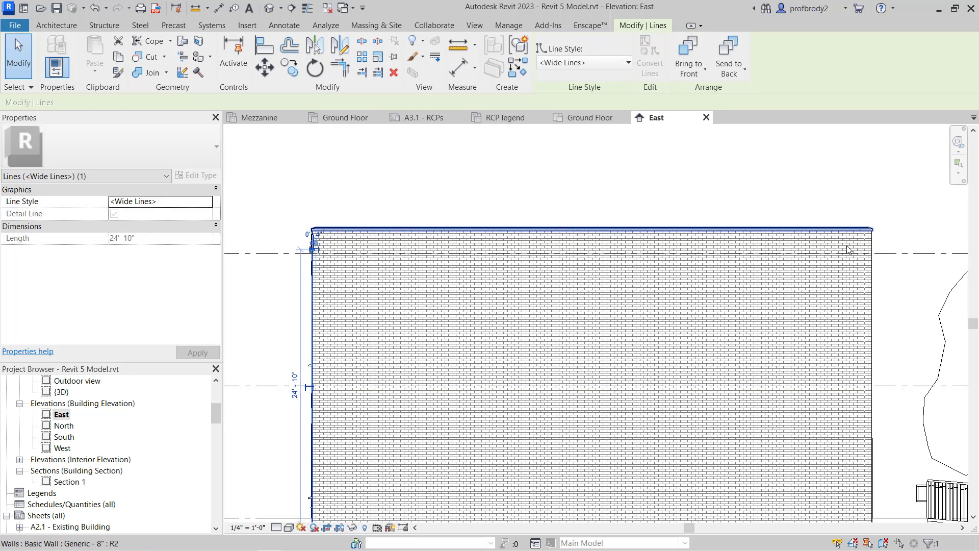
{"action": "mouse_move", "coordinate": [890, 243]}
{"action": "middle_mouse_down"}
{"action": "mouse_move", "coordinate": [817, 188]}
{"action": "mouse_move", "coordinate": [835, 161]}
{"action": "middle_mouse_up"}
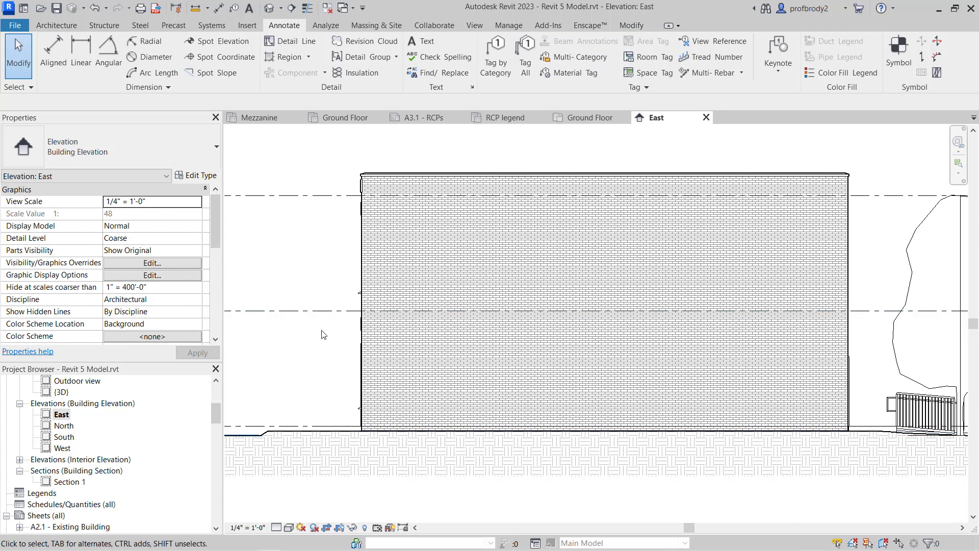
- Override the Topography category's cut line weight to 10 in the East elevation's visibility/graphic settings
{"action": "key", "text": "v"}
{"action": "key", "text": "g"}
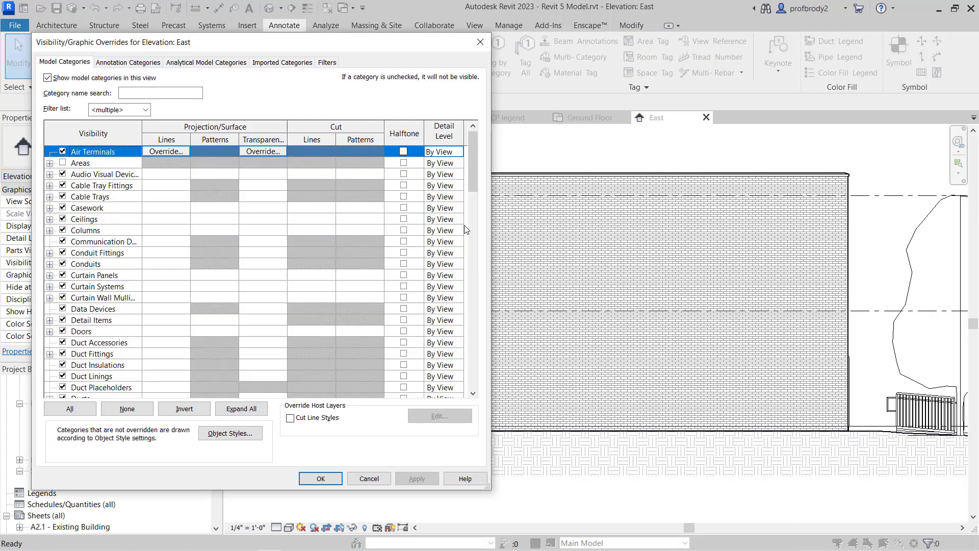
{"action": "left_click_drag", "start_coordinate": [473, 183], "coordinate": [488, 387]}
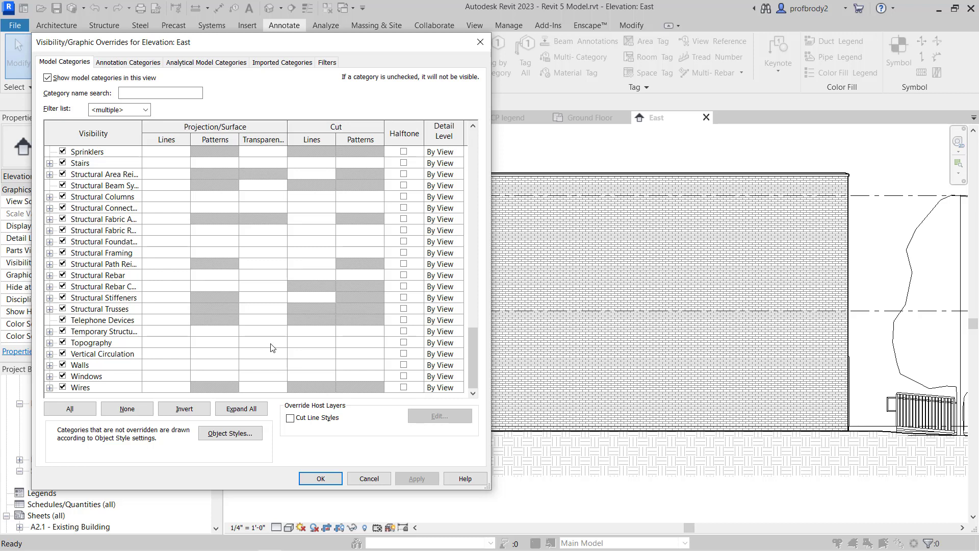
{"action": "left_click", "coordinate": [303, 344]}
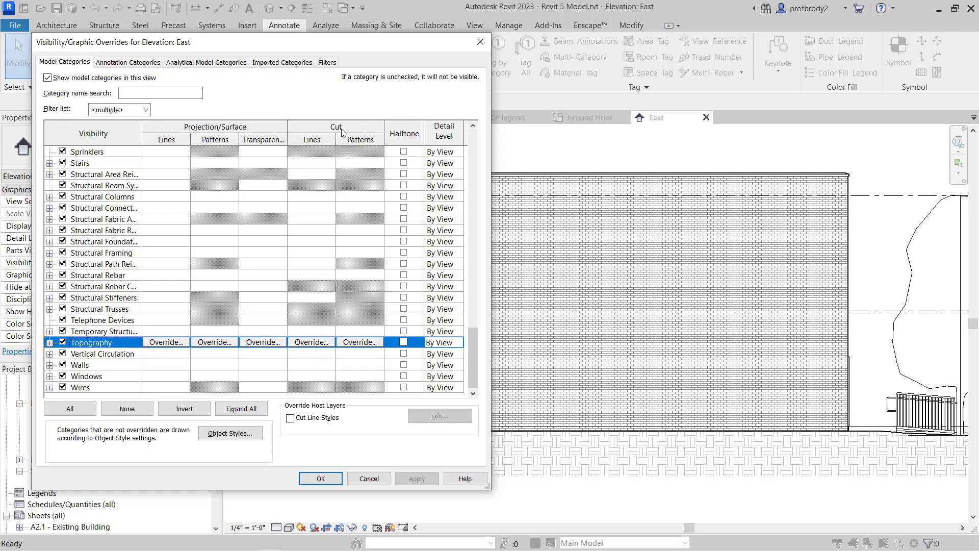
{"action": "left_click", "coordinate": [309, 342]}
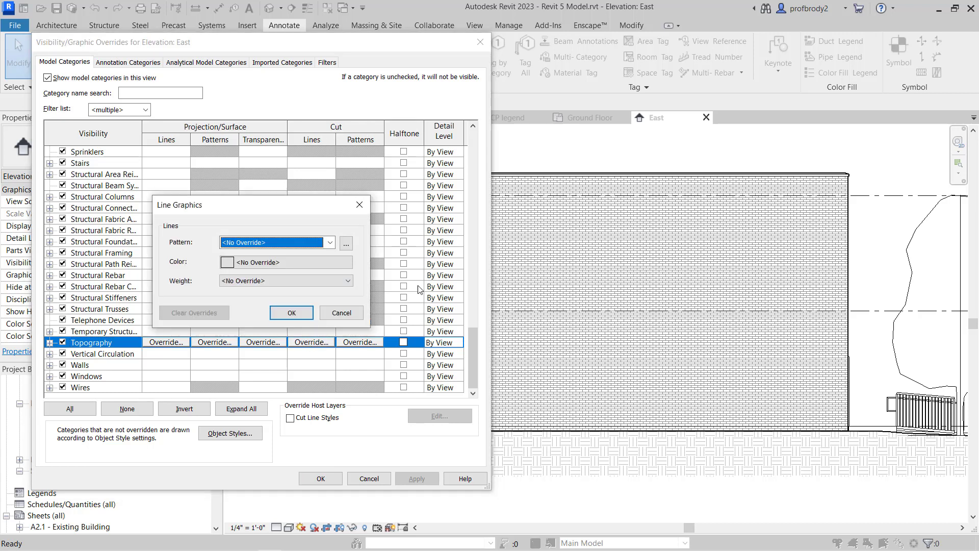
{"action": "left_click", "coordinate": [320, 278]}
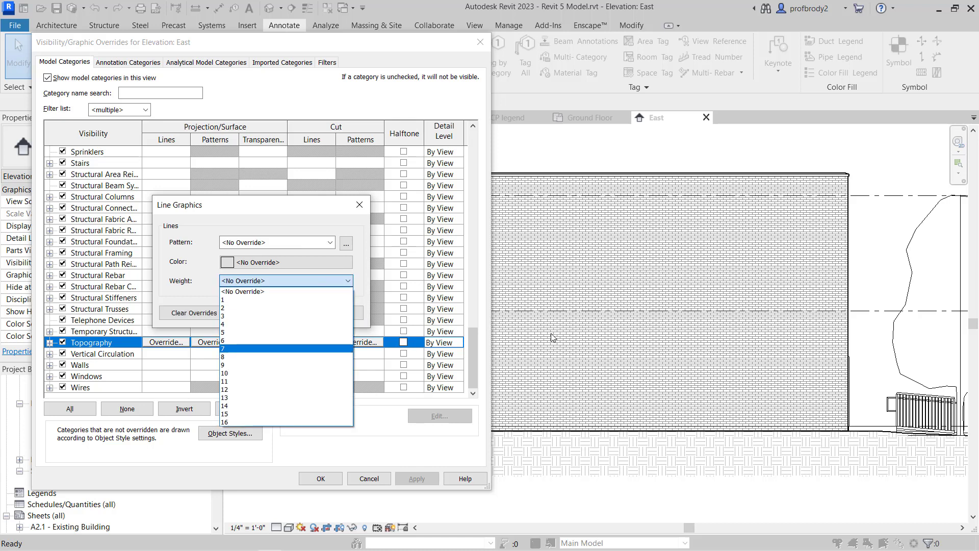
{"action": "left_click", "coordinate": [263, 374]}
{"action": "left_click", "coordinate": [292, 312]}
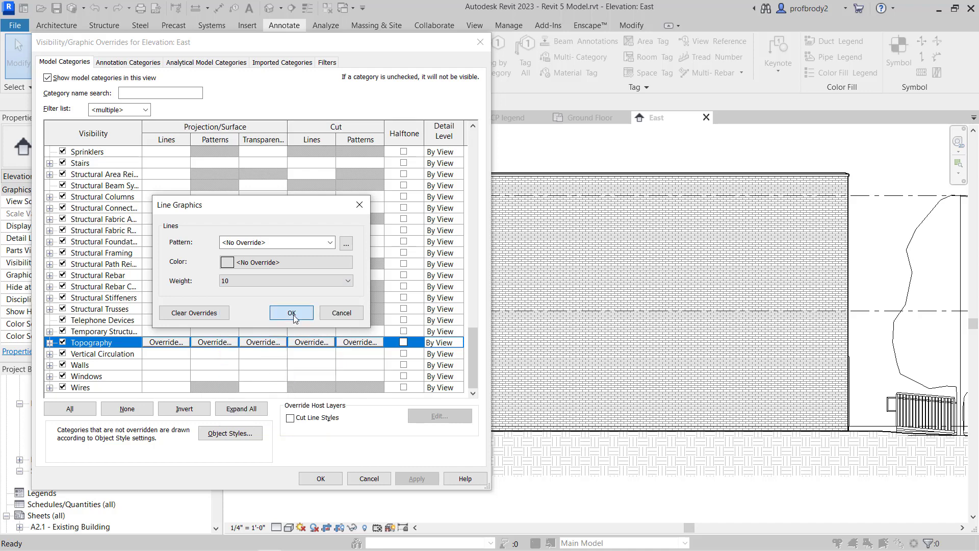
{"action": "left_click", "coordinate": [426, 474]}
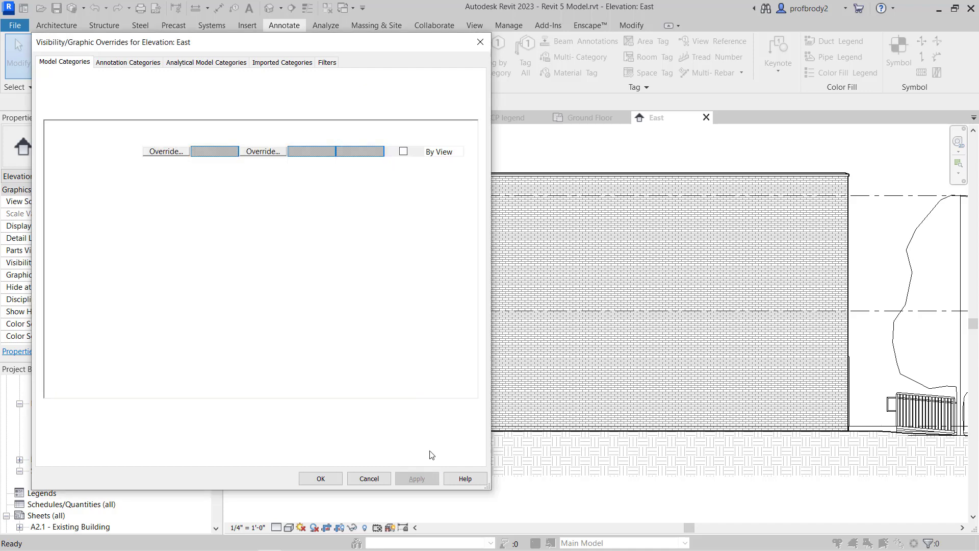
{"action": "left_click", "coordinate": [326, 477]}
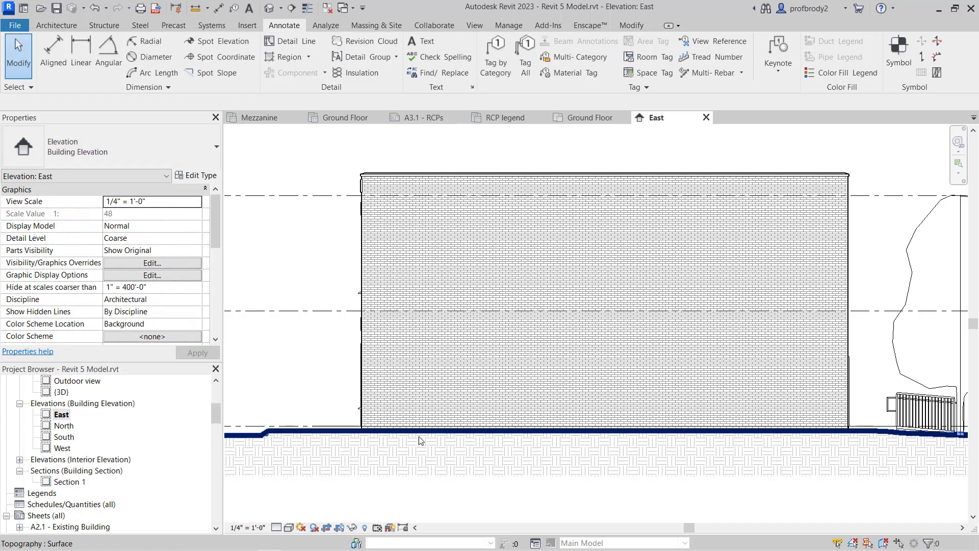
{"action": "scroll", "coordinate": [418, 436], "scroll_direction": "down", "scroll_amount": 1}
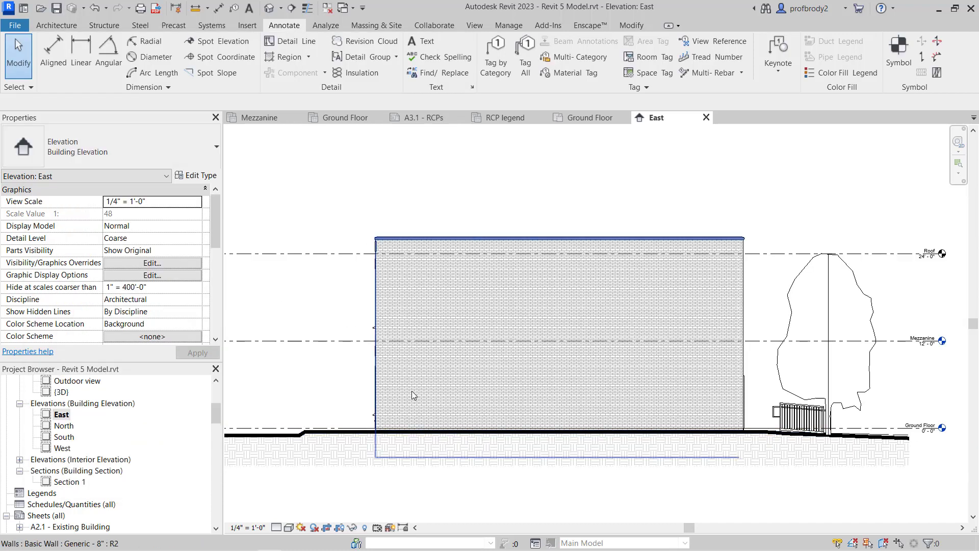
{"action": "middle_click_drag", "start_coordinate": [319, 383], "coordinate": [383, 397]}
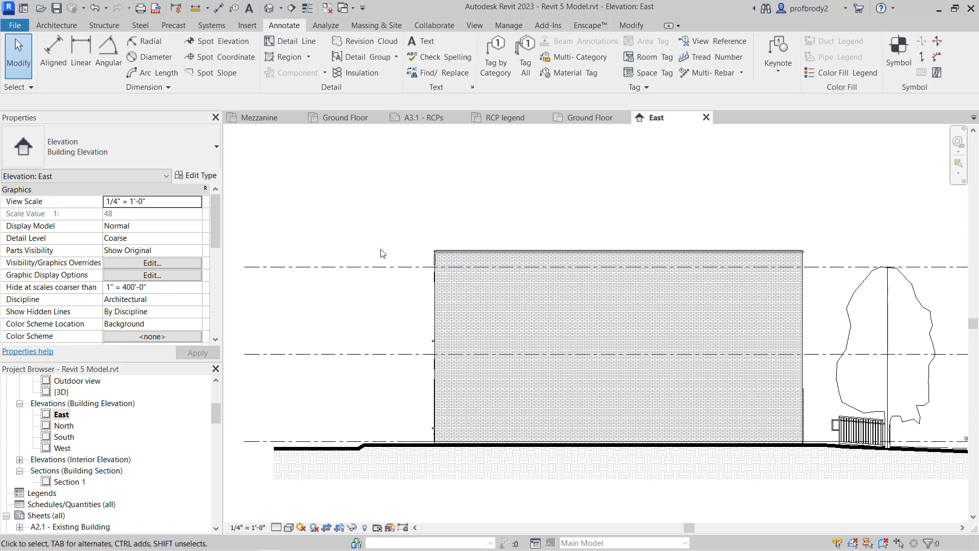
- Review the project's line pattern definitions
{"action": "left_click", "coordinate": [508, 25]}
{"action": "left_click", "coordinate": [306, 73]}
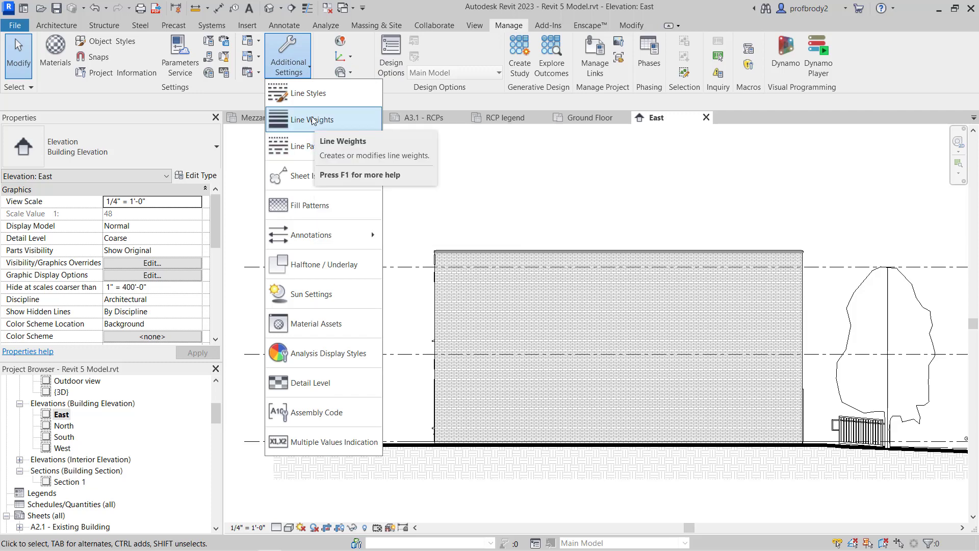
{"action": "left_click", "coordinate": [311, 148]}
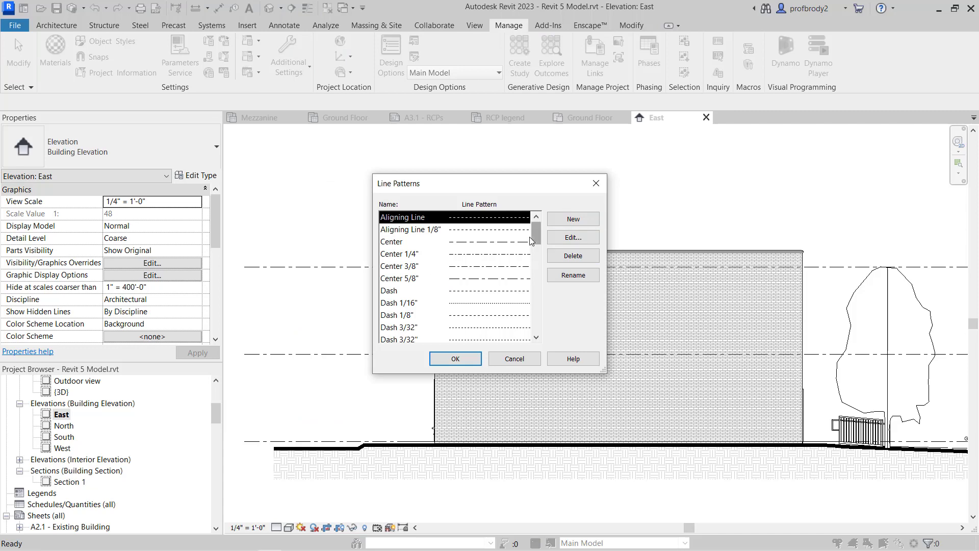
{"action": "left_click_drag", "start_coordinate": [534, 237], "coordinate": [534, 260]}
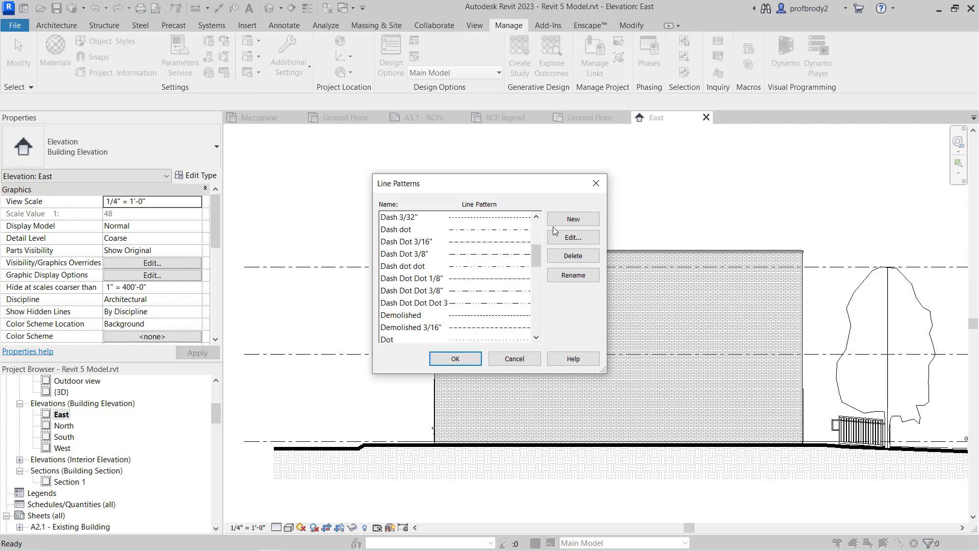
{"action": "left_click", "coordinate": [596, 183]}
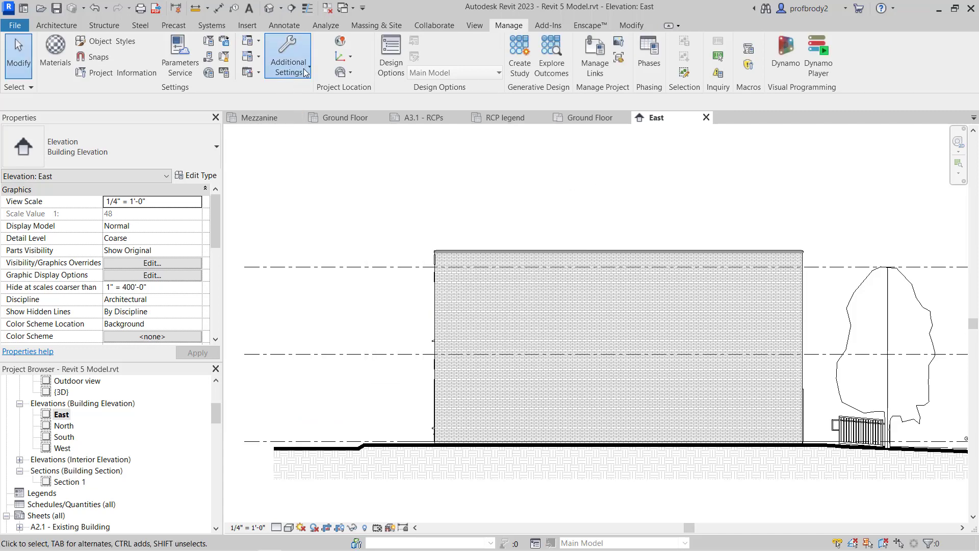
- Examine the line styles' weights, colors and patterns, and the form for creating a new Lines subcategory
{"action": "left_click", "coordinate": [288, 64]}
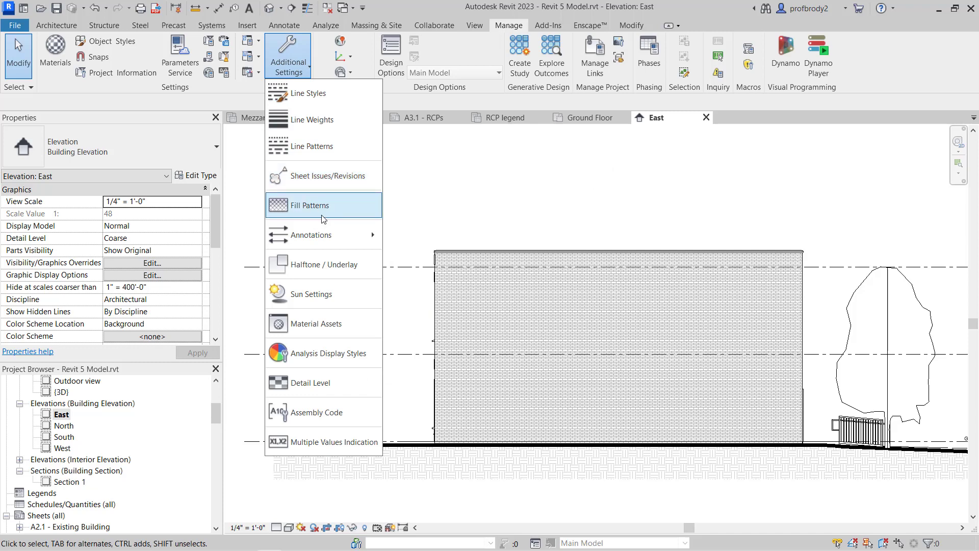
{"action": "left_click", "coordinate": [307, 100]}
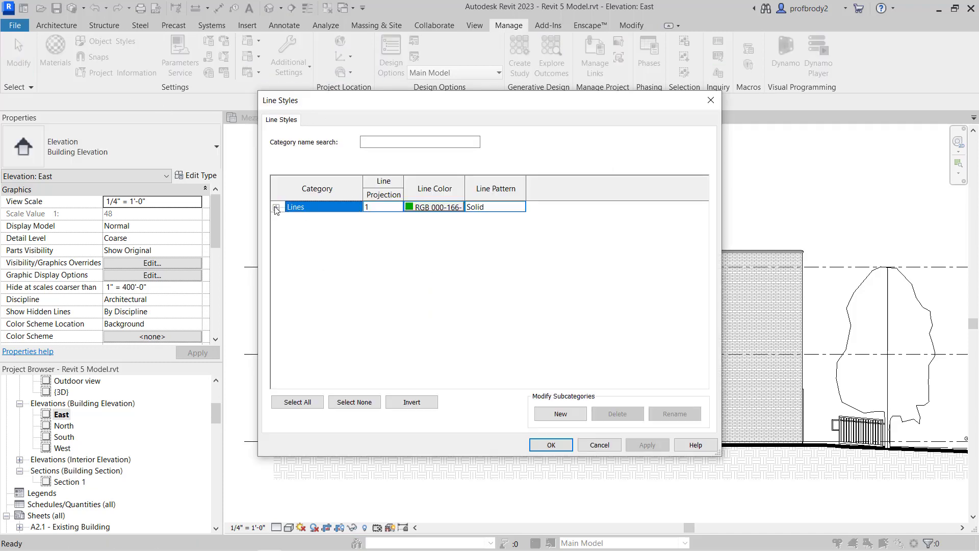
{"action": "left_click", "coordinate": [276, 208]}
{"action": "scroll", "coordinate": [371, 289], "scroll_direction": "down", "scroll_amount": 2}
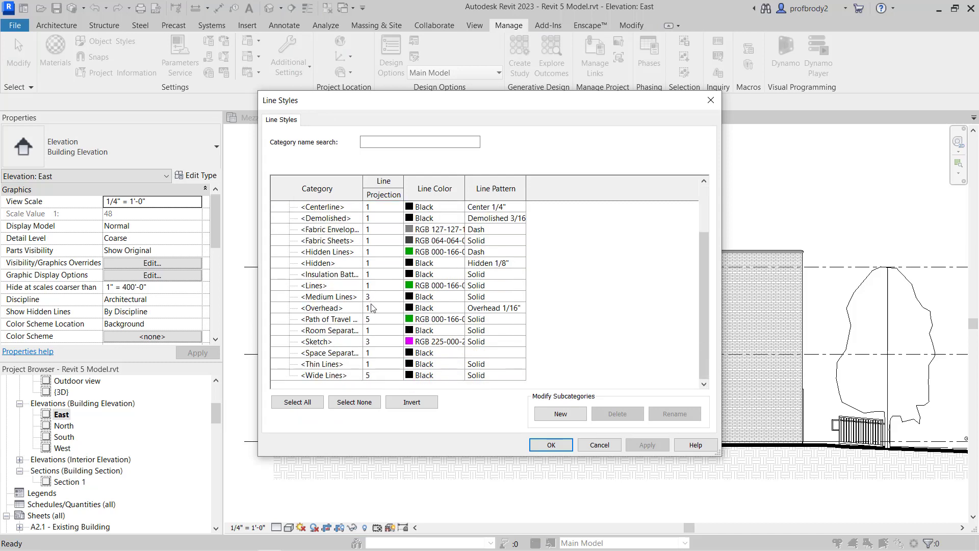
{"action": "scroll", "coordinate": [372, 307], "scroll_direction": "up", "scroll_amount": 2}
{"action": "scroll", "coordinate": [372, 307], "scroll_direction": "down", "scroll_amount": 2}
{"action": "left_click", "coordinate": [561, 414]}
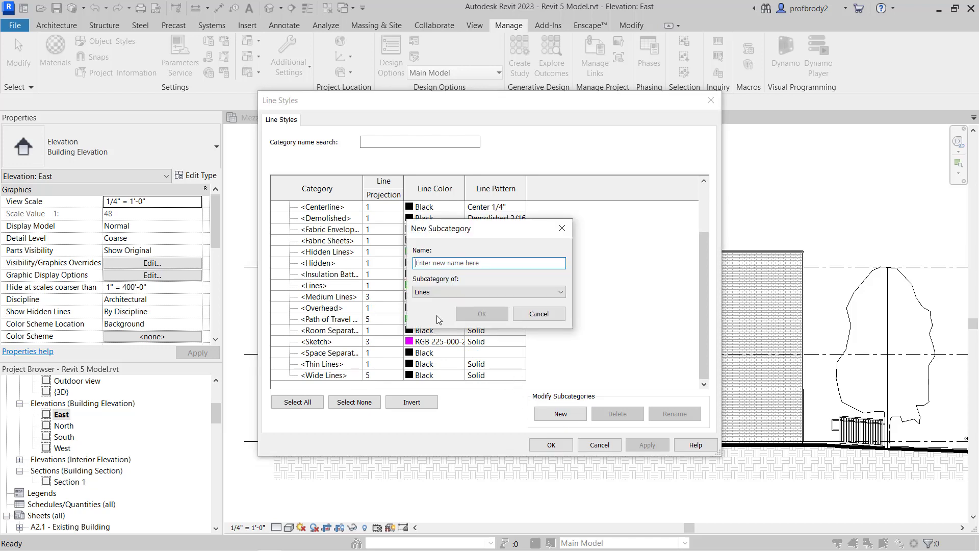
{"action": "left_click", "coordinate": [561, 229]}
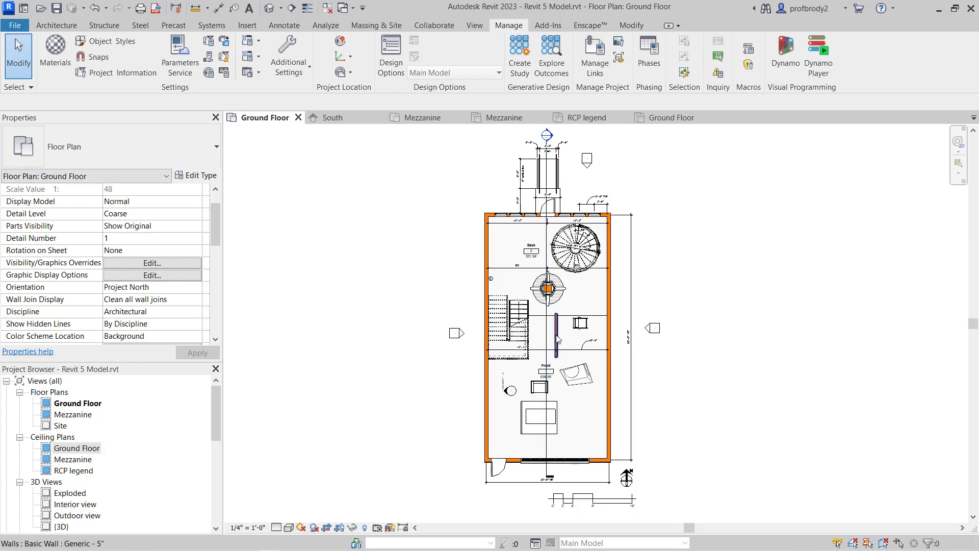
- Draw a horizontal building section across the ground floor plan through the Front room, extending past both side walls
{"action": "scroll", "coordinate": [557, 337], "scroll_direction": "up", "scroll_amount": 1}
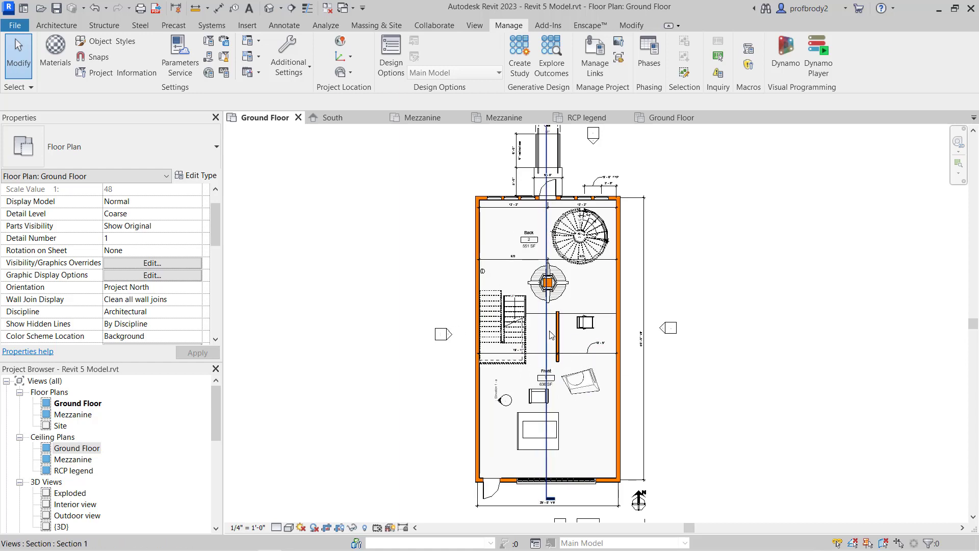
{"action": "left_click", "coordinate": [548, 349]}
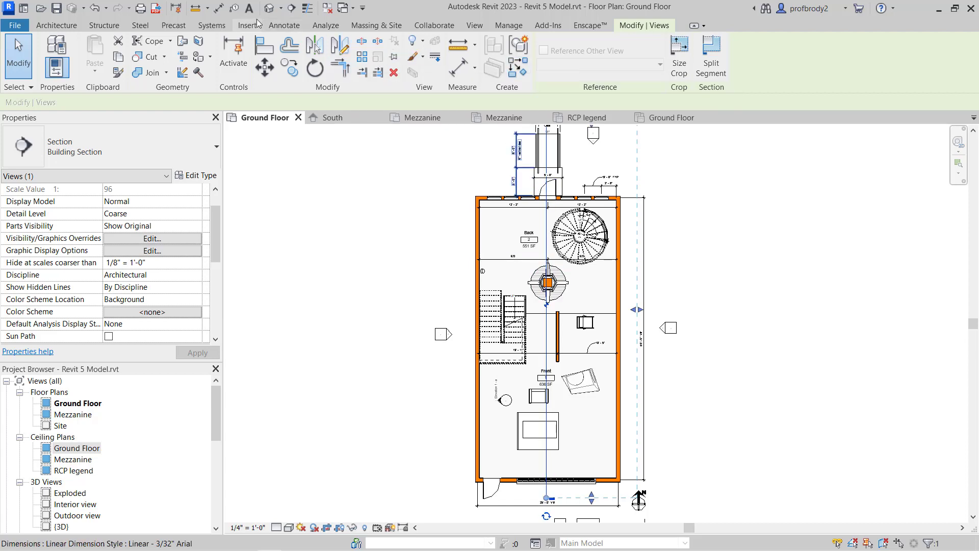
{"action": "left_click", "coordinate": [472, 26]}
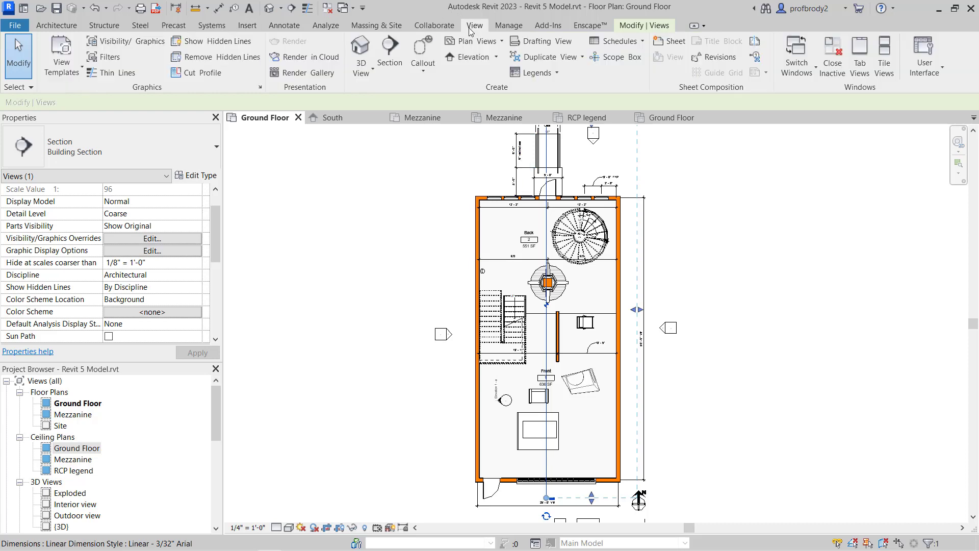
{"action": "left_click", "coordinate": [389, 51]}
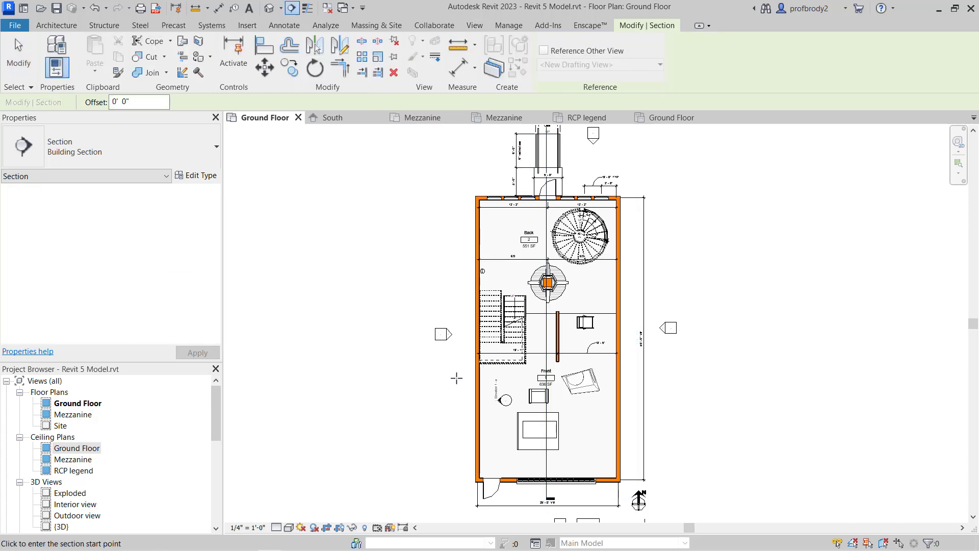
{"action": "left_click", "coordinate": [449, 374]}
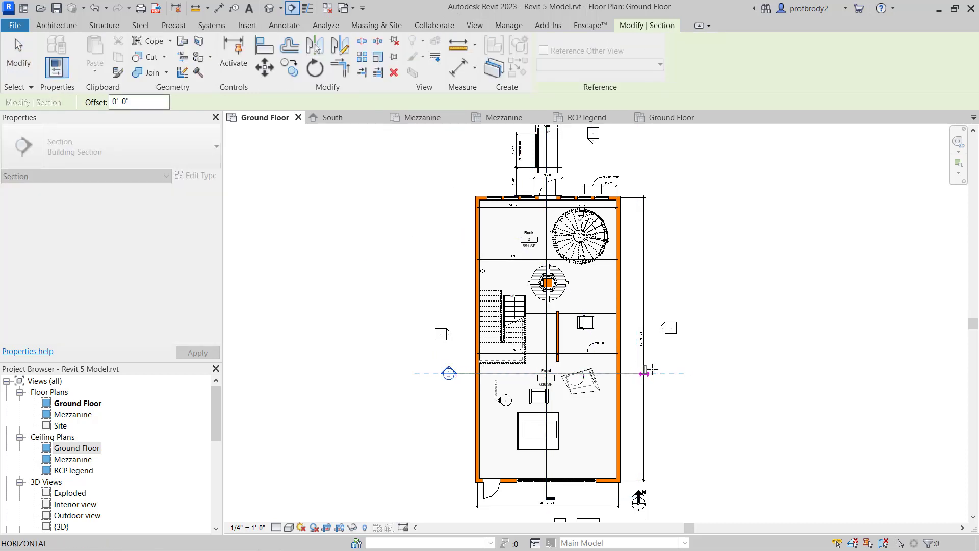
{"action": "left_click", "coordinate": [655, 373]}
{"action": "scroll", "coordinate": [433, 293], "scroll_direction": "down", "scroll_amount": 2}
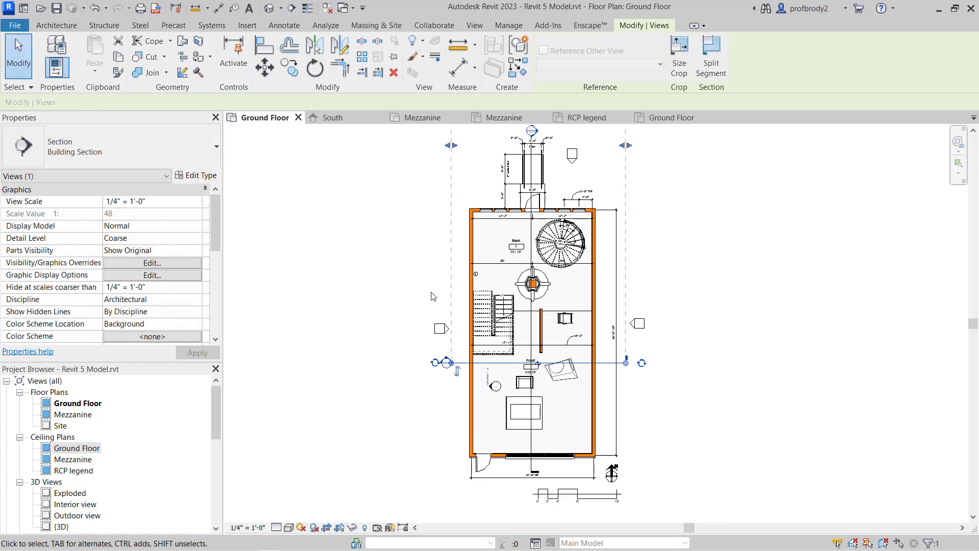
- Pull the new section's far clip boundary in to just beyond the building's north wall
{"action": "scroll", "coordinate": [416, 276], "scroll_direction": "down", "scroll_amount": 4}
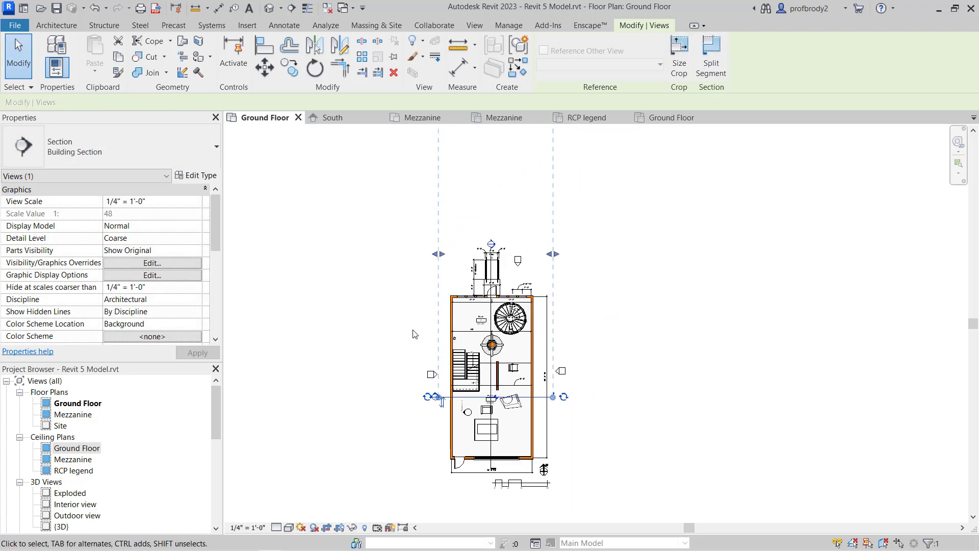
{"action": "left_click_drag", "start_coordinate": [468, 183], "coordinate": [487, 293]}
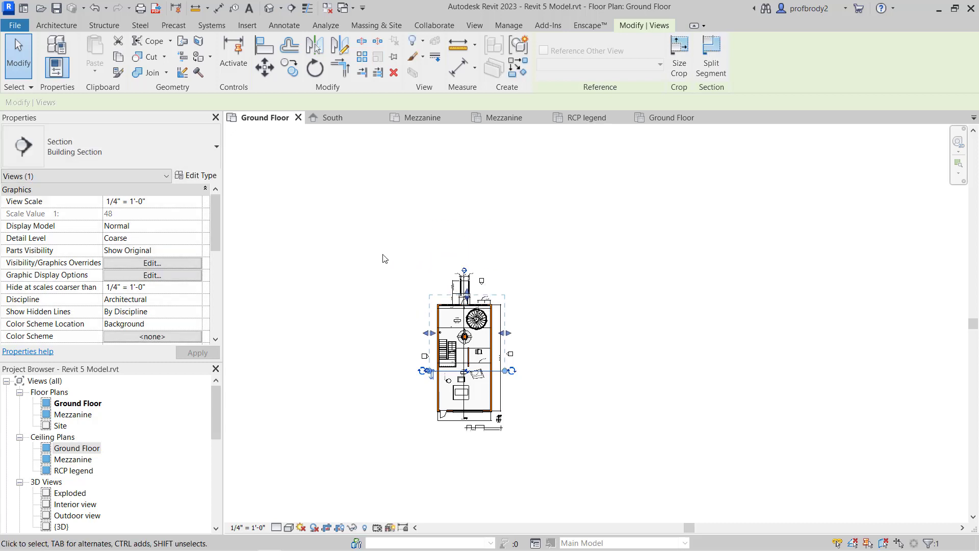
{"action": "scroll", "coordinate": [452, 347], "scroll_direction": "up", "scroll_amount": 5}
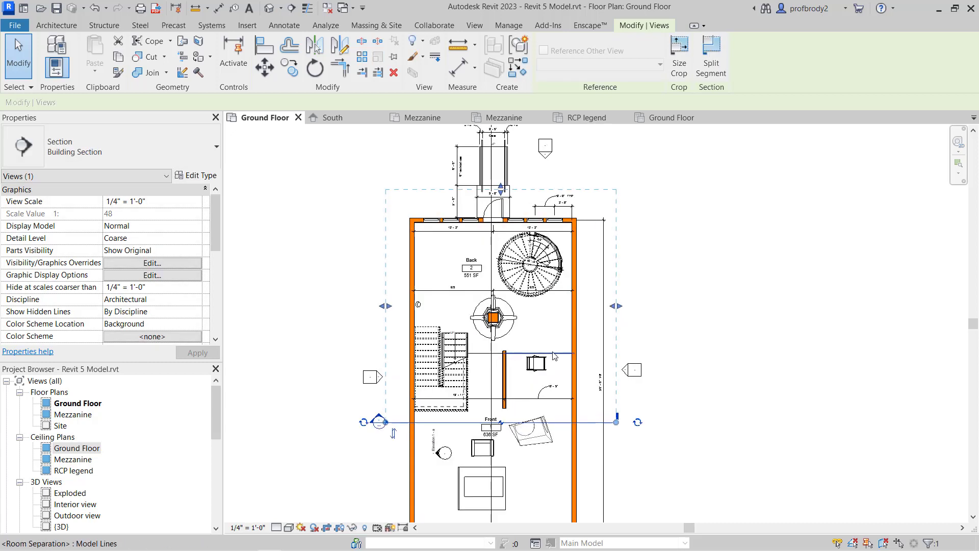
{"action": "left_click", "coordinate": [336, 225]}
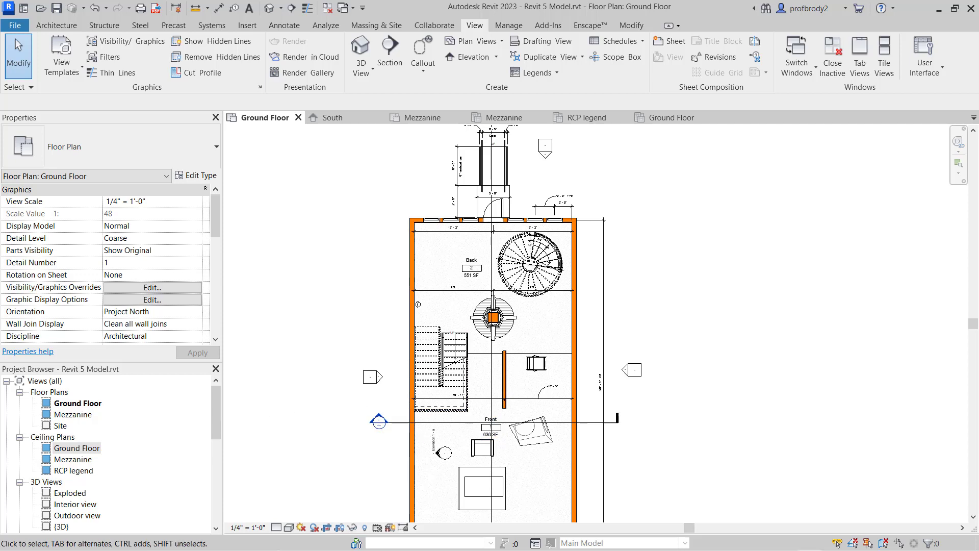
- Open the new cross section's view, slightly tighten its crop region around the building, and hide the crop boundary
{"action": "double_click", "coordinate": [379, 421]}
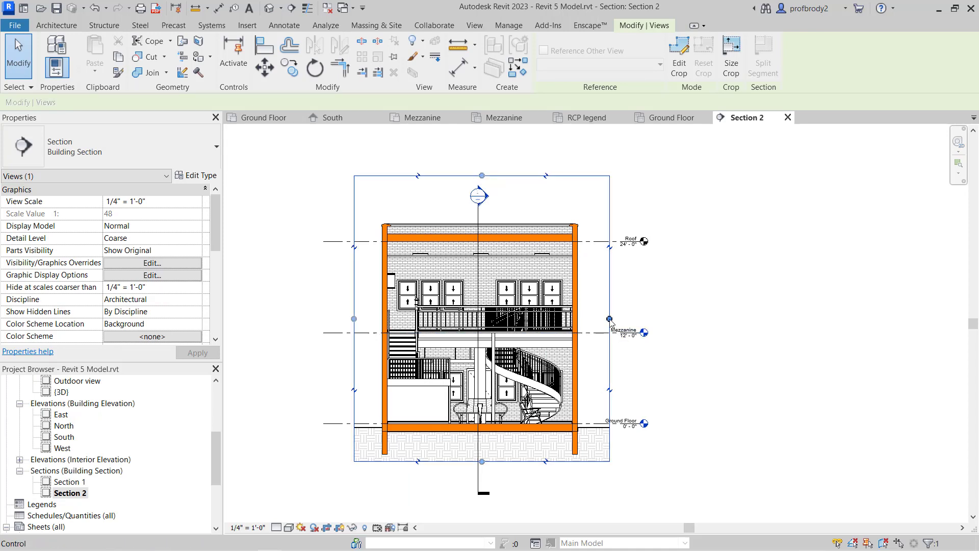
{"action": "left_click_drag", "start_coordinate": [609, 318], "coordinate": [603, 319]}
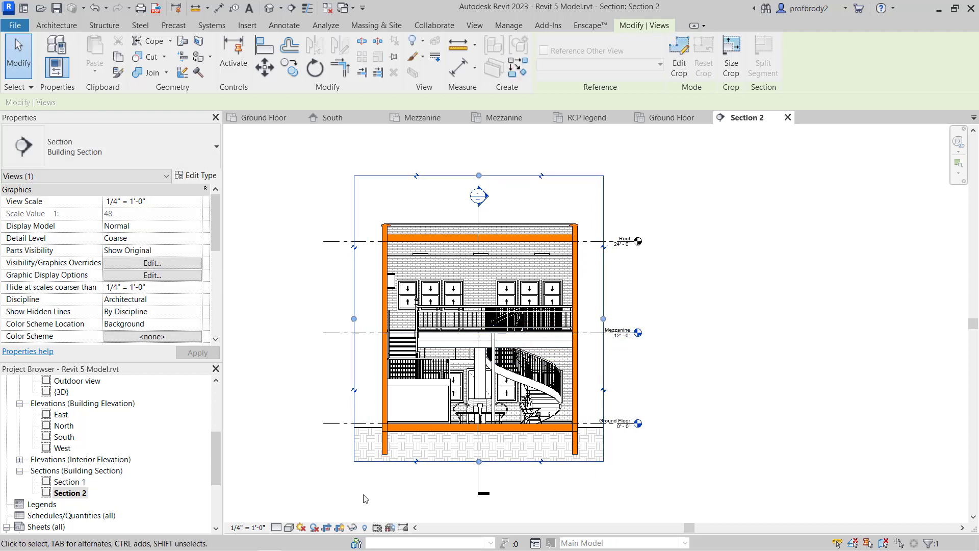
{"action": "mouse_move", "coordinate": [480, 463]}
{"action": "left_mouse_down"}
{"action": "mouse_move", "coordinate": [482, 472]}
{"action": "mouse_move", "coordinate": [481, 461]}
{"action": "left_mouse_up"}
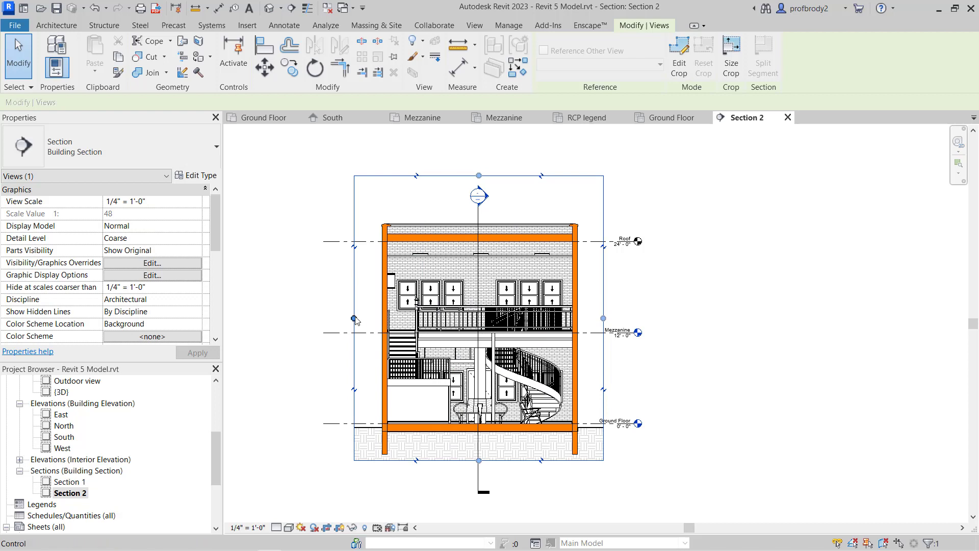
{"action": "mouse_move", "coordinate": [354, 319]}
{"action": "left_mouse_down"}
{"action": "mouse_move", "coordinate": [363, 319]}
{"action": "mouse_move", "coordinate": [354, 318]}
{"action": "left_mouse_up"}
{"action": "left_click", "coordinate": [308, 477]}
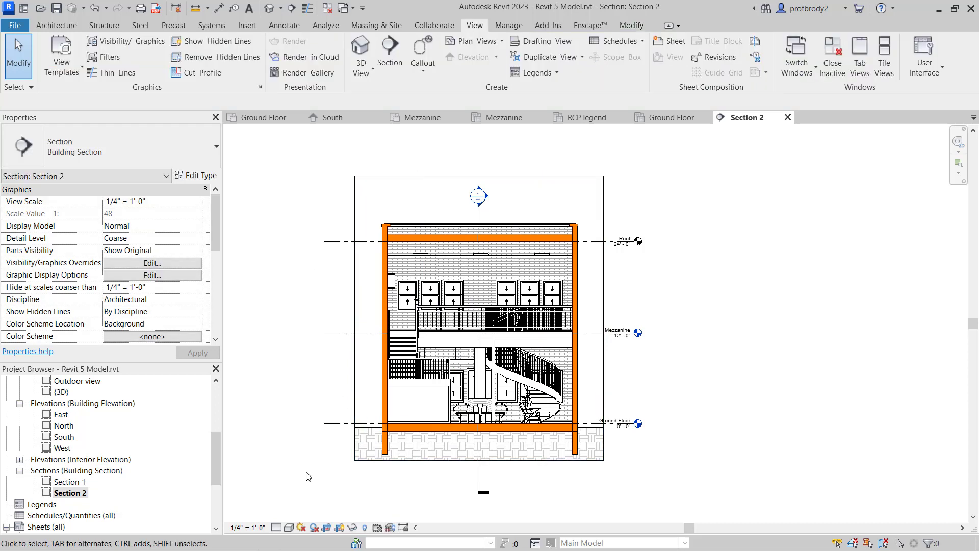
{"action": "left_click", "coordinate": [340, 528]}
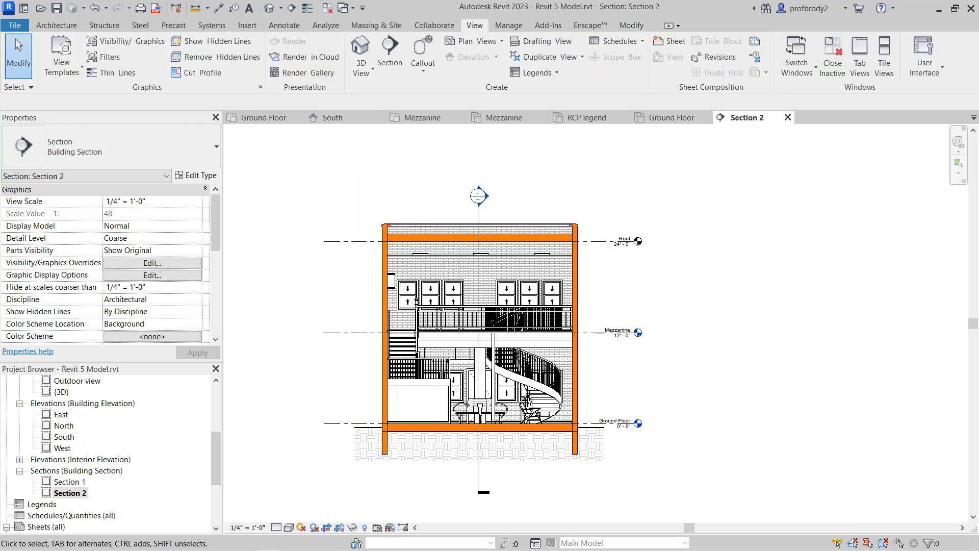
- Return to the Ground Floor plan and close all other open views
{"action": "key", "text": "ctrl+Tab"}
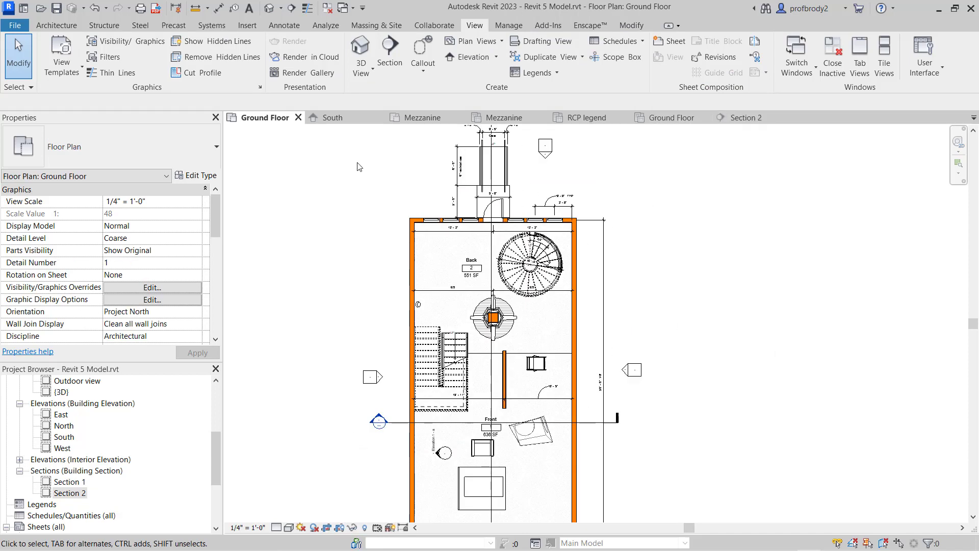
{"action": "scroll", "coordinate": [411, 262], "scroll_direction": "down", "scroll_amount": 1}
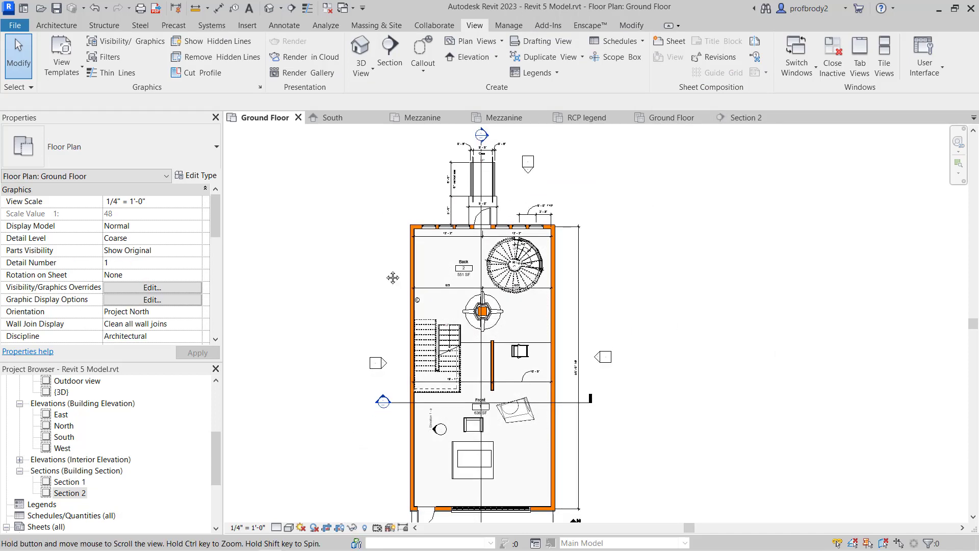
{"action": "middle_click_drag", "start_coordinate": [393, 277], "coordinate": [420, 288]}
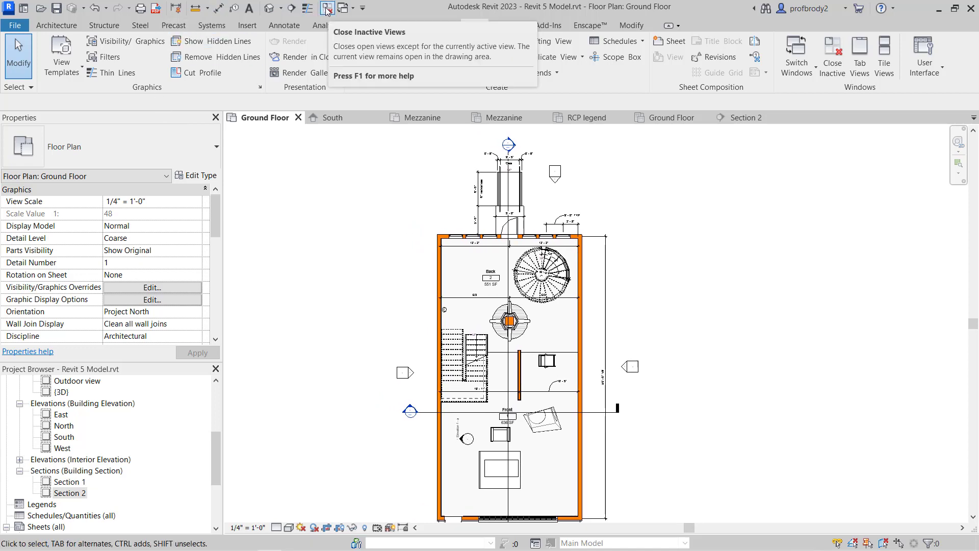
{"action": "left_click", "coordinate": [327, 10]}
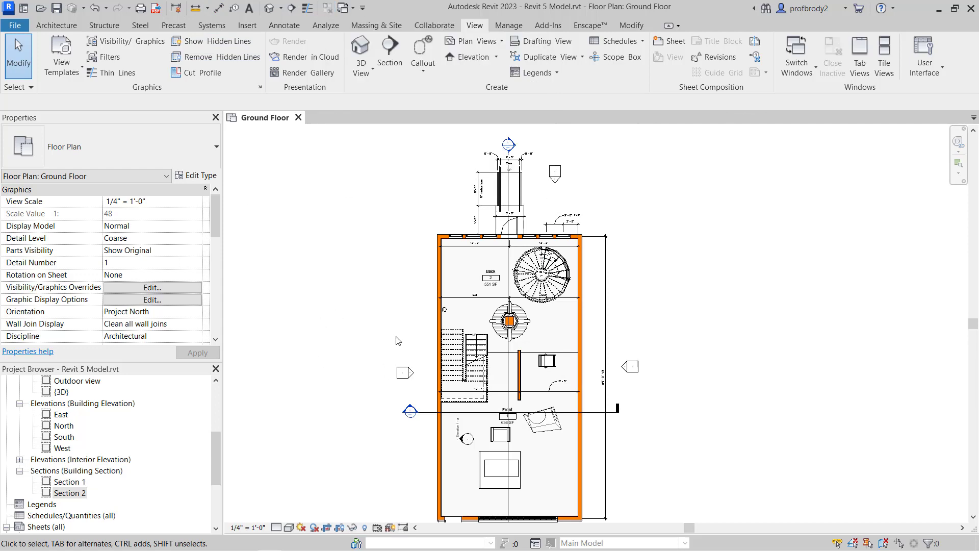
- Add a south-facing interior elevation to the Front room's elevation marker, and expand the list of interior elevation views
{"action": "scroll", "coordinate": [465, 454], "scroll_direction": "up", "scroll_amount": 4}
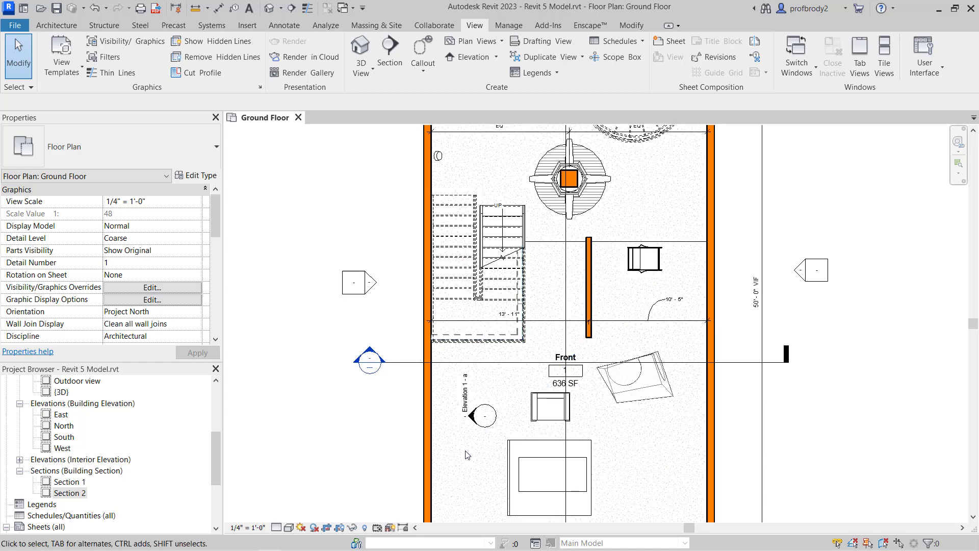
{"action": "scroll", "coordinate": [465, 454], "scroll_direction": "up", "scroll_amount": 1}
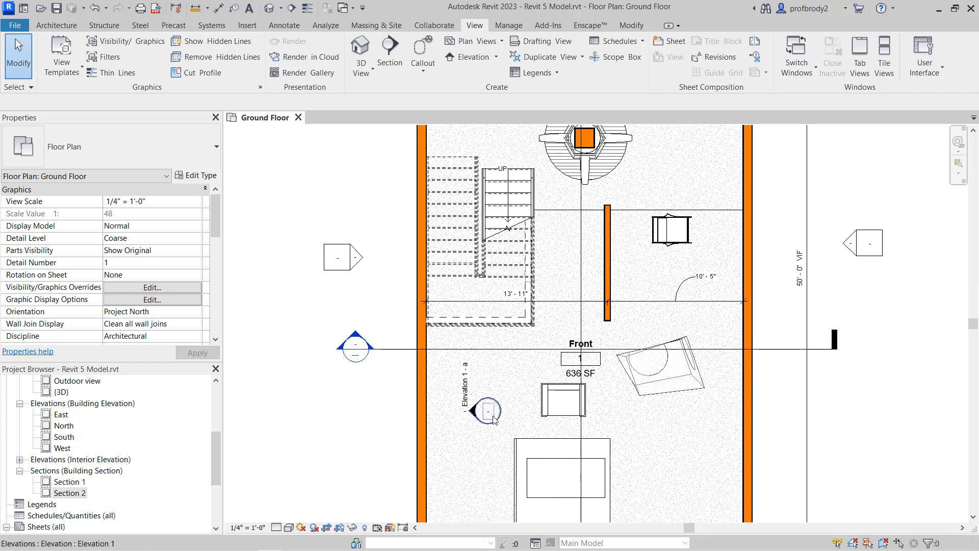
{"action": "scroll", "coordinate": [485, 419], "scroll_direction": "up", "scroll_amount": 4}
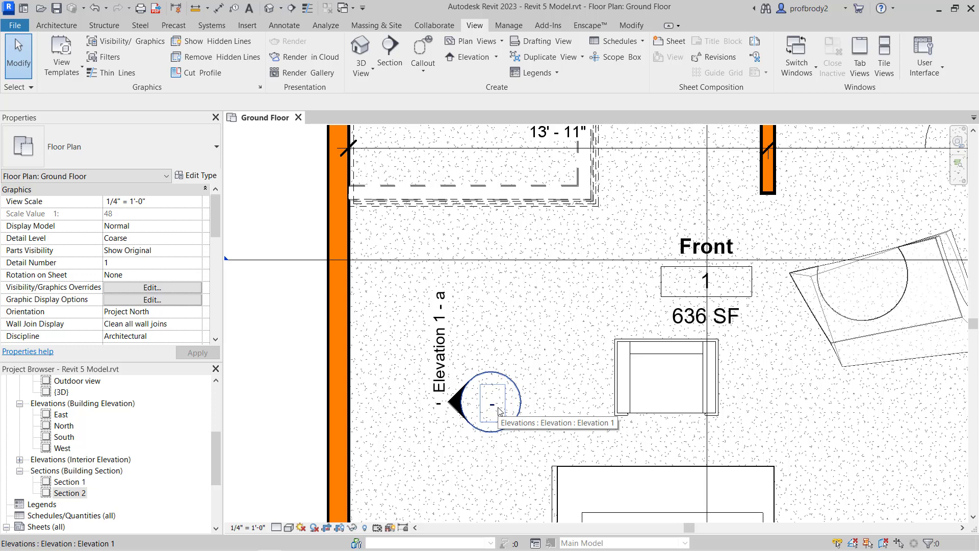
{"action": "left_click", "coordinate": [498, 411]}
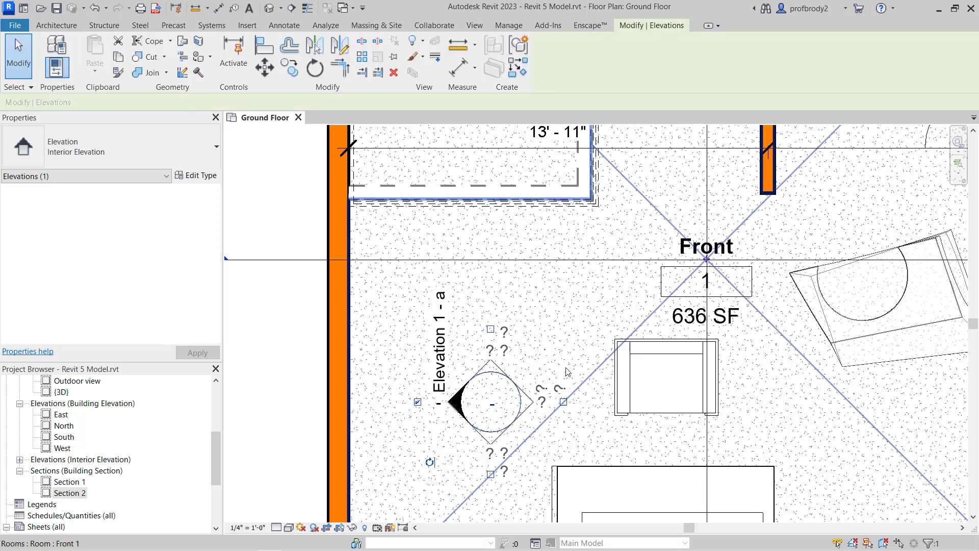
{"action": "left_click", "coordinate": [491, 475]}
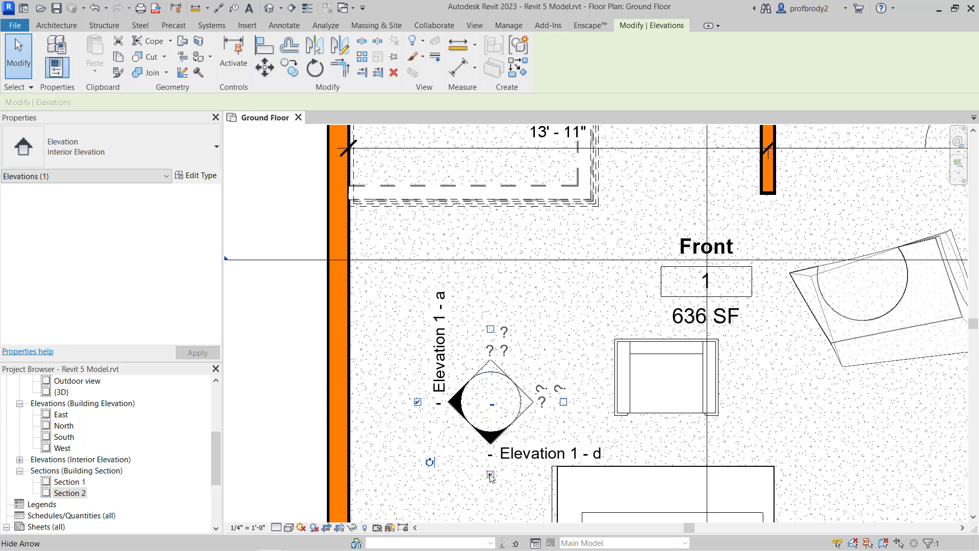
{"action": "scroll", "coordinate": [492, 476], "scroll_direction": "down", "scroll_amount": 2}
{"action": "scroll", "coordinate": [492, 473], "scroll_direction": "up", "scroll_amount": 1}
{"action": "middle_click_drag", "start_coordinate": [493, 473], "coordinate": [456, 358]}
{"action": "key", "text": "Escape"}
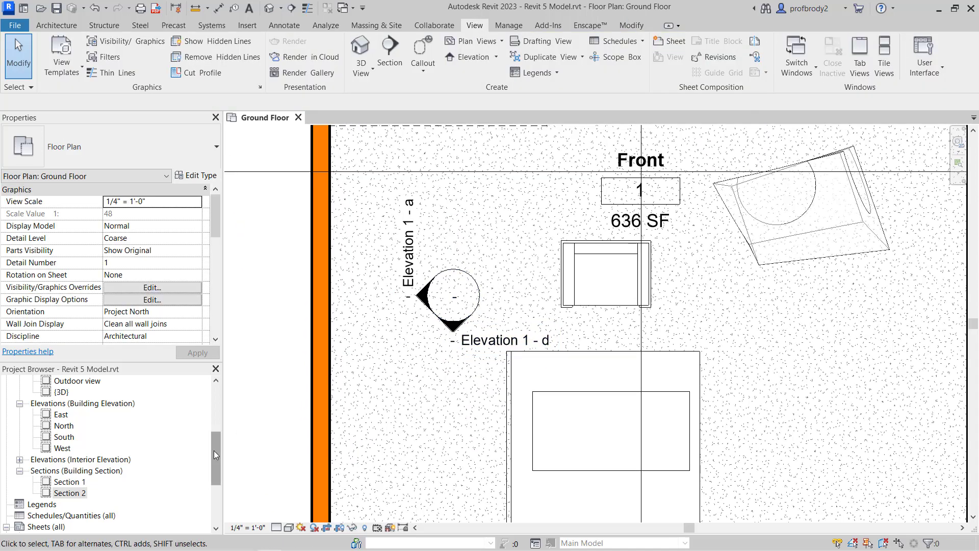
{"action": "left_click", "coordinate": [20, 460]}
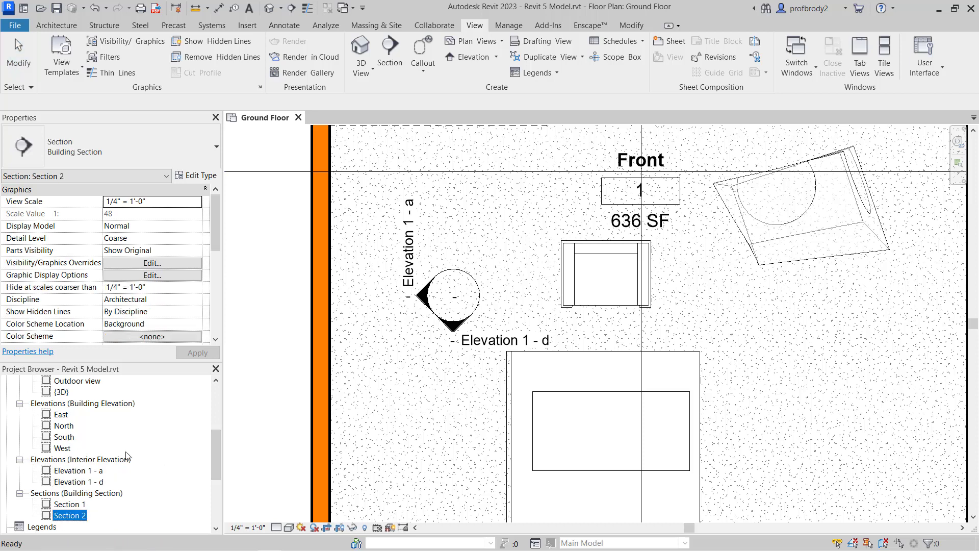
- Set the Front room elevation marker's 1/2" Circle tag to use the Elevation Mark Body_Circle : Filled Arrow mark
{"action": "left_click", "coordinate": [78, 471]}
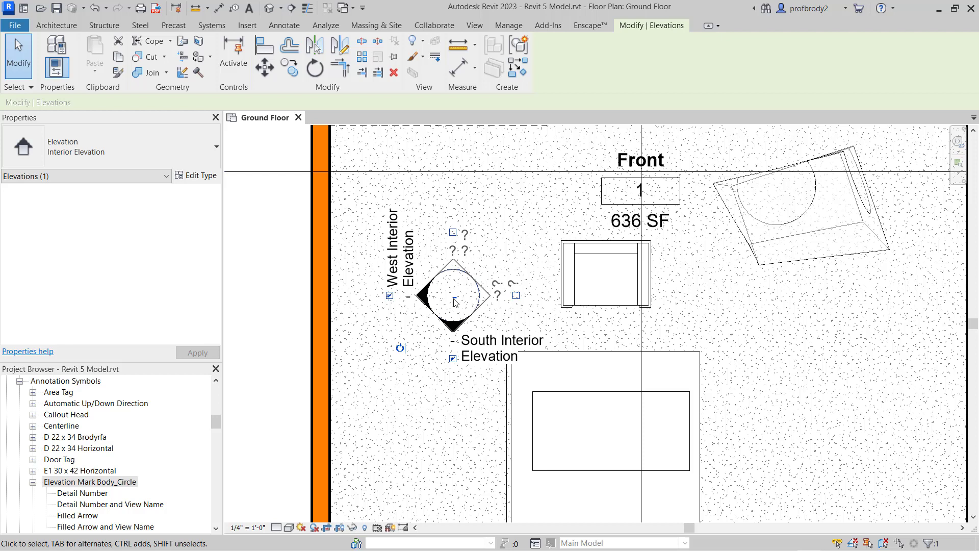
{"action": "left_click", "coordinate": [198, 177]}
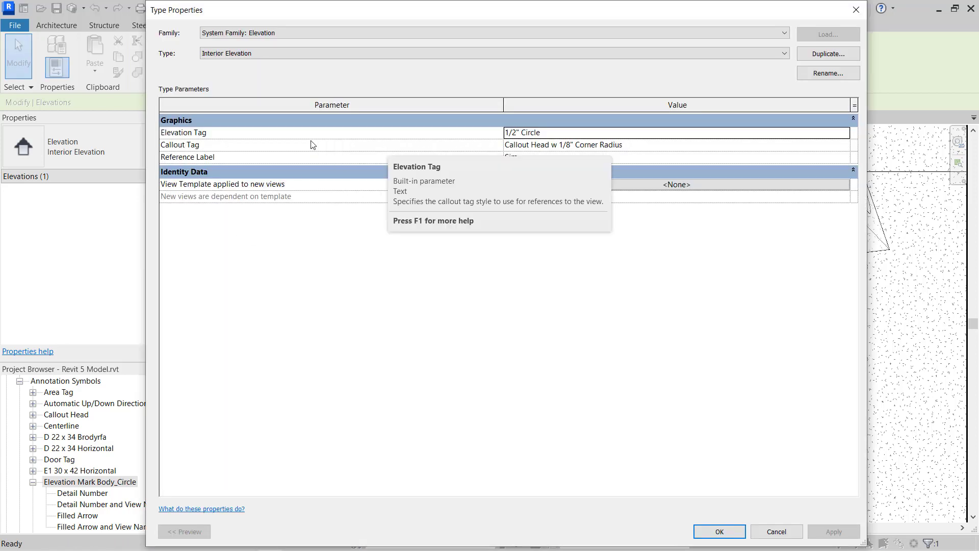
{"action": "left_click", "coordinate": [569, 134]}
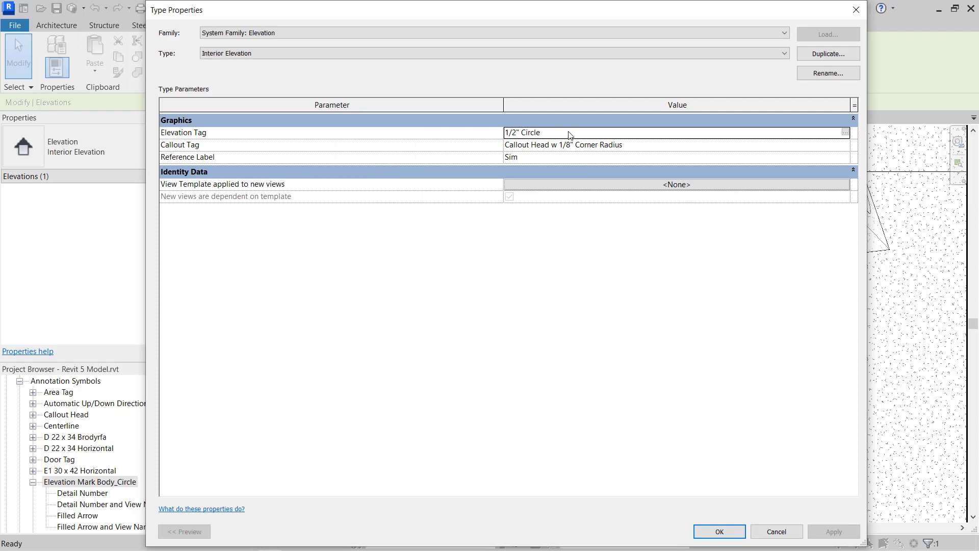
{"action": "left_click", "coordinate": [845, 132]}
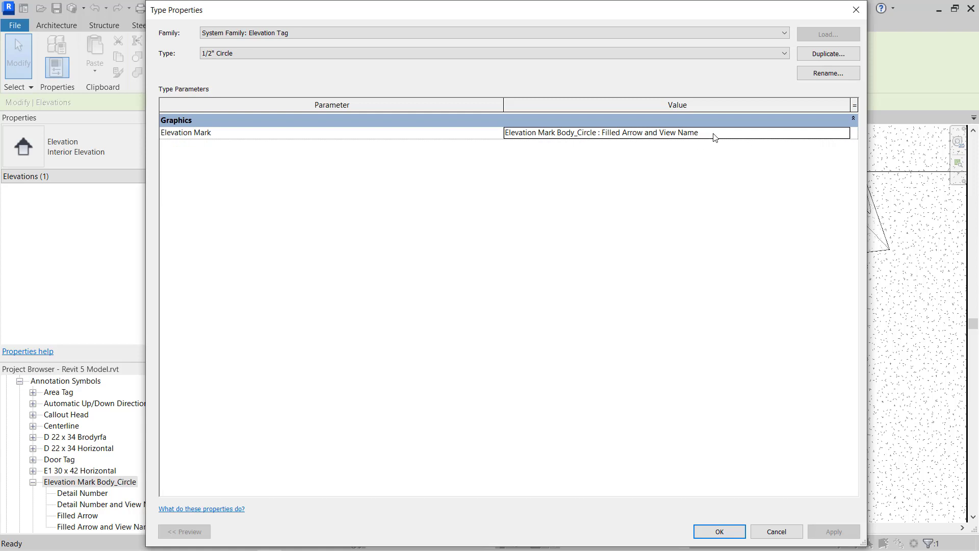
{"action": "left_click", "coordinate": [759, 135]}
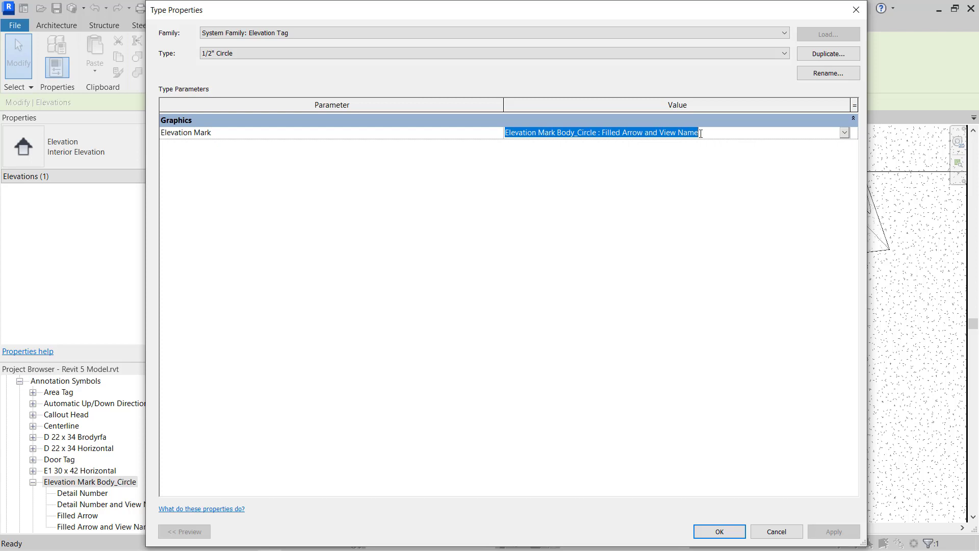
{"action": "left_click", "coordinate": [844, 134]}
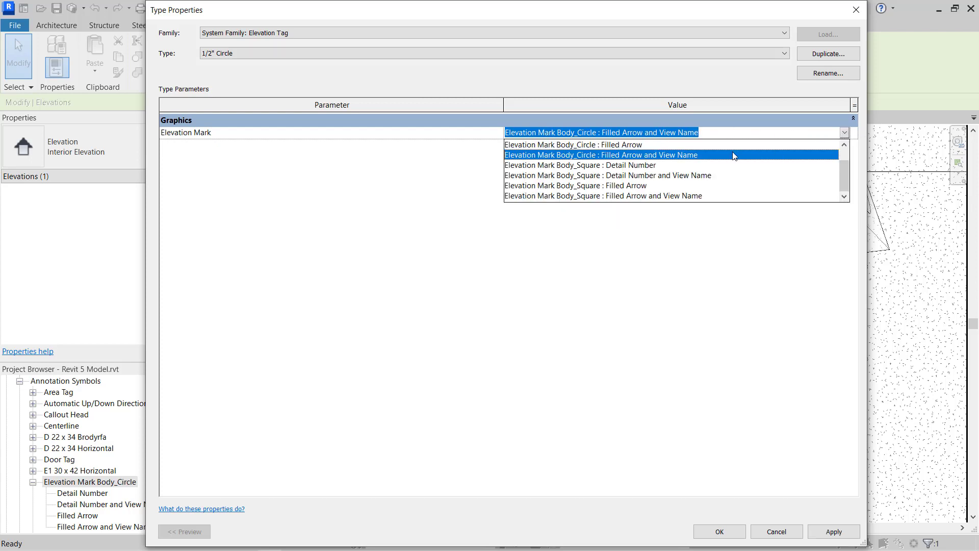
{"action": "left_click", "coordinate": [616, 145]}
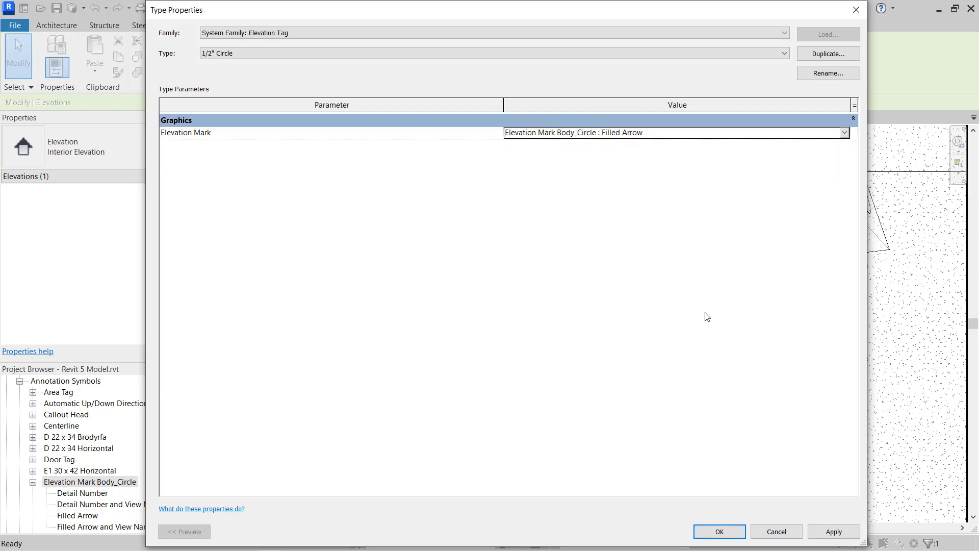
{"action": "left_click", "coordinate": [832, 533]}
{"action": "left_click", "coordinate": [719, 531]}
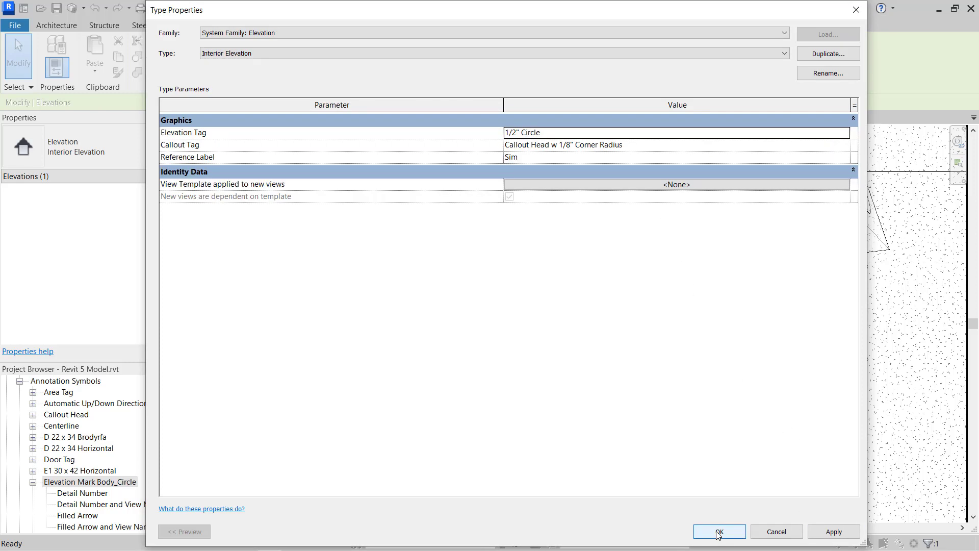
{"action": "left_click", "coordinate": [719, 532]}
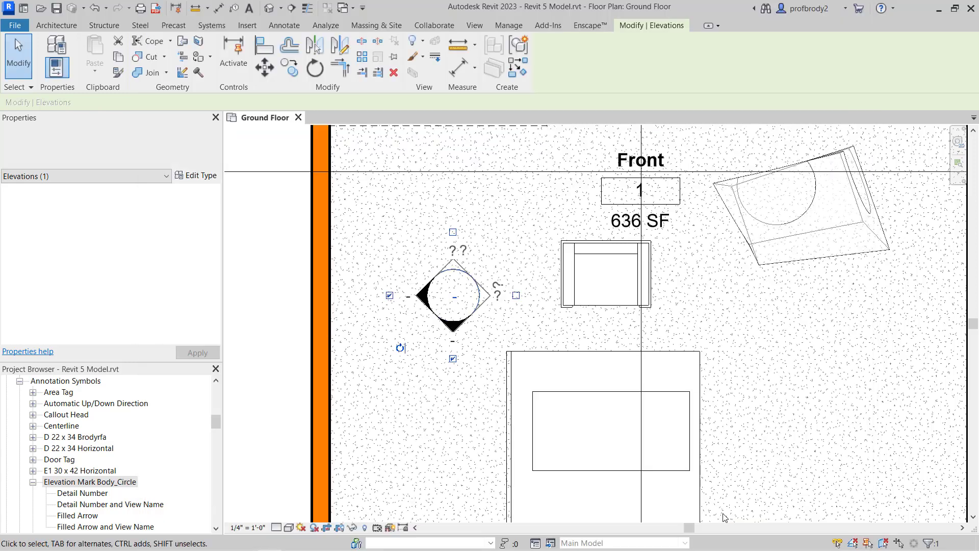
{"action": "left_click", "coordinate": [237, 260]}
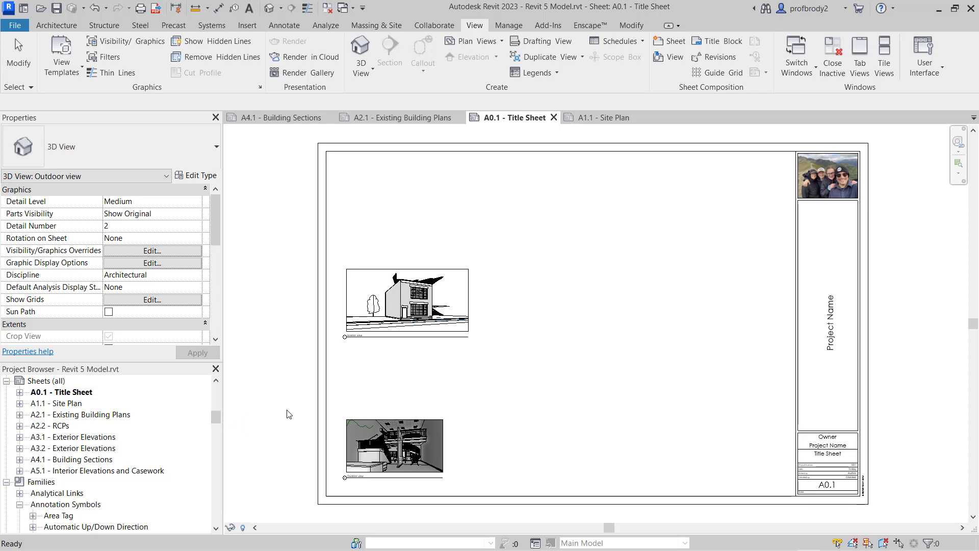
- Enlarge the exterior perspective's crop region on sheet A0.1 to 16" wide, scaling it with locked proportions
{"action": "left_click", "coordinate": [399, 384]}
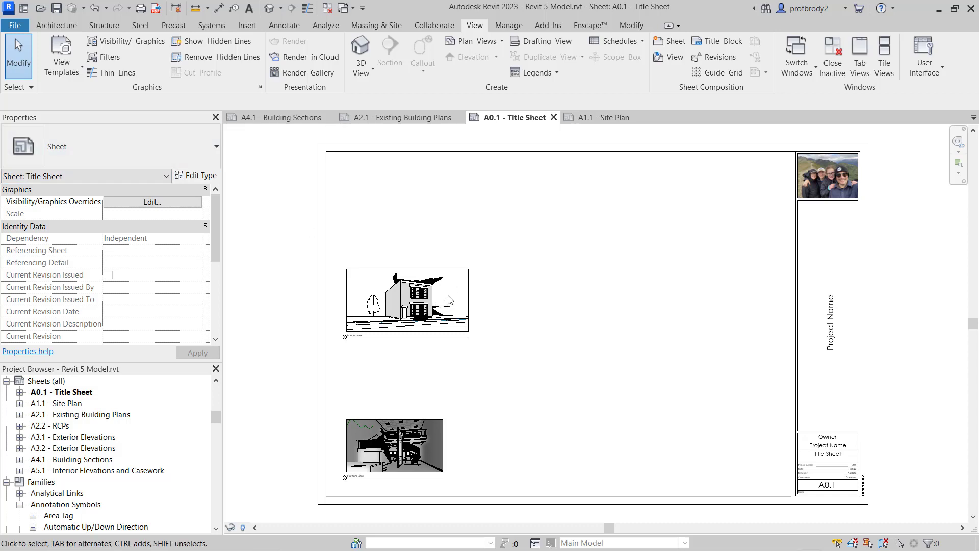
{"action": "double_click", "coordinate": [448, 271]}
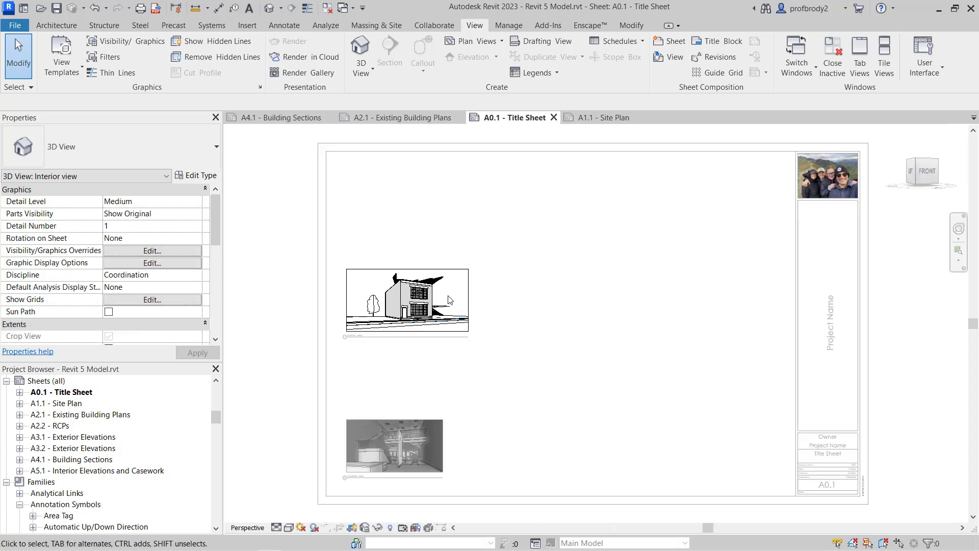
{"action": "left_click", "coordinate": [449, 269]}
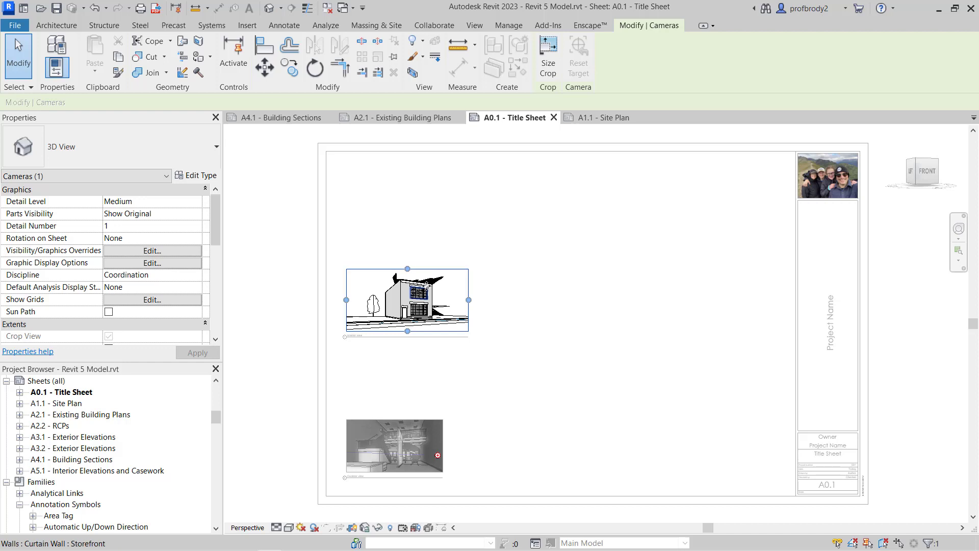
{"action": "left_click", "coordinate": [548, 70]}
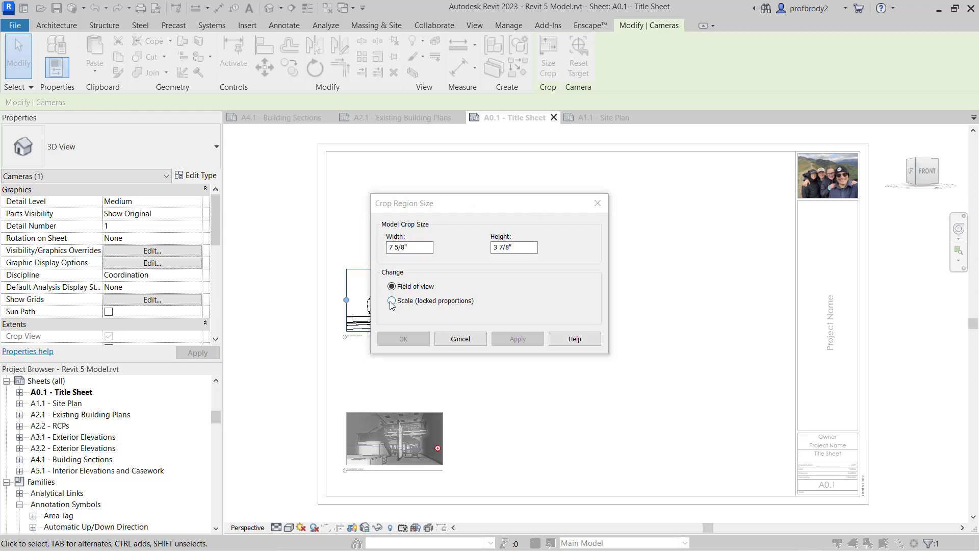
{"action": "left_click", "coordinate": [392, 300]}
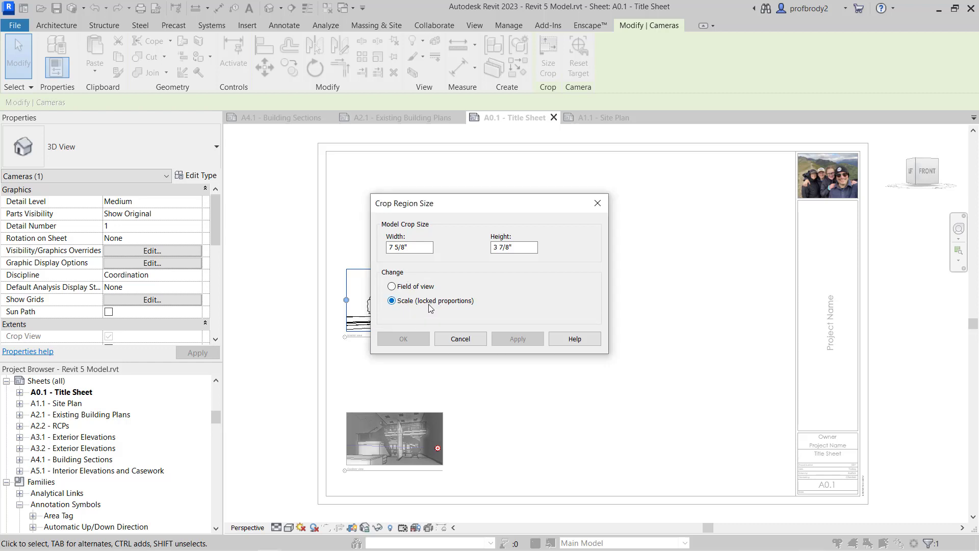
{"action": "left_click_drag", "start_coordinate": [408, 248], "coordinate": [388, 248]}
{"action": "type", "text": "16"}
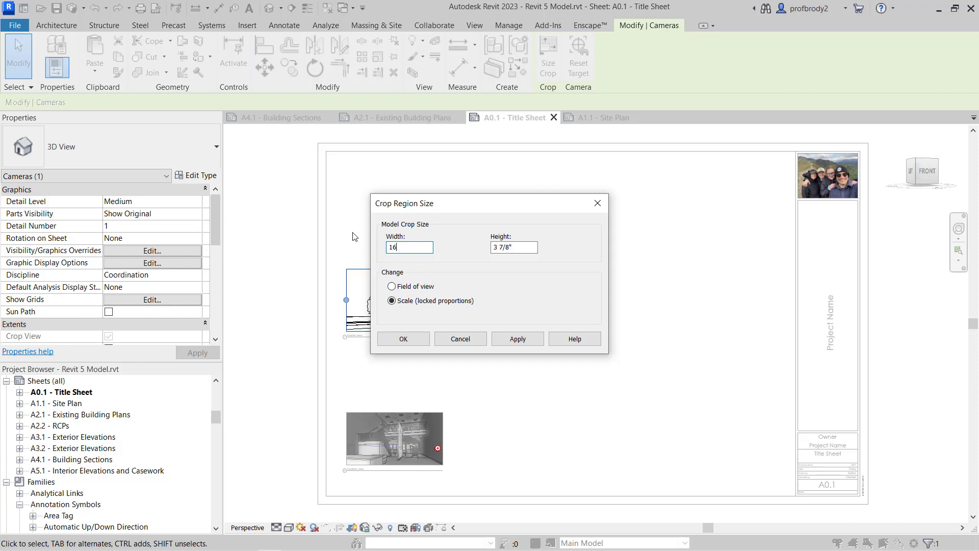
{"action": "left_click", "coordinate": [514, 250]}
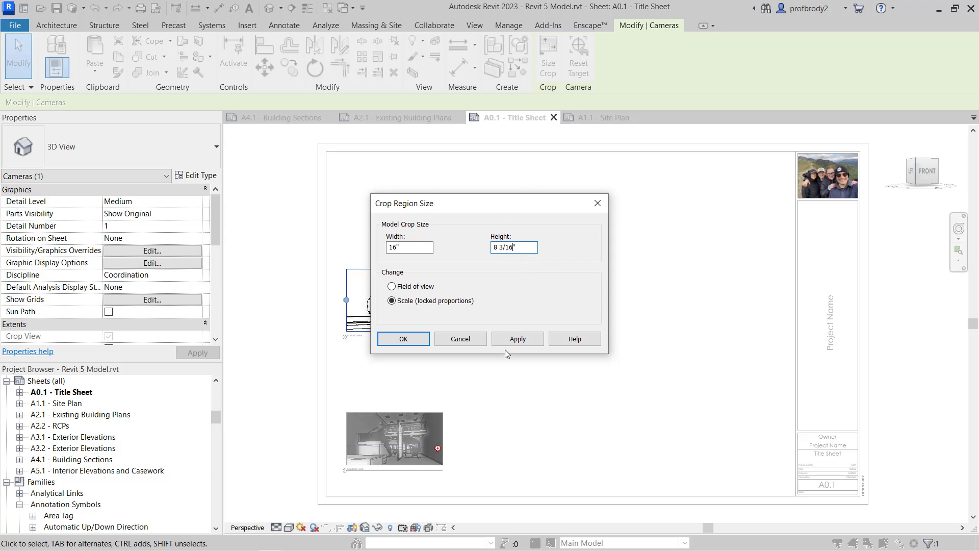
{"action": "left_click", "coordinate": [516, 340]}
{"action": "left_click", "coordinate": [403, 339]}
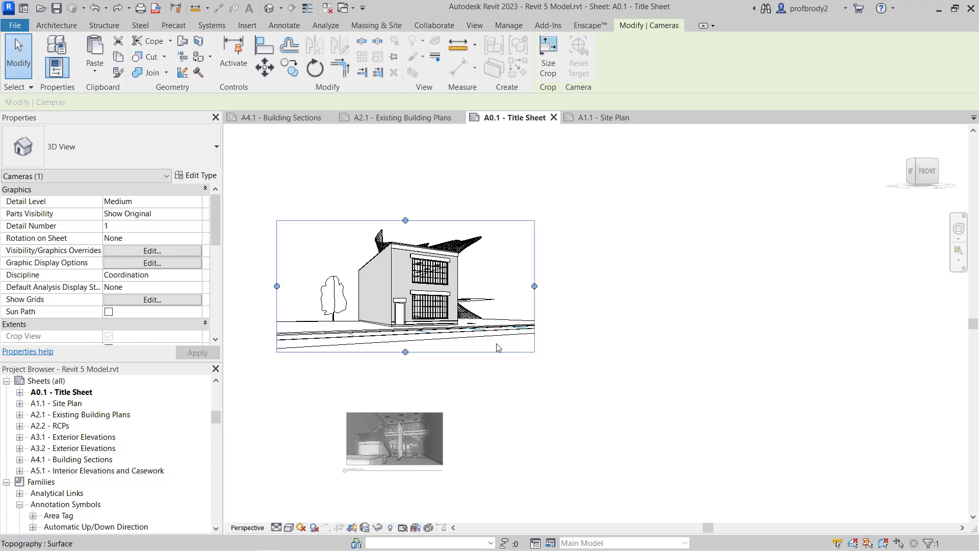
- Deactivate the exterior perspective view and move its enlarged viewport fully inside the sheet border, near the upper left corner
{"action": "scroll", "coordinate": [482, 360], "scroll_direction": "down", "scroll_amount": 1}
{"action": "left_click", "coordinate": [504, 371]}
{"action": "left_click", "coordinate": [456, 315]}
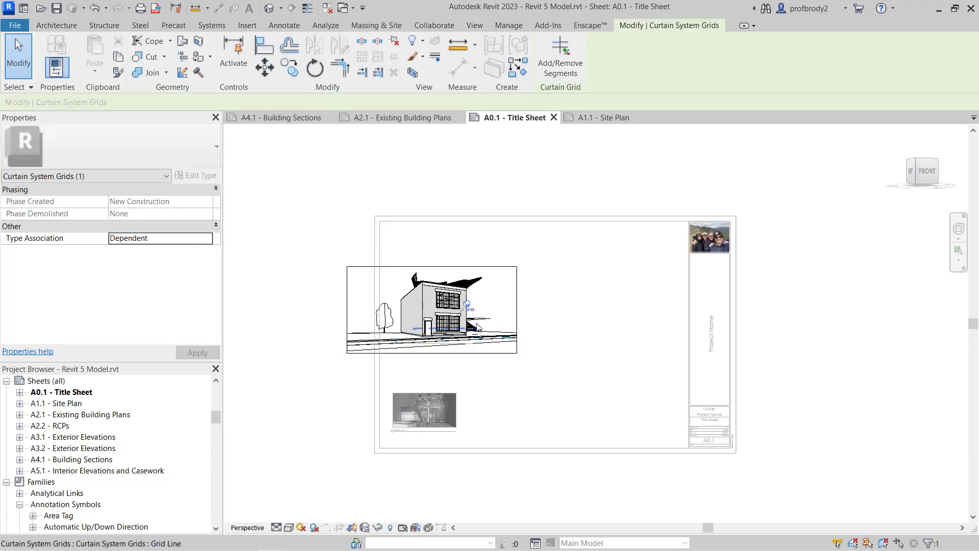
{"action": "left_click", "coordinate": [566, 311]}
{"action": "left_click_drag", "start_coordinate": [498, 284], "coordinate": [543, 257]}
{"action": "left_click", "coordinate": [608, 328]}
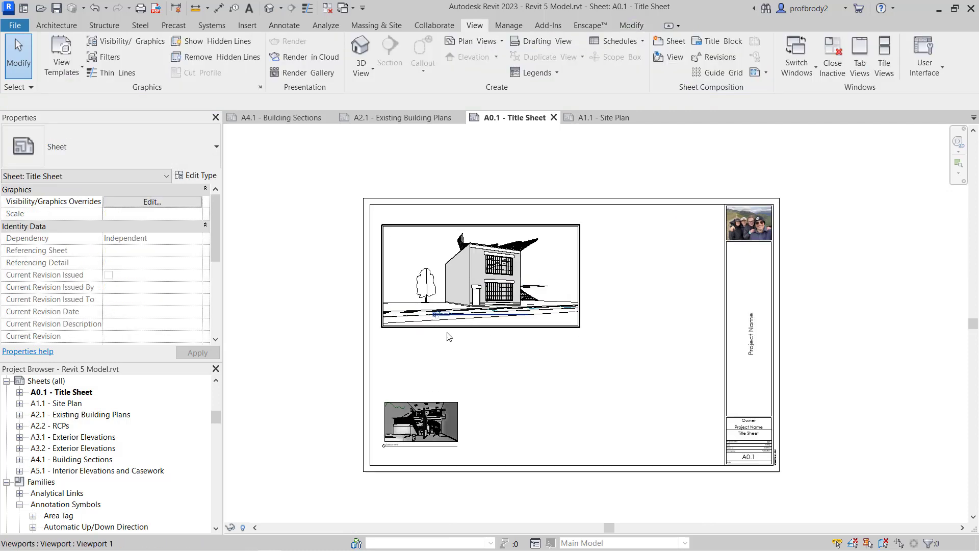
- Move the exterior perspective's view title to just below the viewport, aligned with its left edge
{"action": "scroll", "coordinate": [447, 324], "scroll_direction": "up", "scroll_amount": 1}
{"action": "left_click", "coordinate": [436, 312]}
{"action": "left_click_drag", "start_coordinate": [434, 309], "coordinate": [373, 336]}
{"action": "left_click", "coordinate": [660, 236]}
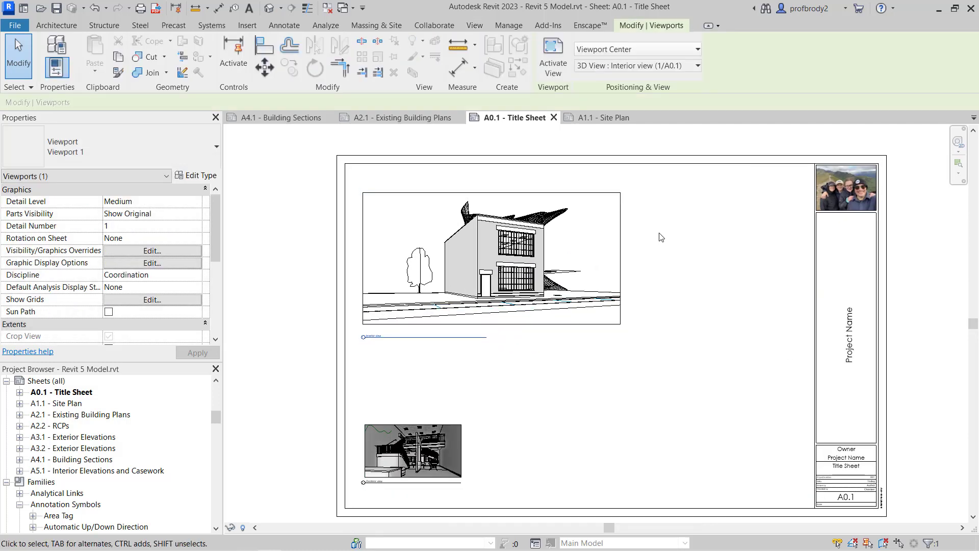
- Activate the exterior perspective view and override its crop boundary's projection line weight to 8
{"action": "left_click", "coordinate": [623, 216]}
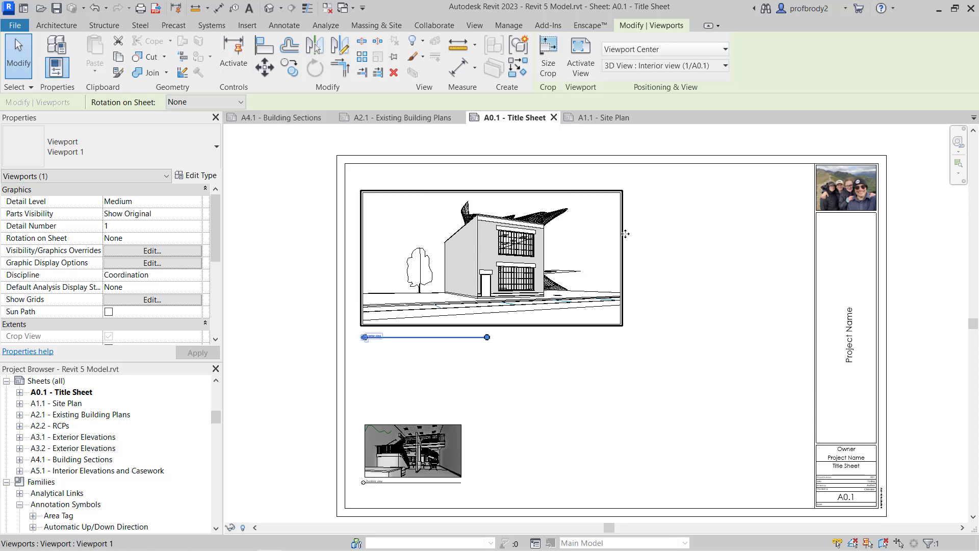
{"action": "double_click", "coordinate": [622, 234]}
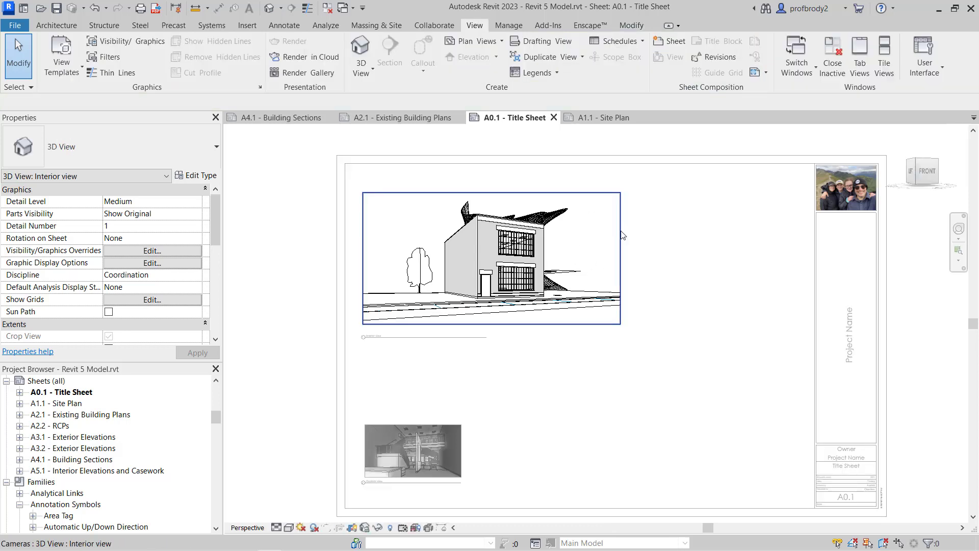
{"action": "right_click", "coordinate": [622, 233]}
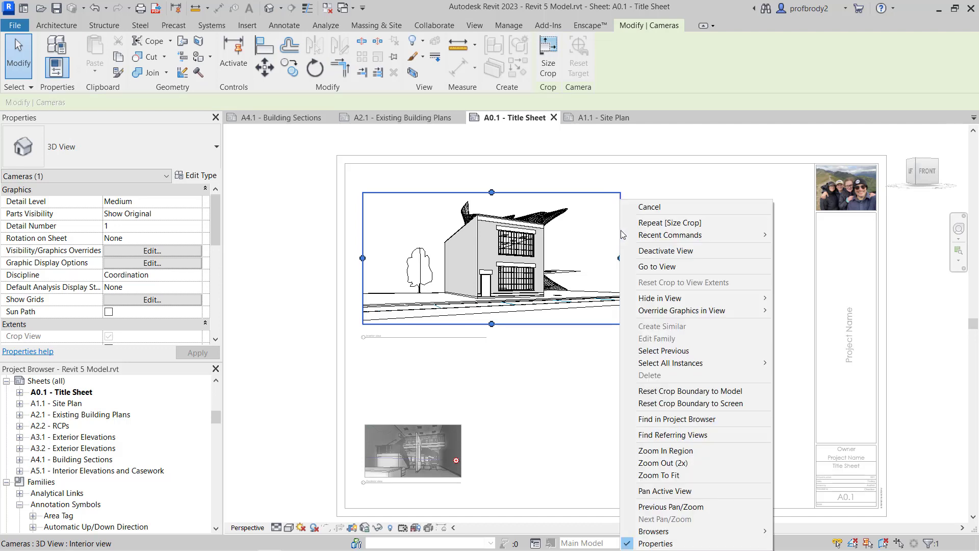
{"action": "mouse_move", "coordinate": [688, 312]}
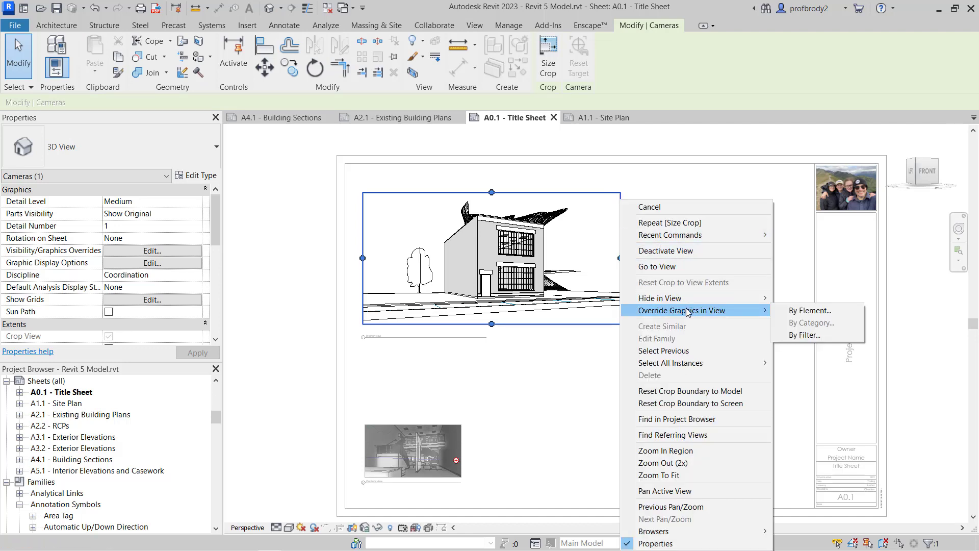
{"action": "left_click", "coordinate": [784, 312]}
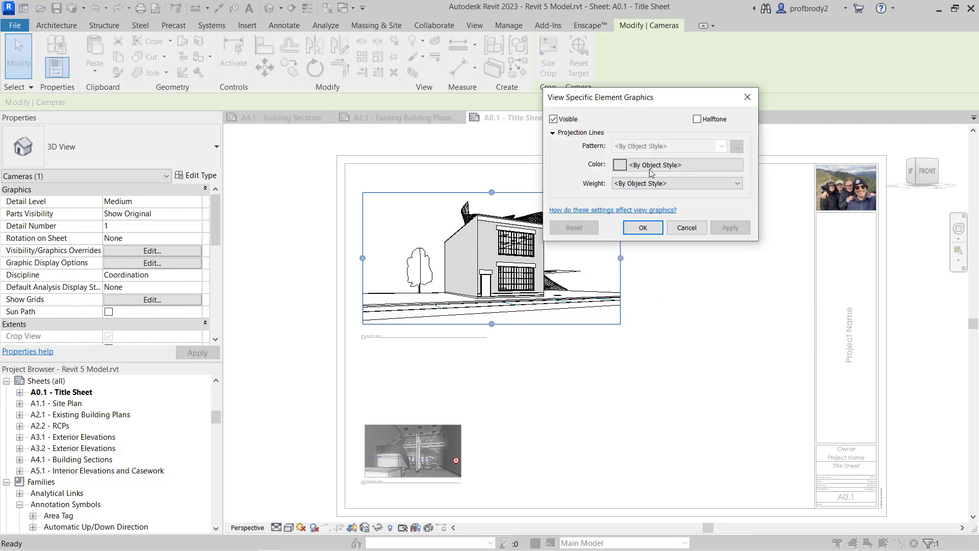
{"action": "left_click", "coordinate": [676, 183]}
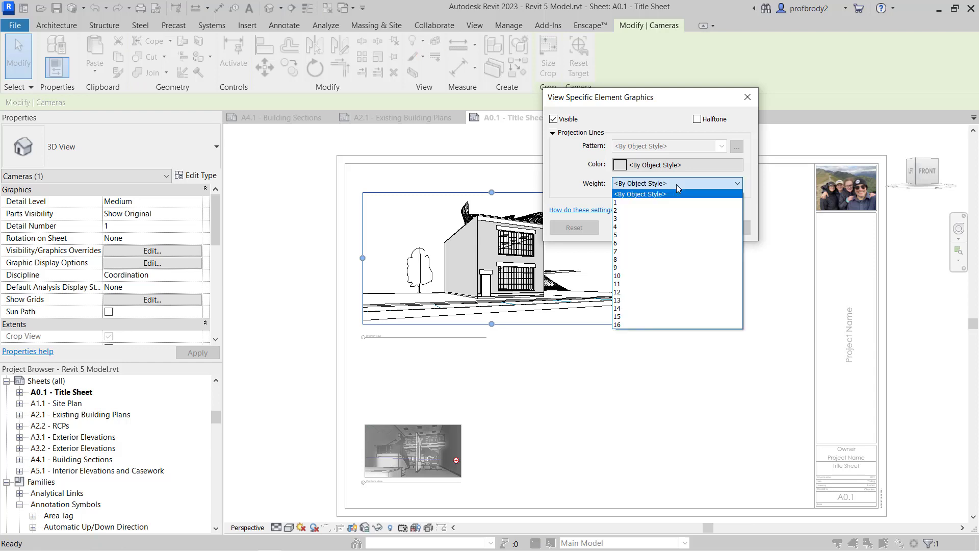
{"action": "left_click", "coordinate": [638, 260]}
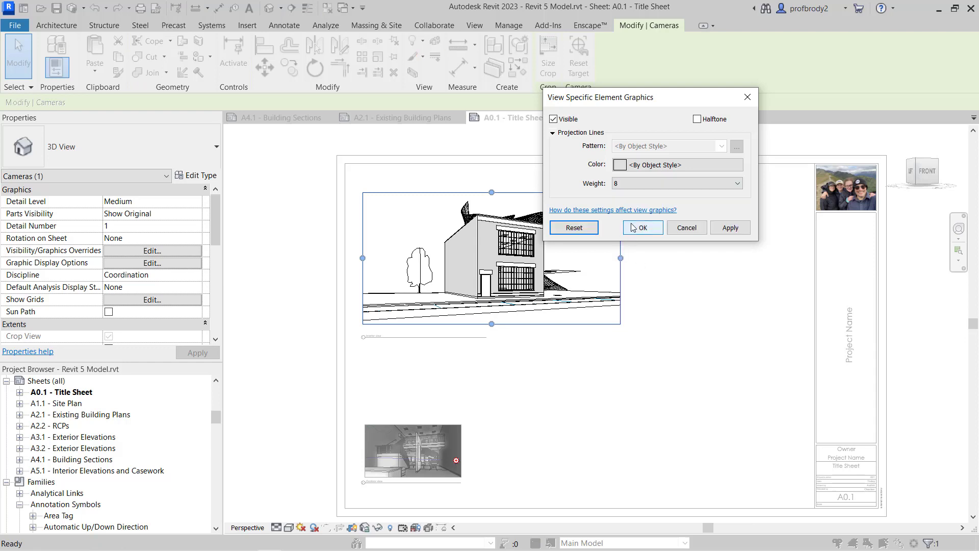
- Override the crop boundary's projection line color to black, apply the overrides and deactivate the view
{"action": "left_click", "coordinate": [658, 164]}
{"action": "left_click", "coordinate": [527, 180]}
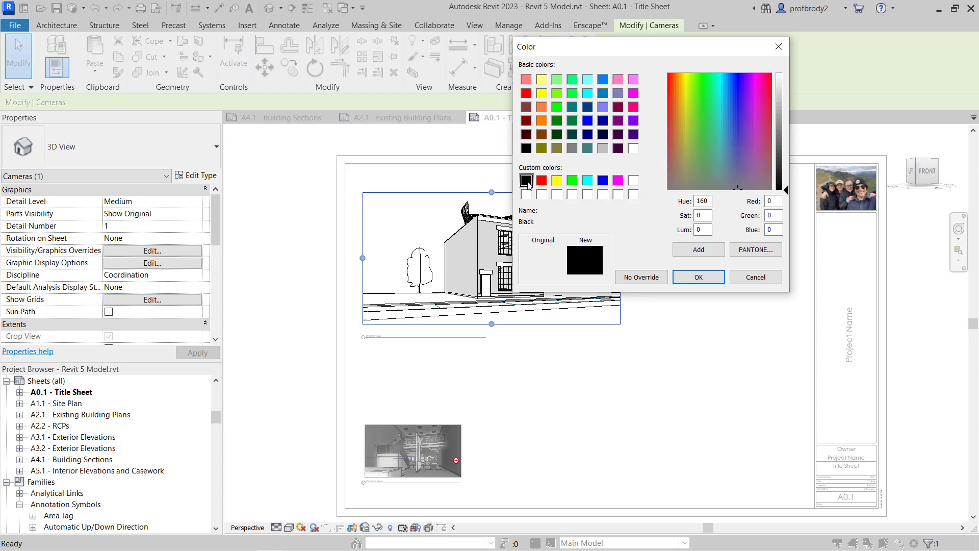
{"action": "left_click", "coordinate": [699, 277]}
{"action": "left_click", "coordinate": [730, 228]}
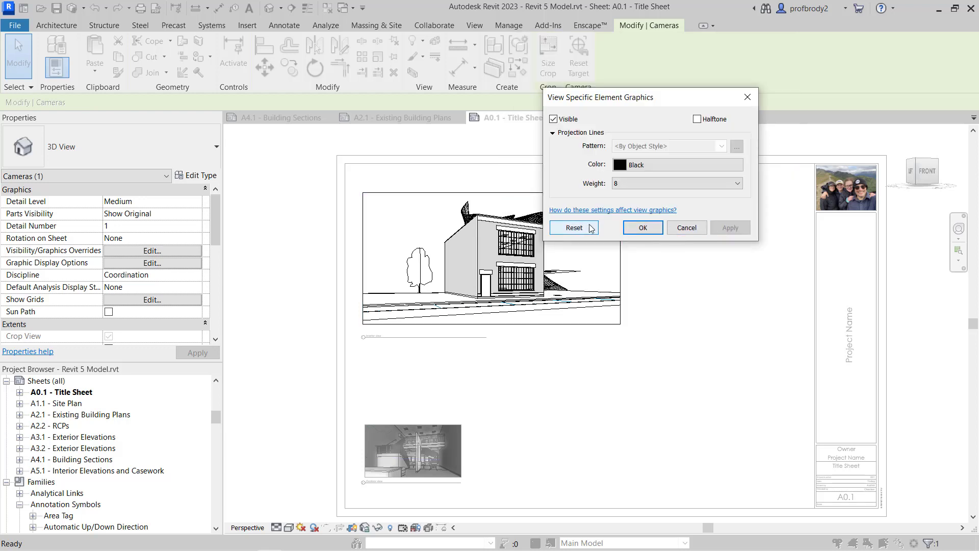
{"action": "left_click", "coordinate": [643, 227]}
{"action": "left_click", "coordinate": [587, 365]}
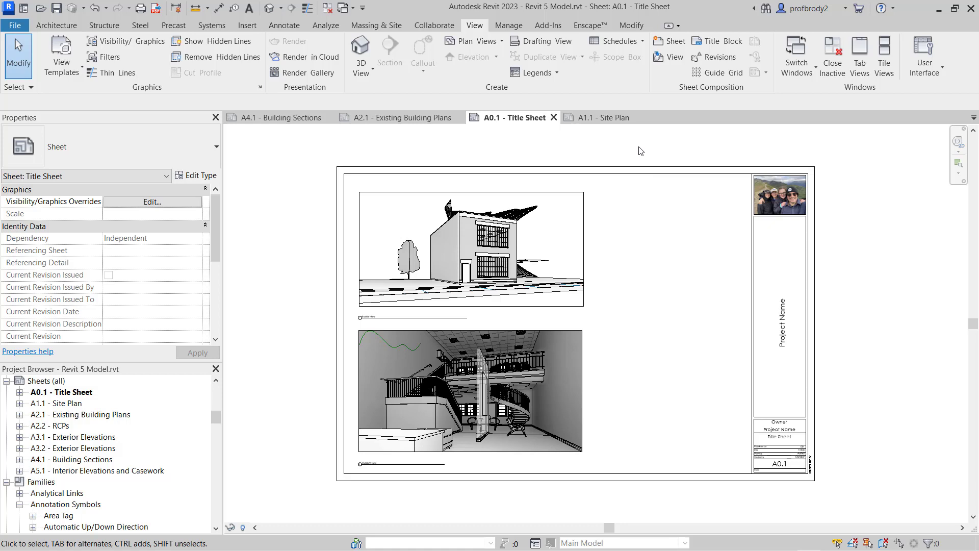
- Start a new sheet list schedule and add the Sheet Number and Sheet Name fields, in that order
{"action": "scroll", "coordinate": [640, 252], "scroll_direction": "up", "scroll_amount": 1}
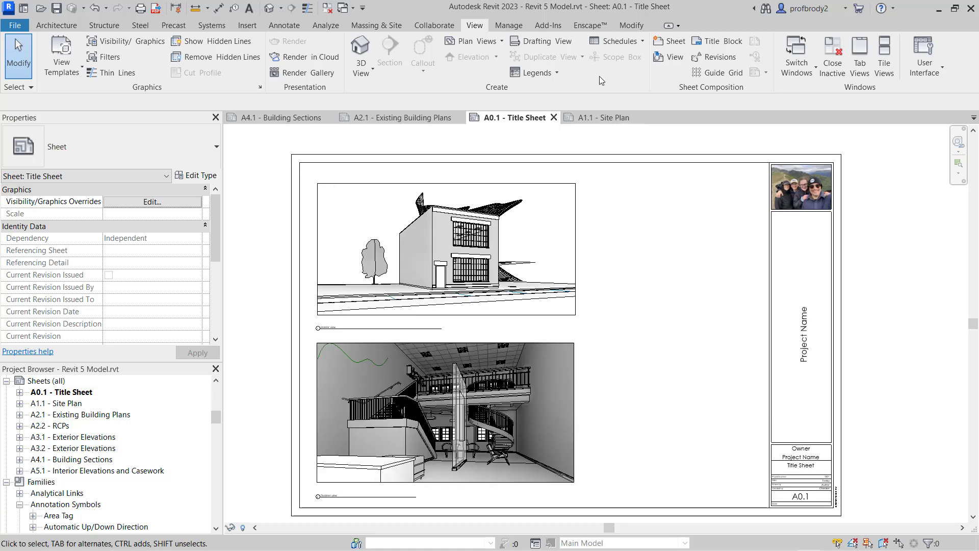
{"action": "left_click", "coordinate": [641, 43]}
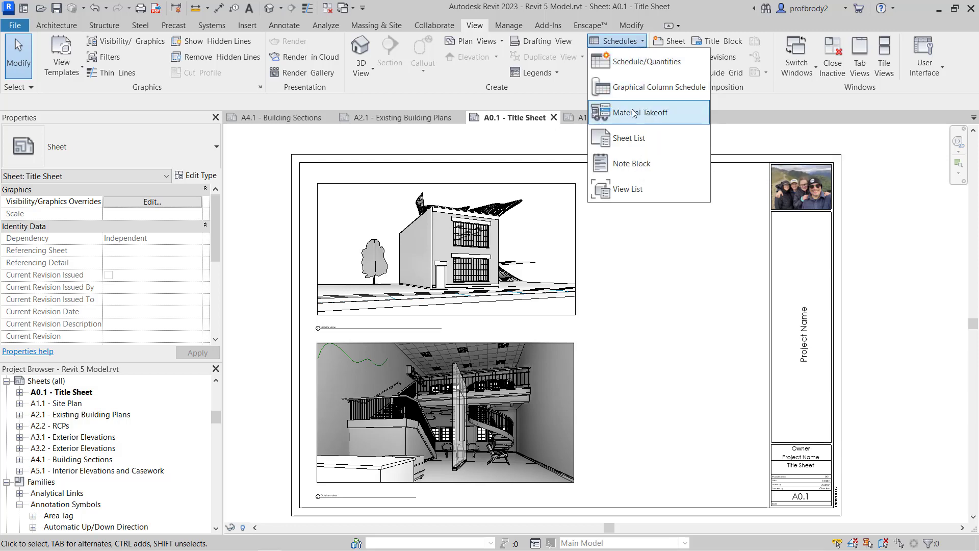
{"action": "left_click", "coordinate": [628, 139]}
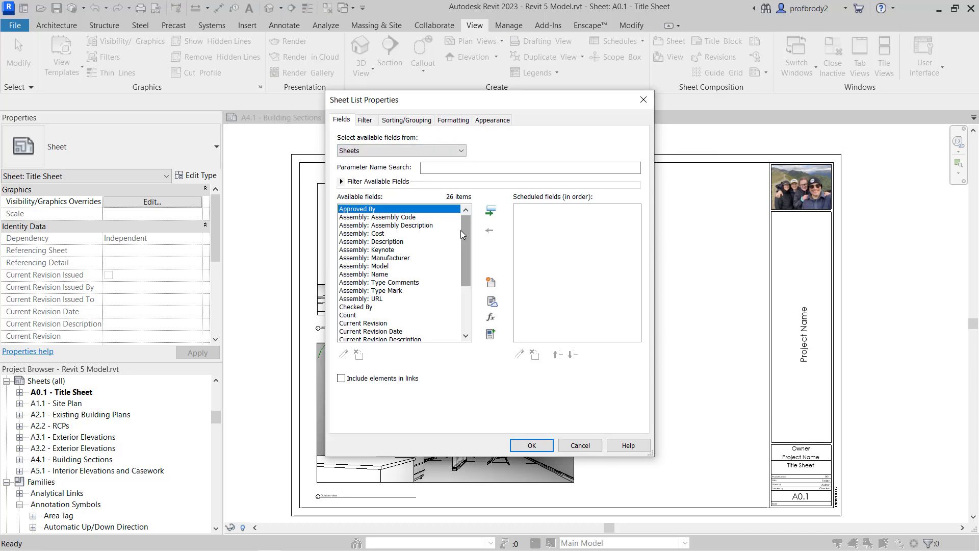
{"action": "left_click_drag", "start_coordinate": [463, 243], "coordinate": [473, 295]}
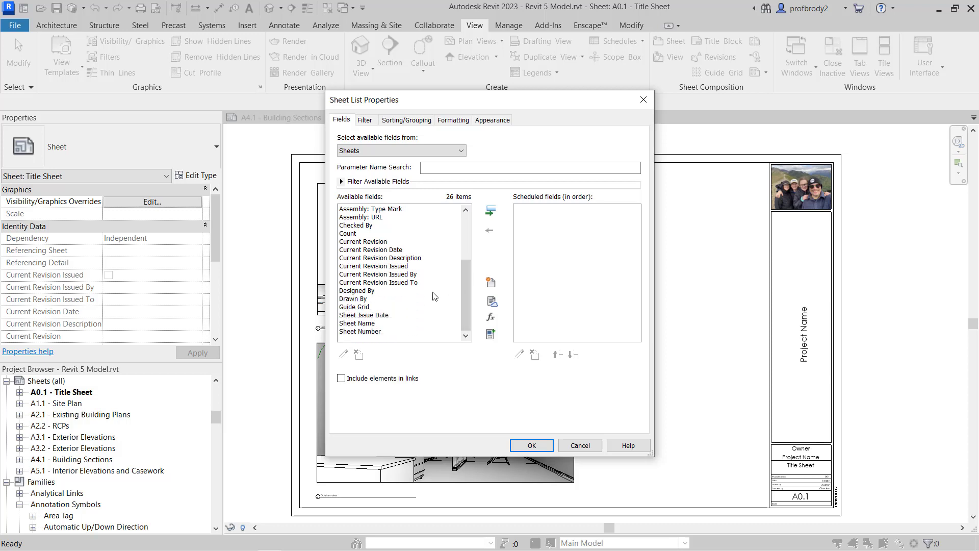
{"action": "left_click", "coordinate": [356, 331]}
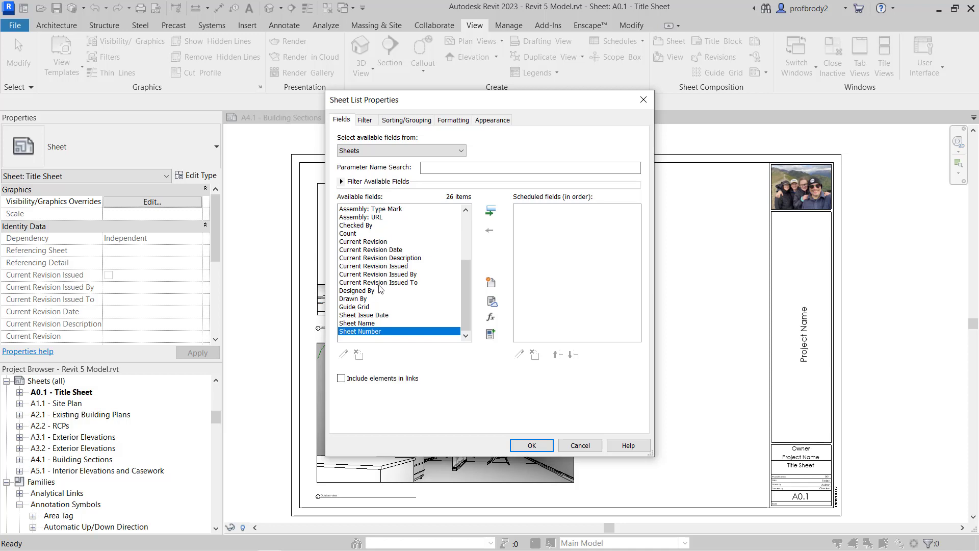
{"action": "left_click", "coordinate": [496, 213]}
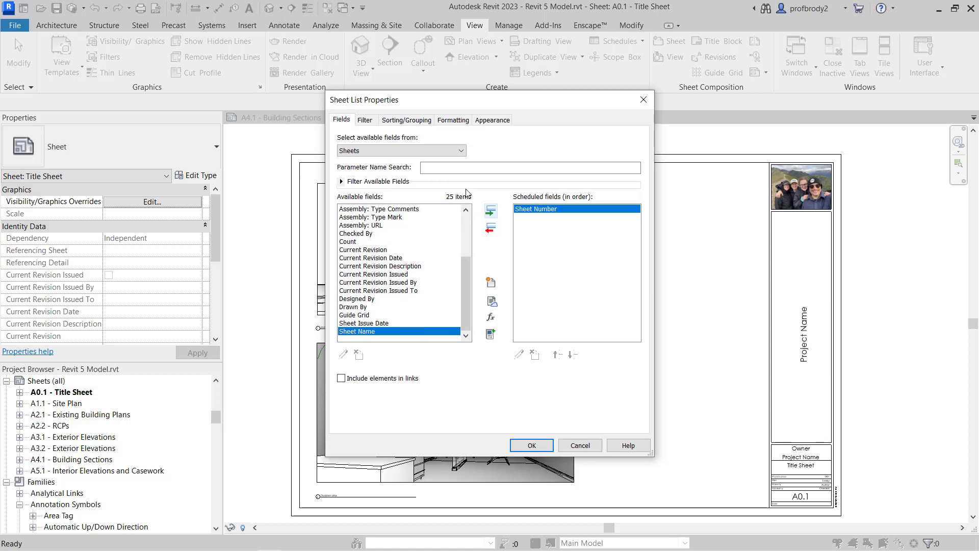
{"action": "left_click", "coordinate": [492, 213]}
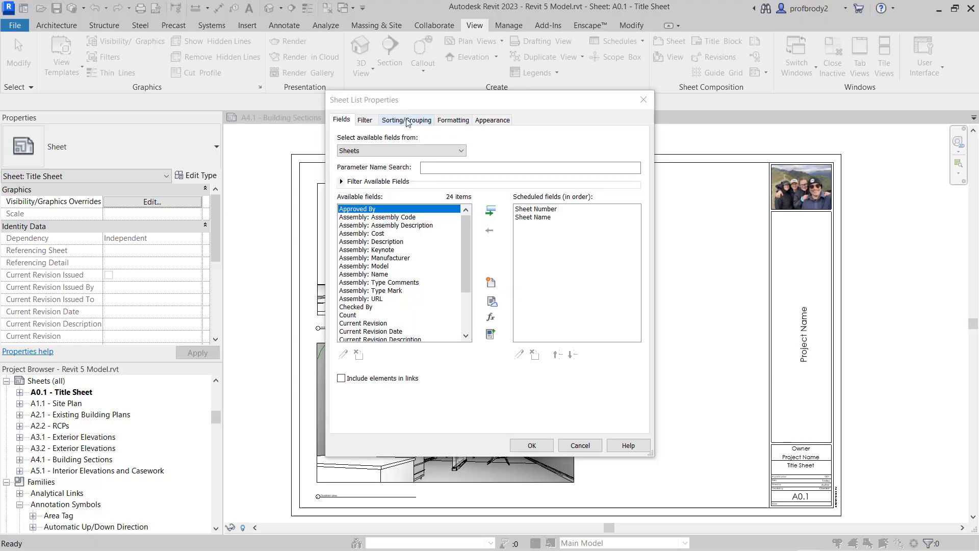
- Sort the sheet list by Sheet Number in ascending order, review its formatting and appearance settings, and create the schedule
{"action": "left_click", "coordinate": [403, 120]}
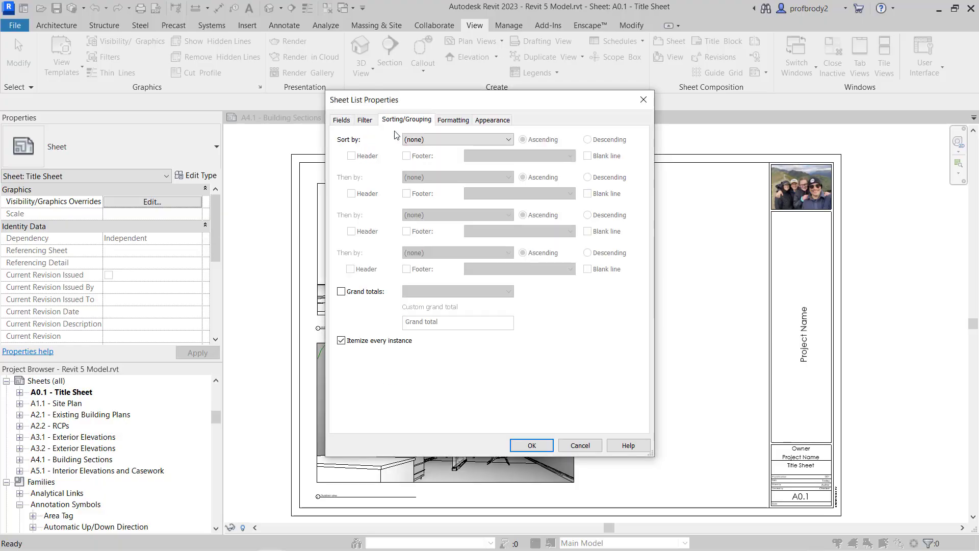
{"action": "left_click", "coordinate": [432, 140]}
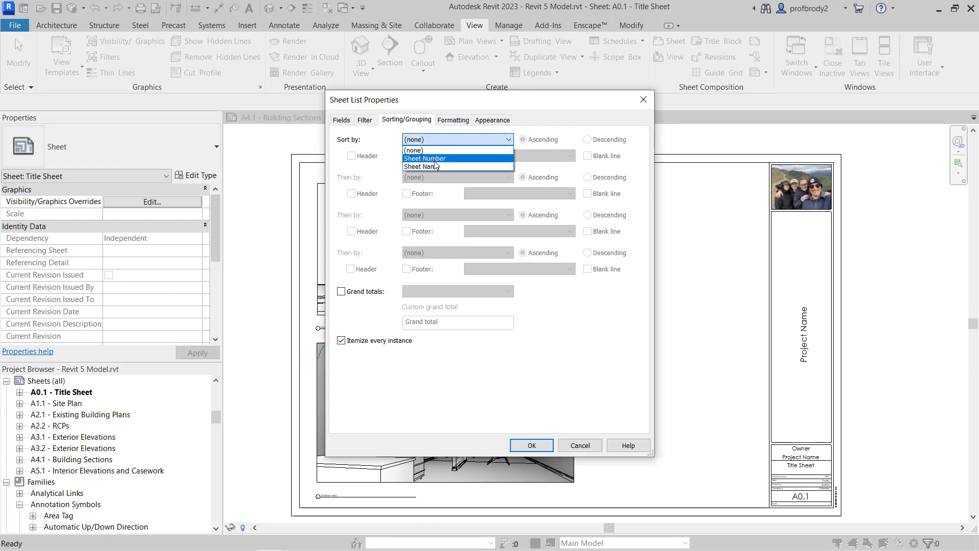
{"action": "left_click", "coordinate": [429, 159]}
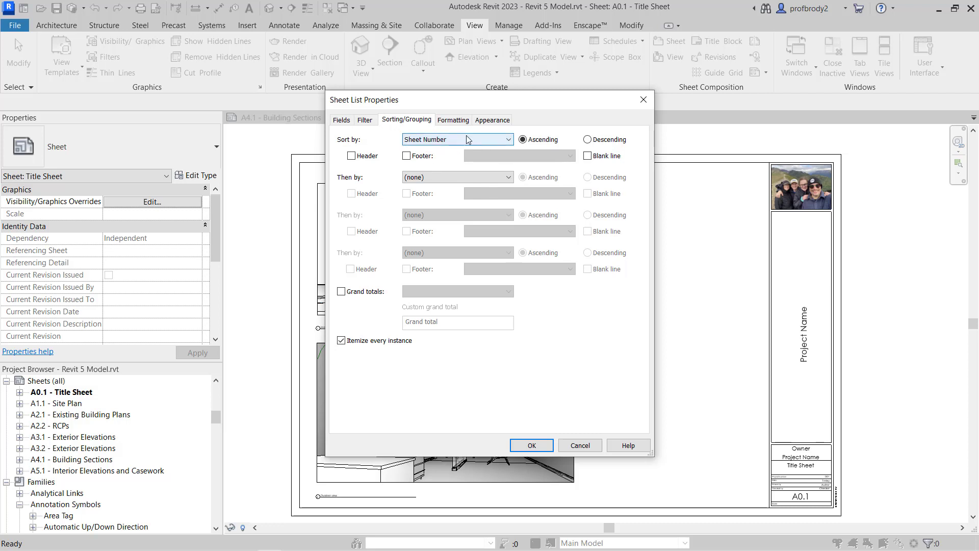
{"action": "left_click", "coordinate": [455, 122]}
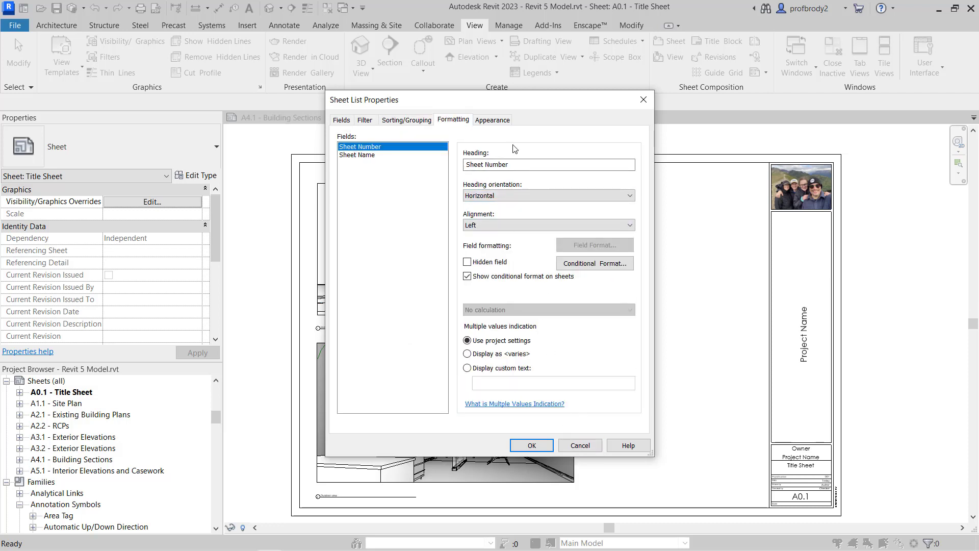
{"action": "left_click", "coordinate": [499, 122]}
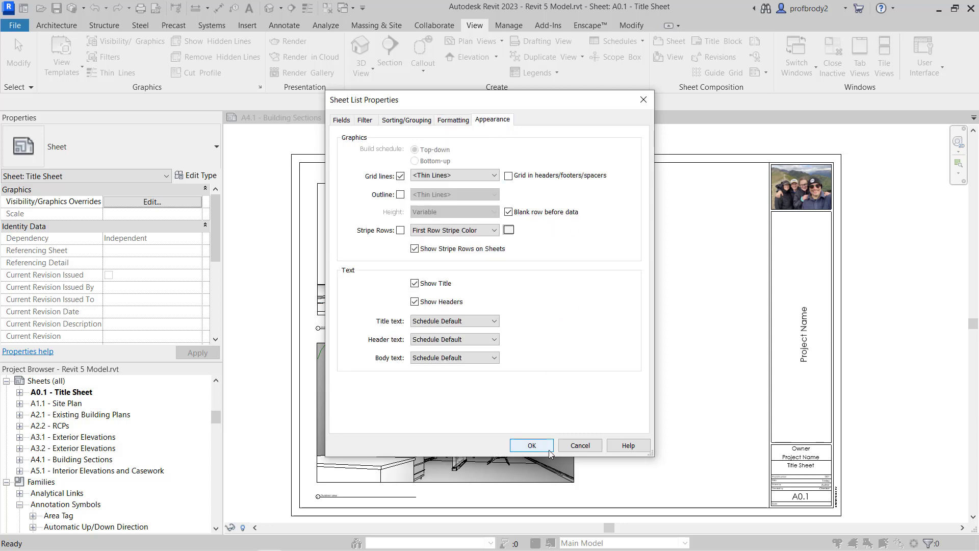
{"action": "left_click", "coordinate": [531, 445]}
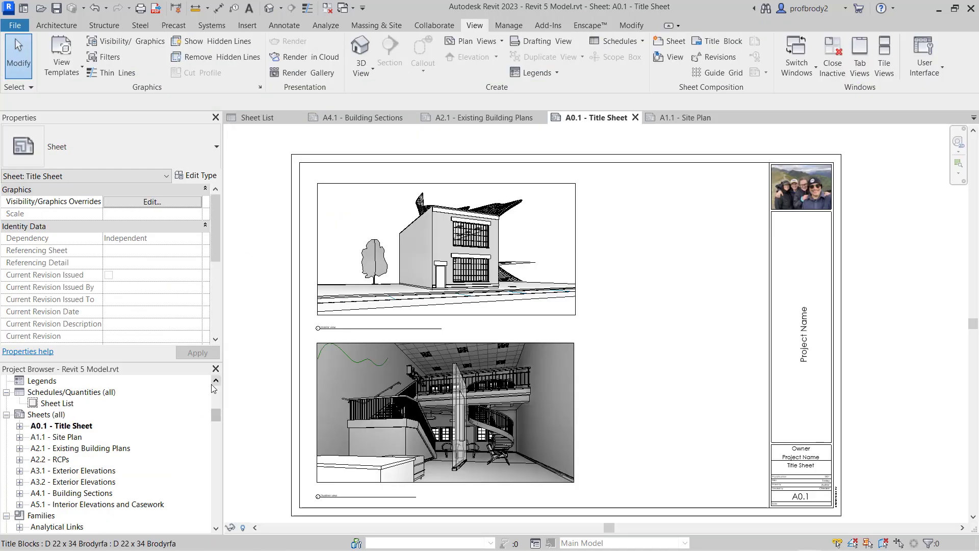
- Place the Sheet List schedule on the title sheet in the empty area beside the perspective views
{"action": "left_click", "coordinate": [55, 403]}
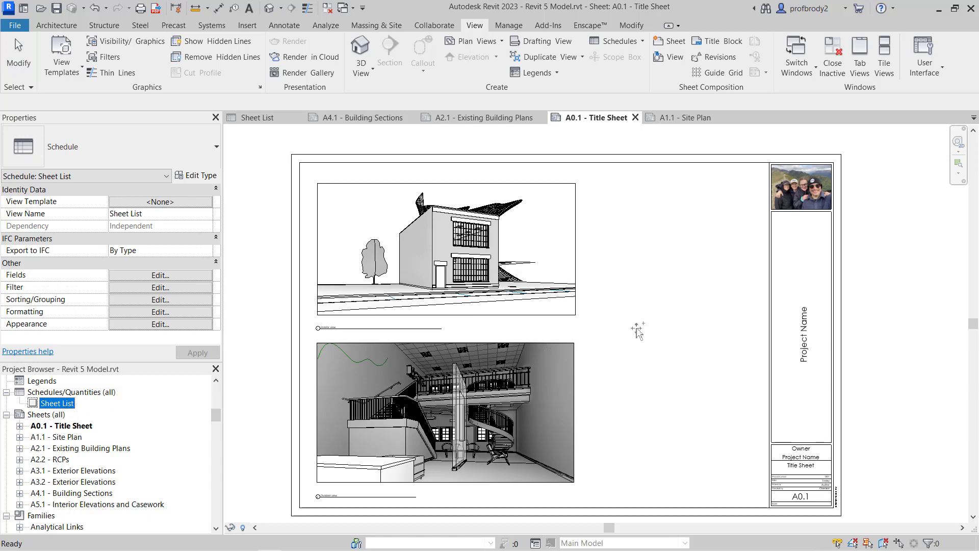
{"action": "left_click_drag", "start_coordinate": [637, 330], "coordinate": [663, 305]}
{"action": "left_click", "coordinate": [657, 302]}
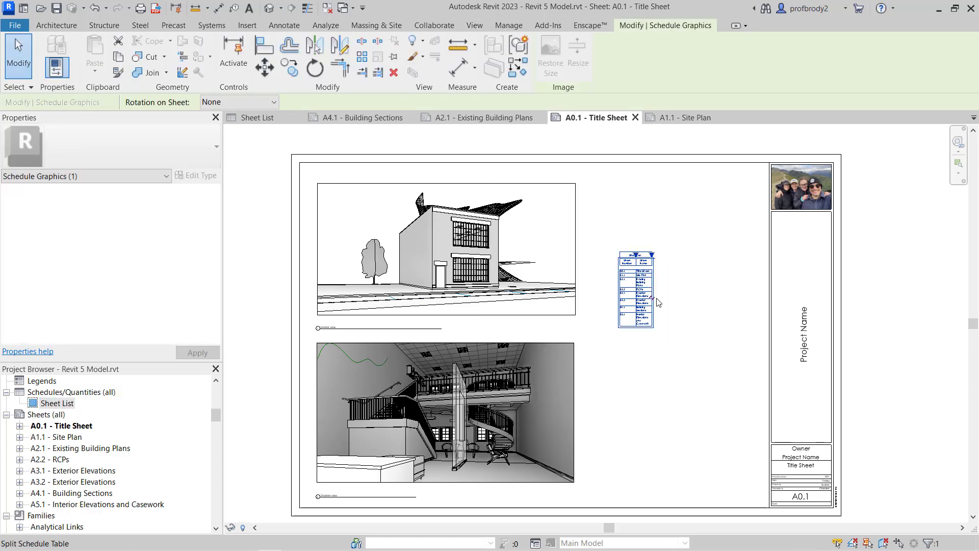
- Widen the placed schedule's Sheet Name column so that every sheet name fits on one line
{"action": "scroll", "coordinate": [657, 302], "scroll_direction": "up", "scroll_amount": 8}
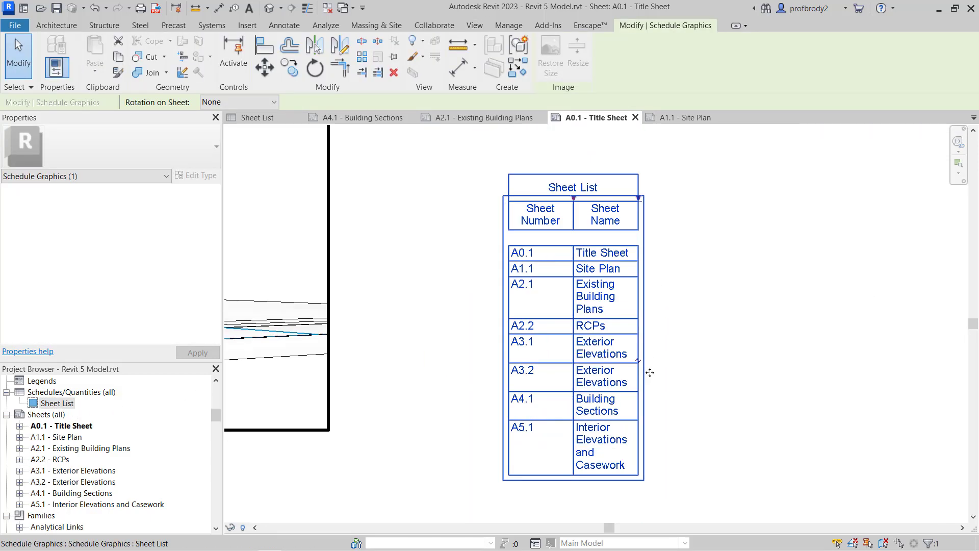
{"action": "left_click_drag", "start_coordinate": [639, 199], "coordinate": [782, 198]}
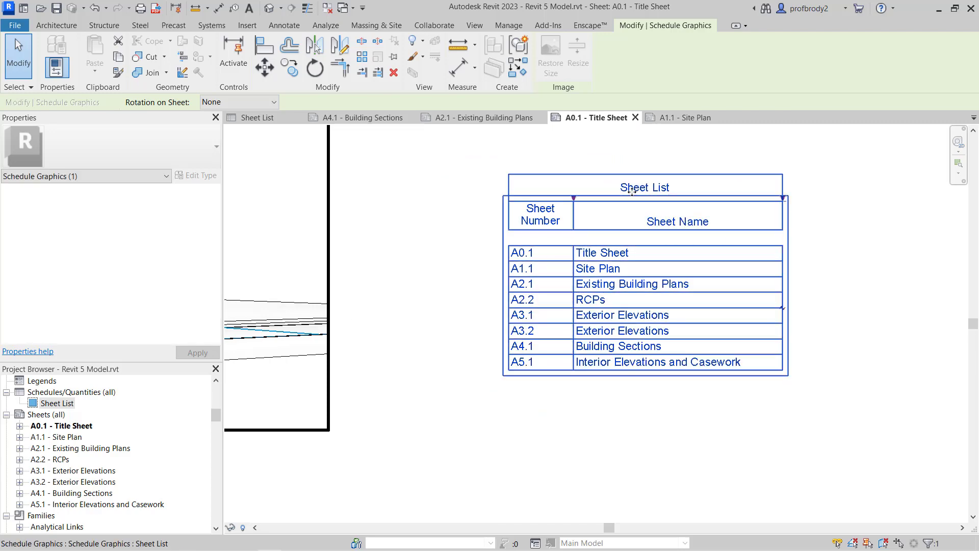
{"action": "left_click", "coordinate": [478, 176]}
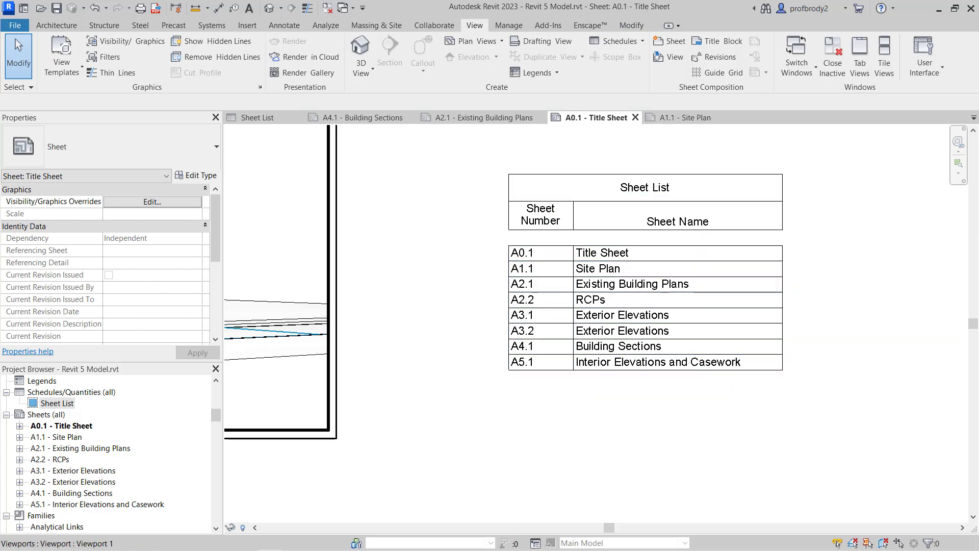
{"action": "middle_click", "coordinate": [247, 350]}
{"action": "middle_click", "coordinate": [246, 350]}
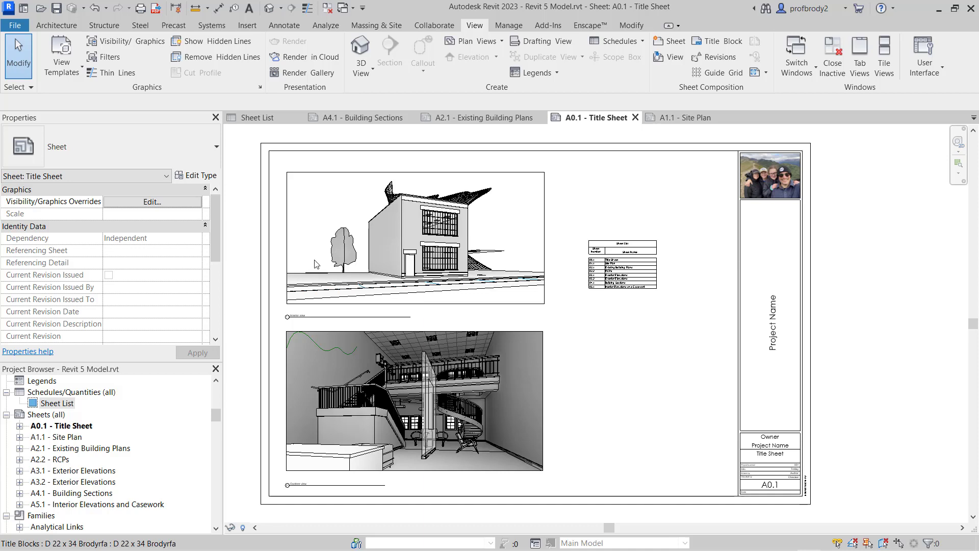
- Set up a PDF export of selected views/sheets and filter the selection list to show sheets only
{"action": "left_click", "coordinate": [156, 8]}
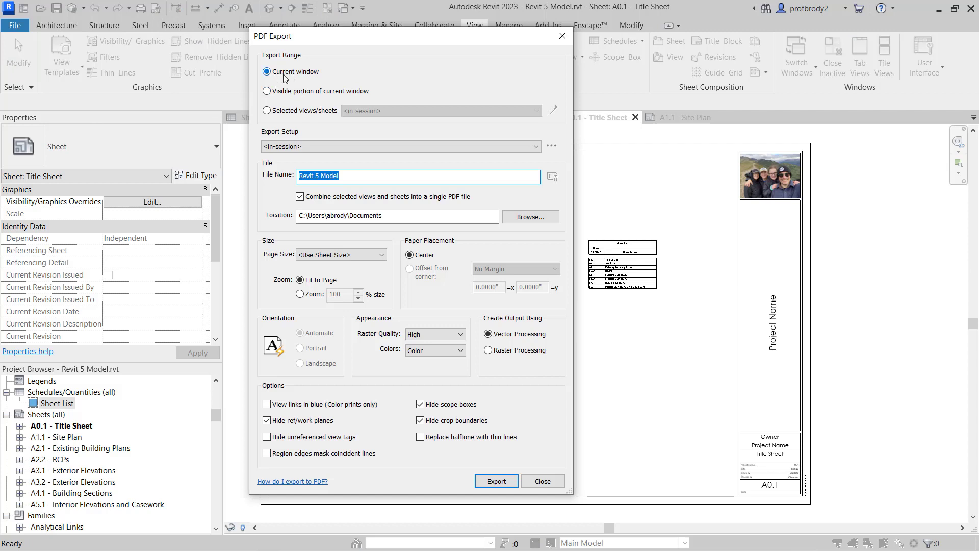
{"action": "left_click", "coordinate": [267, 111]}
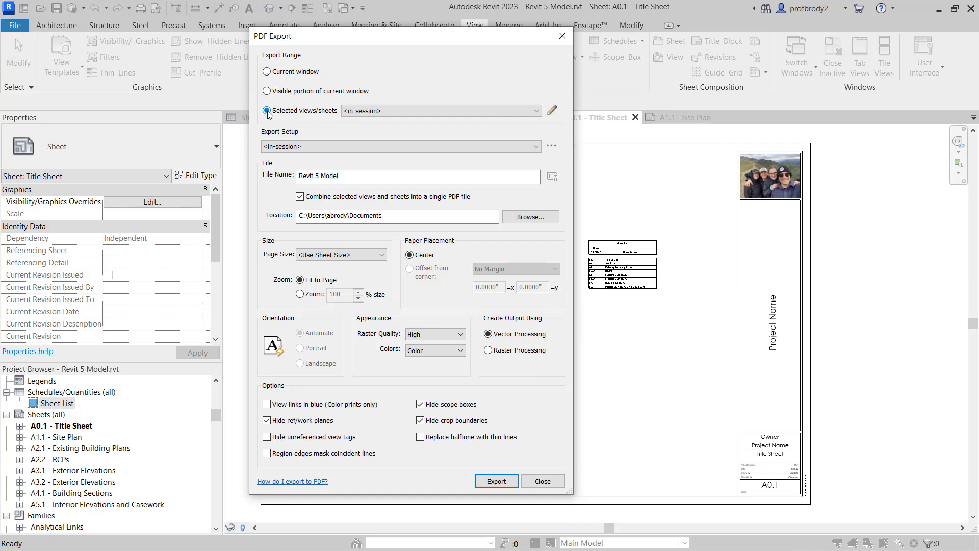
{"action": "left_click", "coordinate": [552, 111]}
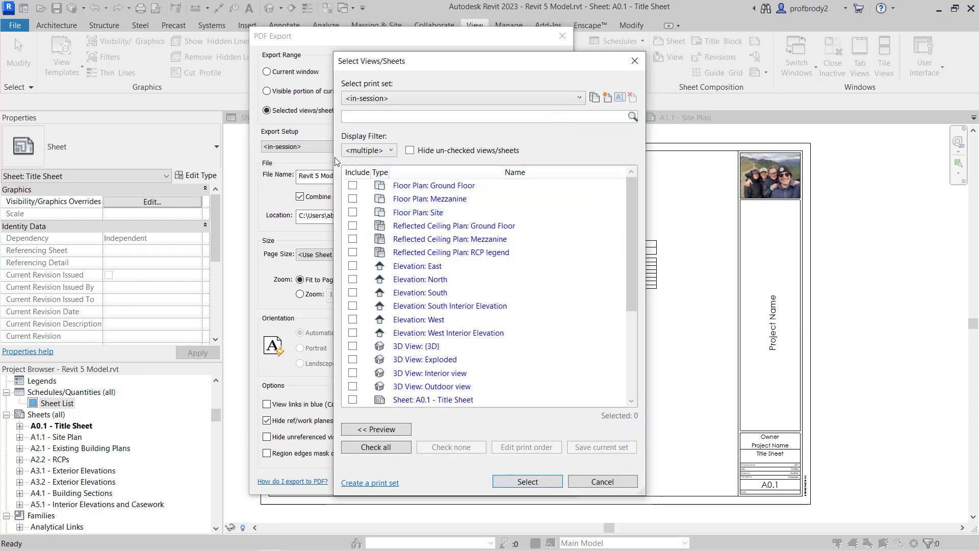
{"action": "left_click", "coordinate": [389, 153]}
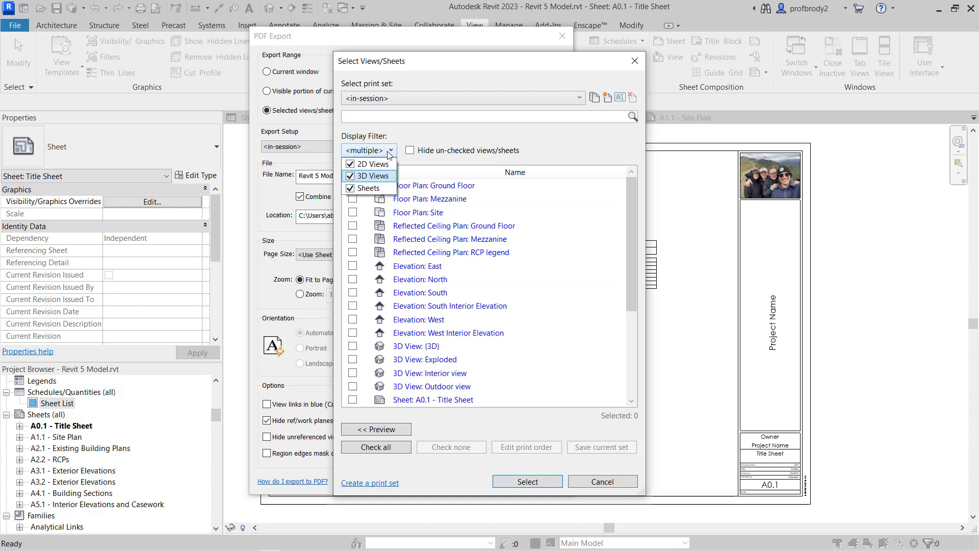
{"action": "left_click", "coordinate": [351, 176]}
{"action": "left_click", "coordinate": [351, 164]}
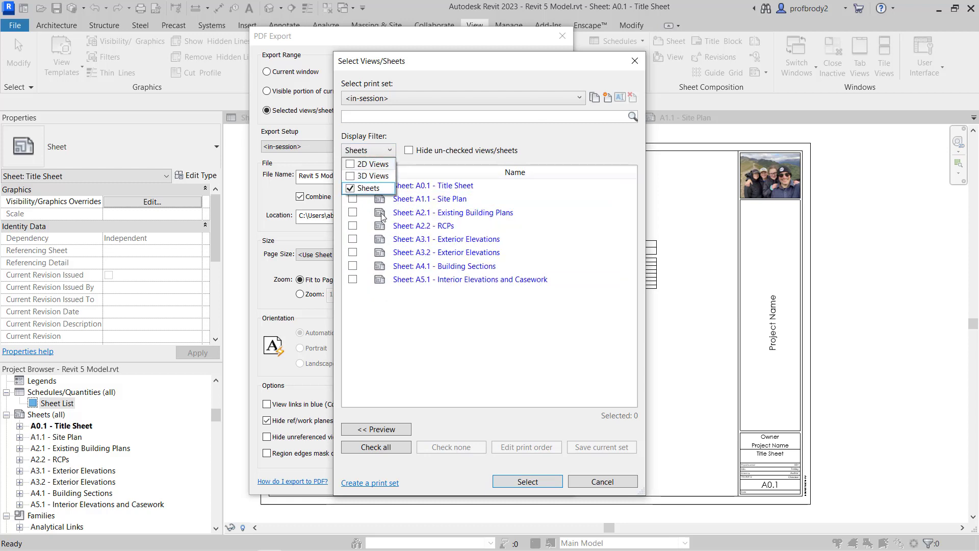
{"action": "left_click", "coordinate": [388, 242]}
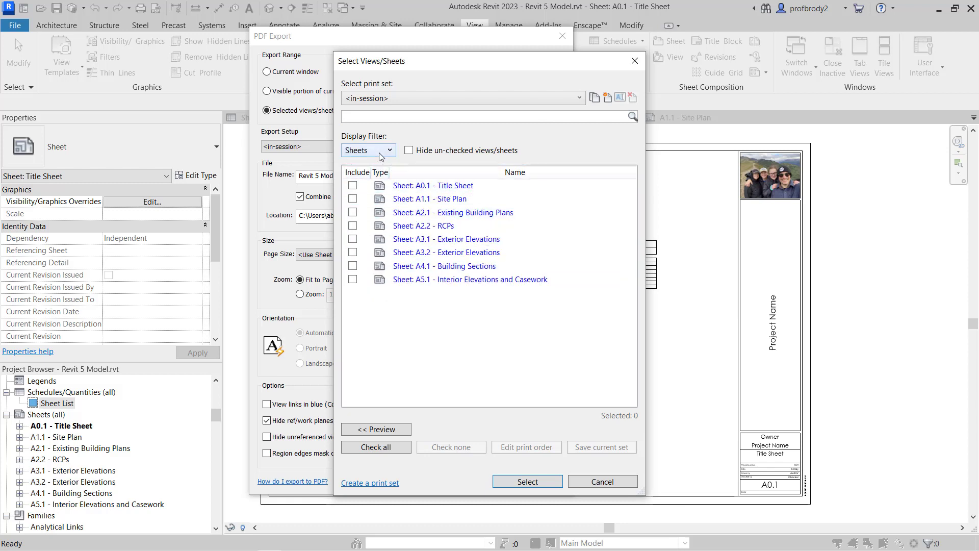
- Include all sheets from A0.1 to A5.1 in the PDF export and accept the selection
{"action": "left_click", "coordinate": [352, 280]}
{"action": "left_click", "coordinate": [353, 266]}
{"action": "left_click", "coordinate": [352, 252]}
{"action": "left_click", "coordinate": [353, 239]}
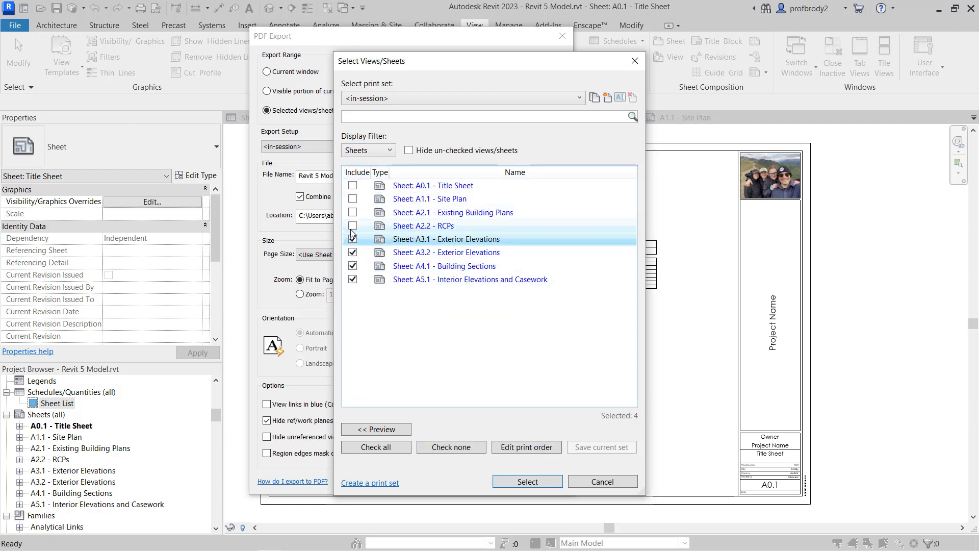
{"action": "left_click", "coordinate": [353, 226]}
{"action": "left_click", "coordinate": [352, 212]}
{"action": "left_click", "coordinate": [352, 199]}
{"action": "left_click", "coordinate": [353, 185]}
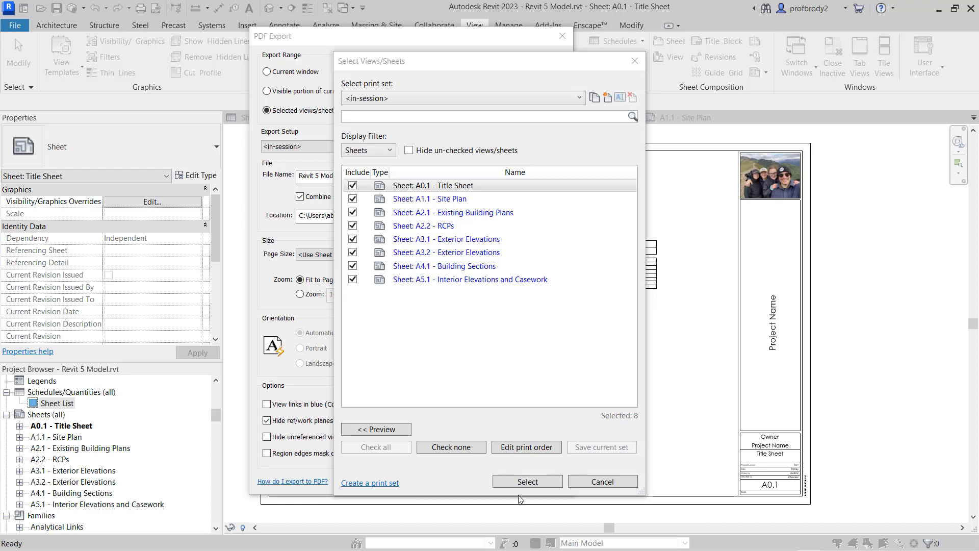
{"action": "left_click", "coordinate": [518, 482]}
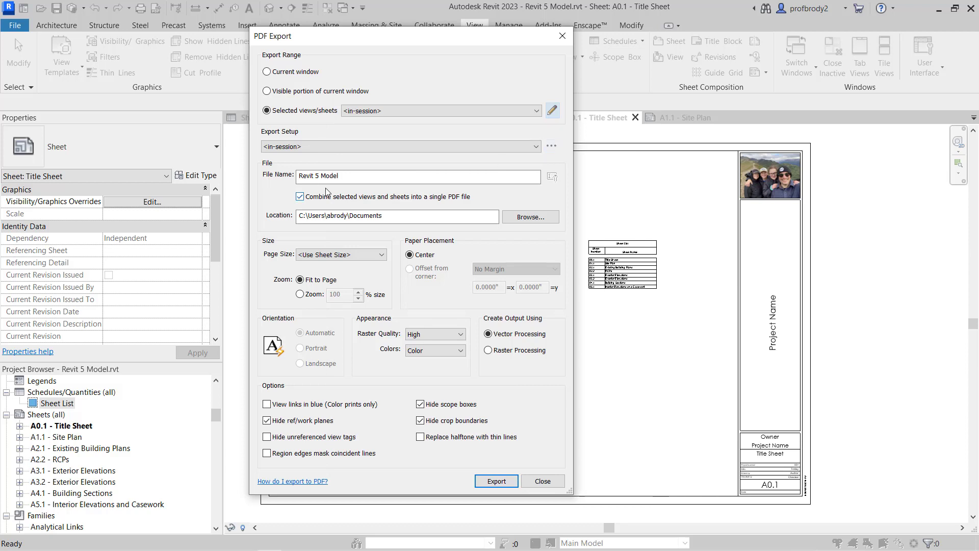
- Name the combined PDF file "Revit 5 Model Concstruction Docs", keeping the selected sheets in a single file
{"action": "left_click", "coordinate": [301, 197]}
{"action": "left_click", "coordinate": [351, 180]}
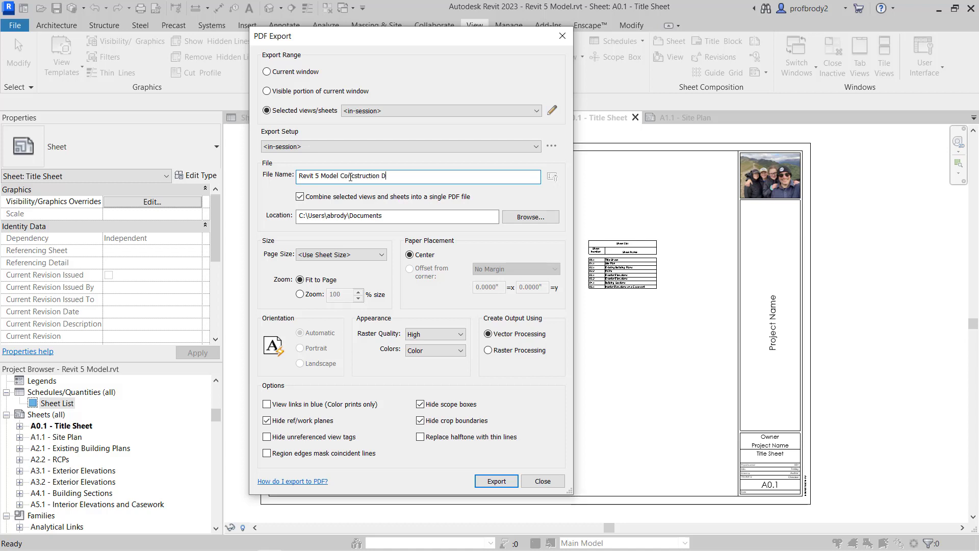
{"action": "type", "text": "Concstruction Docs"}
- Set the PDF page size to ARCH D : 24 x 36 in and the zoom to 100% size
{"action": "left_click", "coordinate": [382, 255]}
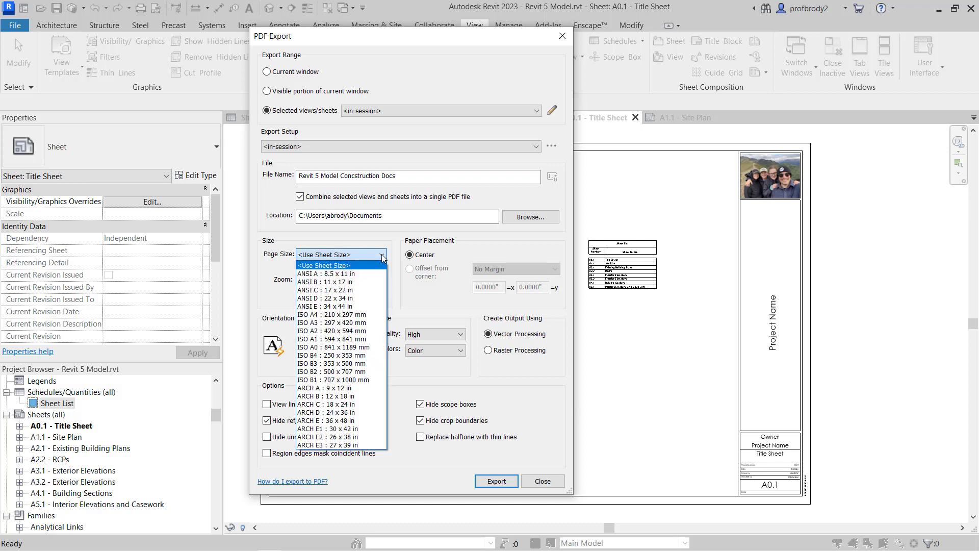
{"action": "left_click", "coordinate": [336, 413]}
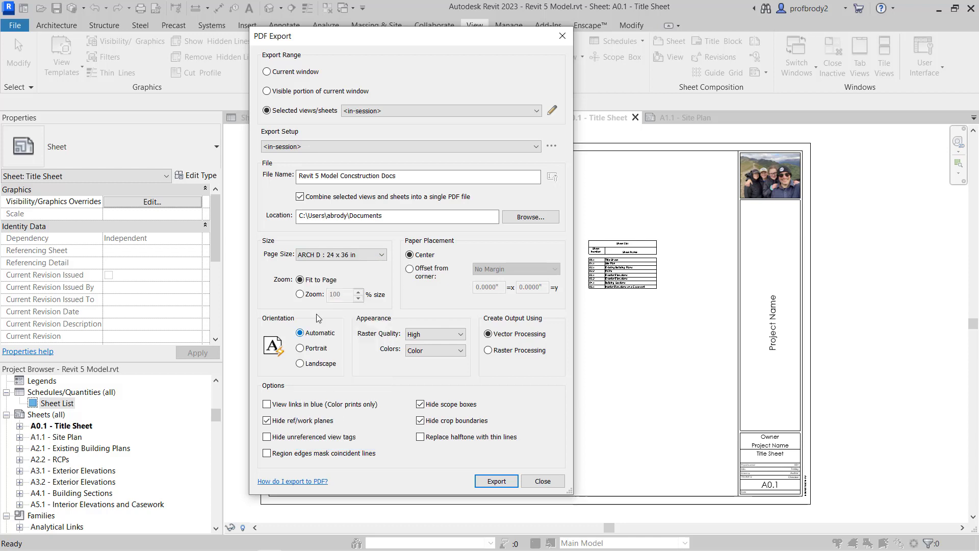
{"action": "left_click", "coordinate": [300, 295]}
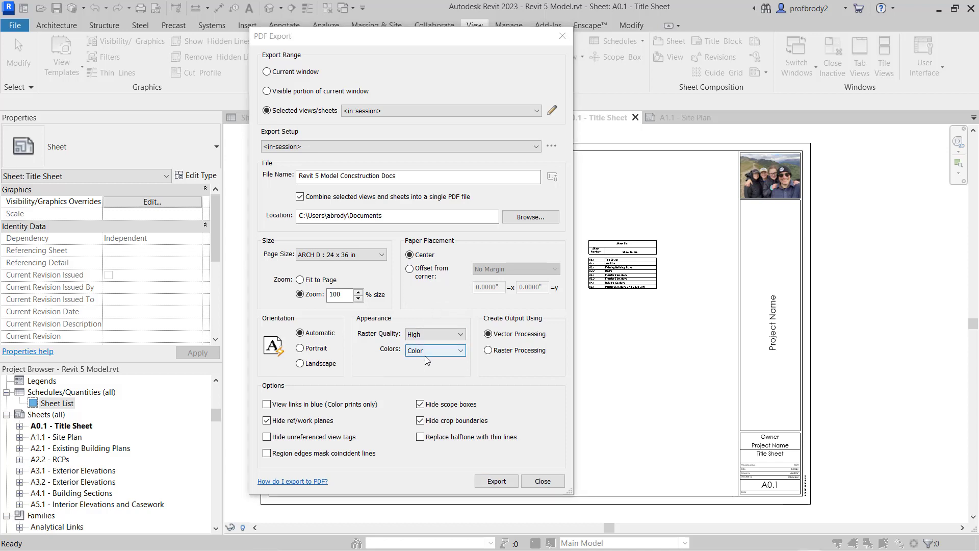
- Set the PDF colors to Grayscale and turn off hiding of crop boundaries
{"action": "left_click", "coordinate": [444, 351]}
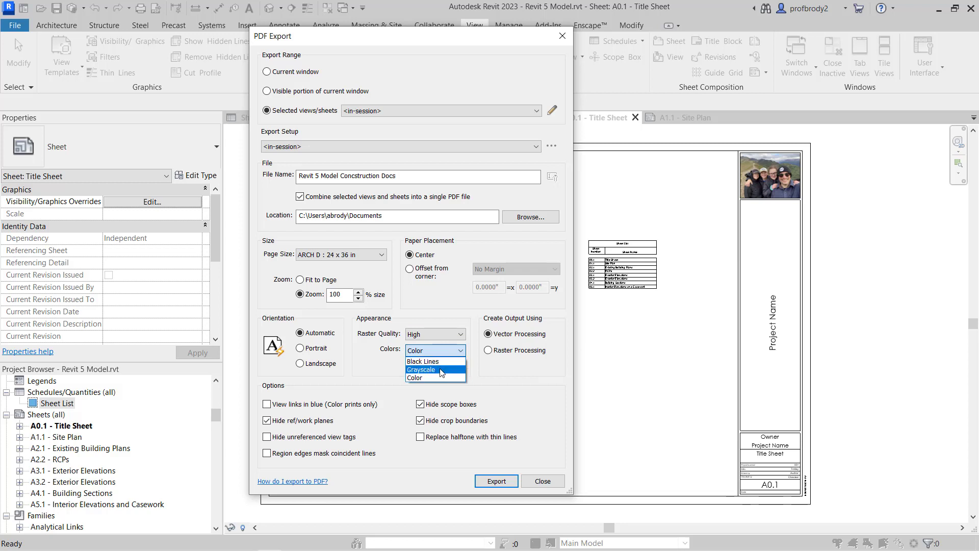
{"action": "left_click", "coordinate": [441, 371]}
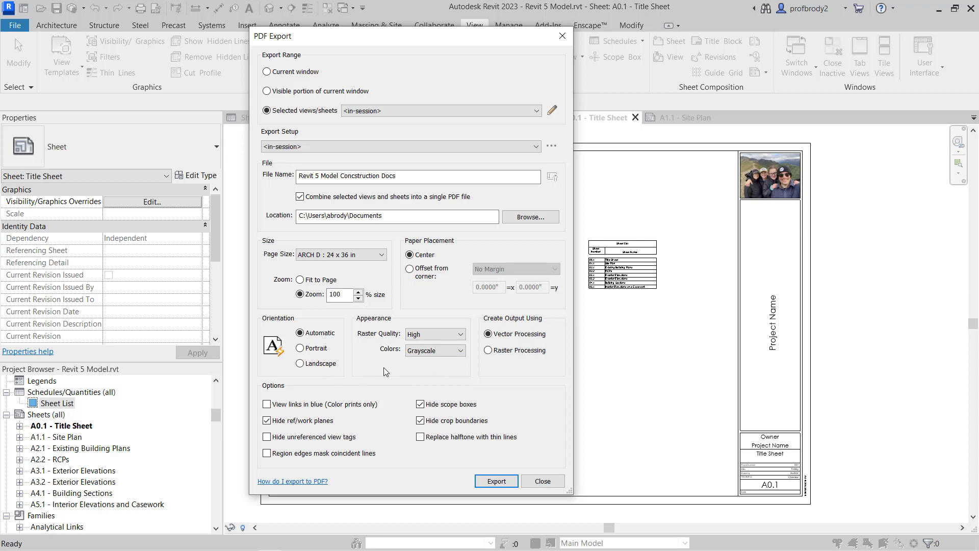
{"action": "left_click", "coordinate": [421, 422]}
- Export the sheets to PDF, saving the export settings for future sessions as "PDF Export Setup Settings for Sheets"
{"action": "left_click", "coordinate": [494, 482]}
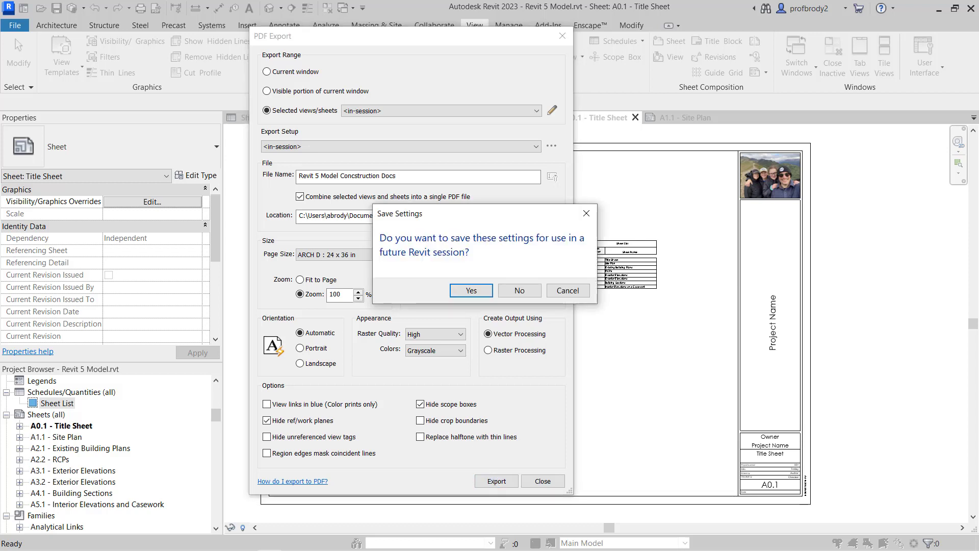
{"action": "left_click", "coordinate": [471, 291]}
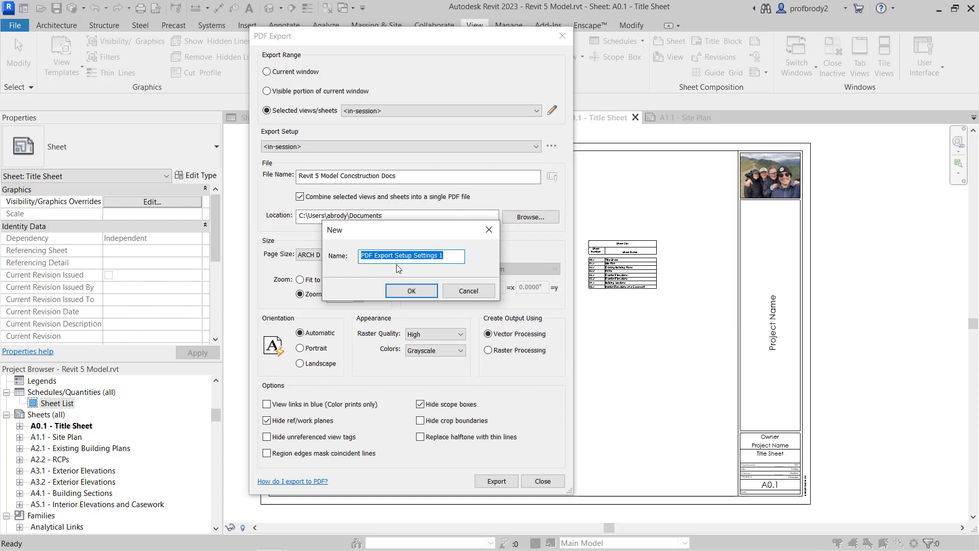
{"action": "left_click", "coordinate": [438, 256]}
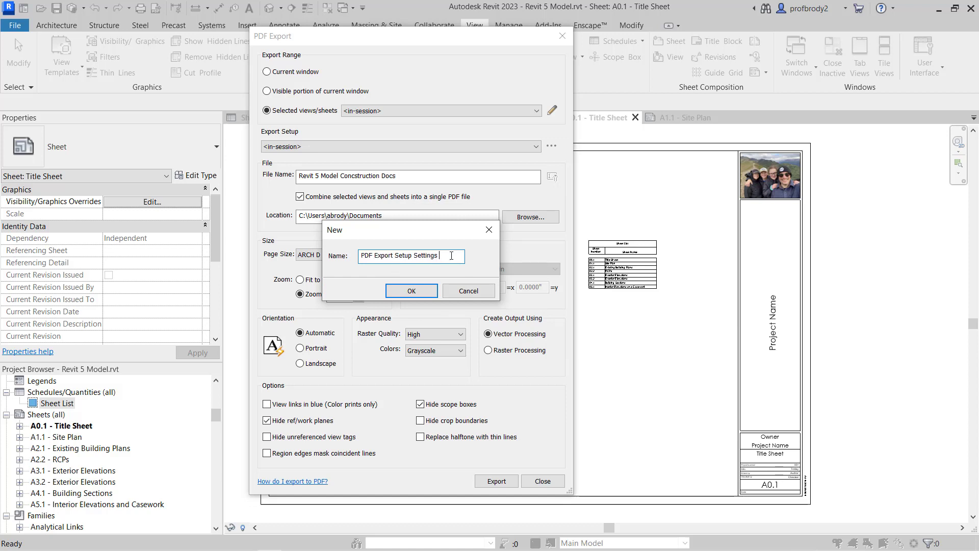
{"action": "type", "text": "for Sheets"}
{"action": "left_click", "coordinate": [413, 291]}
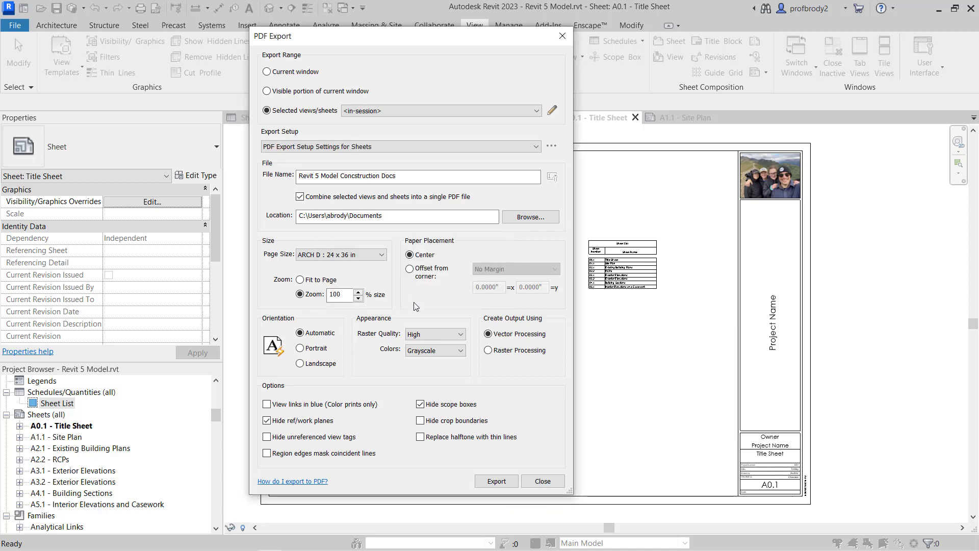
{"action": "key", "text": "Return"}
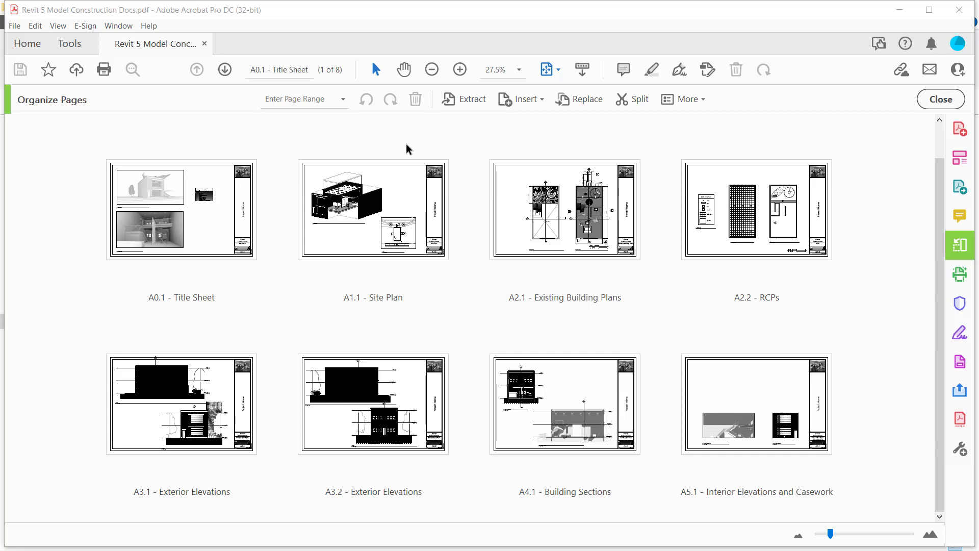
- Switch to Adobe Acrobat and review the page thumbnails of the exported sheet set
{"action": "left_click", "coordinate": [331, 13]}
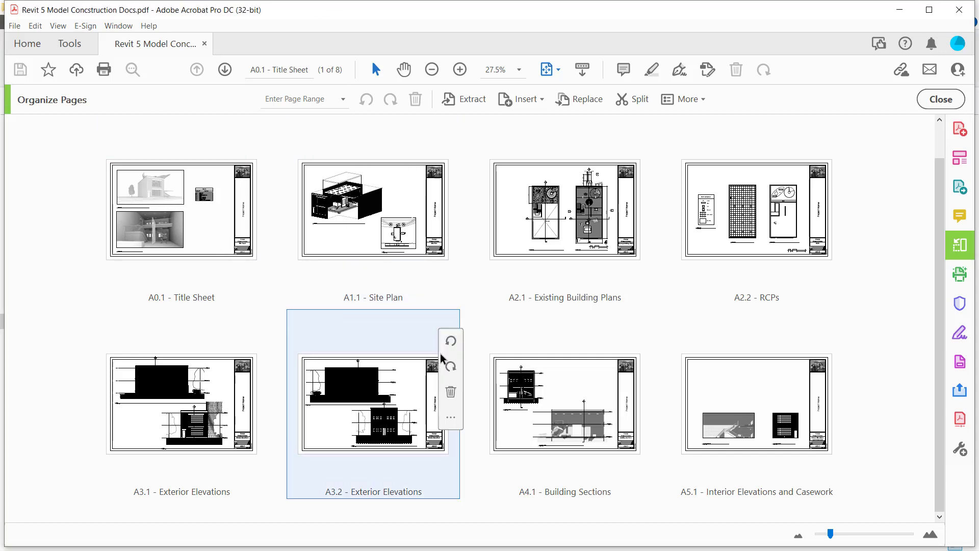
{"action": "left_click_drag", "start_coordinate": [170, 332], "coordinate": [118, 214]}
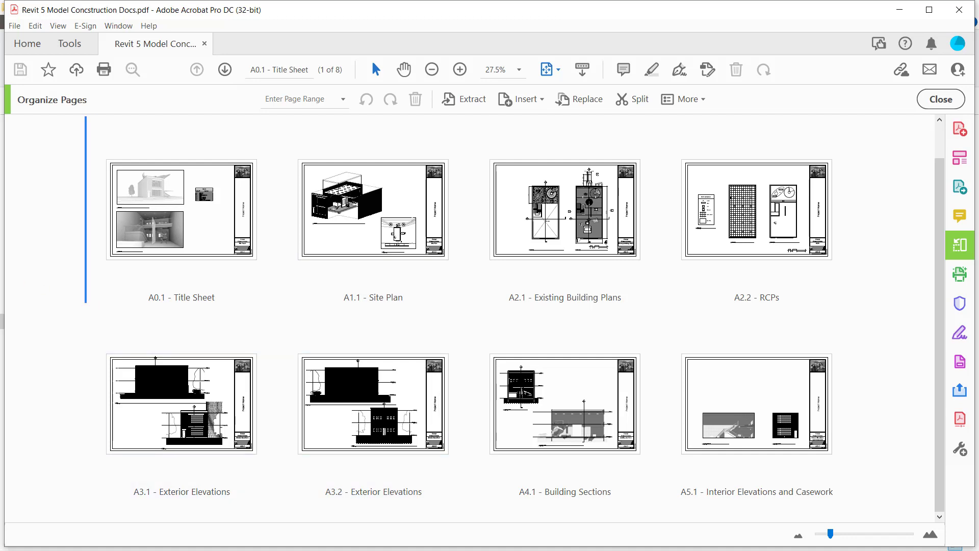